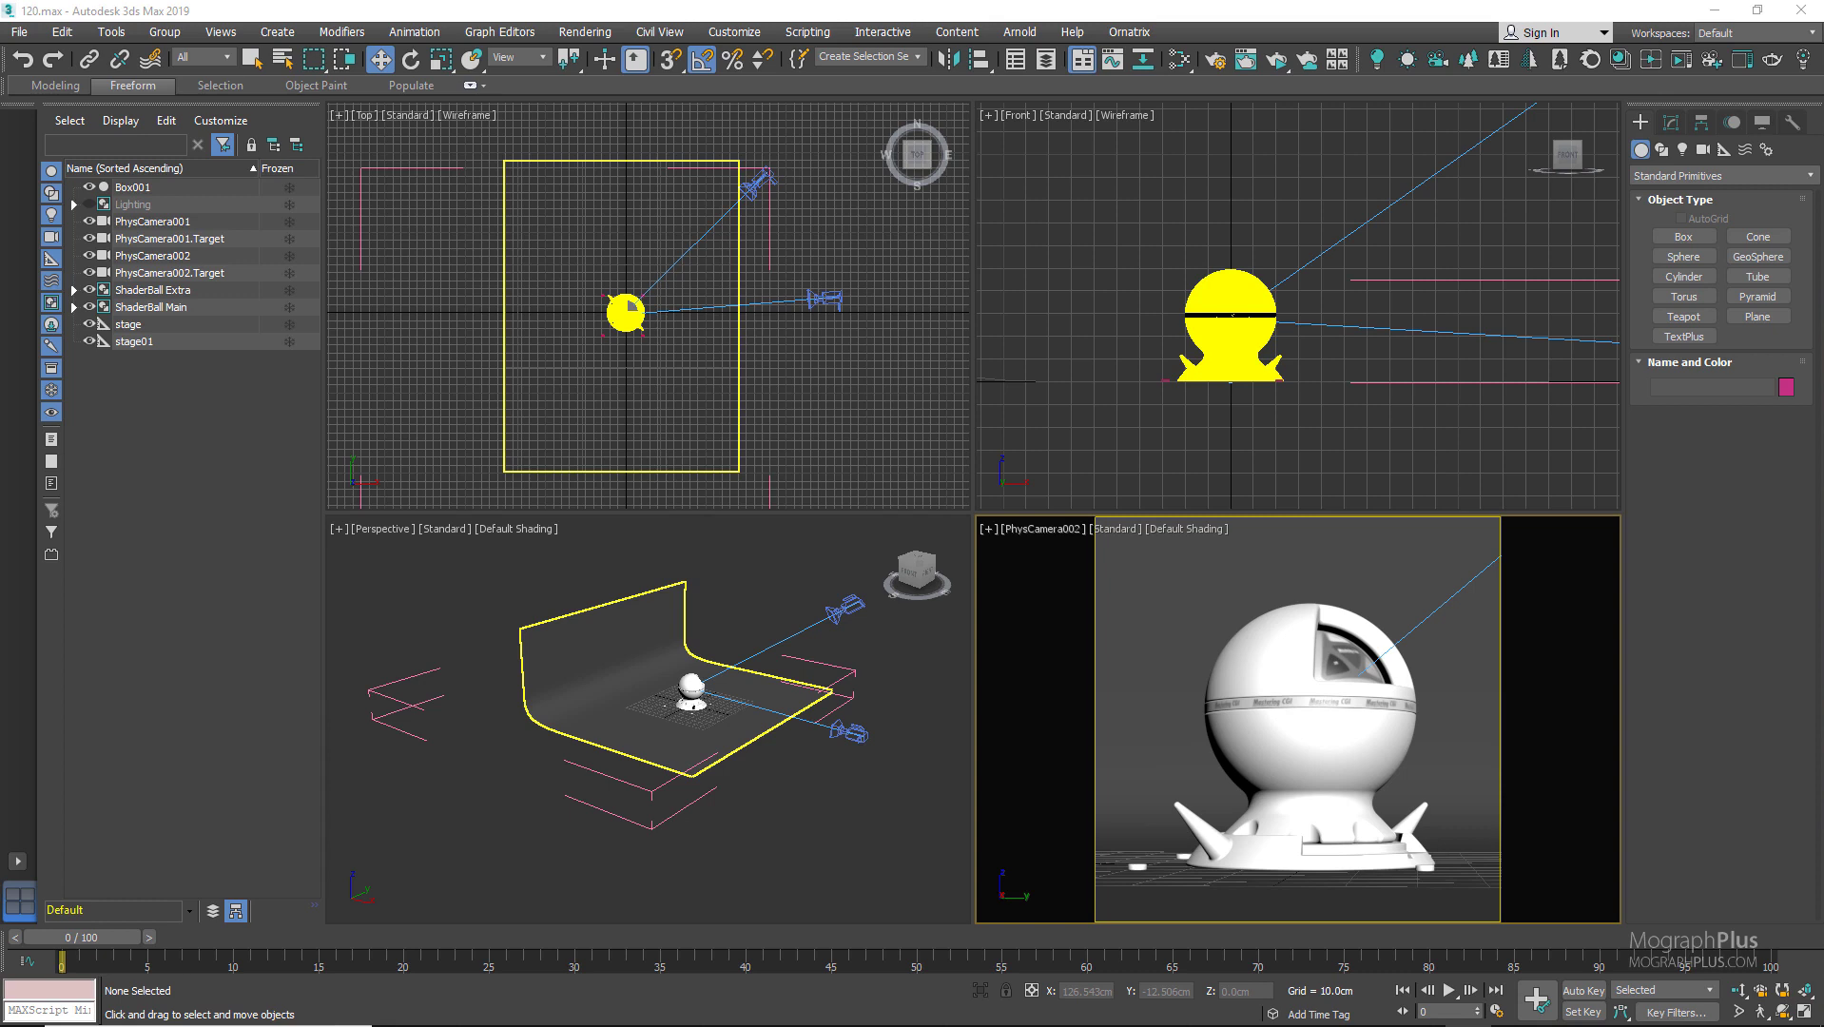
Create an Arnold Car Paint material in the Slate Material Editor and display its parameters
left_click(1180, 59)
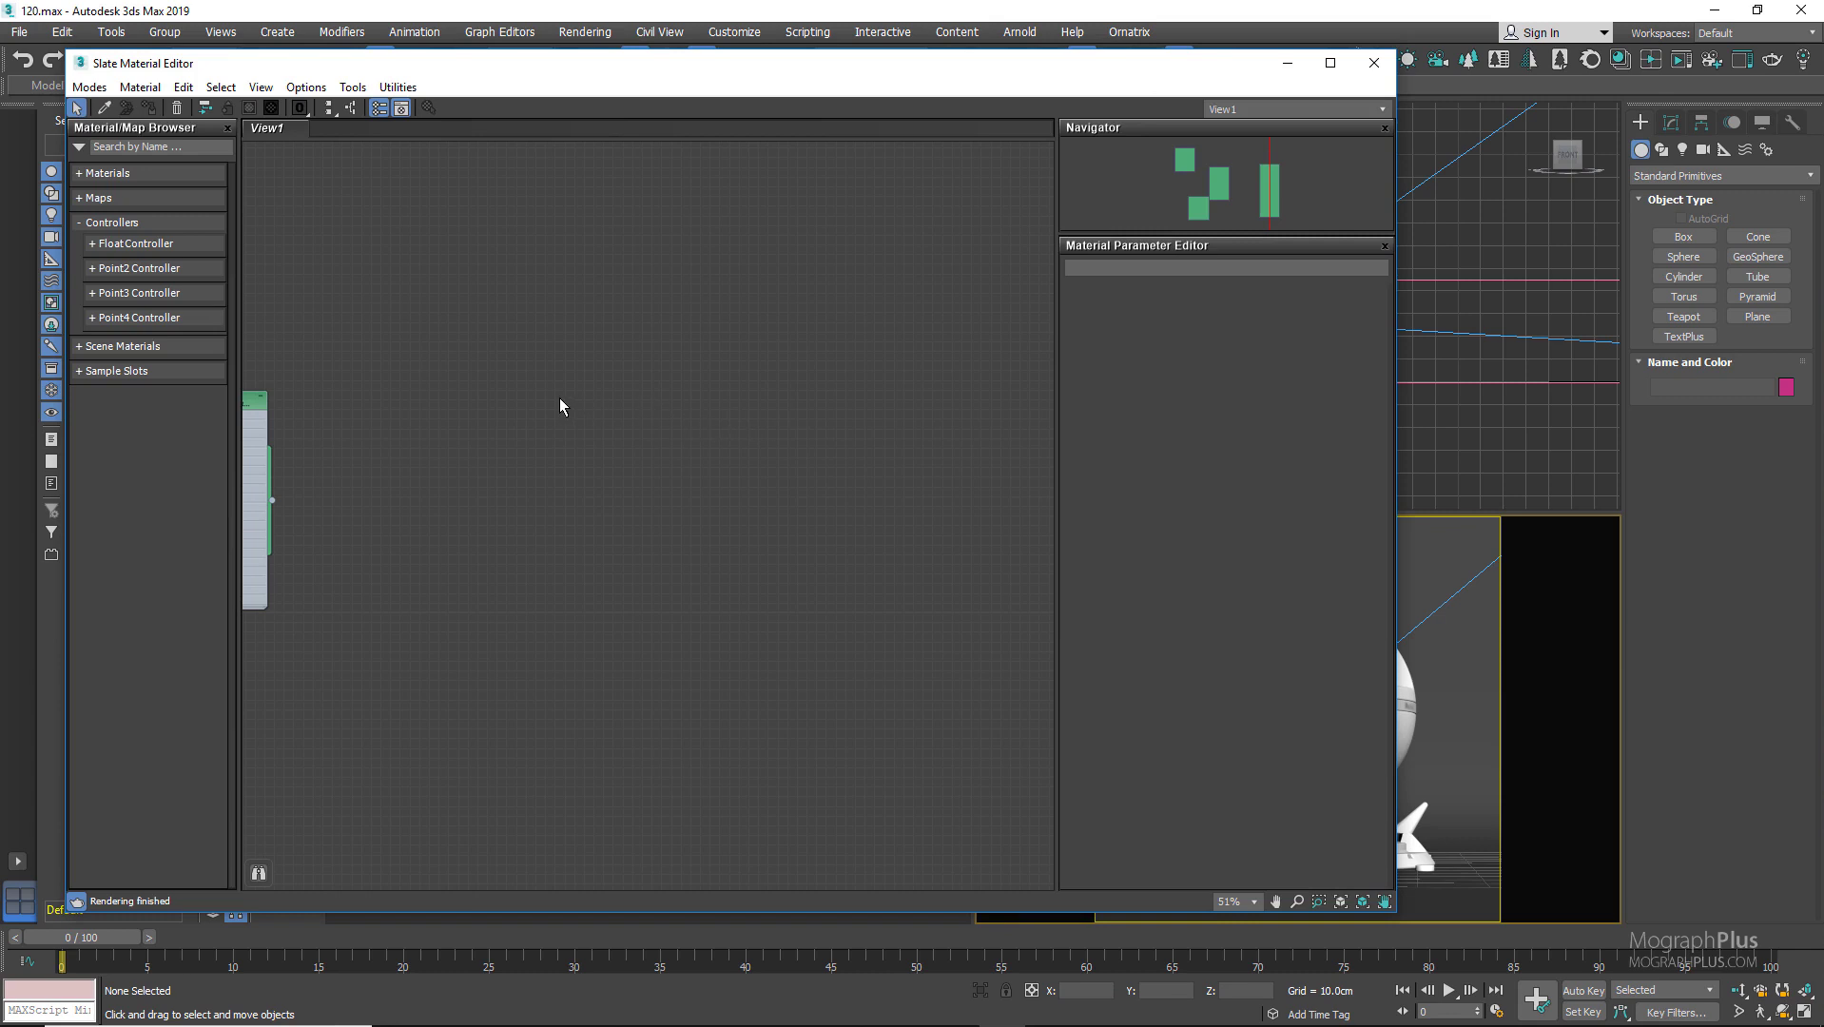
right_click(560, 406)
mouse_move(632, 418)
mouse_move(795, 436)
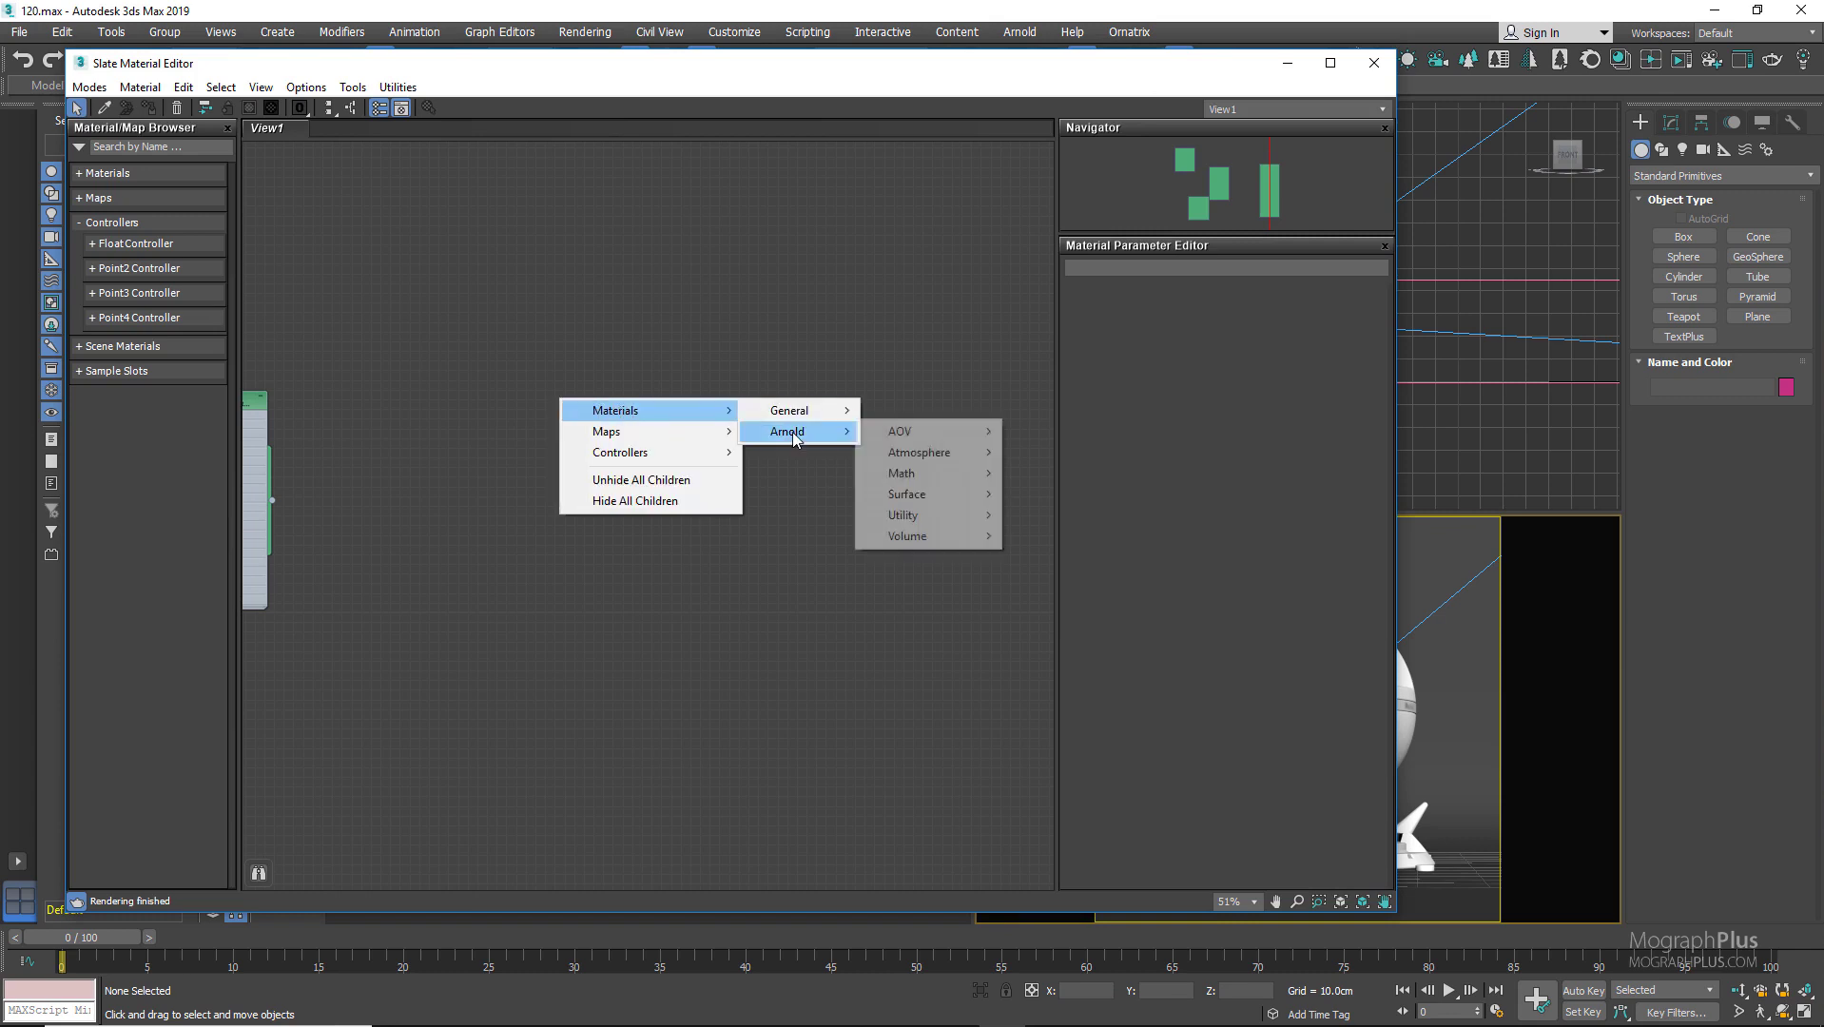
mouse_move(966, 496)
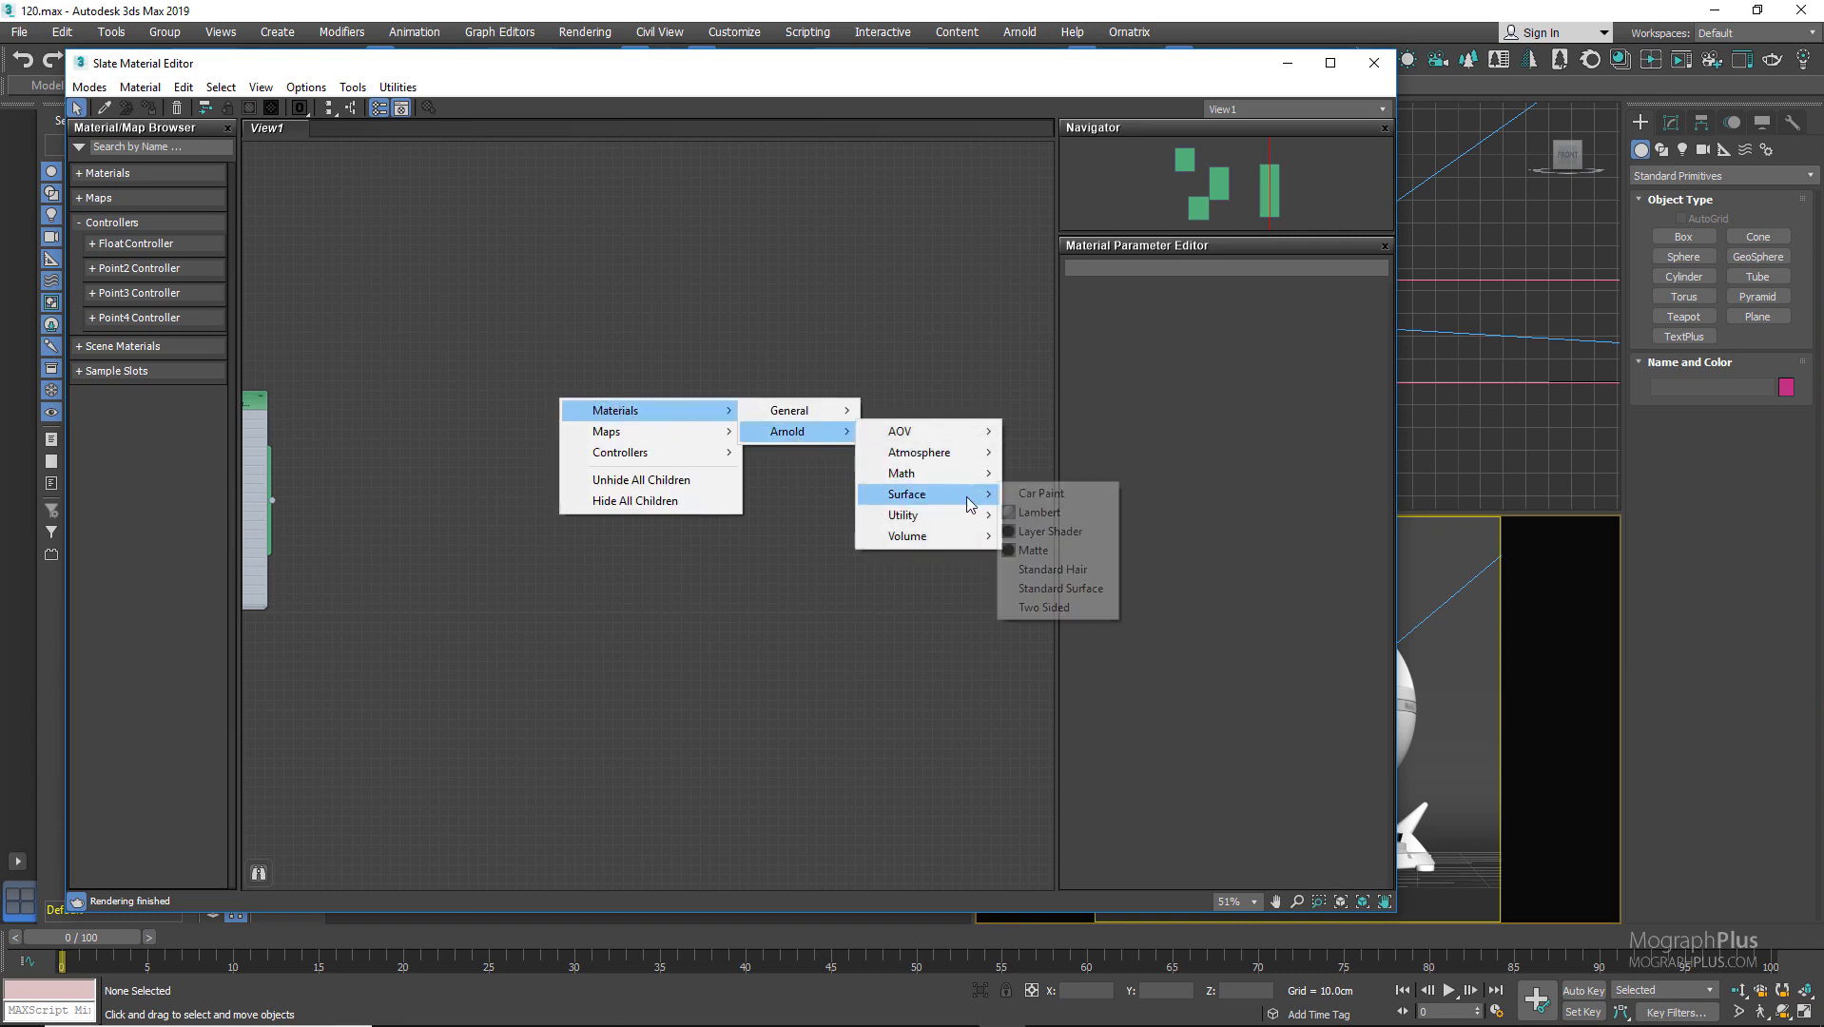
left_click(1060, 501)
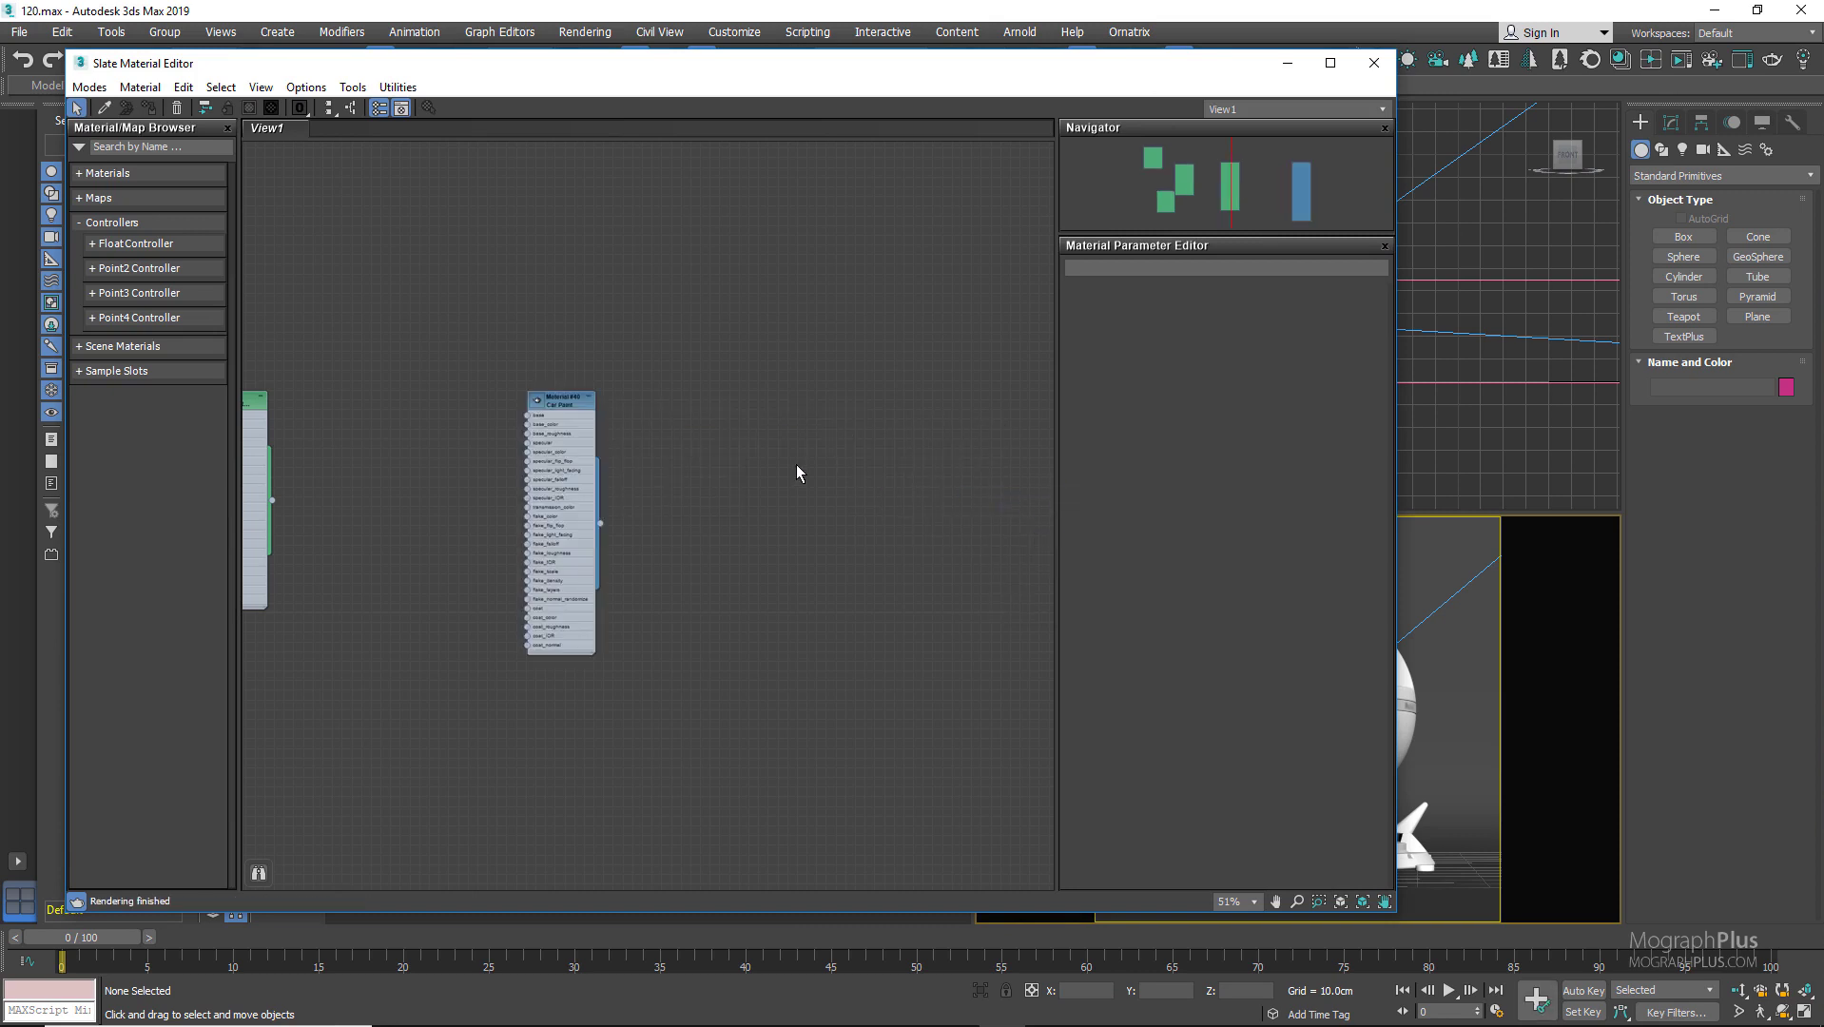
scroll(563, 407, "up", 3)
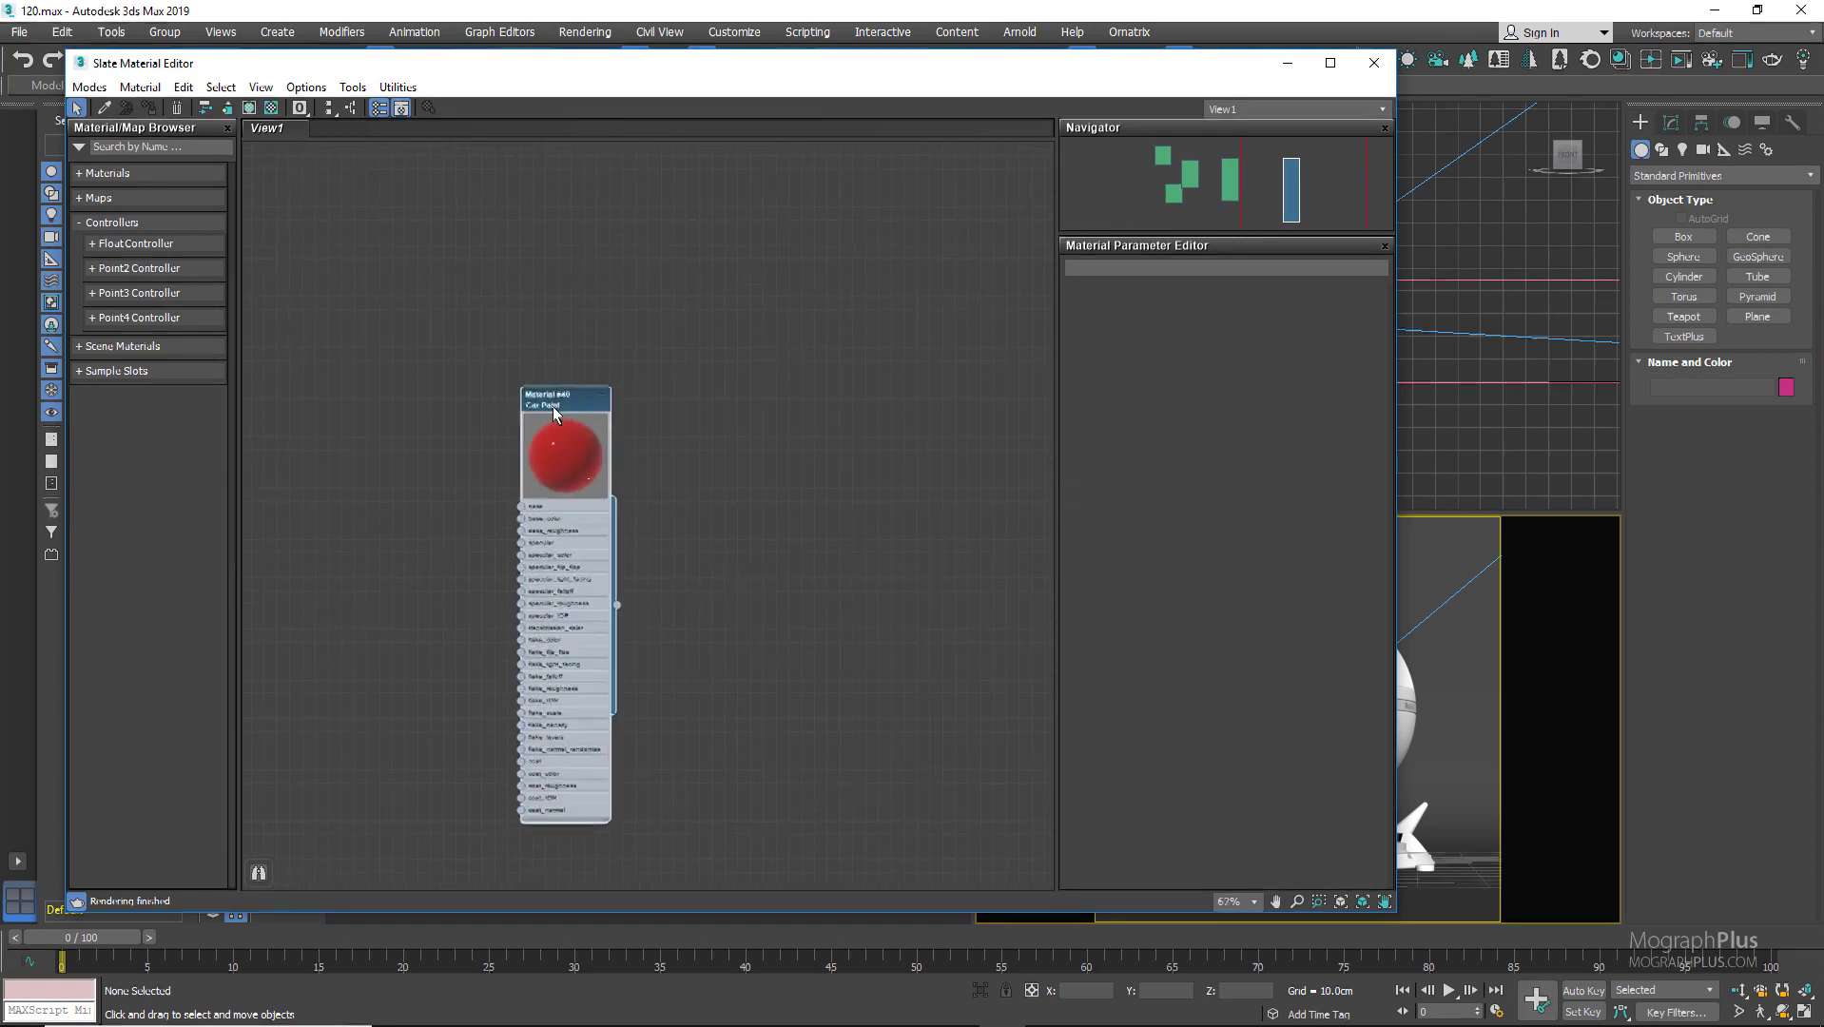
double_click(591, 398)
left_click_drag(592, 398, 745, 356)
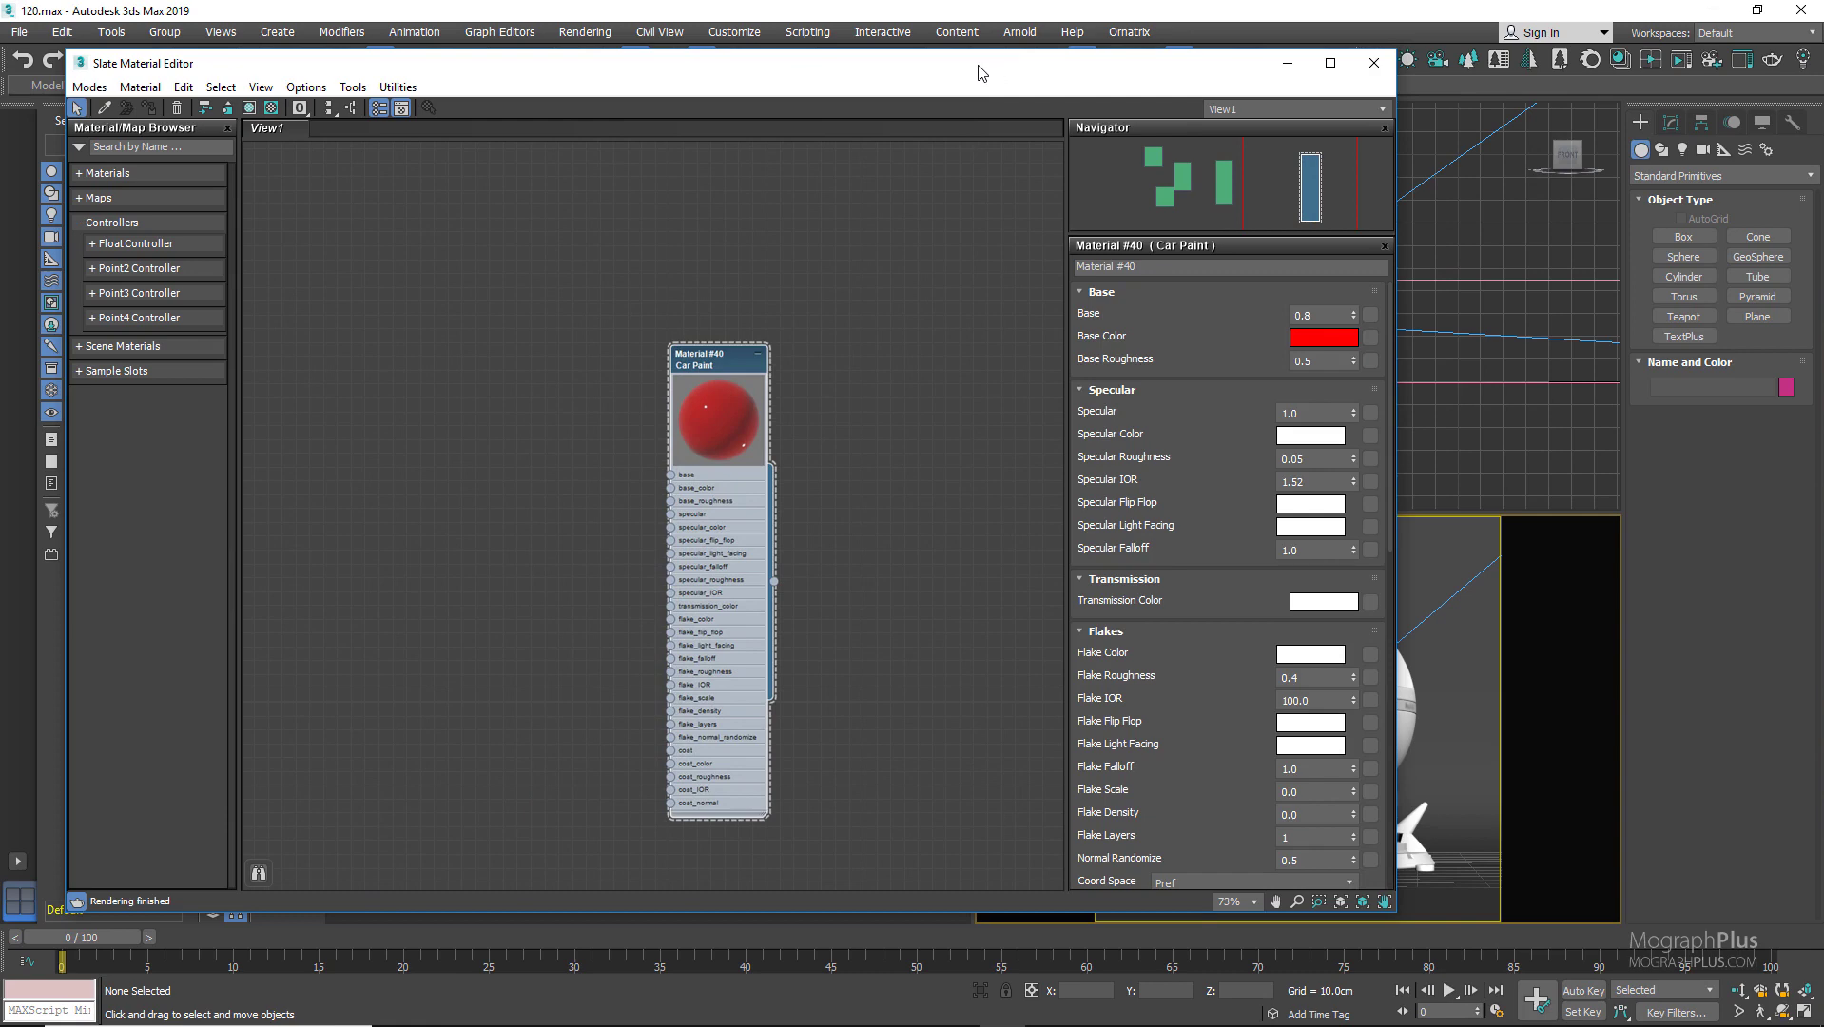
Assign the Car Paint material to the ShaderBall Main group
left_click_drag(993, 73, 674, 116)
left_click(1123, 670)
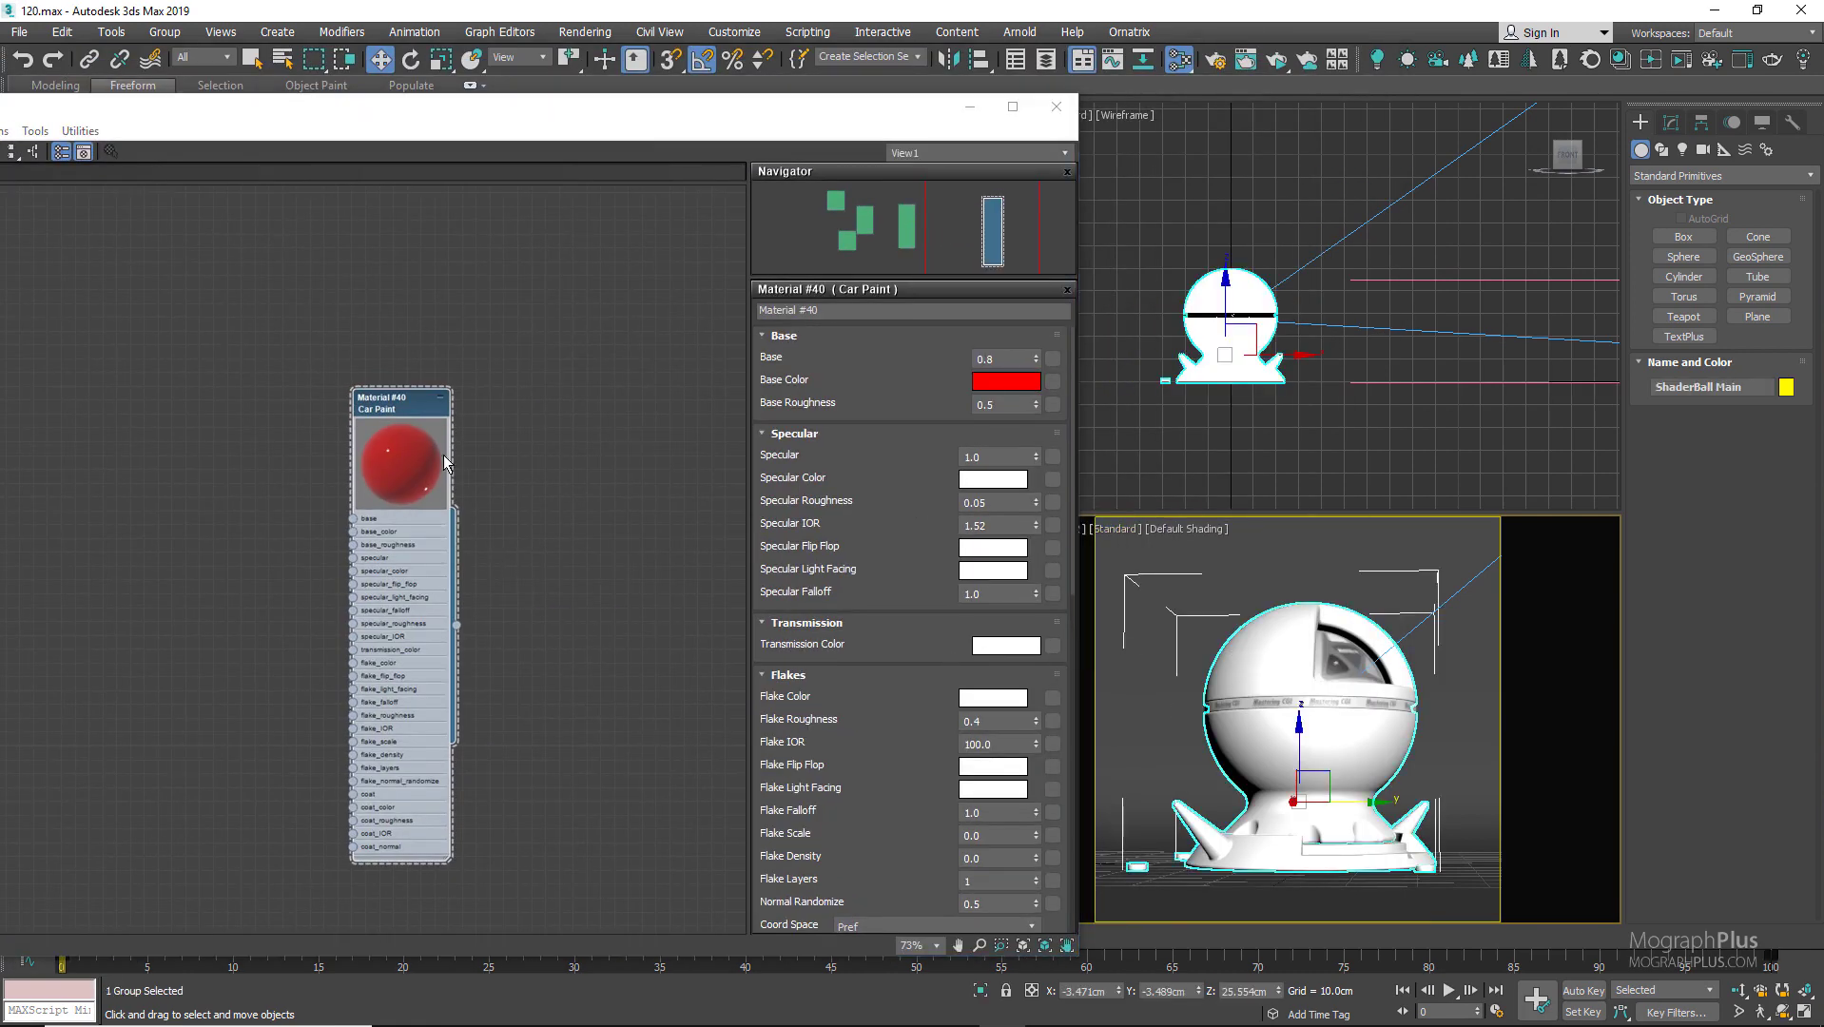
right_click(364, 400)
left_click(447, 431)
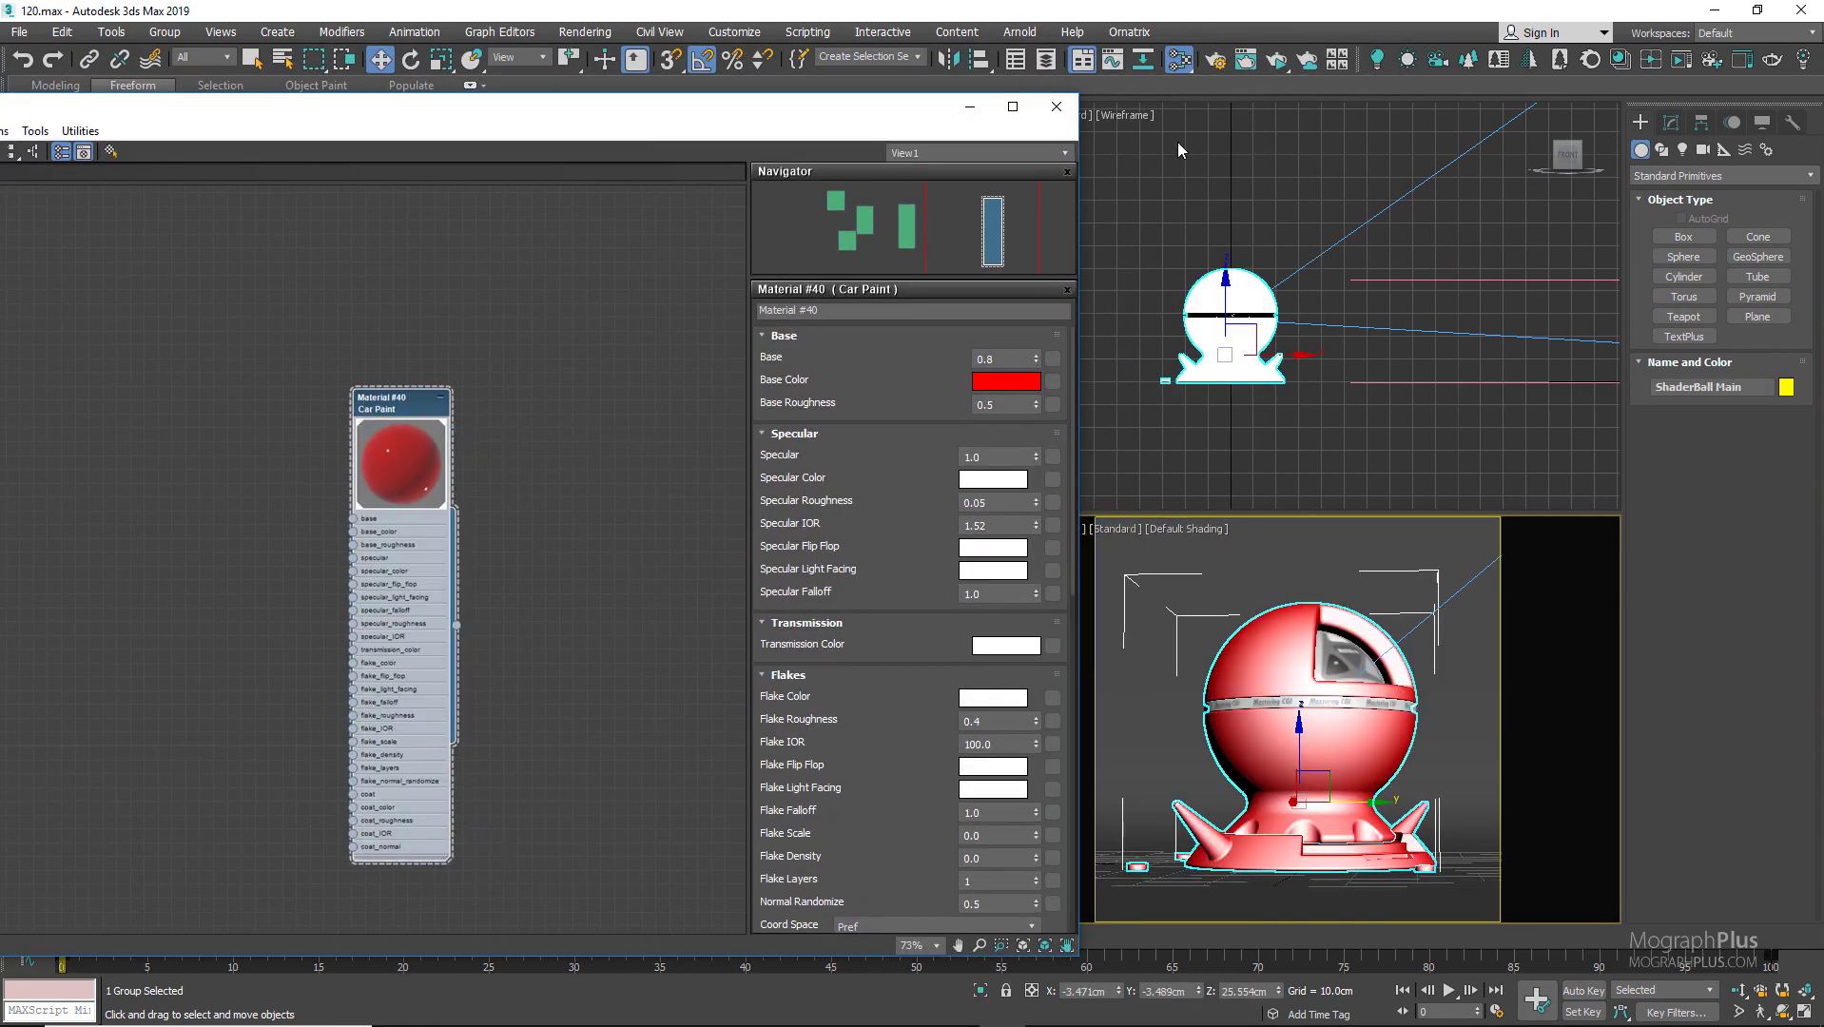
Start an ActiveShade render of the camera view and fit its window beside the material parameters
left_click(1276, 61)
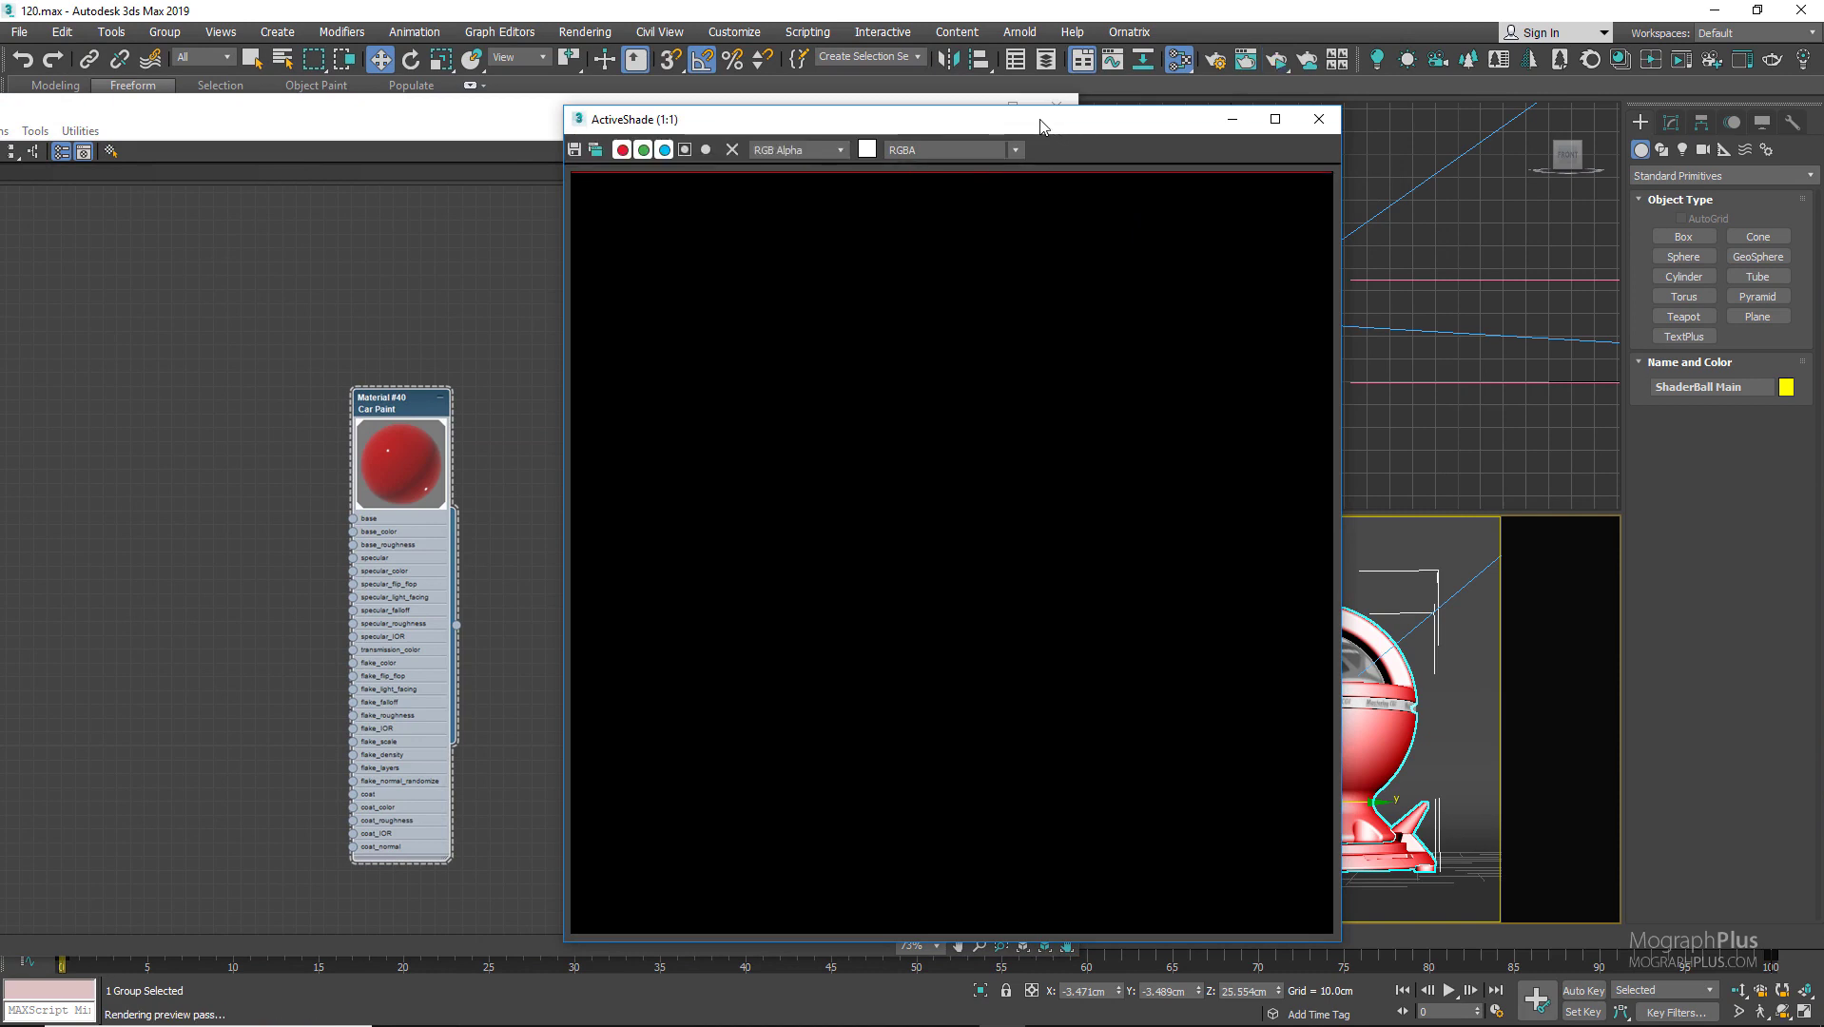
left_click_drag(1039, 122, 1462, 100)
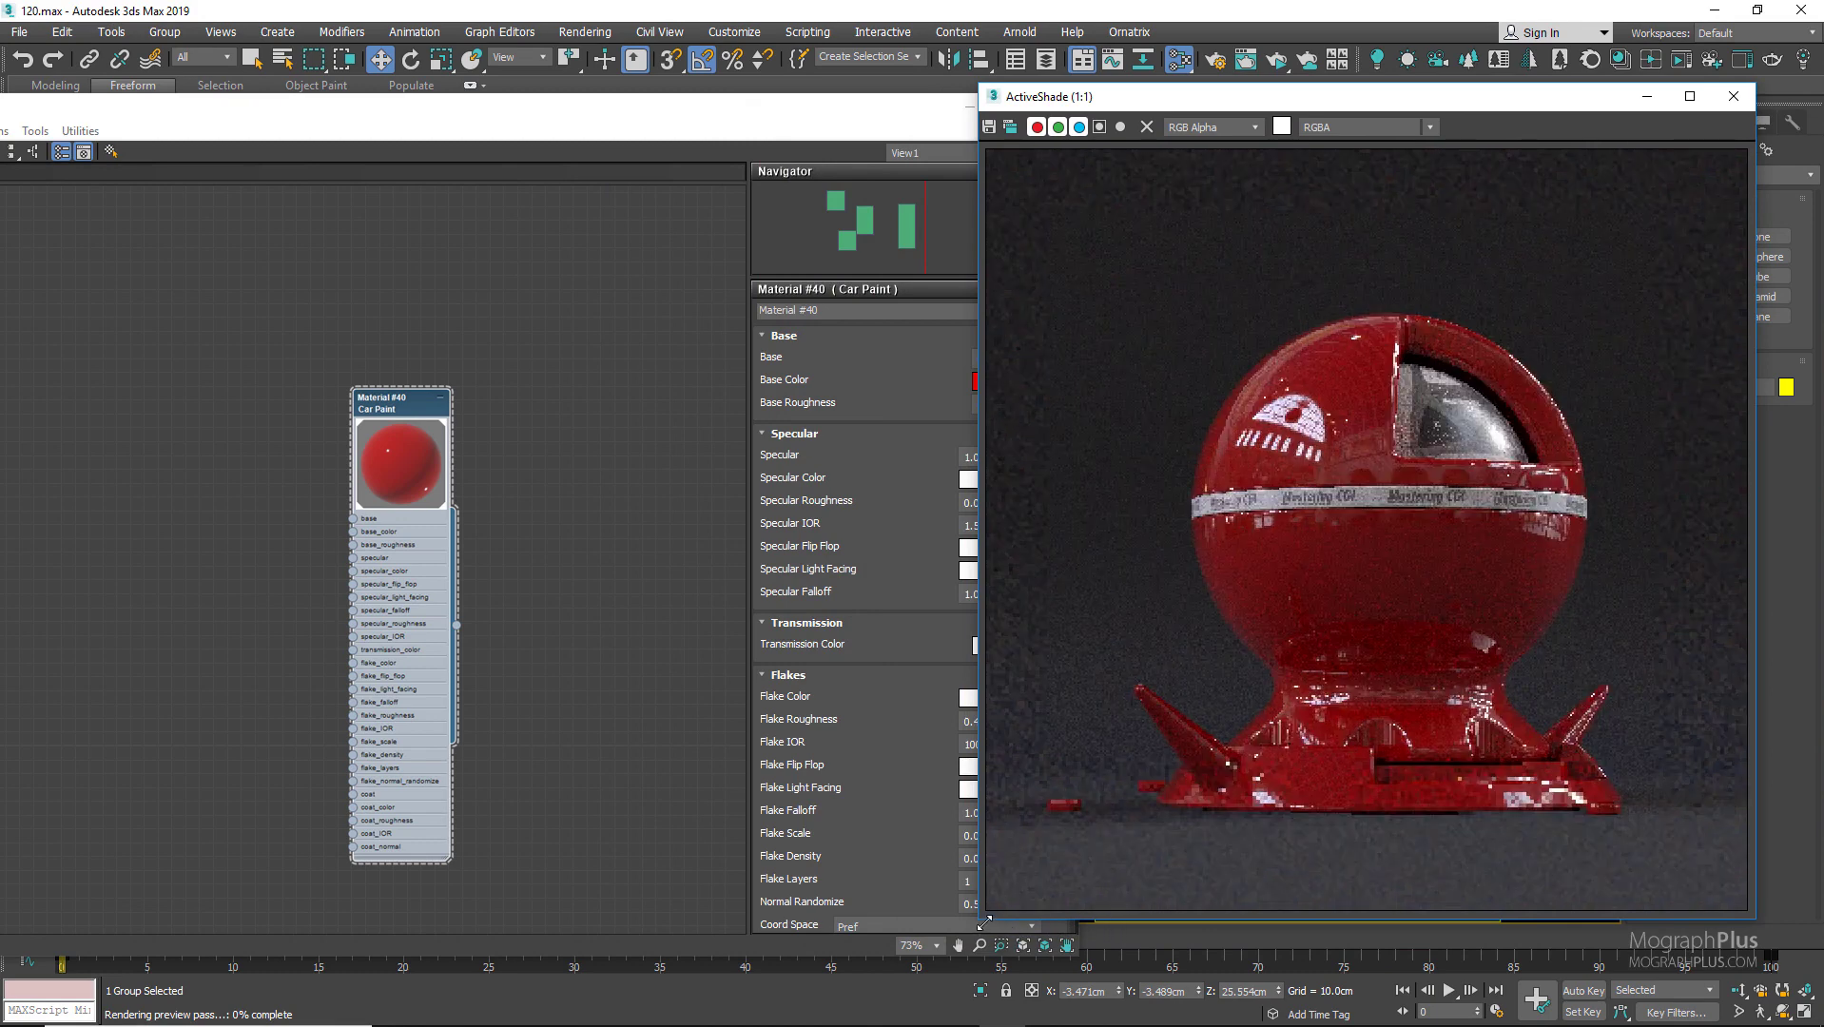
left_click_drag(985, 921, 1088, 830)
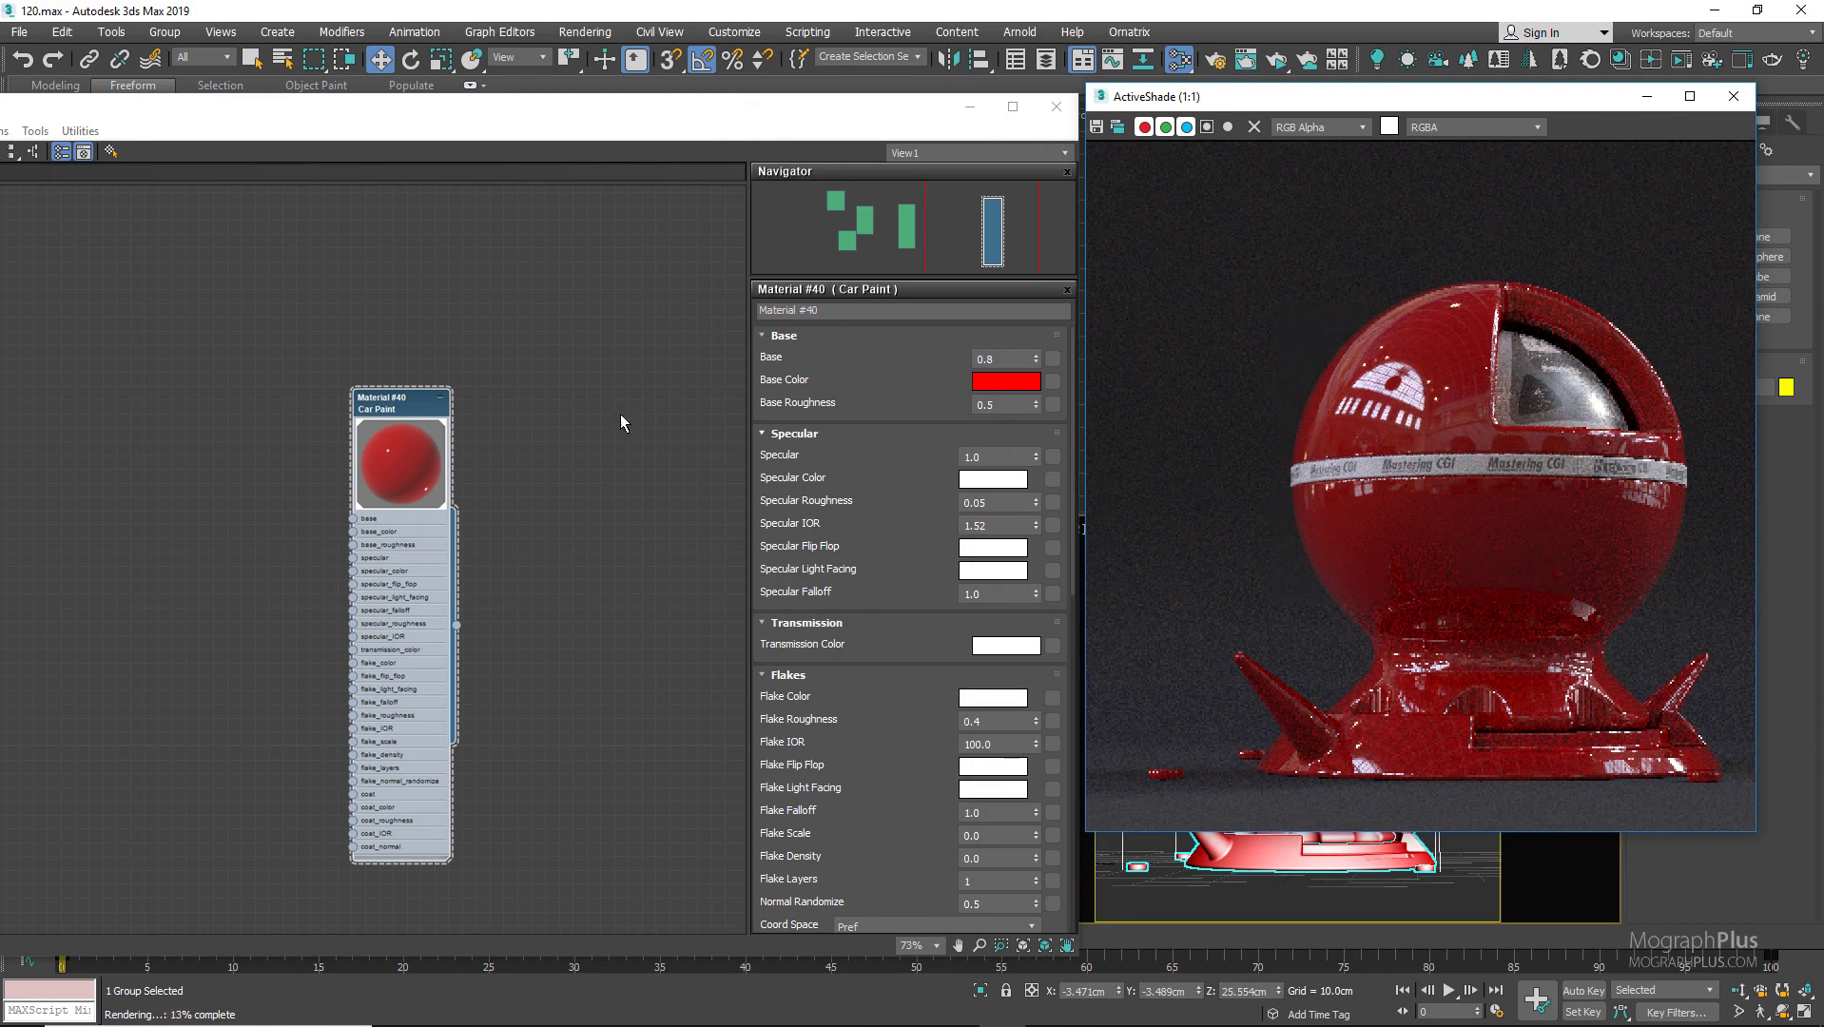
Collapse the Car Paint's Maps section and stretch the material editor to full screen height
scroll(849, 494, "down", 10)
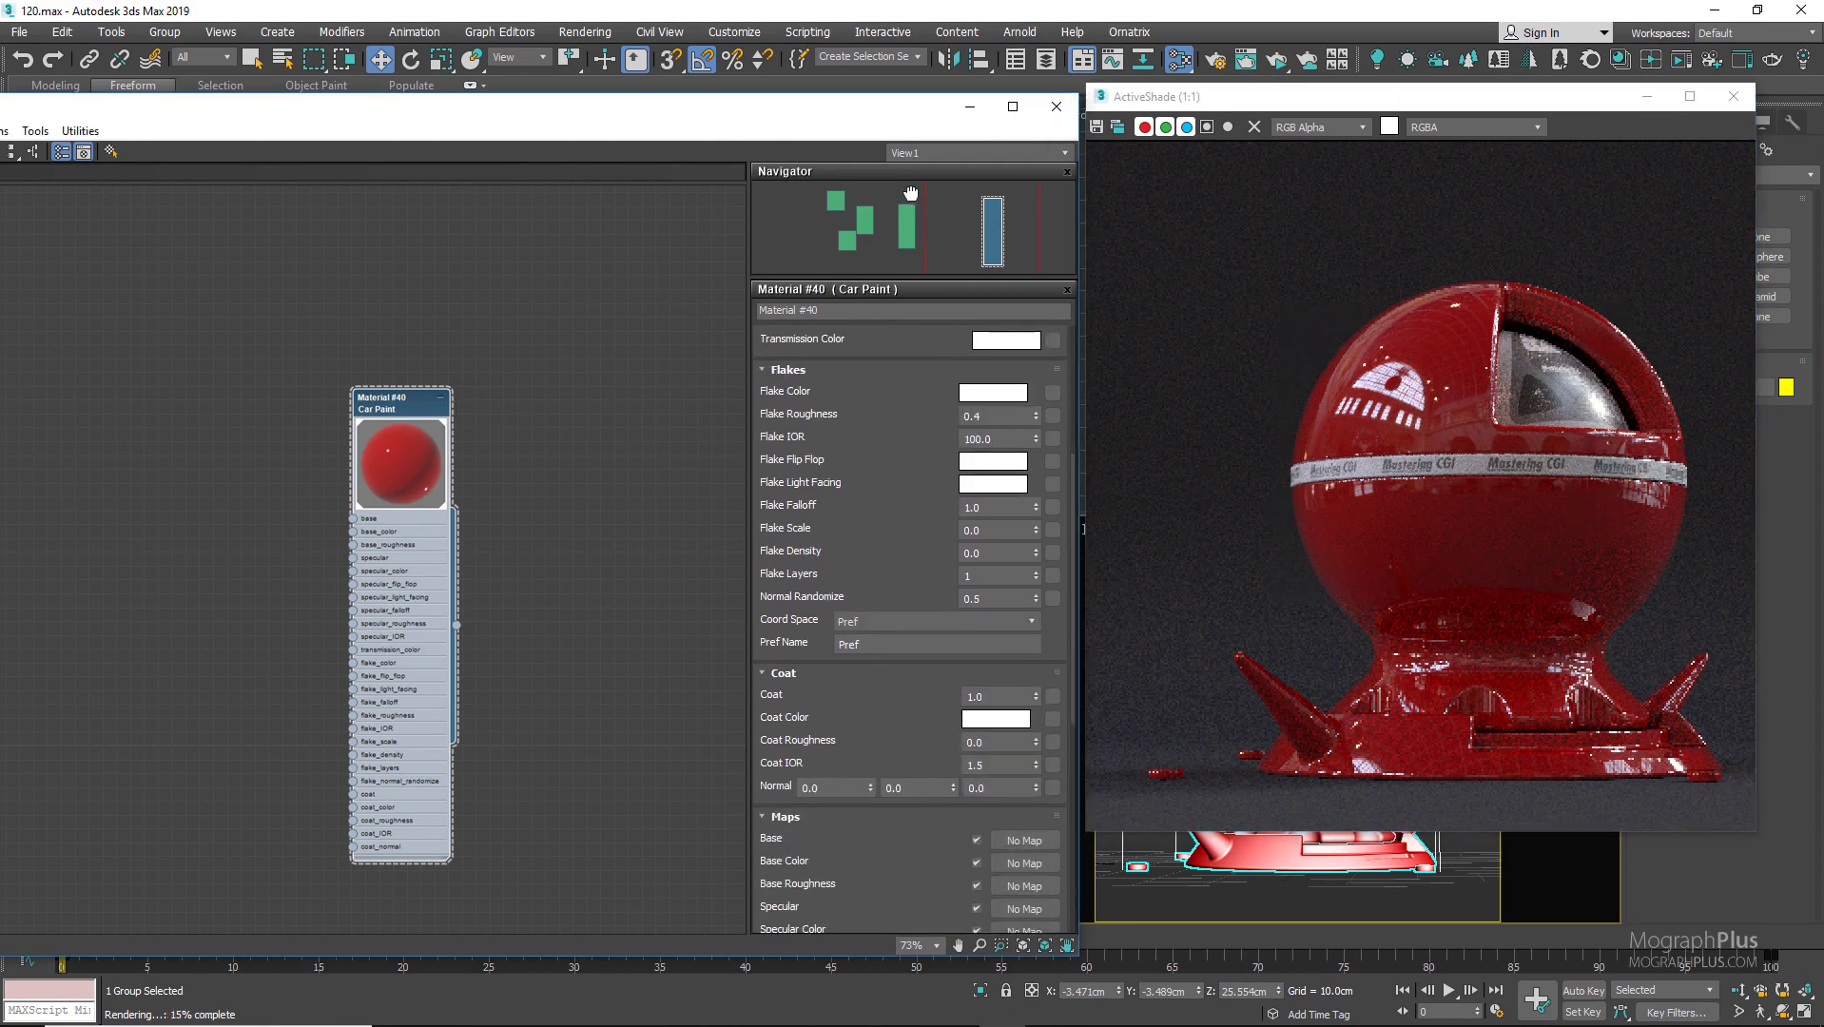
left_click(802, 815)
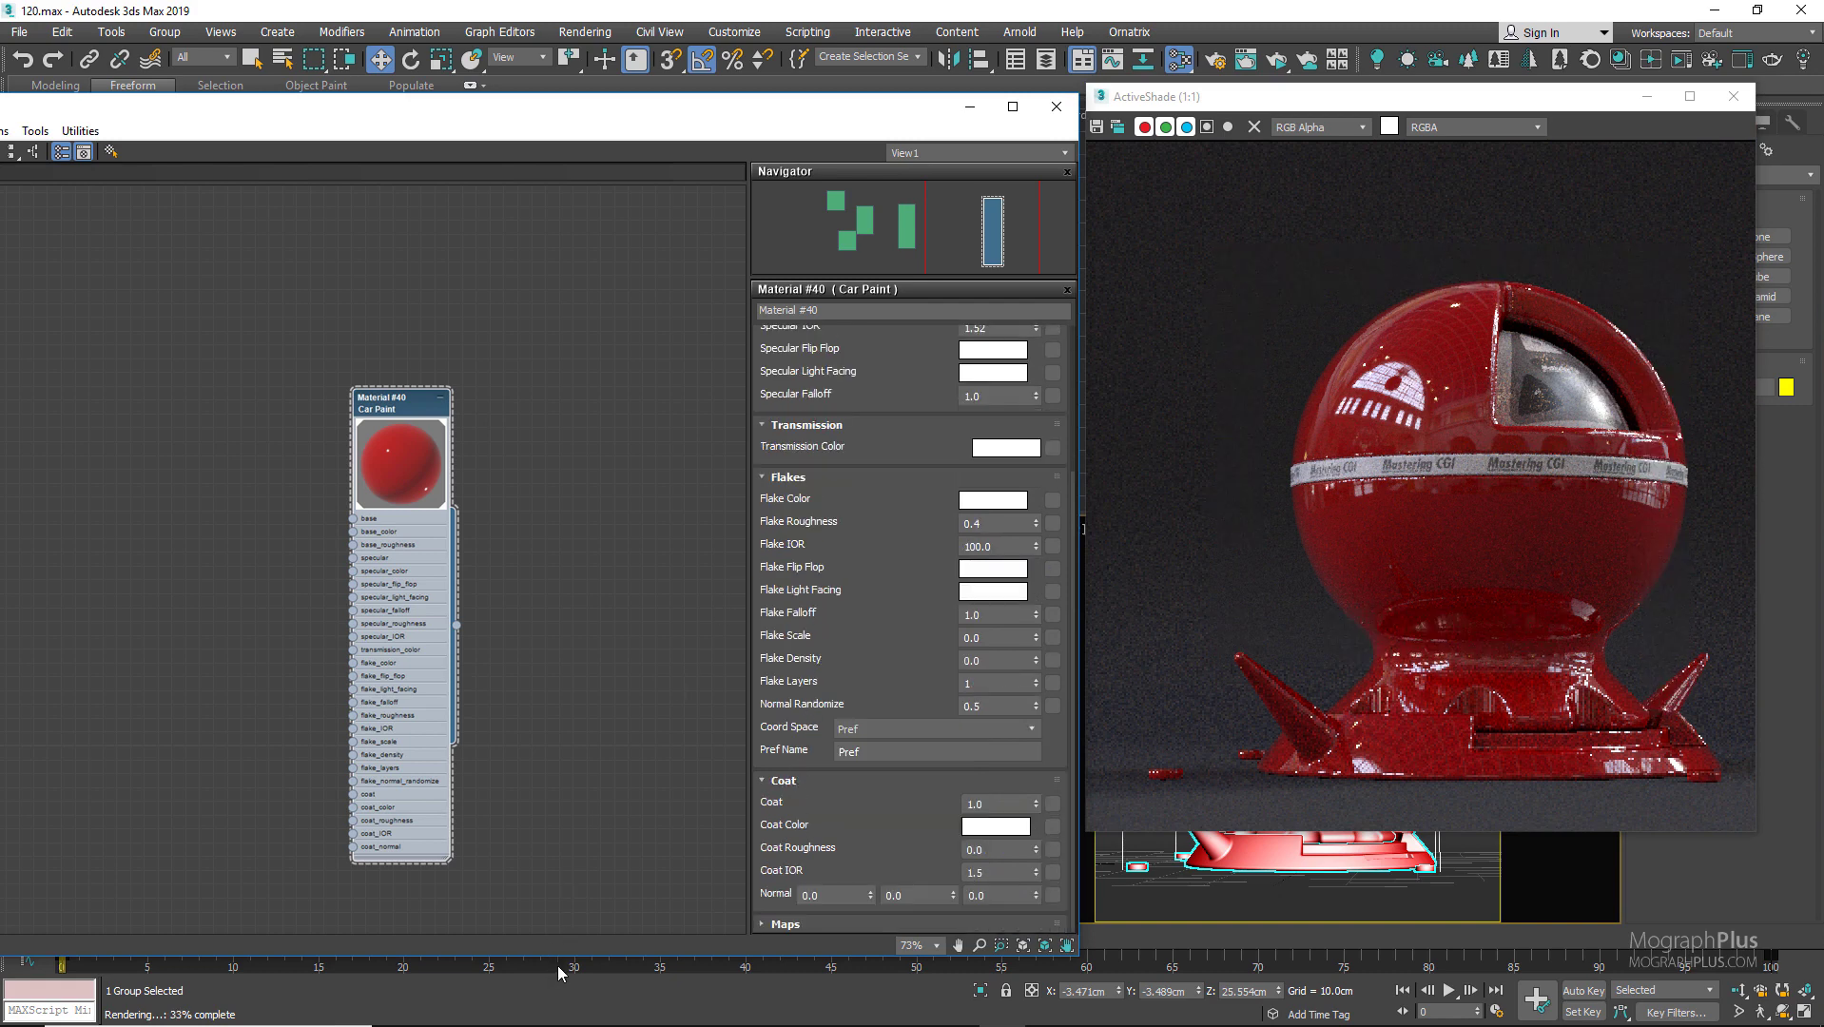
left_click_drag(568, 955, 572, 1017)
double_click(572, 1017)
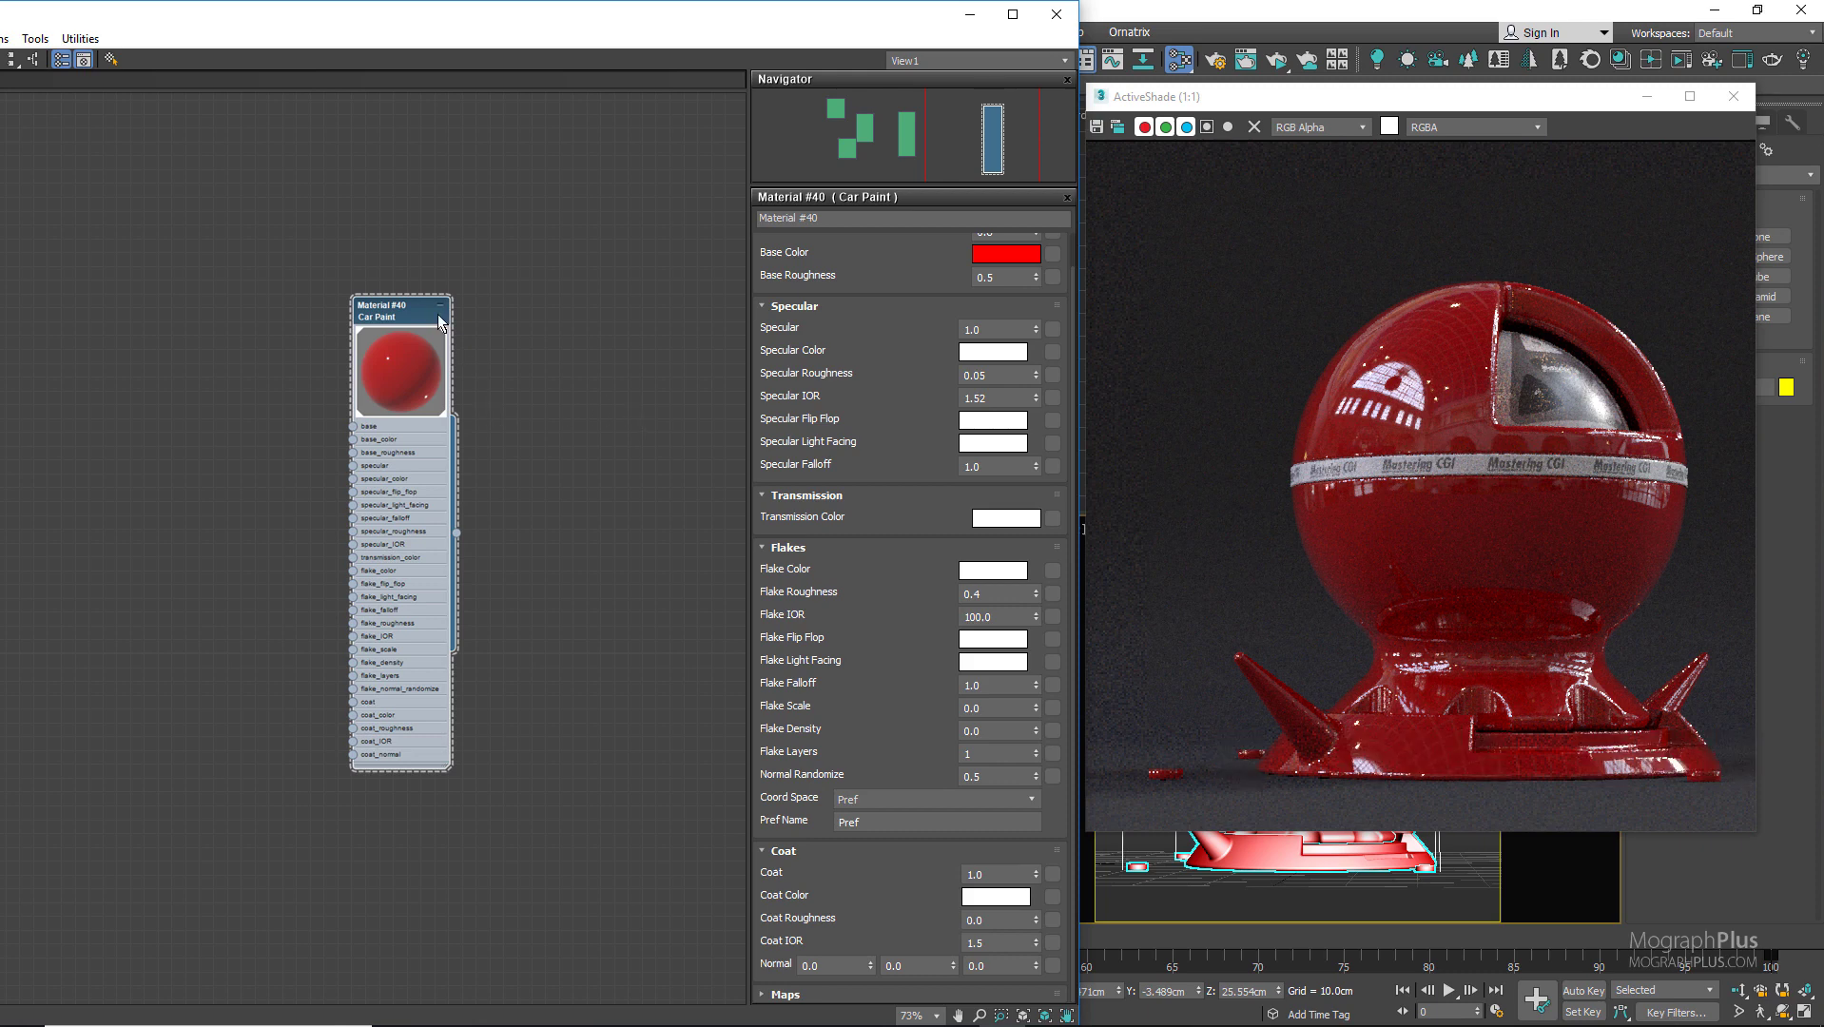
left_click_drag(417, 305, 514, 308)
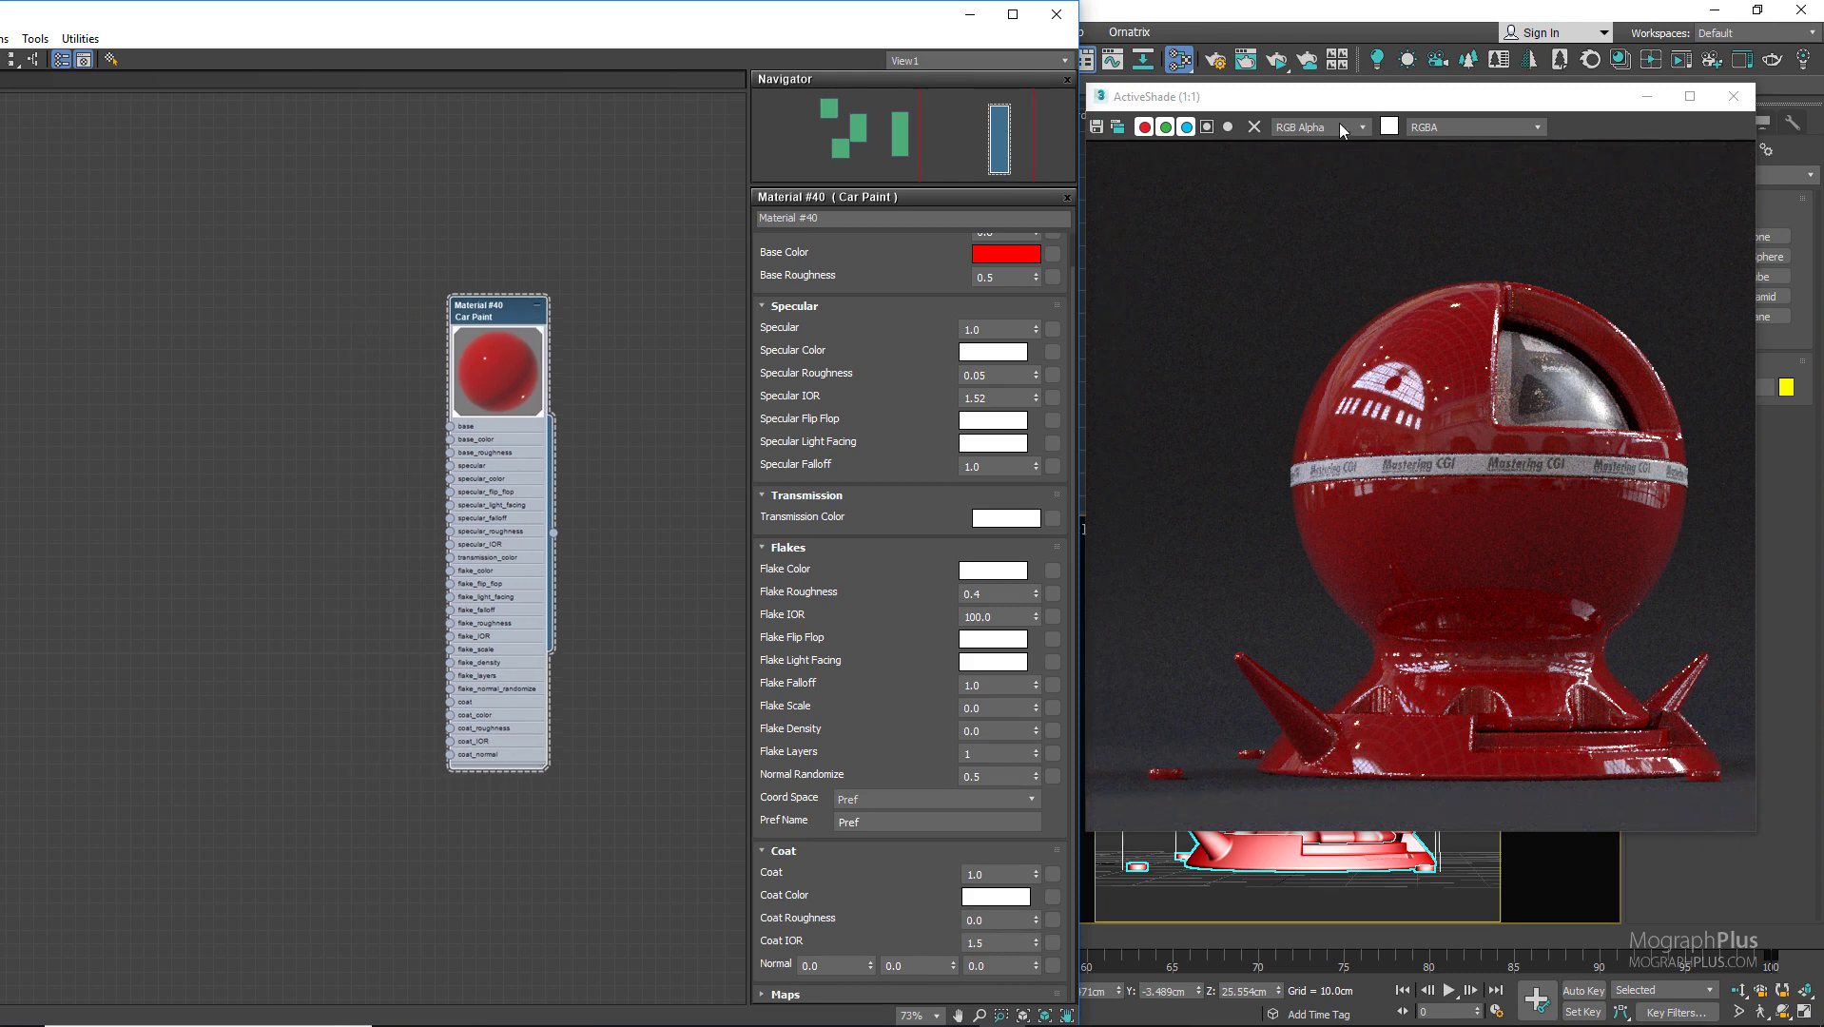
Open a Color Clipboard floater and load the ColorP color file into it
left_click_drag(1357, 104, 905, 133)
left_click(1793, 122)
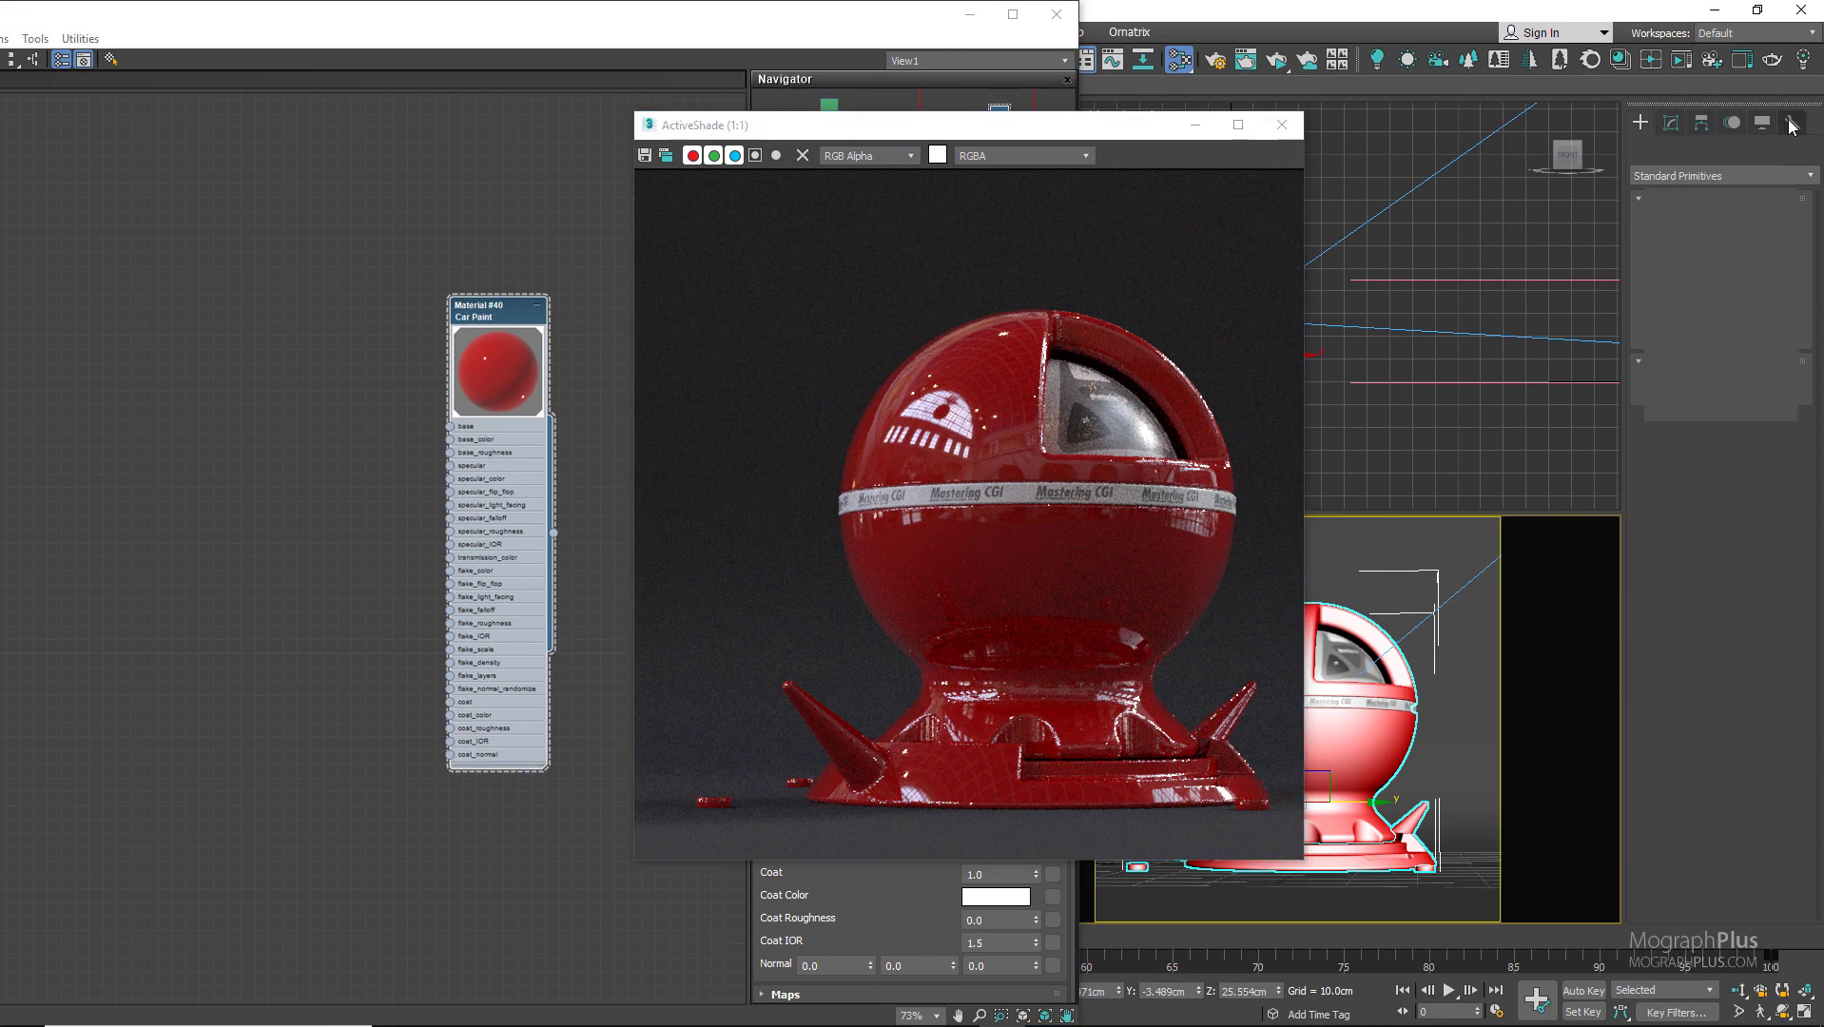
left_click(1758, 287)
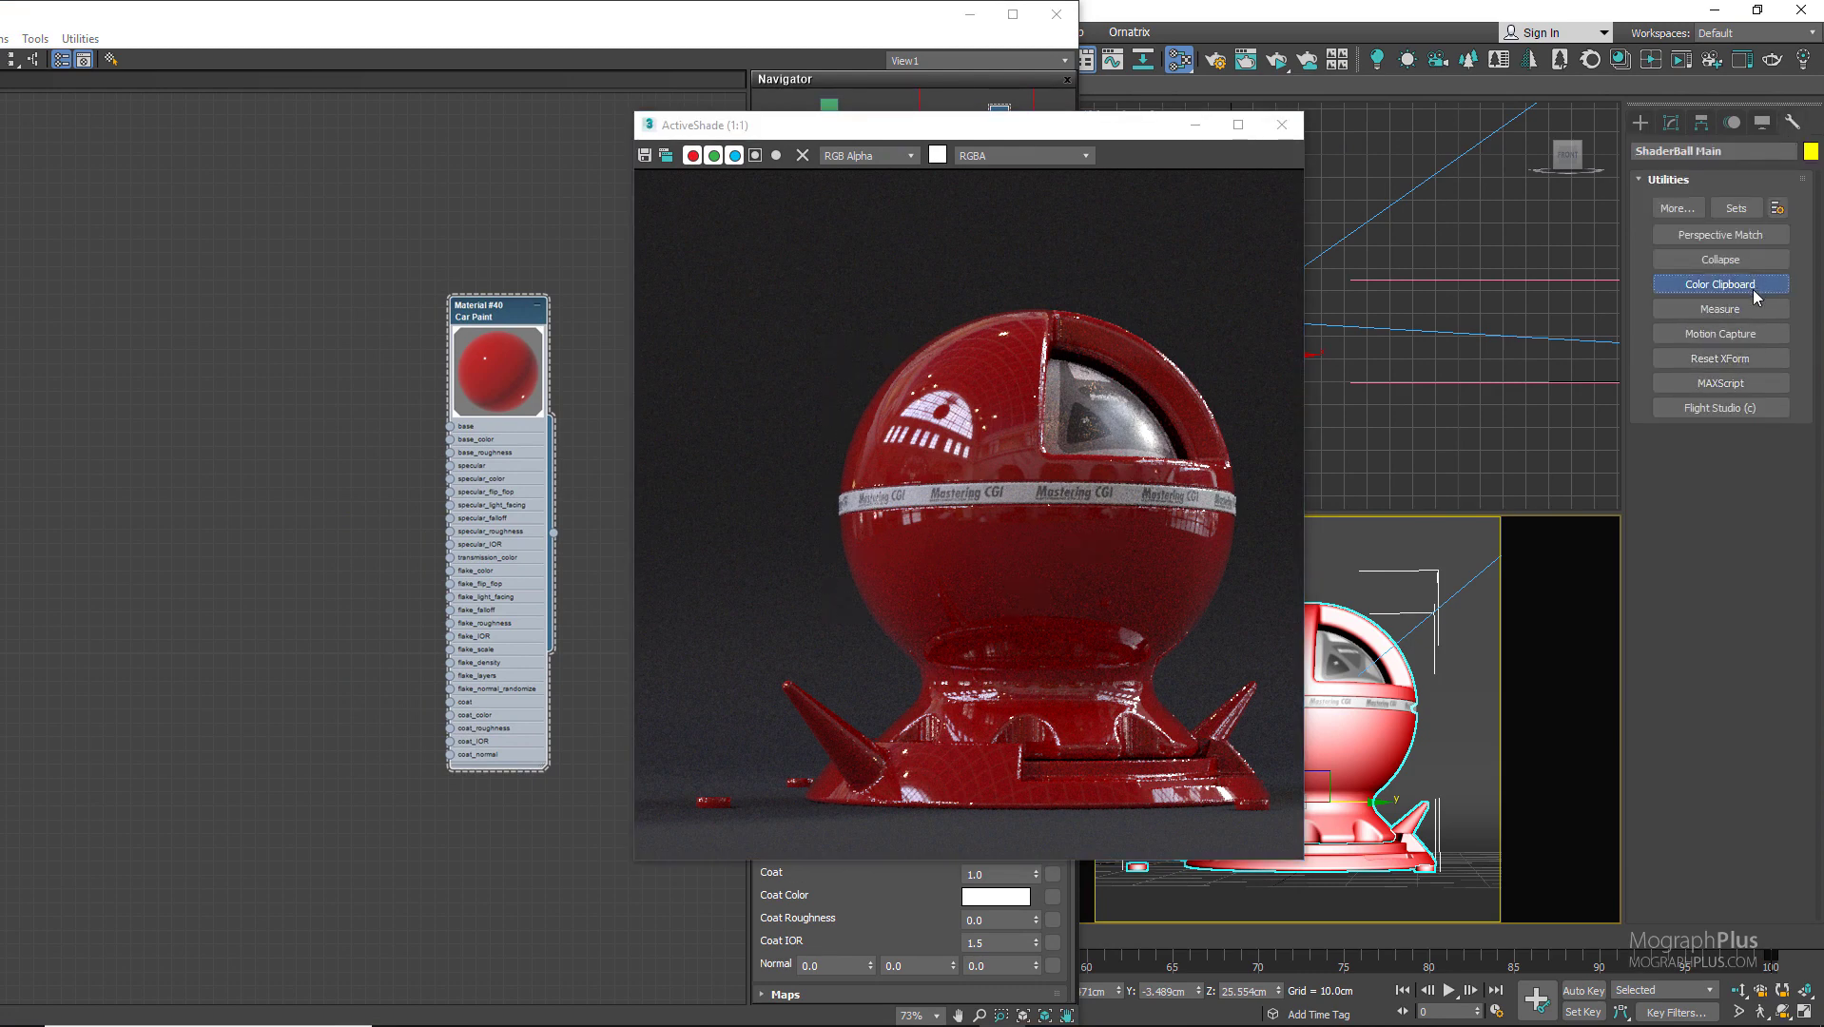
left_click(1685, 544)
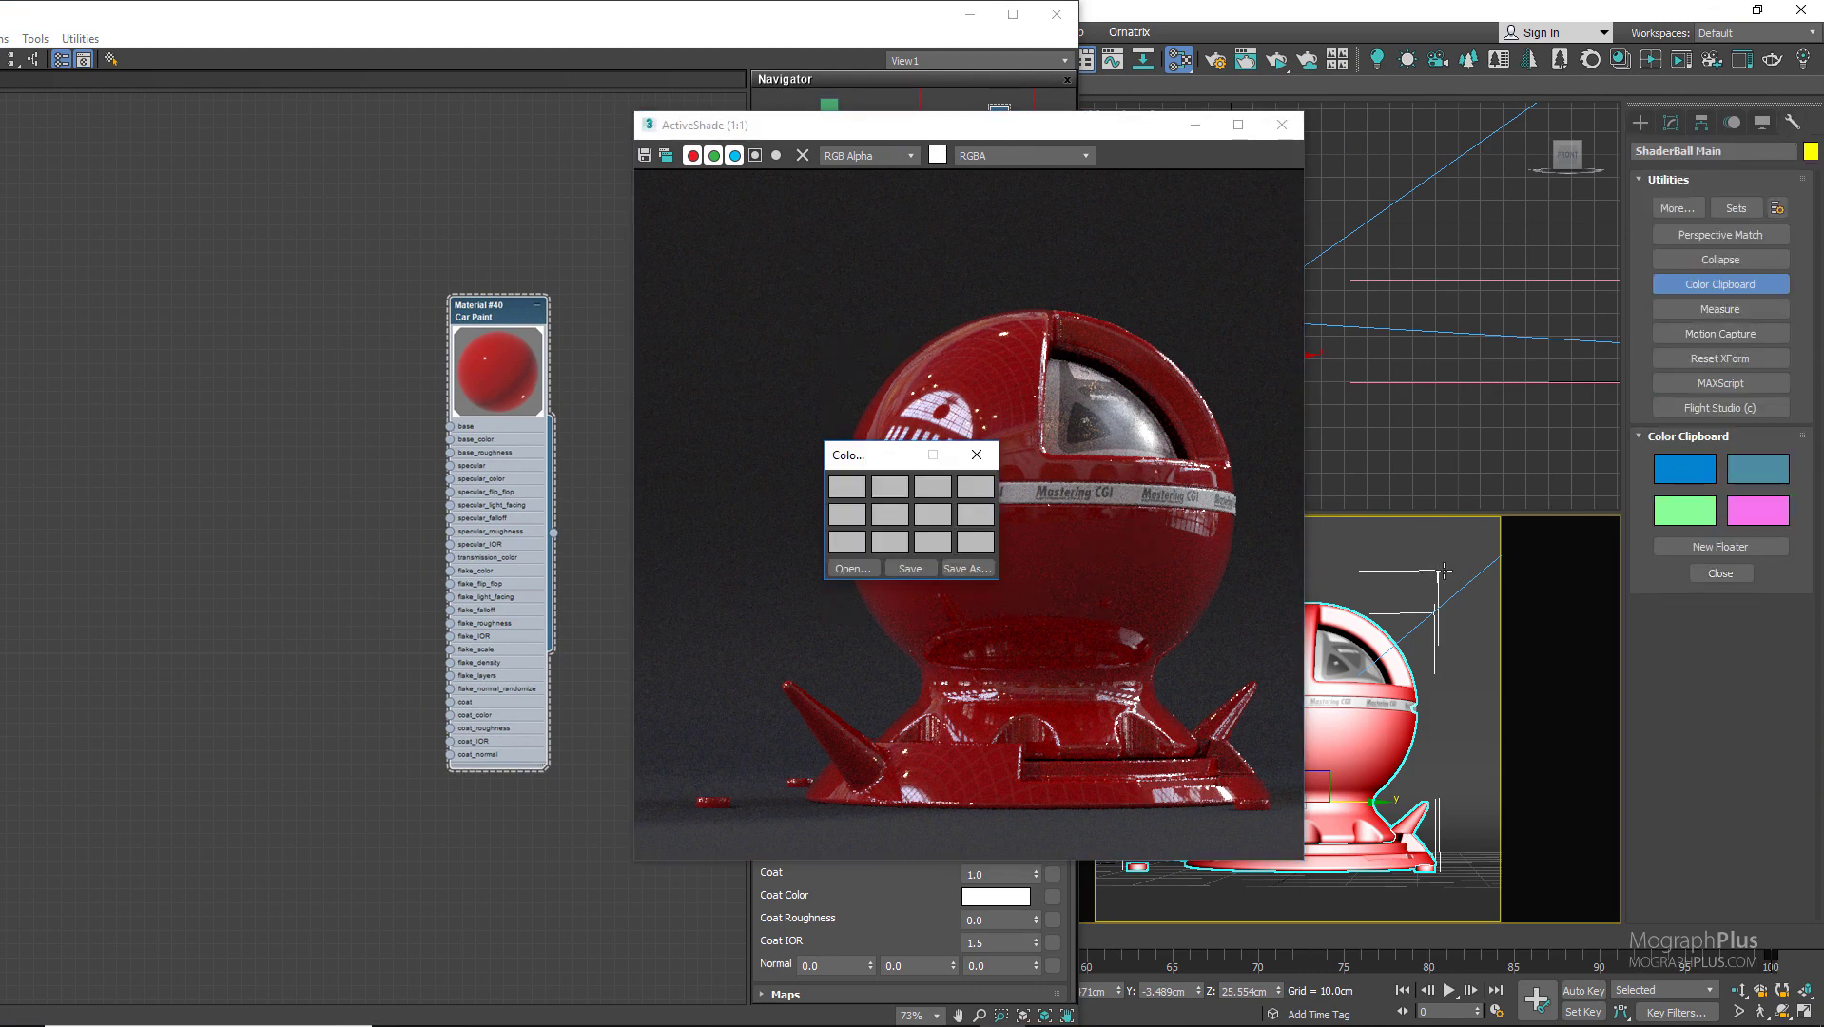
left_click(861, 566)
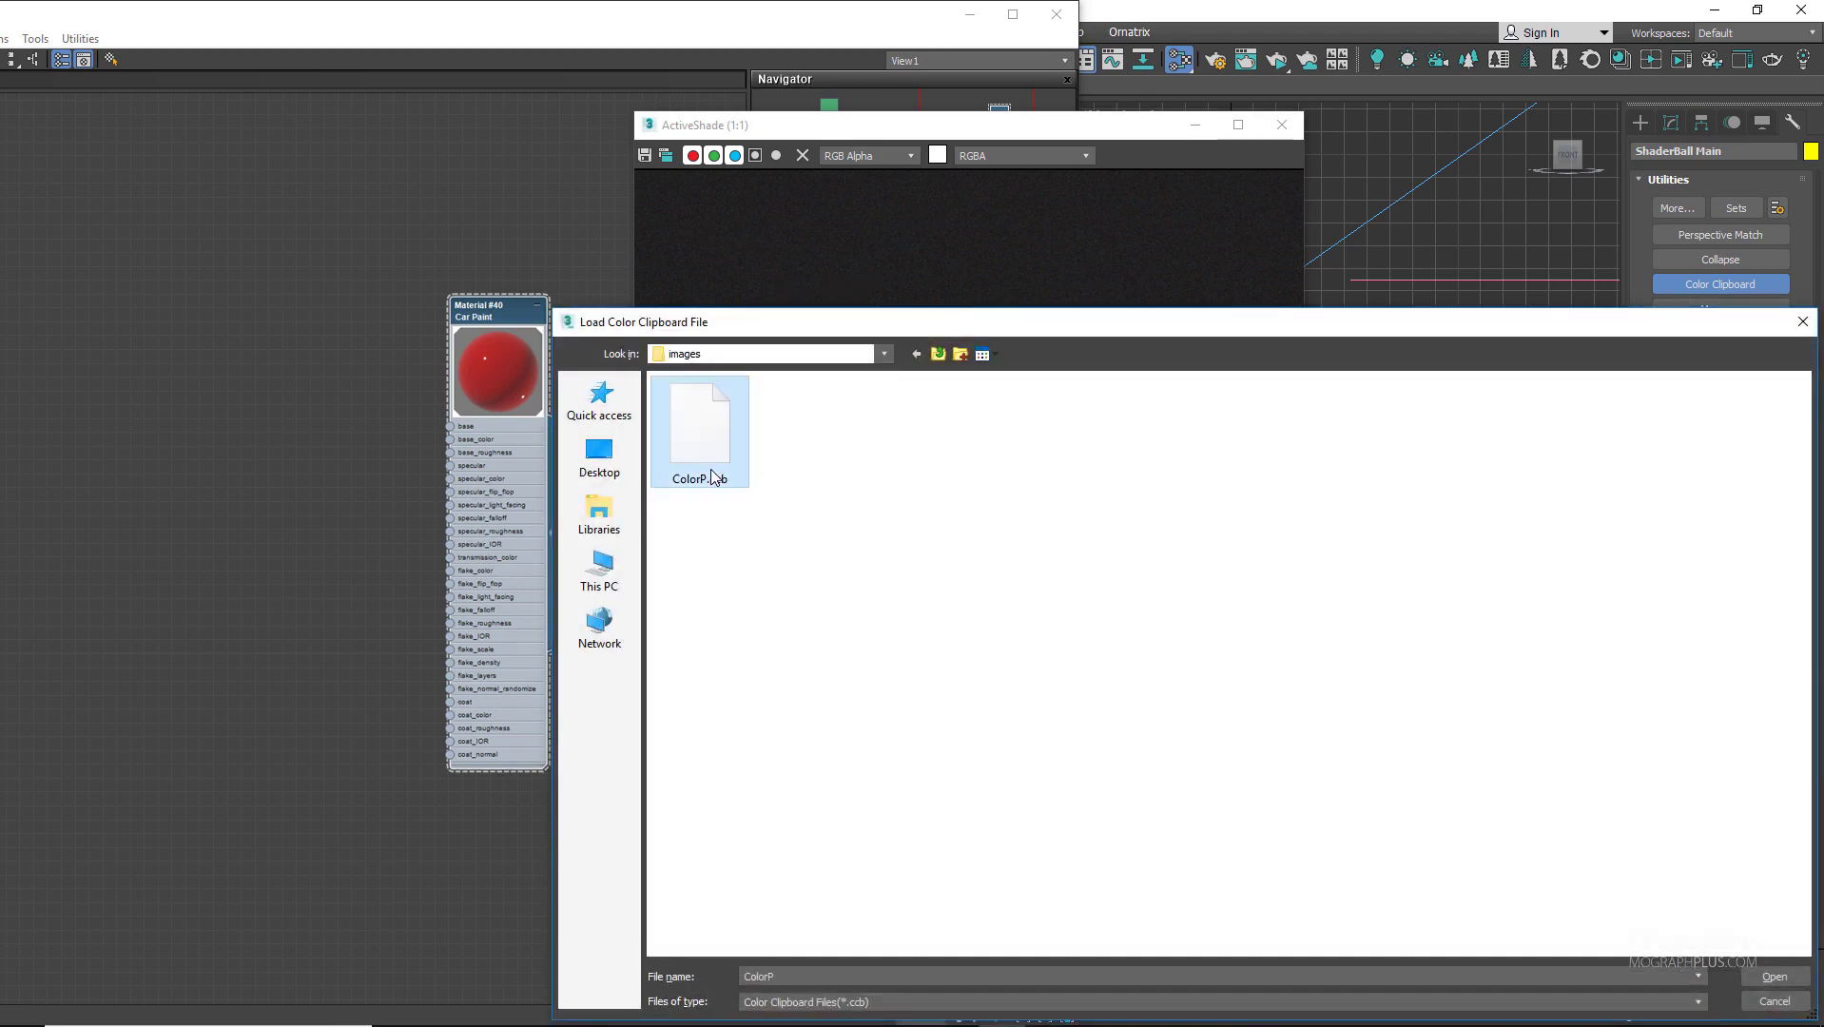
double_click(713, 475)
left_click_drag(891, 488, 875, 464)
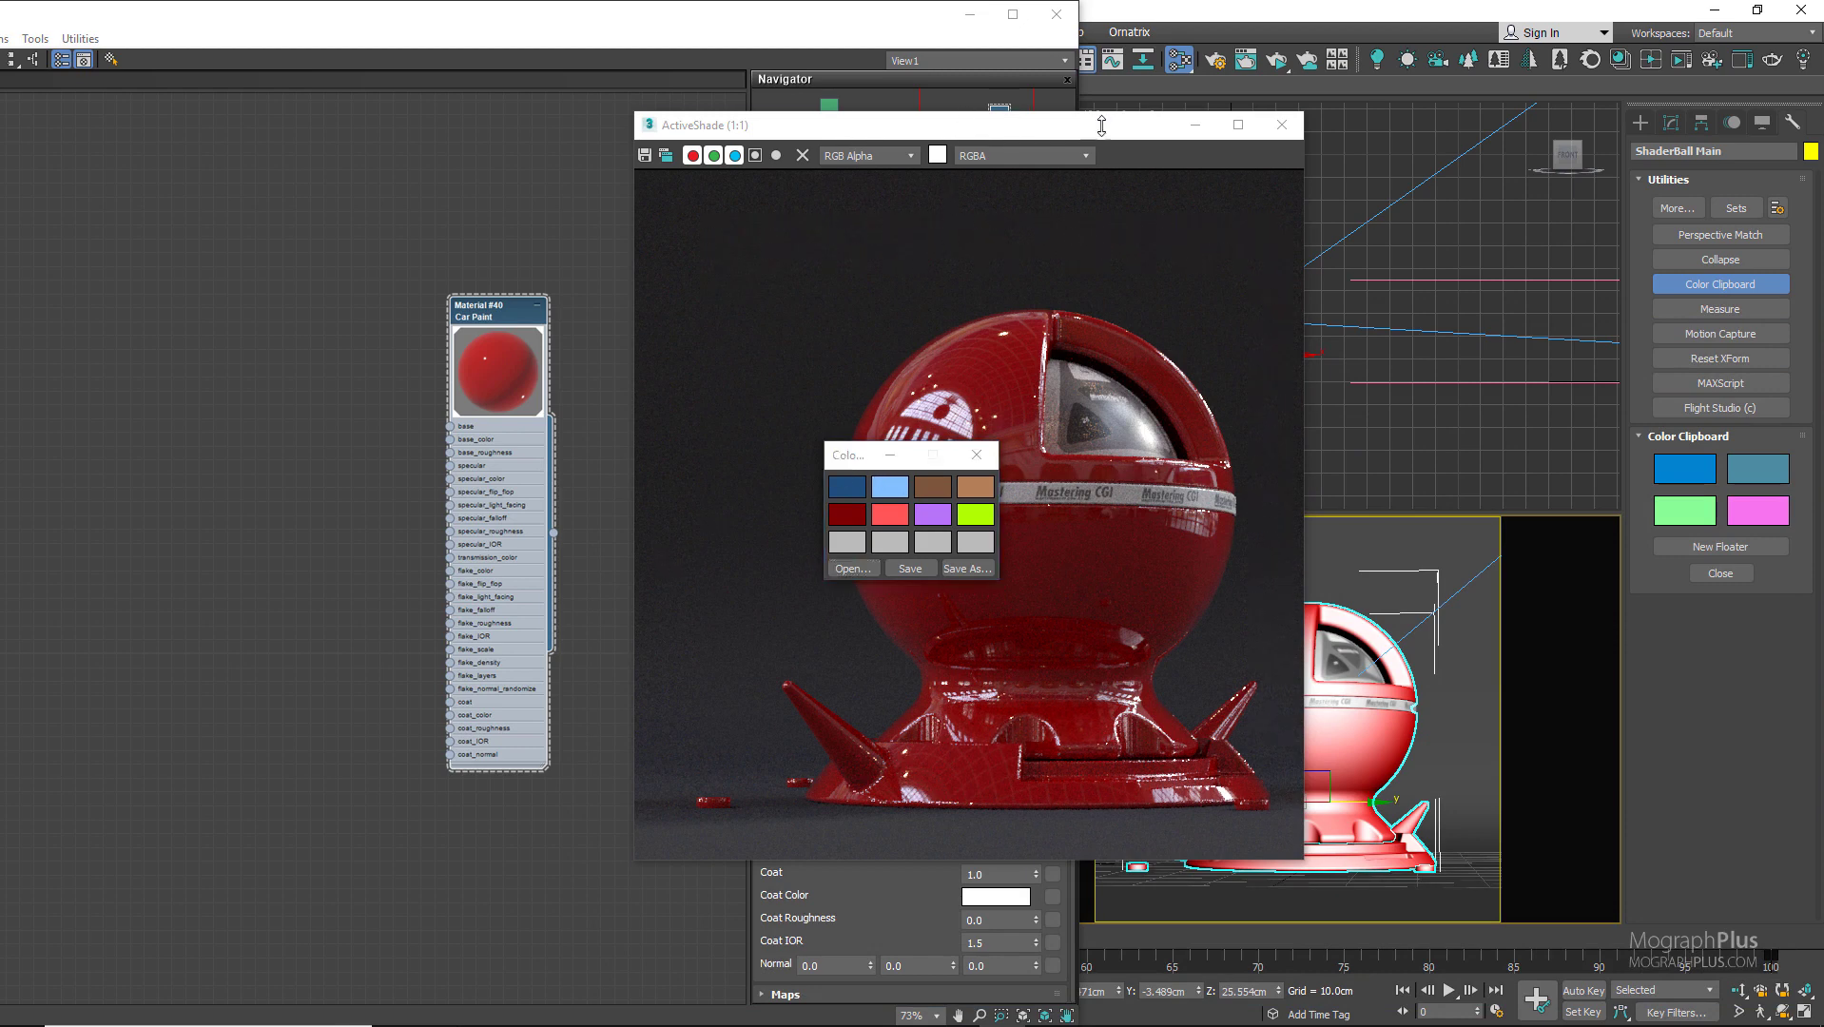
Paste the clipboard's dark blue swatch into the material's Base Color and set Base to 0.2
left_click(1159, 134)
left_click_drag(1159, 134, 1755, 163)
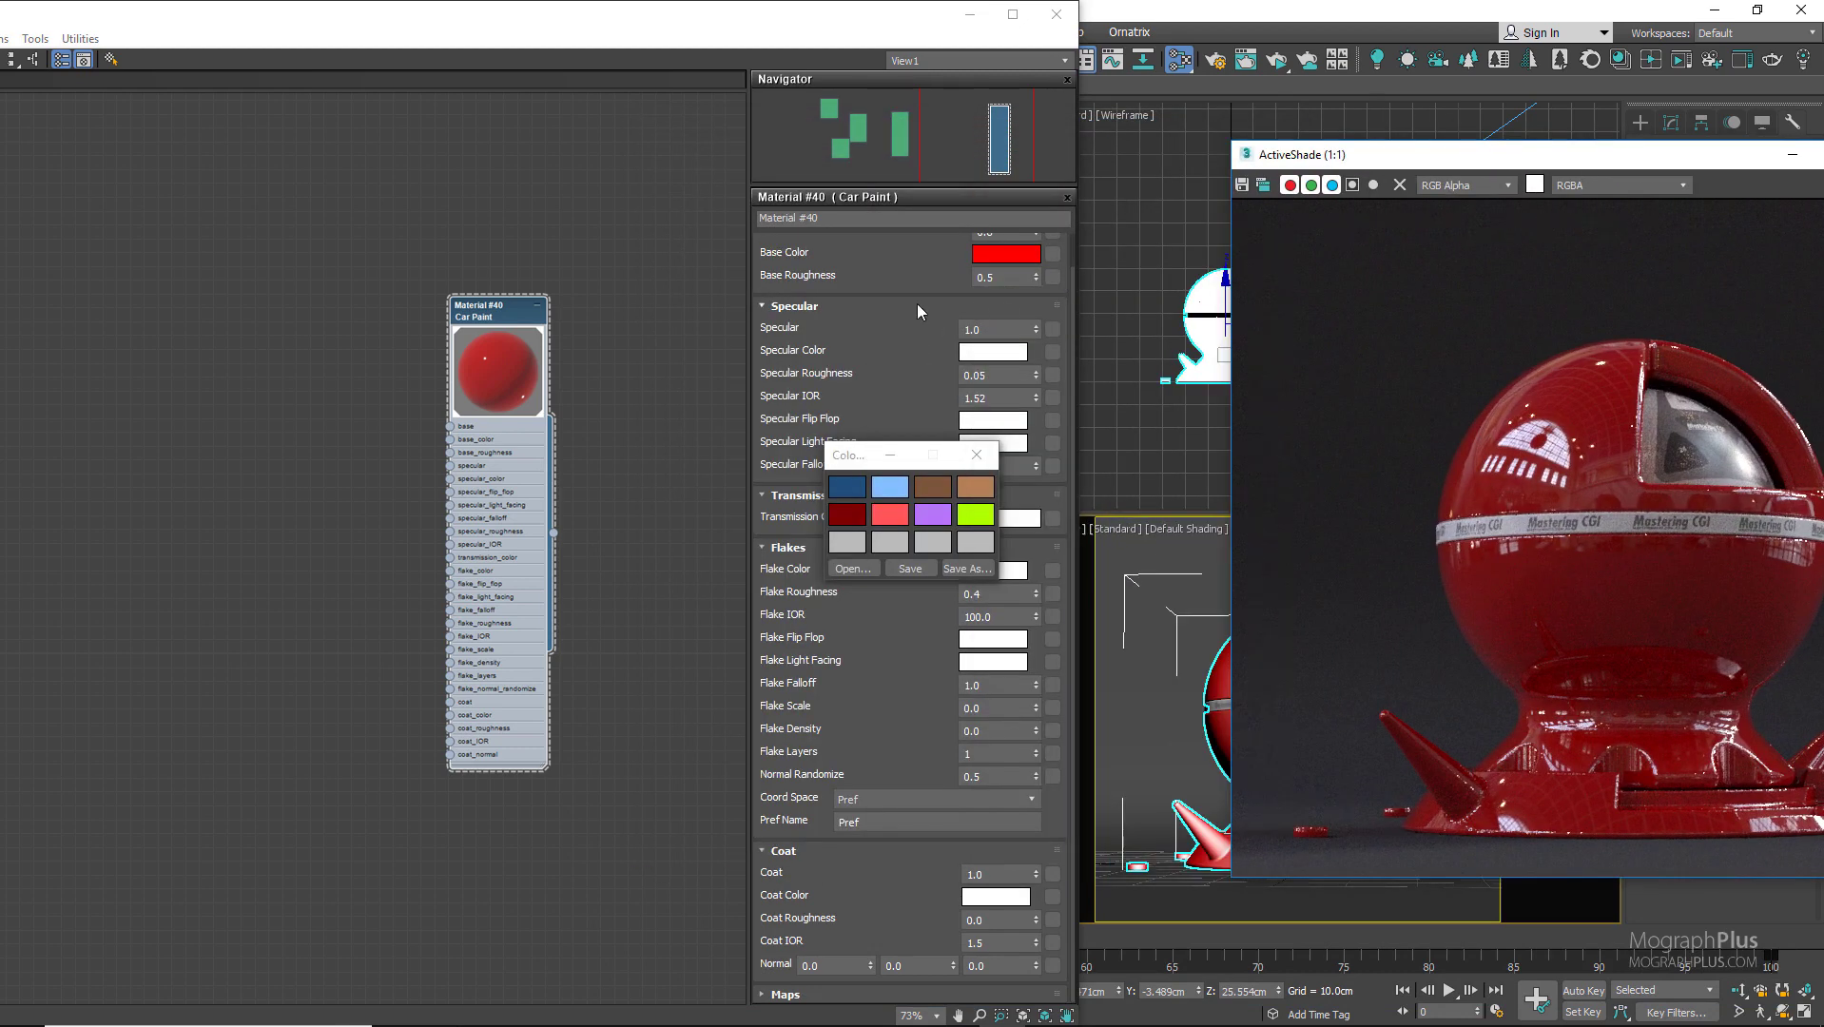
left_click(985, 254)
right_click(998, 304)
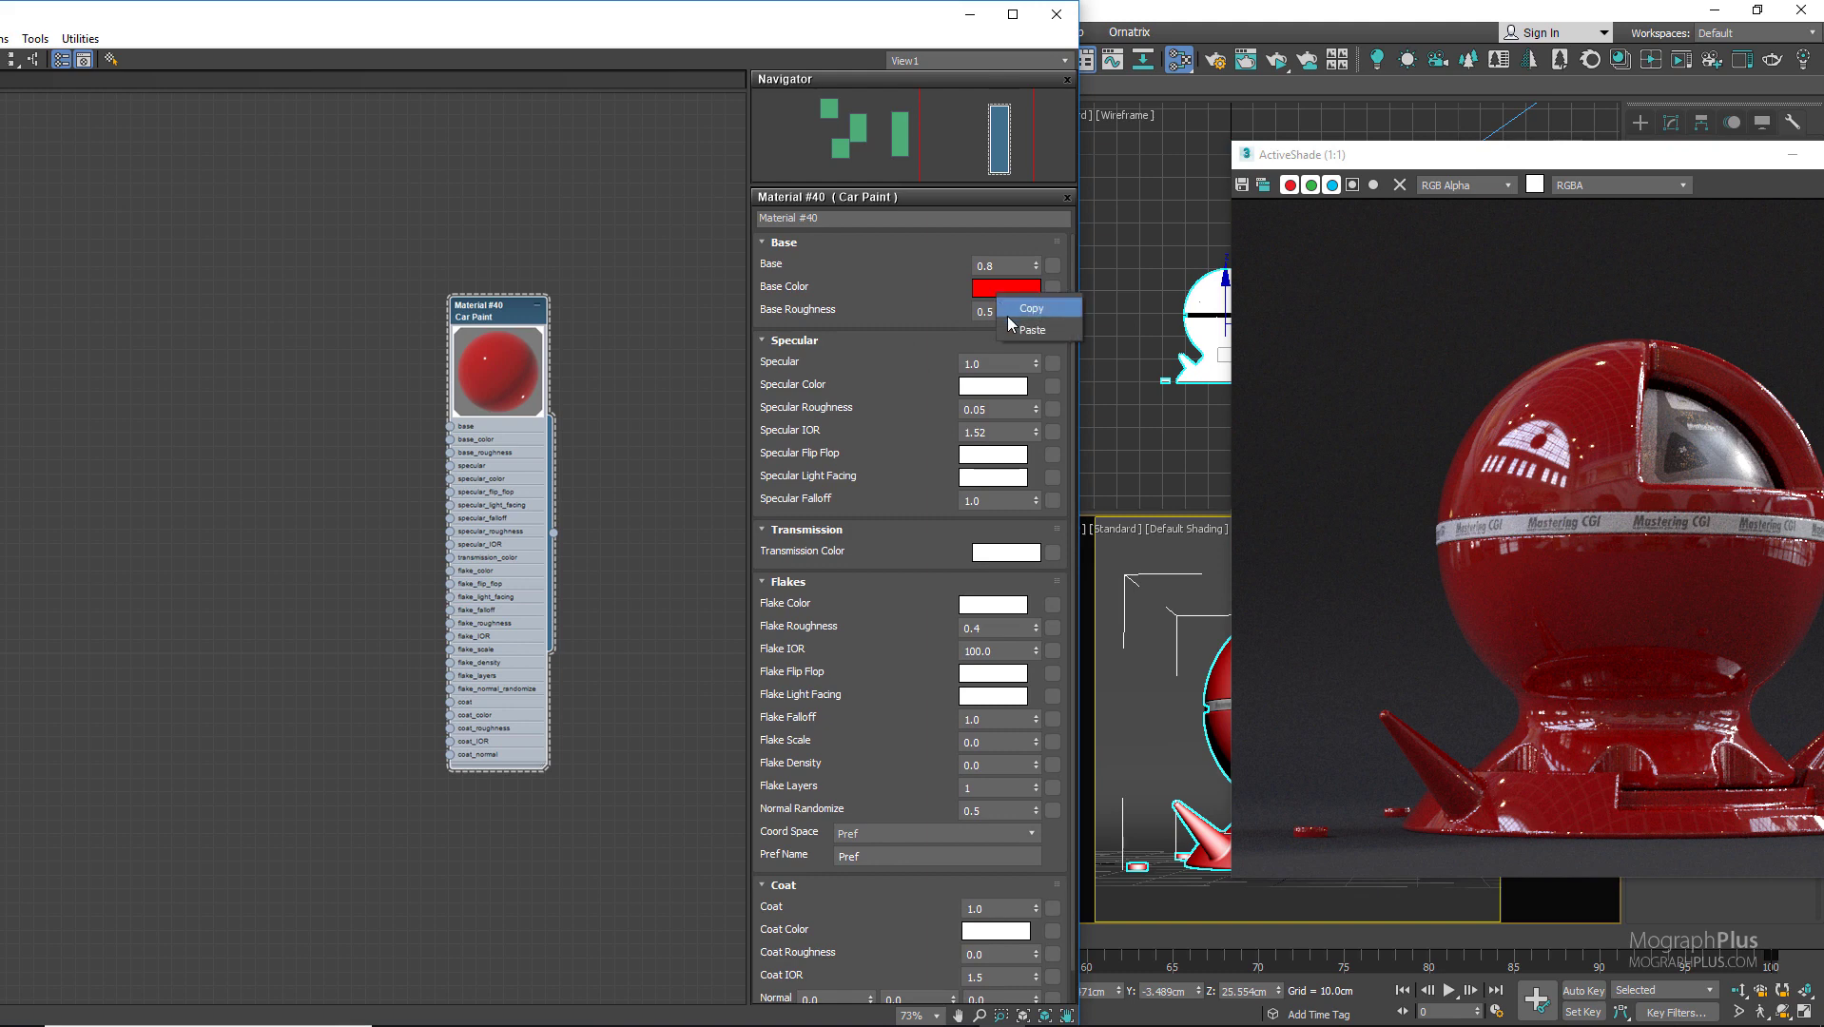
left_click(1027, 329)
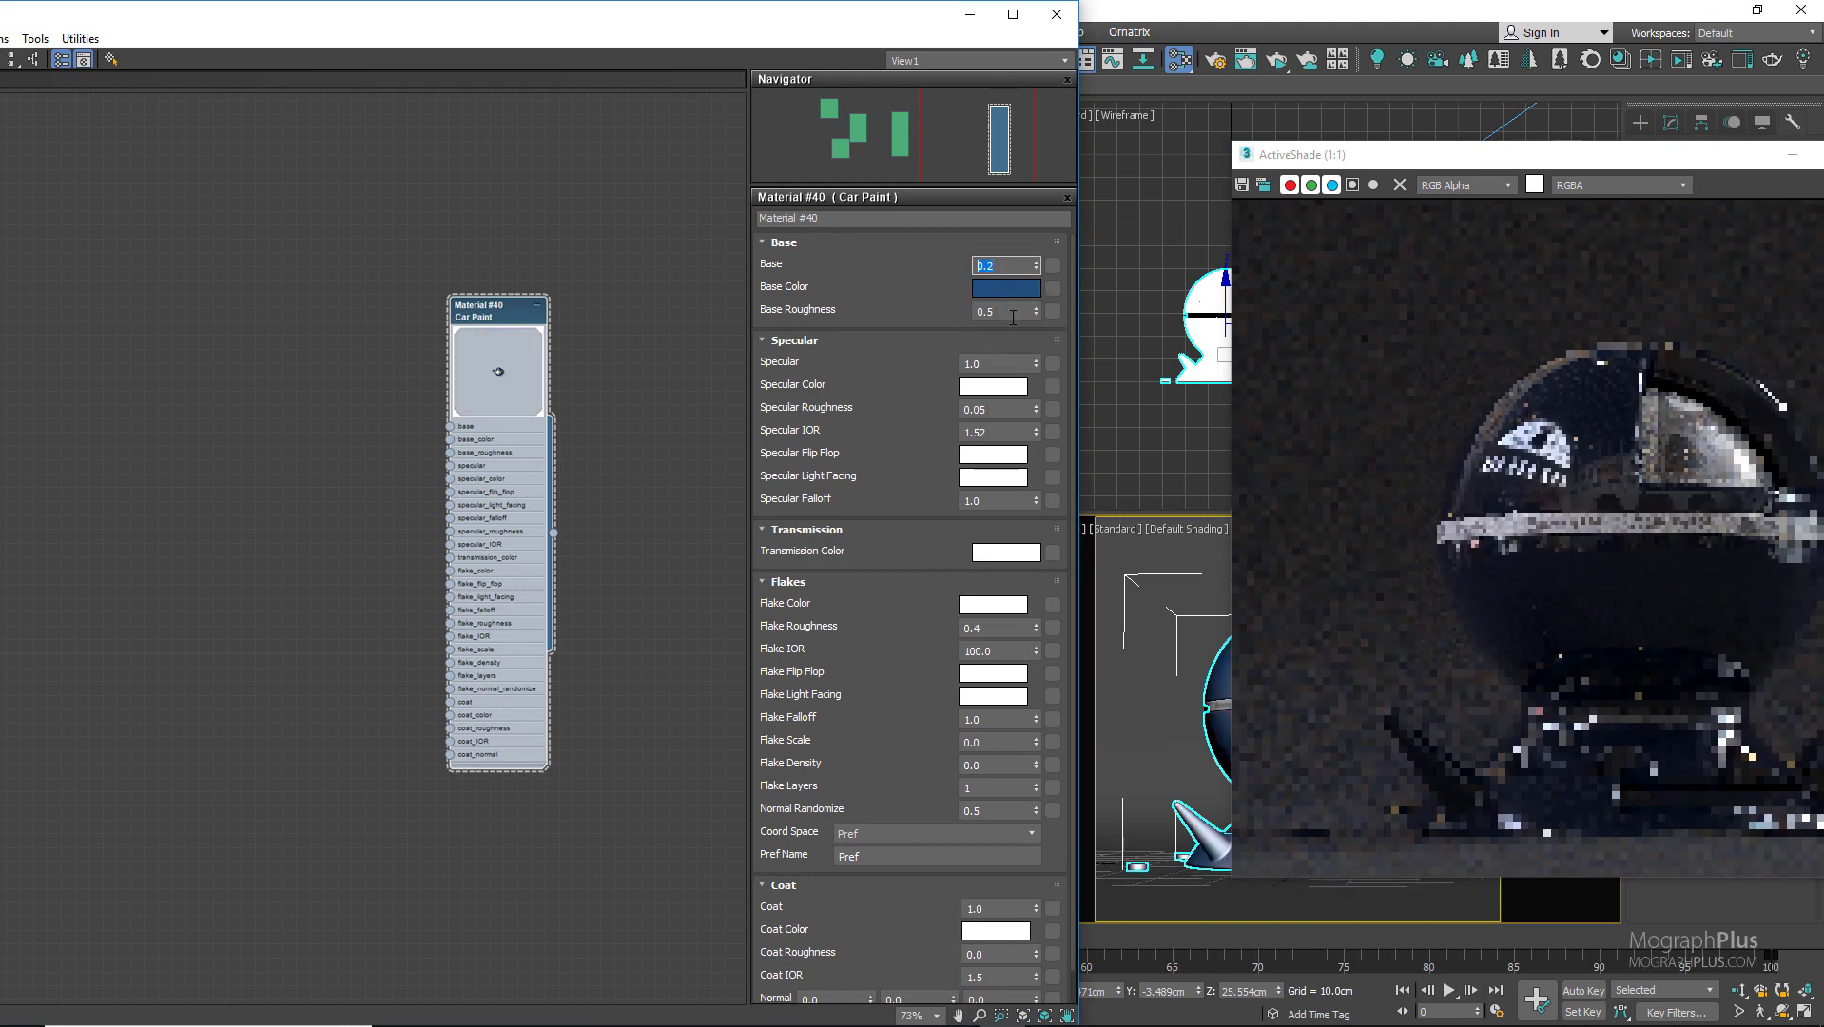
Set the Car Paint's Base Roughness to 0.3
double_click(1011, 312)
type("0.3")
key("Return")
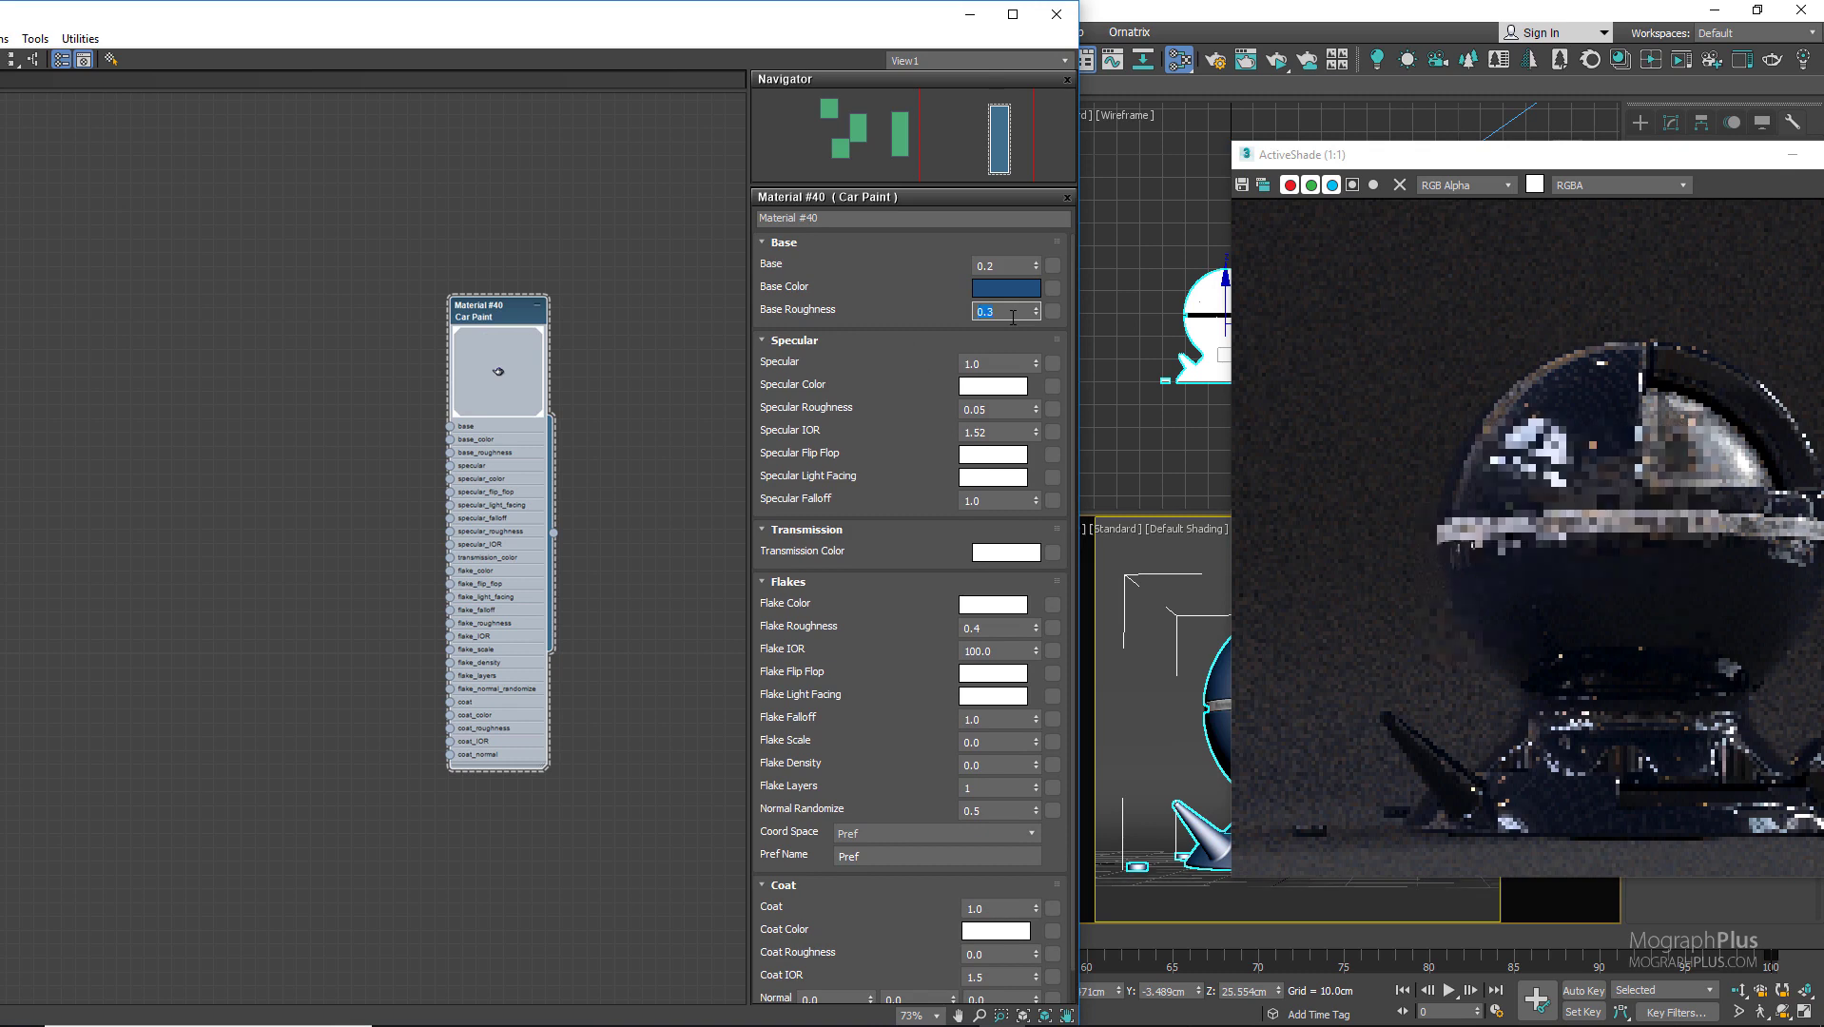
Paste the clipboard's light blue swatch into Specular Color, arranging the floating windows so the parameters and render stay uncovered
left_click_drag(1484, 154, 1362, 154)
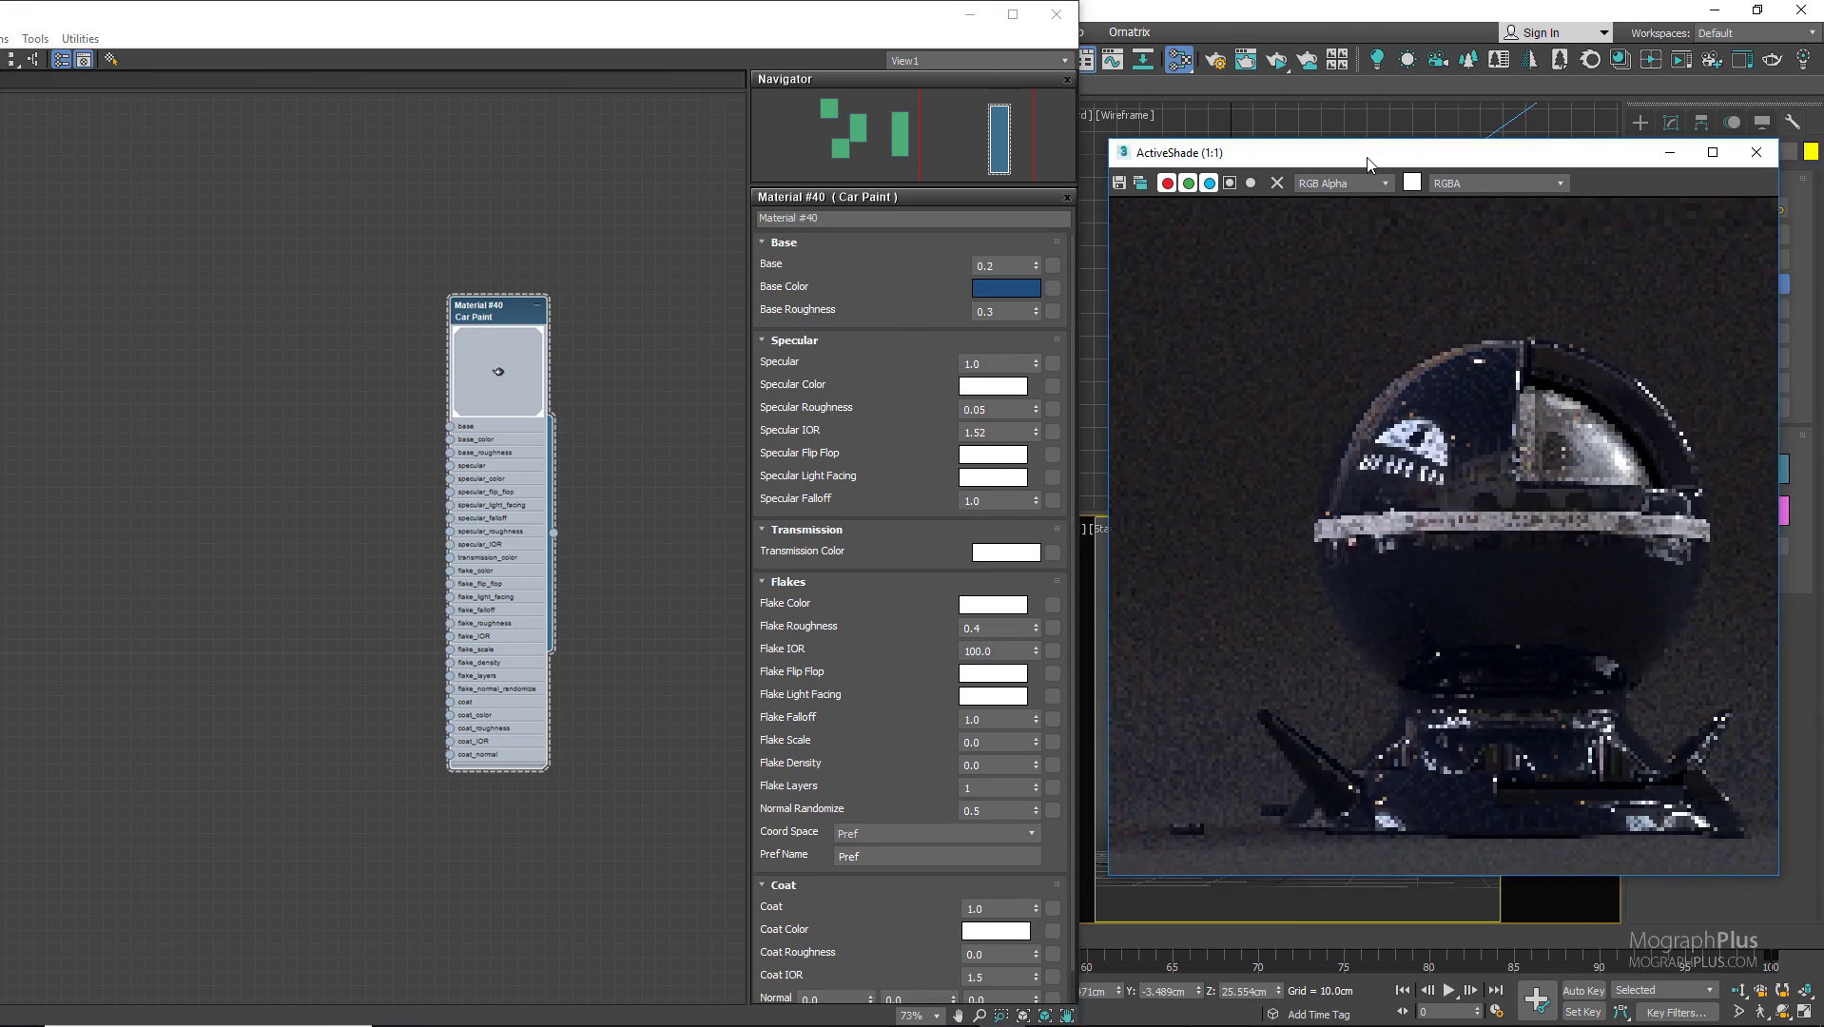
left_click_drag(861, 27, 567, 78)
left_click(932, 541)
left_click_drag(694, 452, 696, 447)
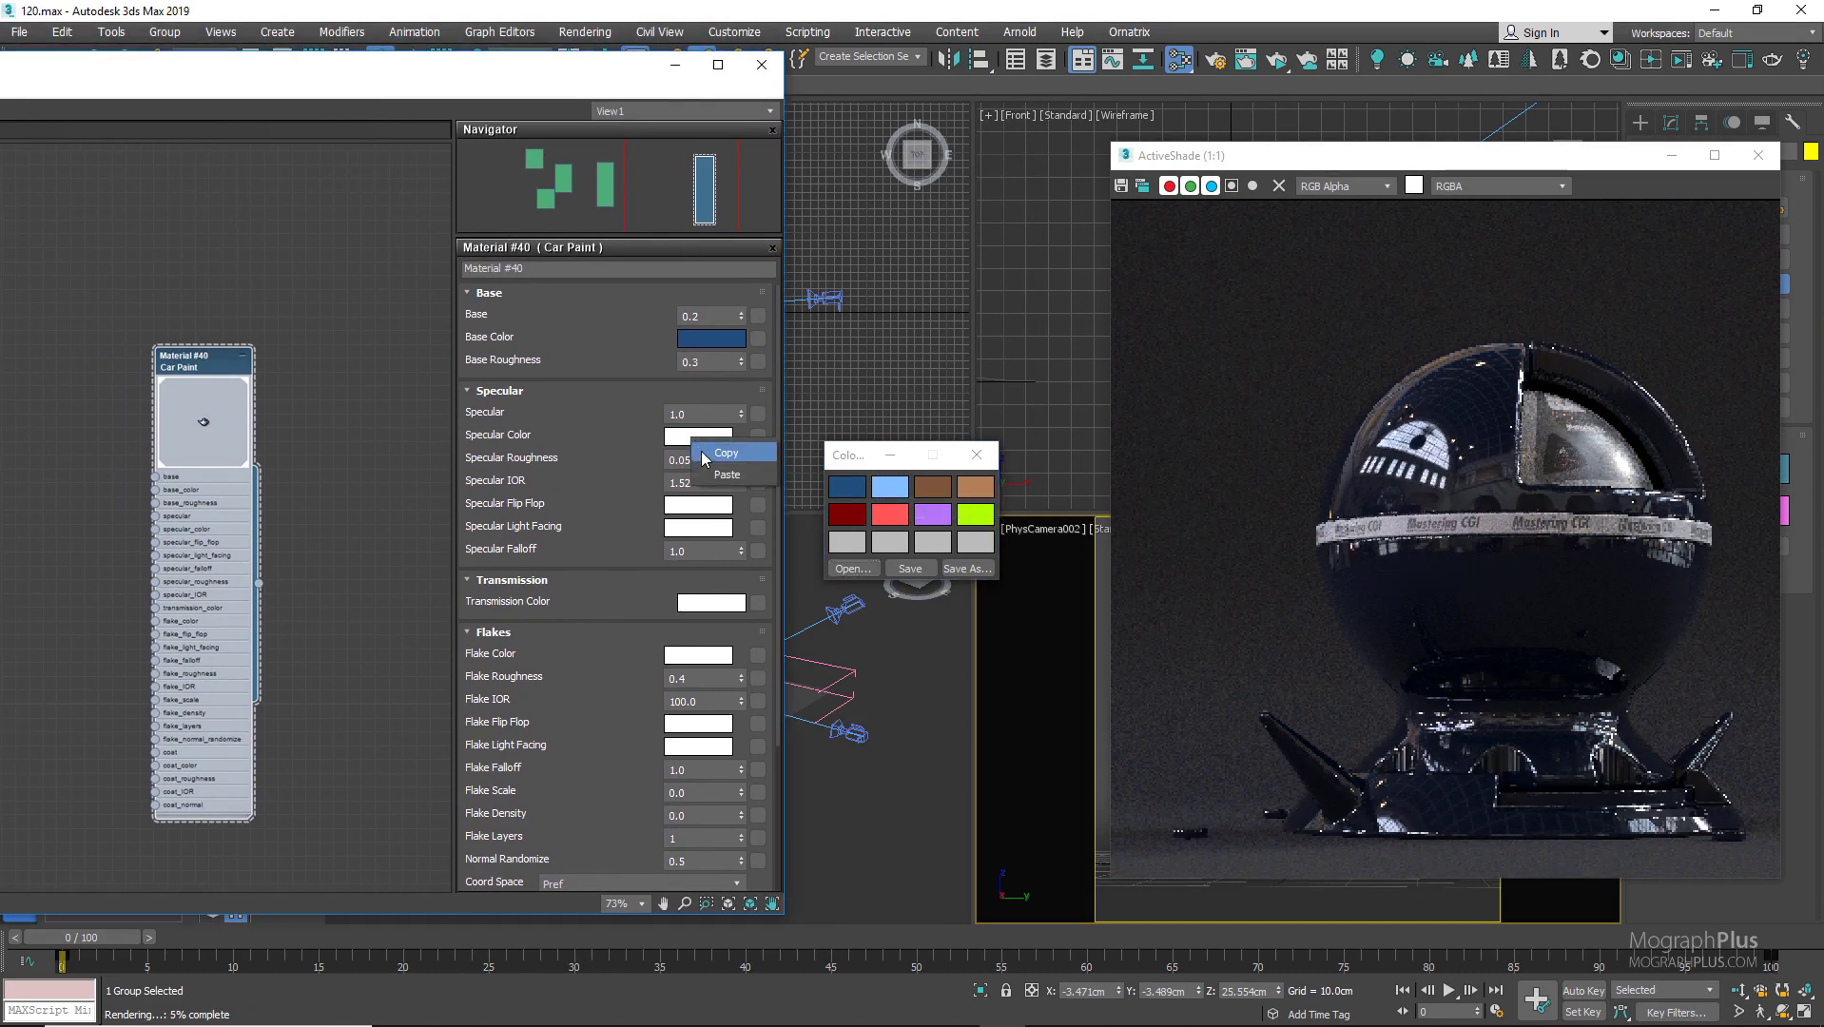
left_click(728, 481)
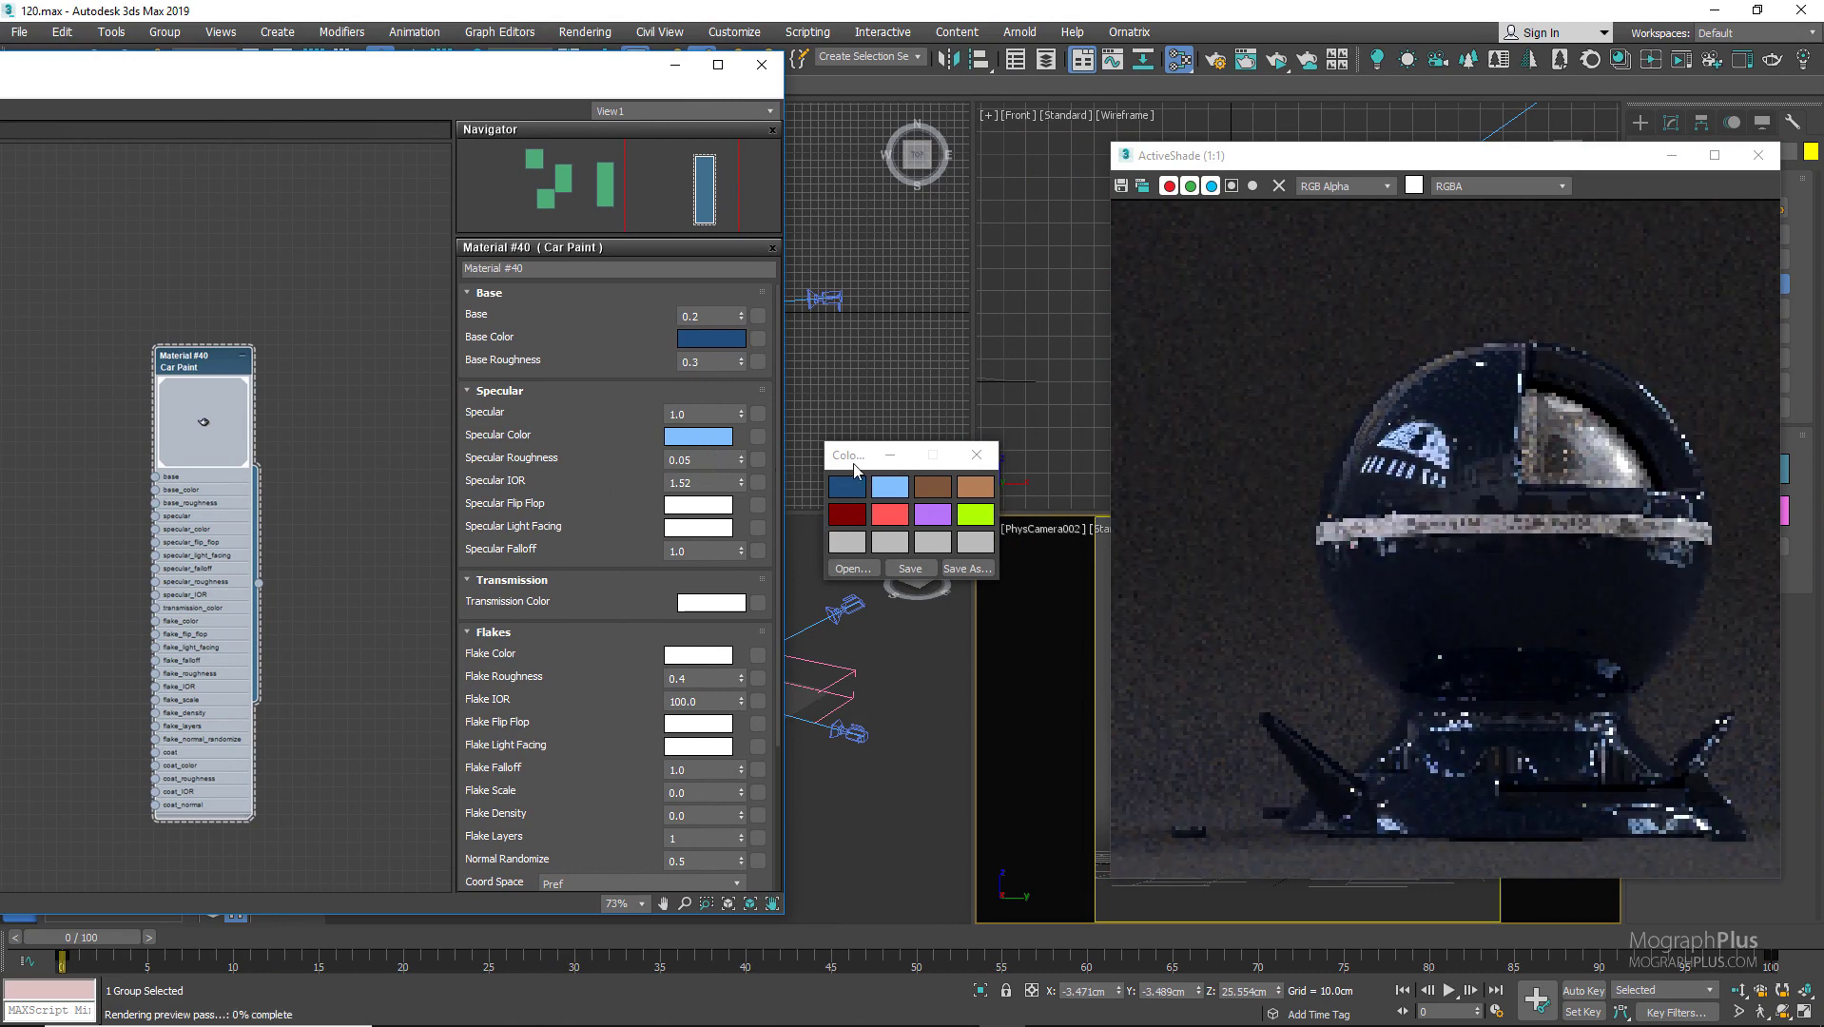
left_click_drag(856, 455, 1585, 19)
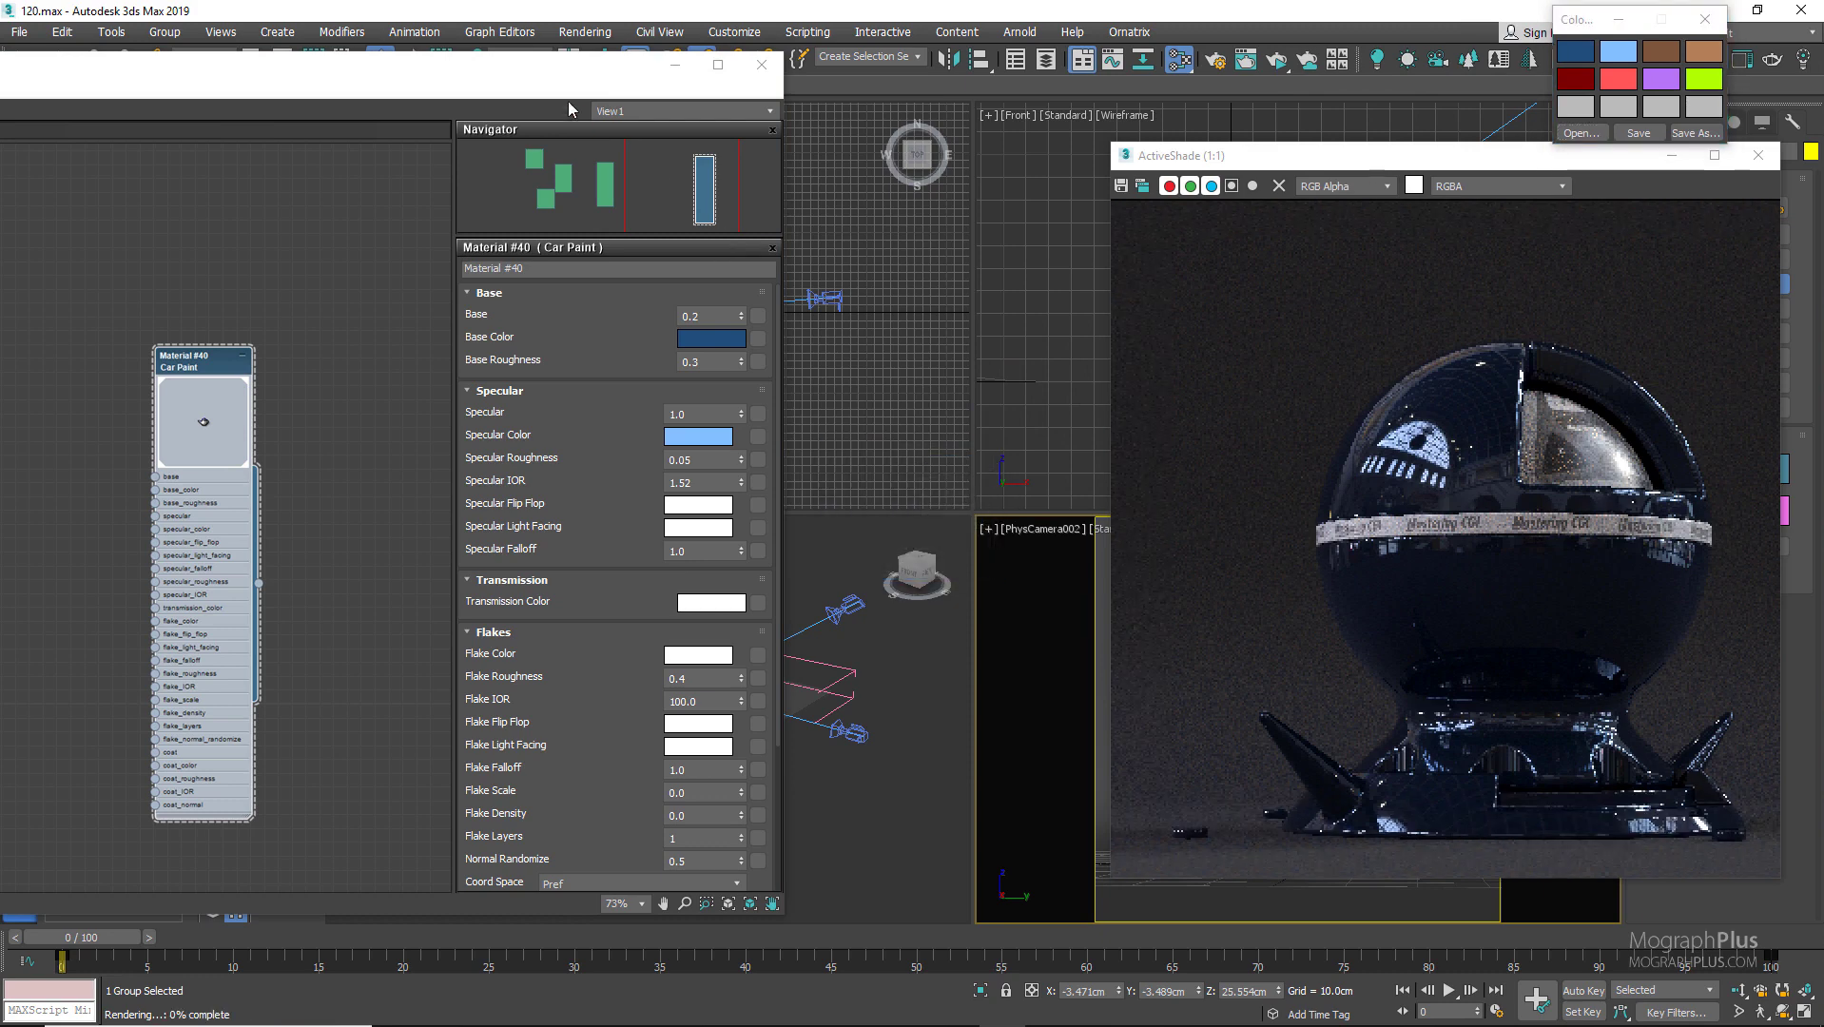
Set the Car Paint's Specular Roughness to 0.5 and Specular IOR to 6
double_click(703, 459)
type("0.")
key("Return")
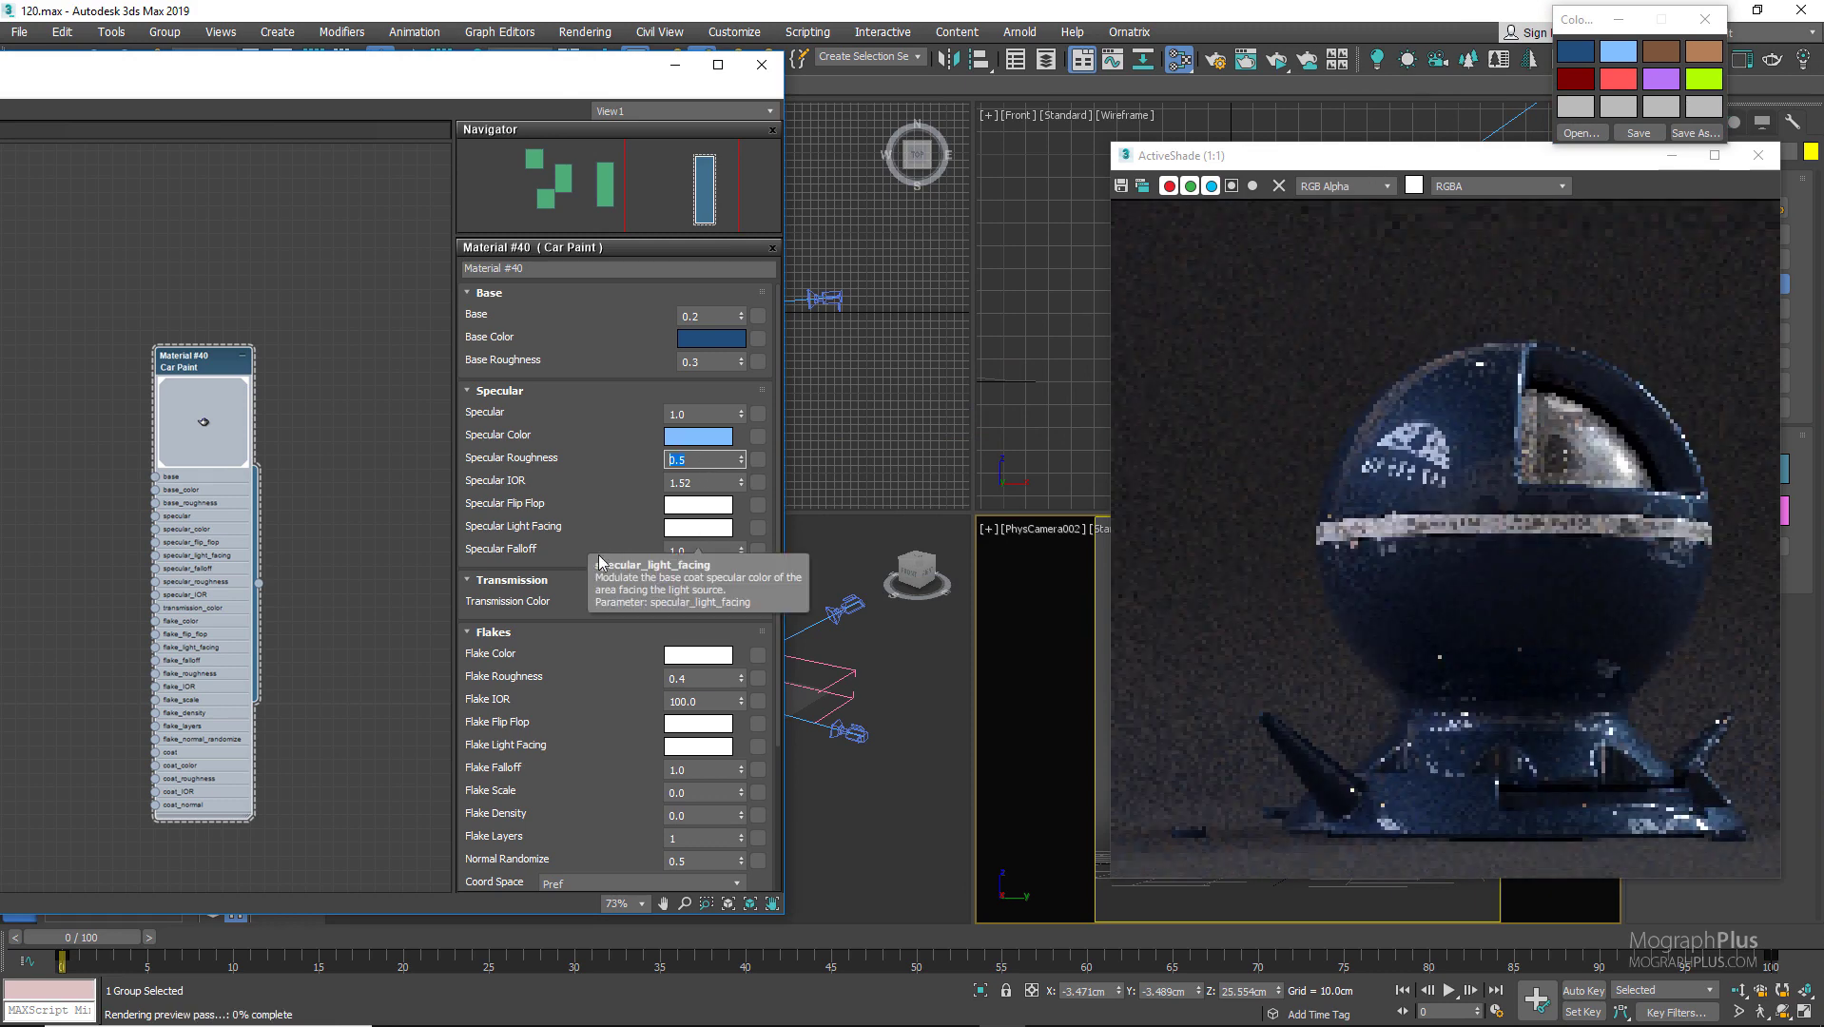
double_click(706, 483)
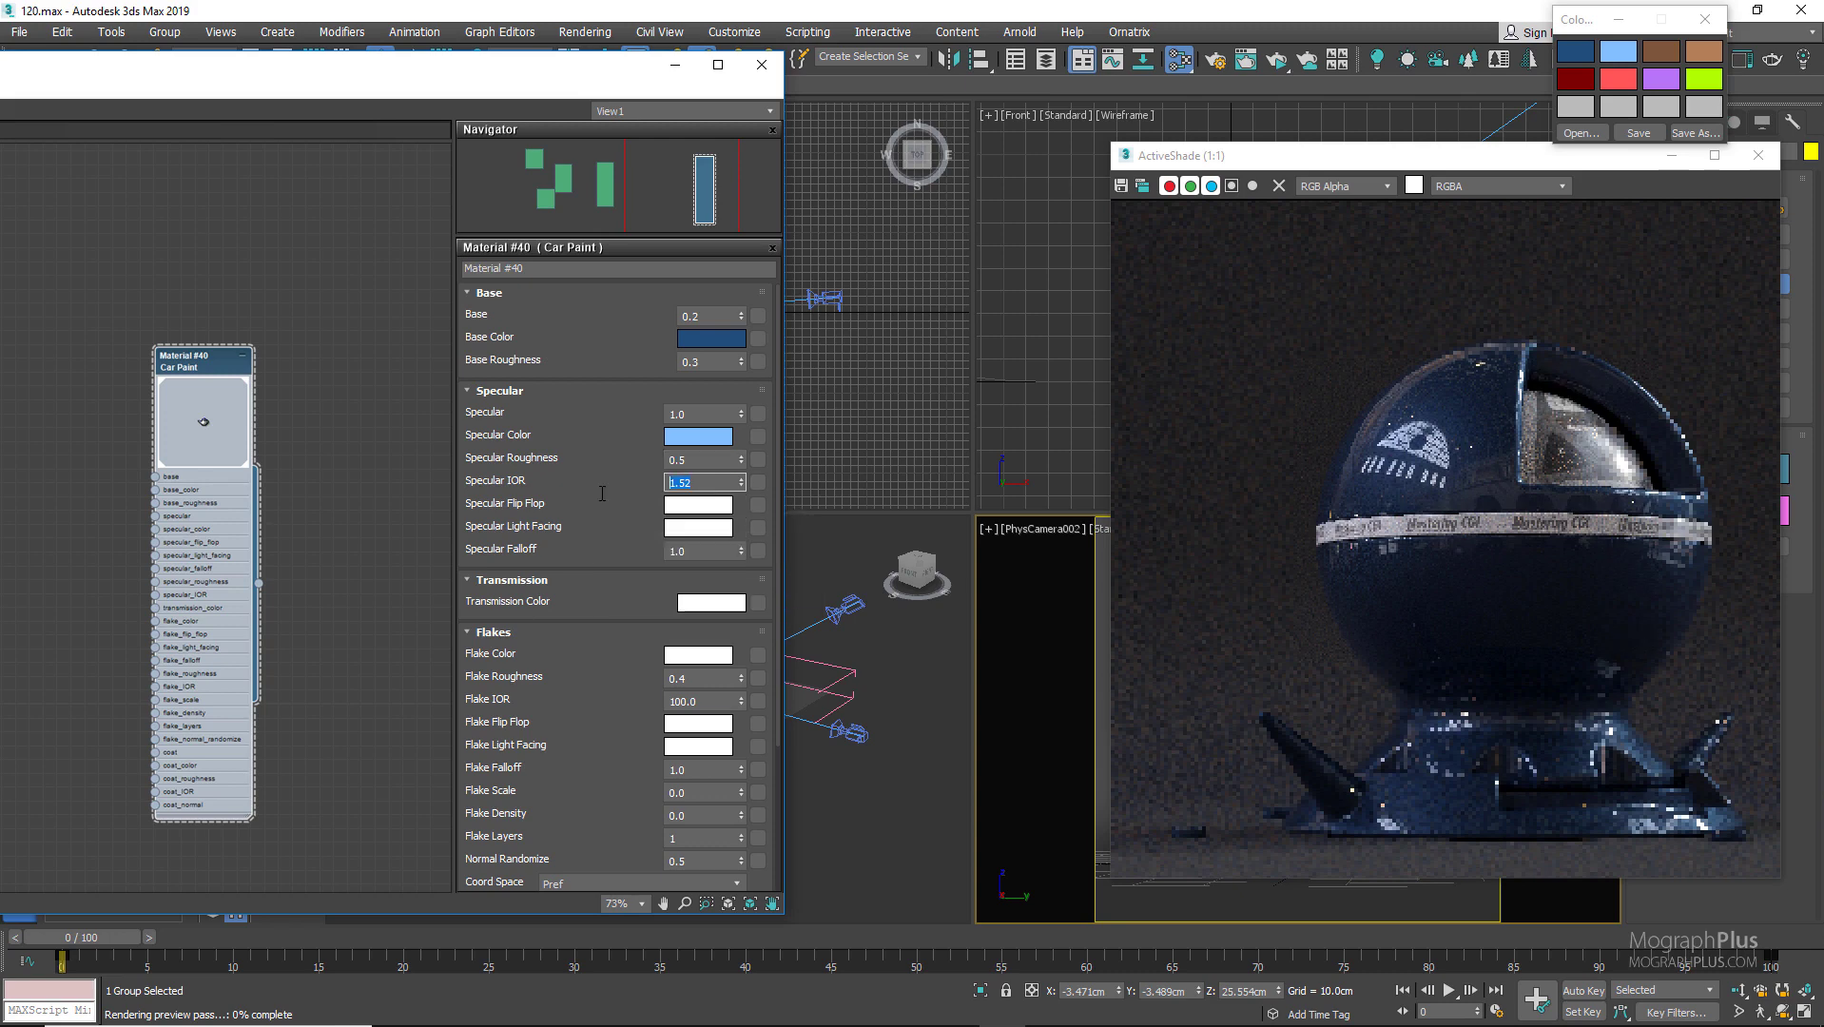
type("6")
key("Return")
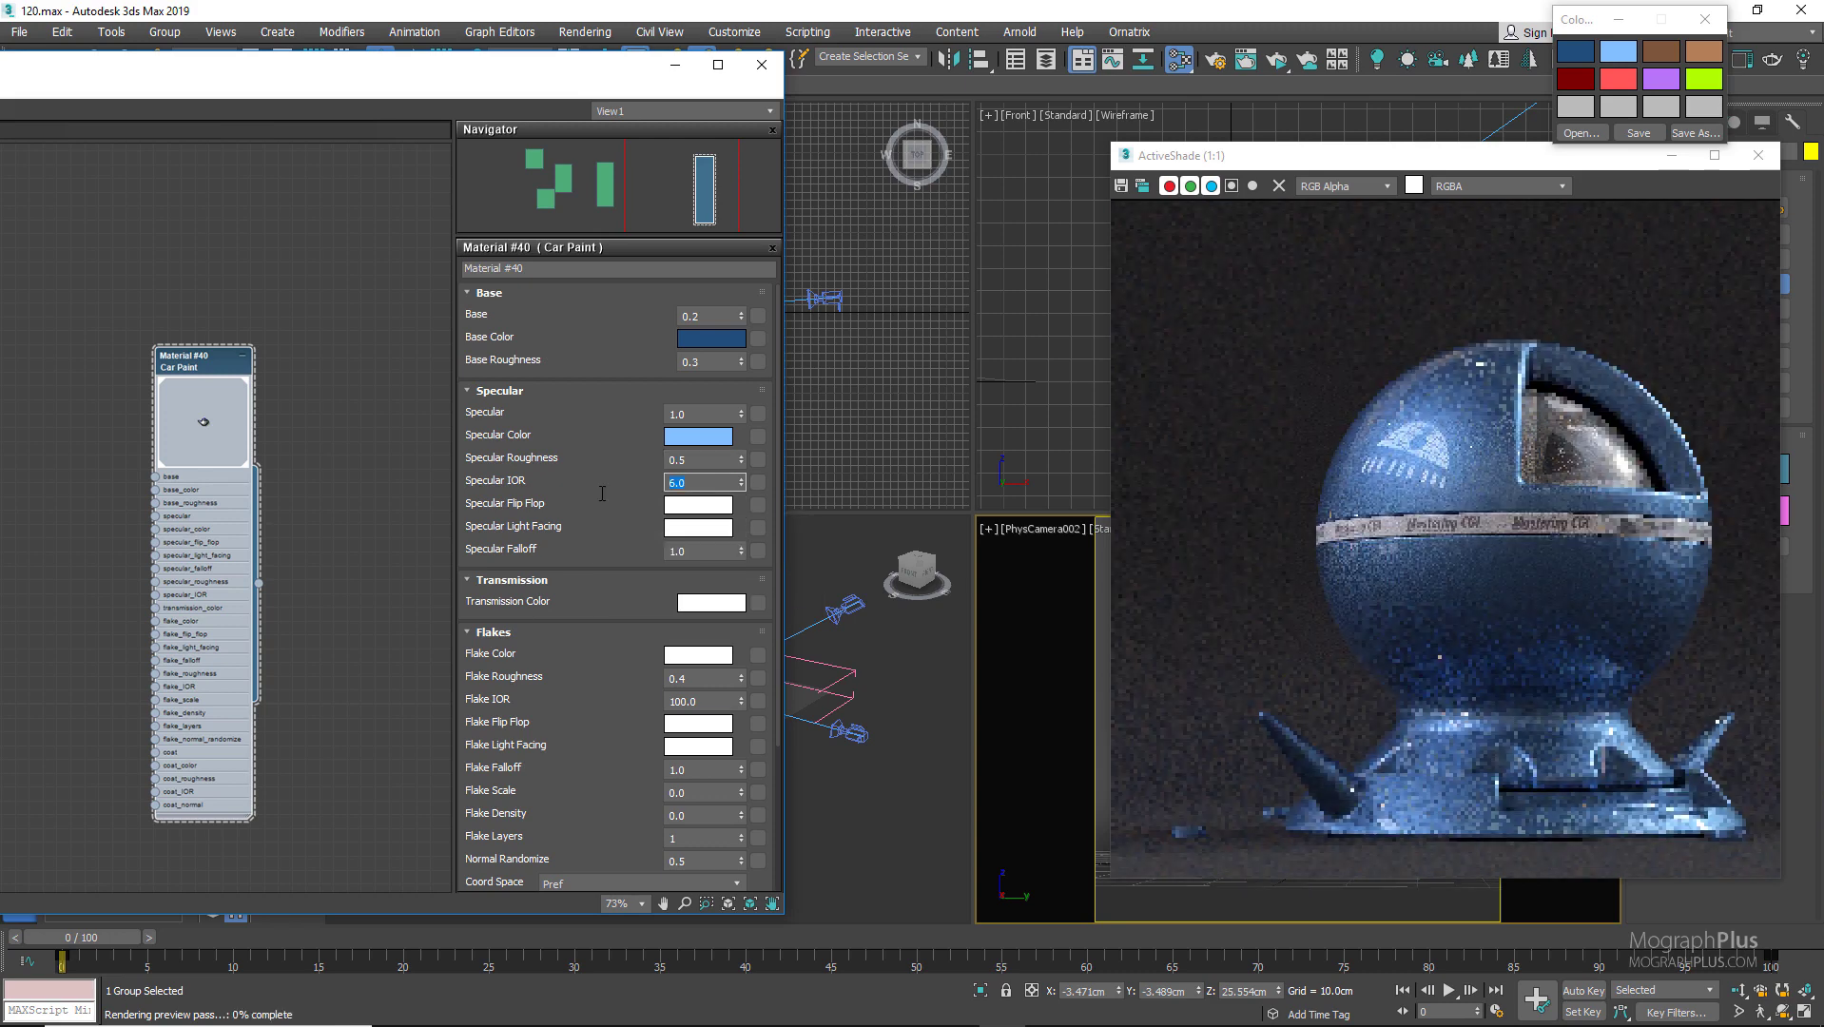
Copy the light blue Specular Color into the Flake Color
left_click_drag(599, 81, 737, 87)
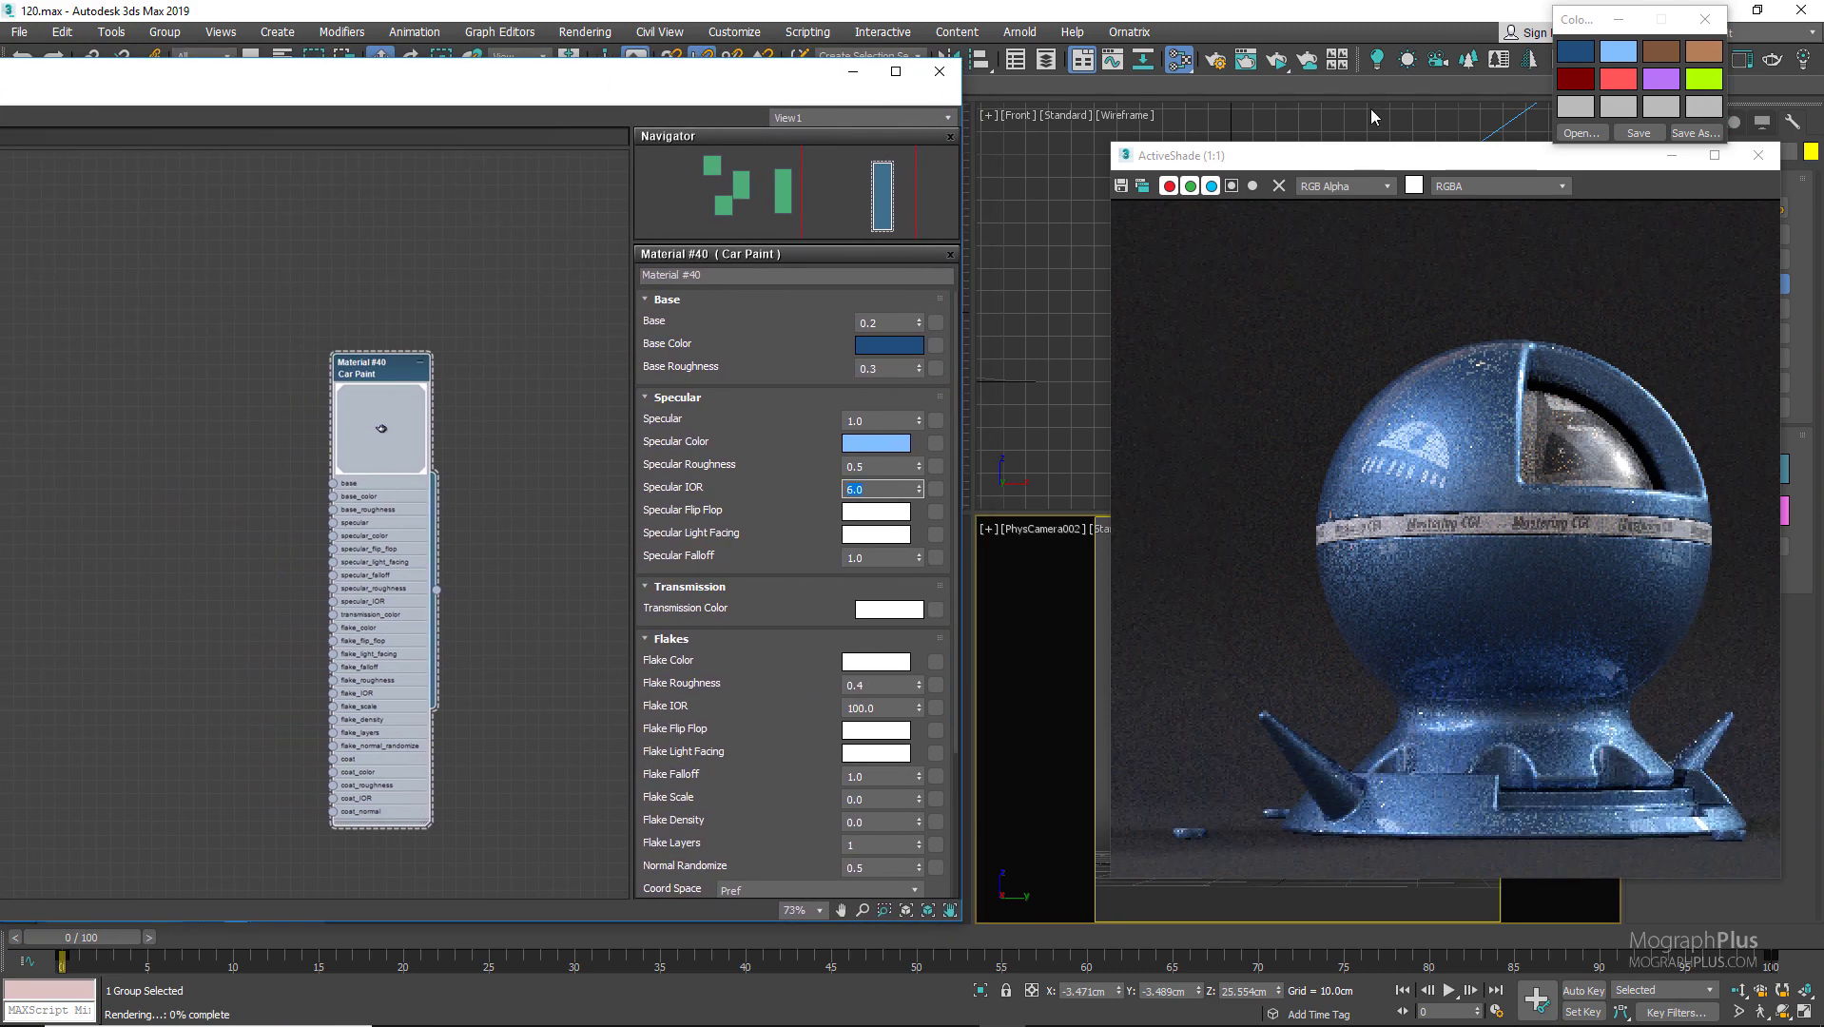
left_click_drag(1352, 159, 1310, 180)
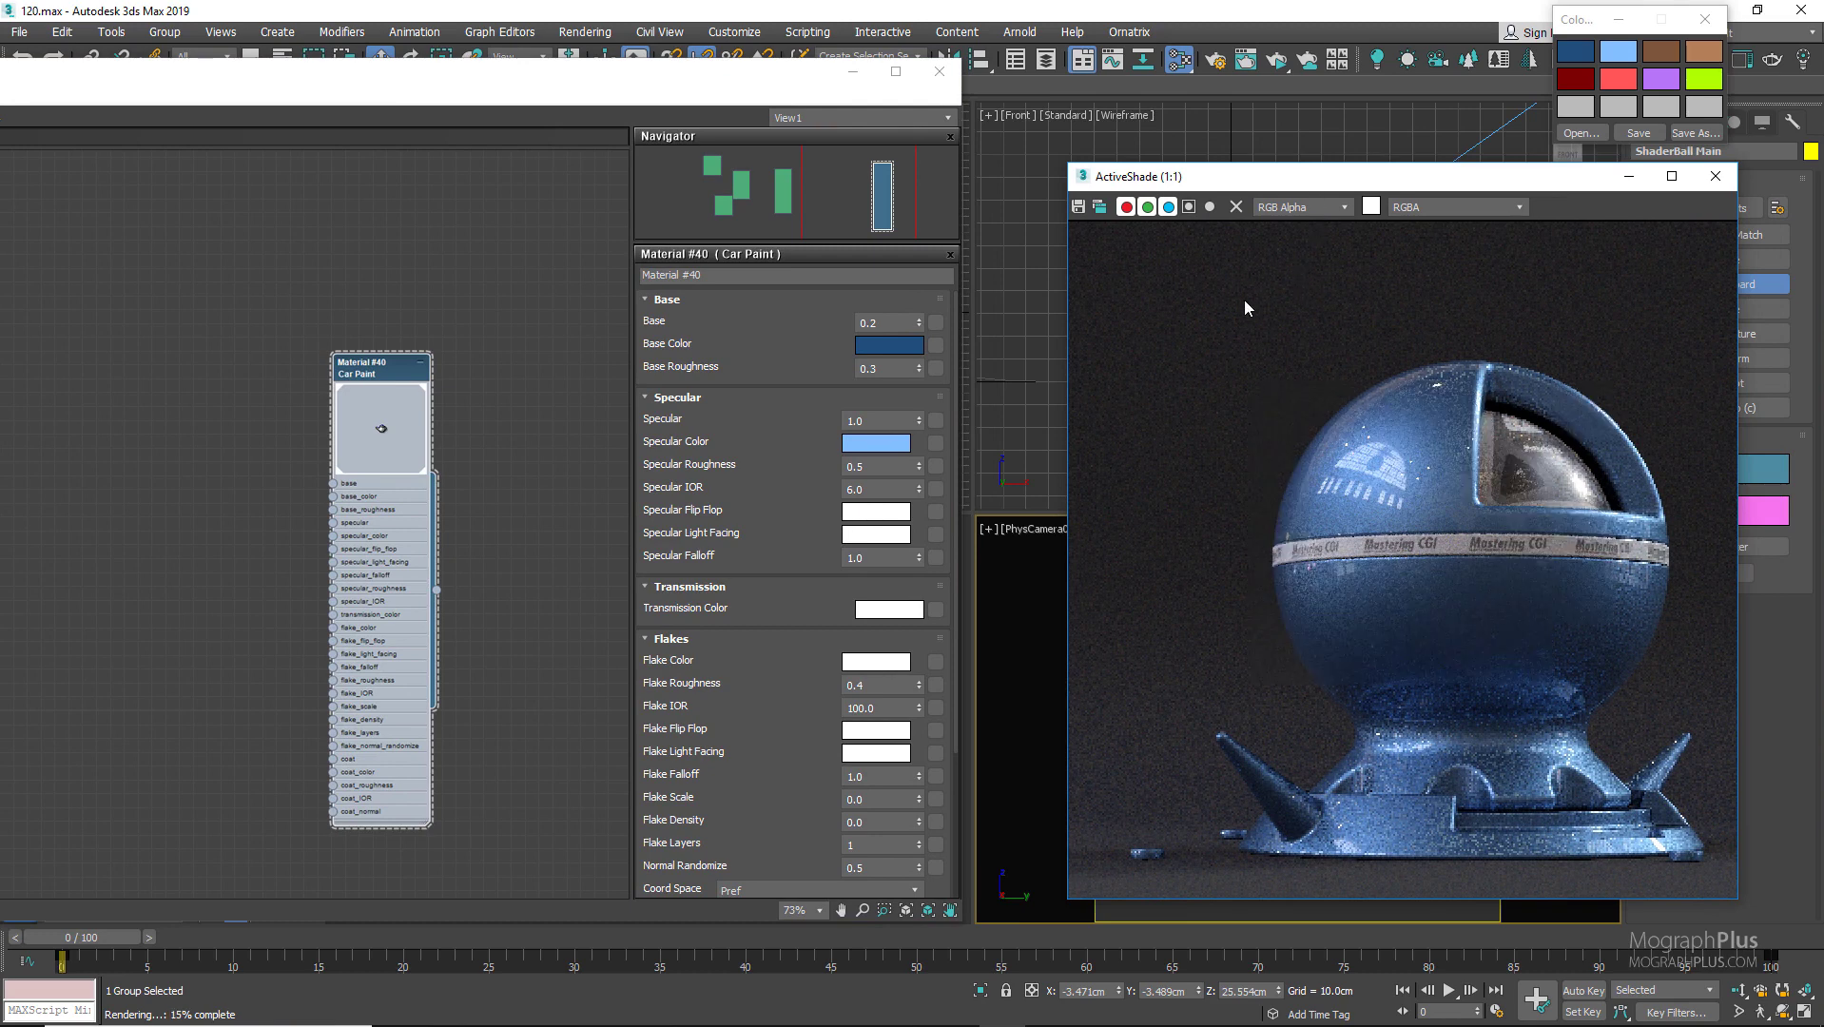
right_click(855, 446)
left_click(875, 460)
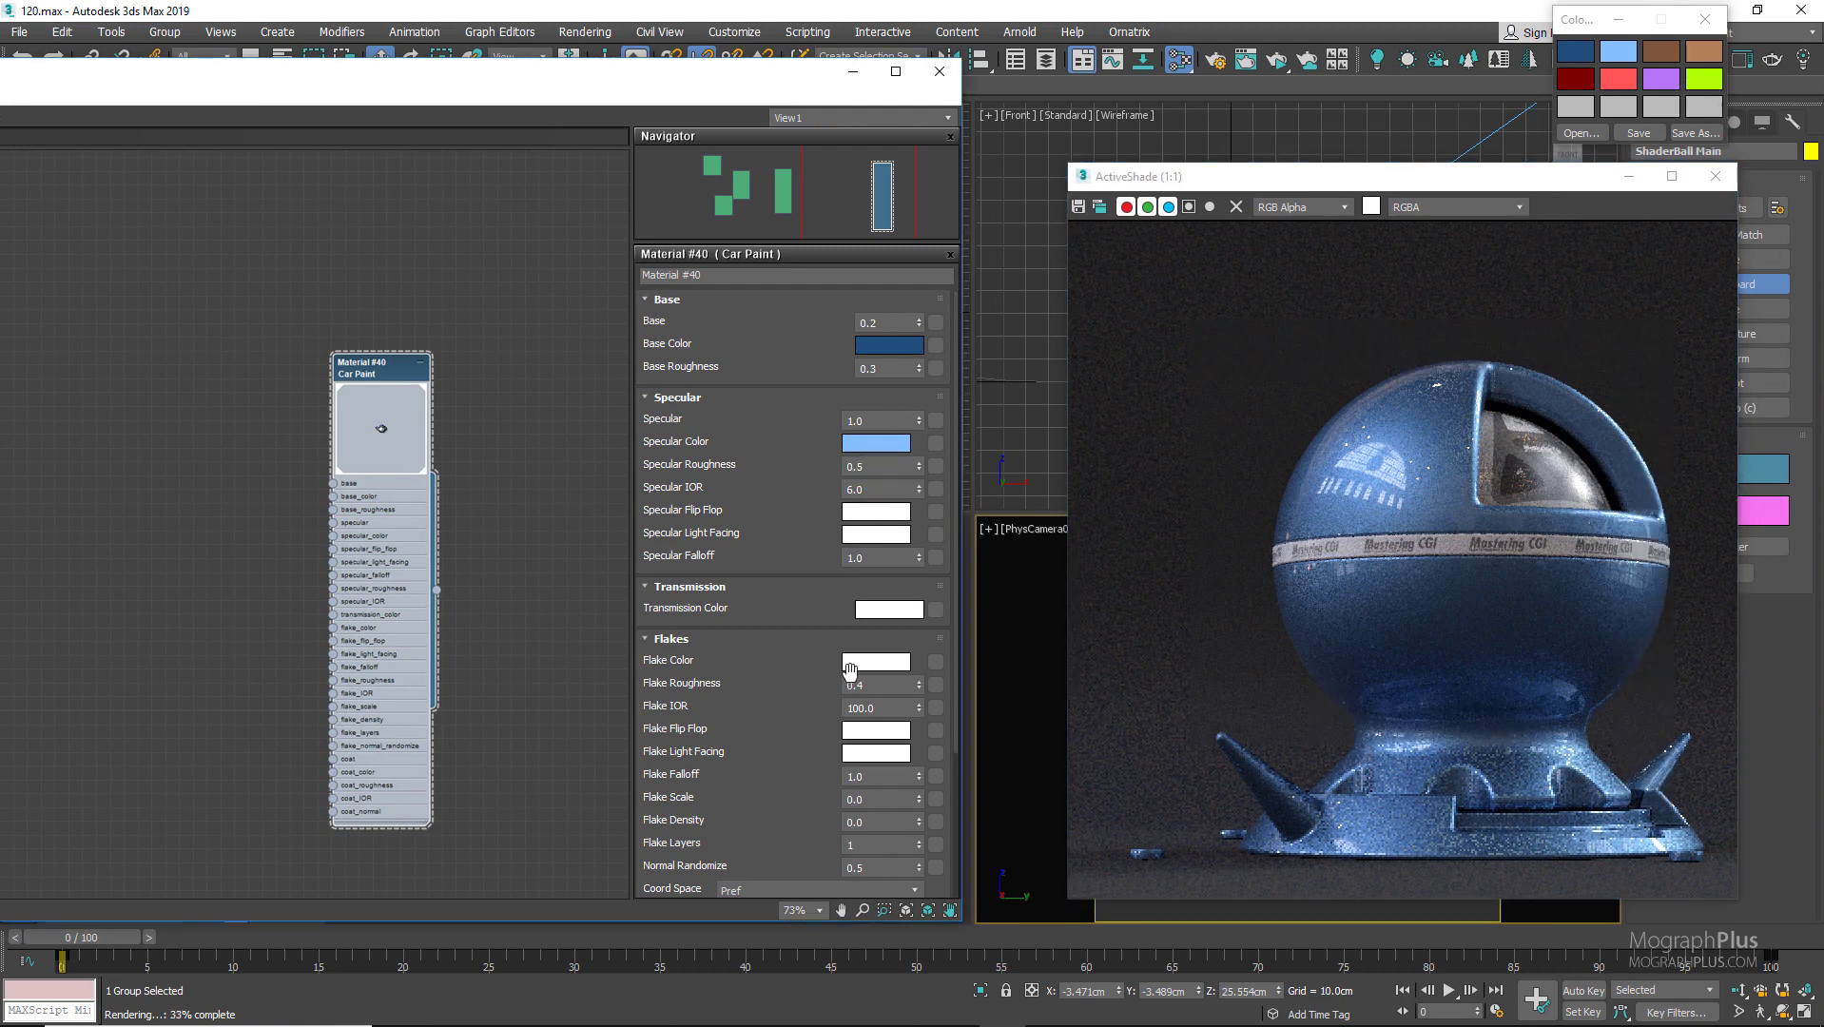
right_click(855, 672)
left_click(870, 699)
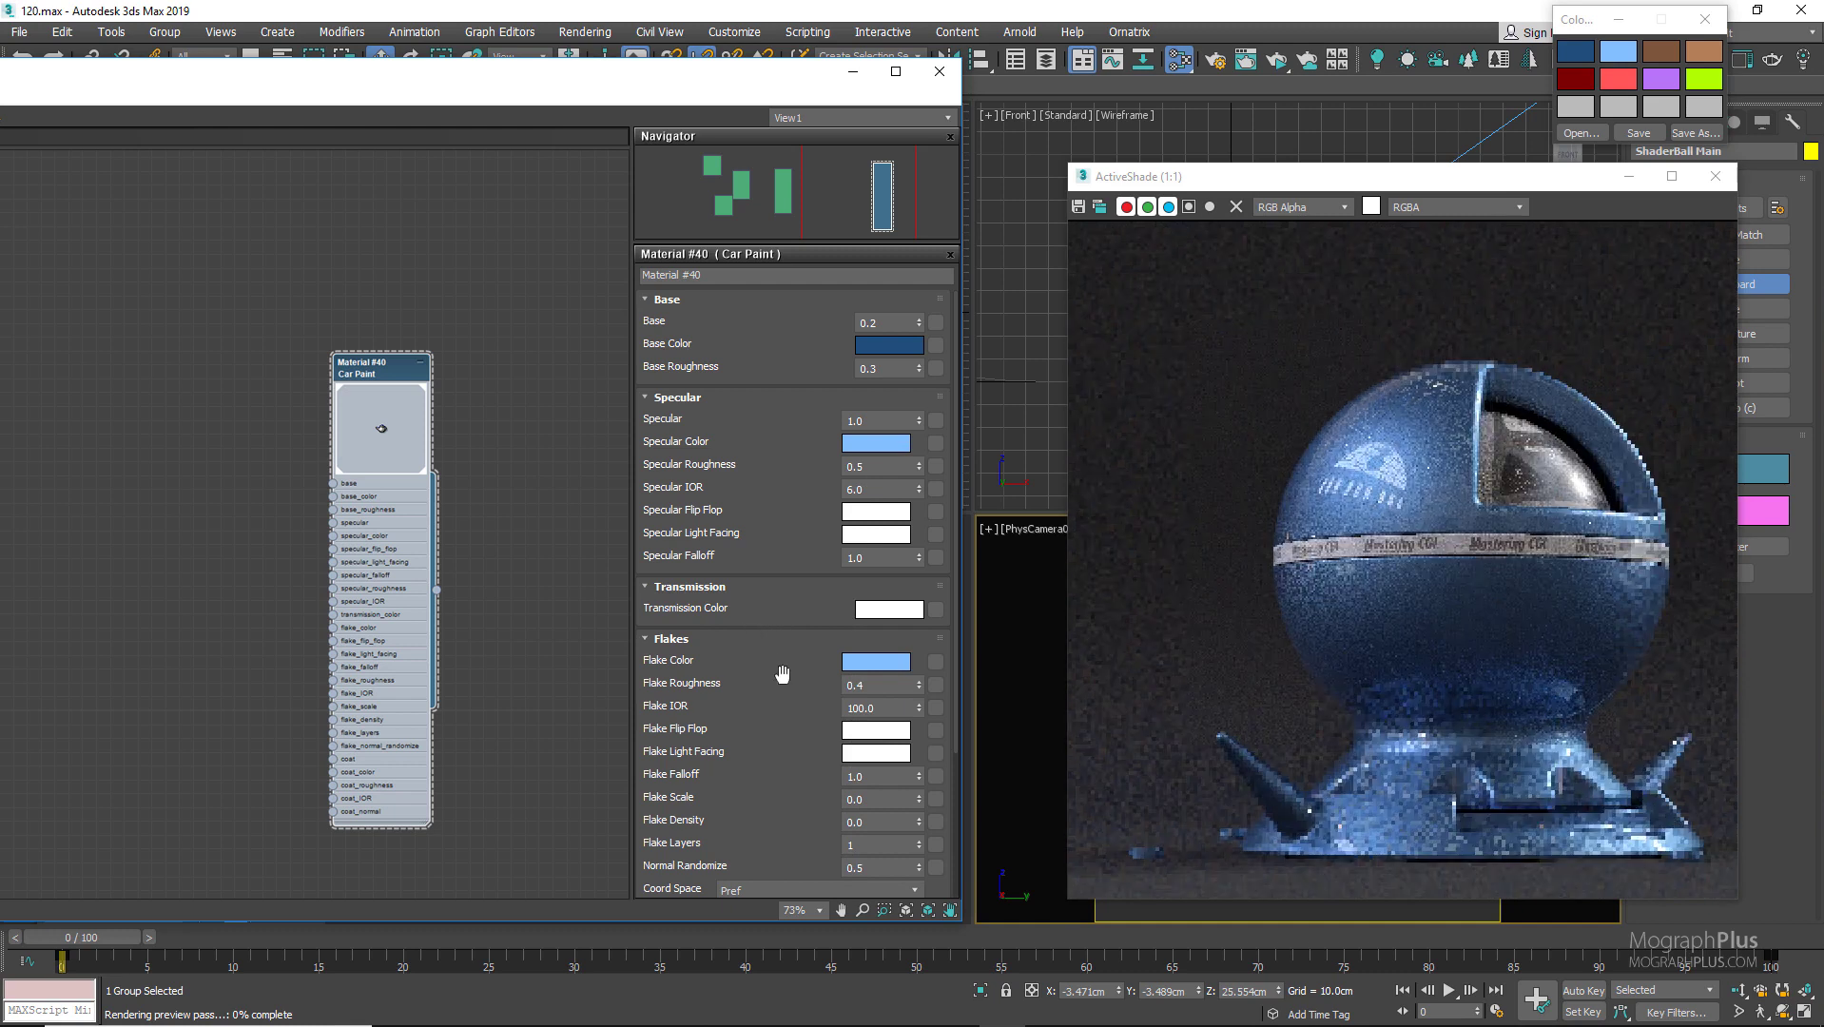
Set the Car Paint's Flake Density to 0.2 and Normal Randomize to 0.1
left_click(887, 822)
key("BackSpace")
type("2")
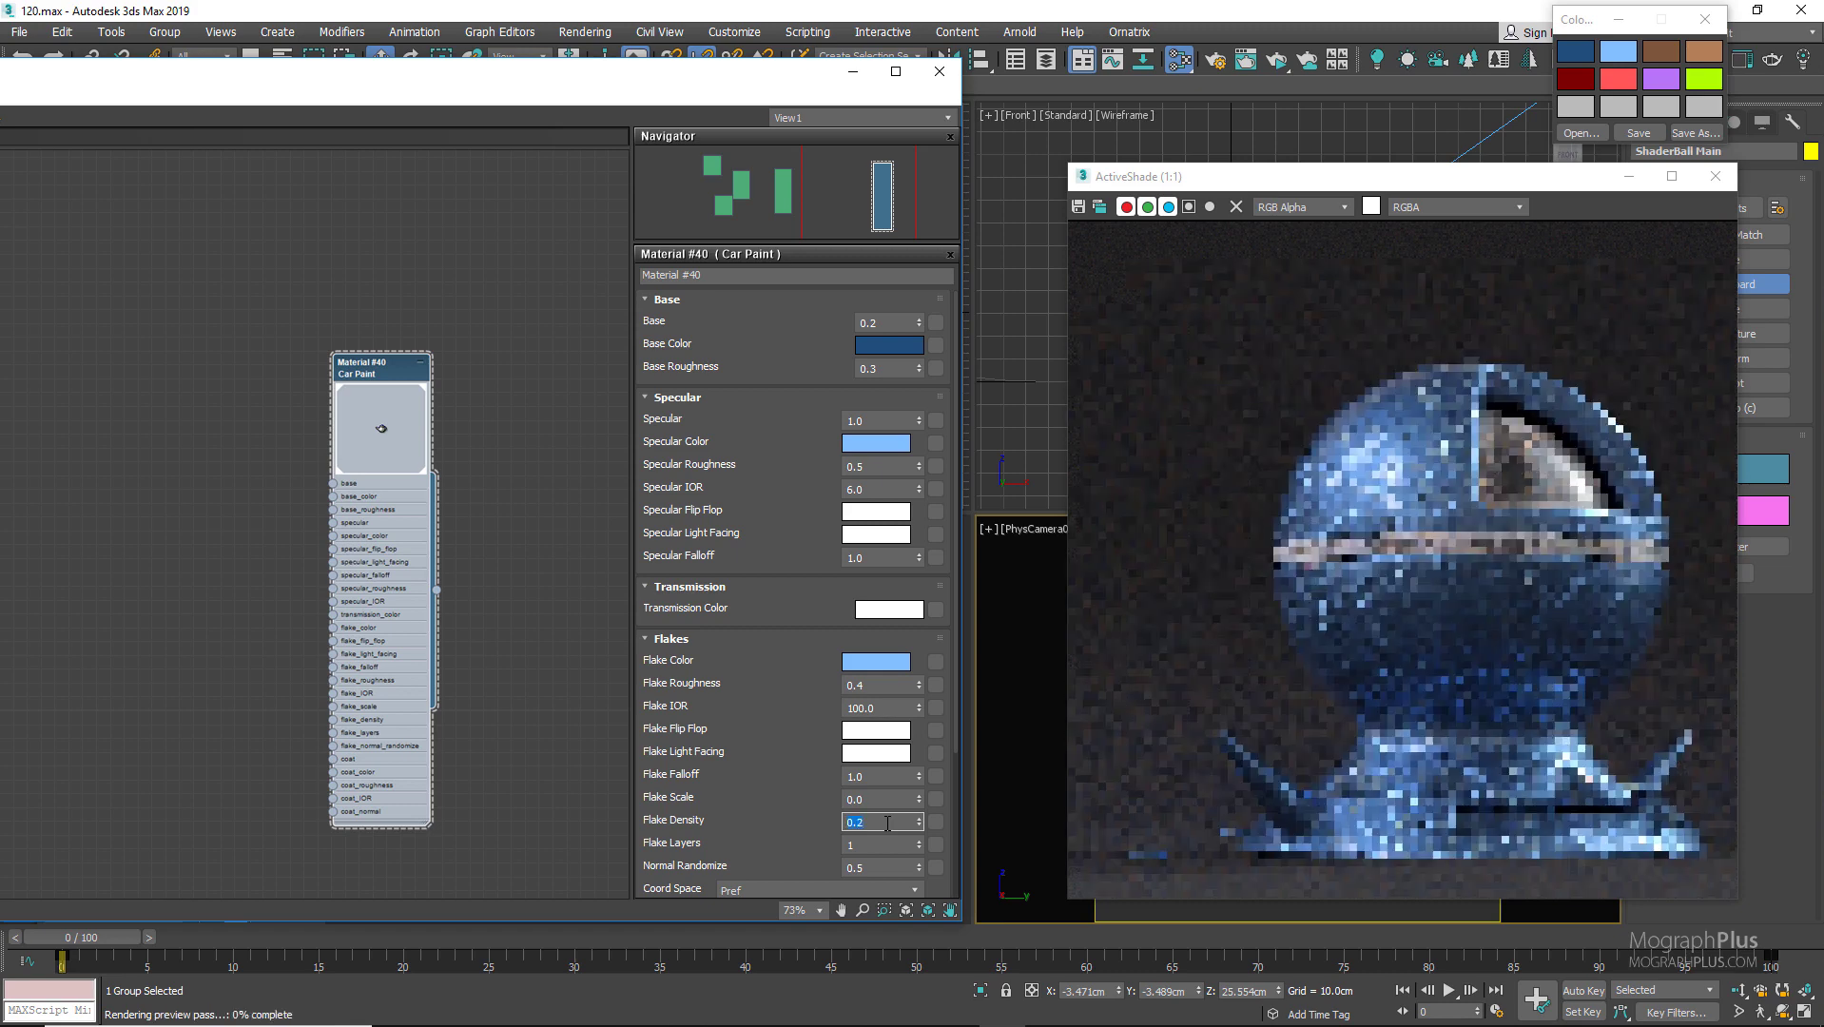
left_click(895, 868)
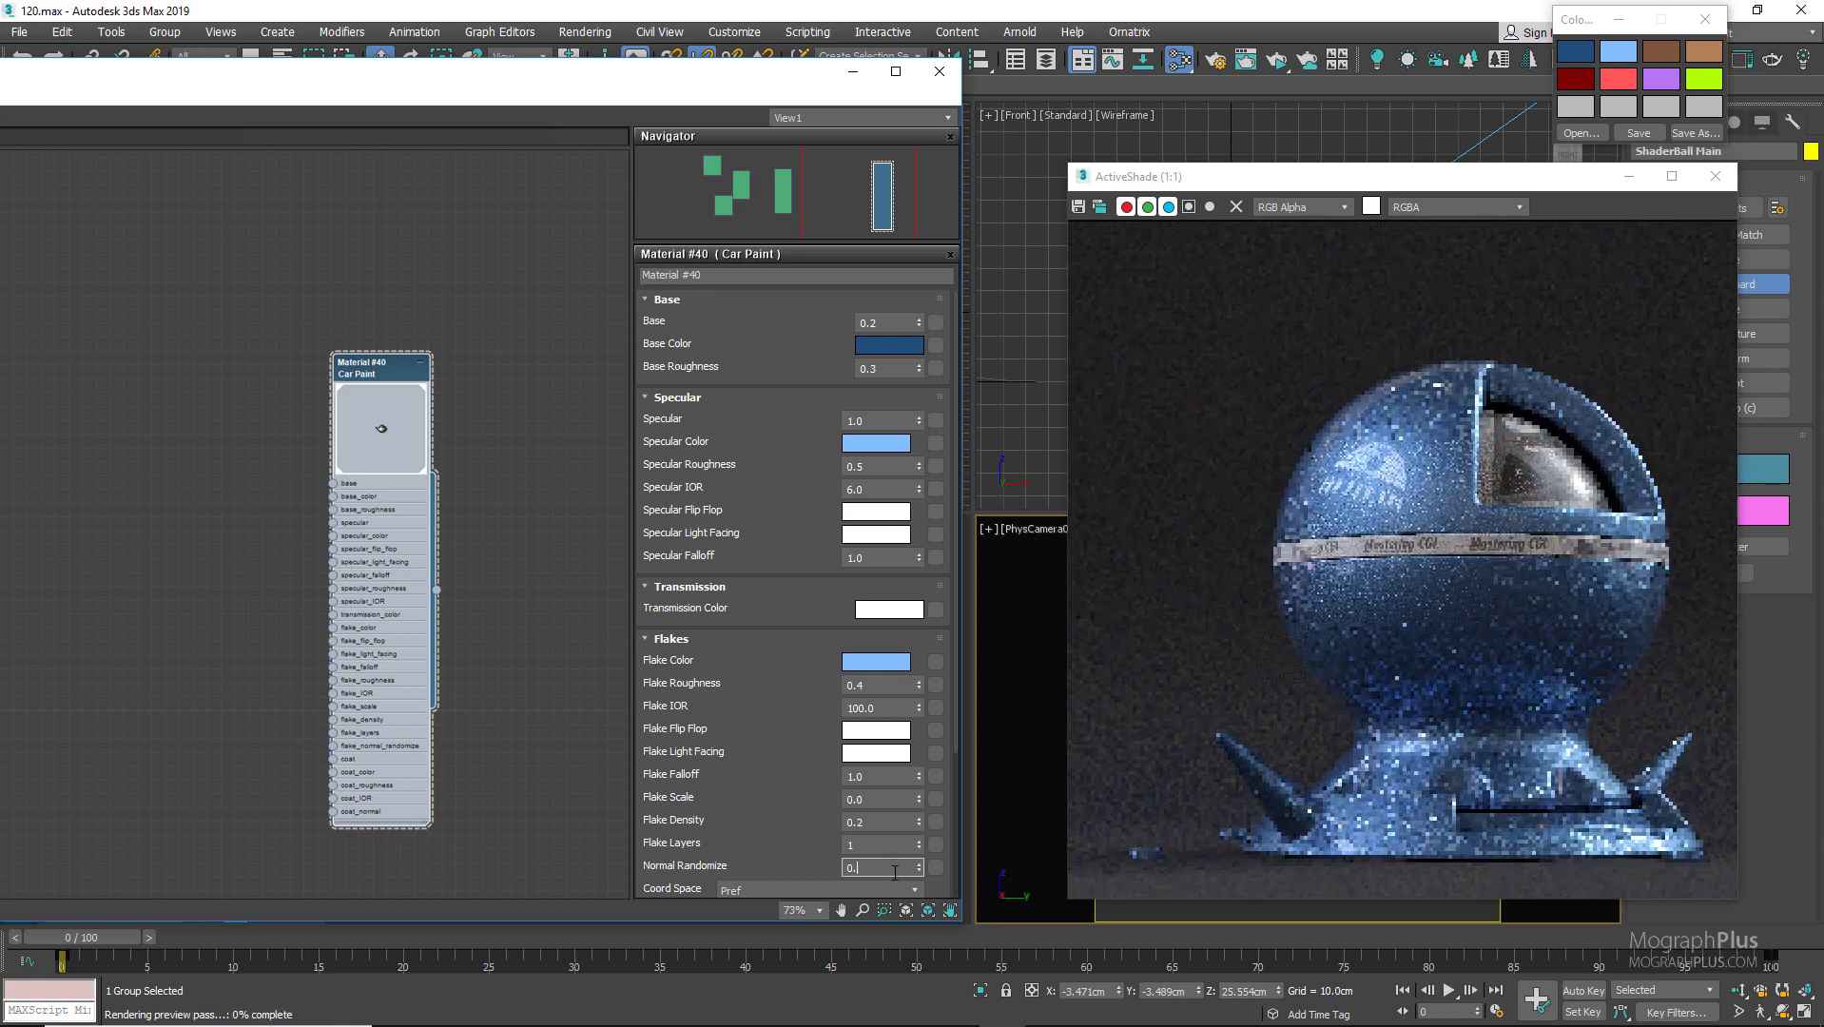
key("BackSpace")
type("1")
key("Return")
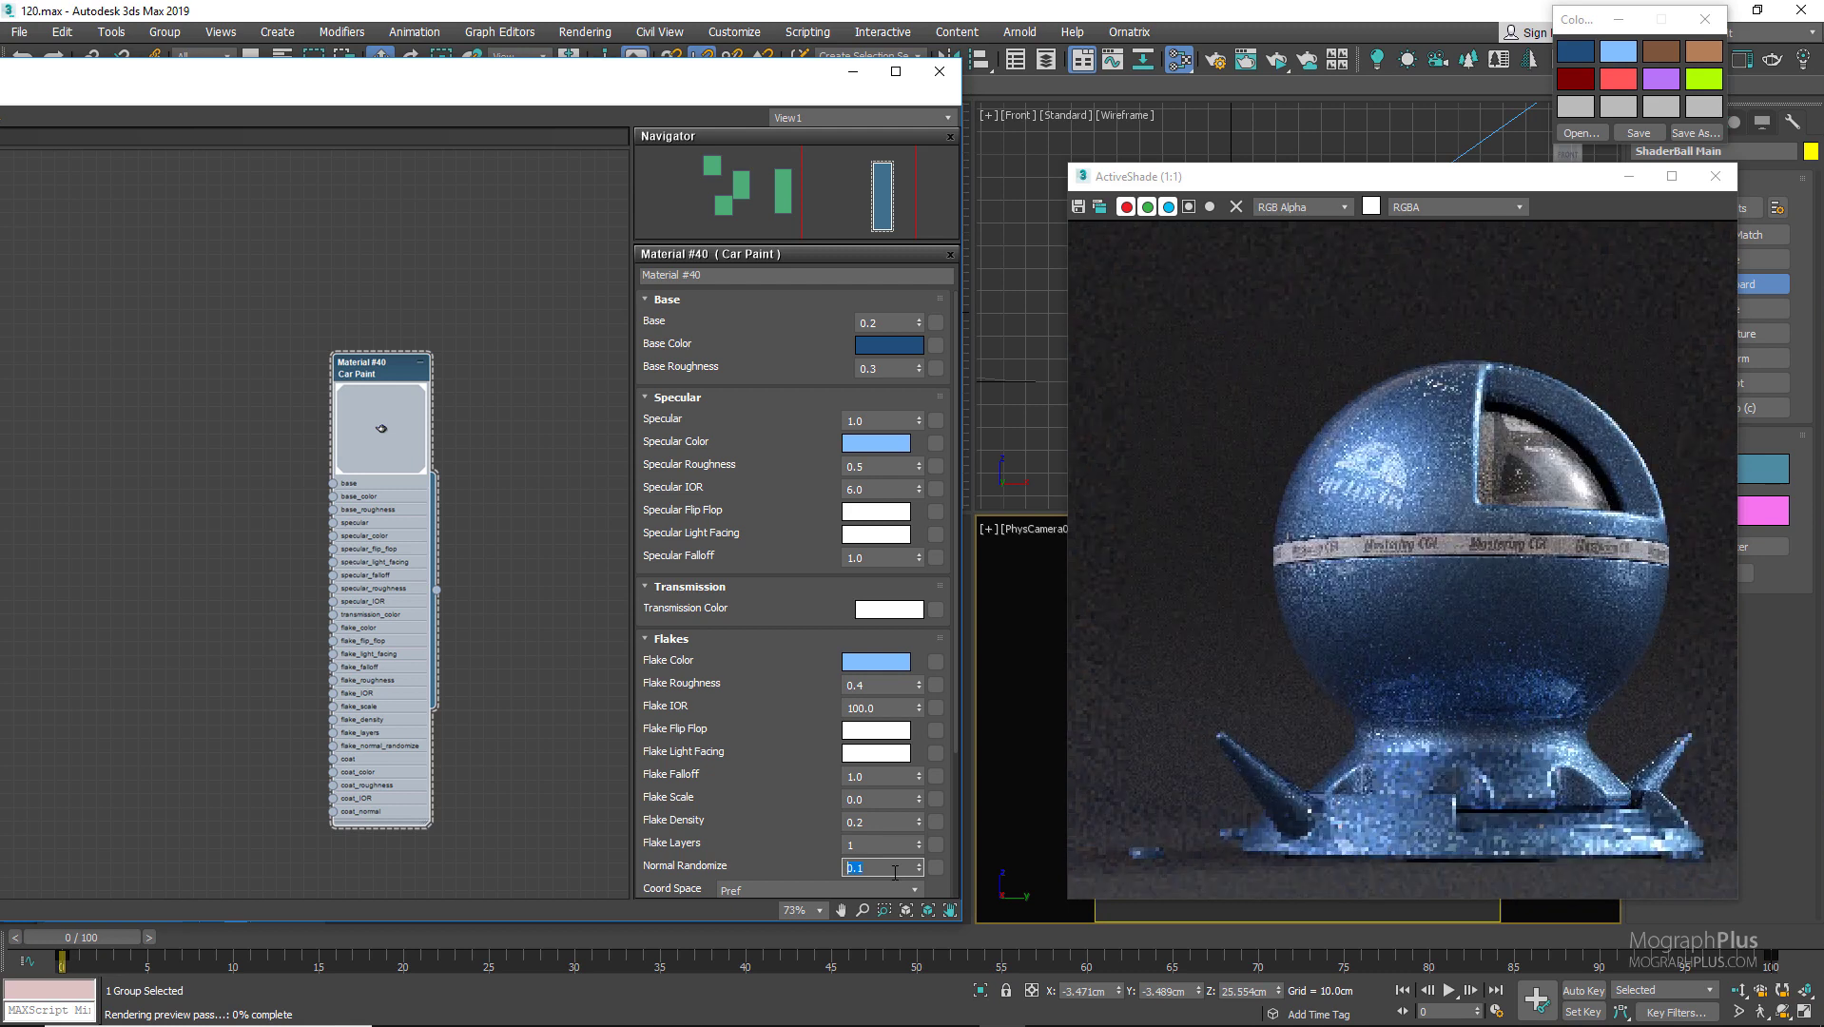
Try the Car Paint with Coat at 0, and return Coat to 1 to compare the renders
scroll(772, 470, "down", 3)
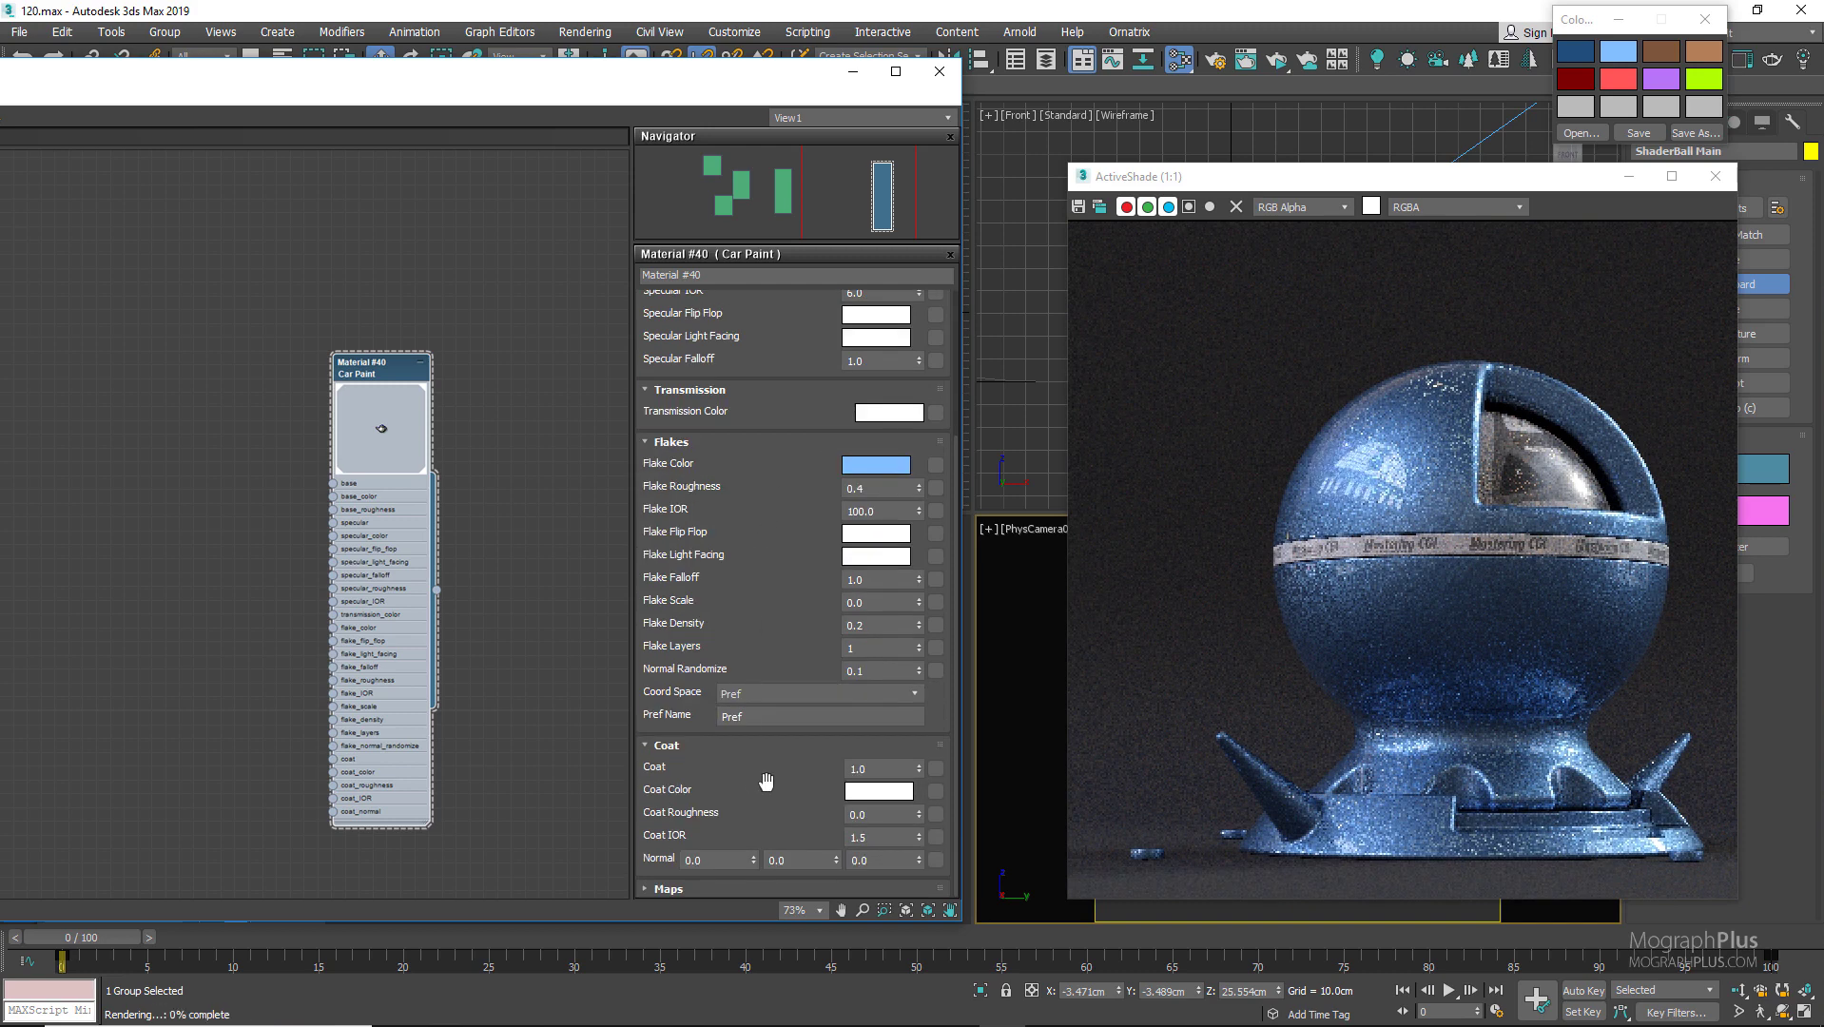
double_click(855, 769)
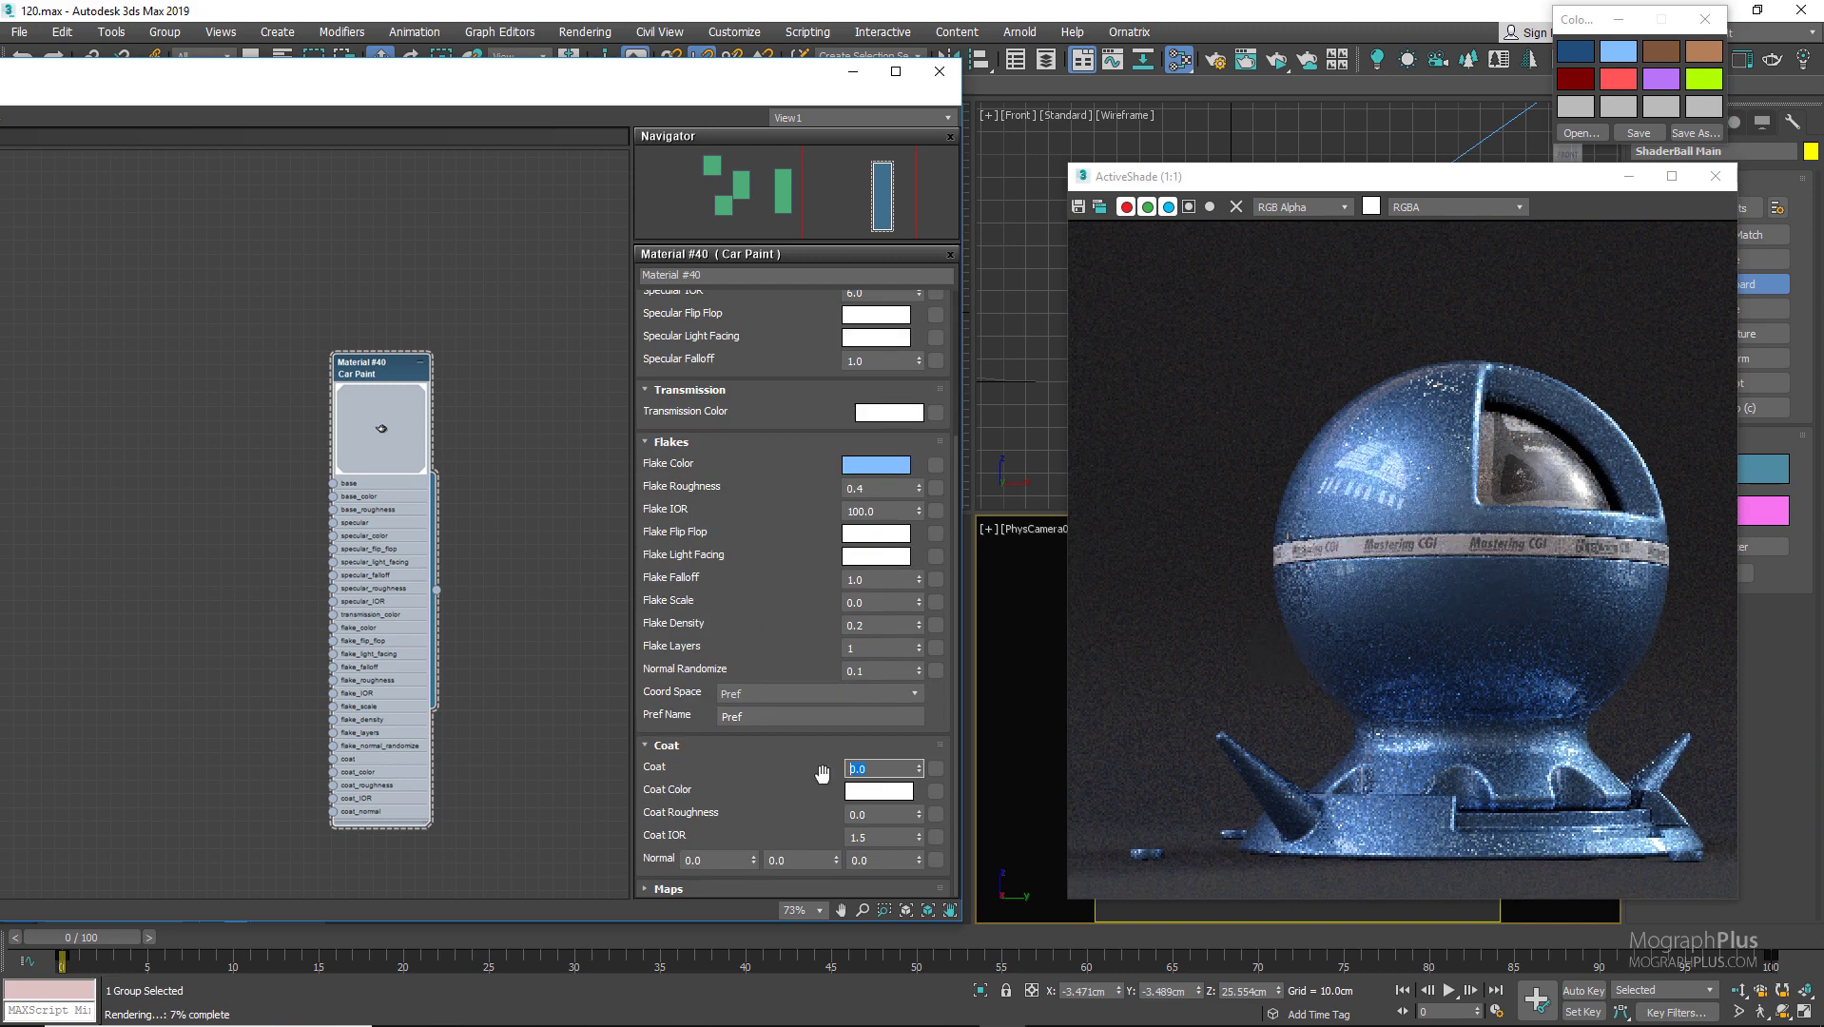
type("1")
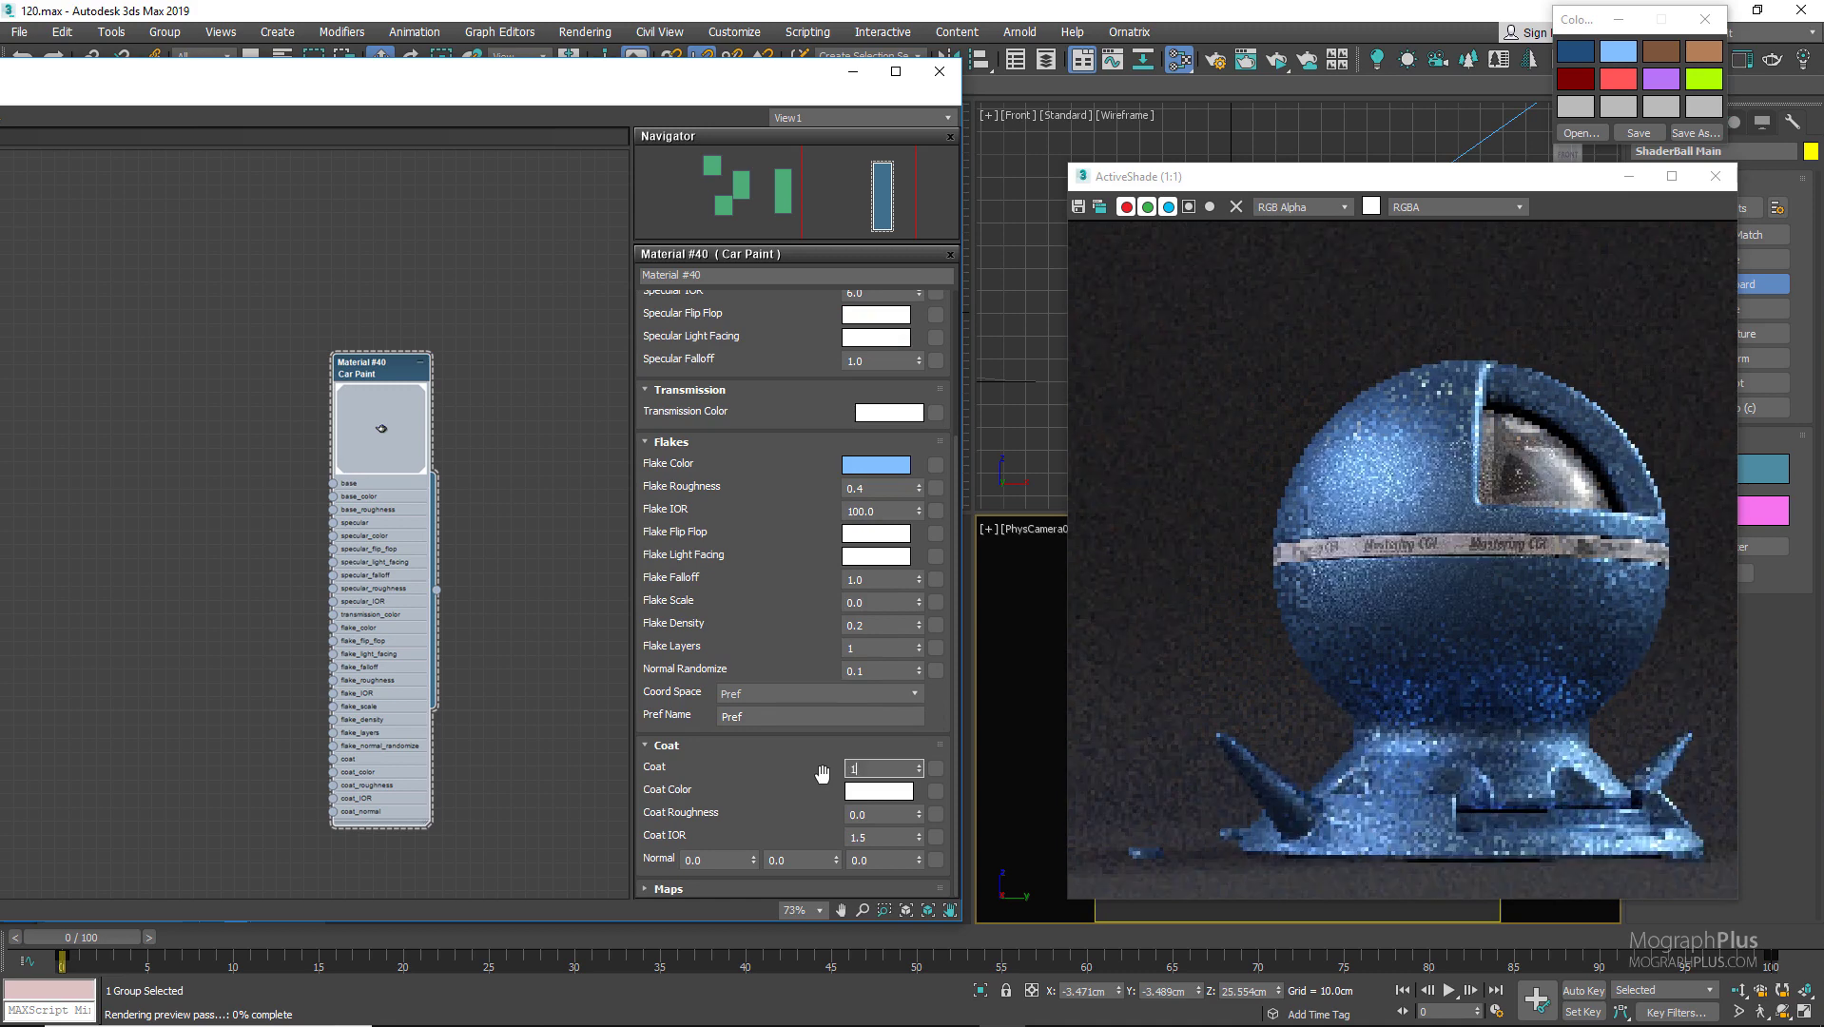
key("Return")
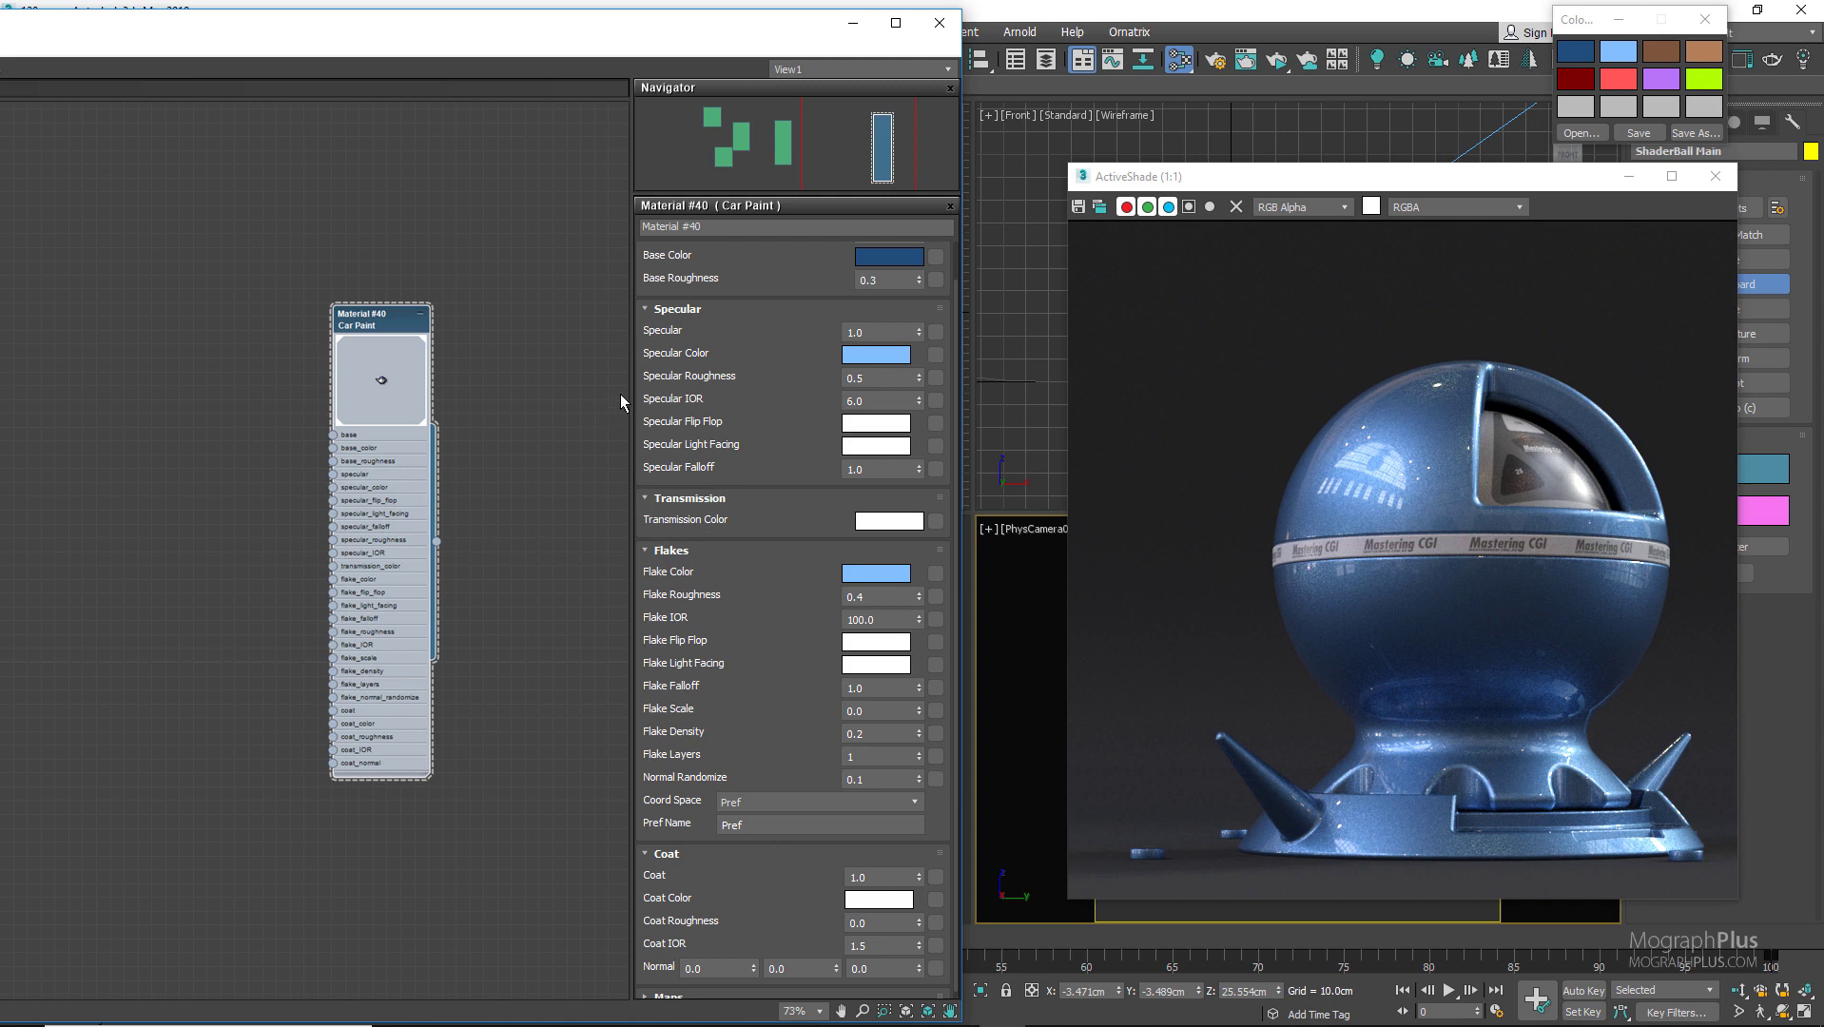
Turn off the Car Paint's clear coat and flakes by setting Coat and Flake Density to 0
left_click_drag(792, 270, 777, 340)
double_click(882, 363)
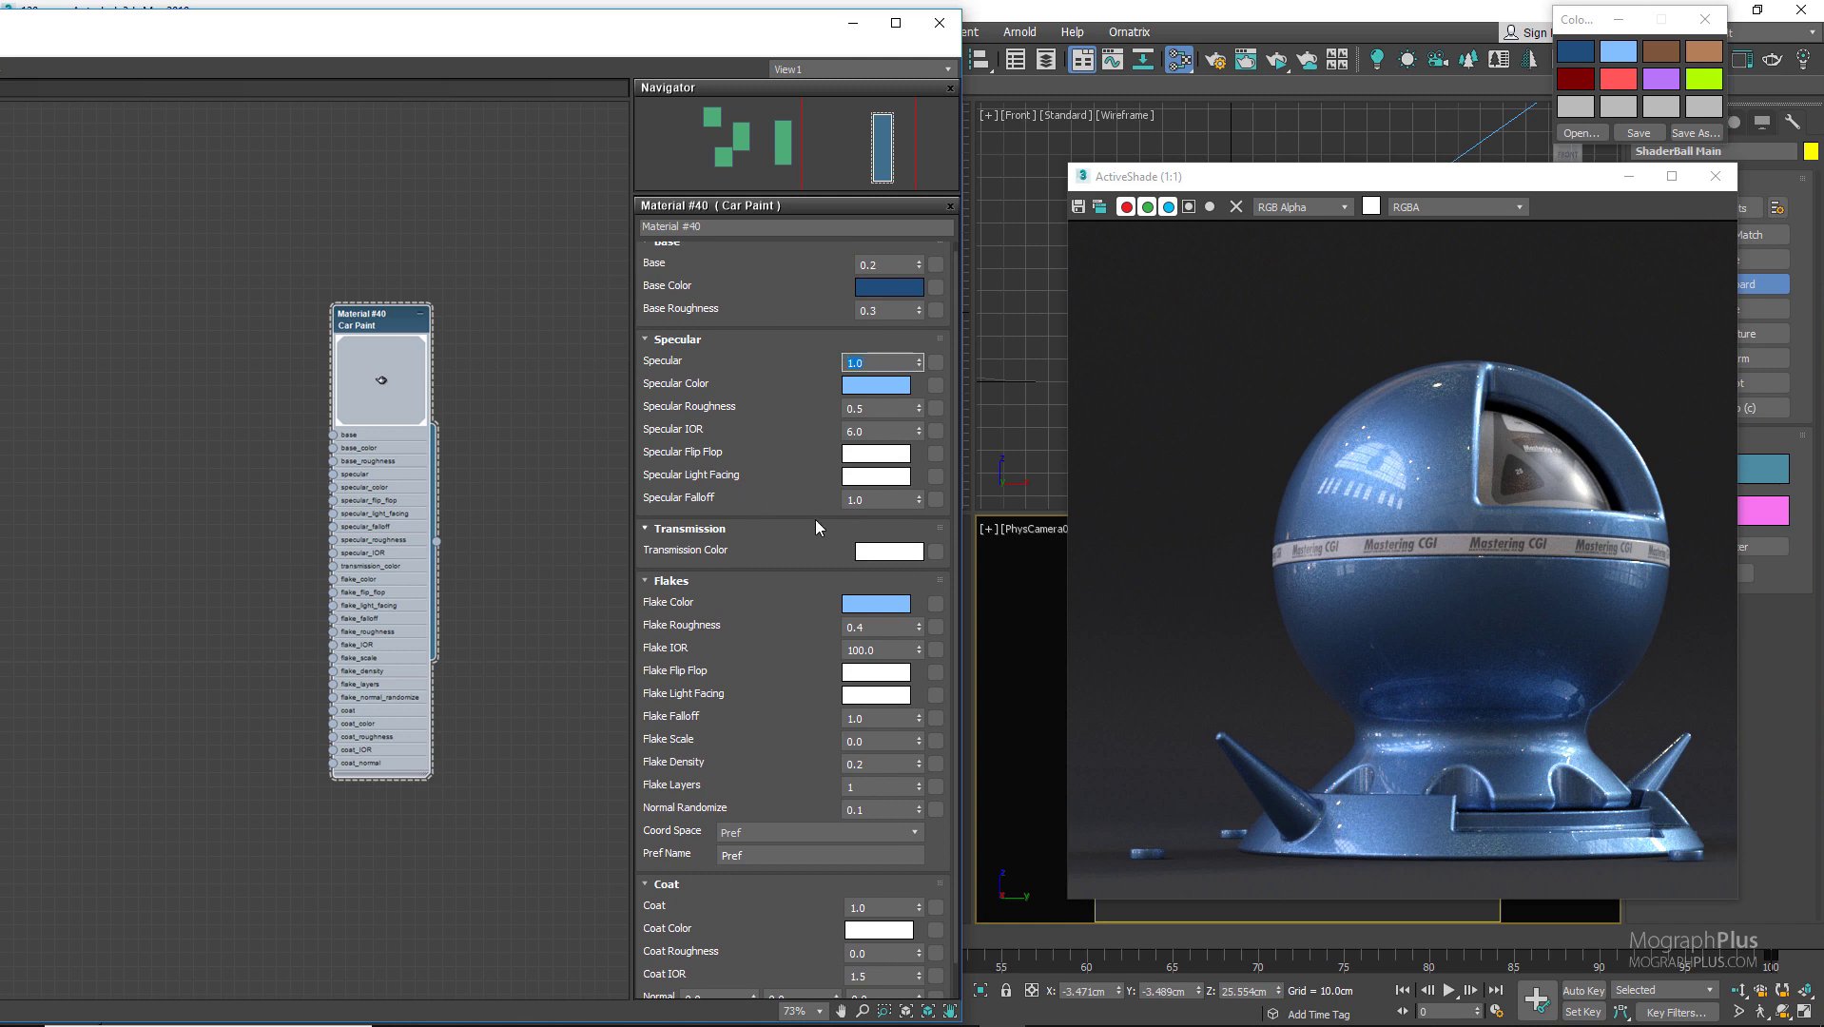
left_click_drag(883, 431, 804, 436)
left_click_drag(722, 638, 721, 599)
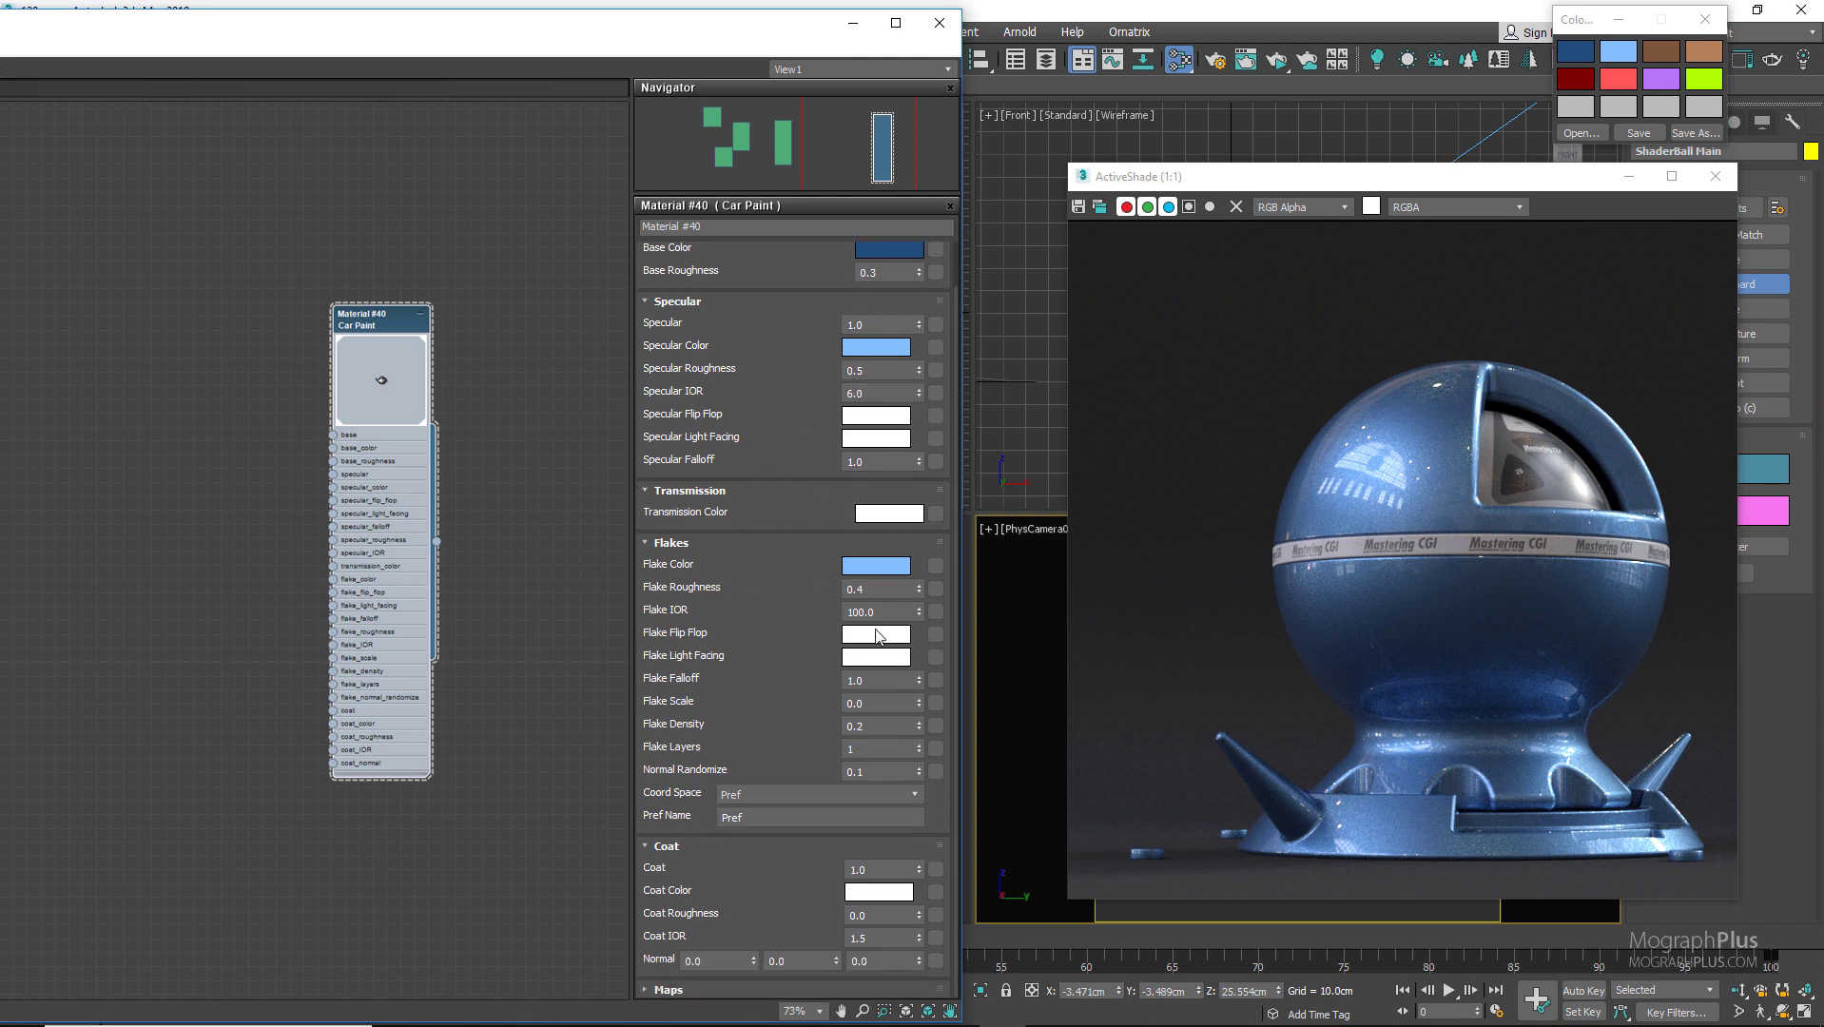
left_click_drag(868, 873, 794, 873)
left_click(882, 728)
type("0")
key("Return")
Set the Car Paint's Specular weight to 0 to isolate the base layer in the render
left_click(875, 326)
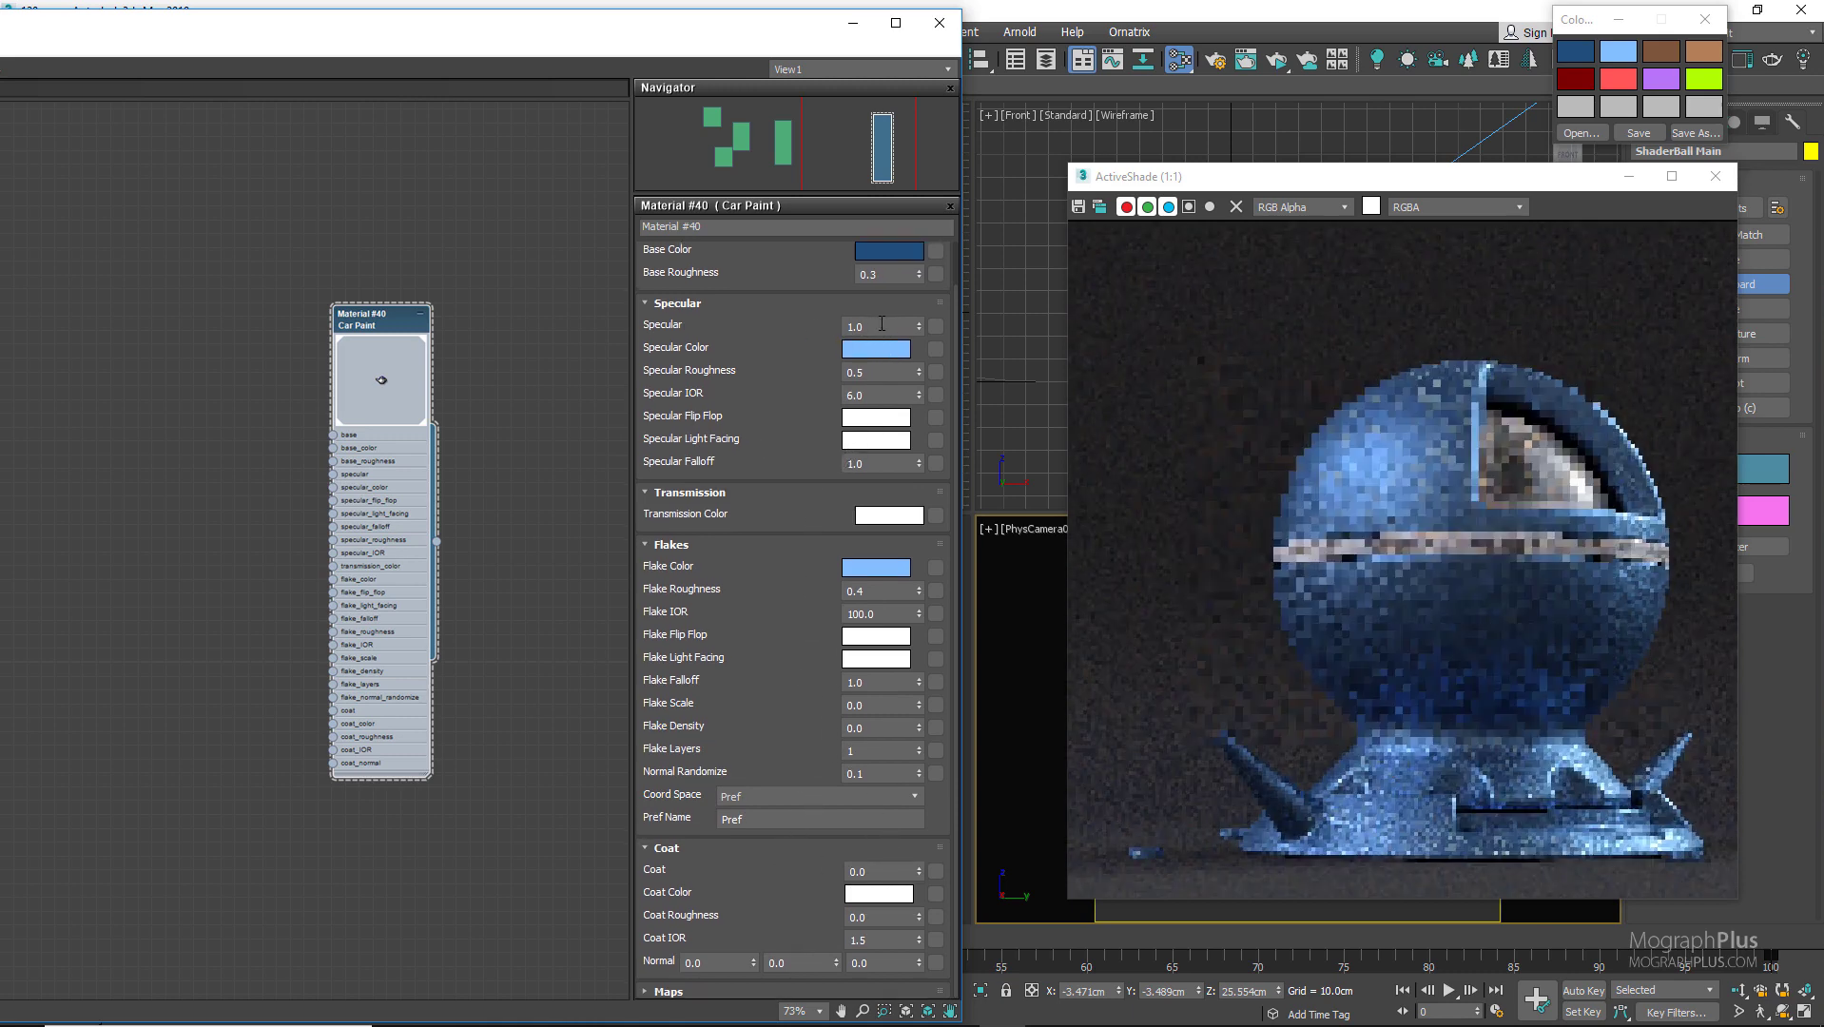
type("0")
key("Return")
Try magenta, olive and teal hues (0.957, 0.201, 0.504) for the Base Color, and cancel the colour change
scroll(774, 522, "up", 1)
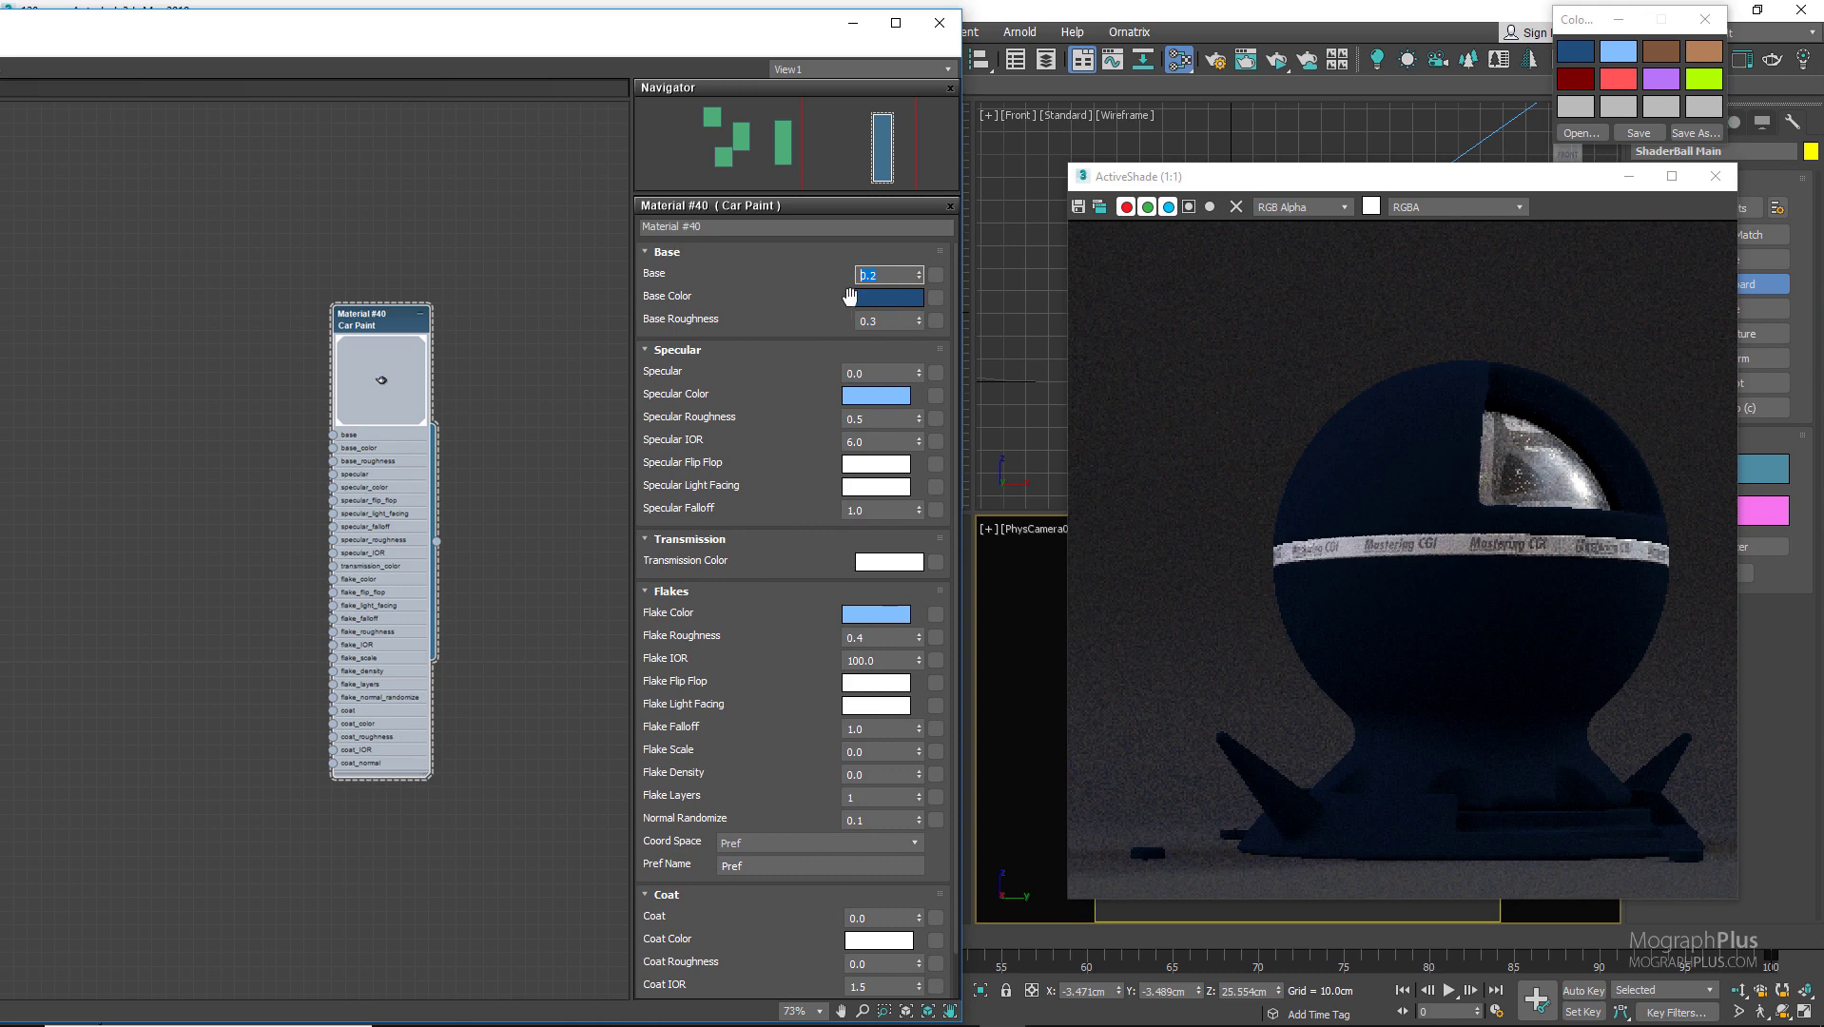
left_click(892, 298)
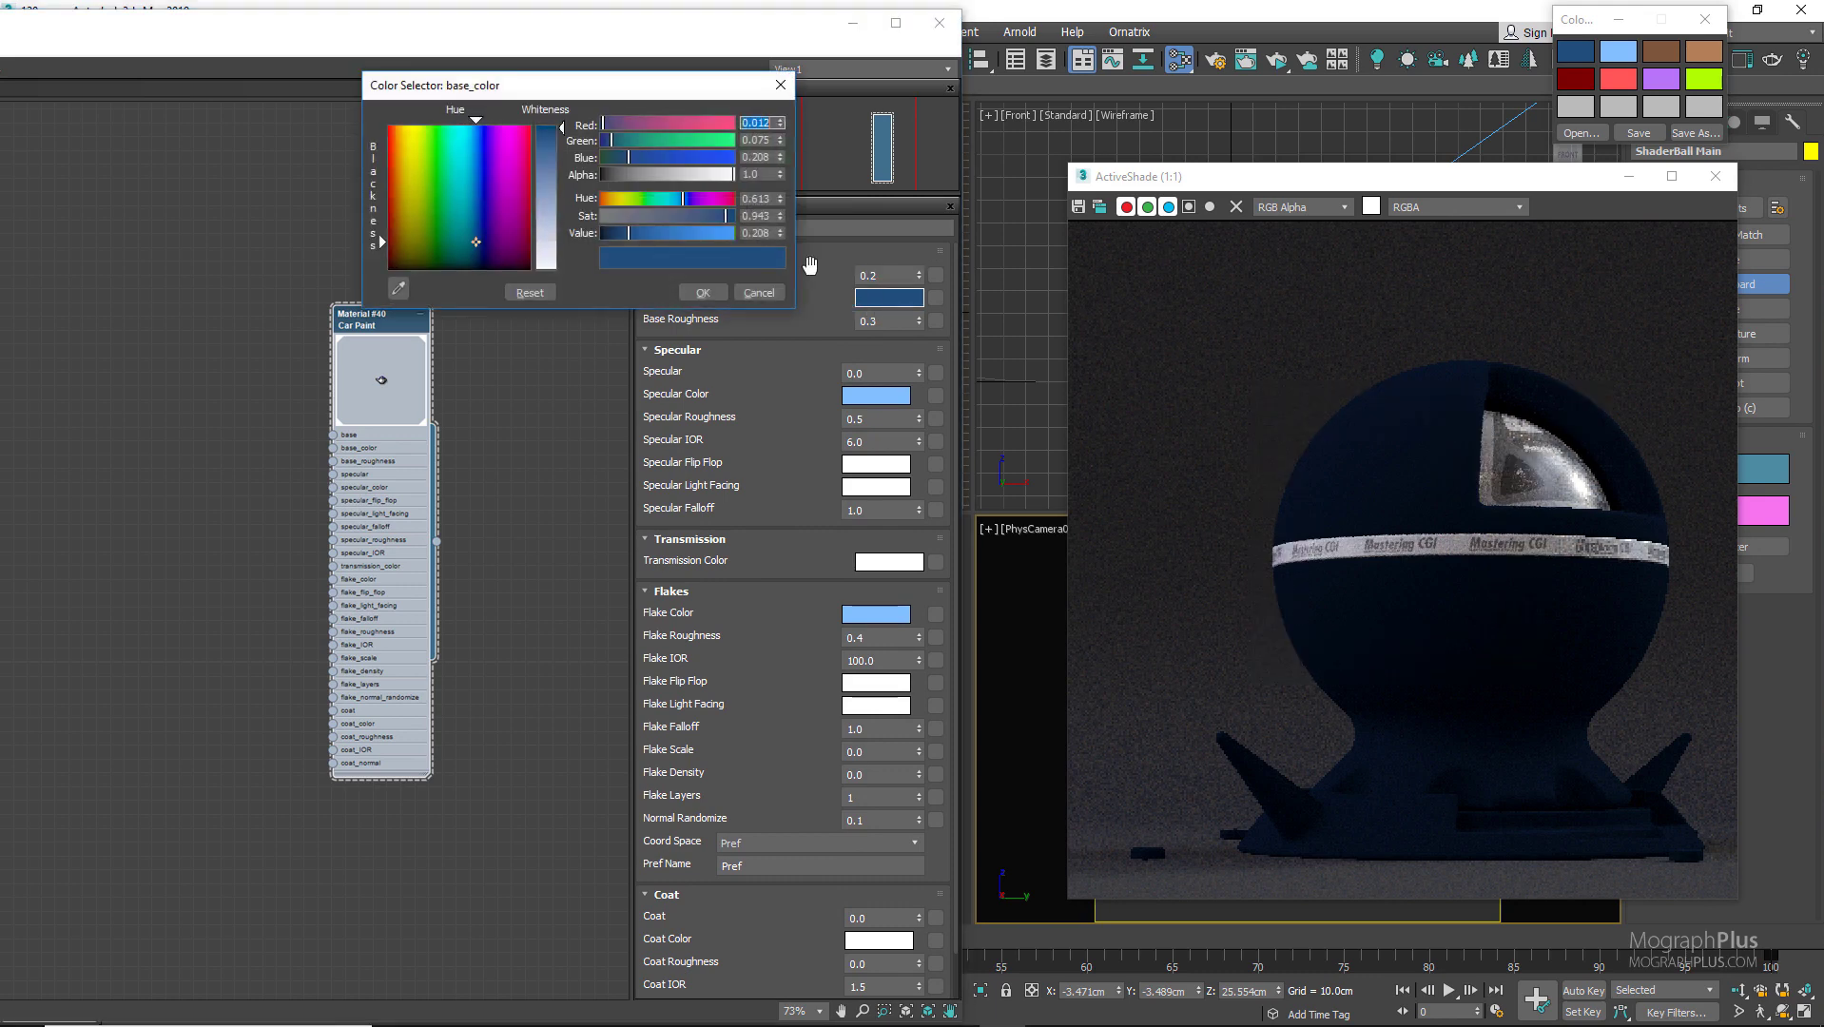
left_click(727, 199)
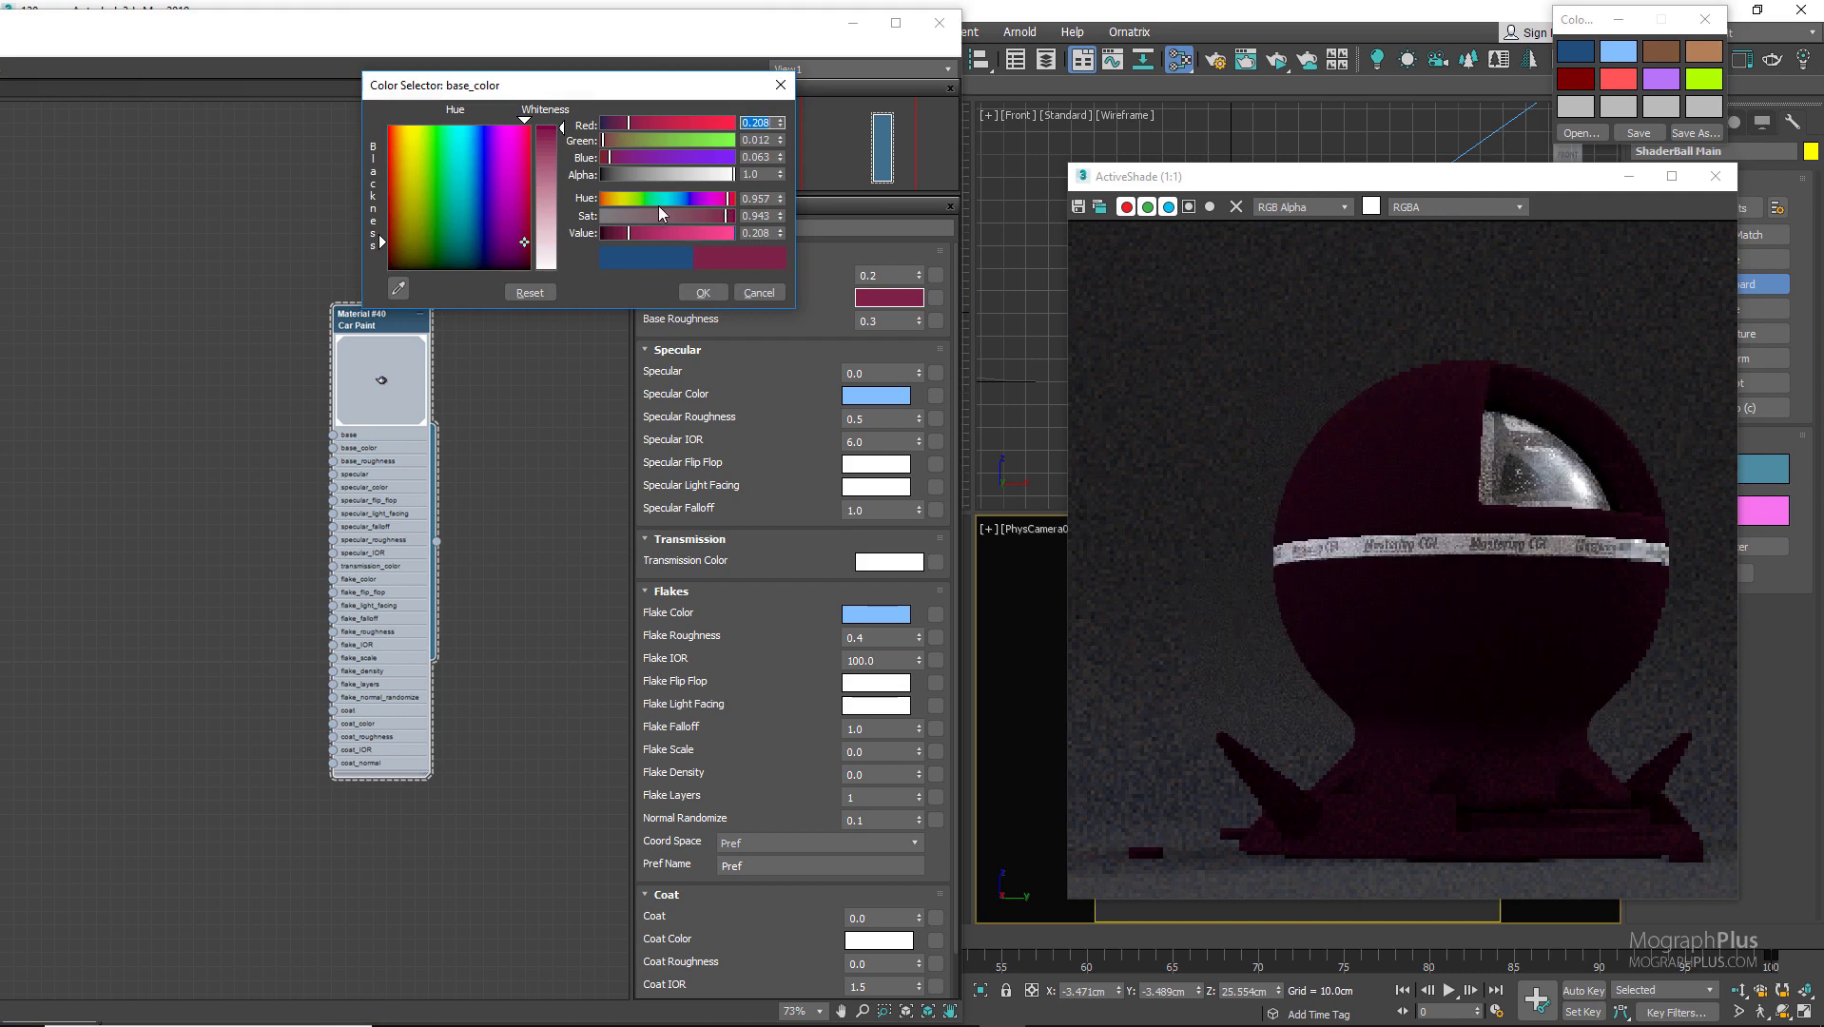
left_click(626, 196)
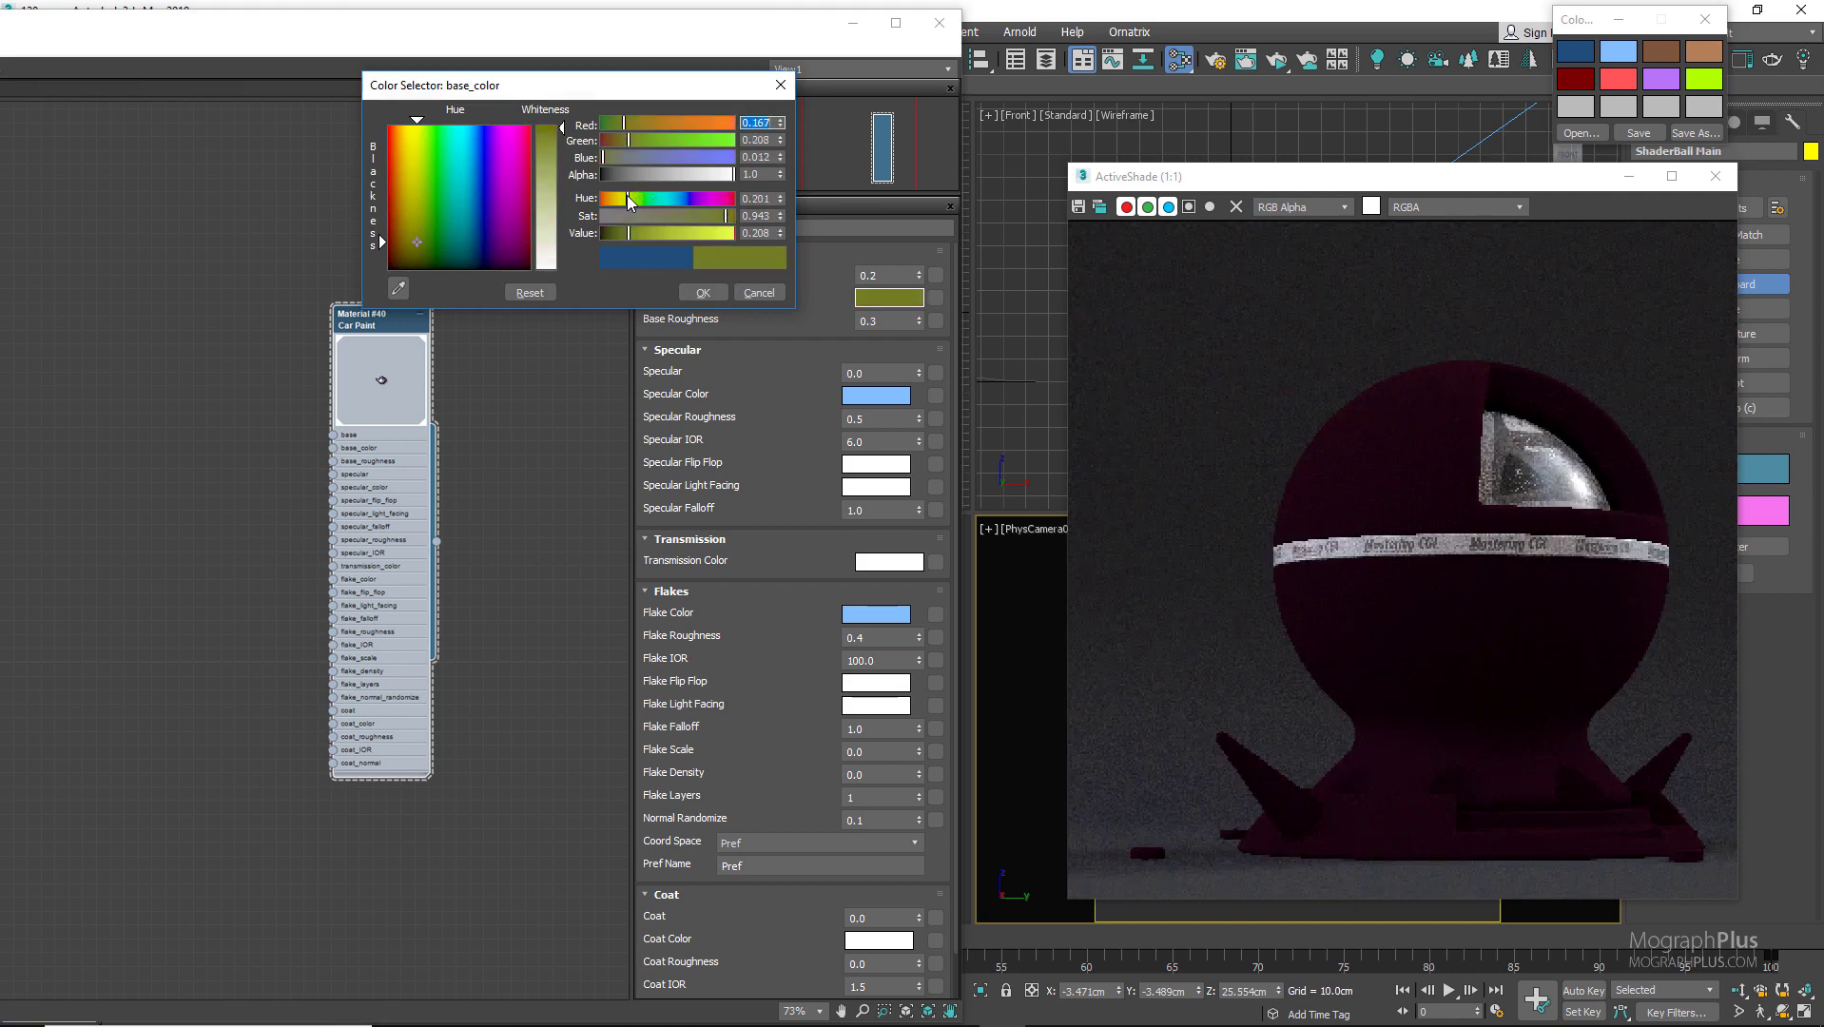
left_click(667, 199)
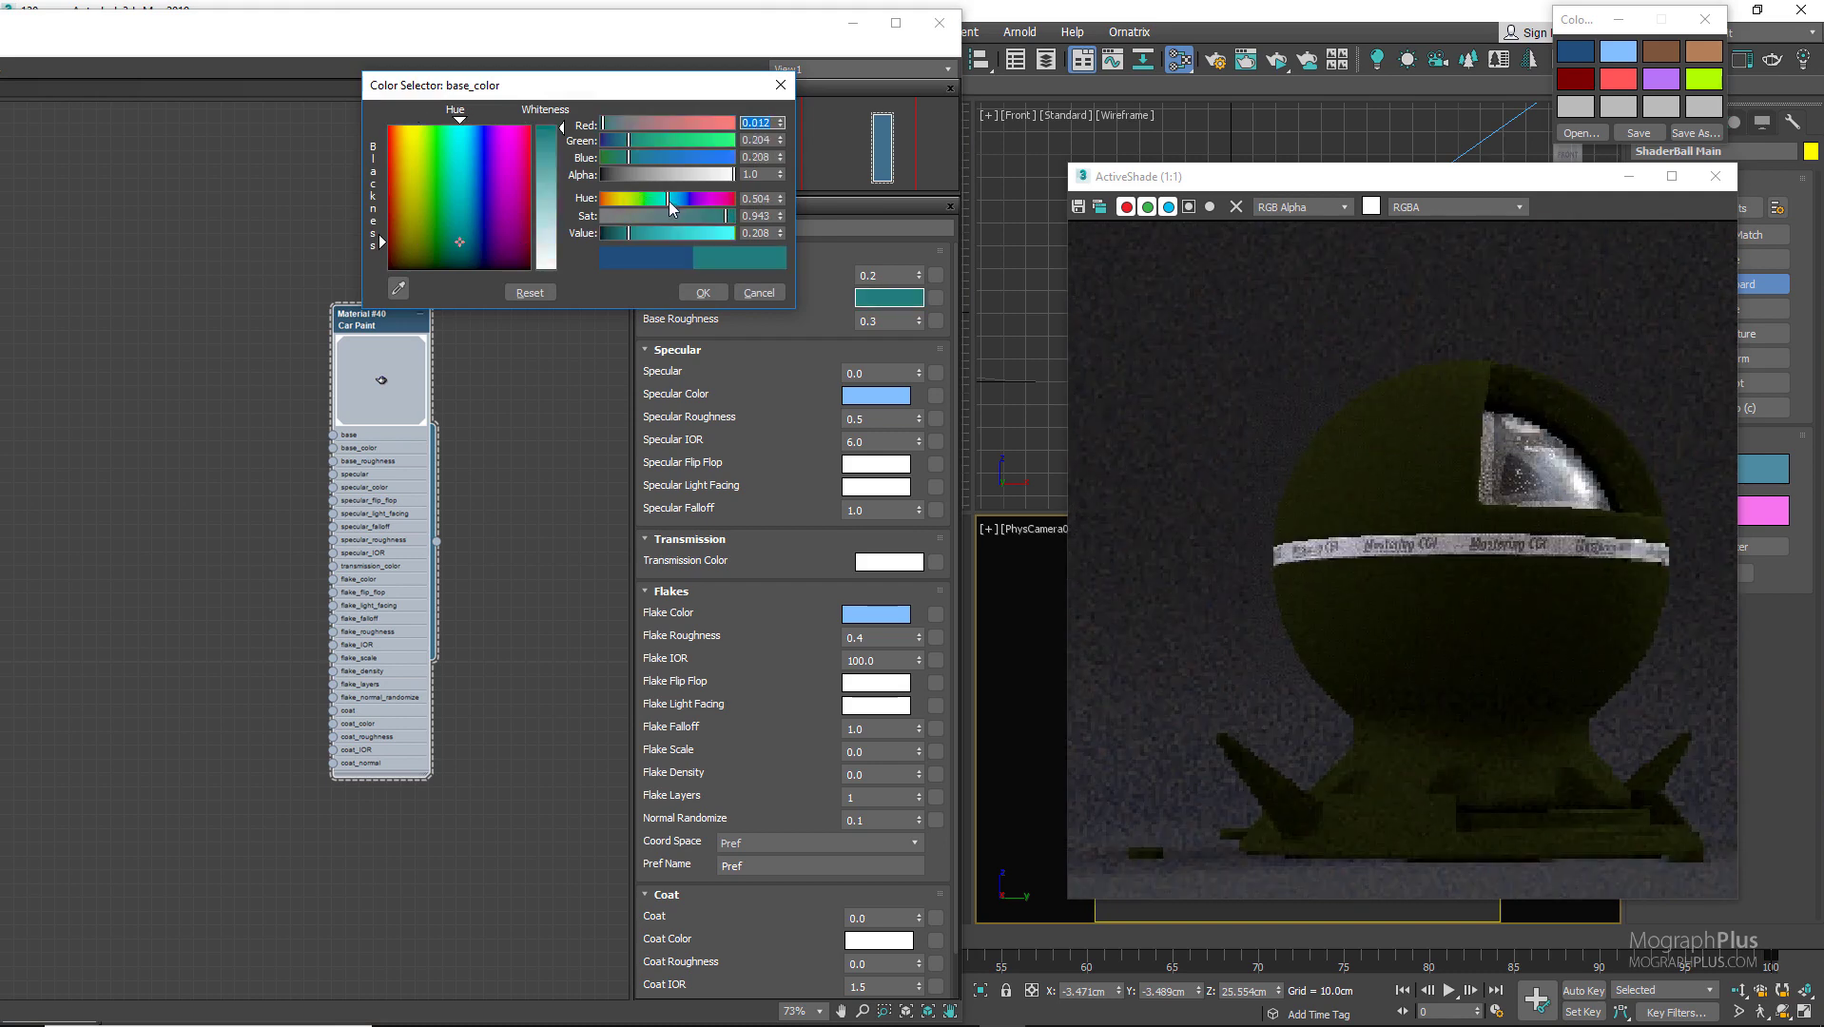
left_click(765, 293)
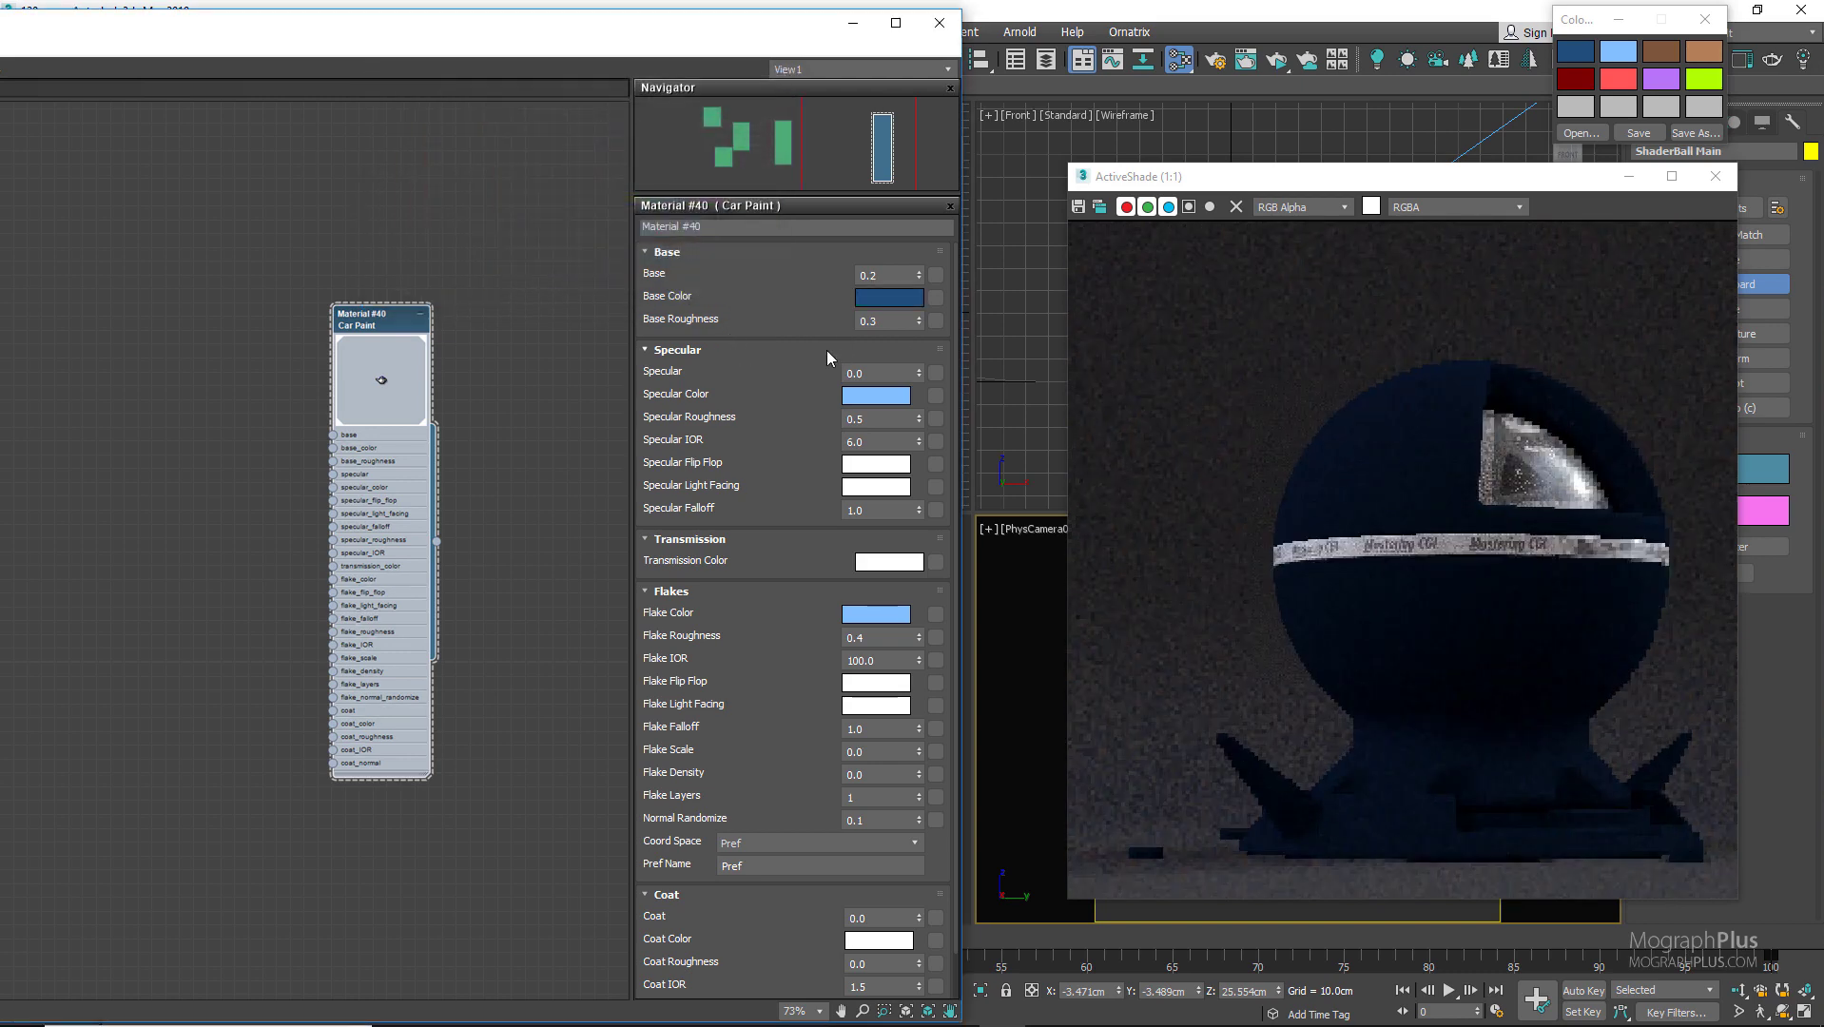
Set the Car Paint's Specular weight to 1
double_click(868, 373)
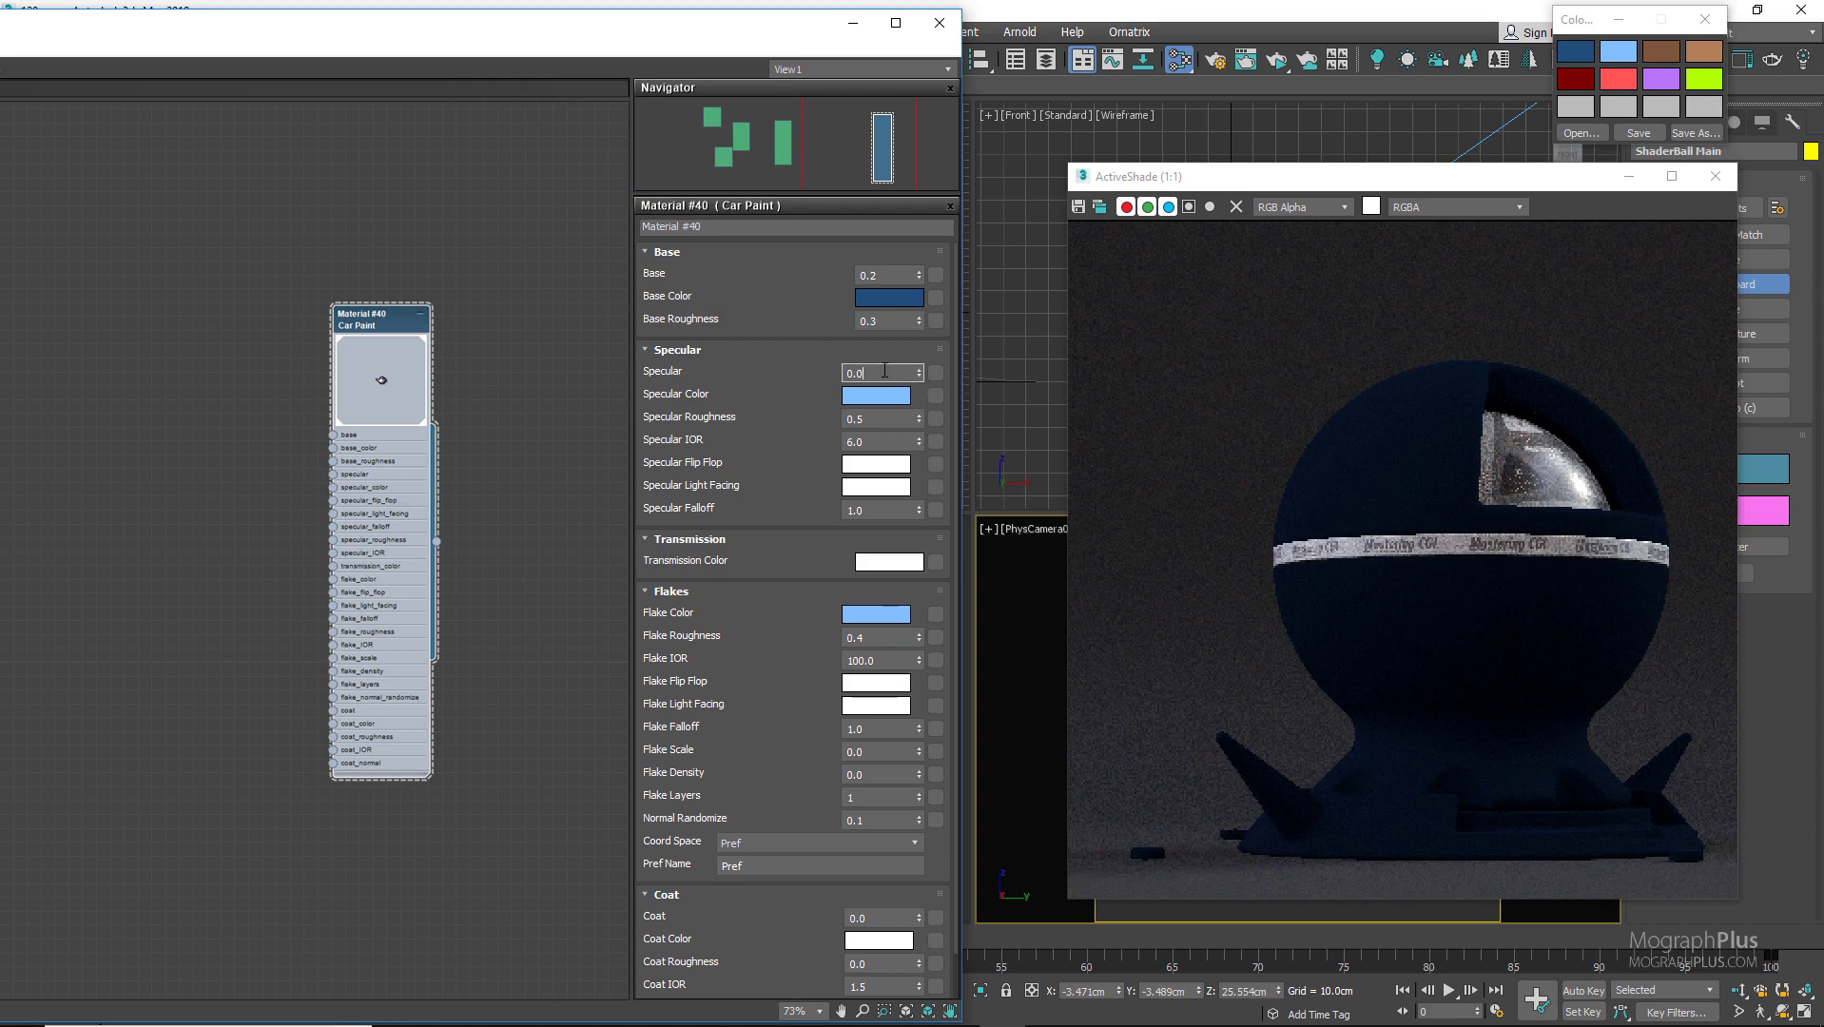
type("1")
key("Return")
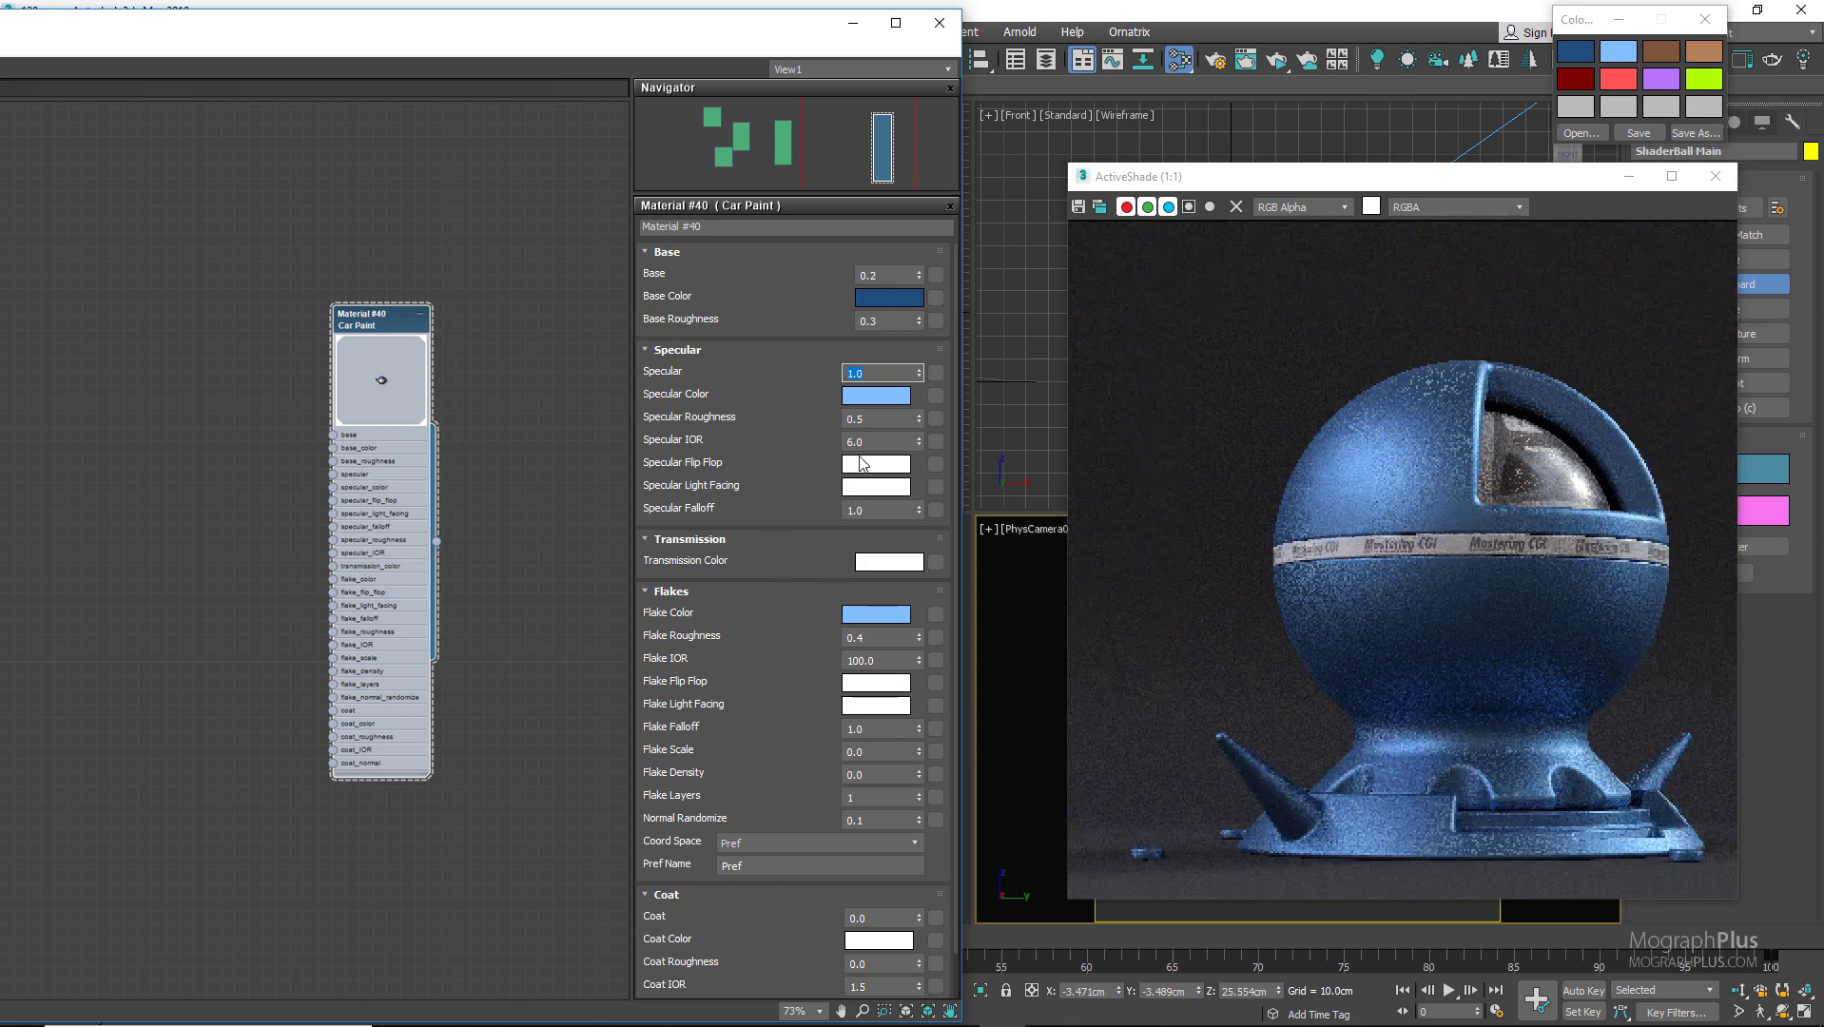
Try a white Specular Color by reducing its saturation to 0, and cancel the change
left_click(869, 392)
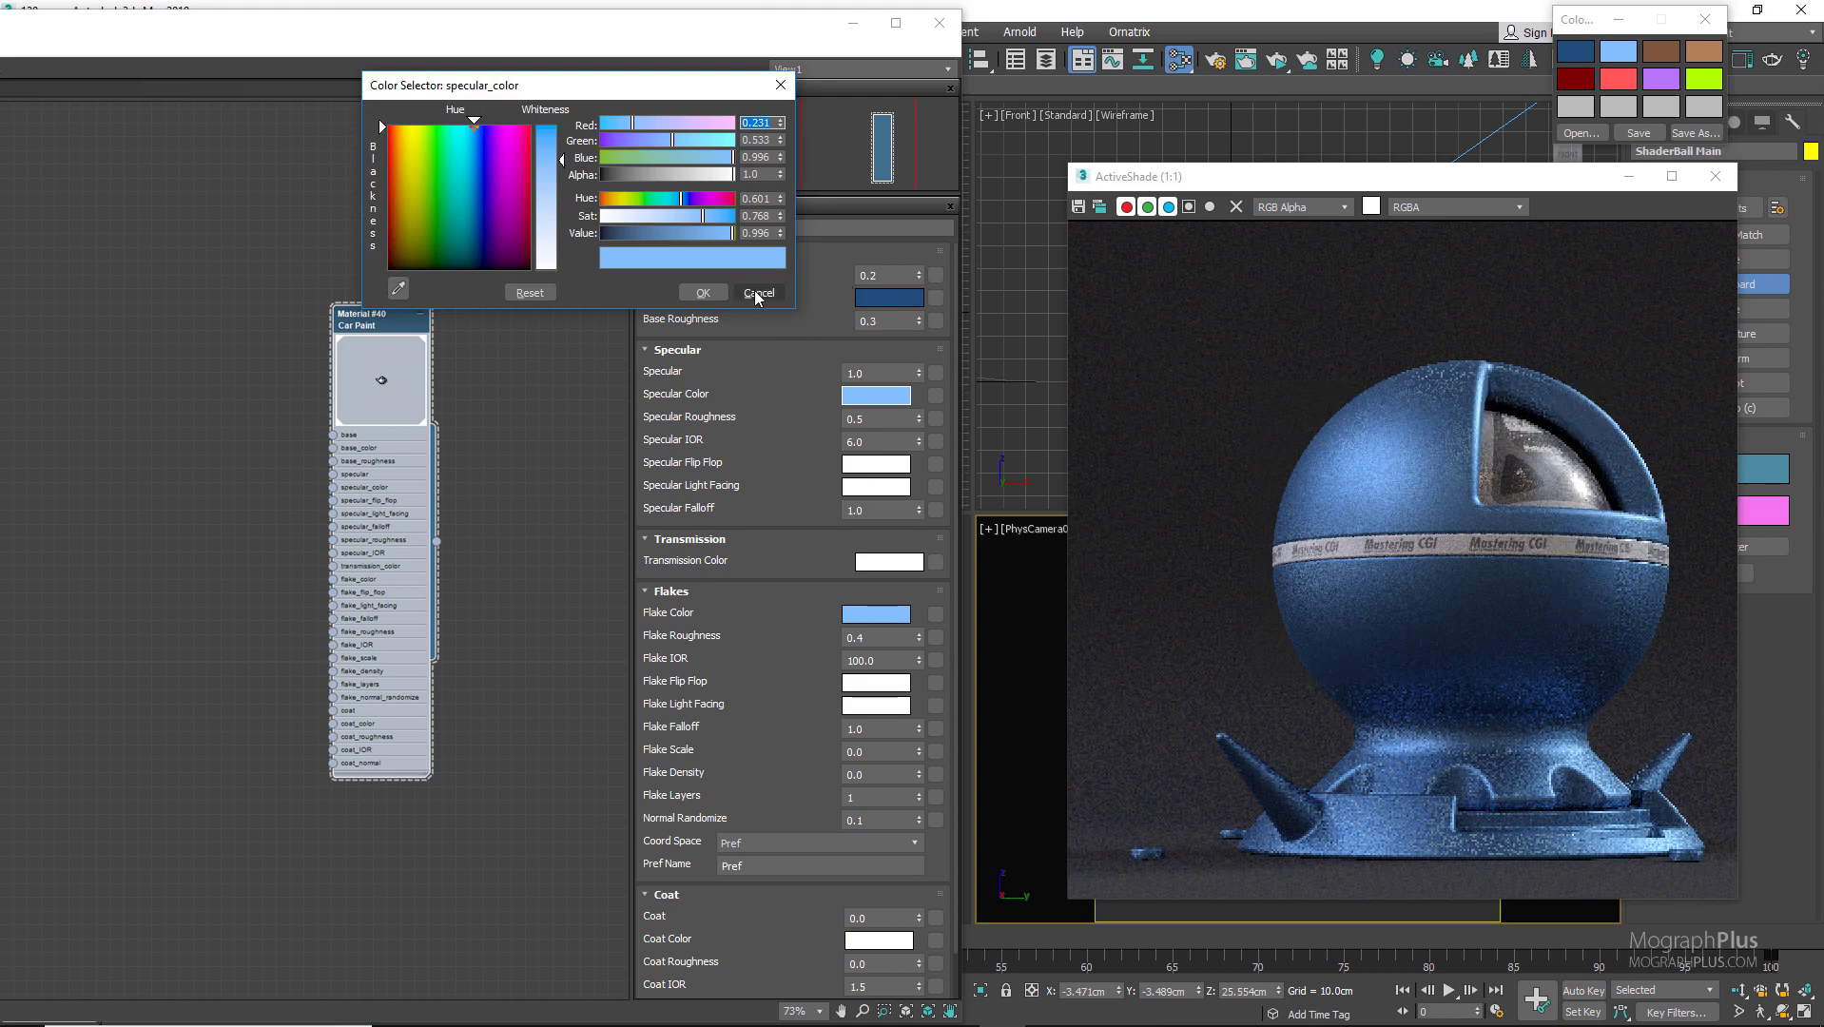
left_click(758, 296)
left_click_drag(620, 225, 532, 223)
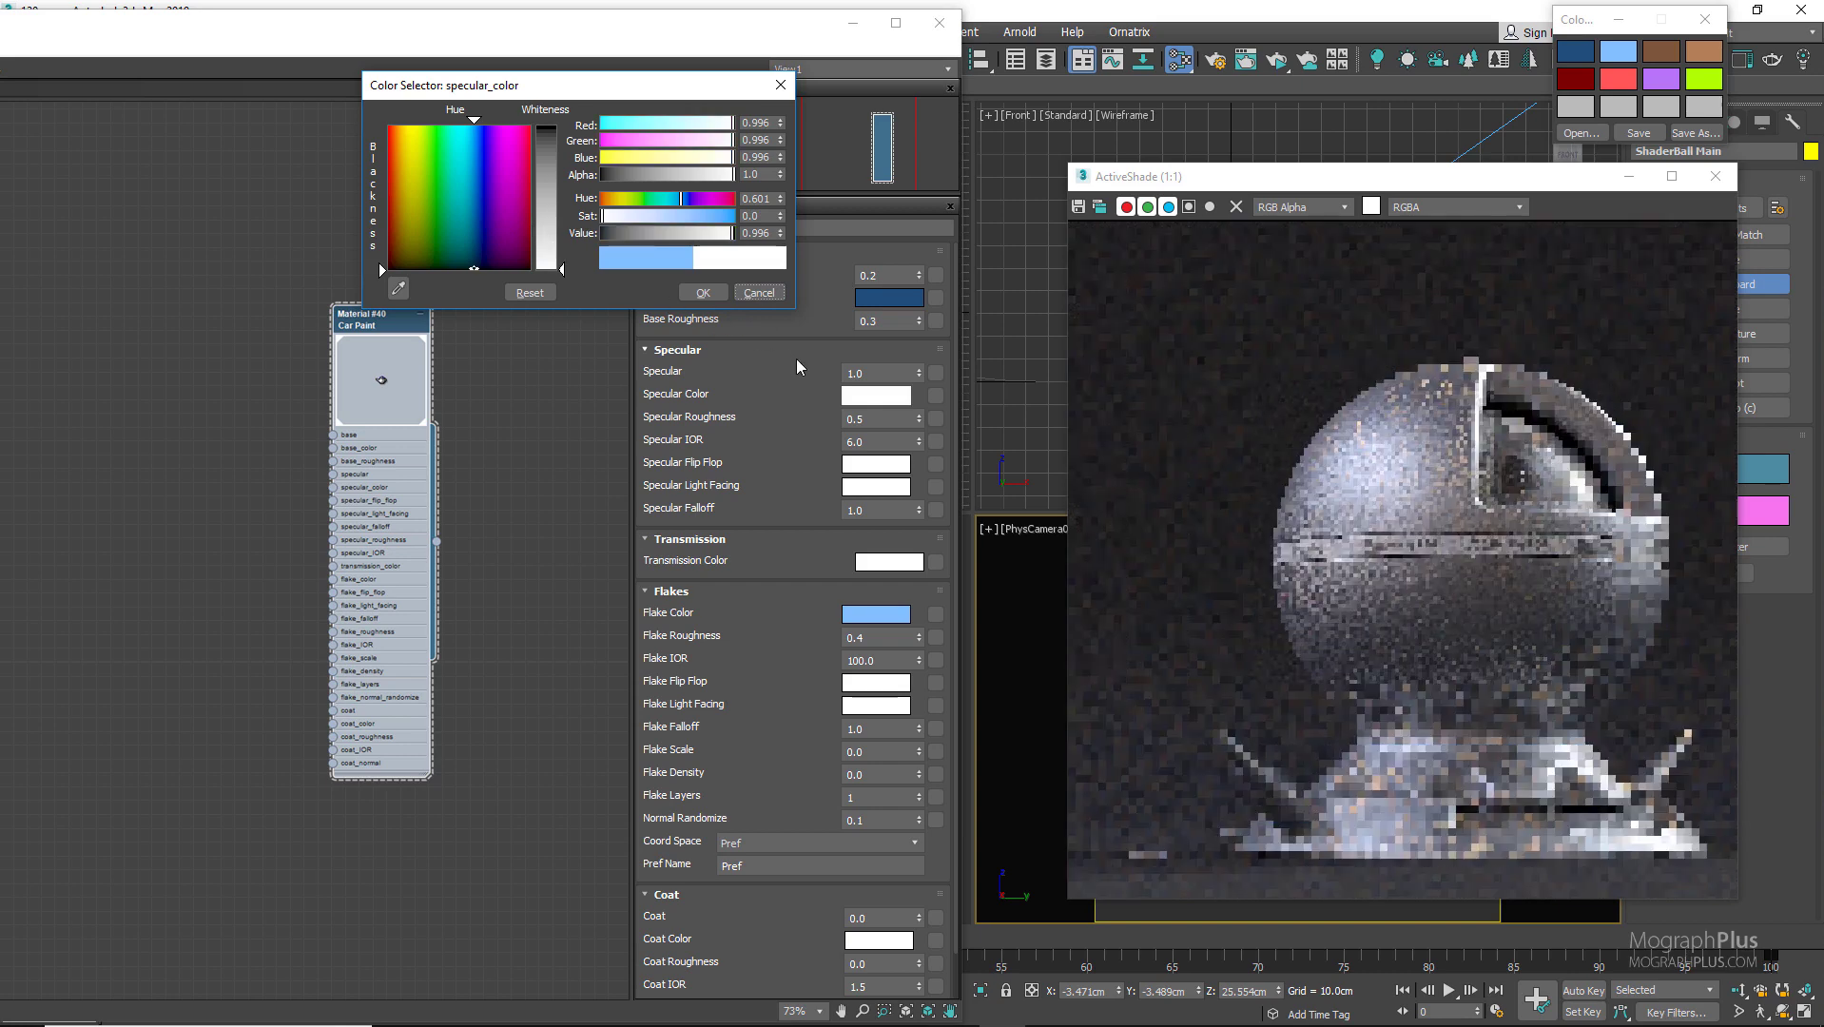
left_click(759, 292)
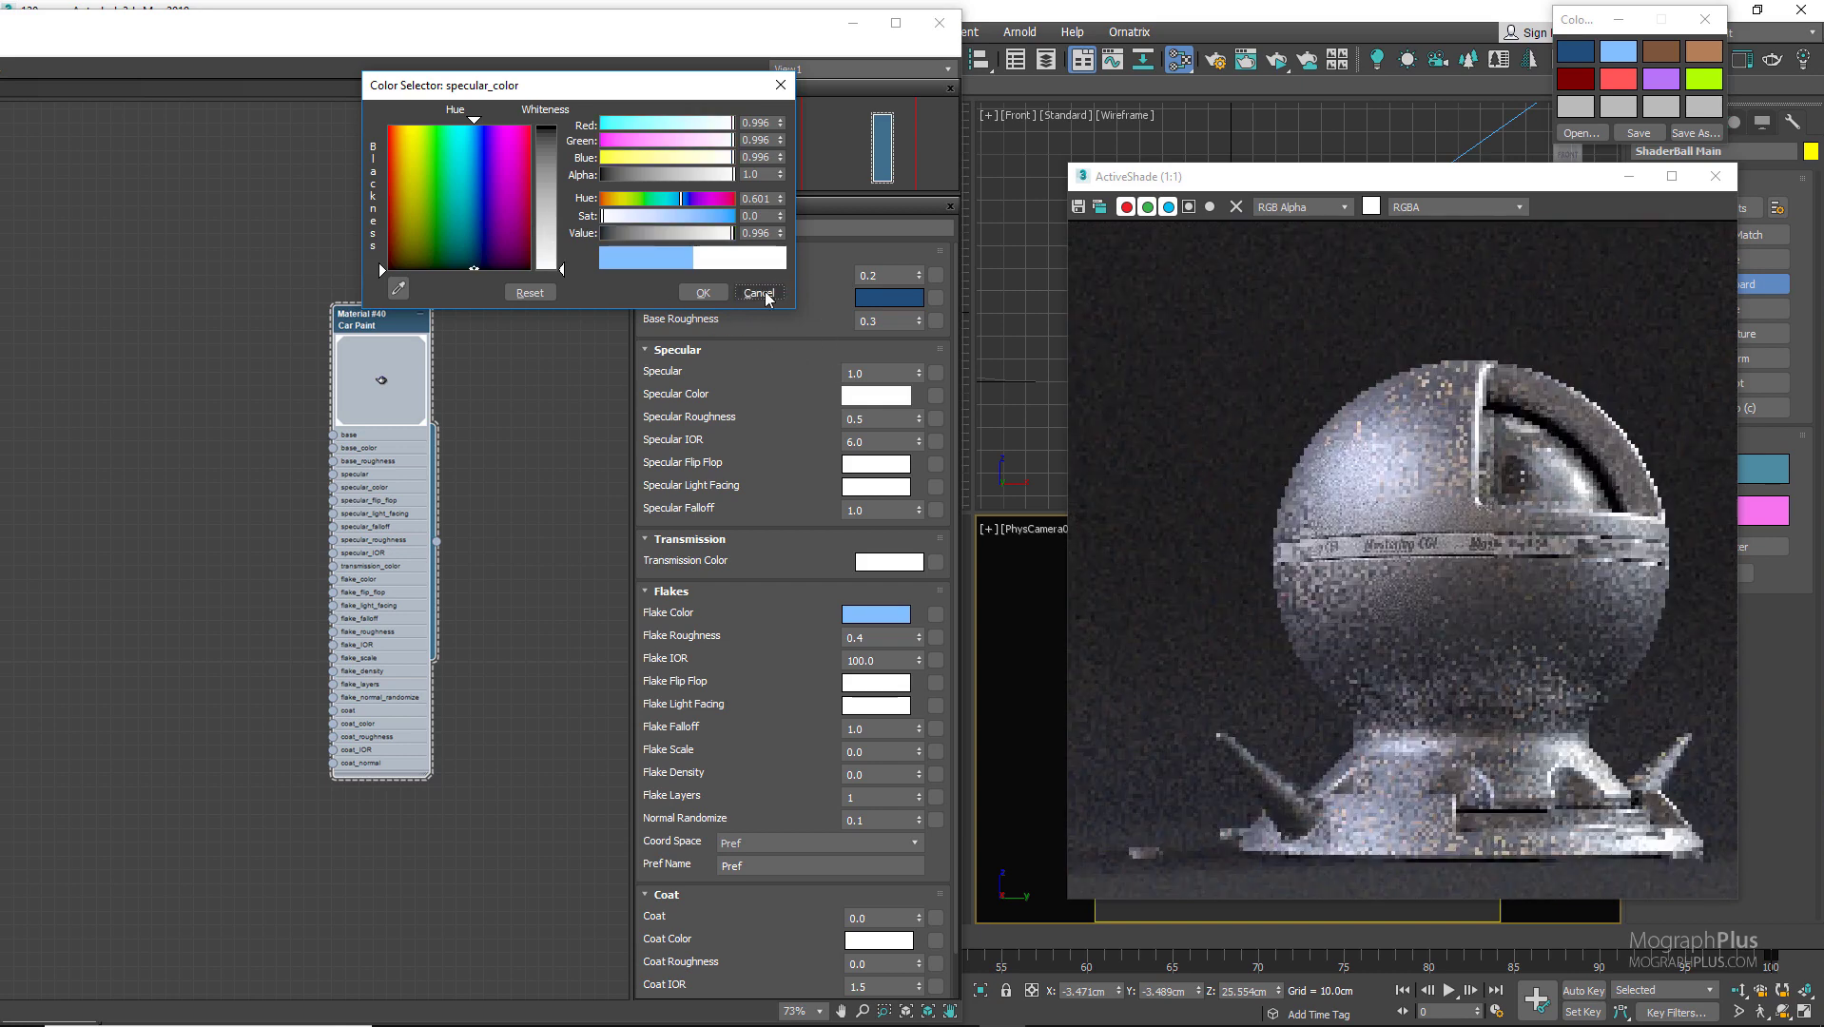
Try a brighter blue Base Color with its Value raised to about 0.719, and cancel the change
left_click(877, 297)
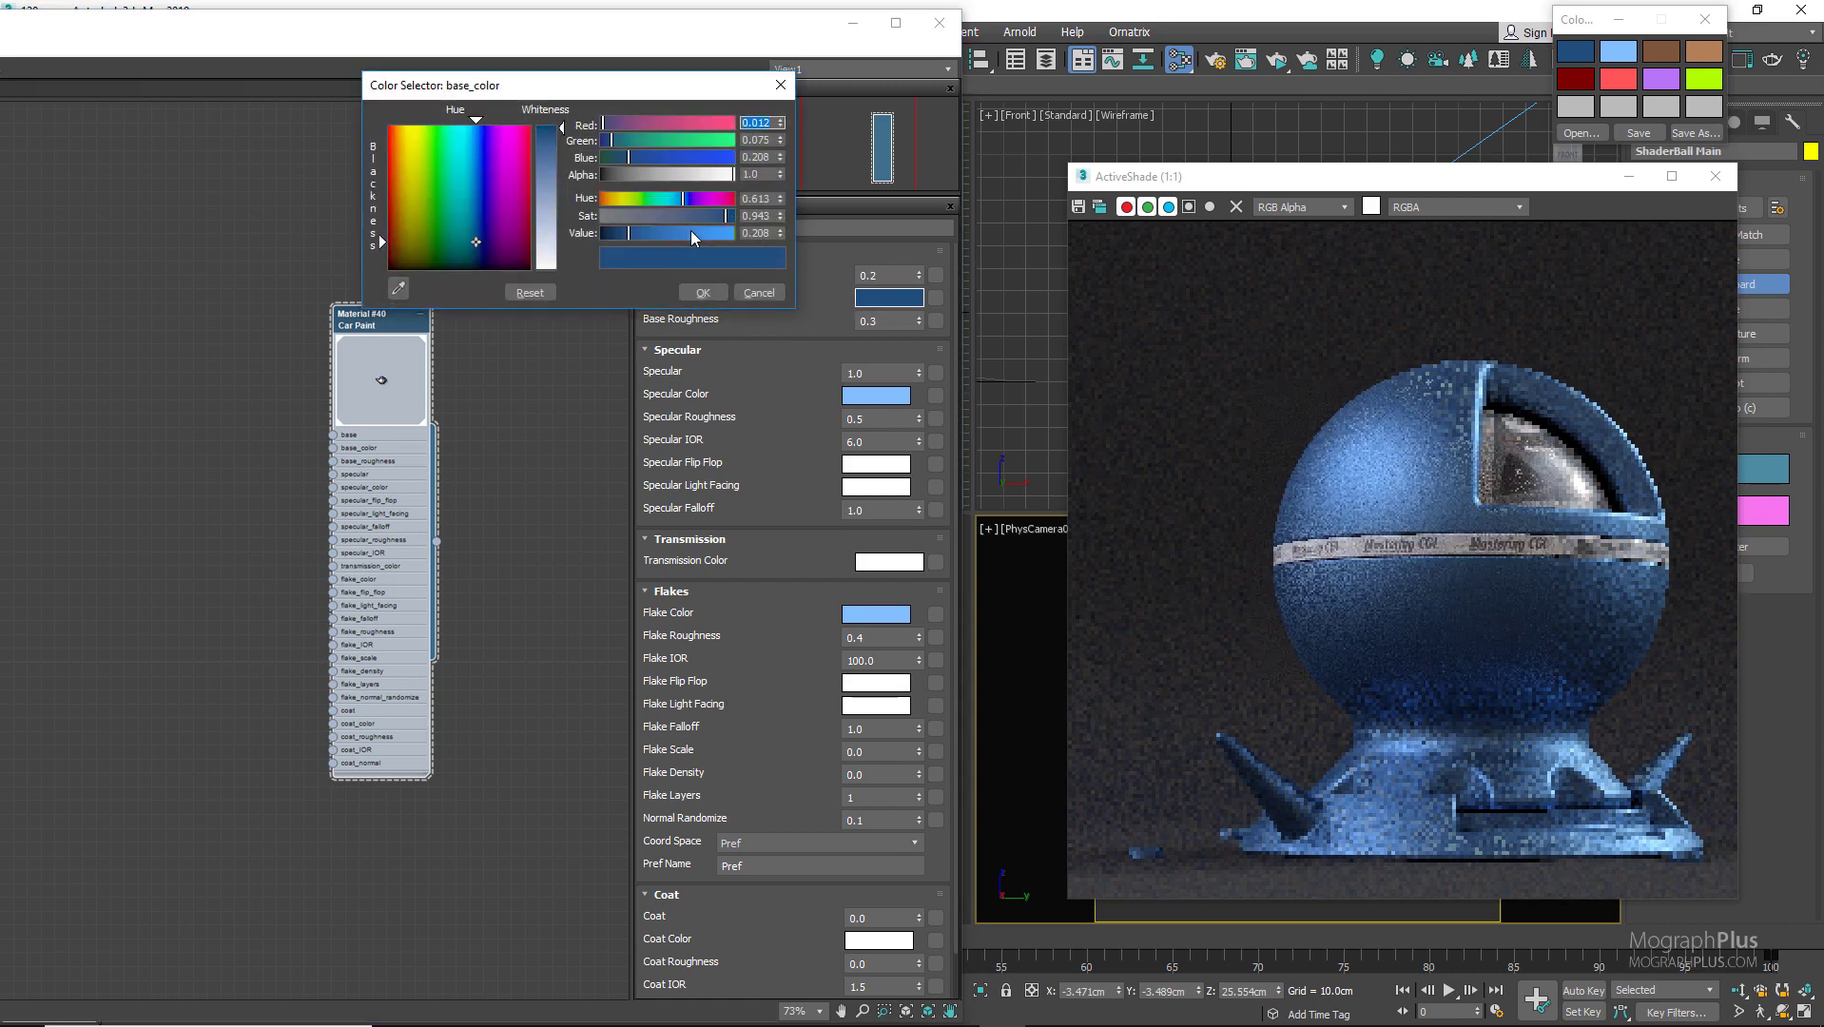
left_click_drag(687, 232, 697, 232)
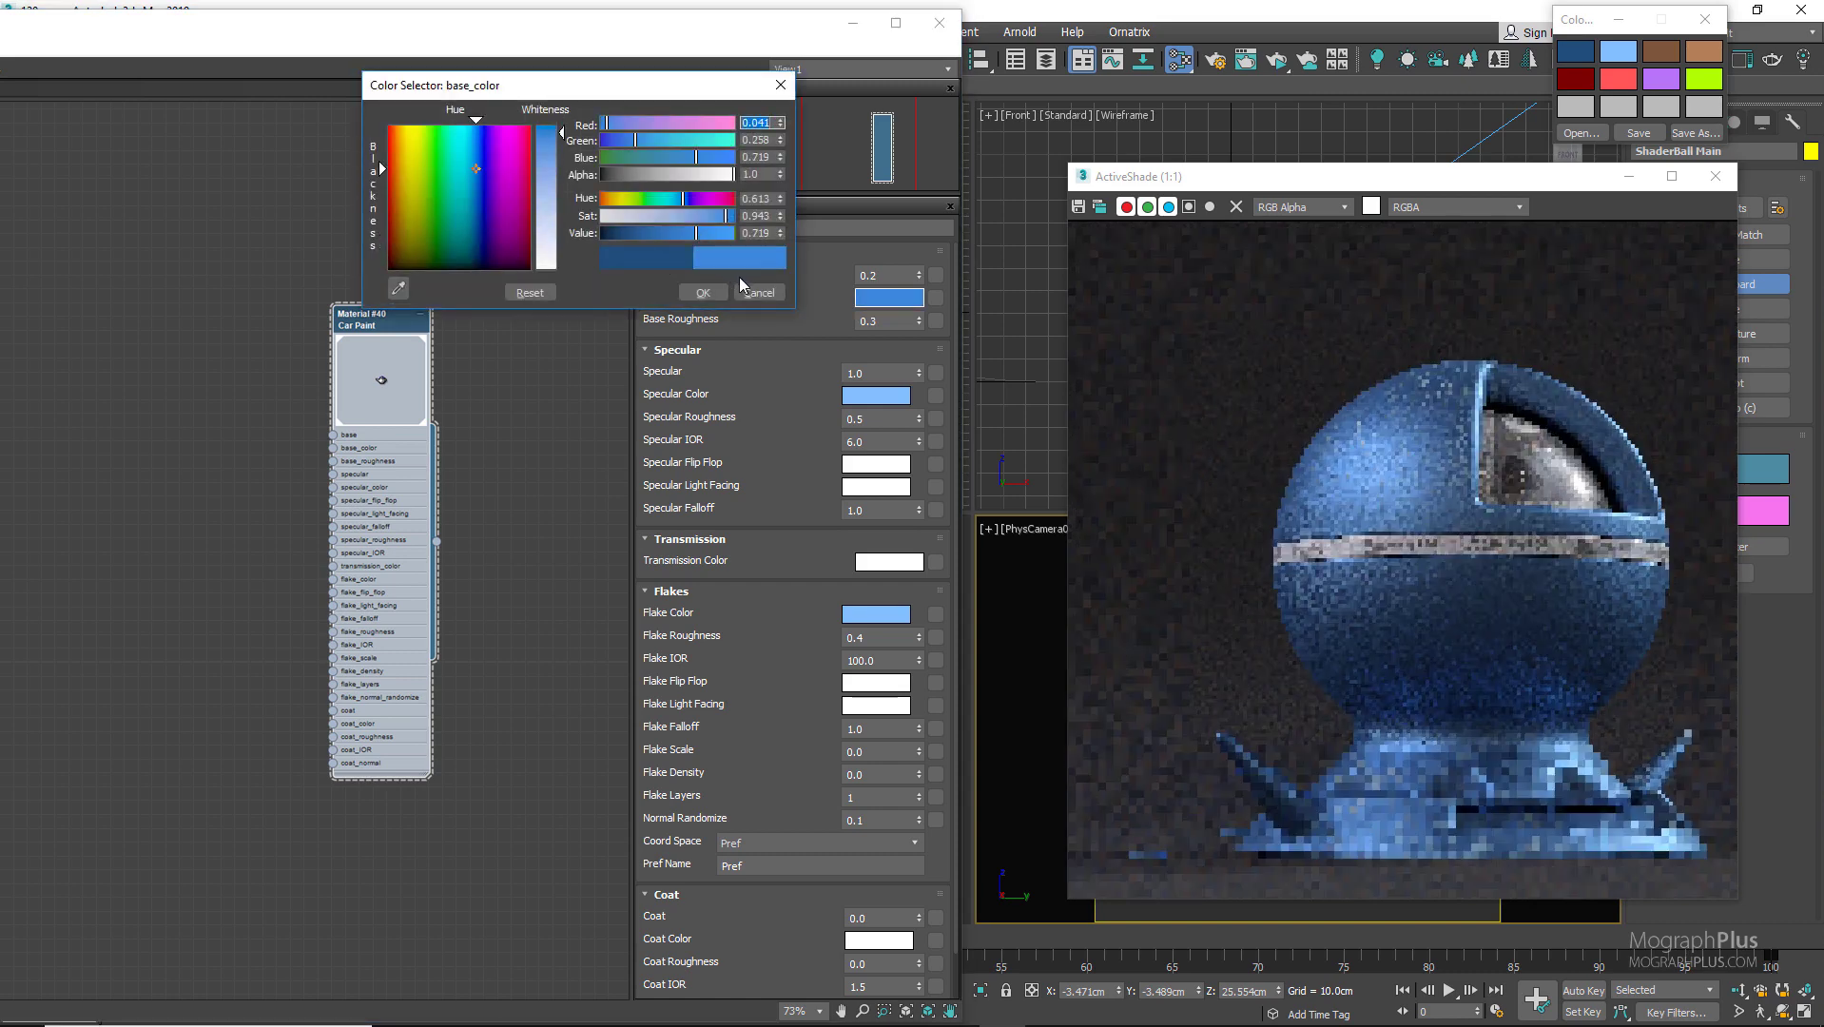
left_click(759, 295)
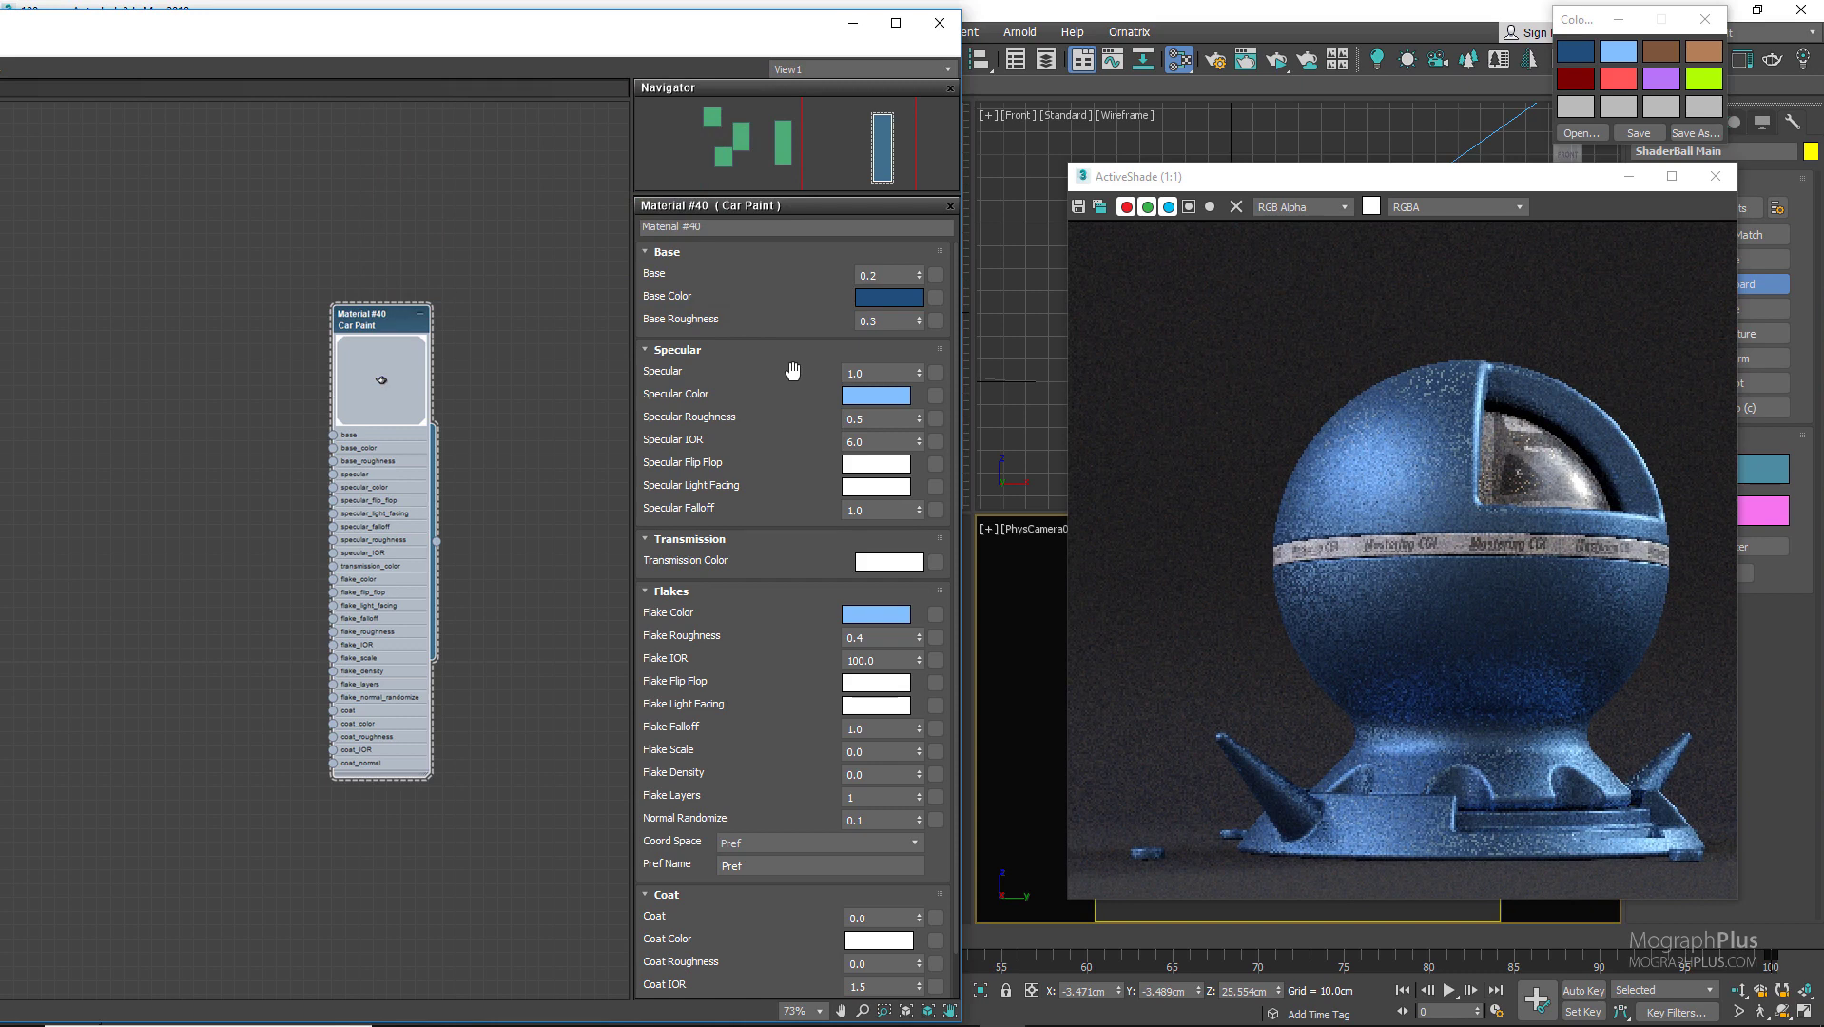
Try a Specular Roughness of 0.1 on the Car Paint, and restore it to 0.5
left_click(877, 419)
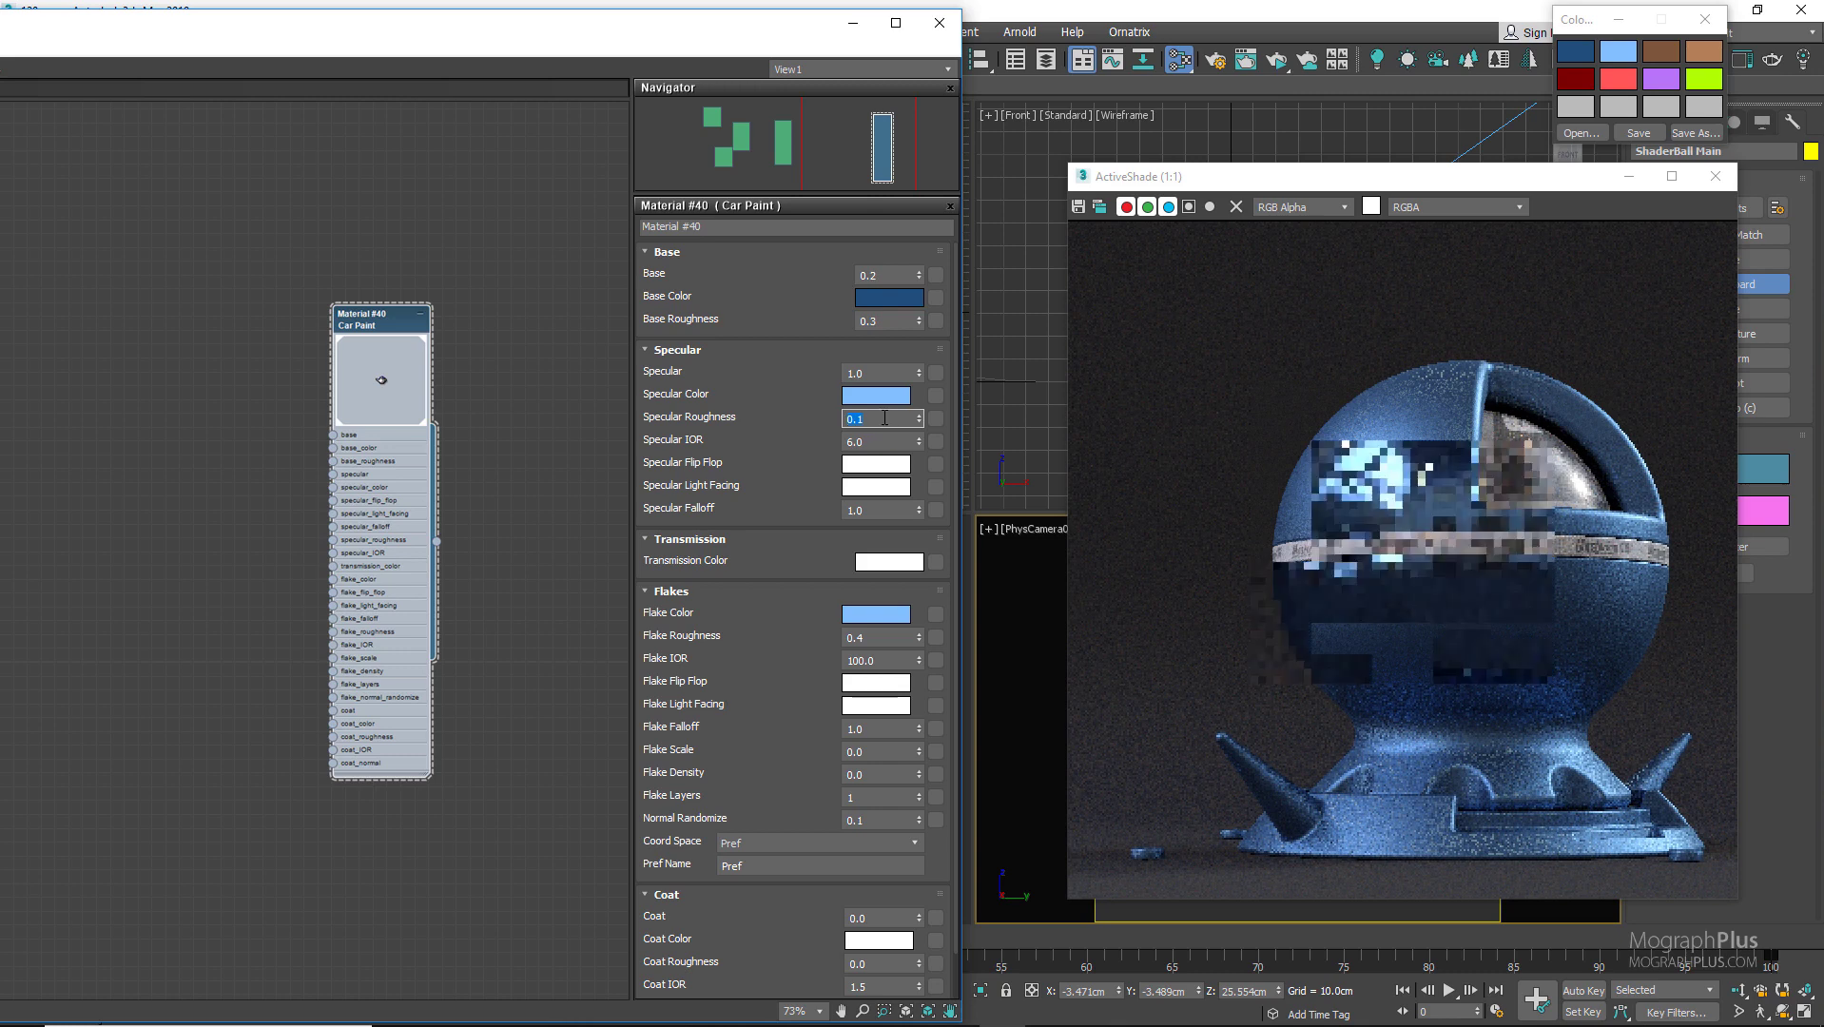
type("0.5")
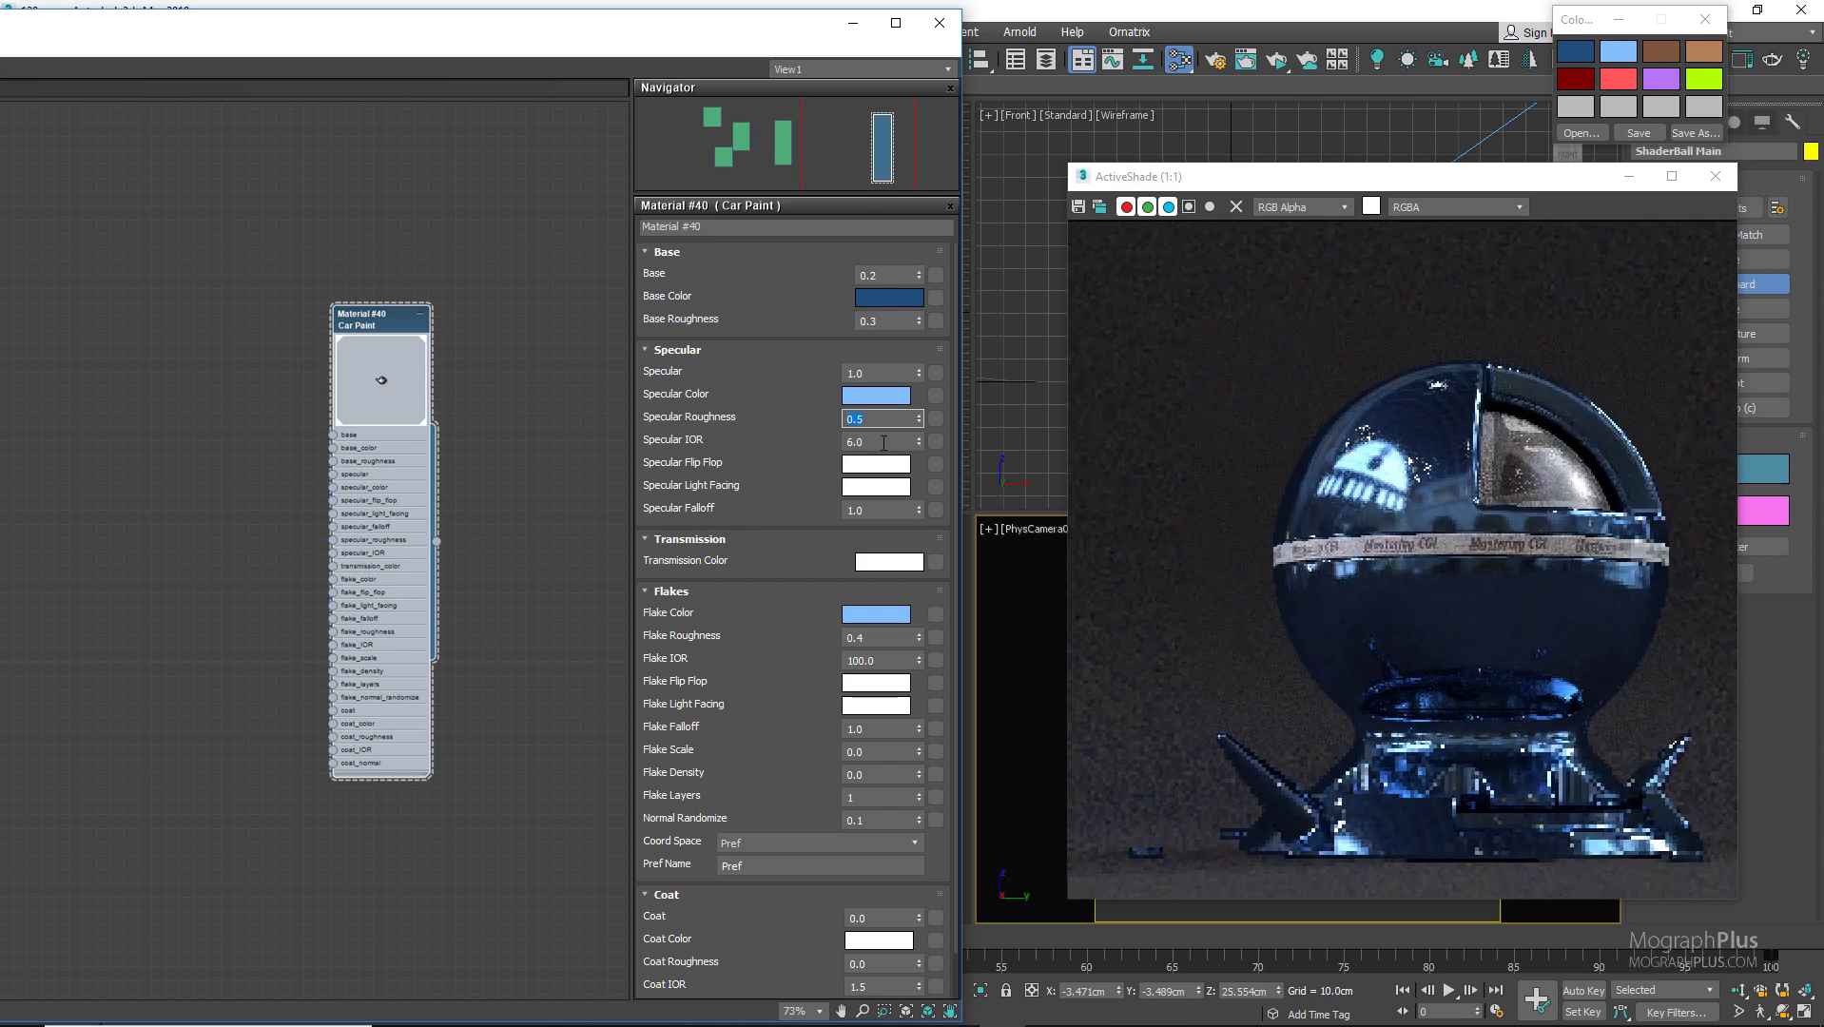
Try a Specular IOR of 1.5 on the Car Paint, and restore it to 6
double_click(884, 442)
type("1.")
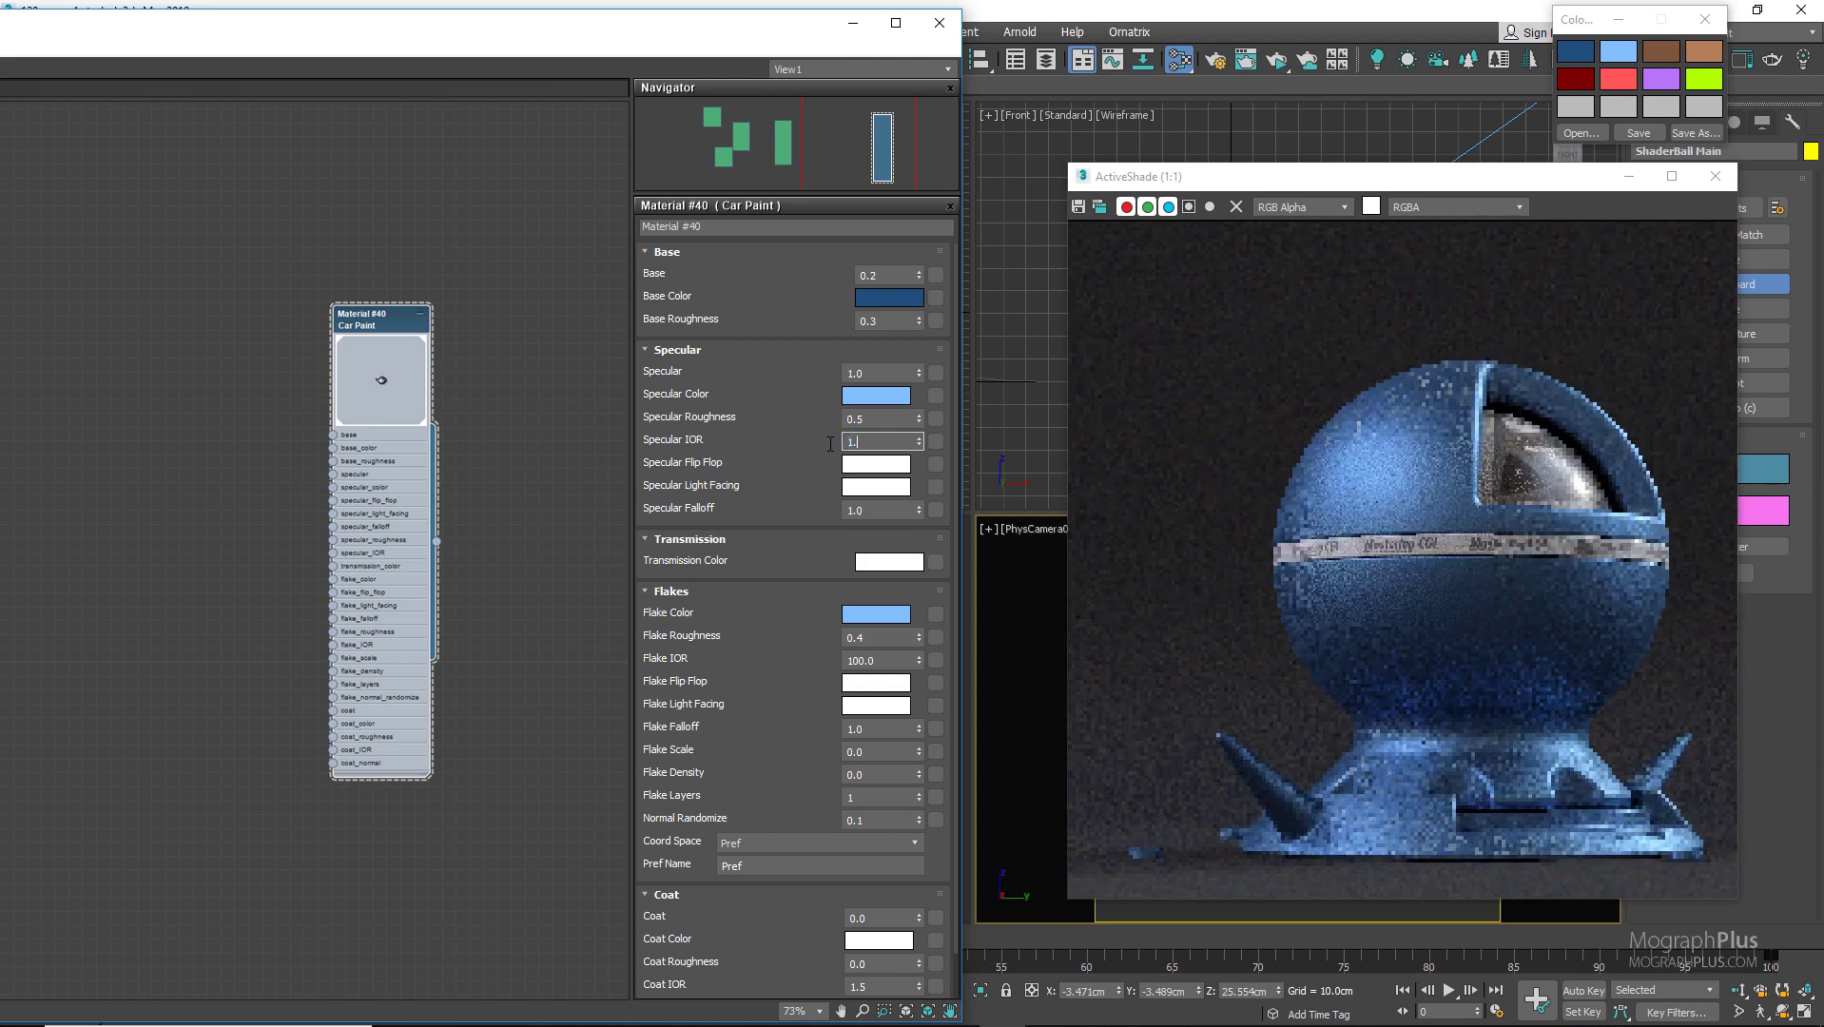
type("5")
key("Return")
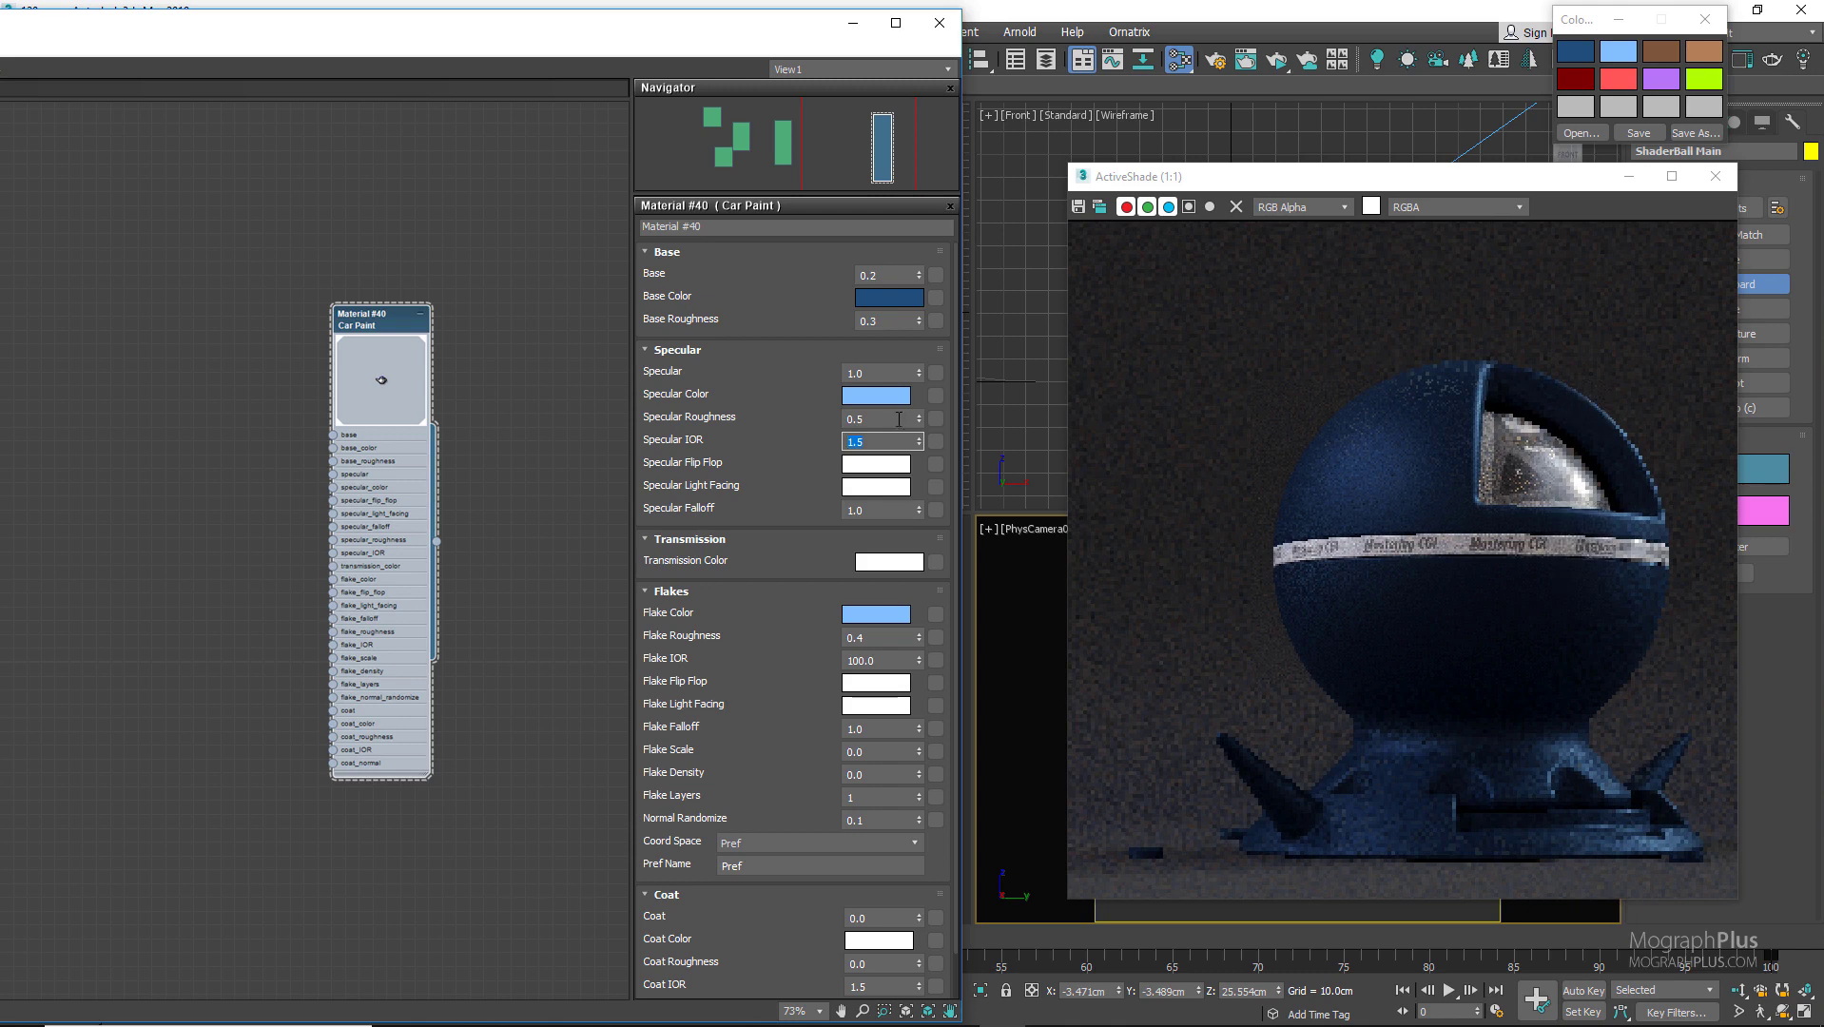
left_click(891, 422)
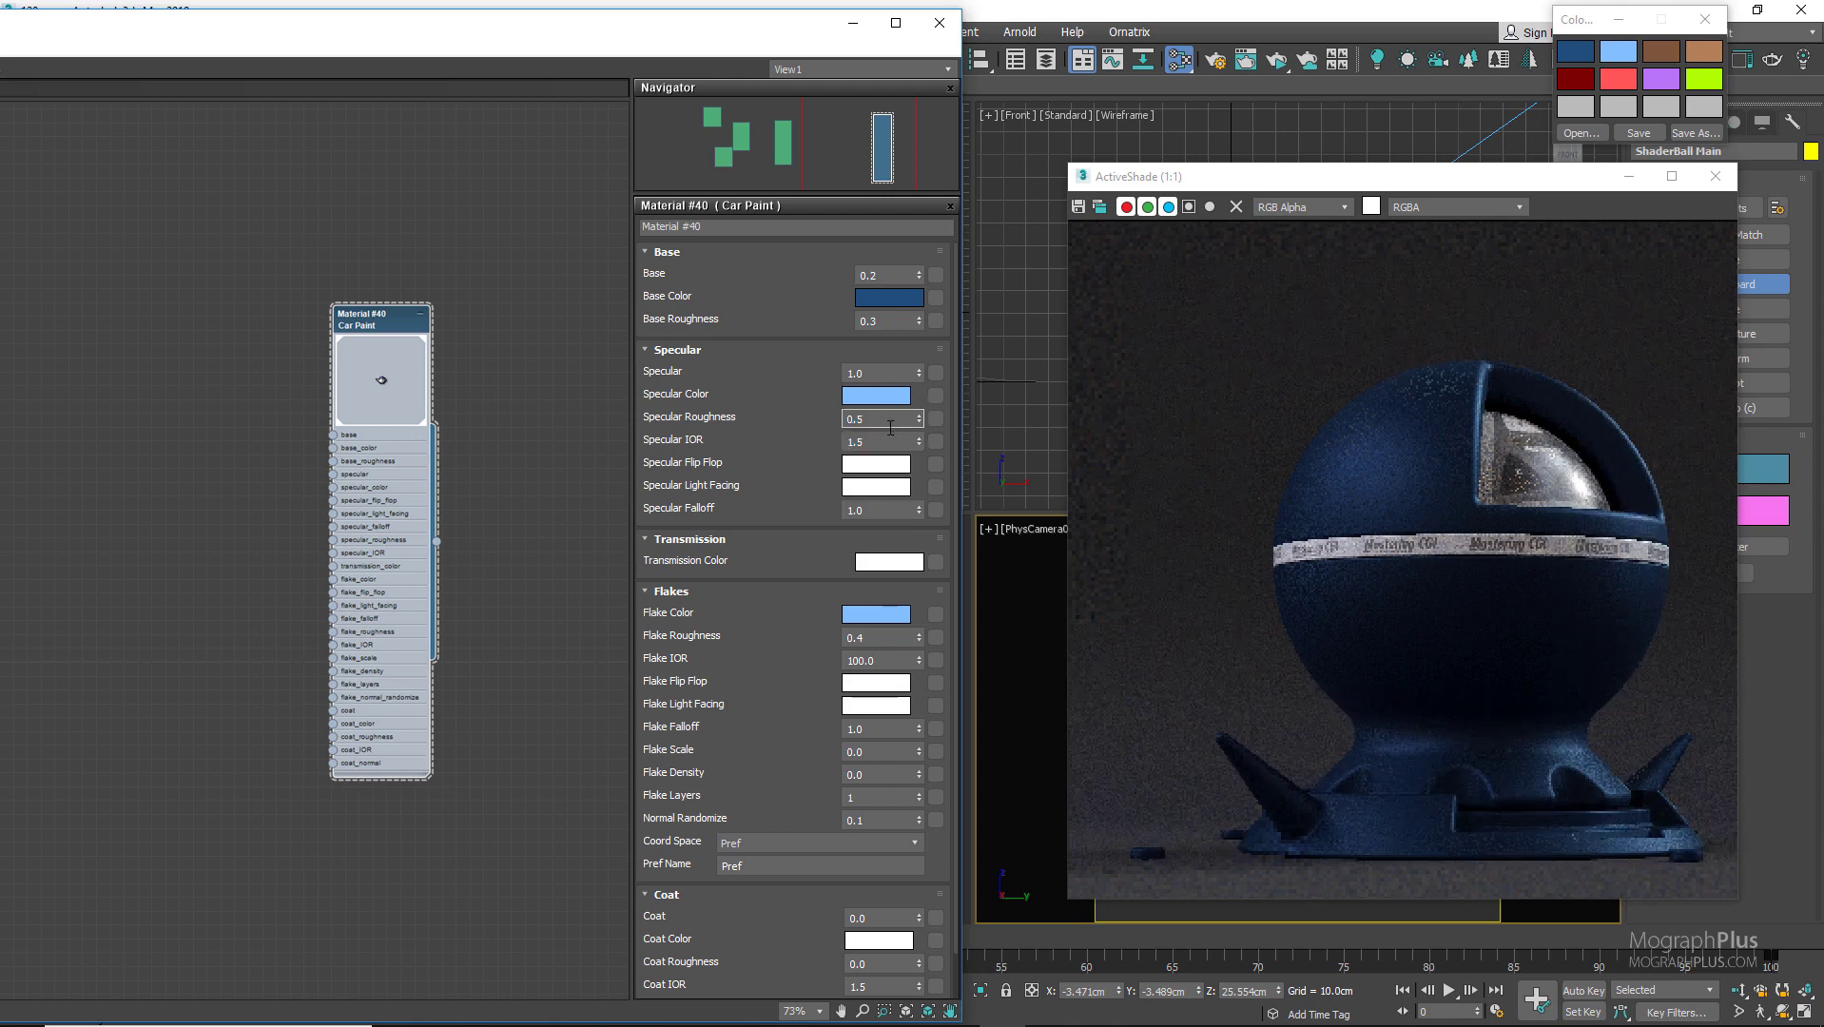
left_click(886, 440)
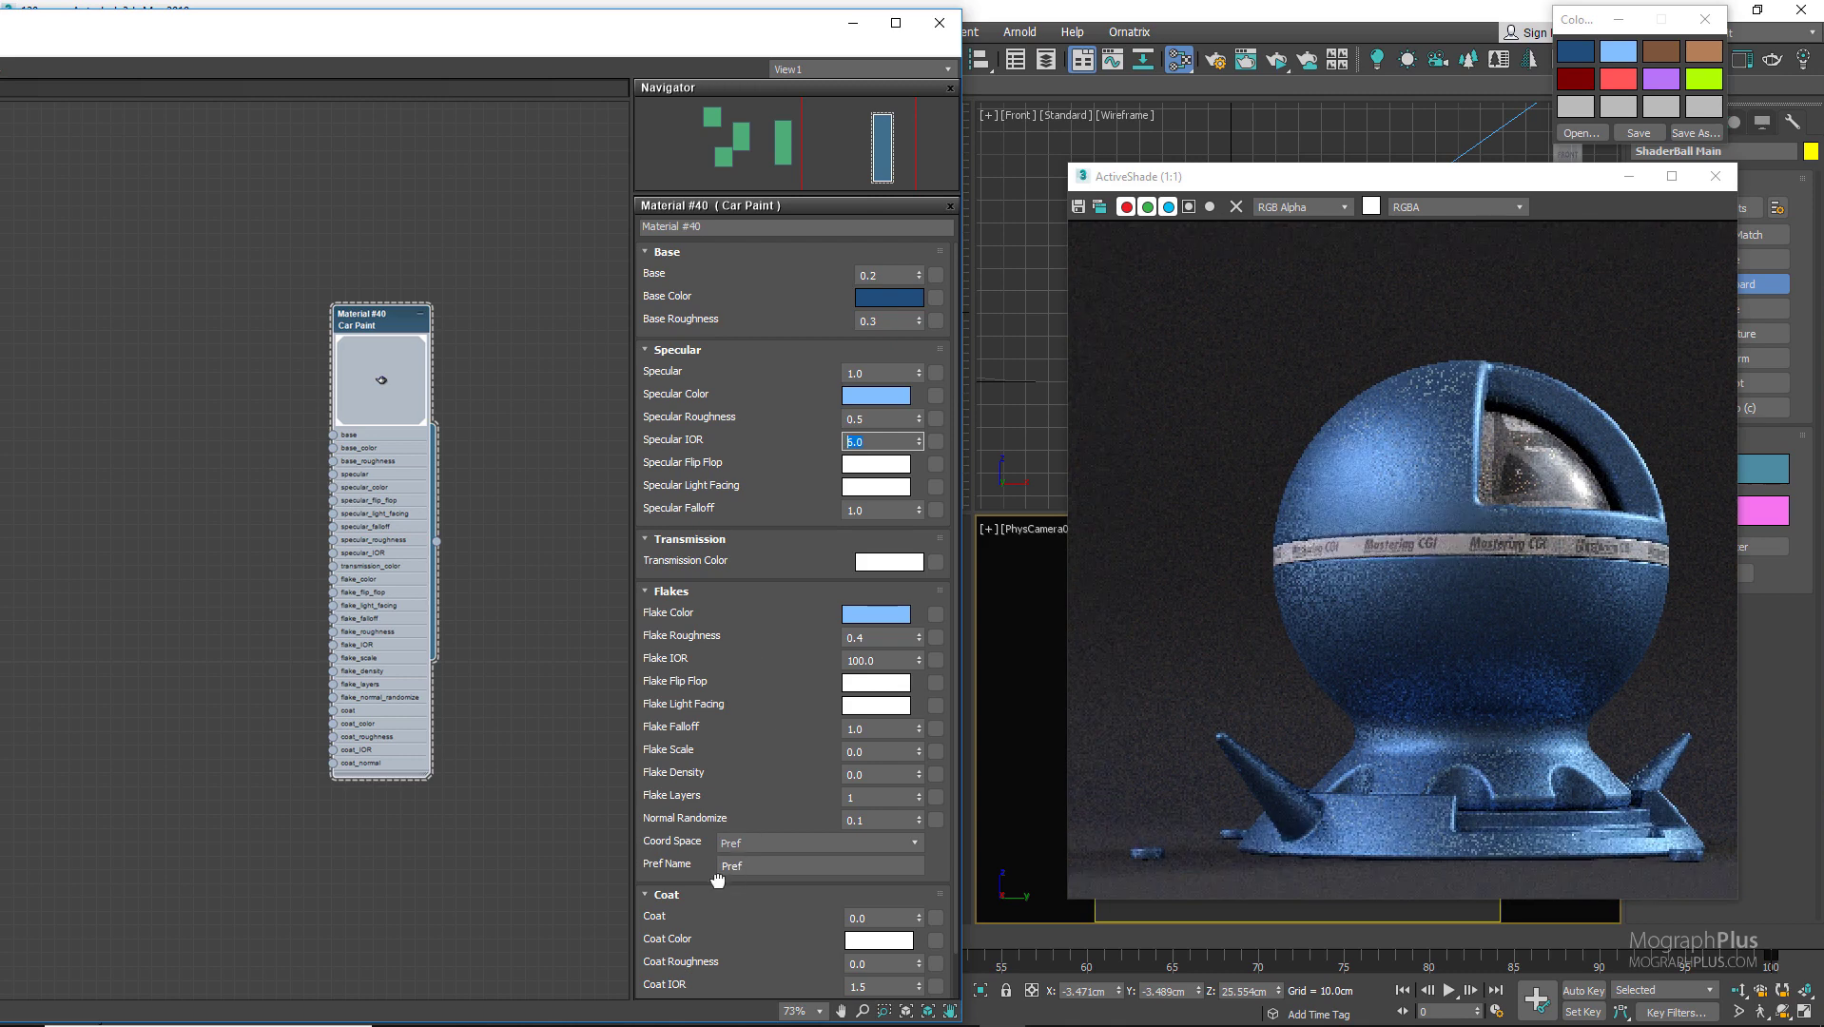
Set the Car Paint's Coat to 1 and Coat Roughness to 0.05
scroll(744, 824, "down", 1)
type("1")
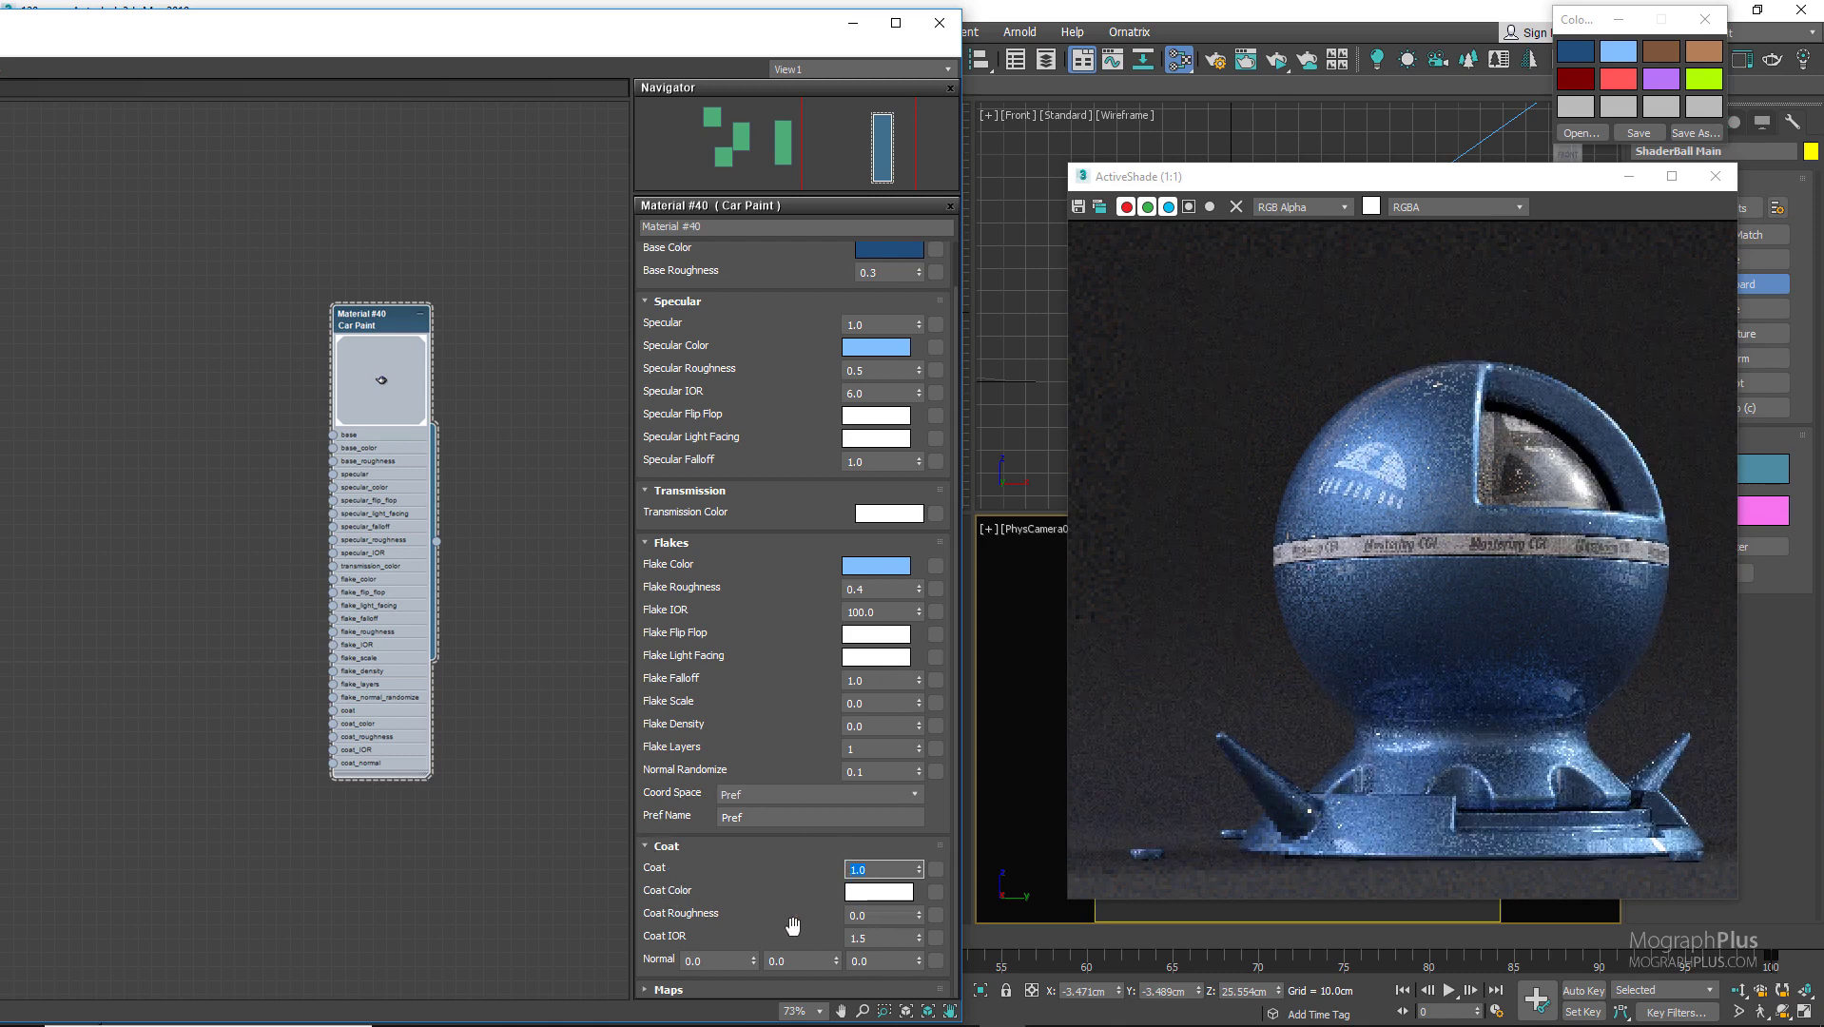
left_click(886, 919)
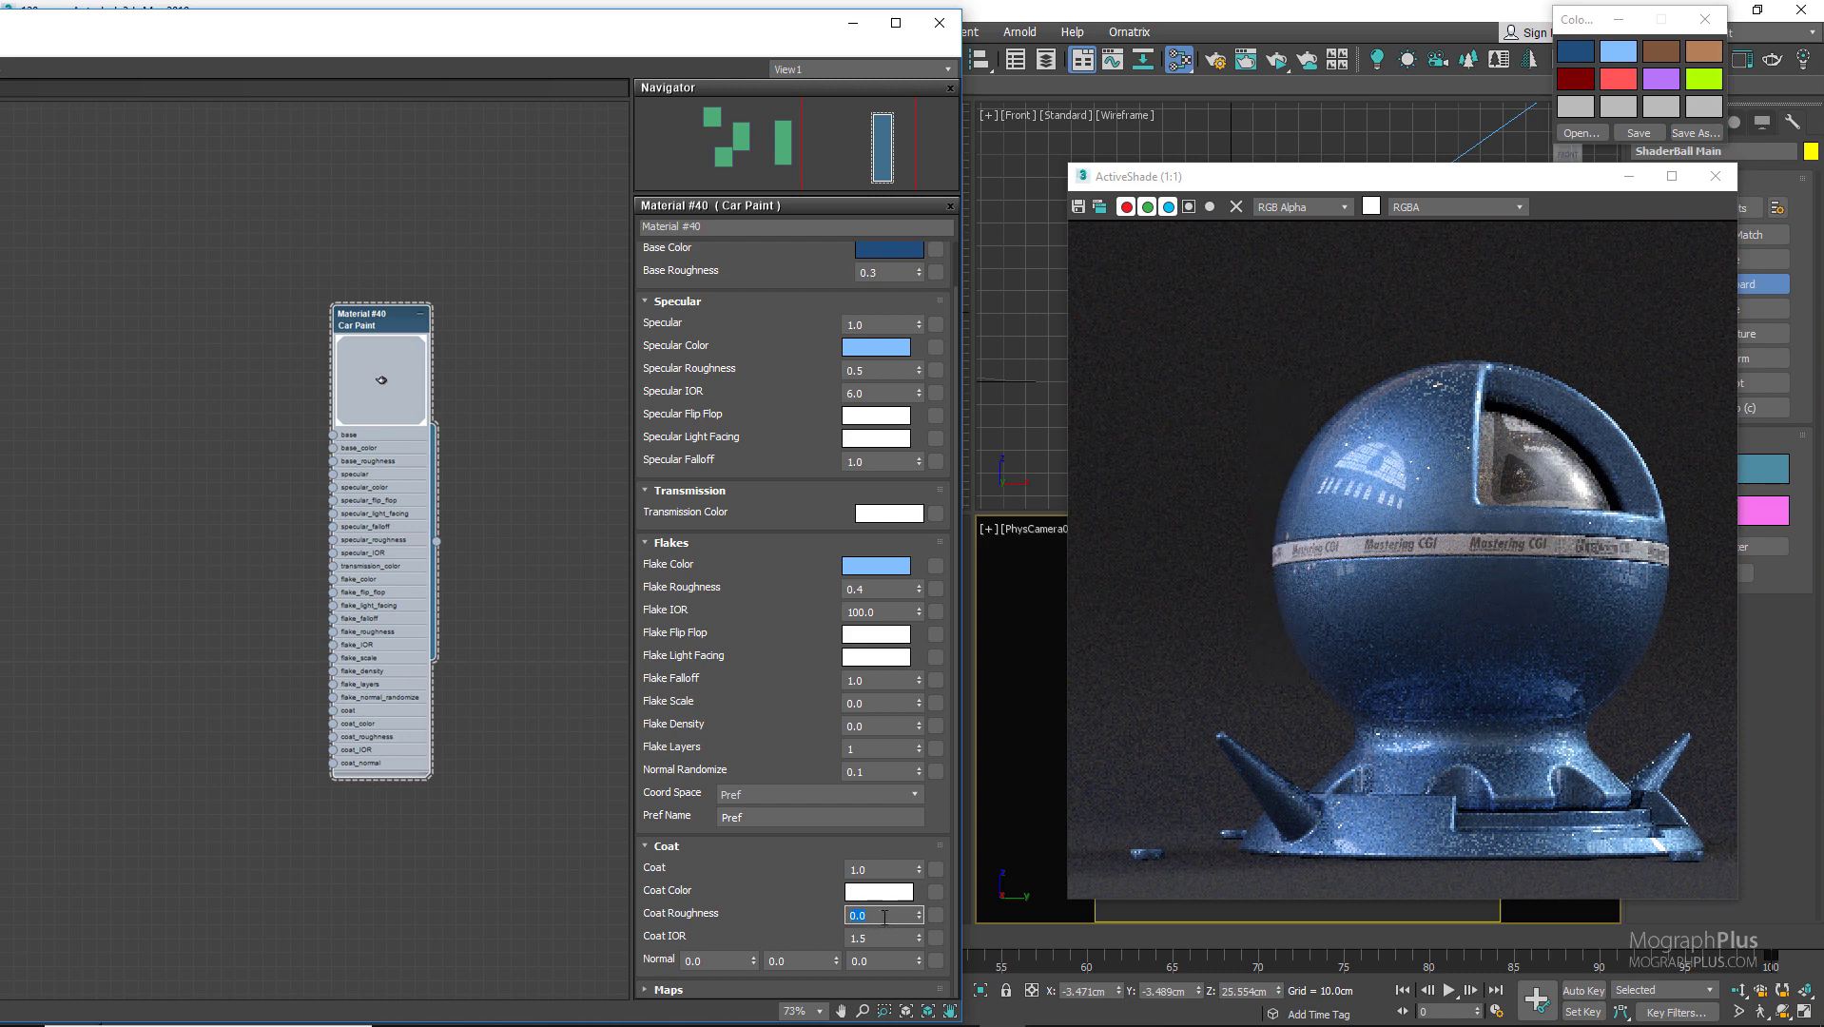
type("5")
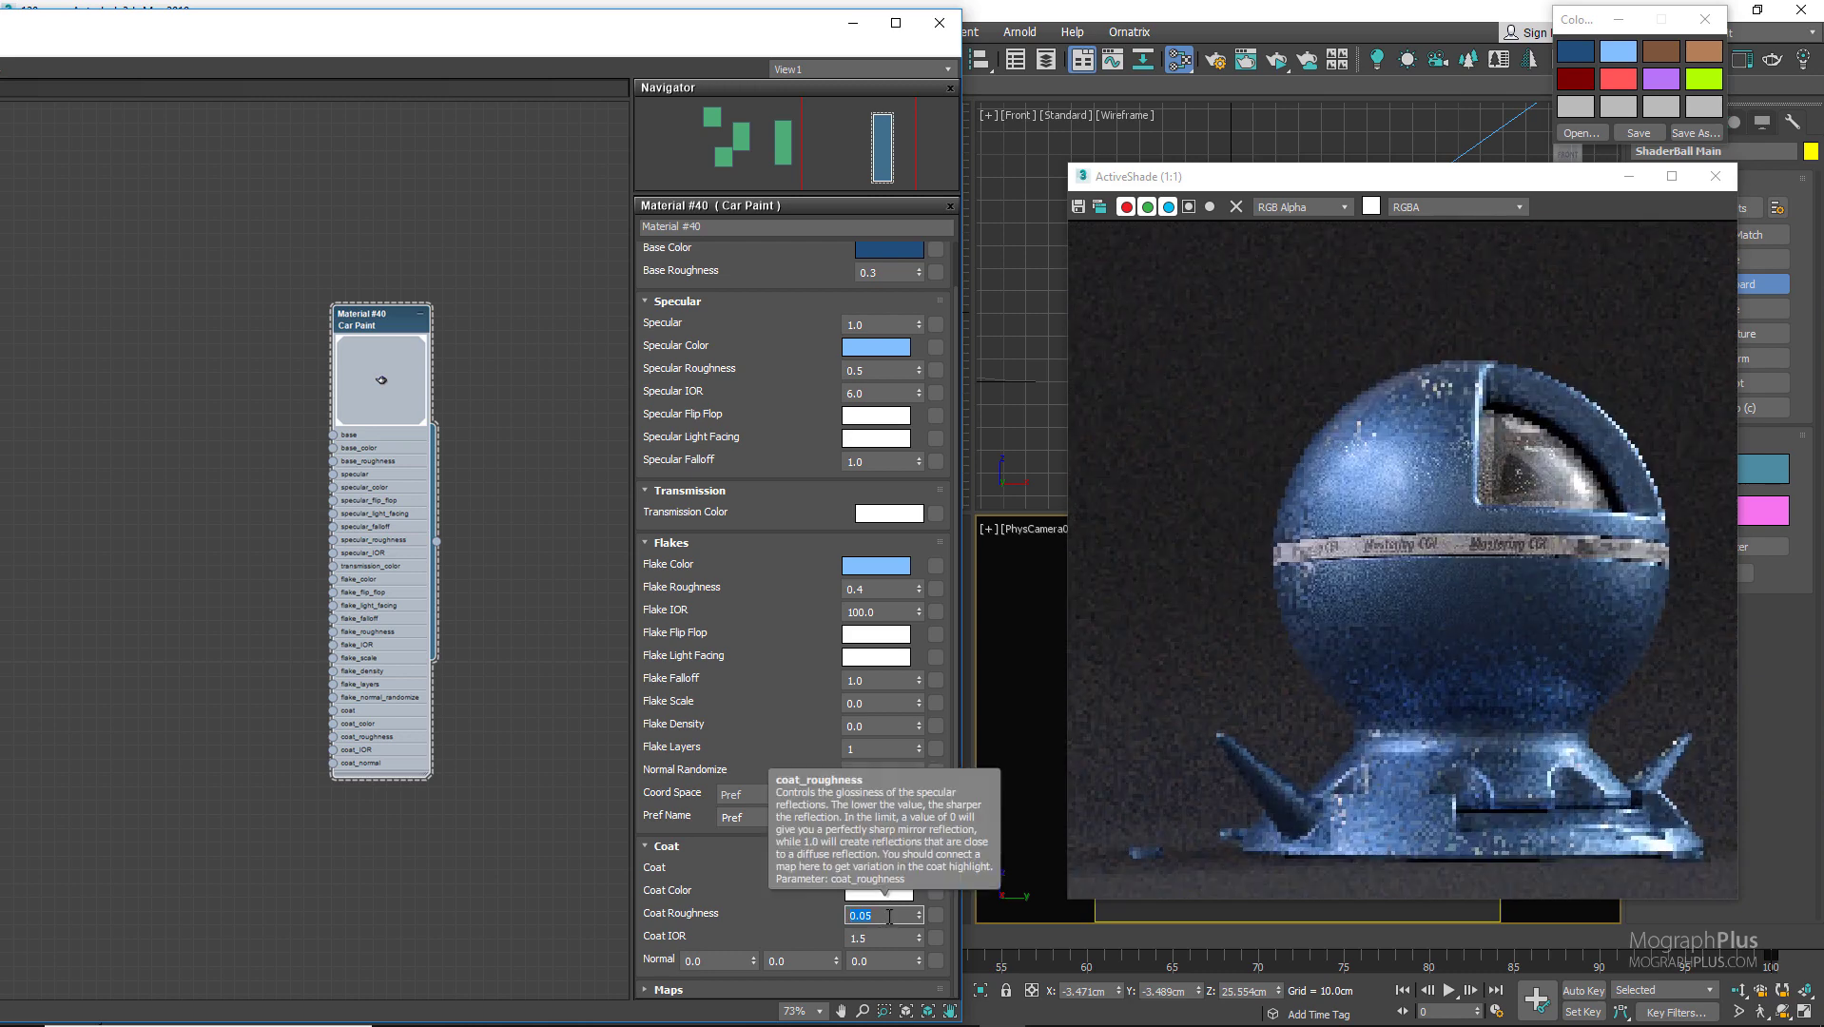
Set the Car Paint's Coat Roughness to 0
type("0")
key("Return")
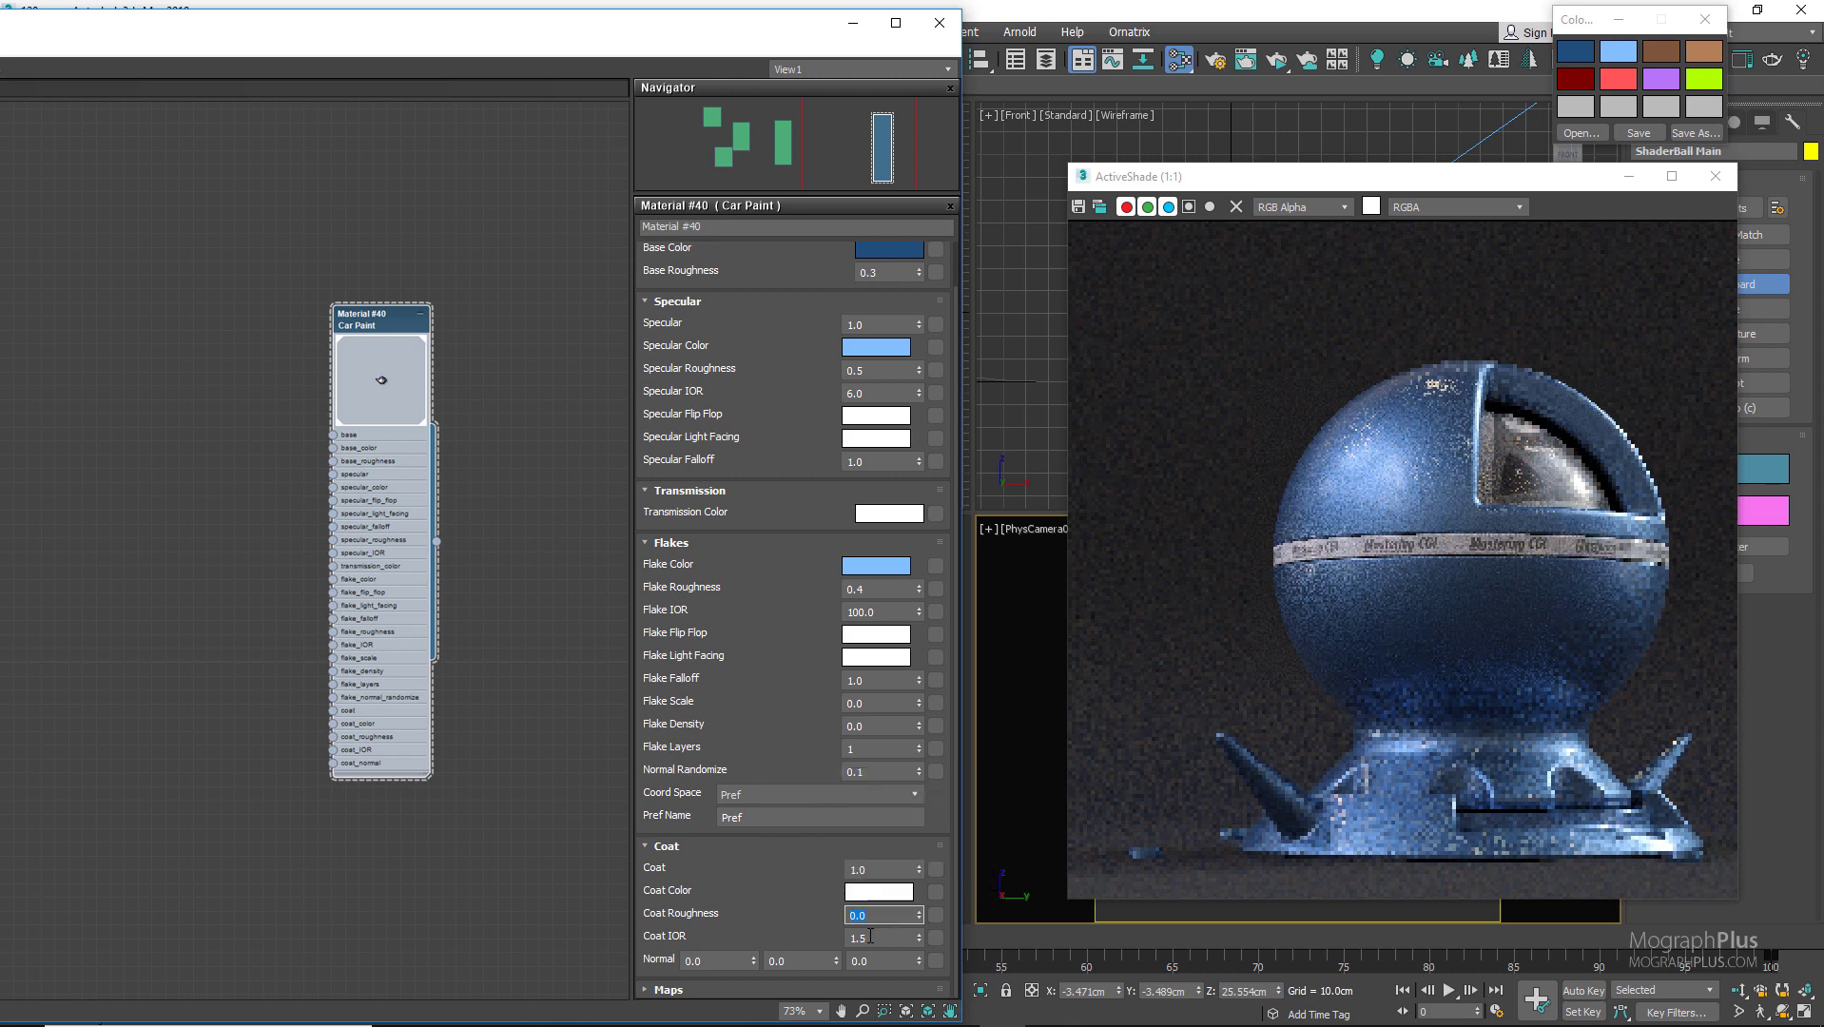
key("Tab")
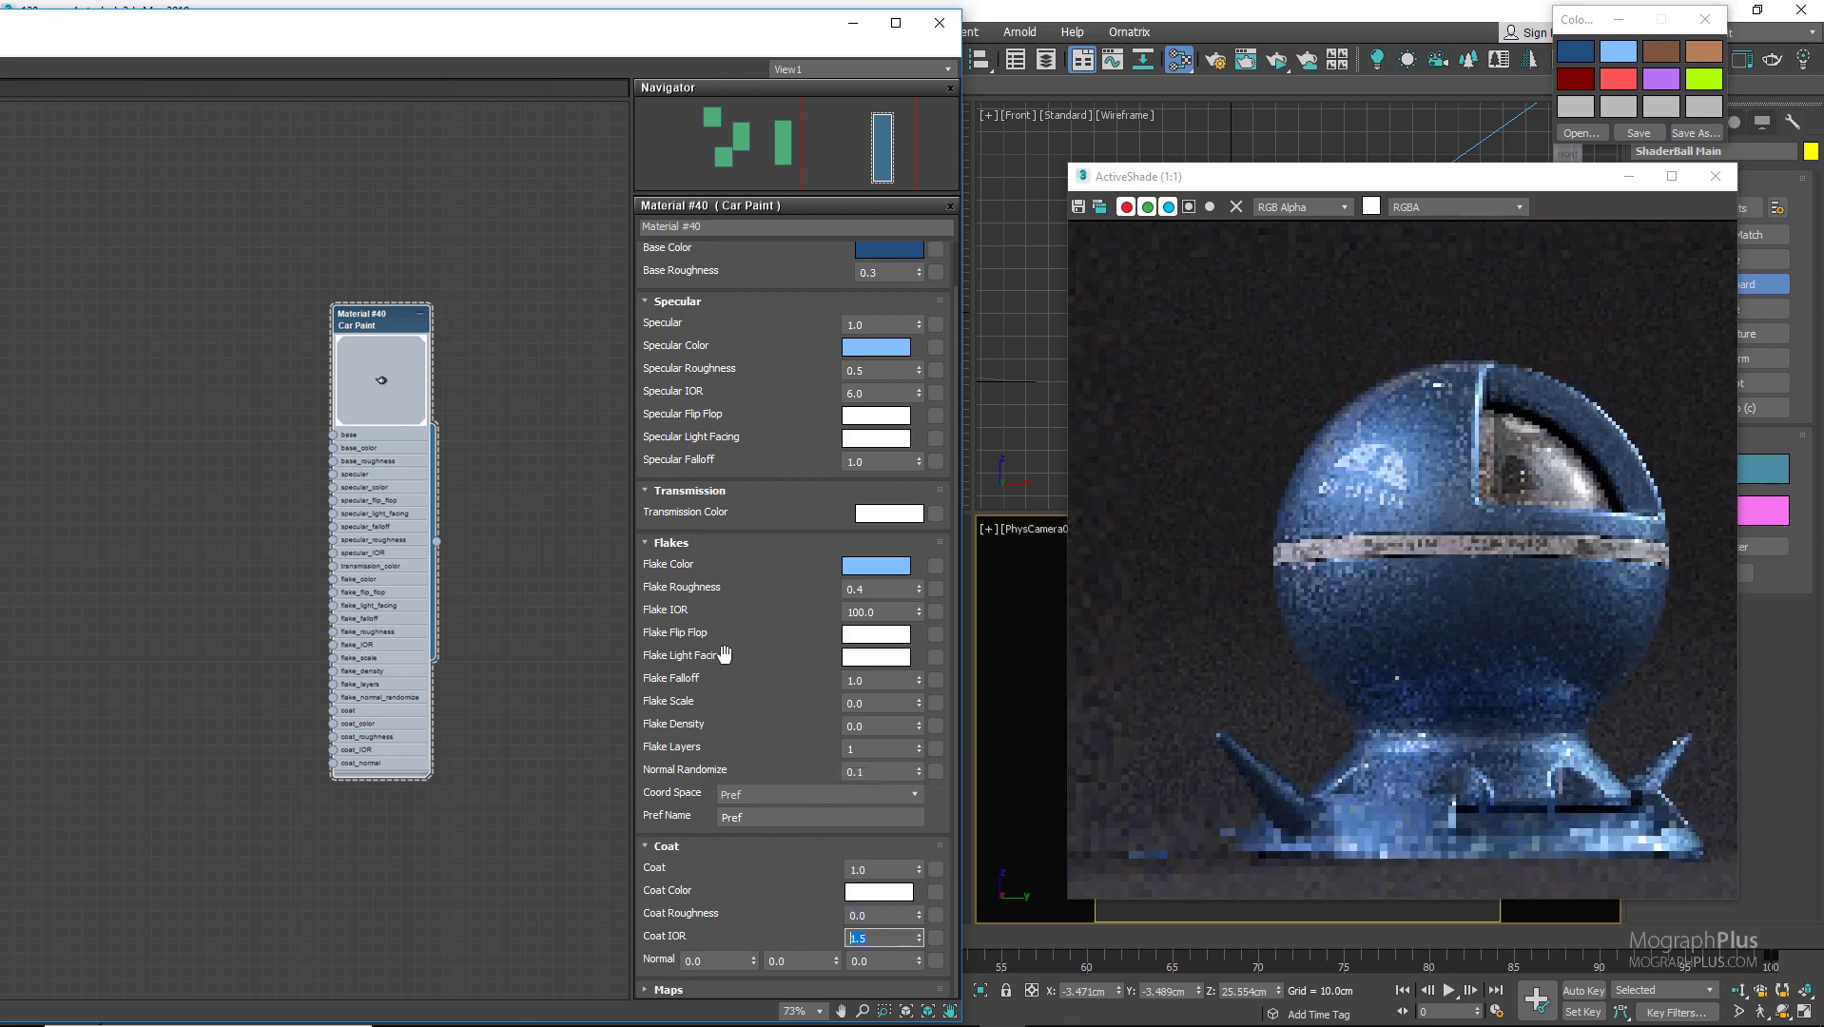
Try a Flake Density of 0.2 on the Car Paint, and reset it to 0
double_click(861, 728)
type("0.")
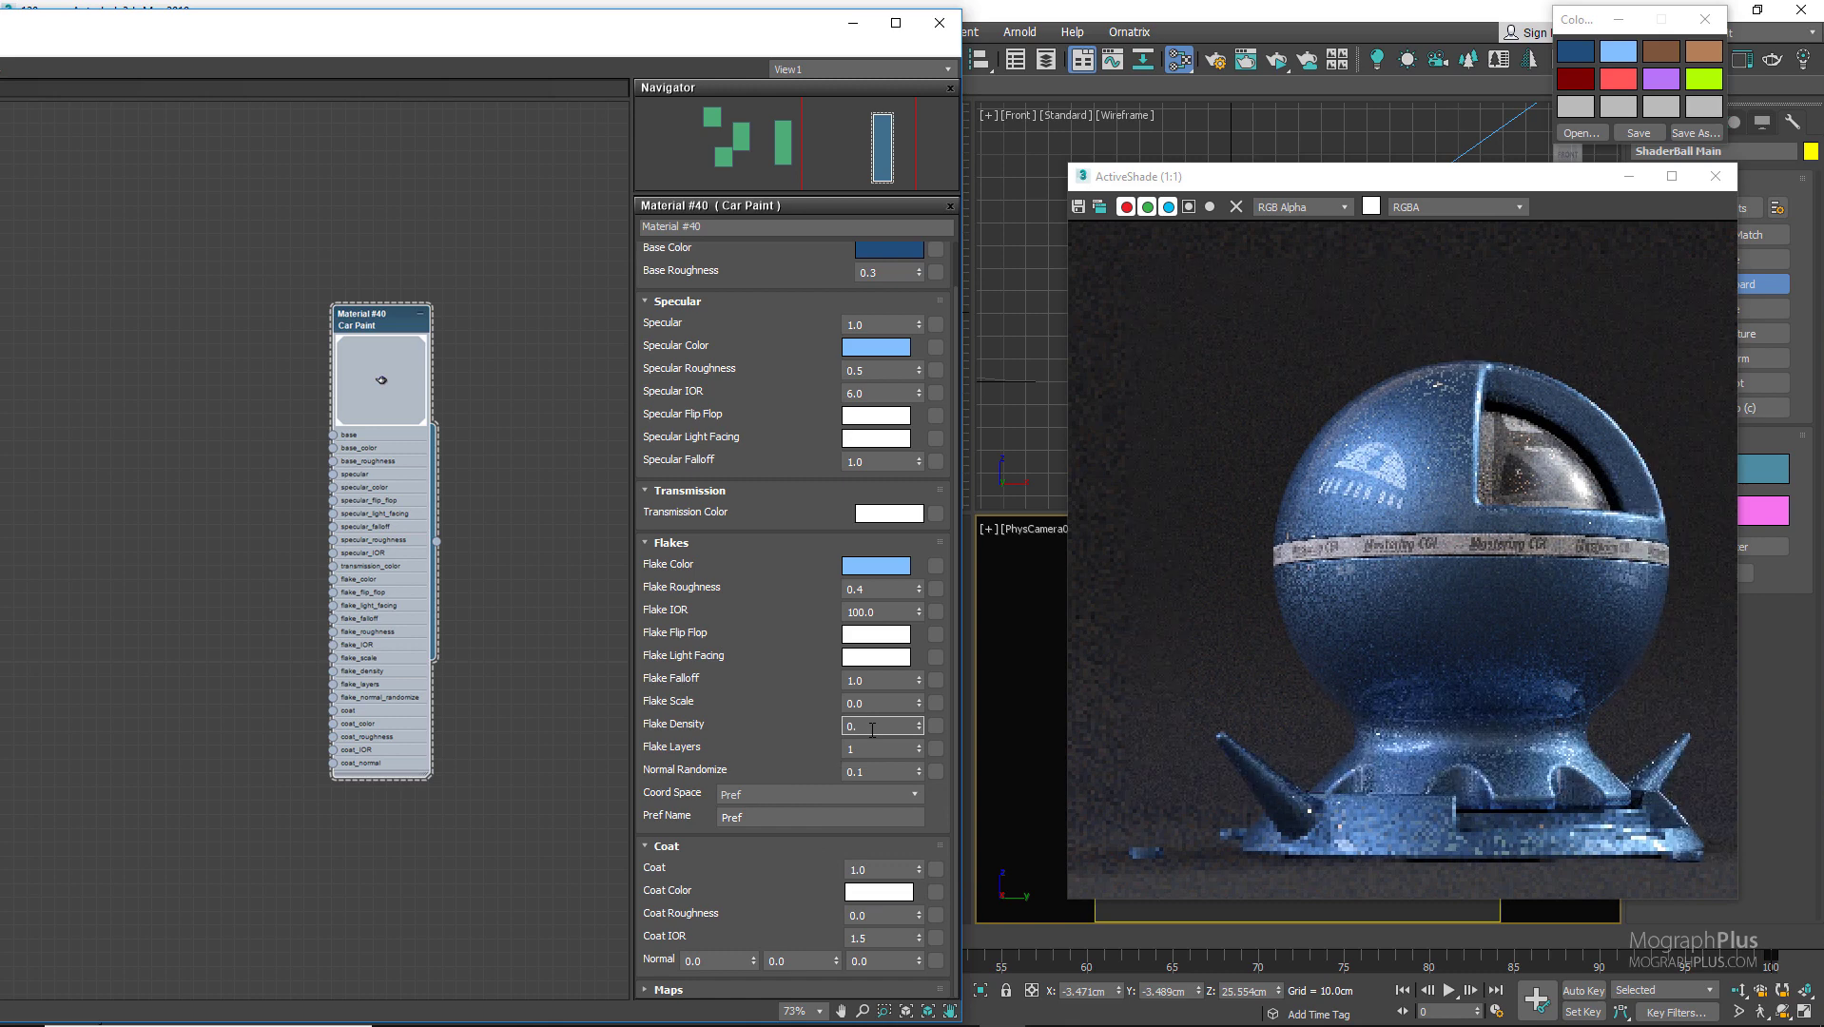
type("2")
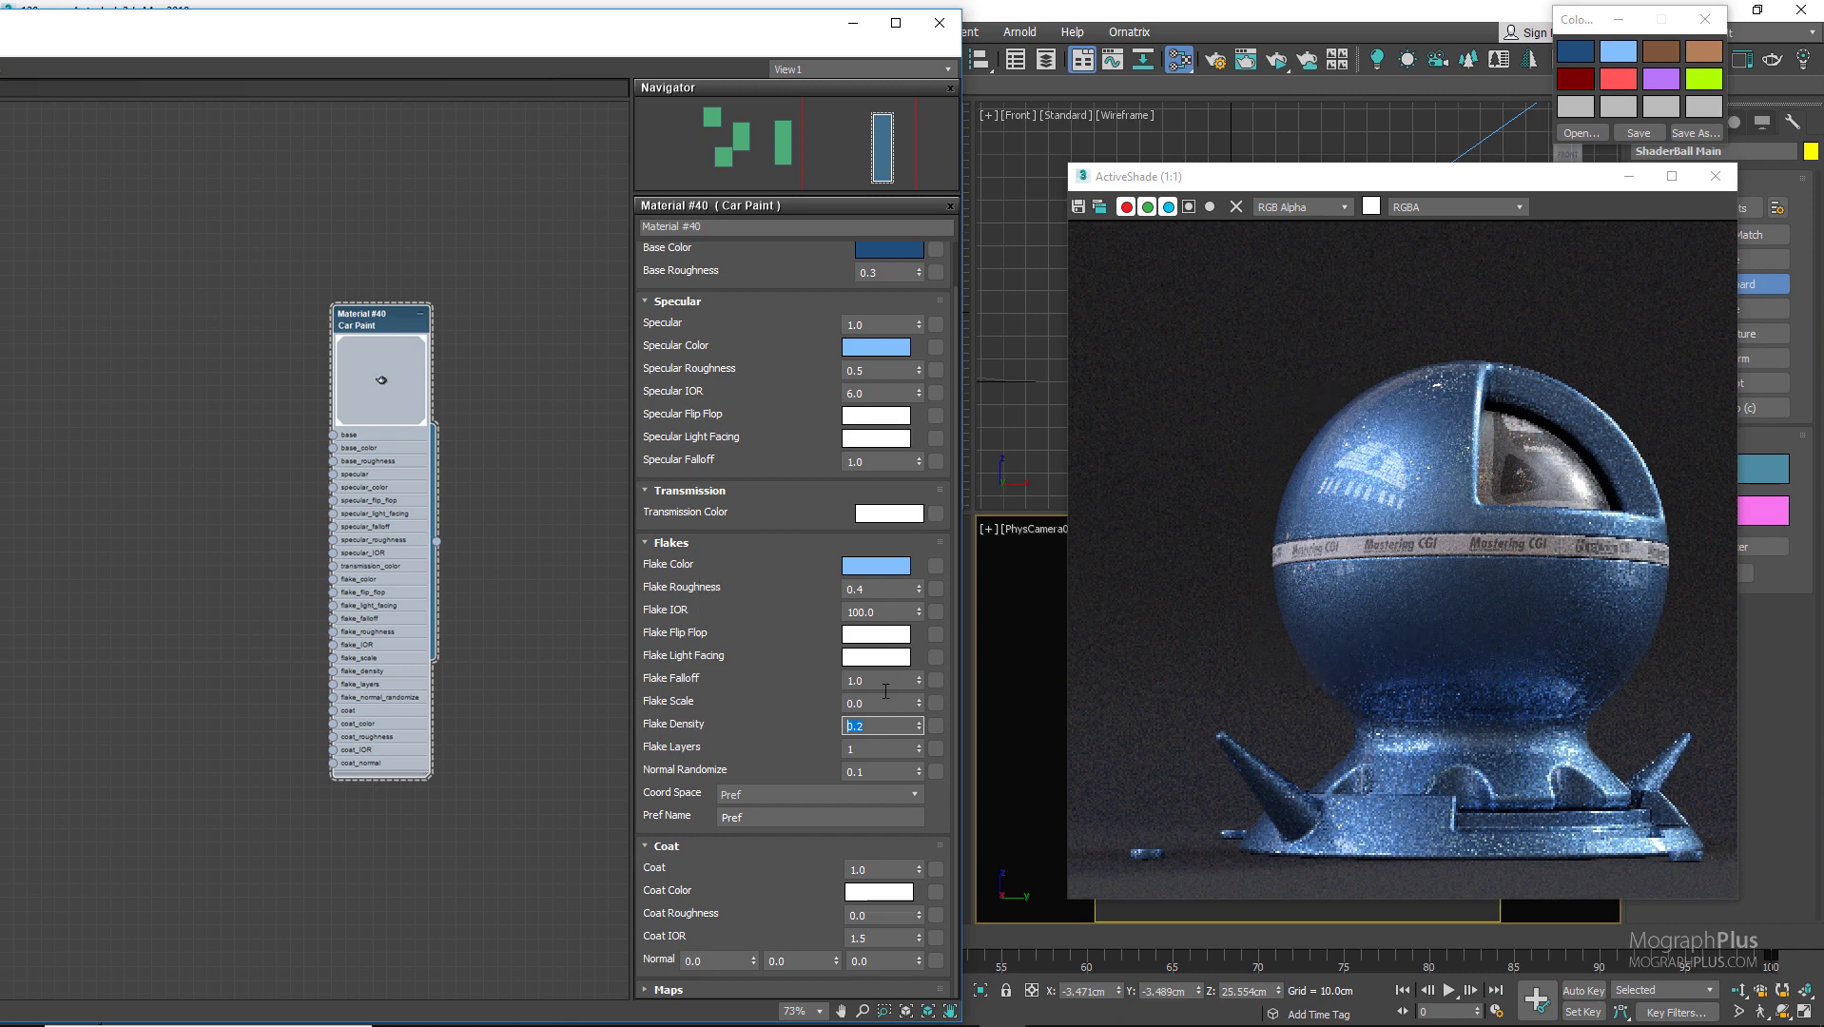
right_click(921, 726)
Add an Arnold Ramp Rgb map to the node view, placed beside the Car Paint material
scroll(728, 666, "up", 1)
left_click_drag(357, 323, 452, 326)
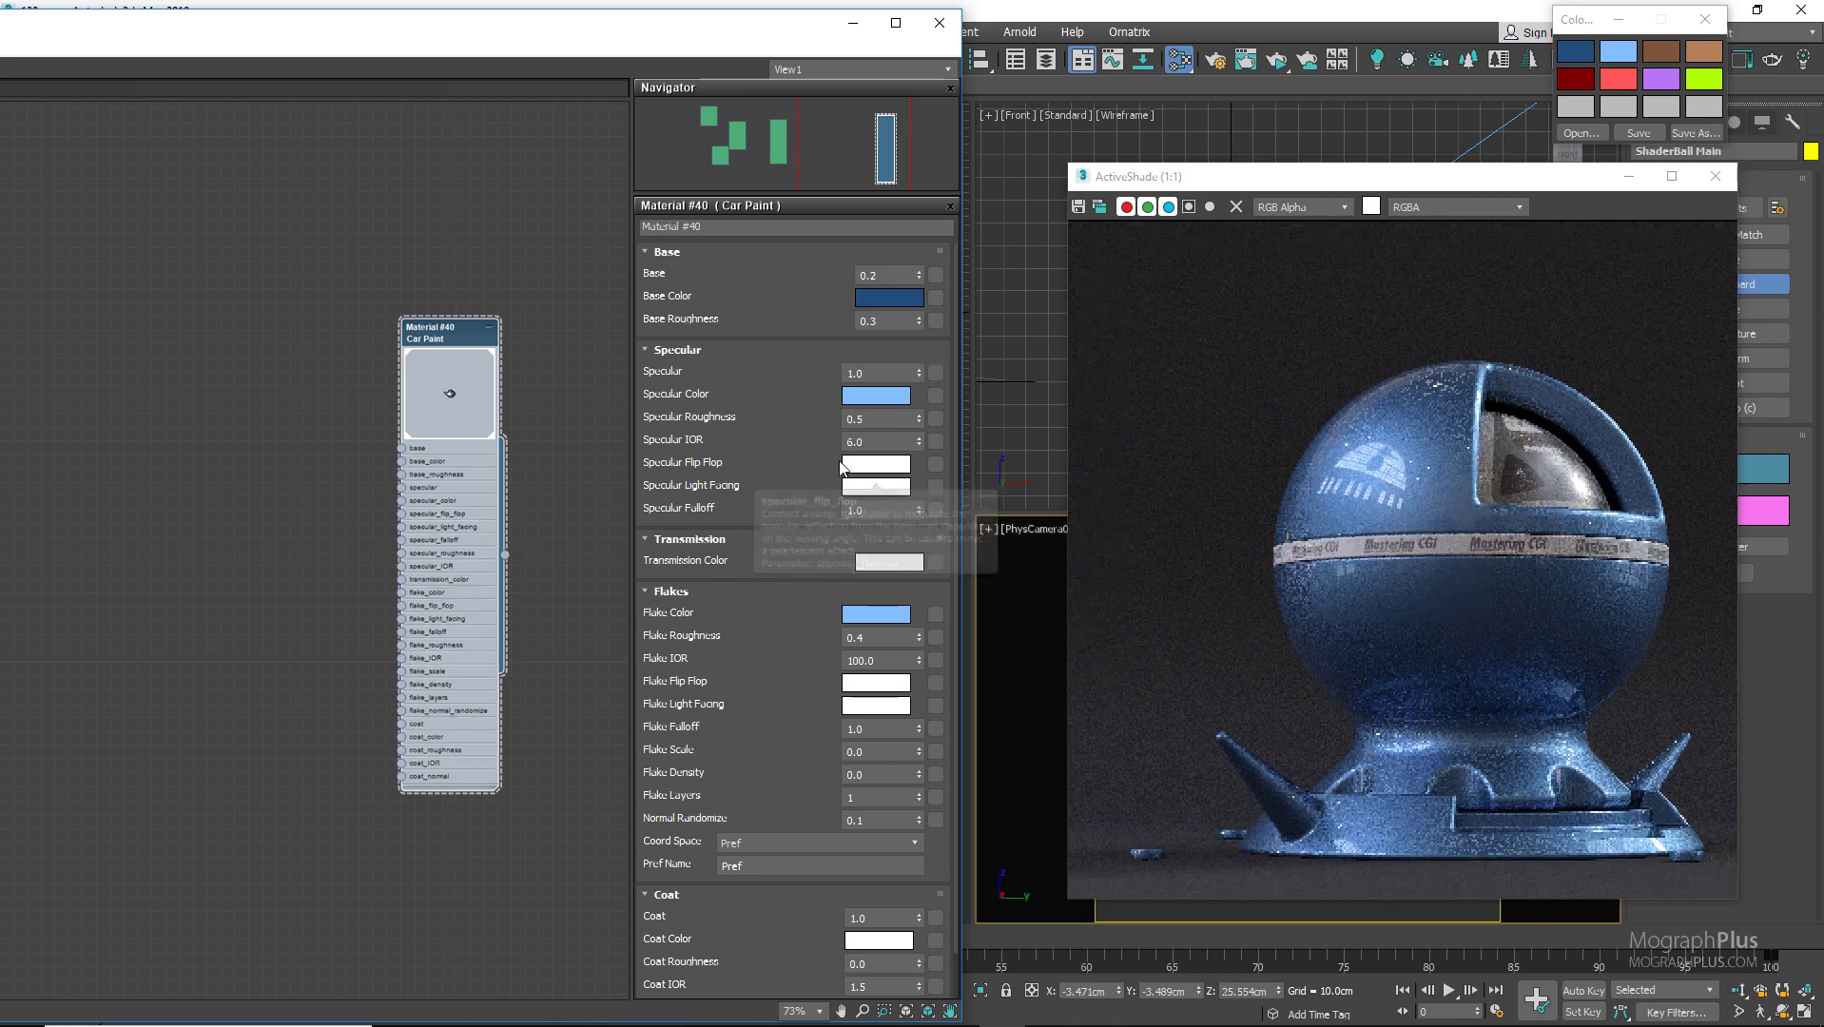
middle_click_drag(346, 380, 375, 393)
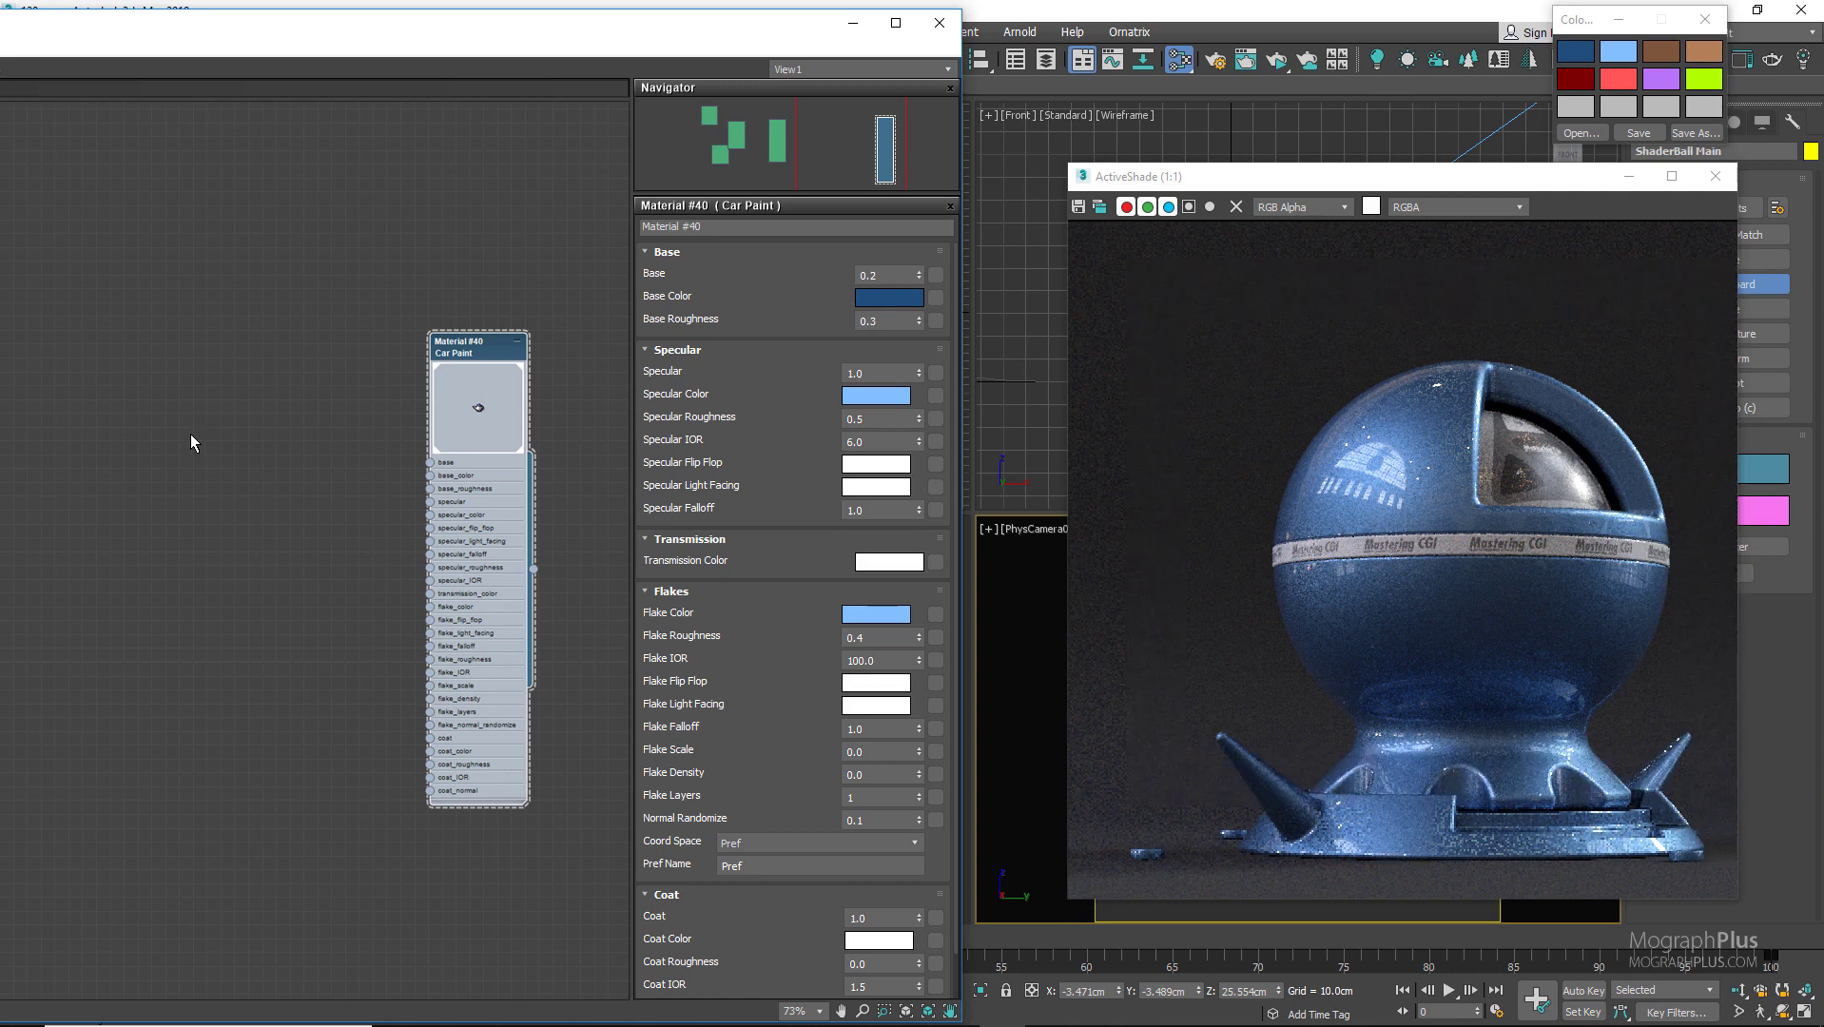
right_click(191, 436)
mouse_move(241, 467)
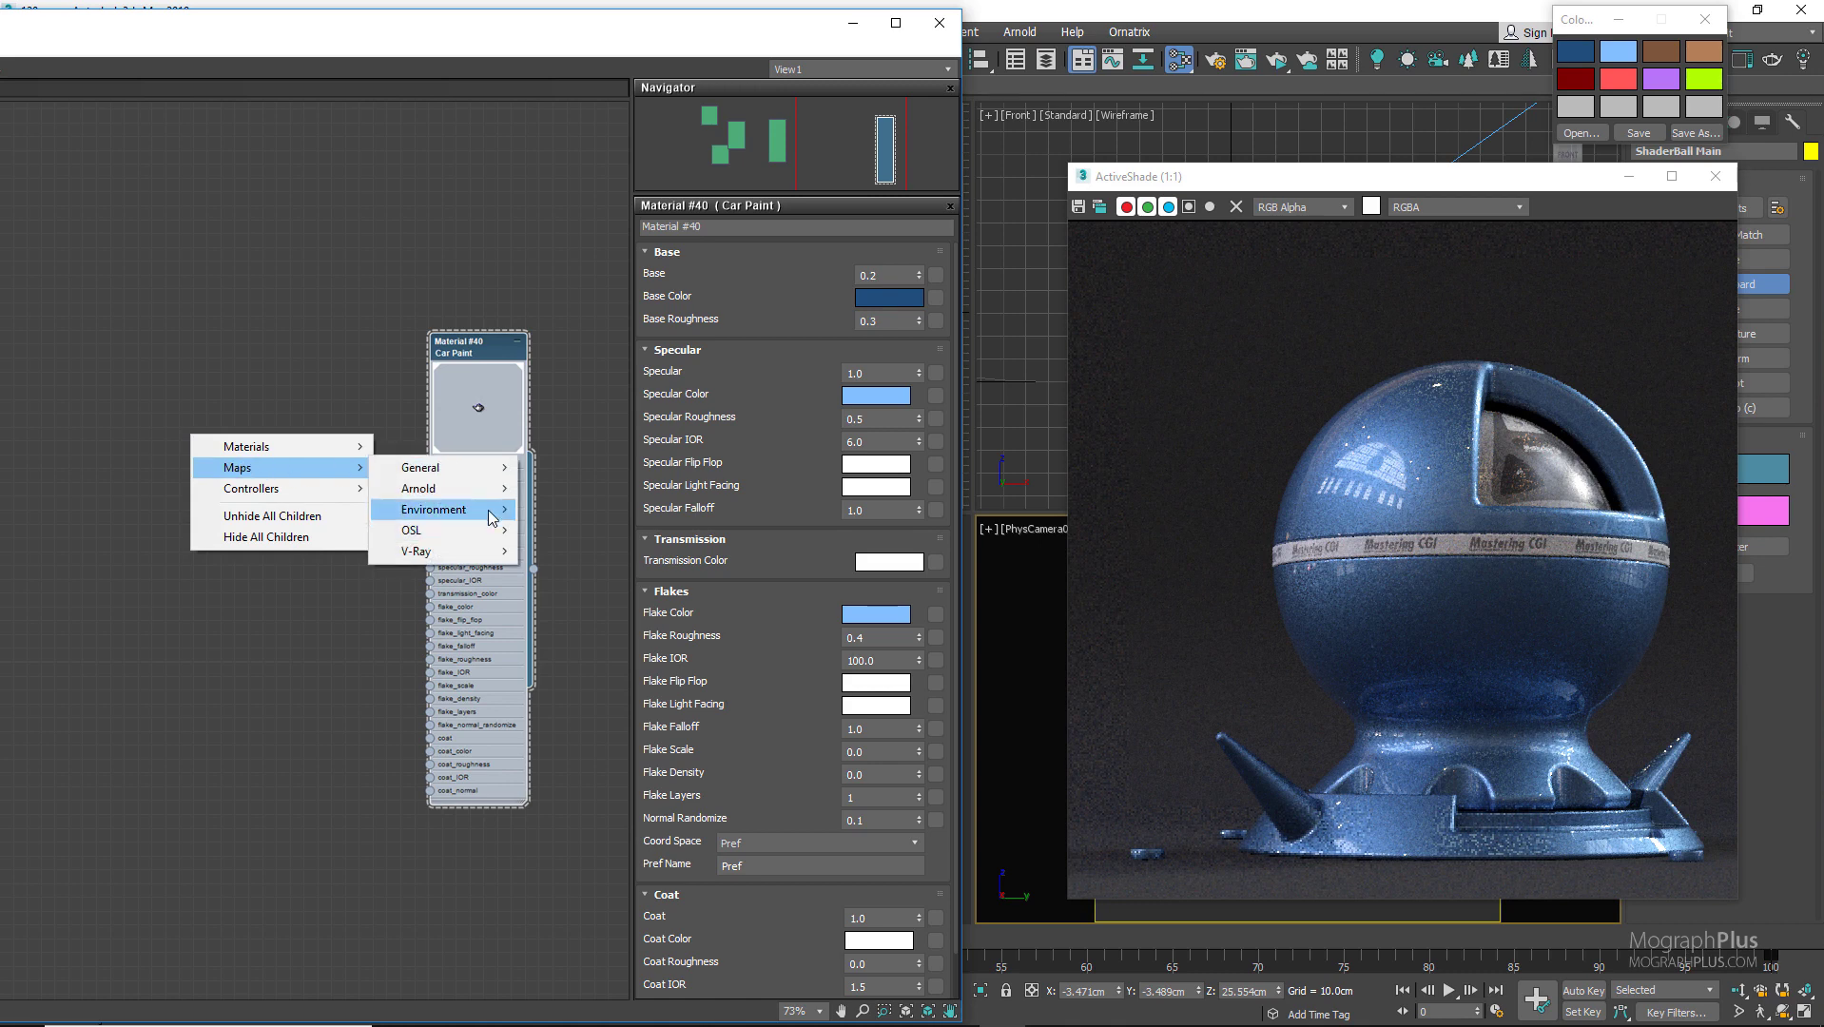
mouse_move(490, 488)
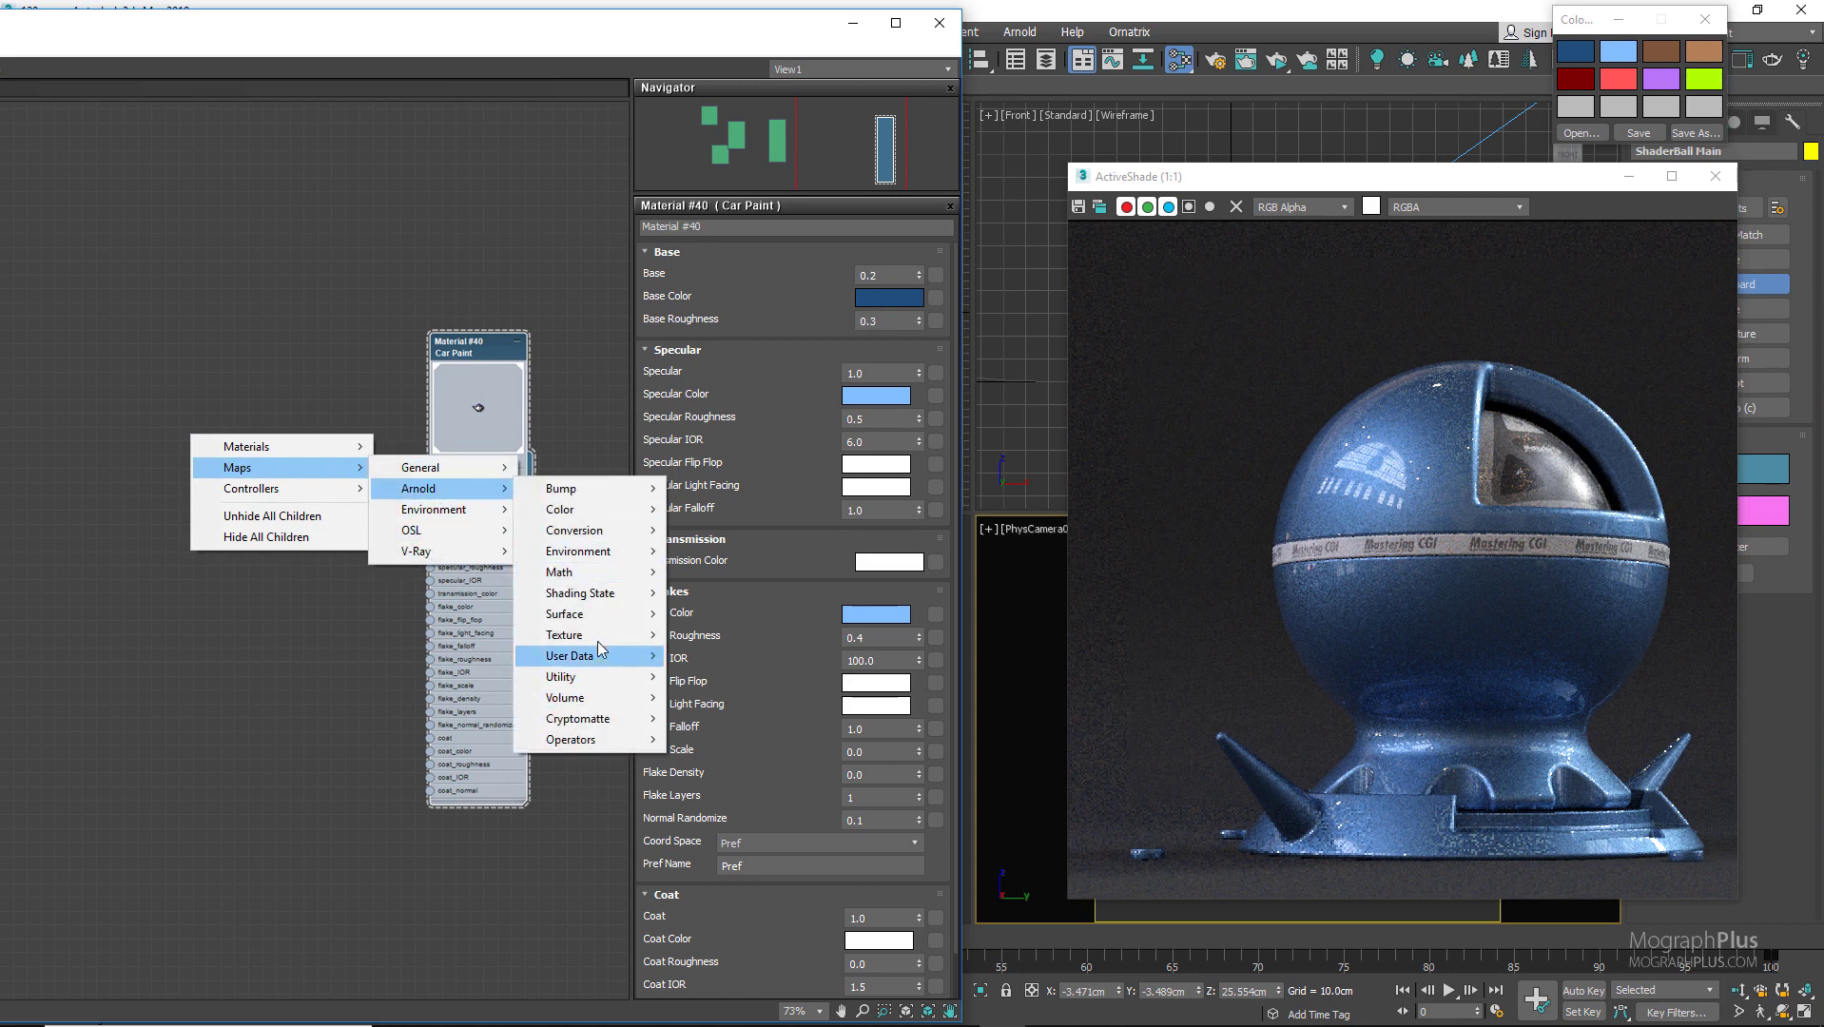
mouse_move(600, 656)
left_click(723, 786)
left_click_drag(201, 445, 255, 499)
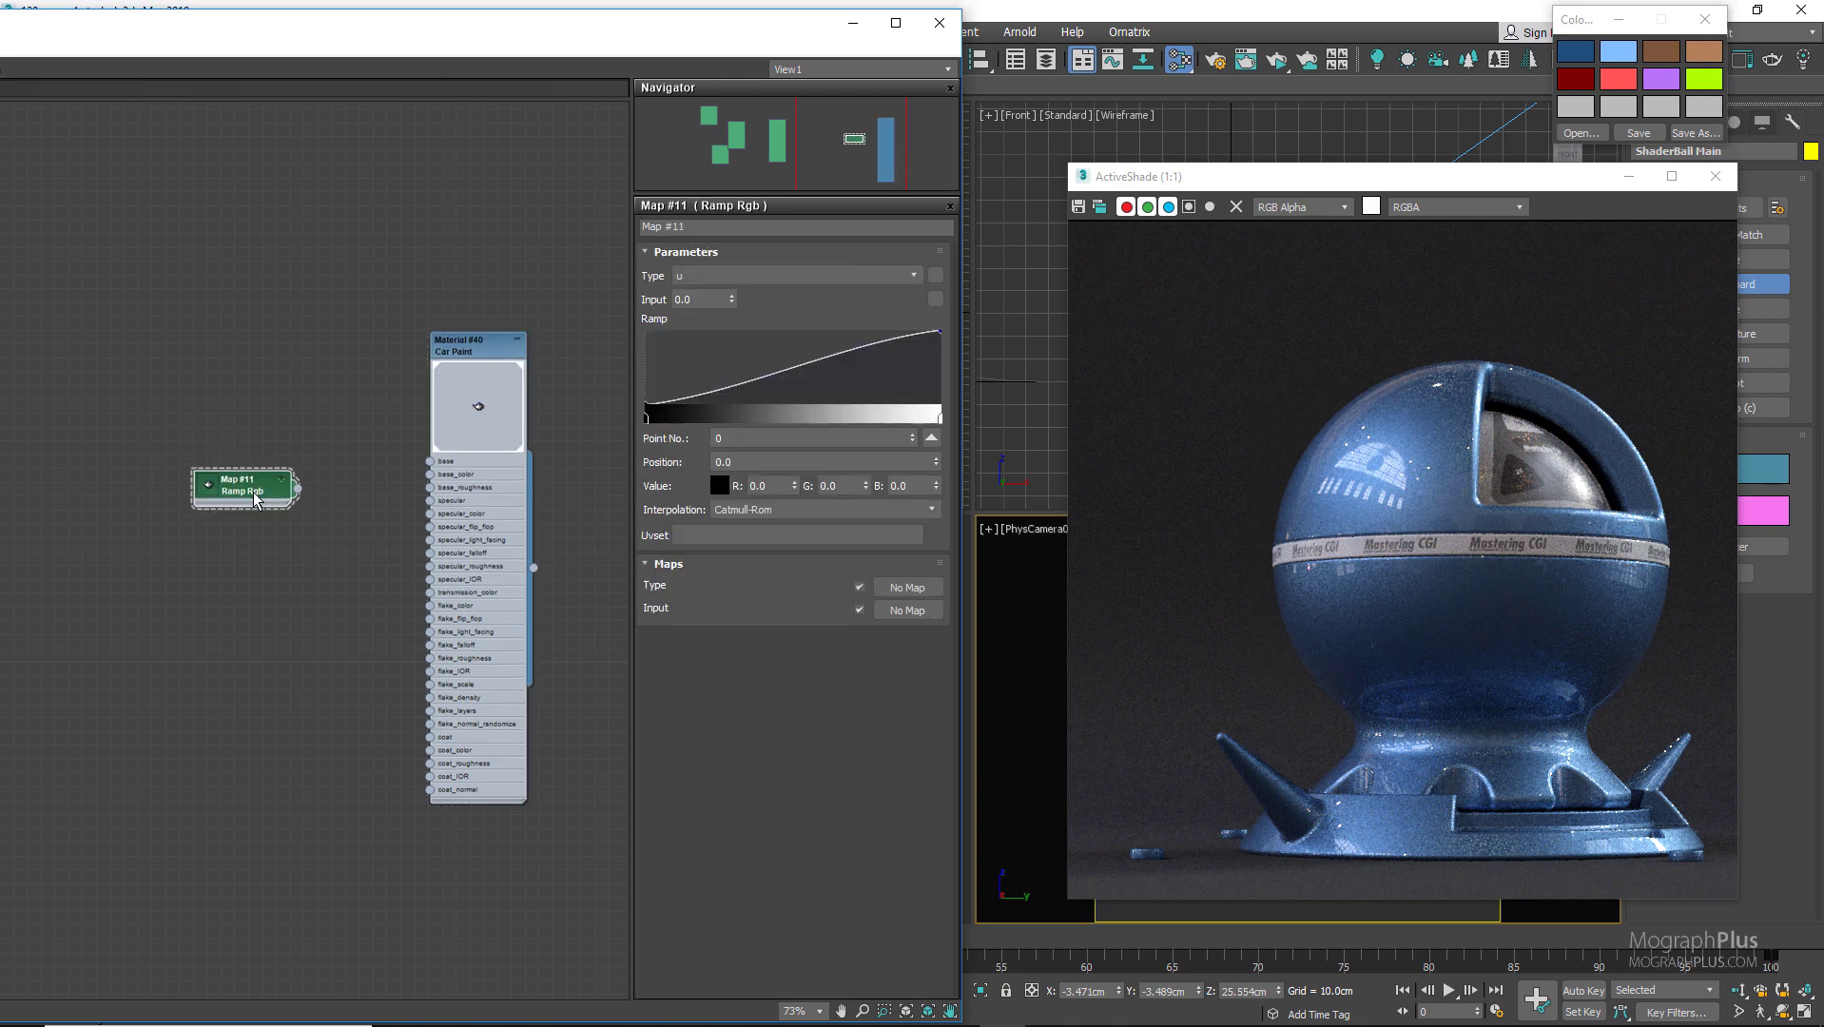
Connect the Ramp Rgb output to the Car Paint's specular_flip_flop input
scroll(255, 500, "up", 1)
scroll(298, 493, "up", 2)
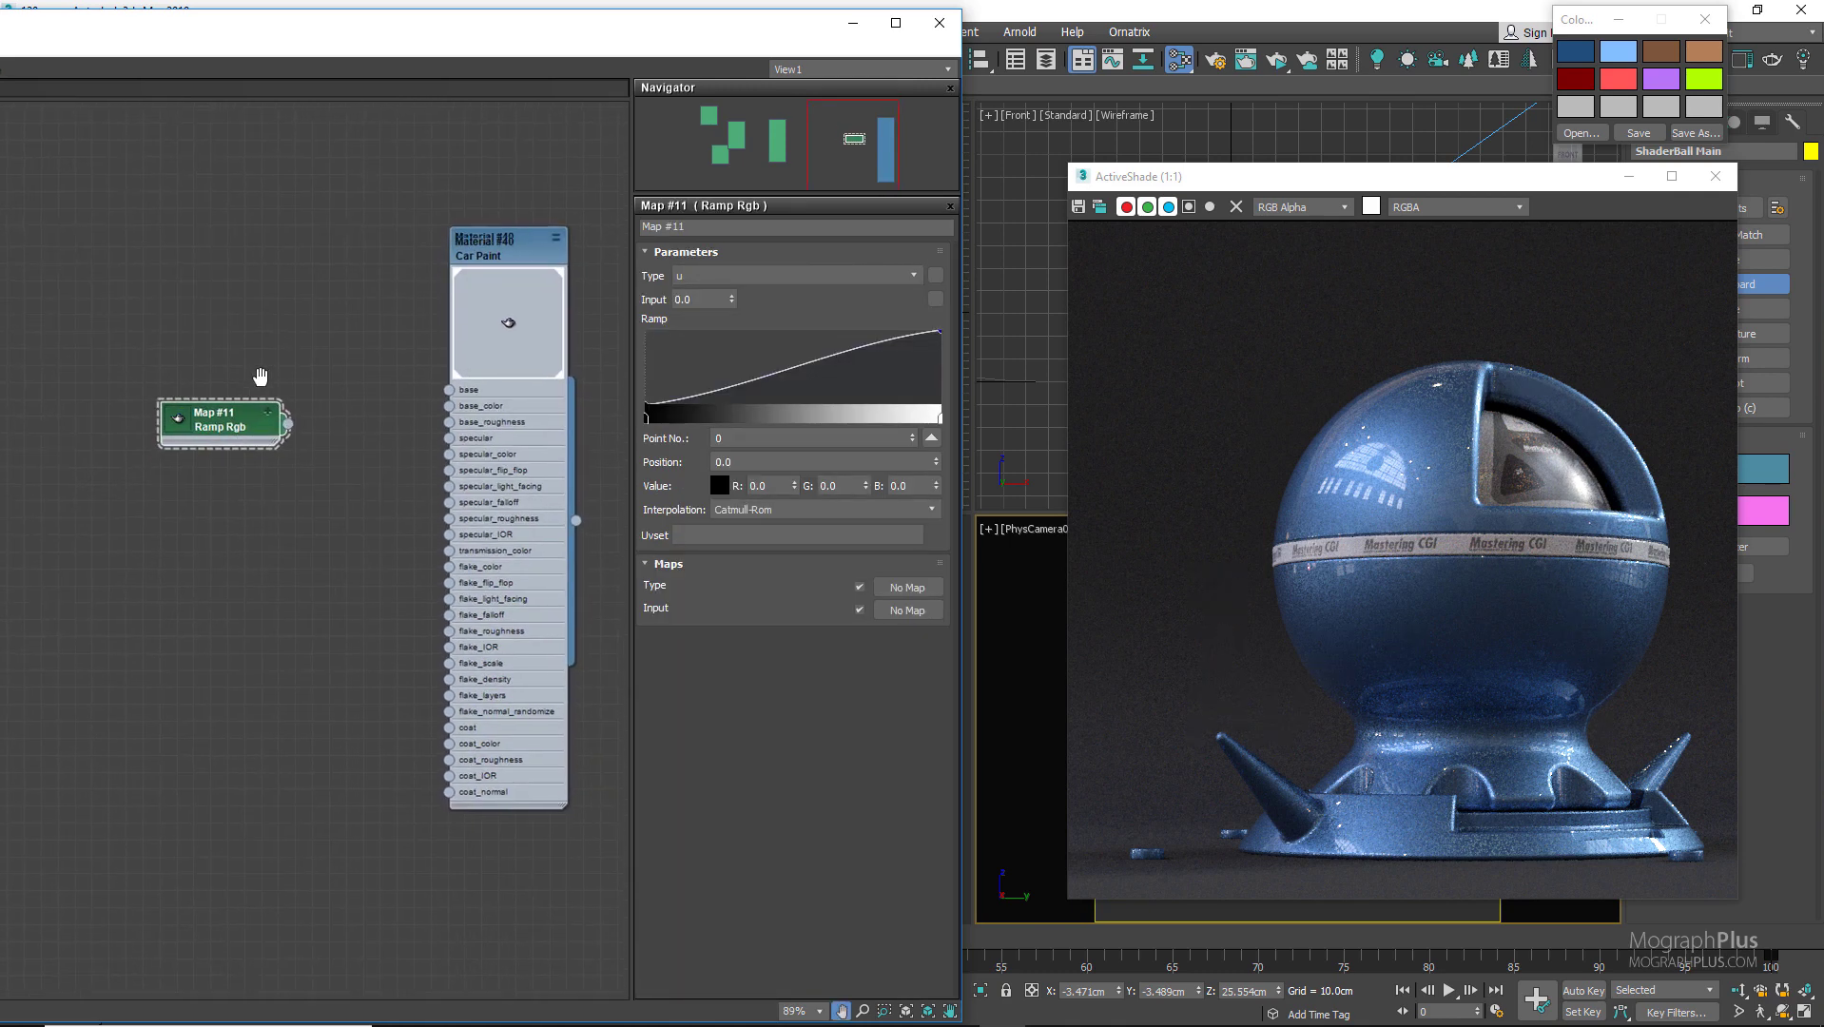
middle_click_drag(317, 407, 170, 445)
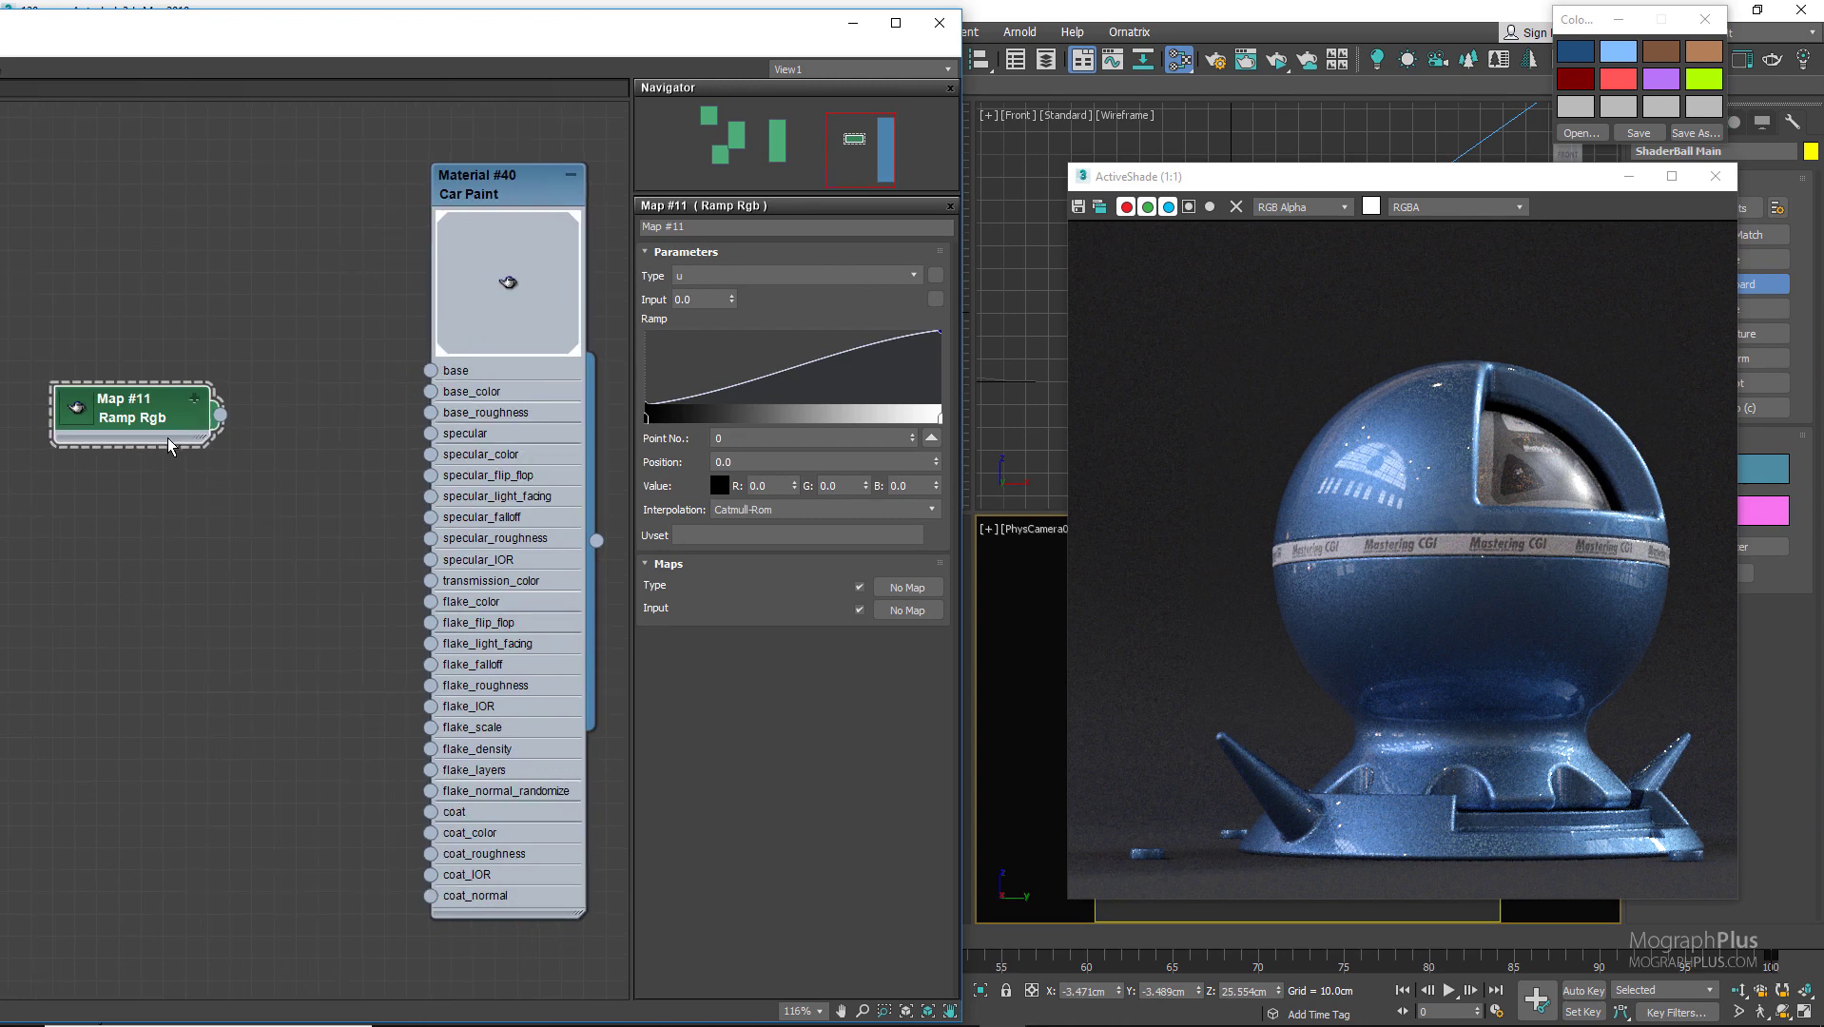
left_click_drag(276, 521, 427, 490)
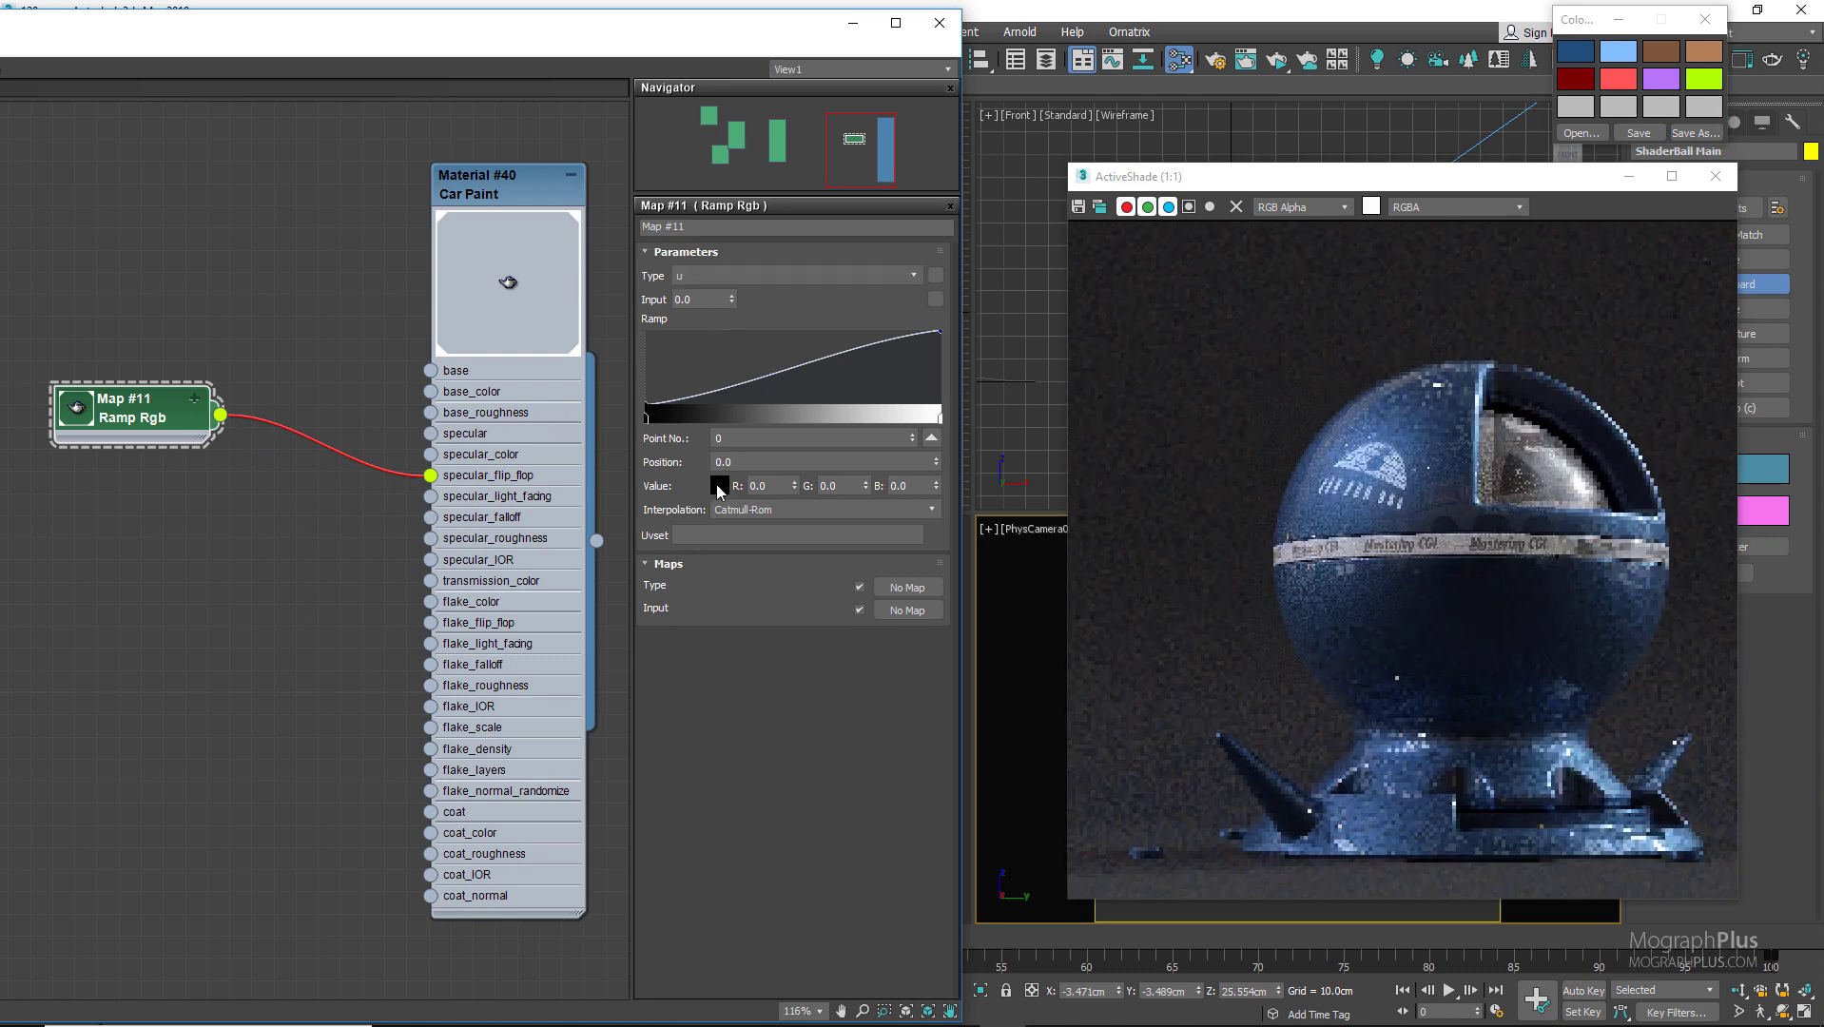
Color the ramp's start point pure red (255, 0, 0) and its end point yellow (R 1.0, G 0.882, B 0.0)
left_click(719, 485)
type("255")
key("Return")
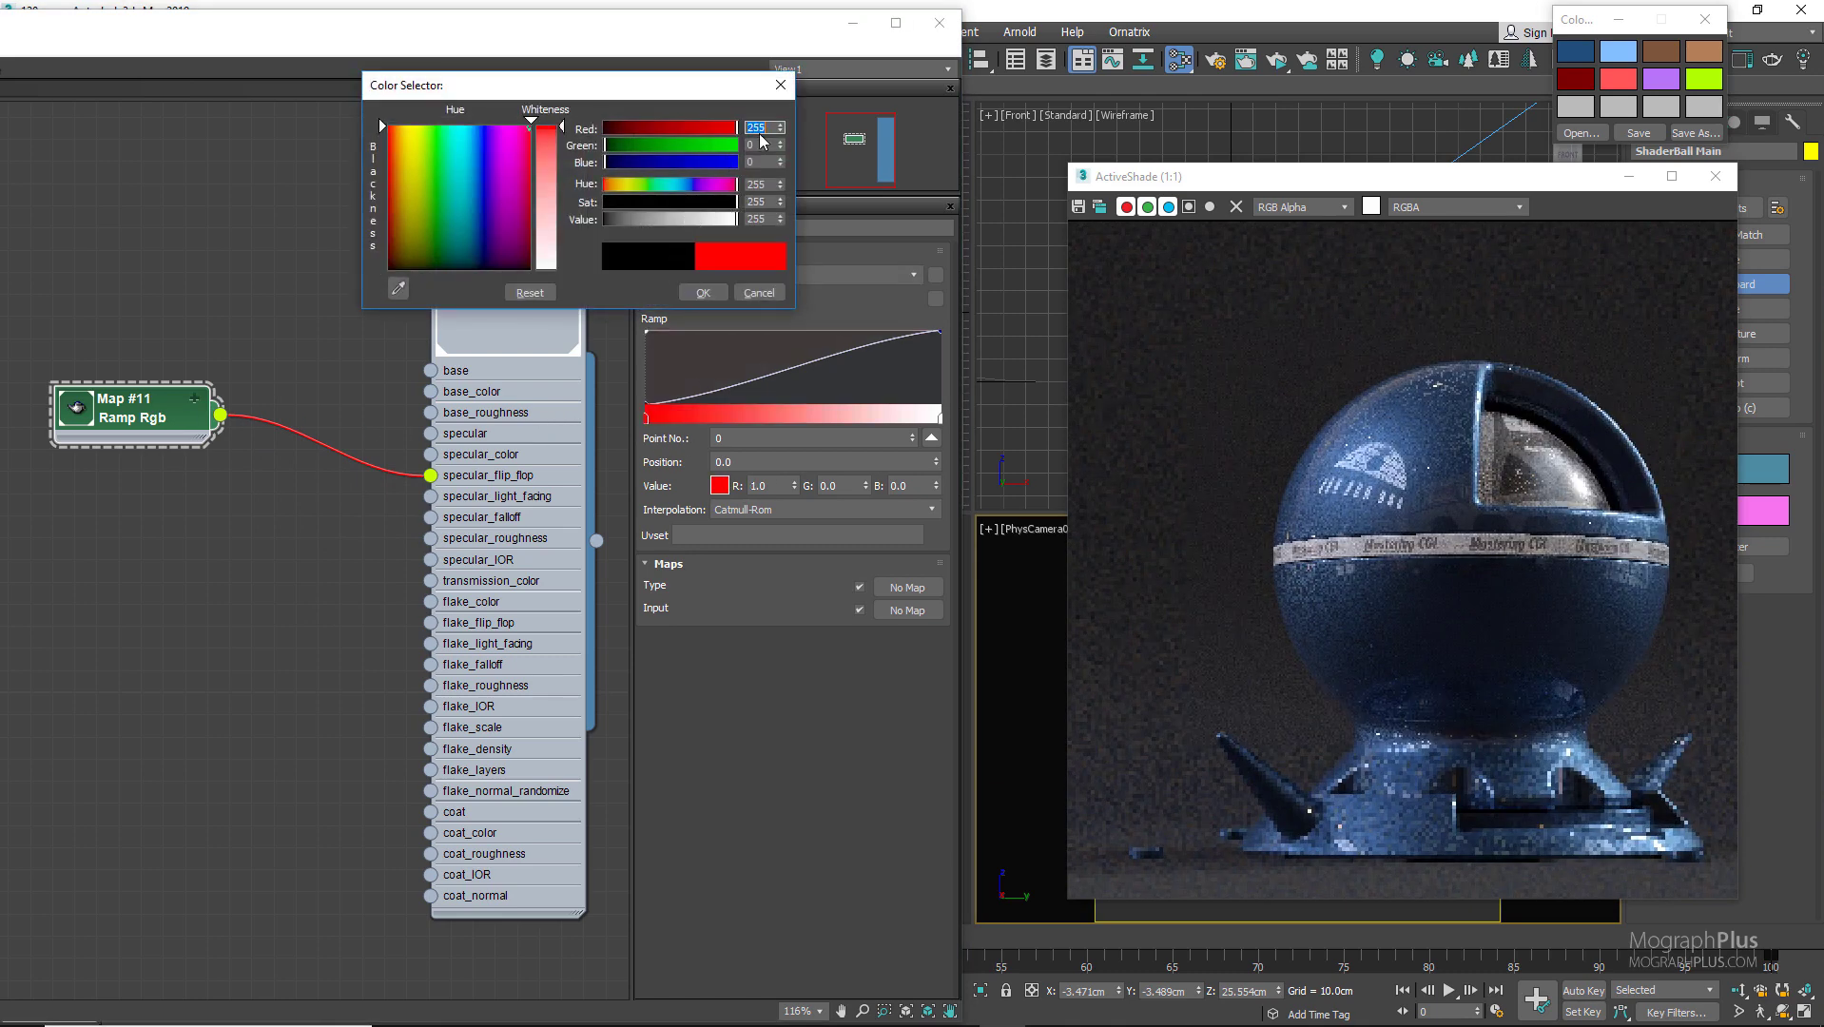
left_click(706, 293)
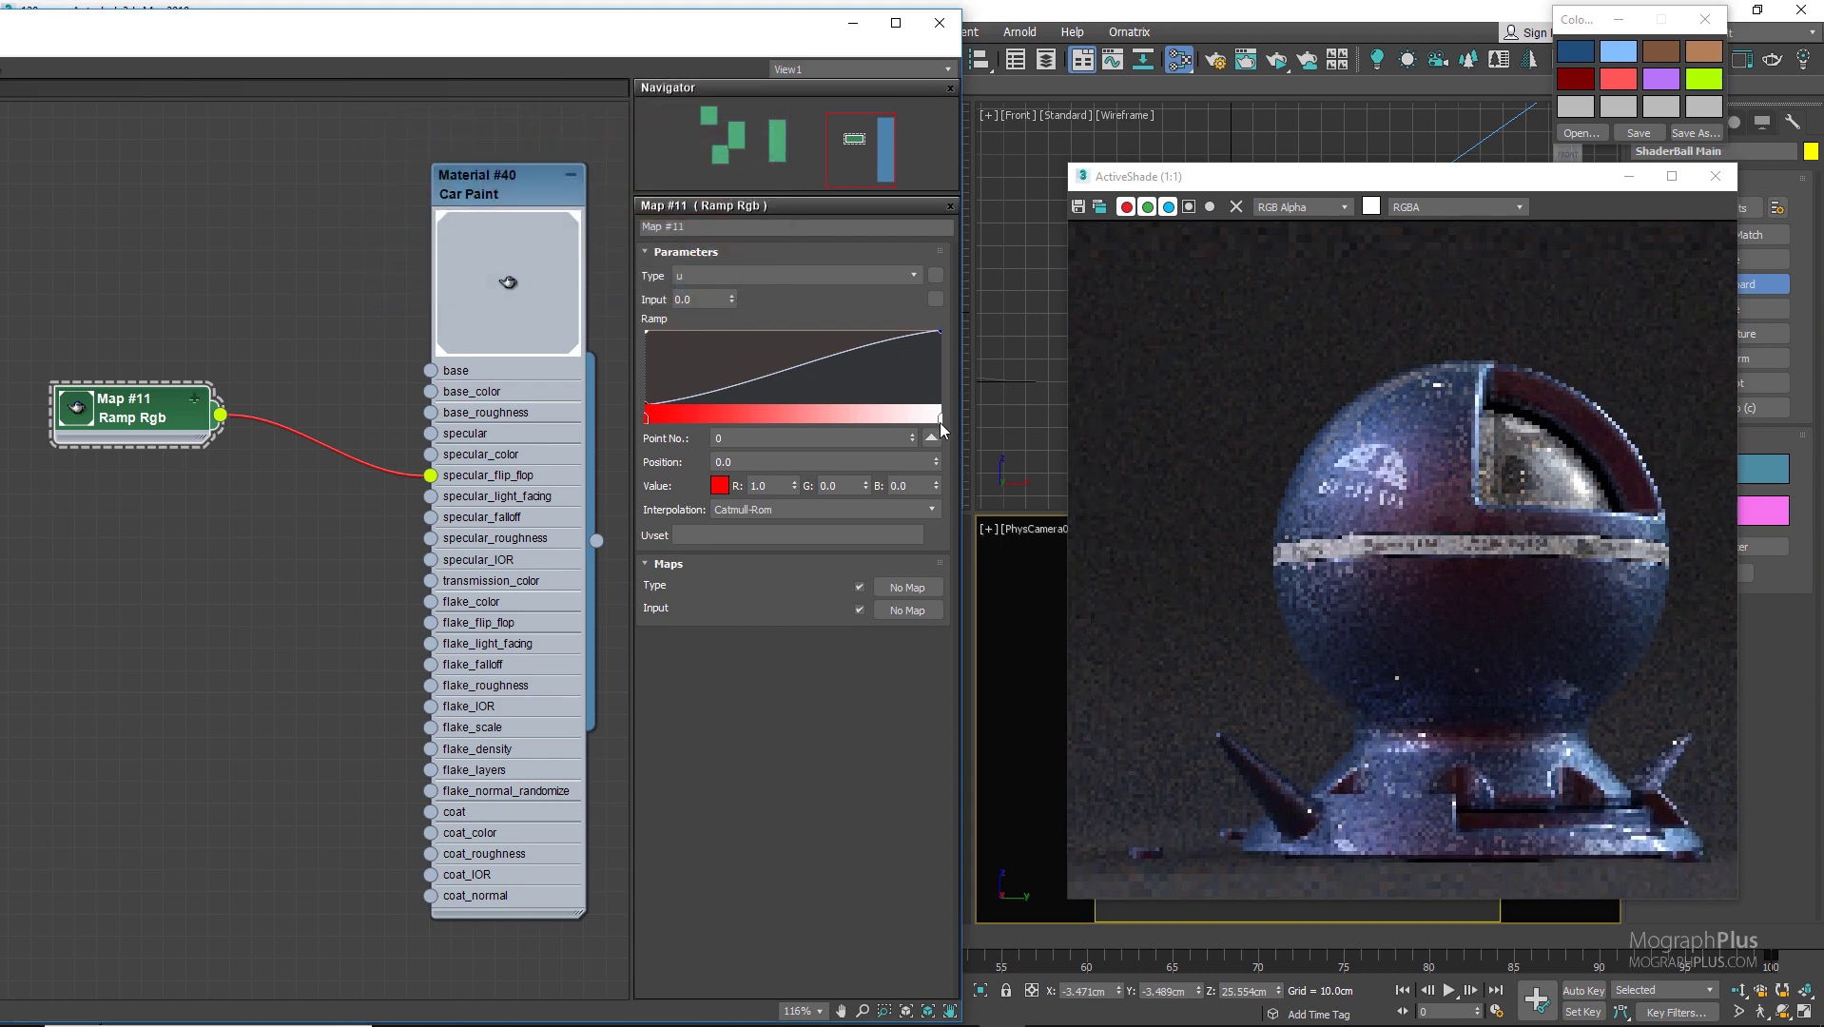
left_click(939, 428)
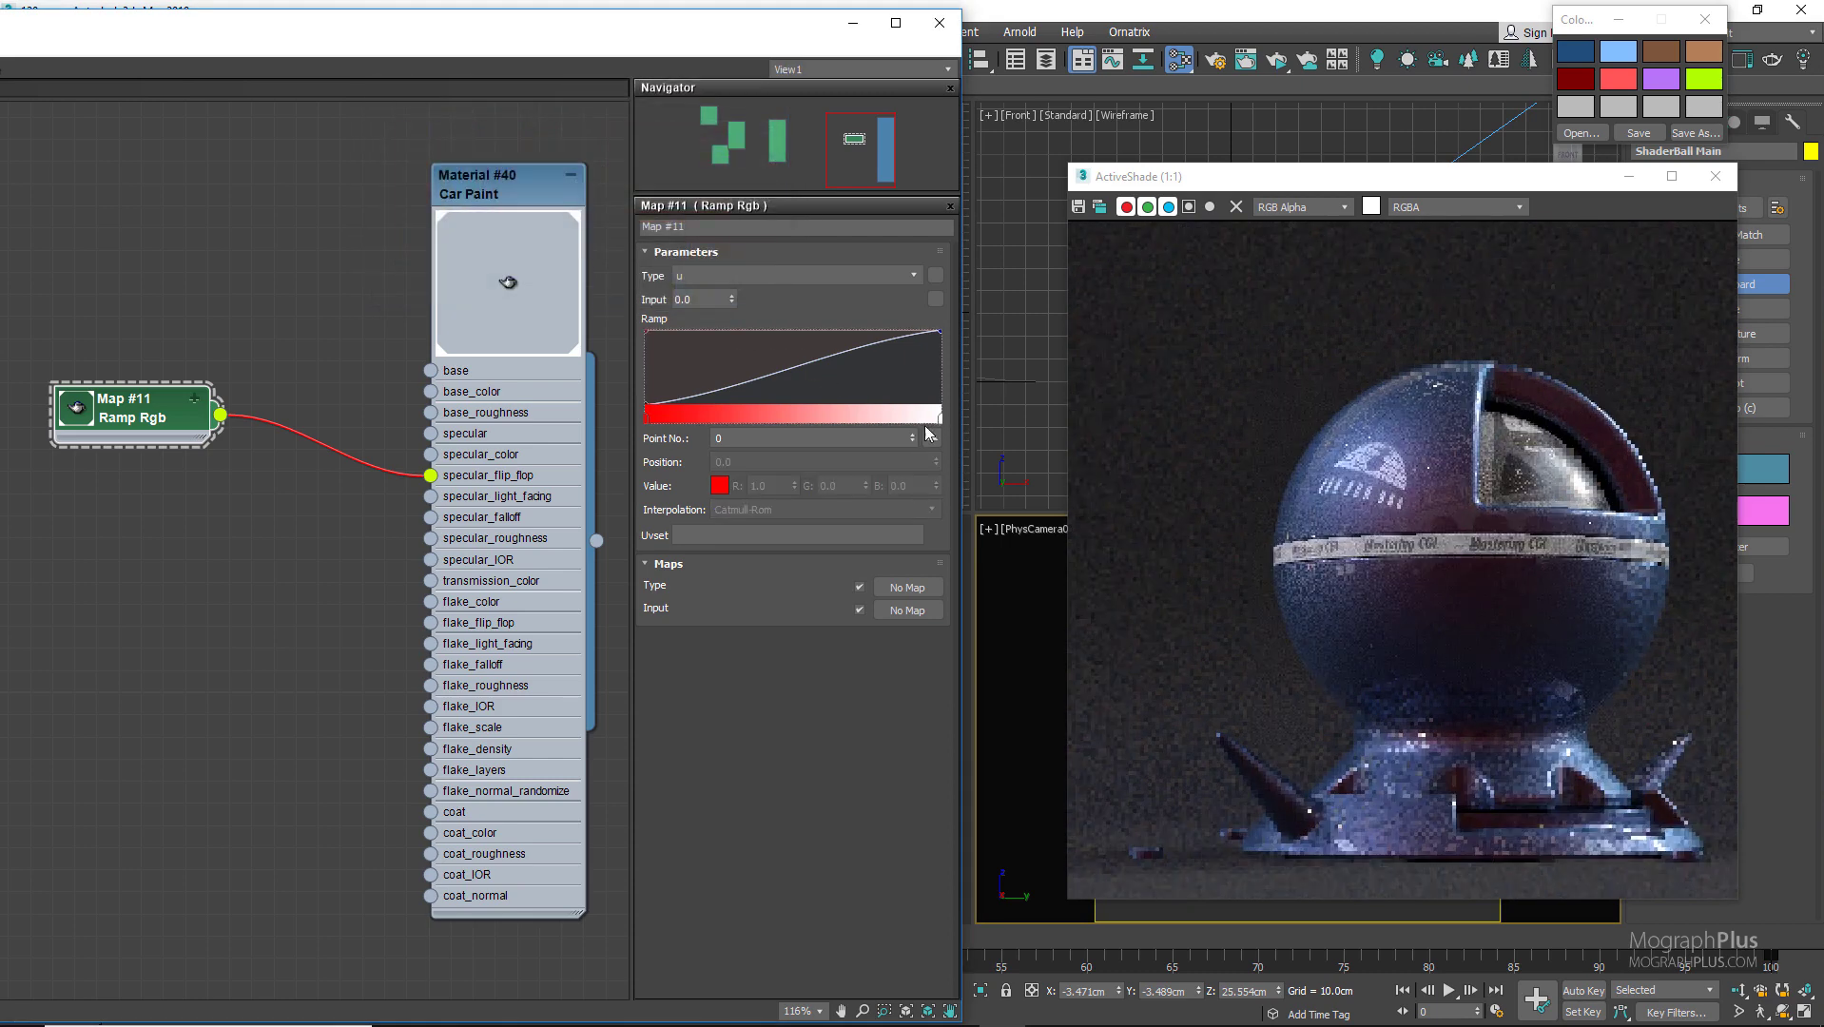
left_click(720, 486)
left_click_drag(615, 162, 601, 162)
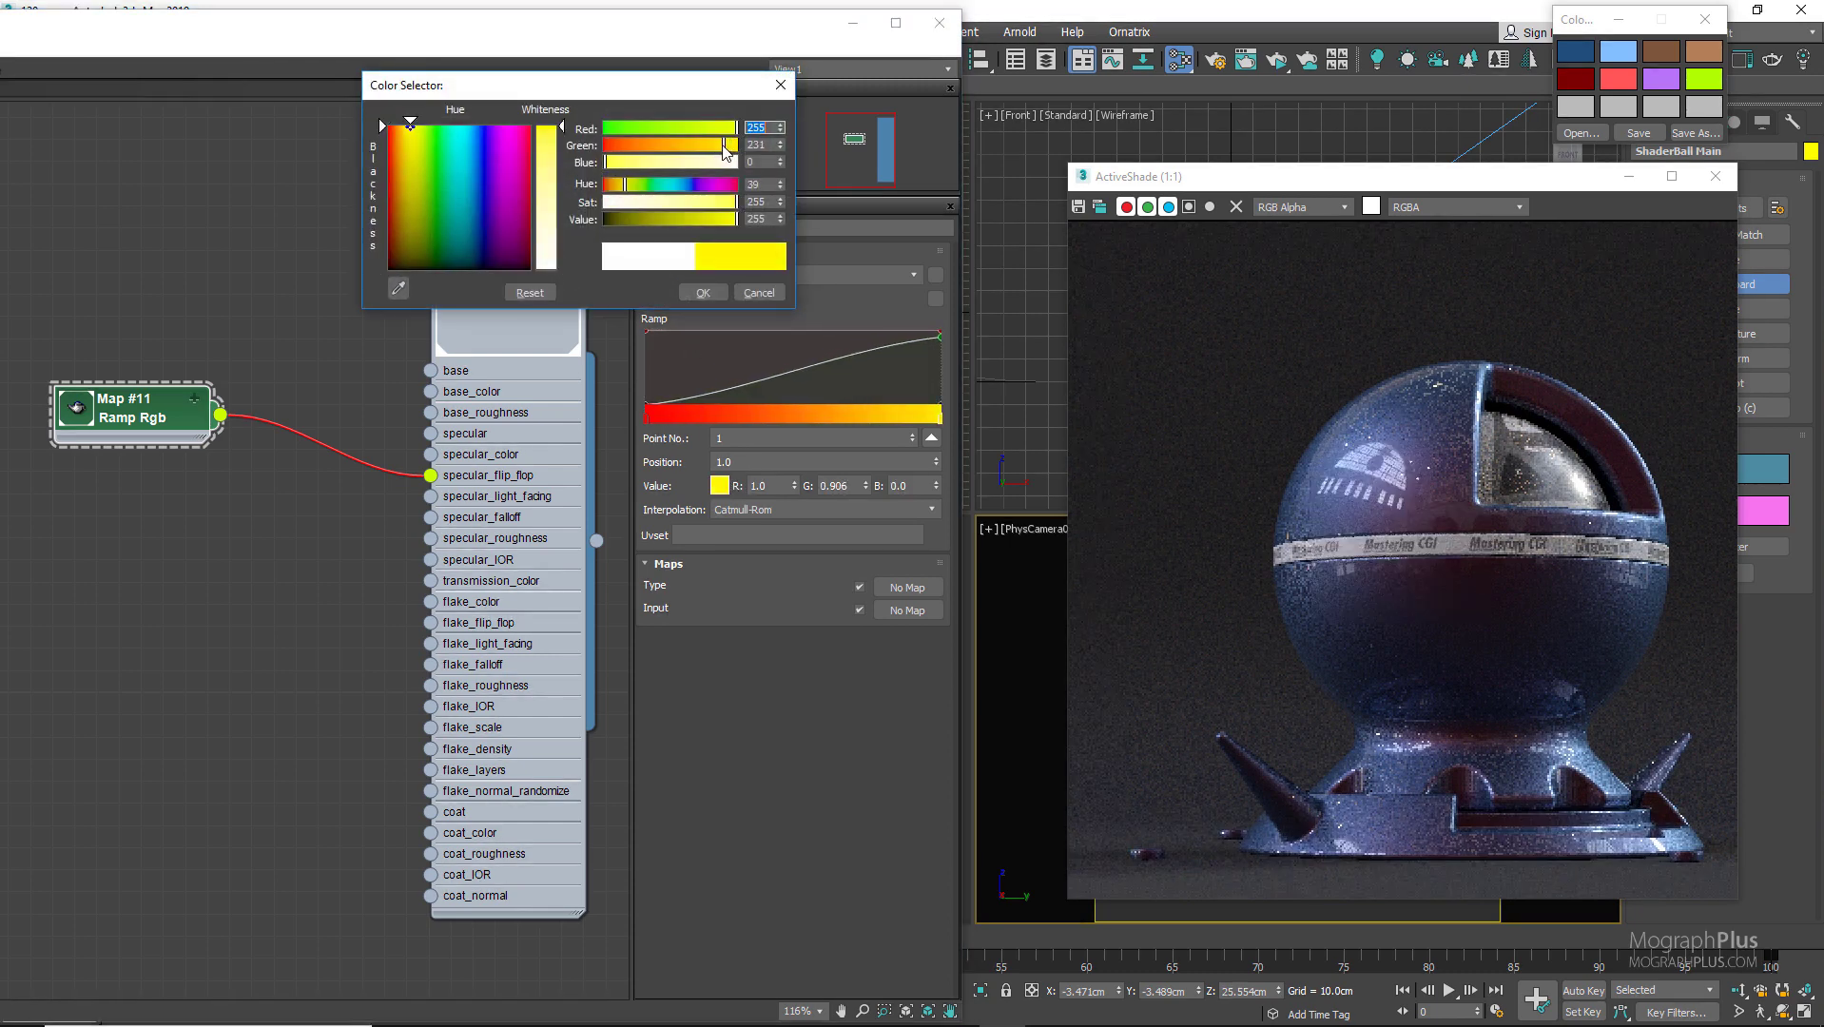
left_click(703, 292)
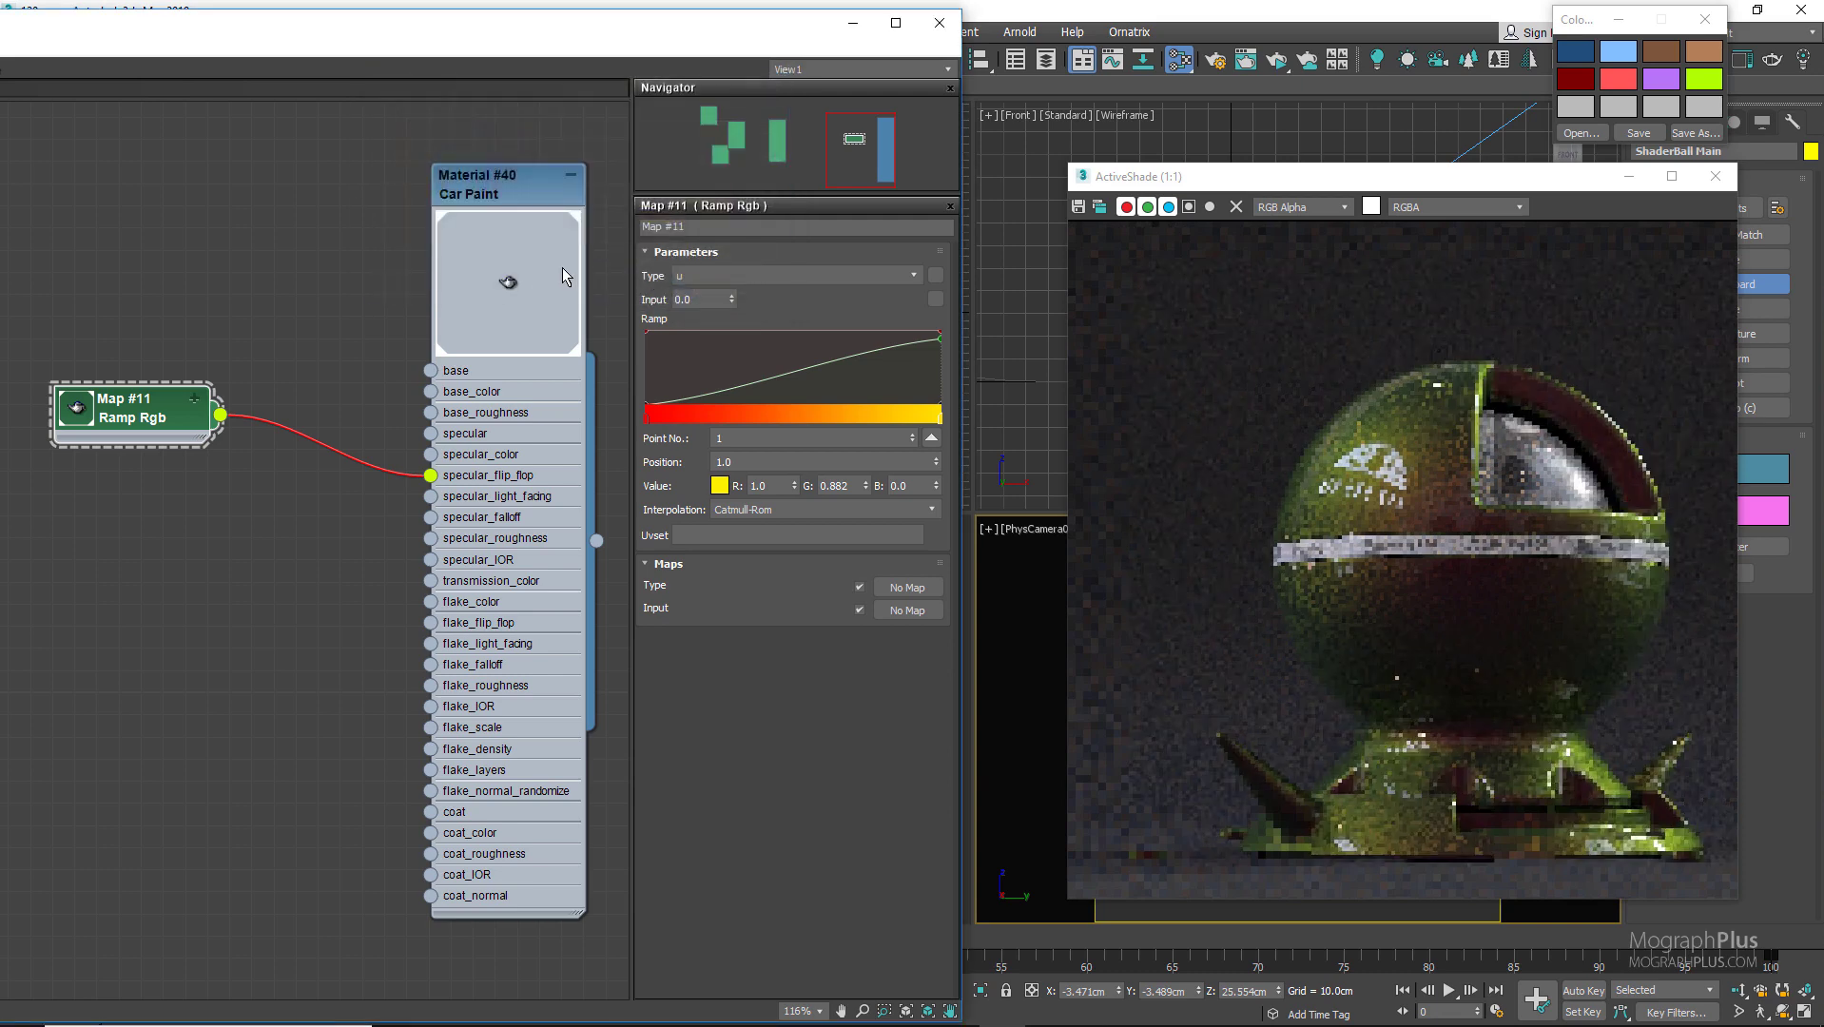
Change the Car Paint's Specular Color to white
double_click(455, 206)
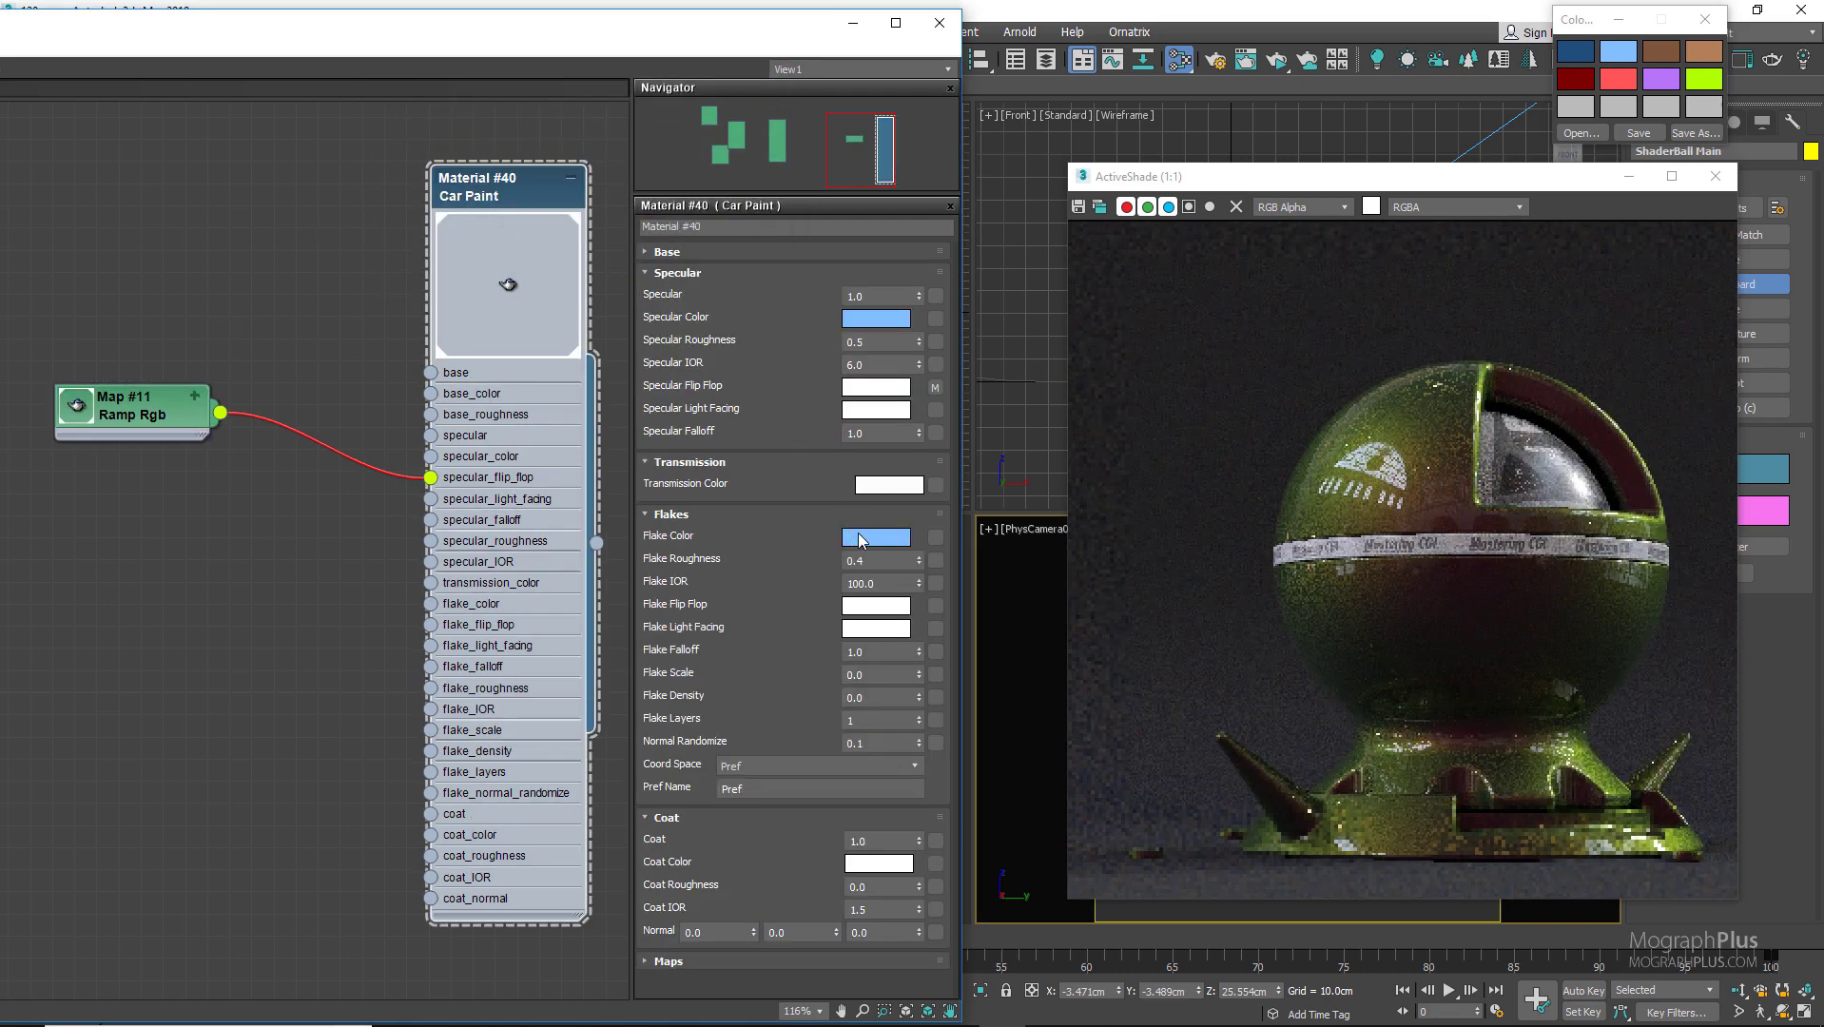
left_click(861, 538)
left_click(758, 294)
left_click(861, 319)
left_click_drag(642, 217, 602, 216)
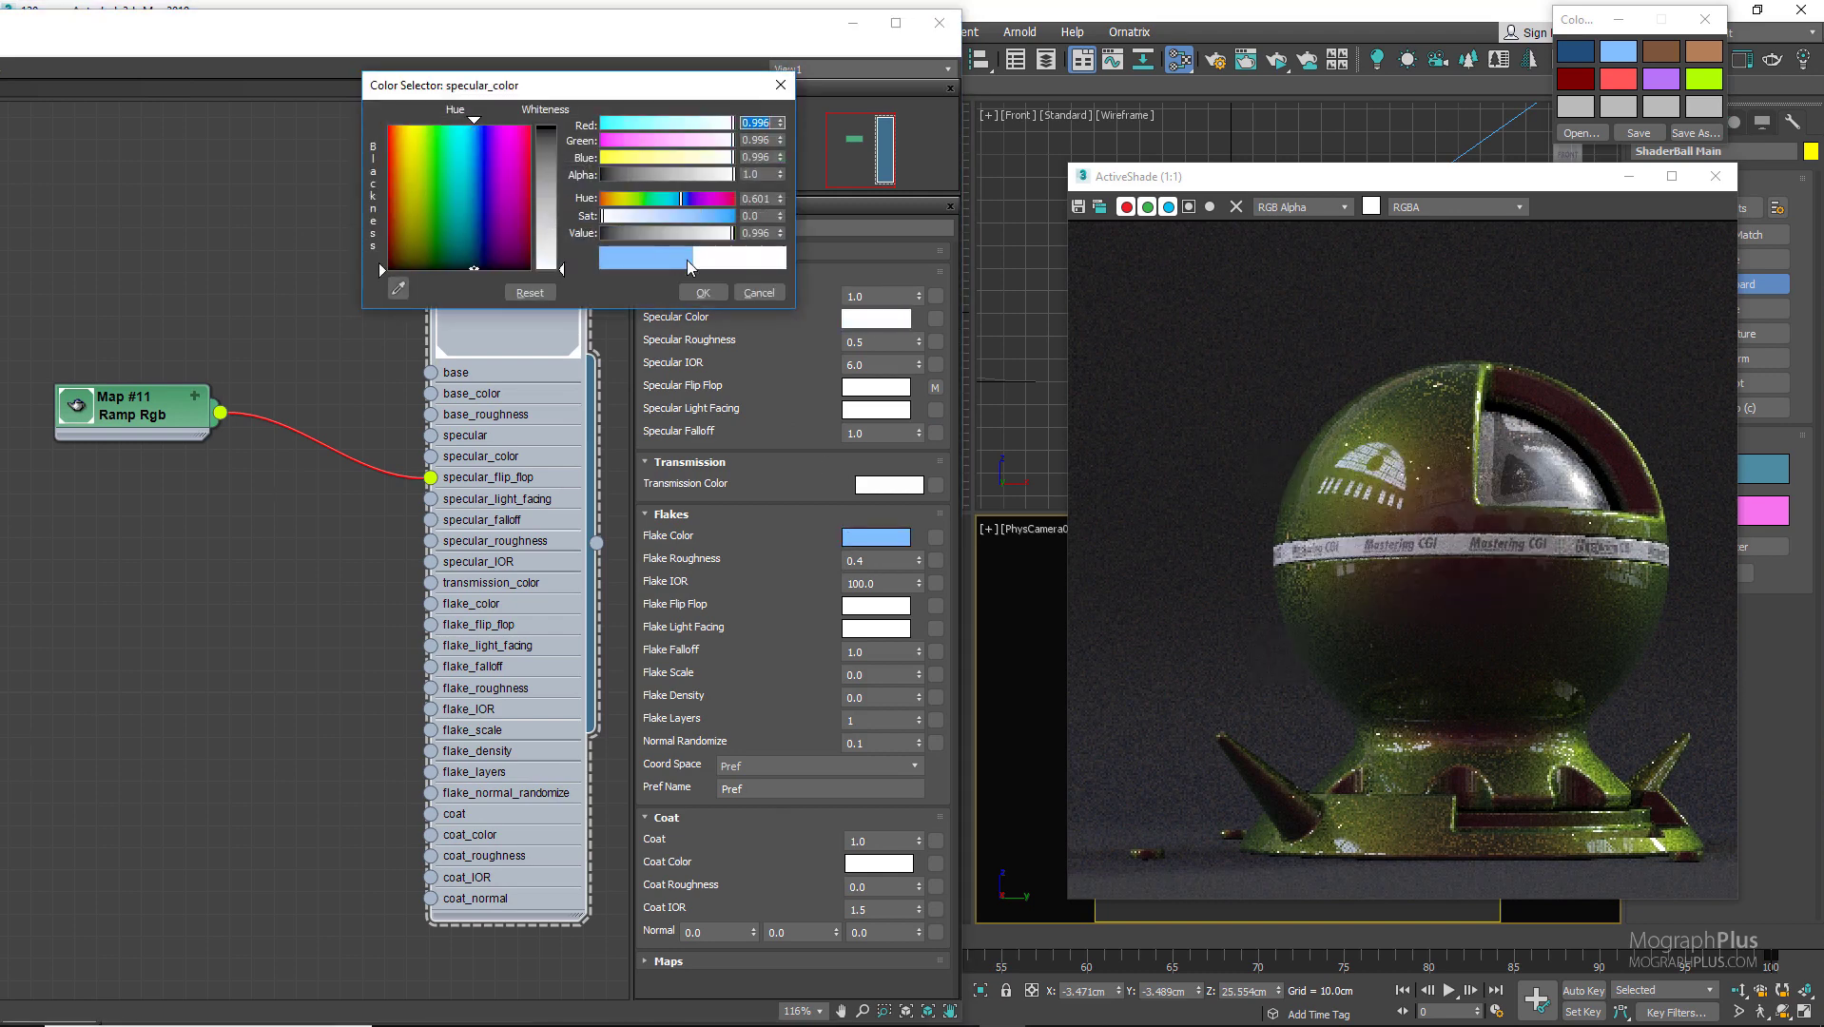
left_click(703, 292)
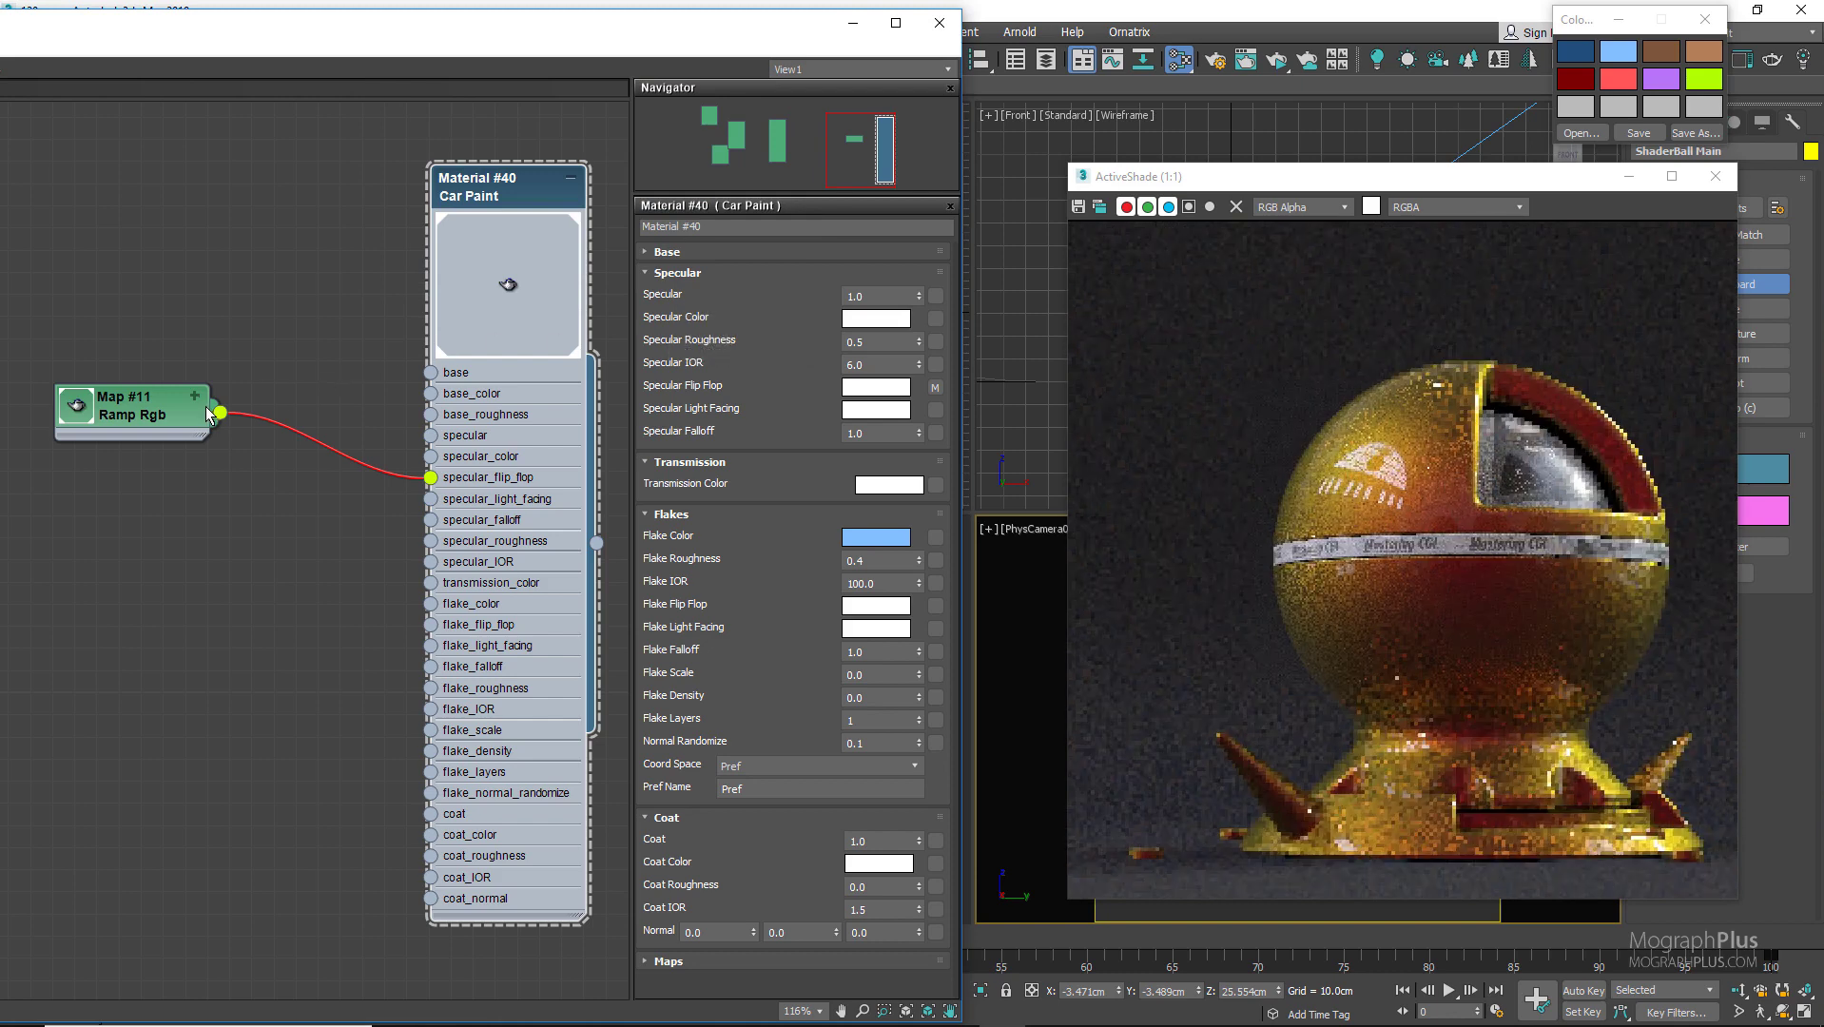
Add a point at about position 0.679 in the enlarged ramp and color it yellow (R 1.0, G 1.0, B 0.0)
double_click(158, 420)
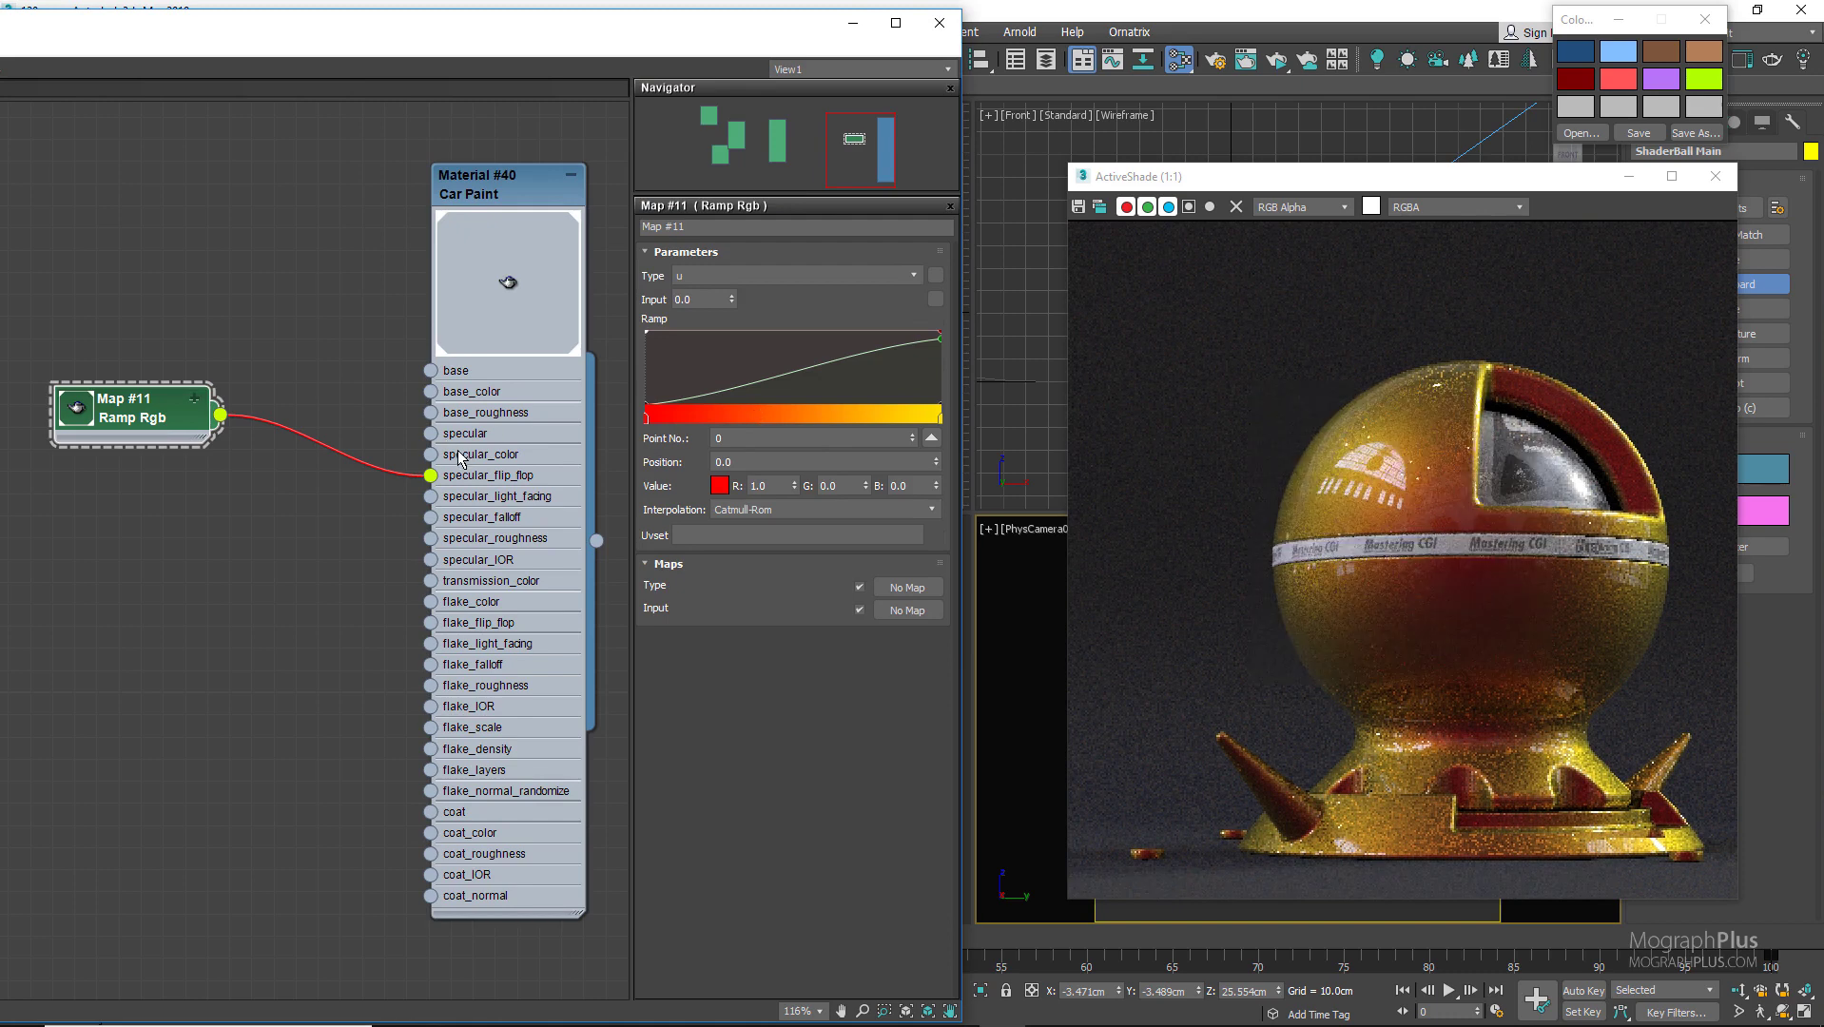
left_click(932, 438)
left_click(560, 395)
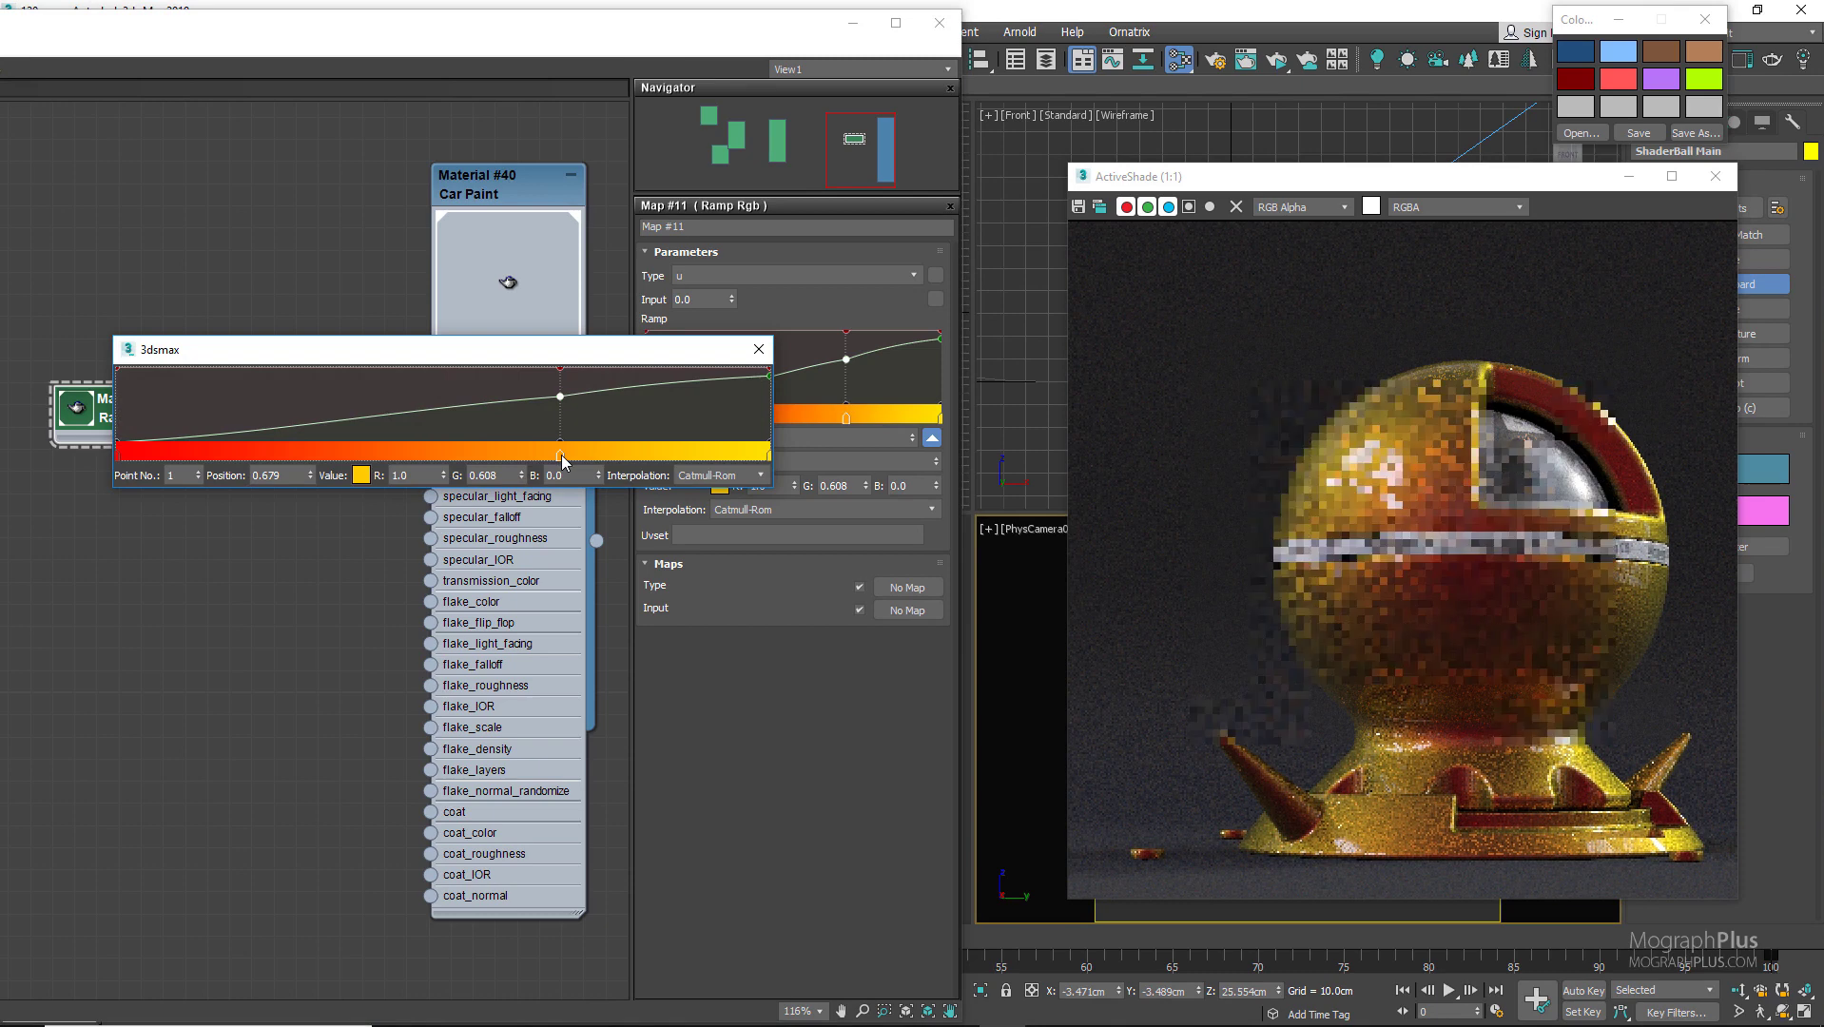
left_click(361, 475)
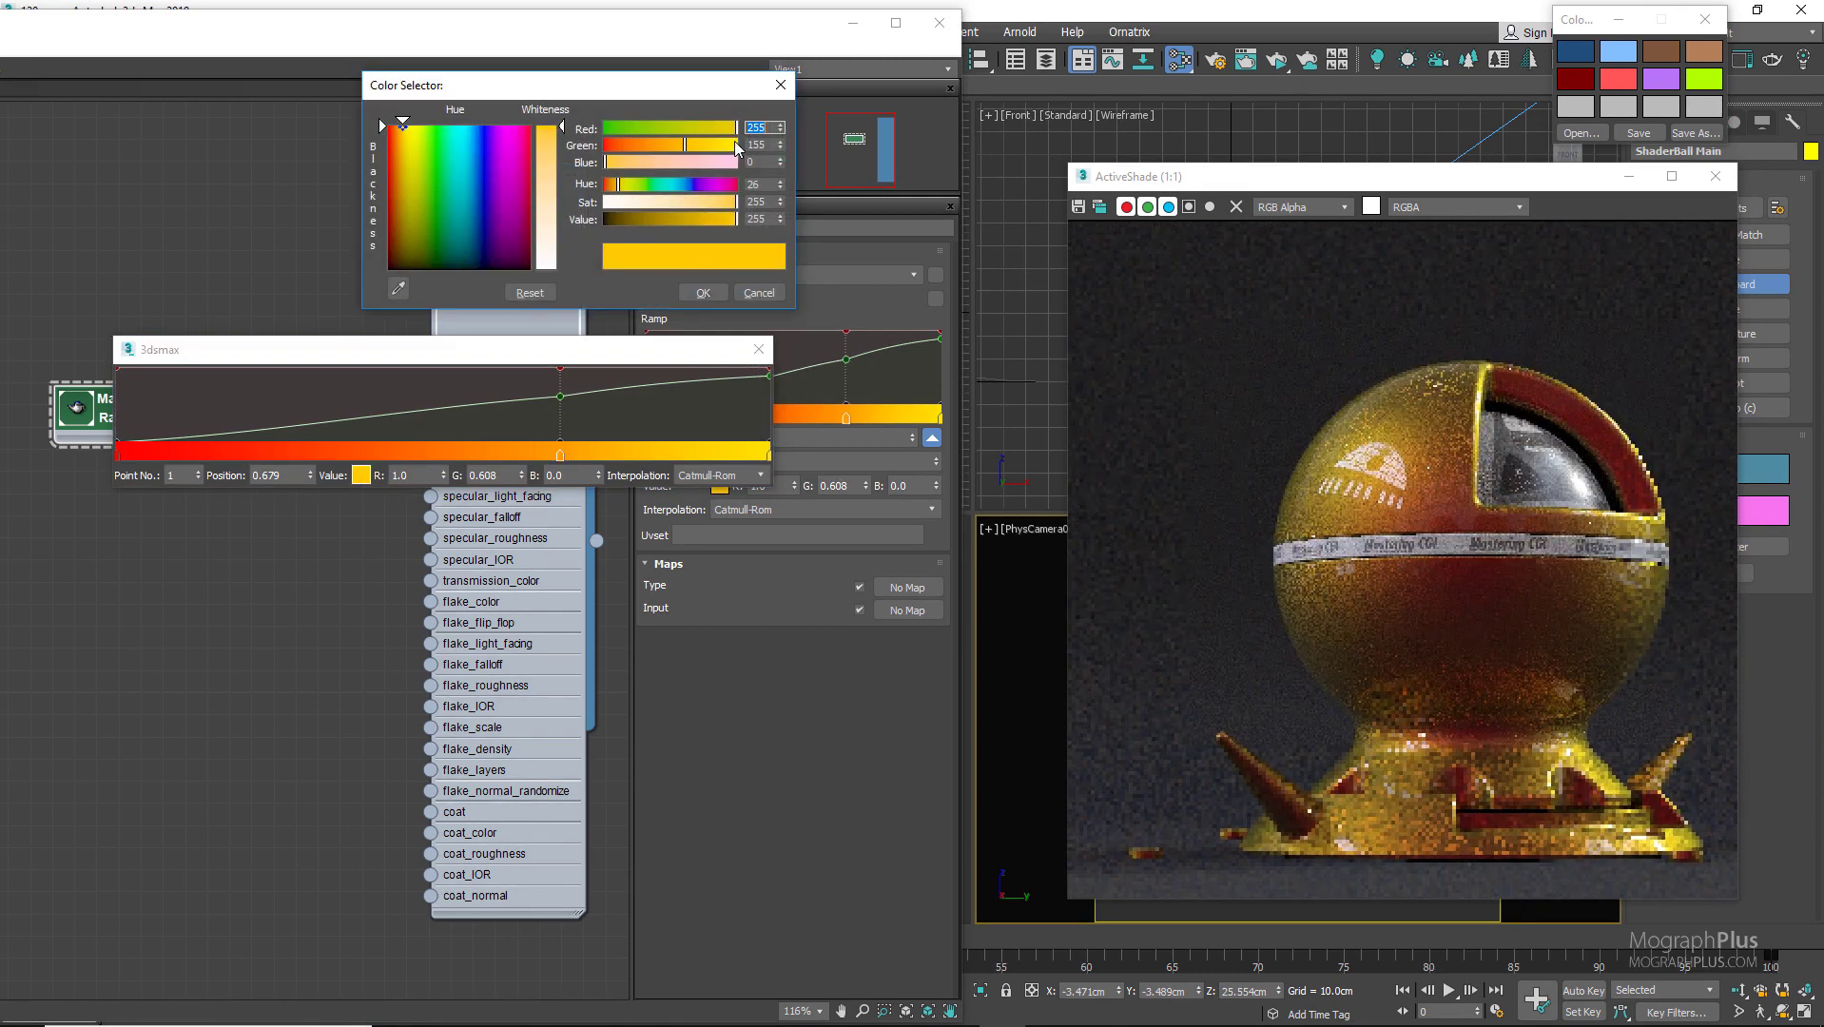
left_click_drag(735, 142, 752, 144)
left_click(703, 292)
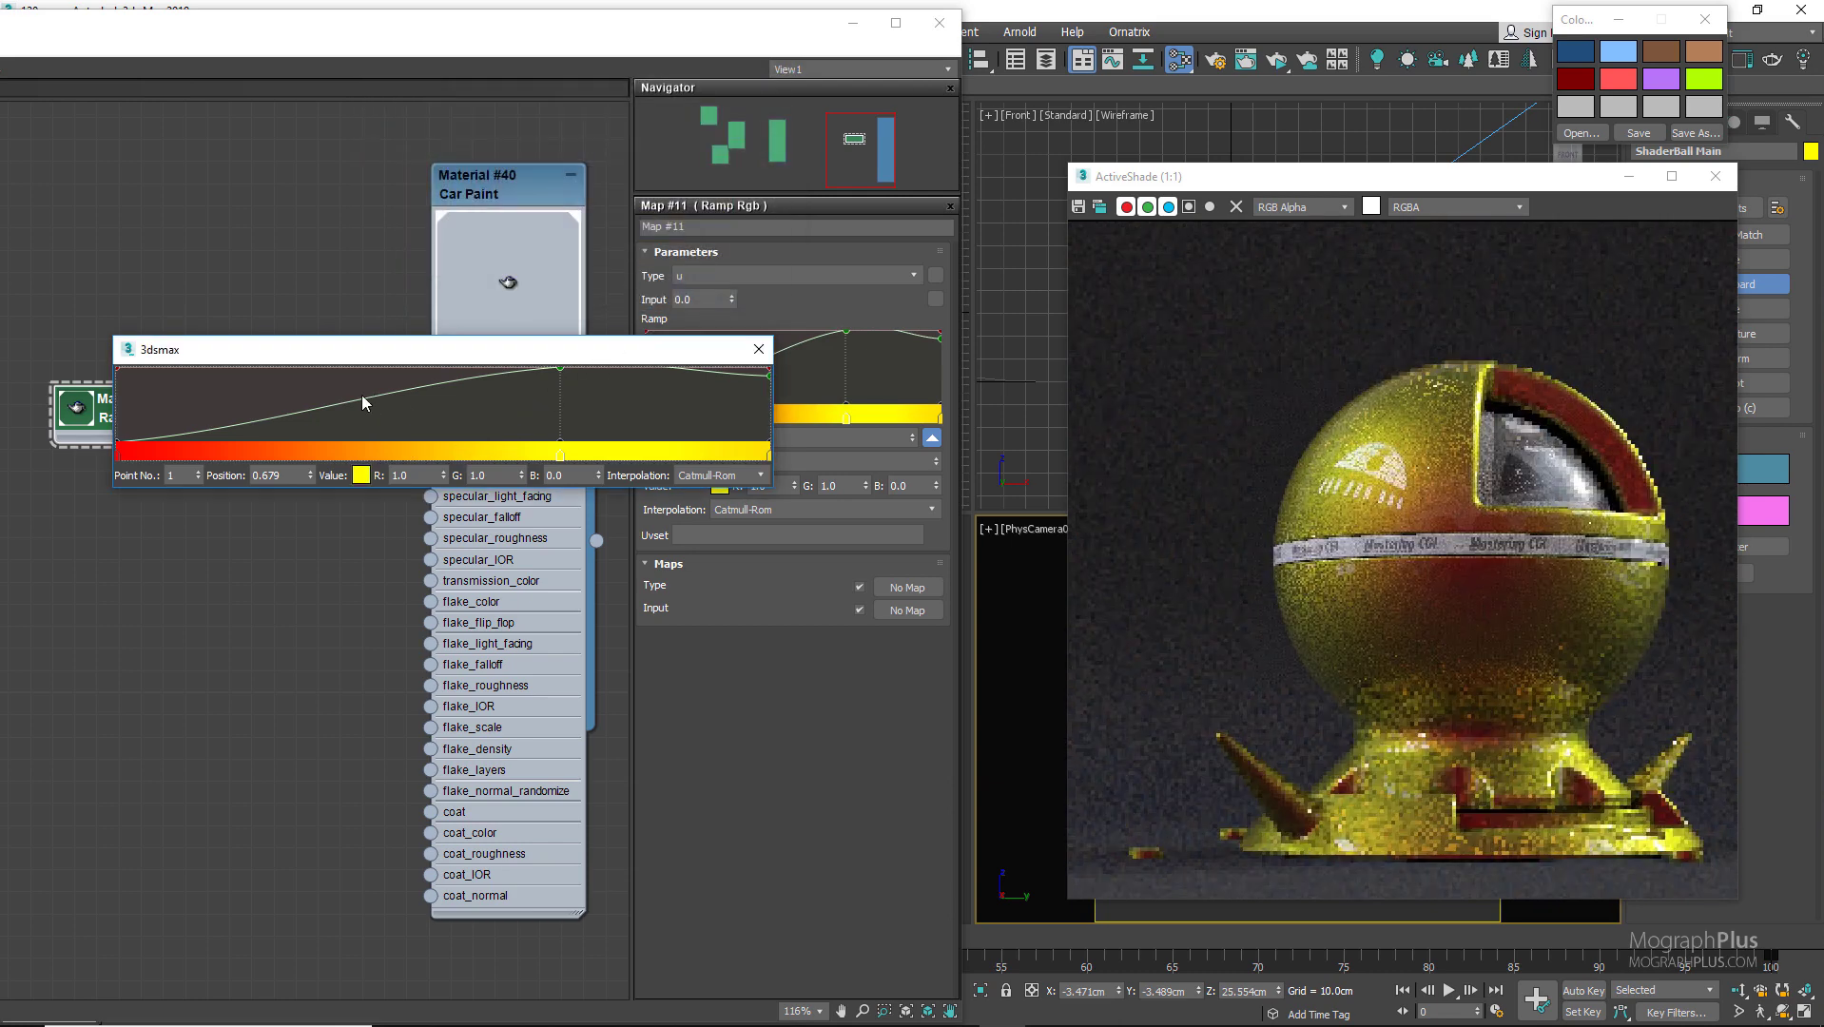
Add a ramp point at about position 0.336, try cyan, green and red on it, and delete the point
left_click(336, 404)
left_click(361, 475)
left_click(677, 183)
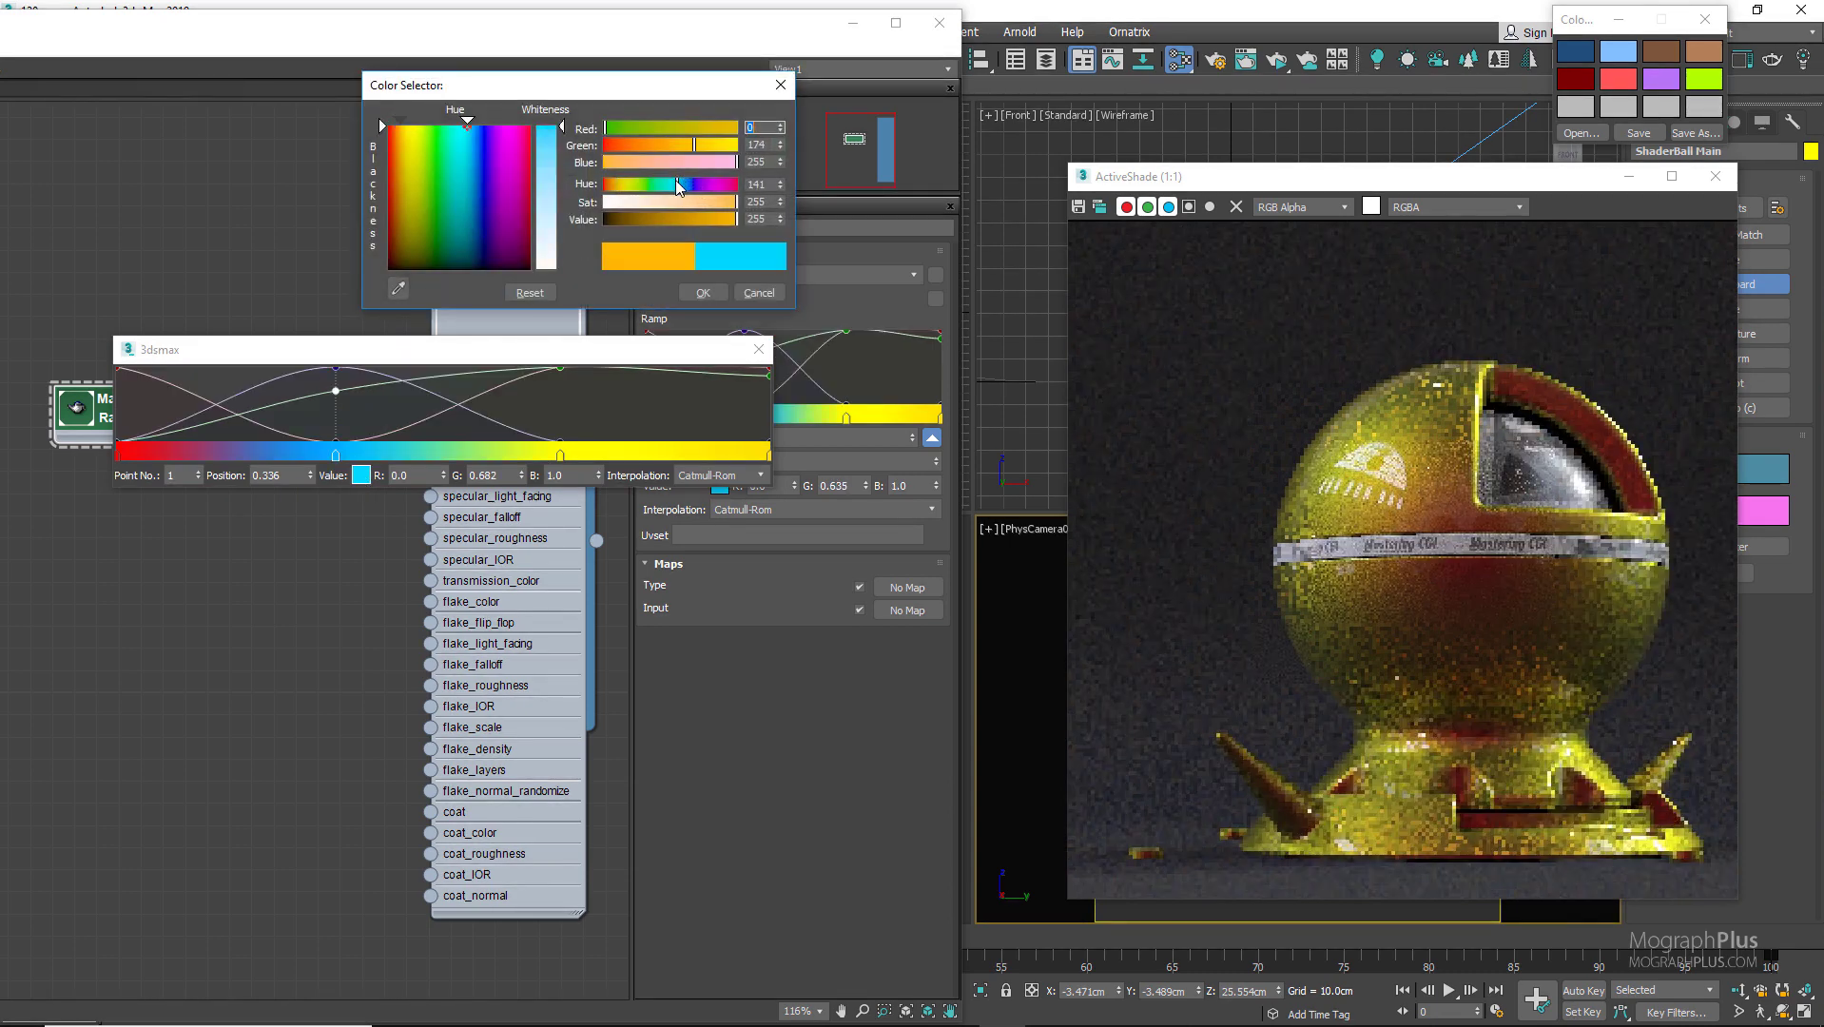
left_click_drag(678, 186, 675, 185)
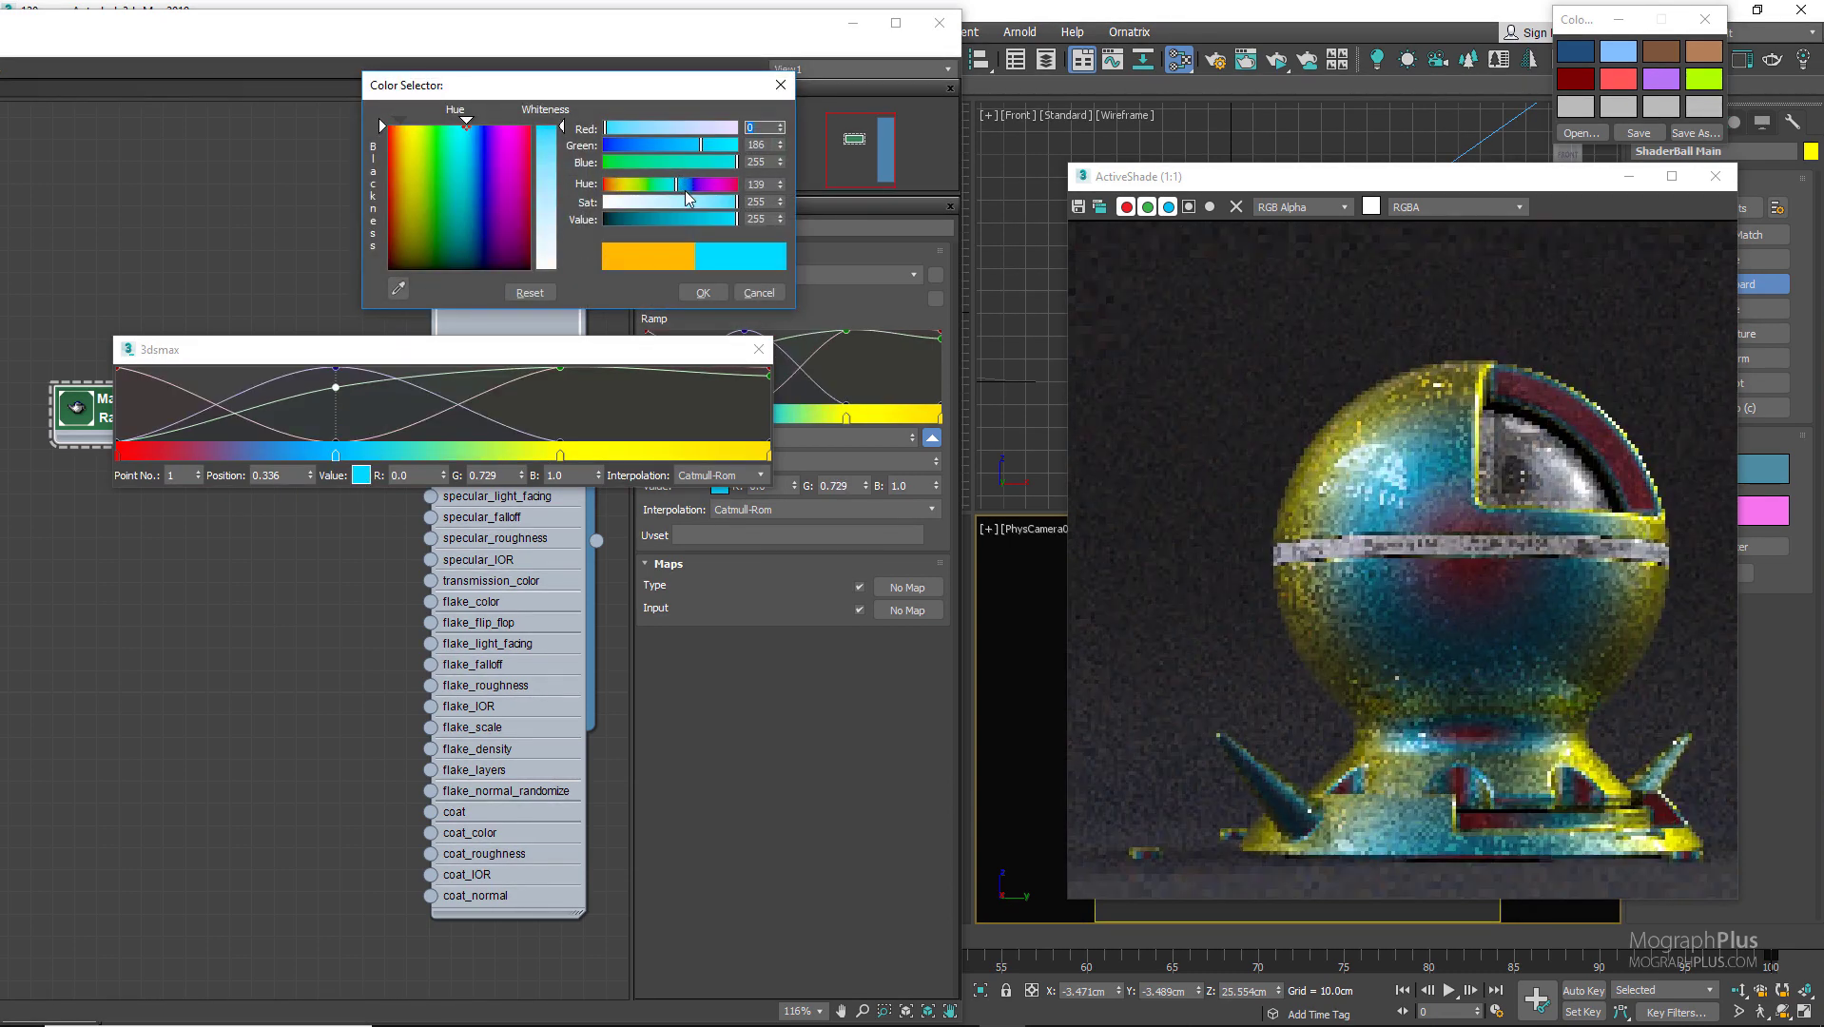
left_click(639, 185)
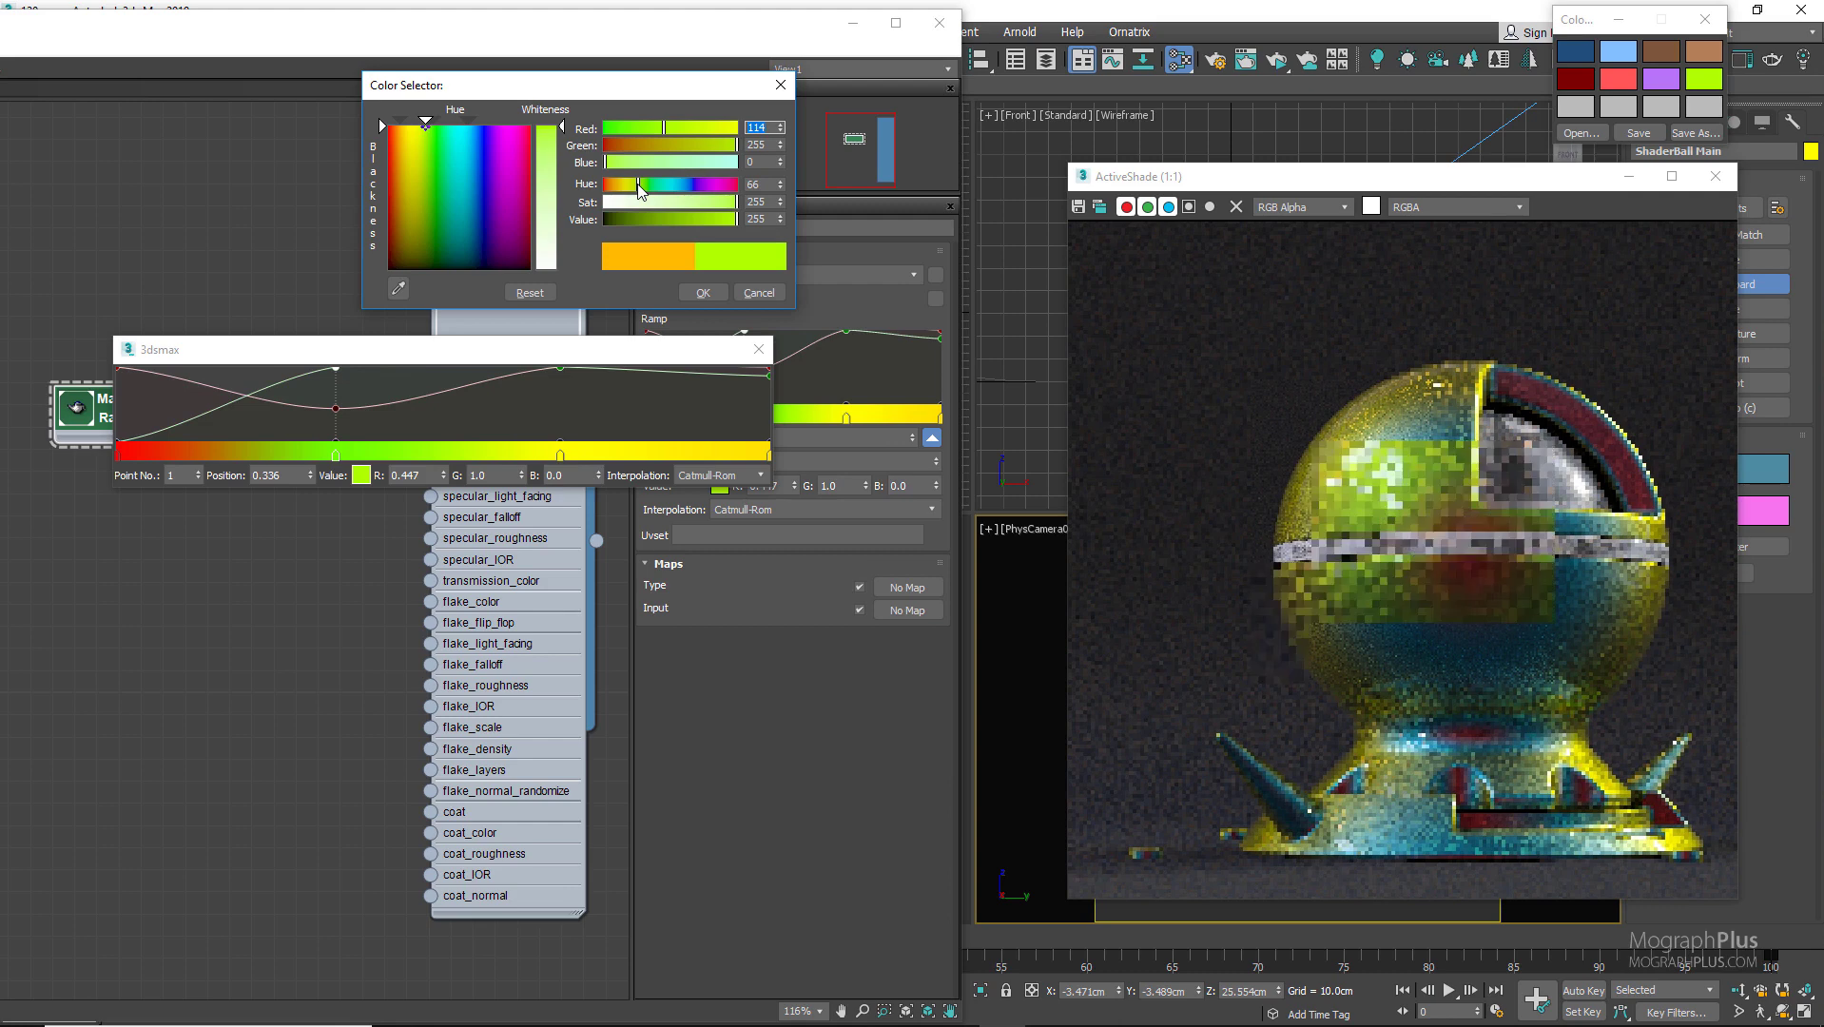
left_click_drag(639, 186, 605, 186)
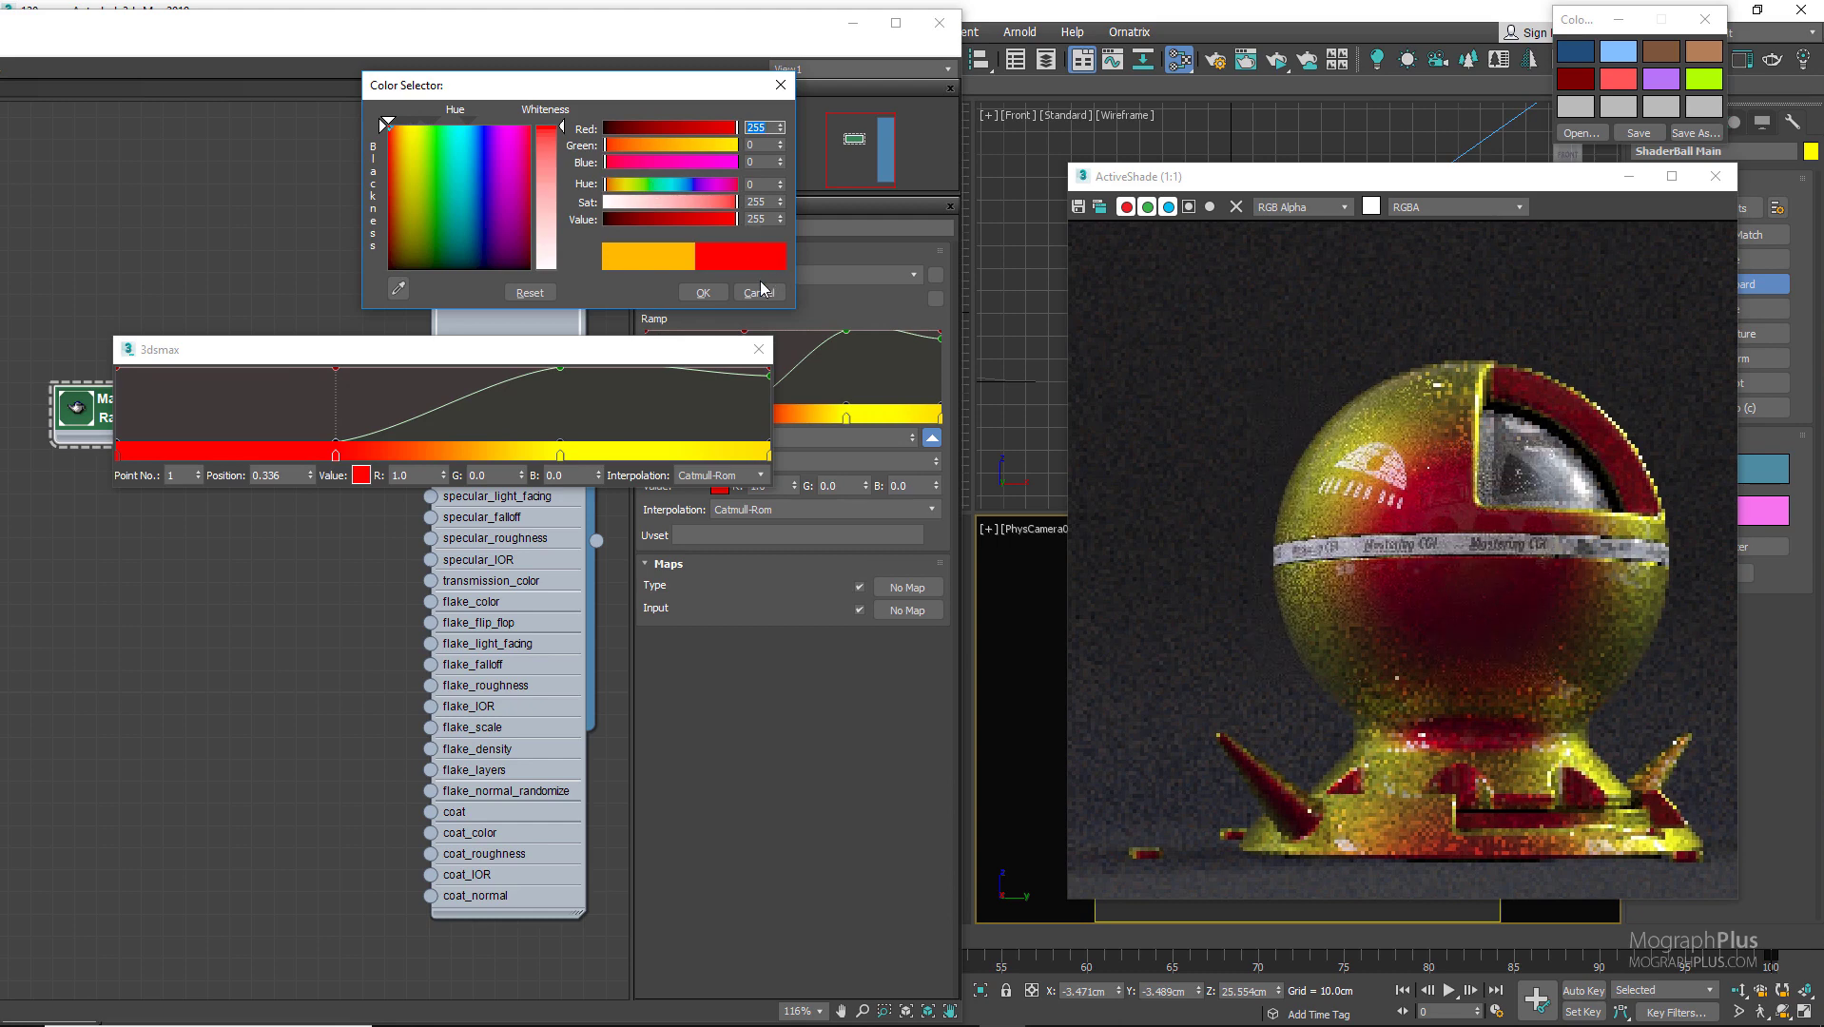
left_click(759, 292)
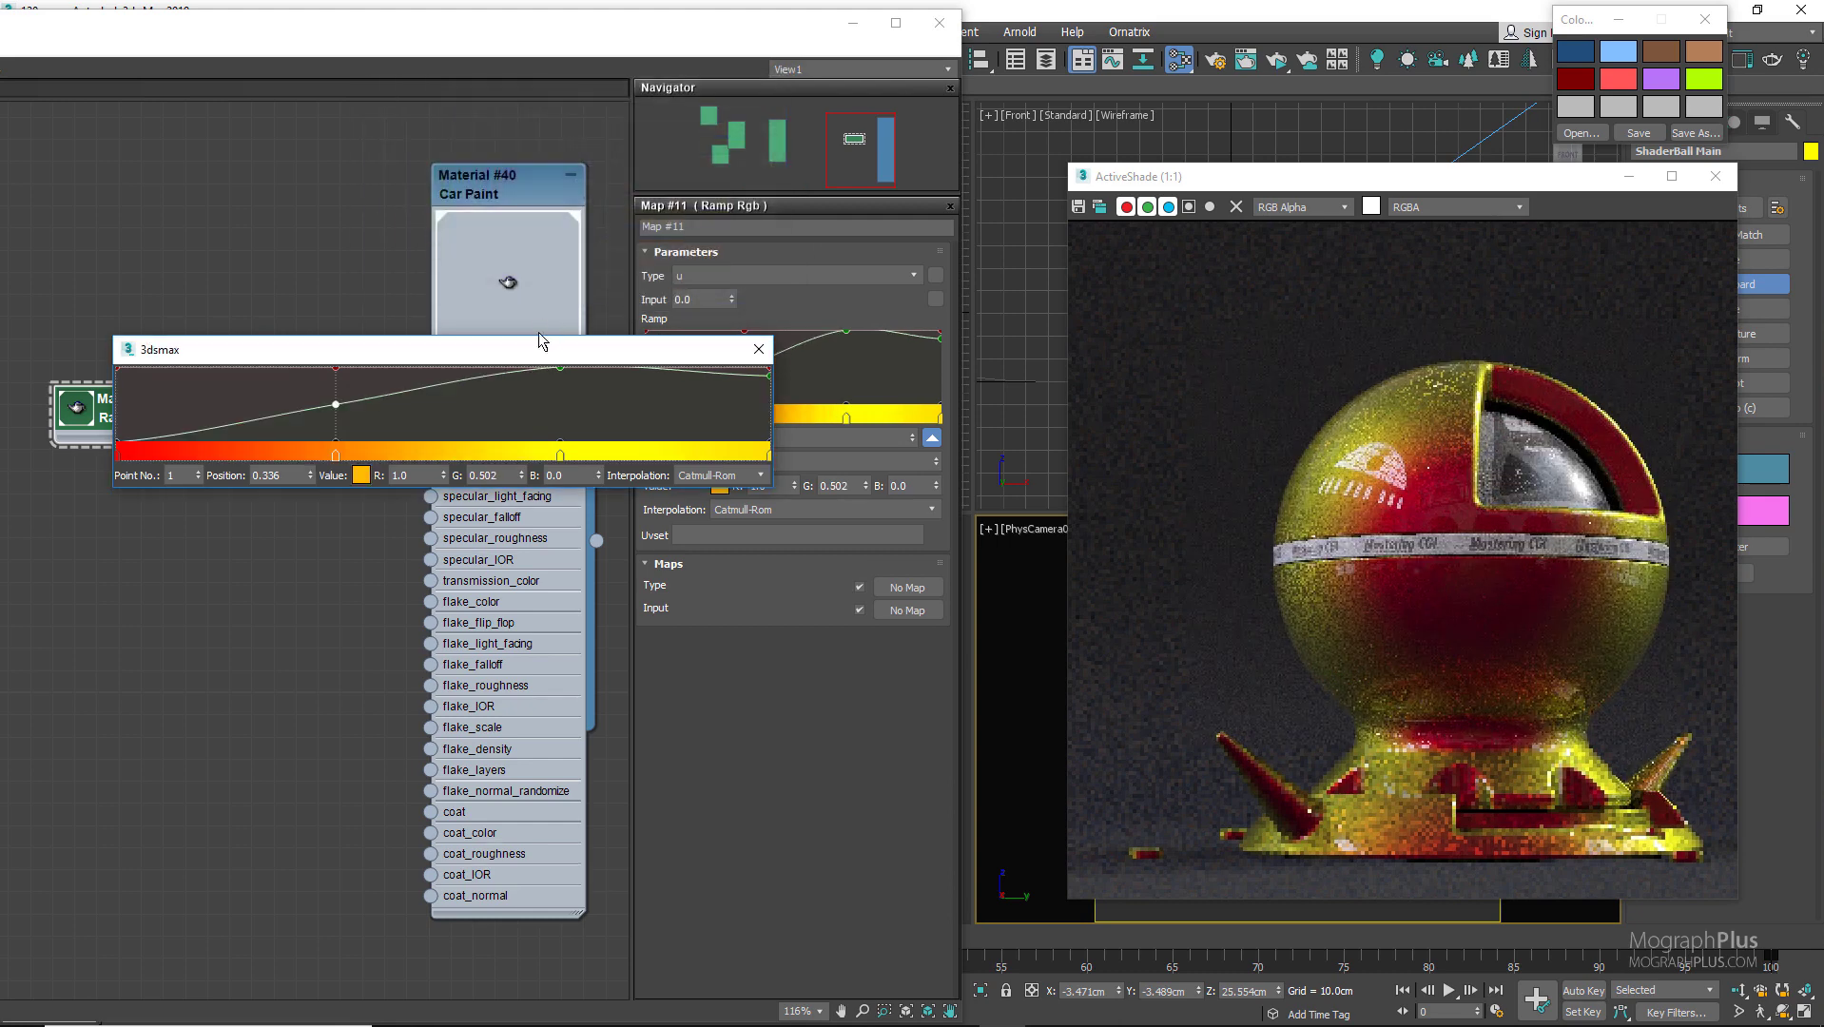
key("Delete")
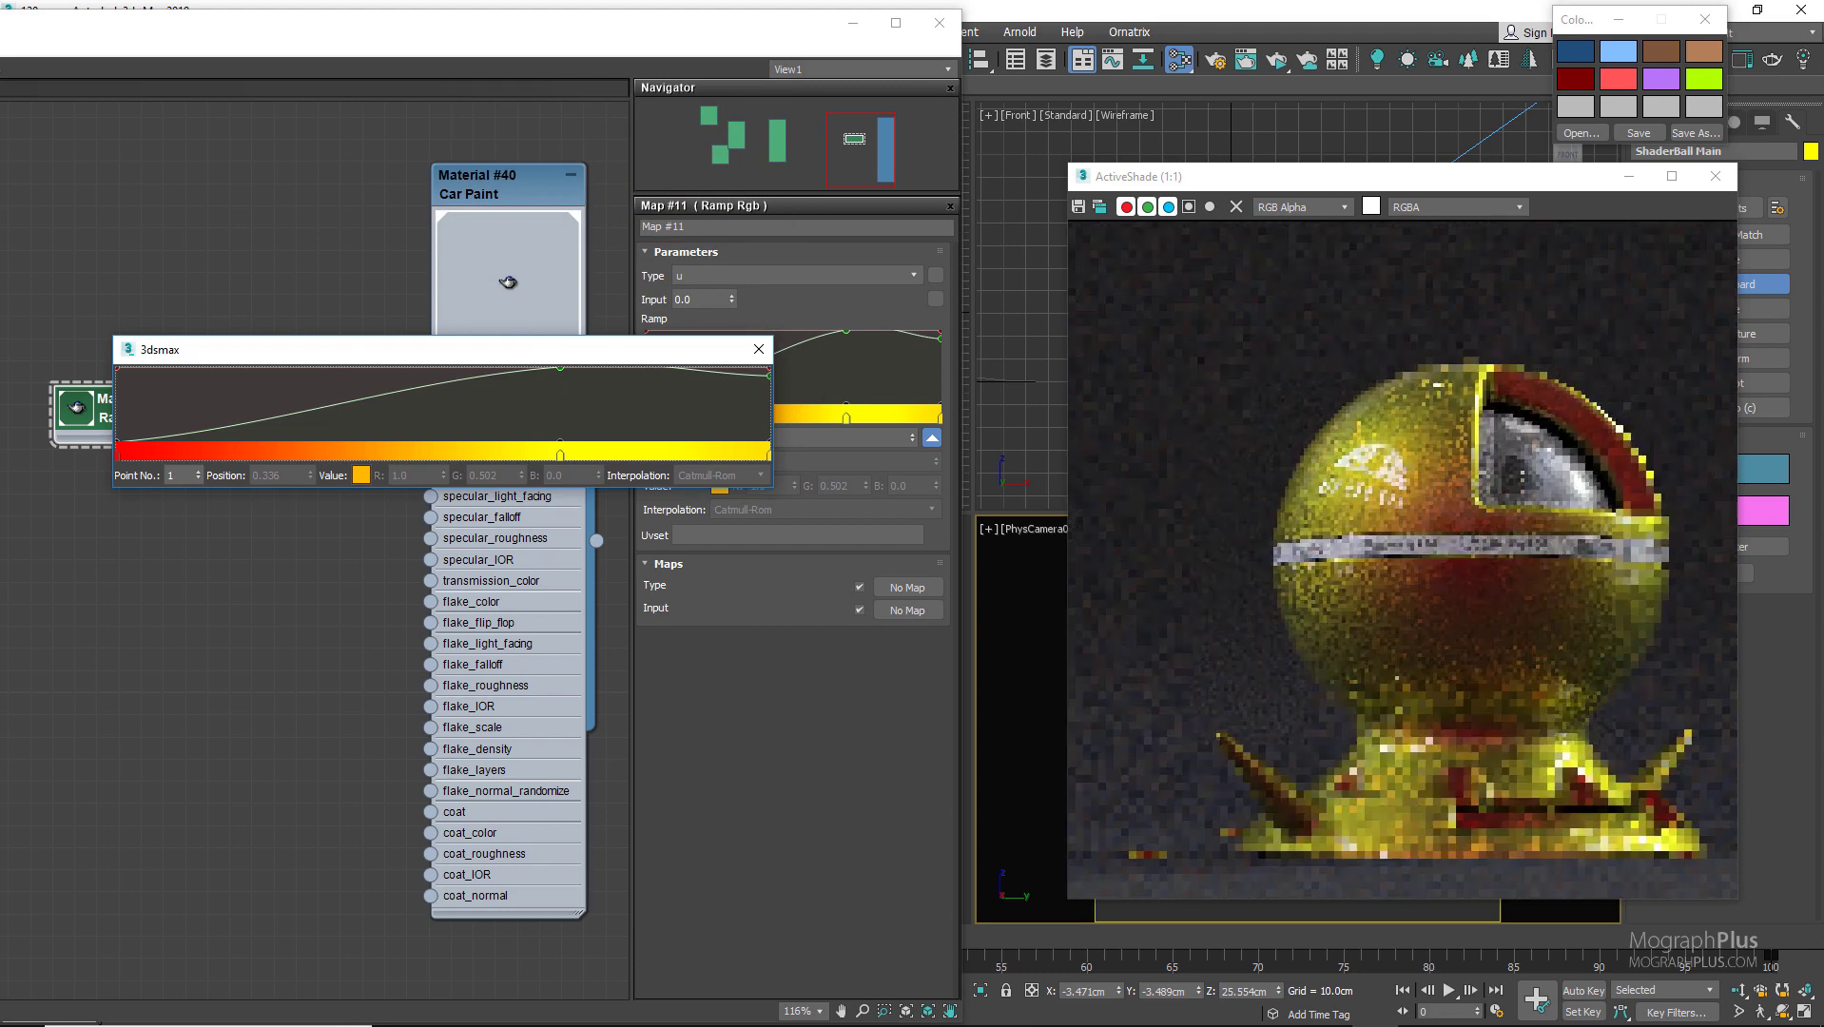
Delete the ramp's intermediate yellow point at about 0.679 and close the enlarged ramp view
left_click(600, 540)
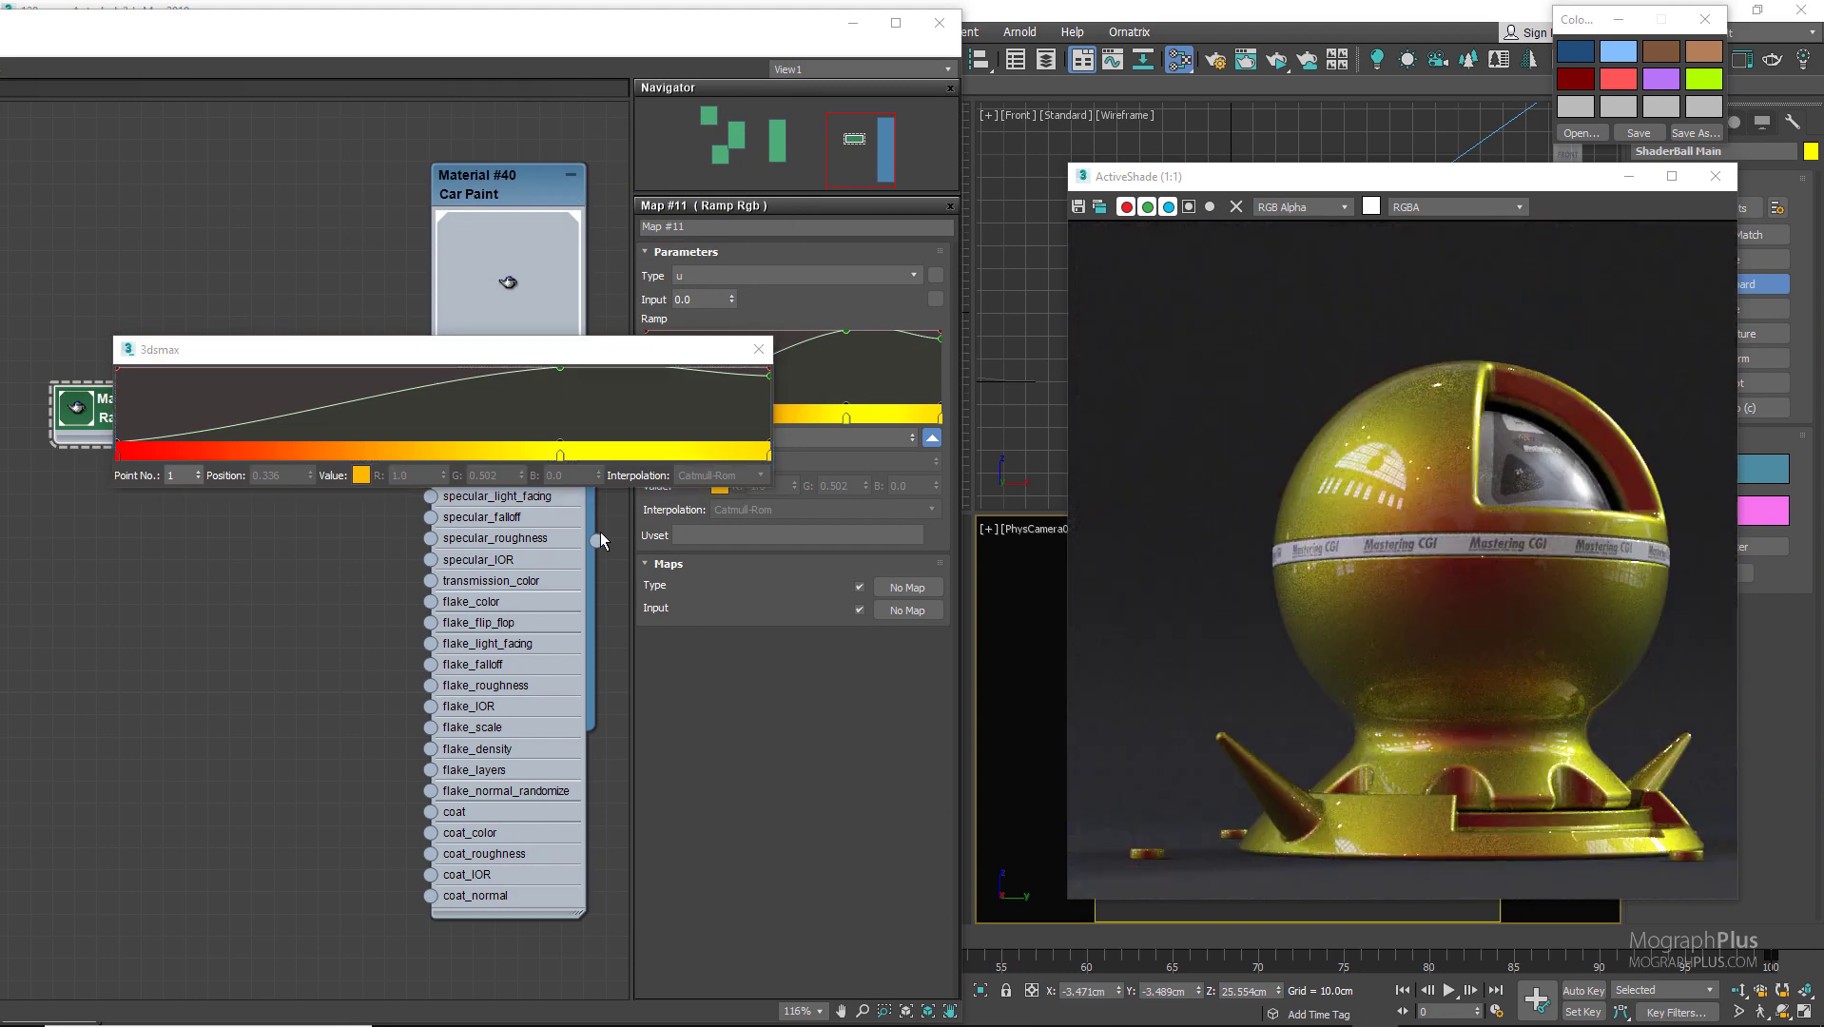
left_click(560, 370)
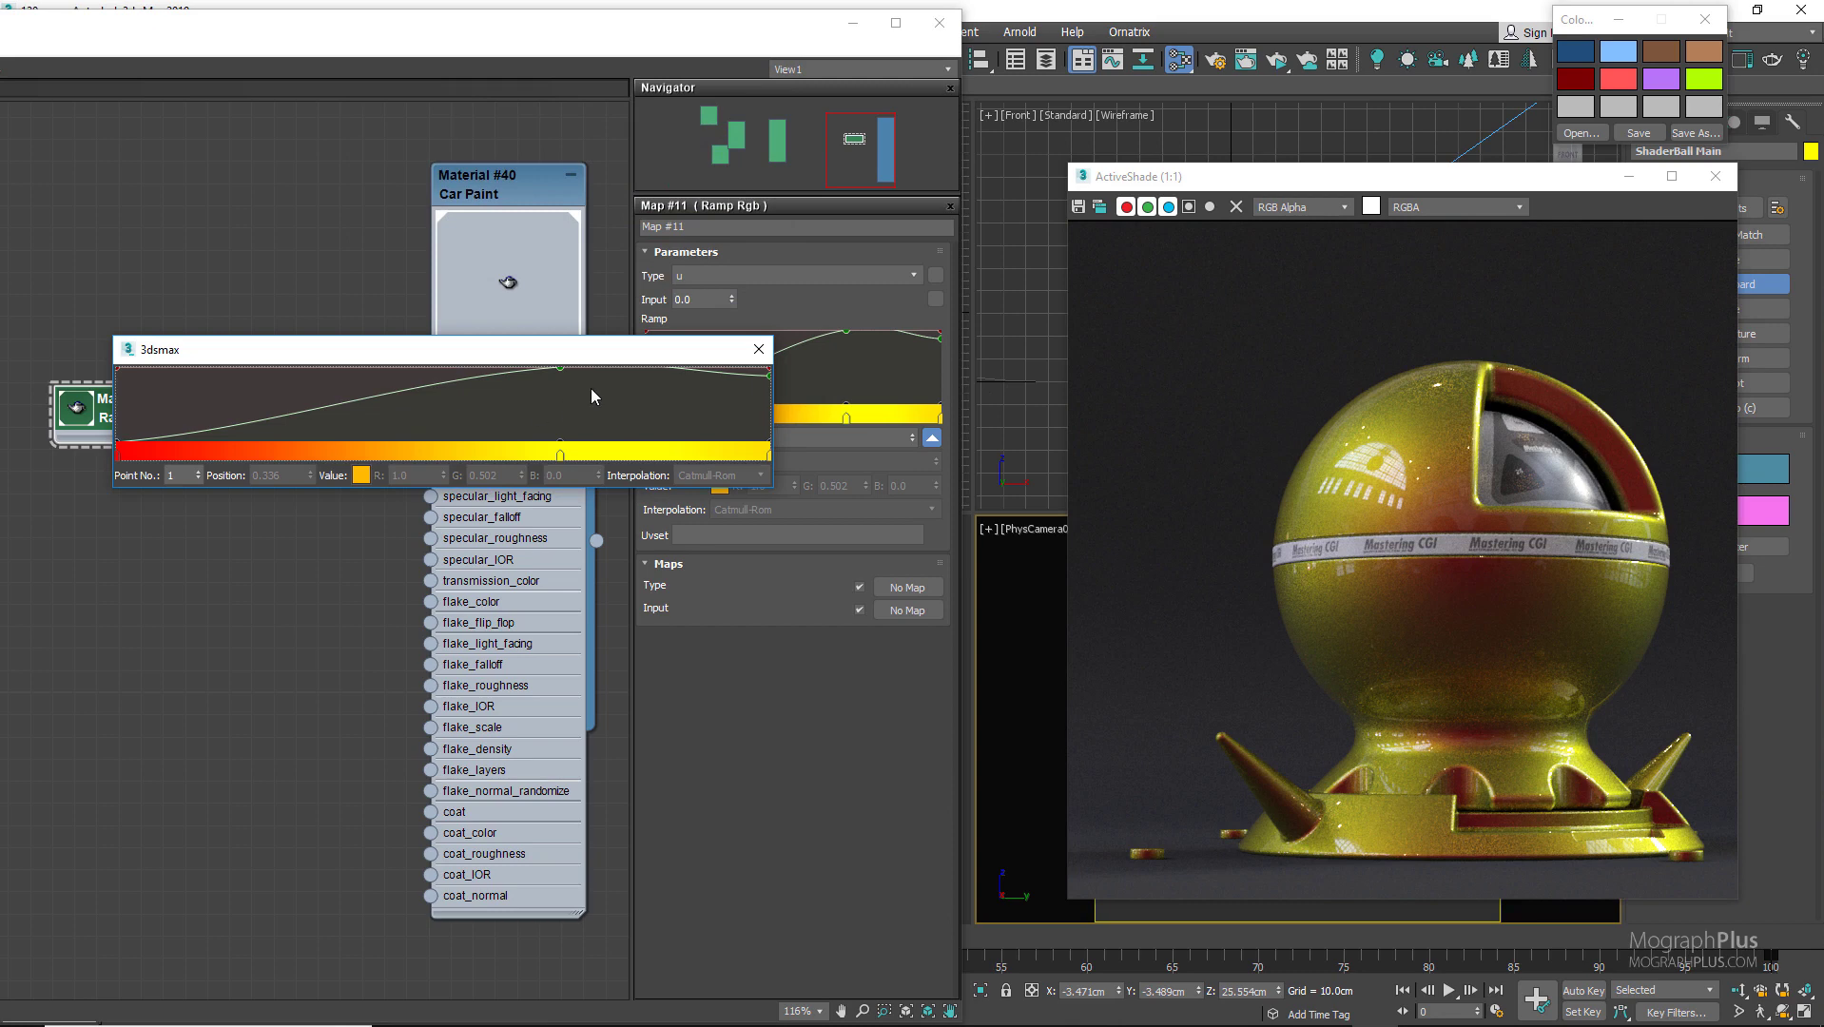
left_click(559, 370)
key("Delete")
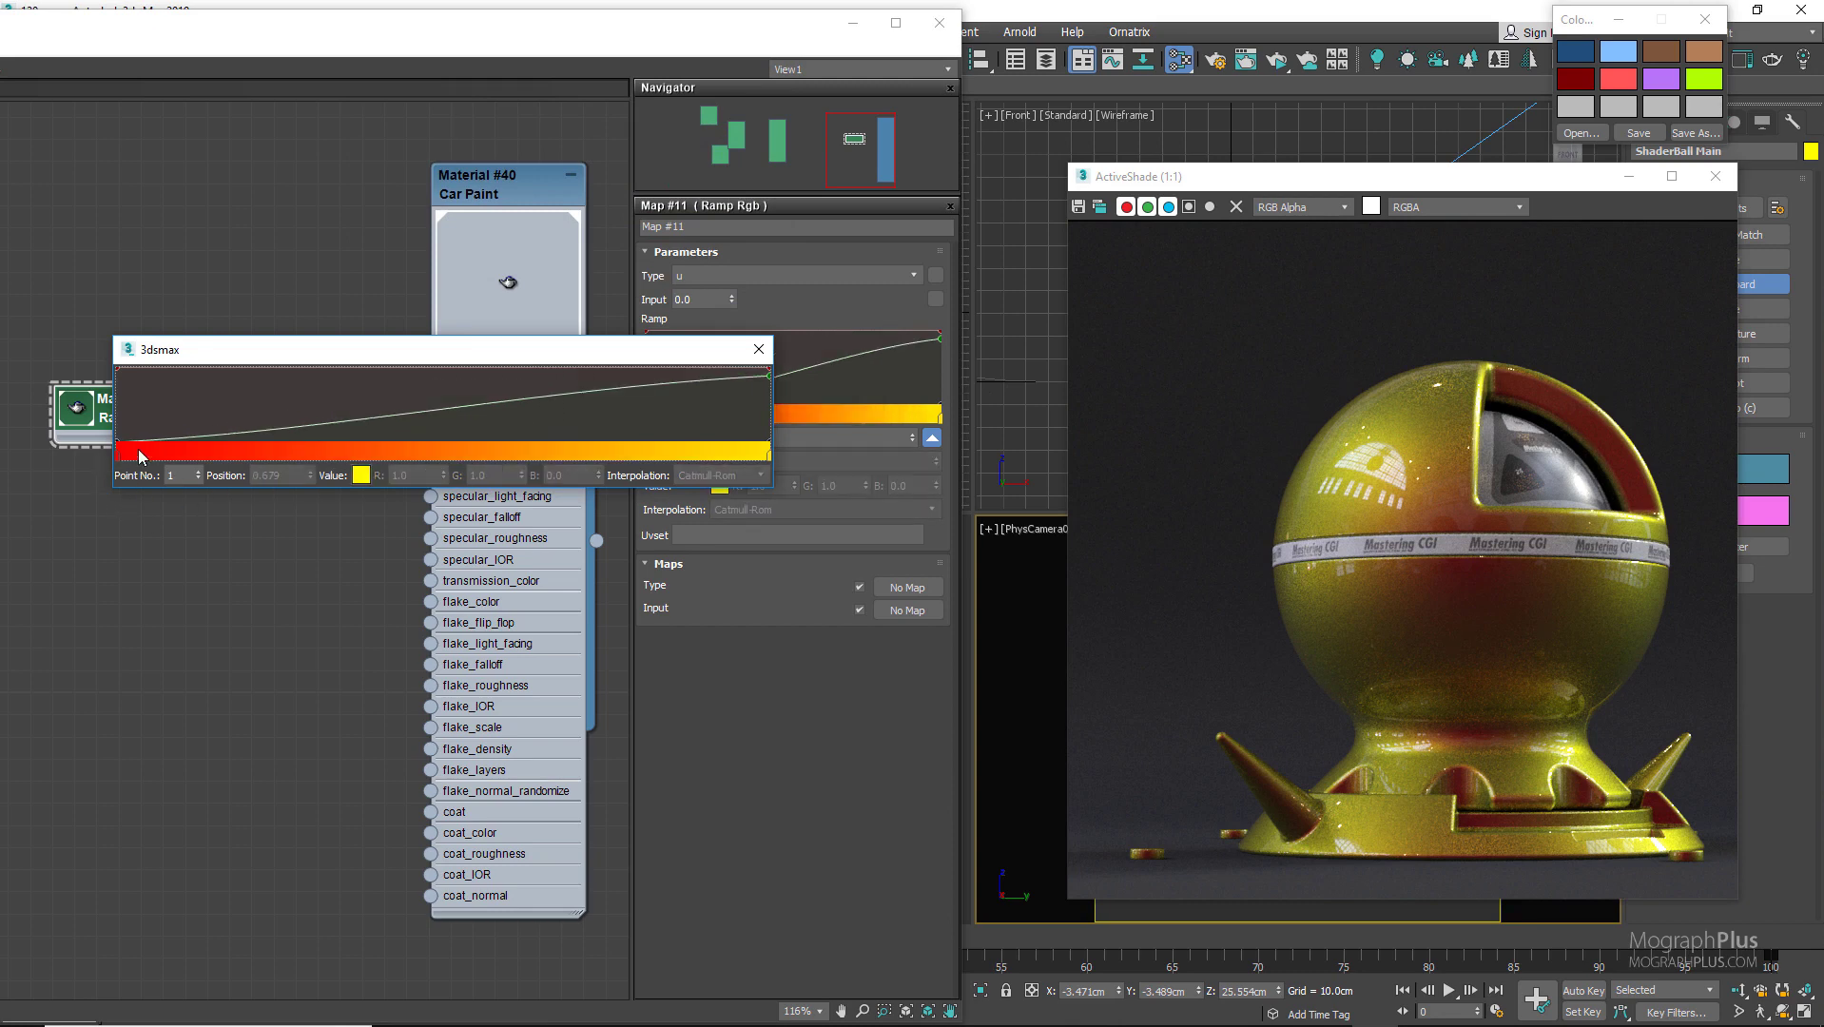
left_click(758, 349)
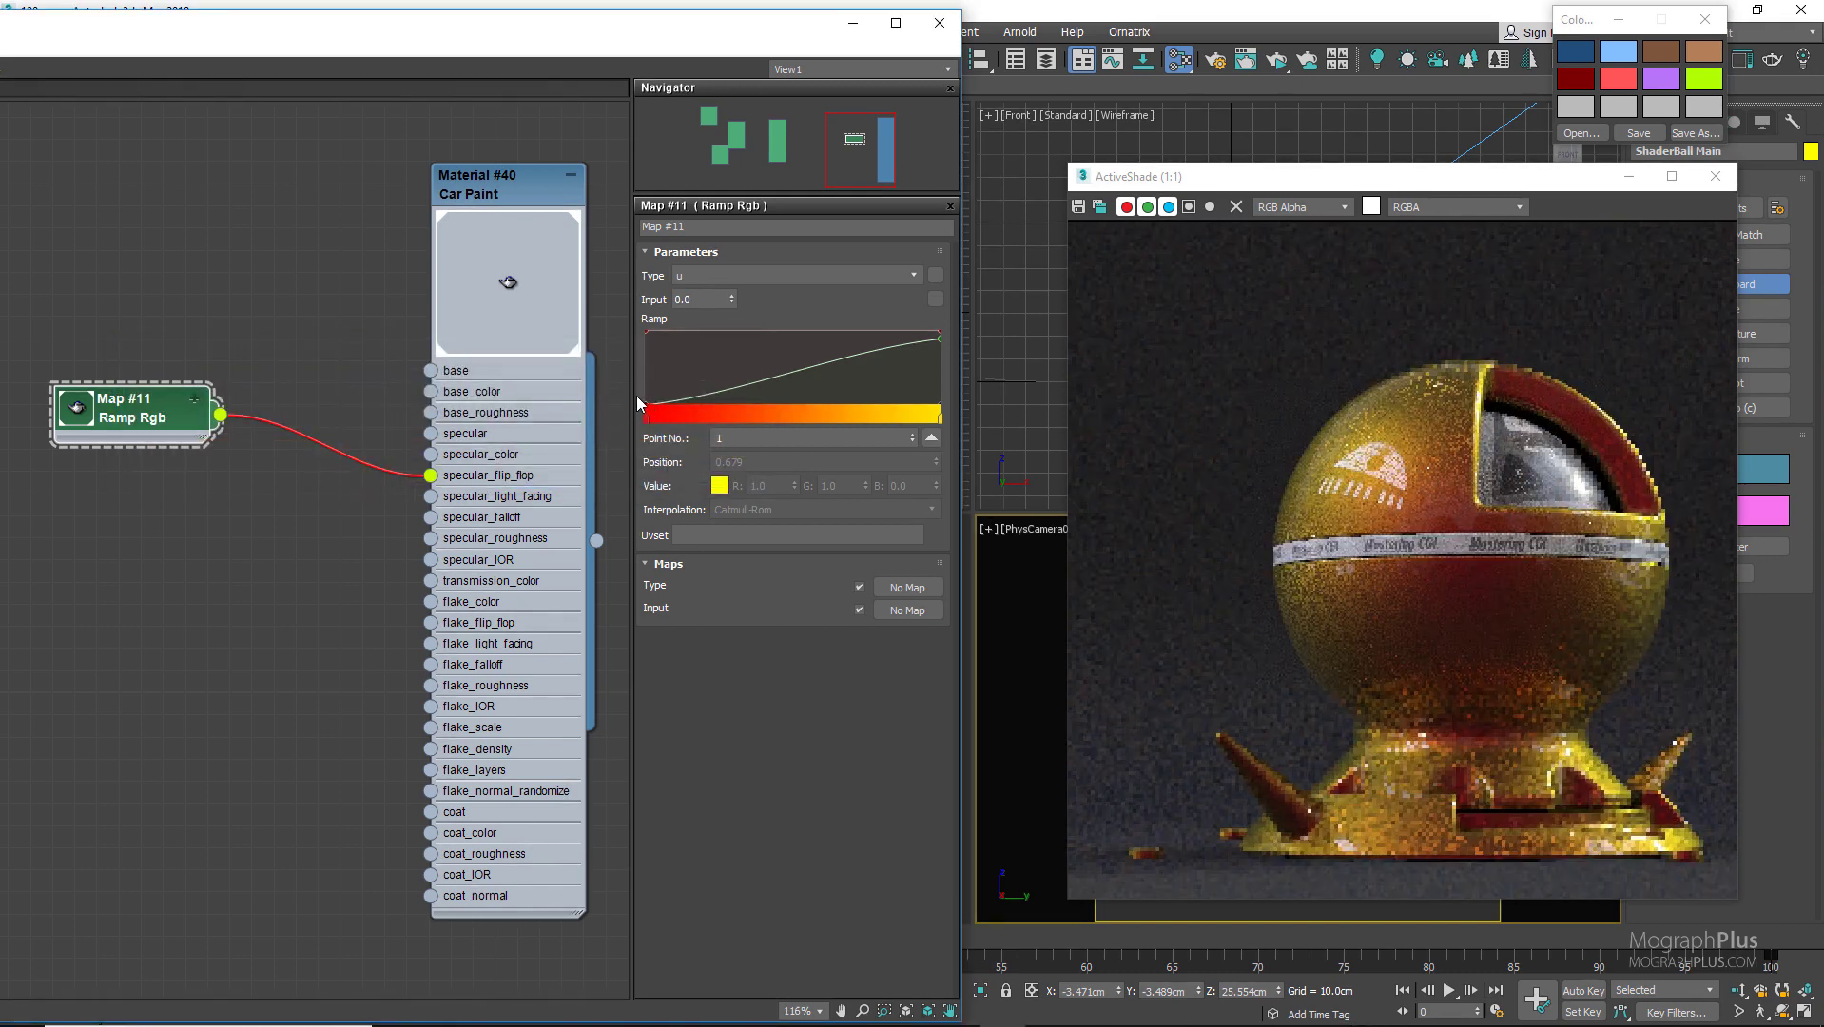
Copy the light blue color clipboard swatch onto the ramp's start point at position 0.0
left_click(649, 409)
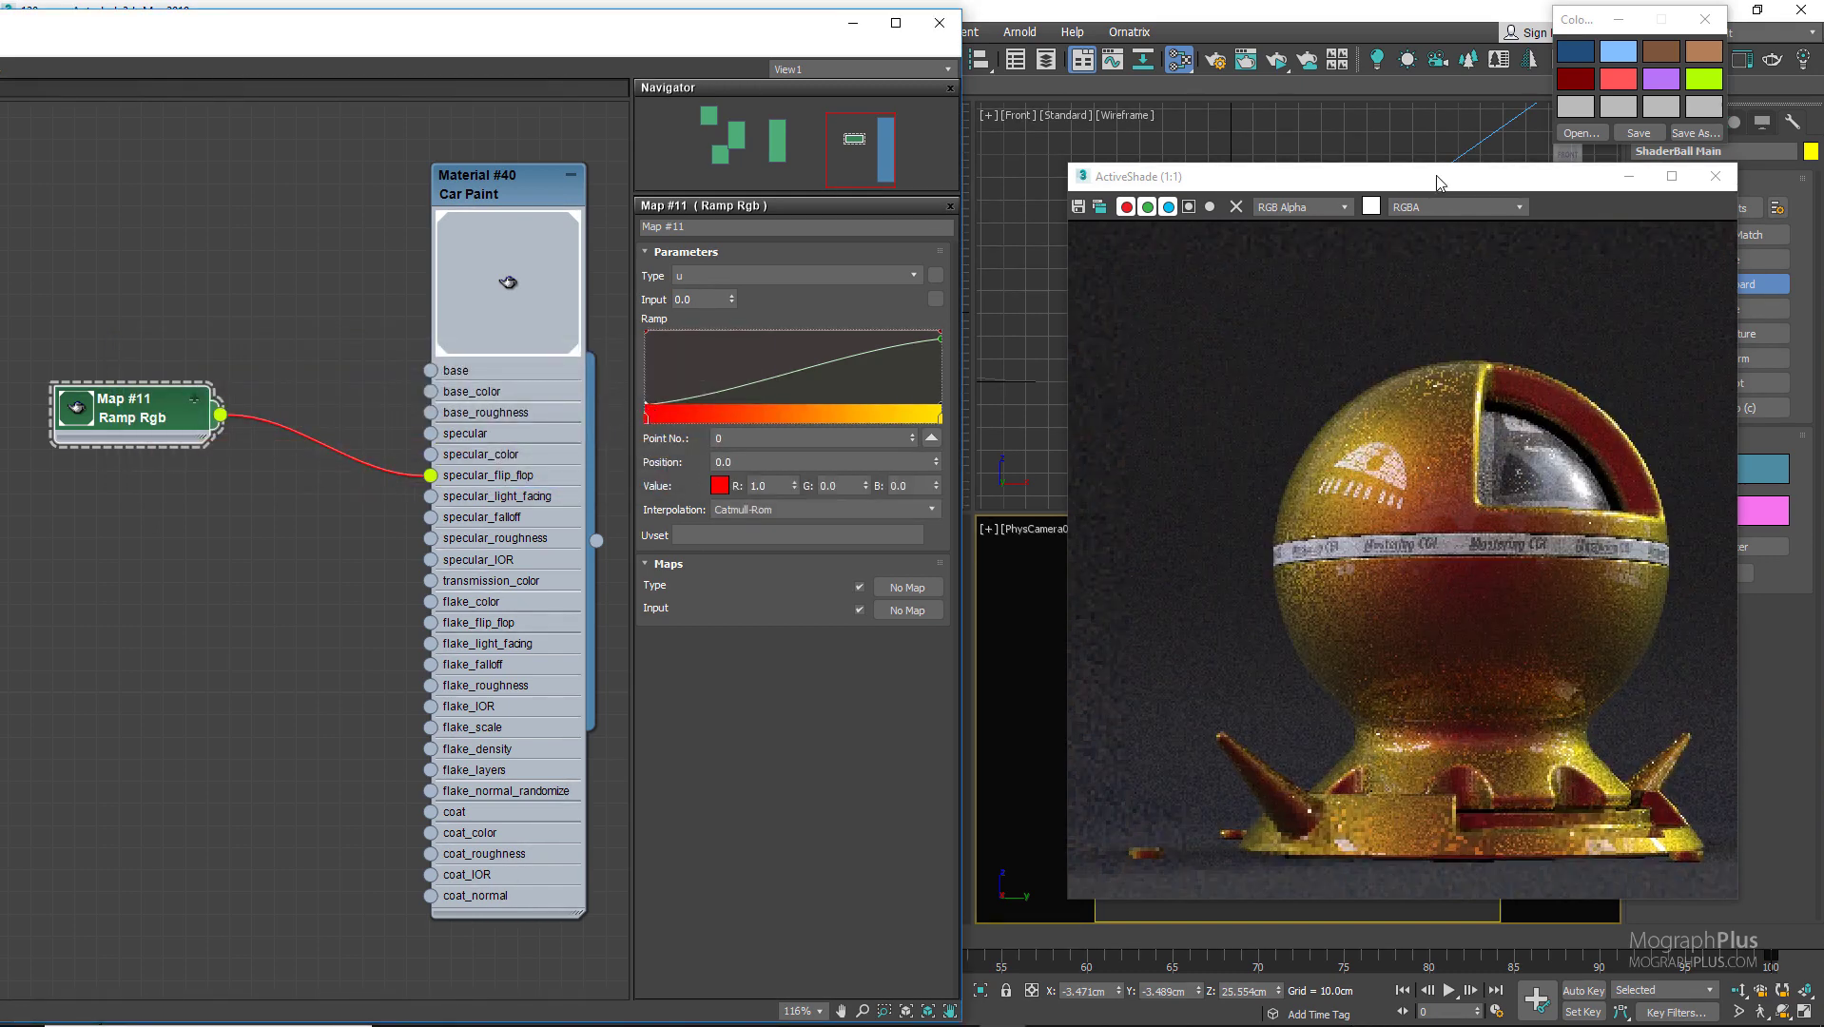
left_click_drag(1617, 59, 723, 489)
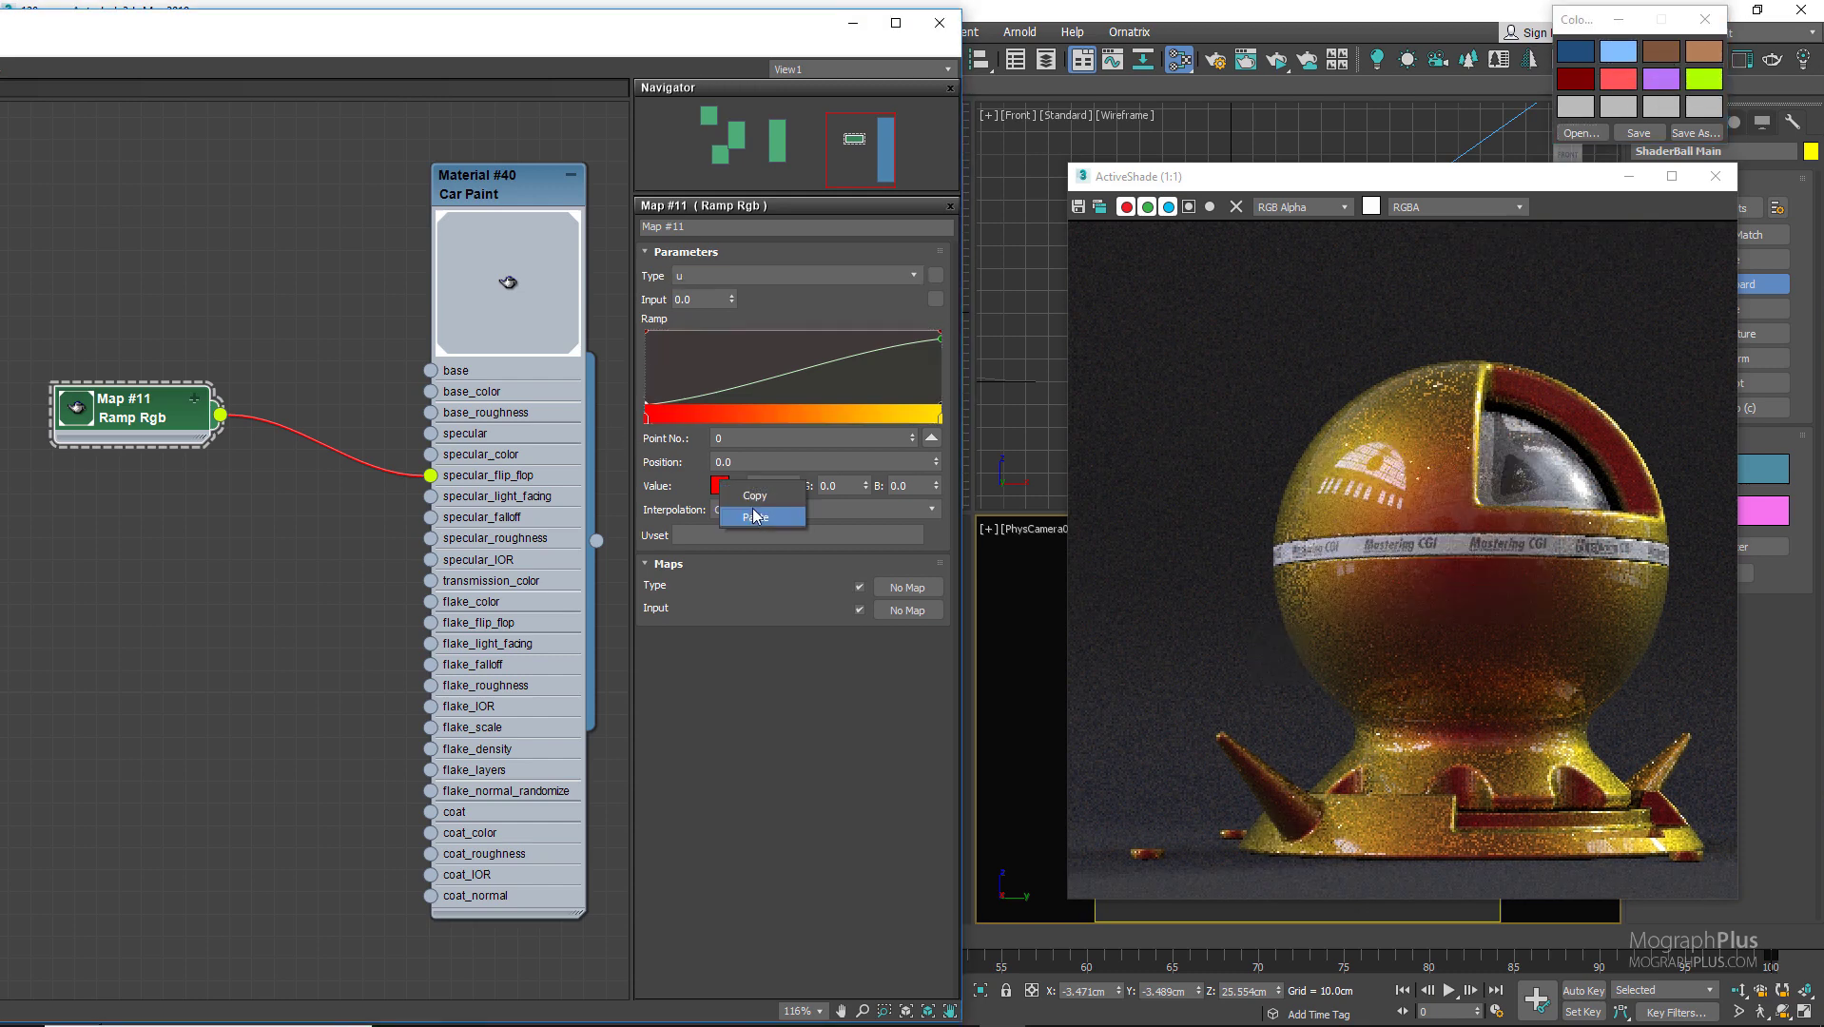
left_click(751, 512)
Copy the purple color clipboard swatch onto the ramp's end point at position 1.0 and open the Car Paint material's parameters
left_click(1668, 70)
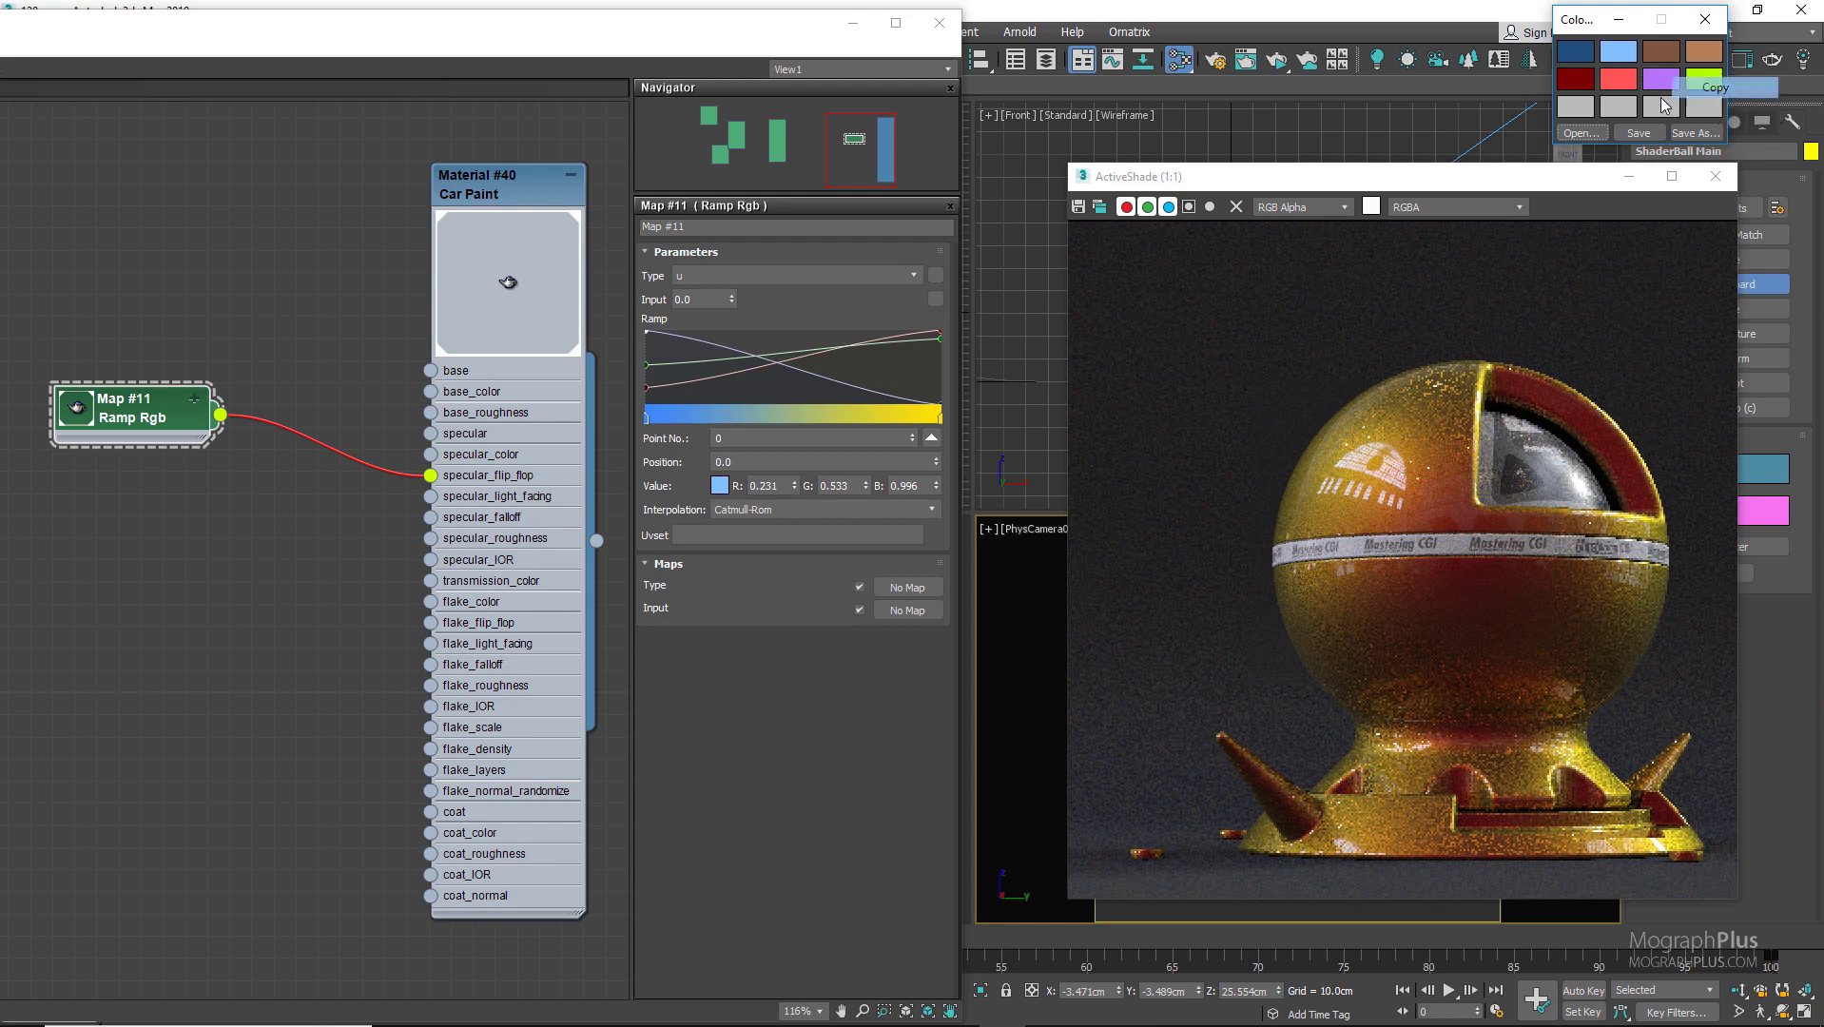
left_click(940, 418)
left_click_drag(720, 487, 723, 489)
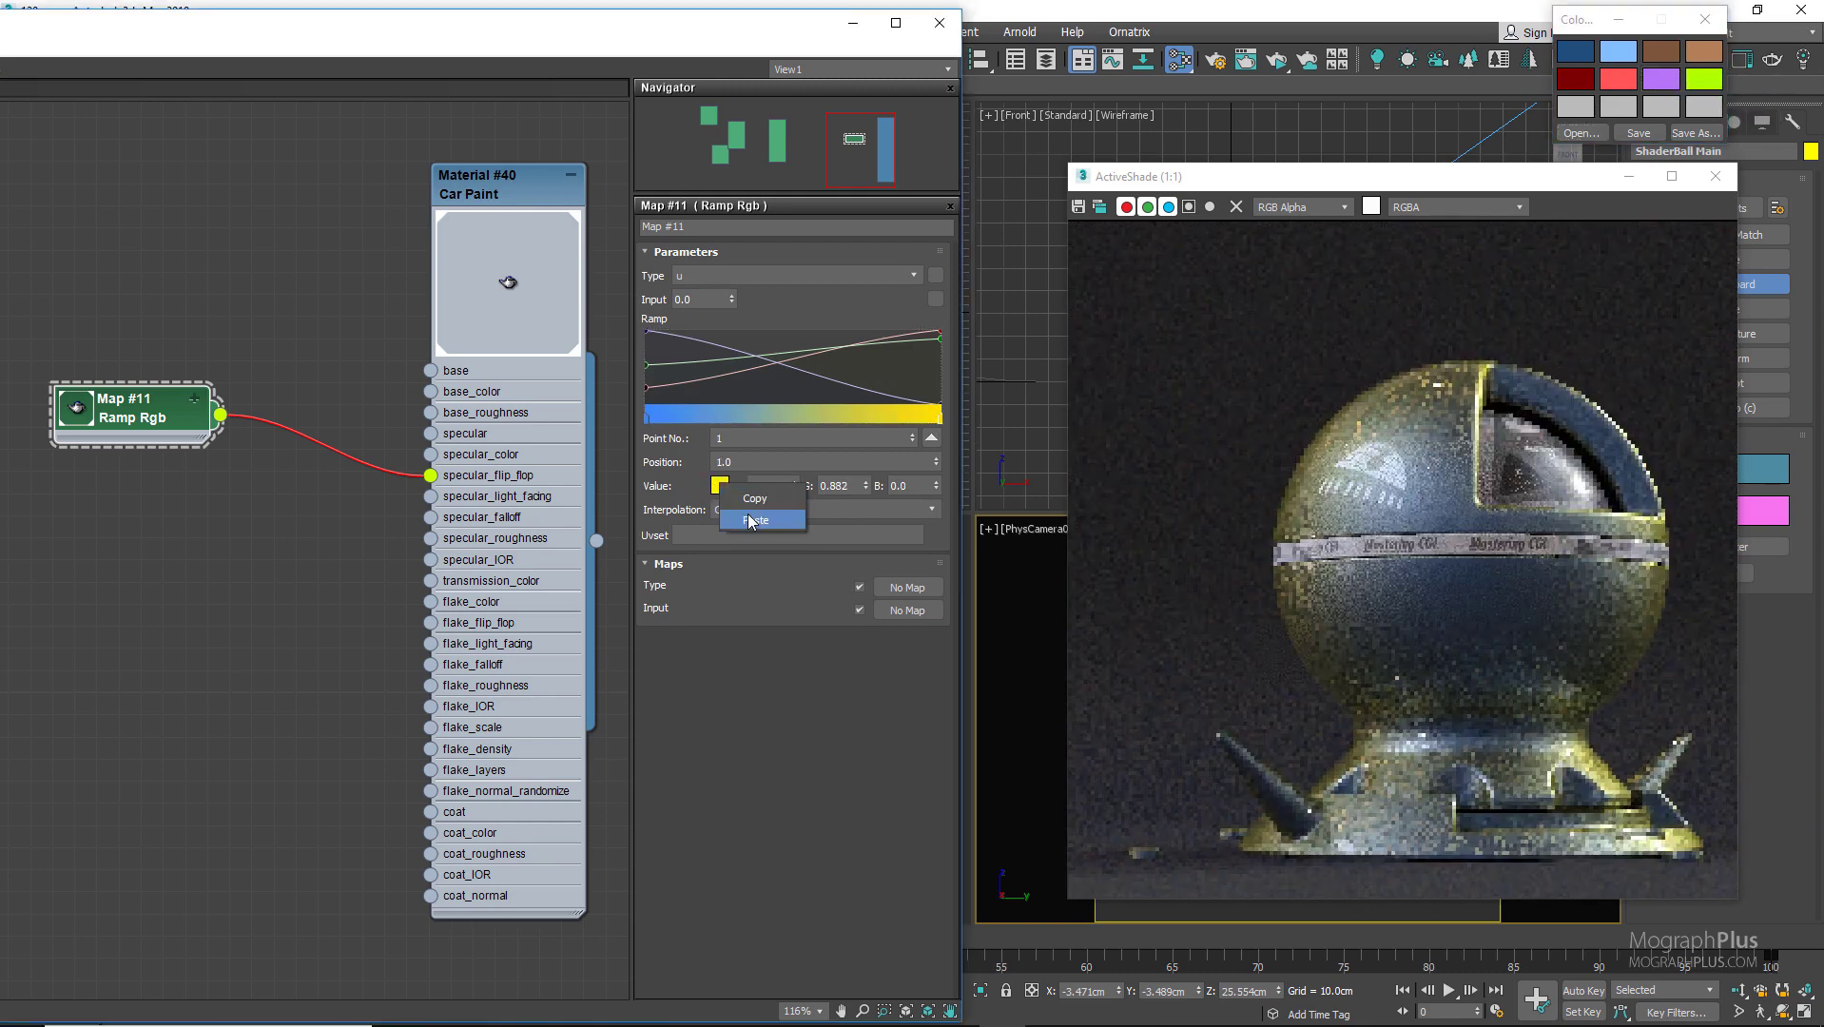
left_click(751, 514)
left_click(469, 182)
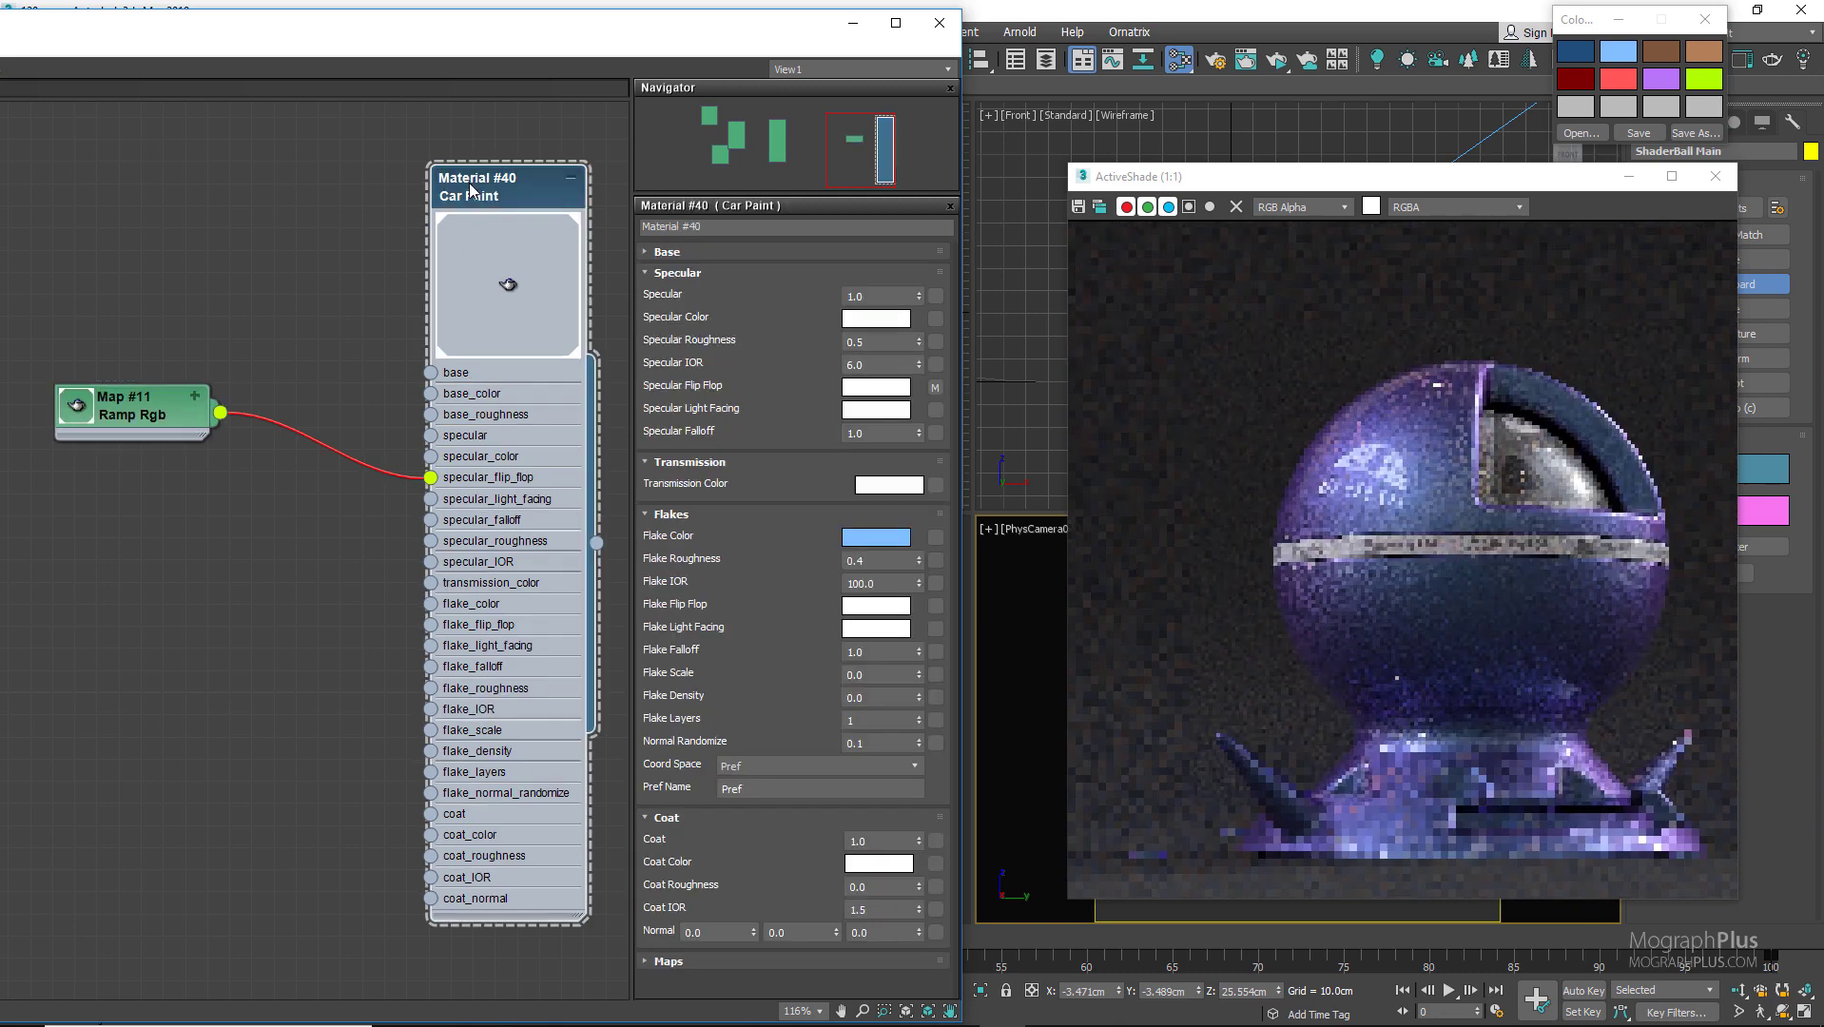
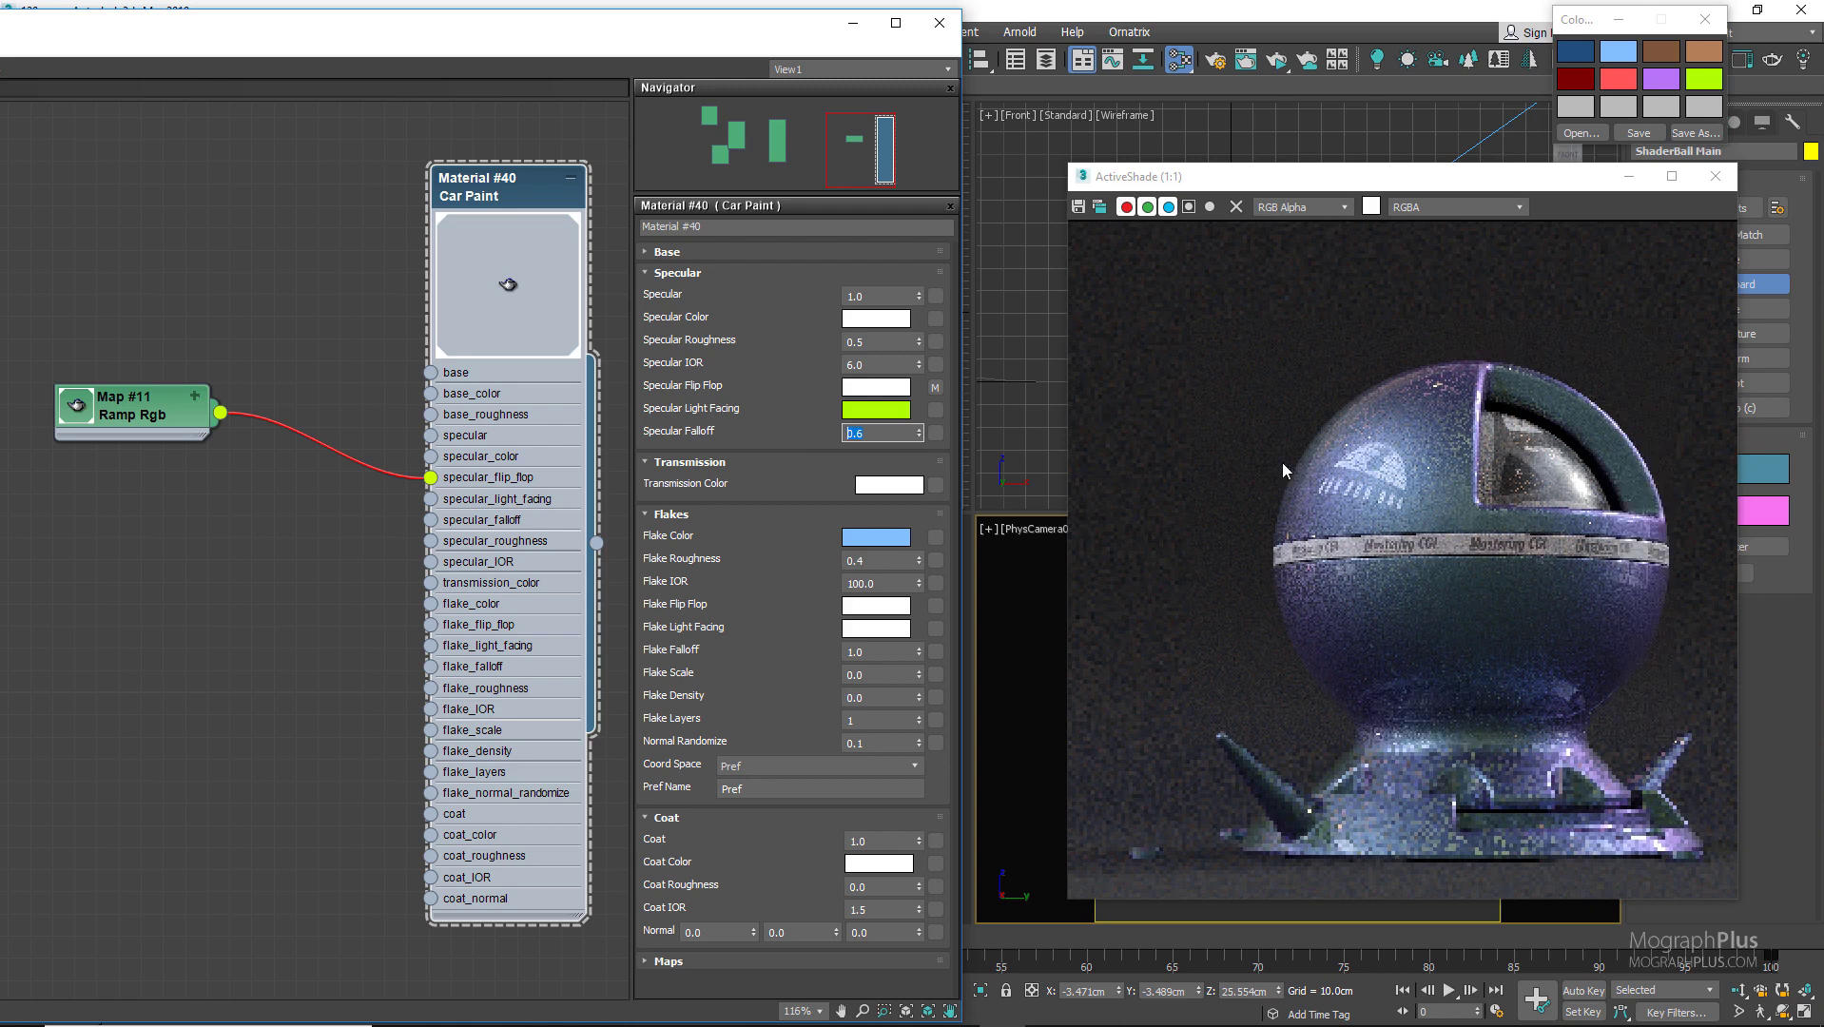
Set the exposure of the Color Correct map feeding the Switch map's input0 to -2.0 and close the material editor
left_click(940, 25)
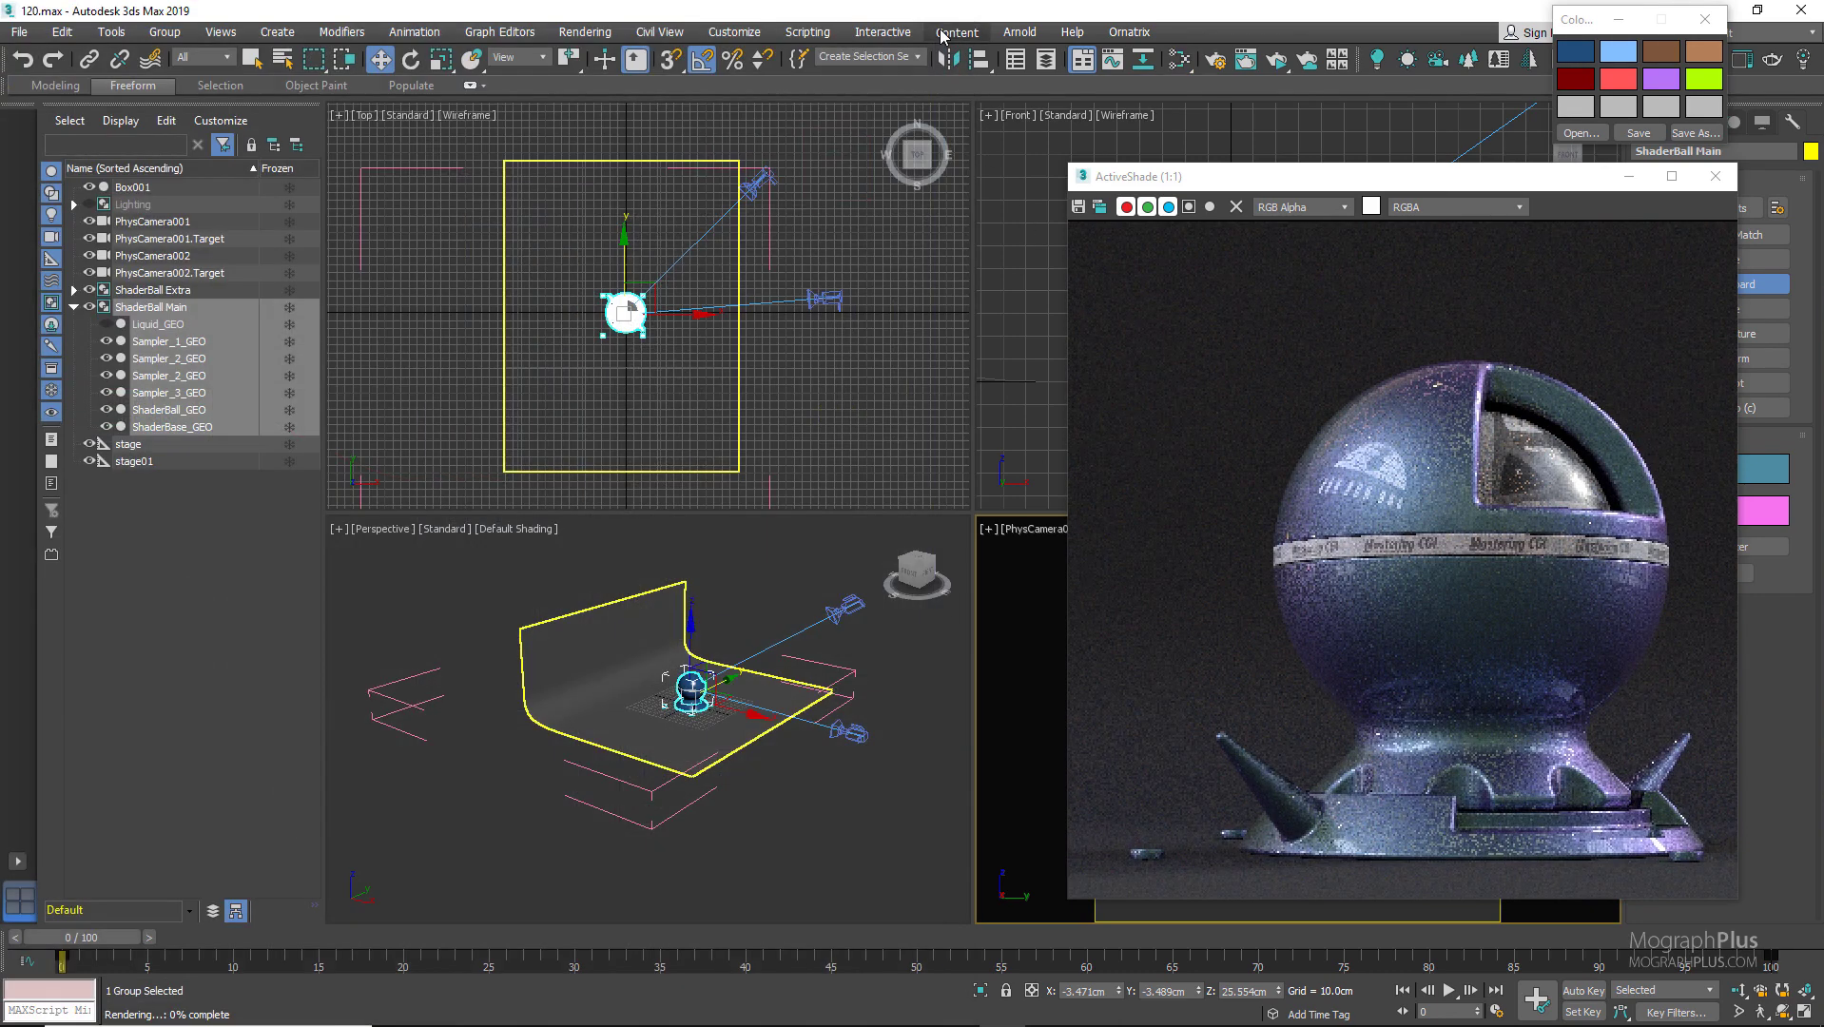
left_click(1178, 59)
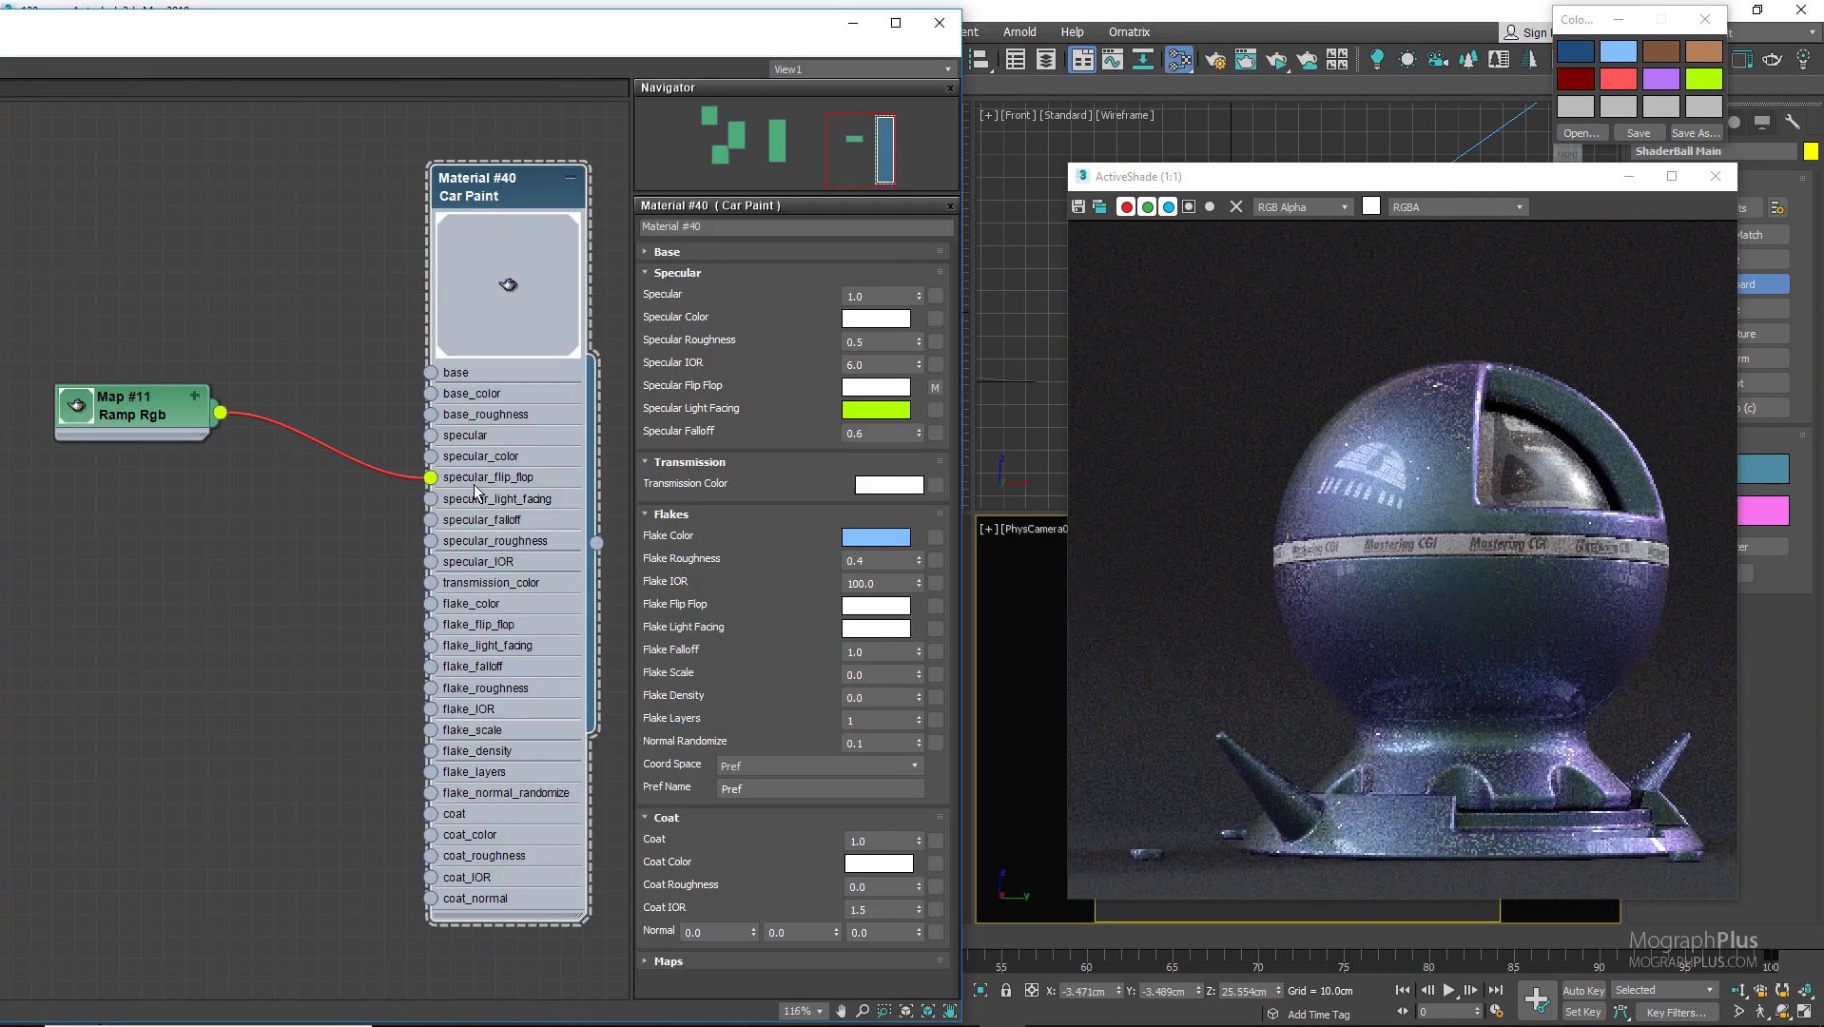
middle_click_drag(83, 628, 602, 489)
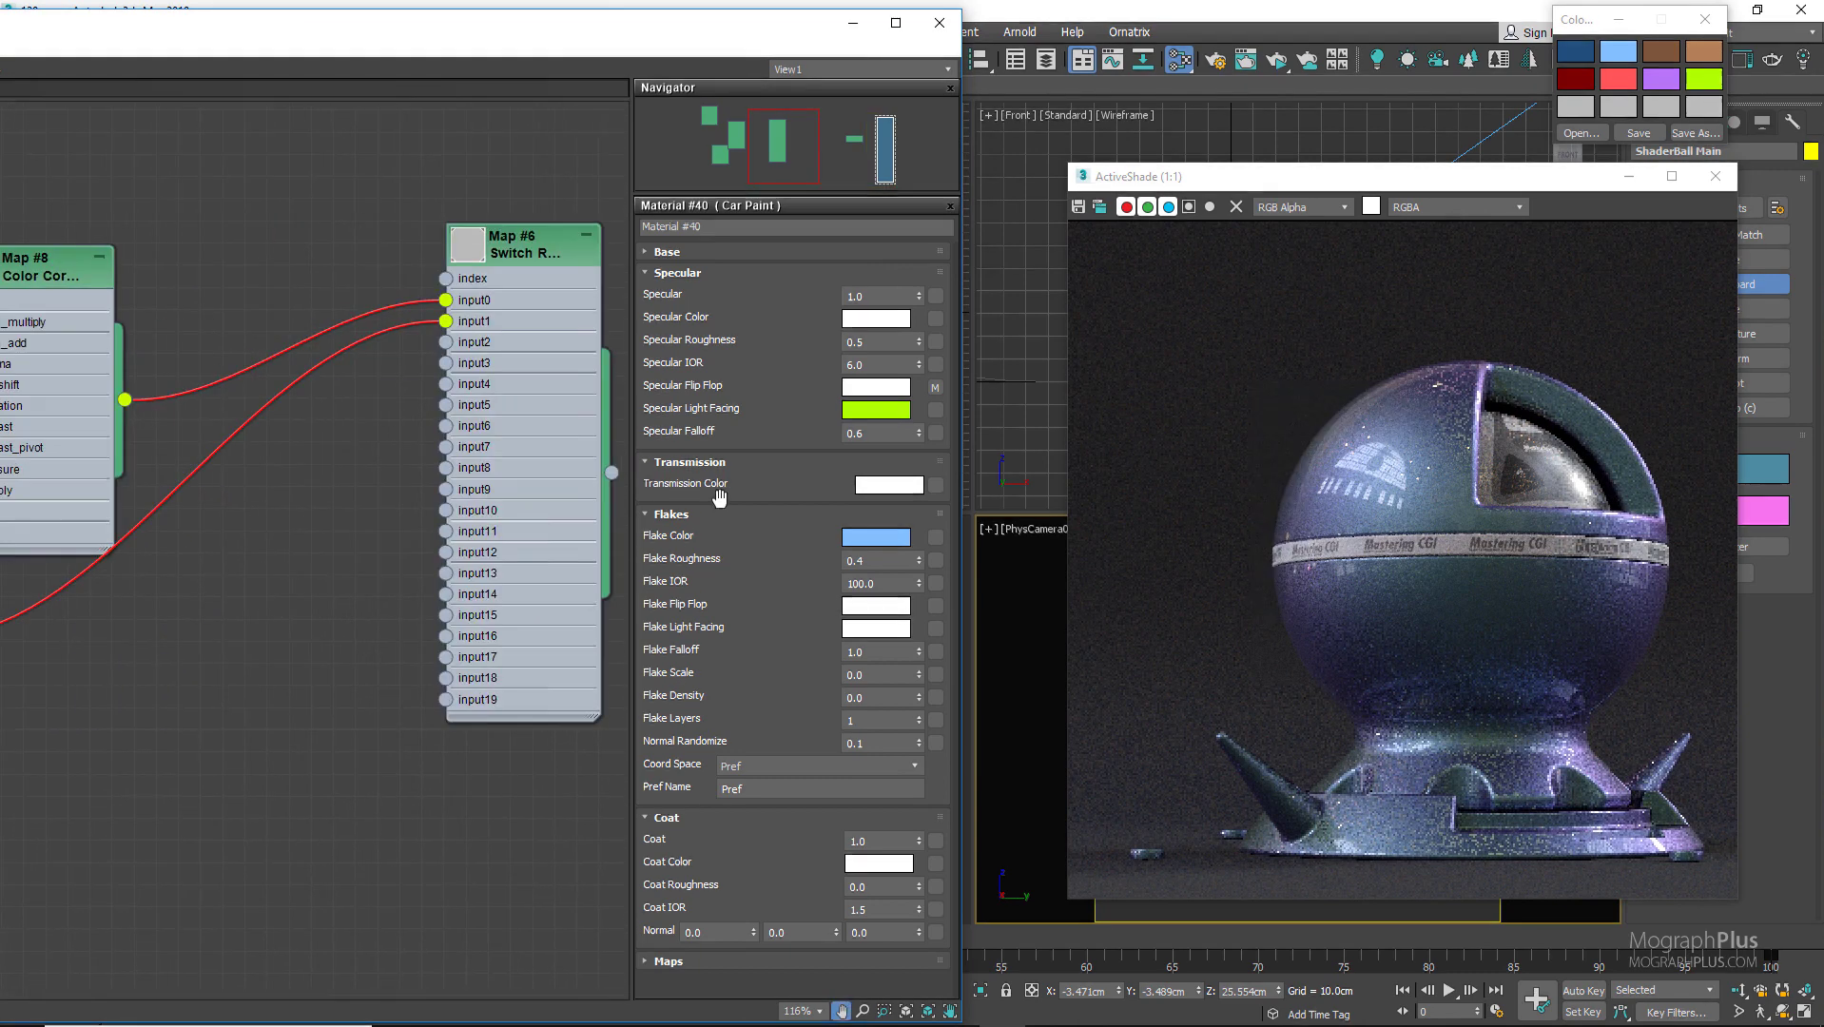
double_click(51, 277)
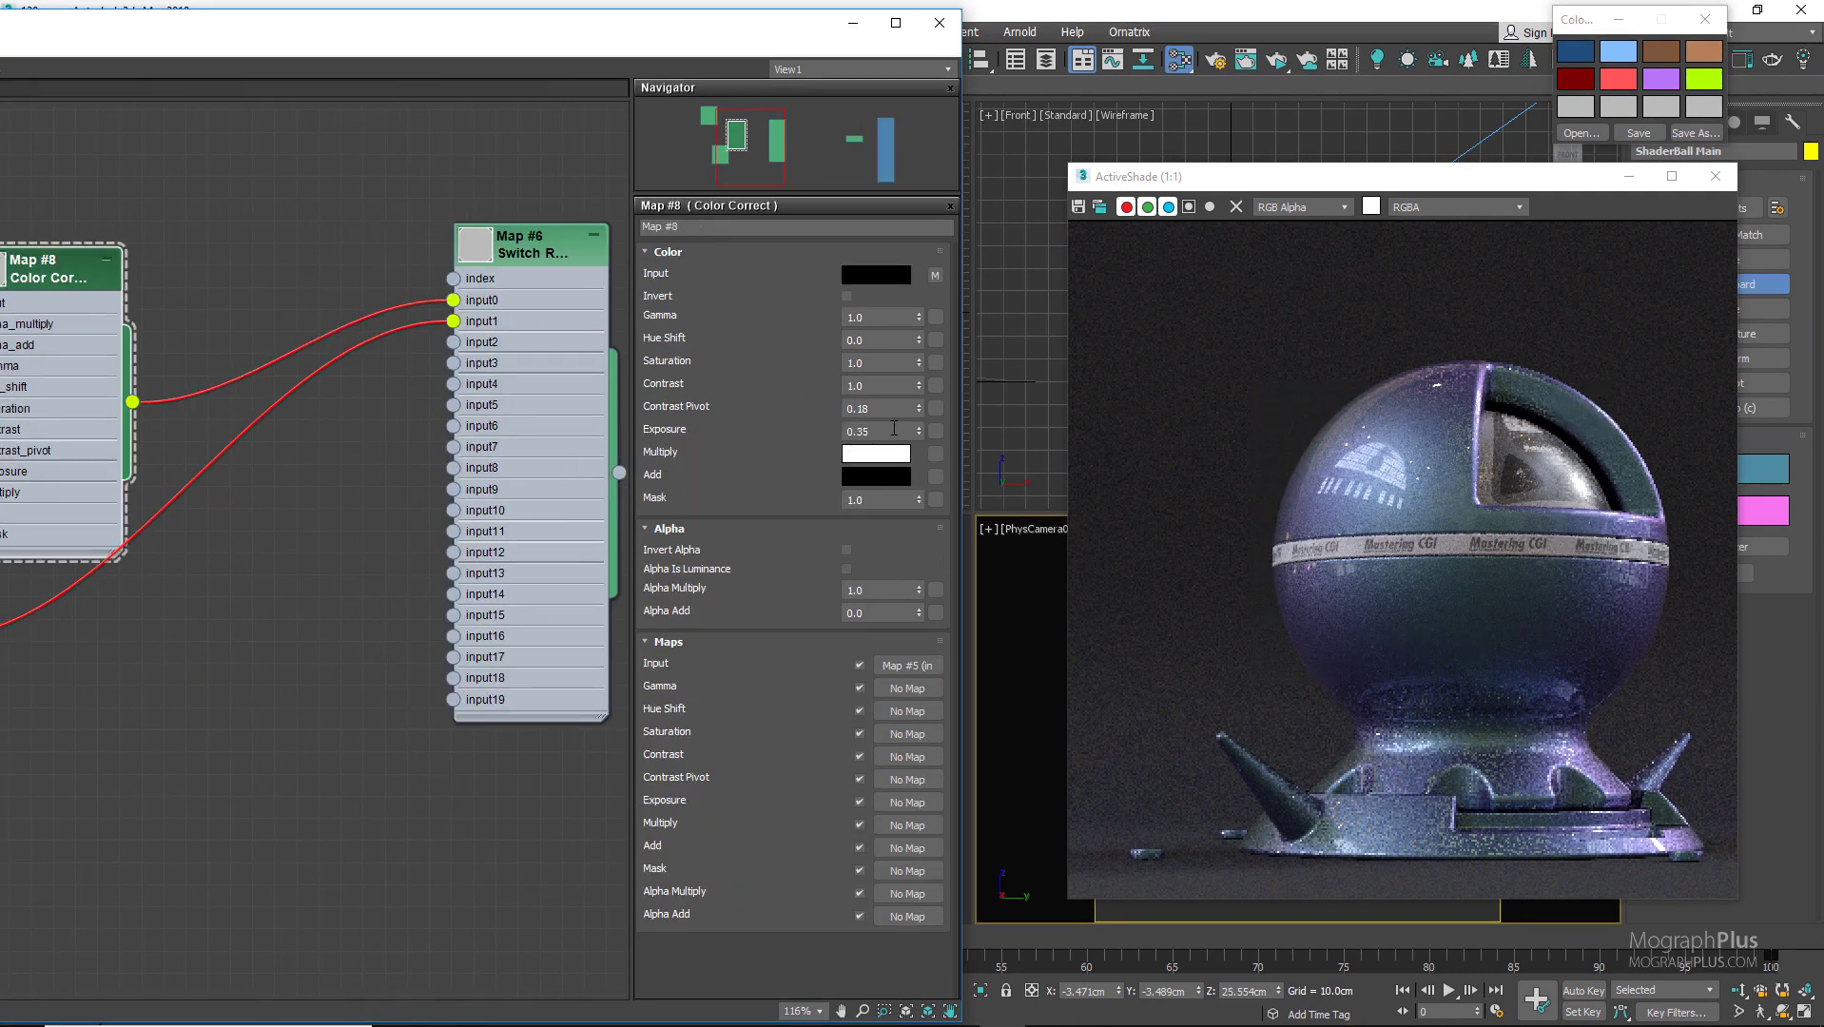
type("-2.0")
key("Return")
left_click(939, 22)
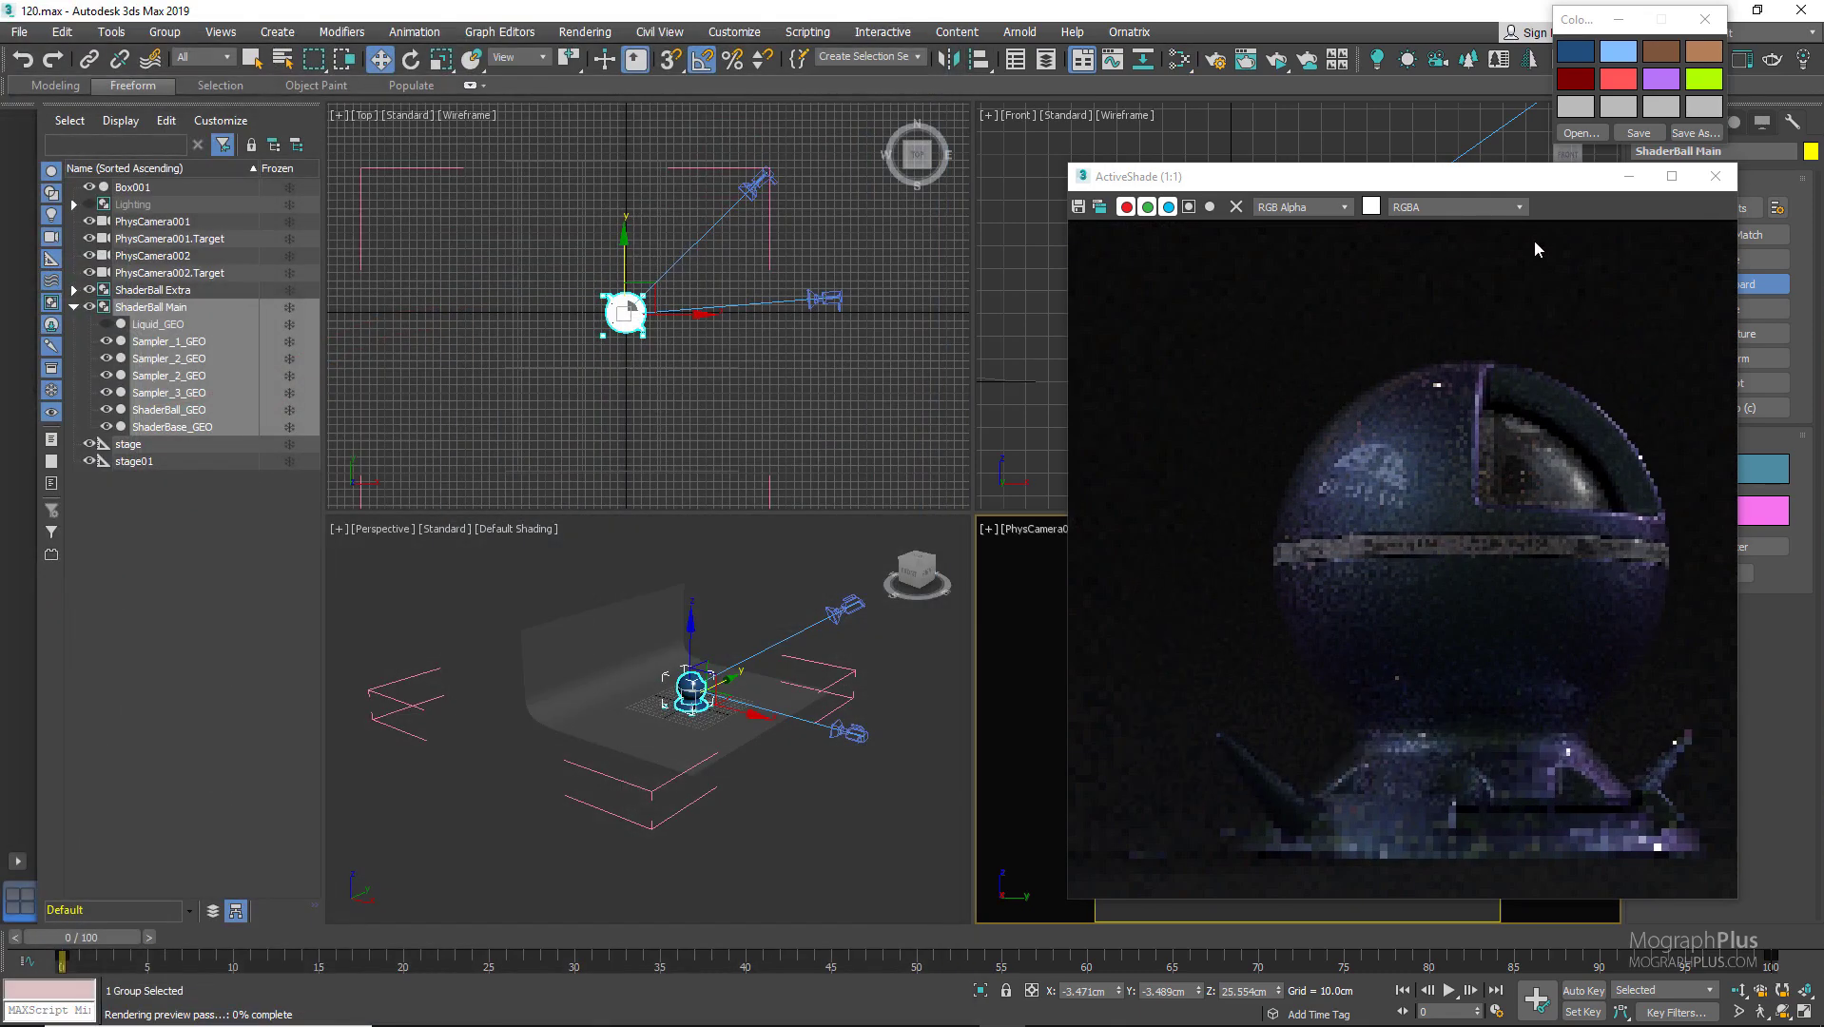
Close the ActiveShade render and place an Arnold light of type Point beside the shader ball in the Top view
left_click(1715, 176)
left_click_drag(1579, 19, 1346, 58)
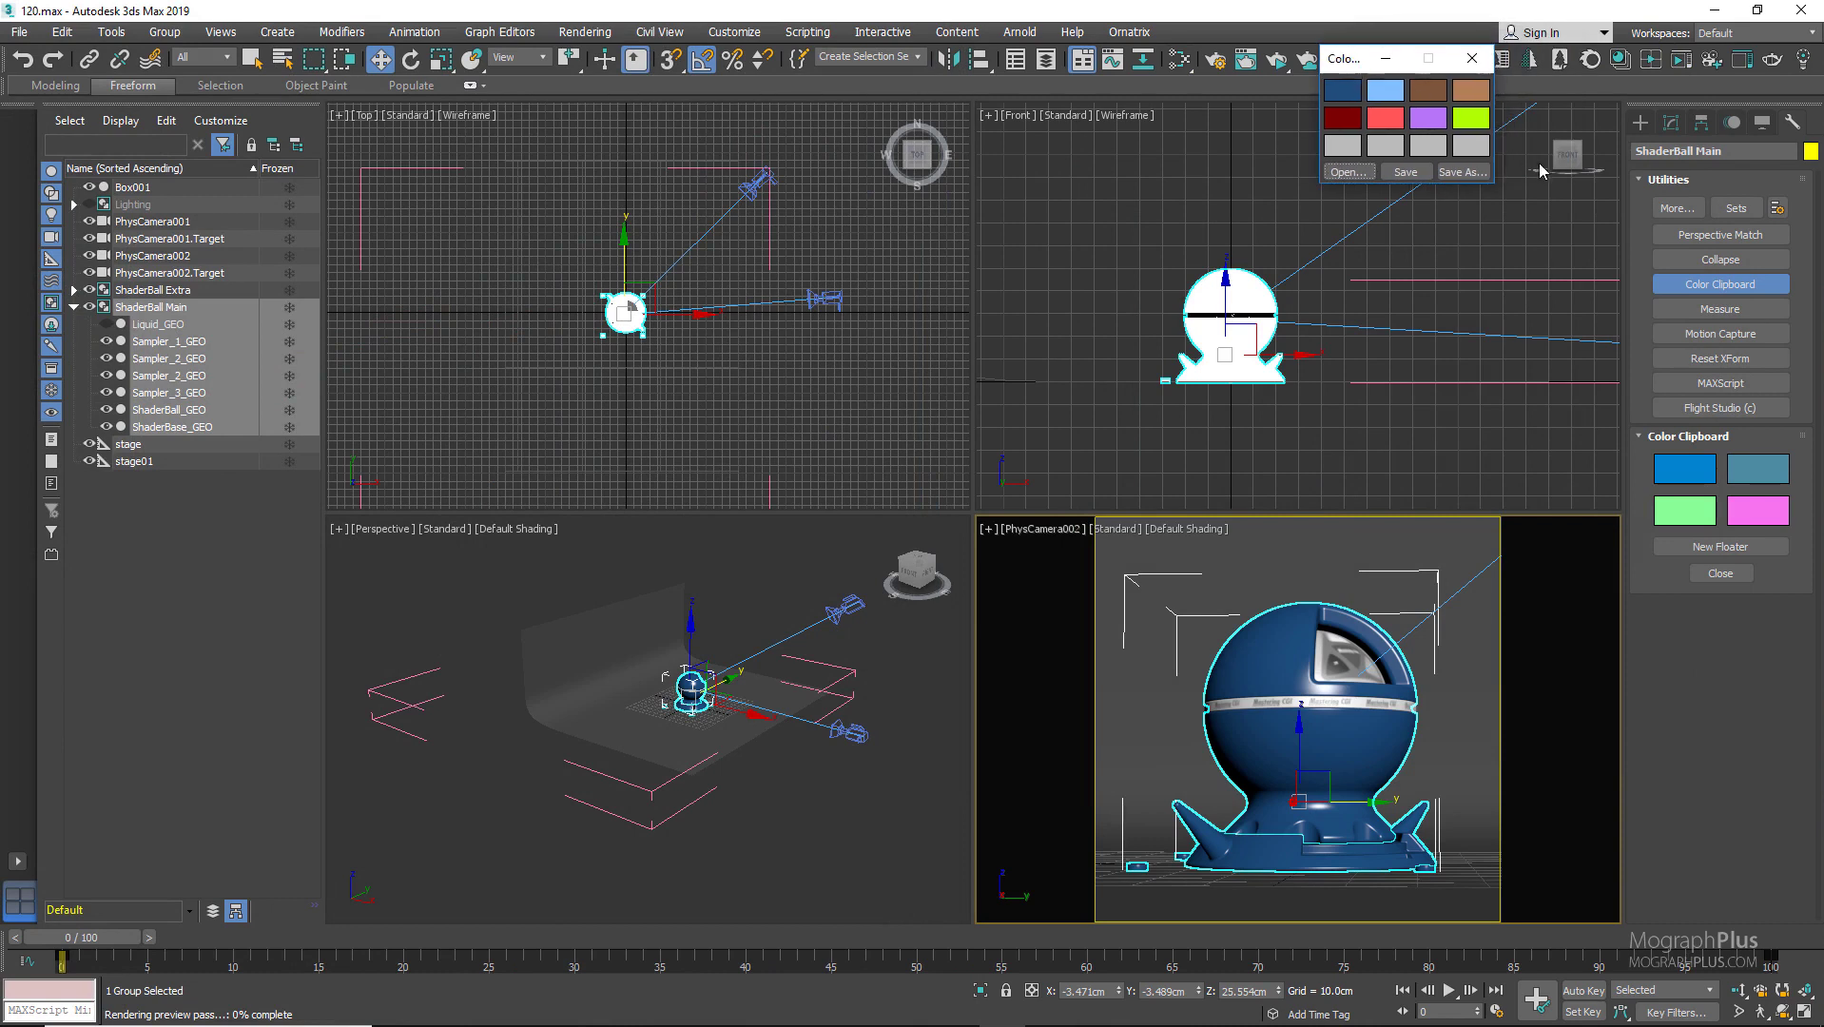
left_click(1639, 122)
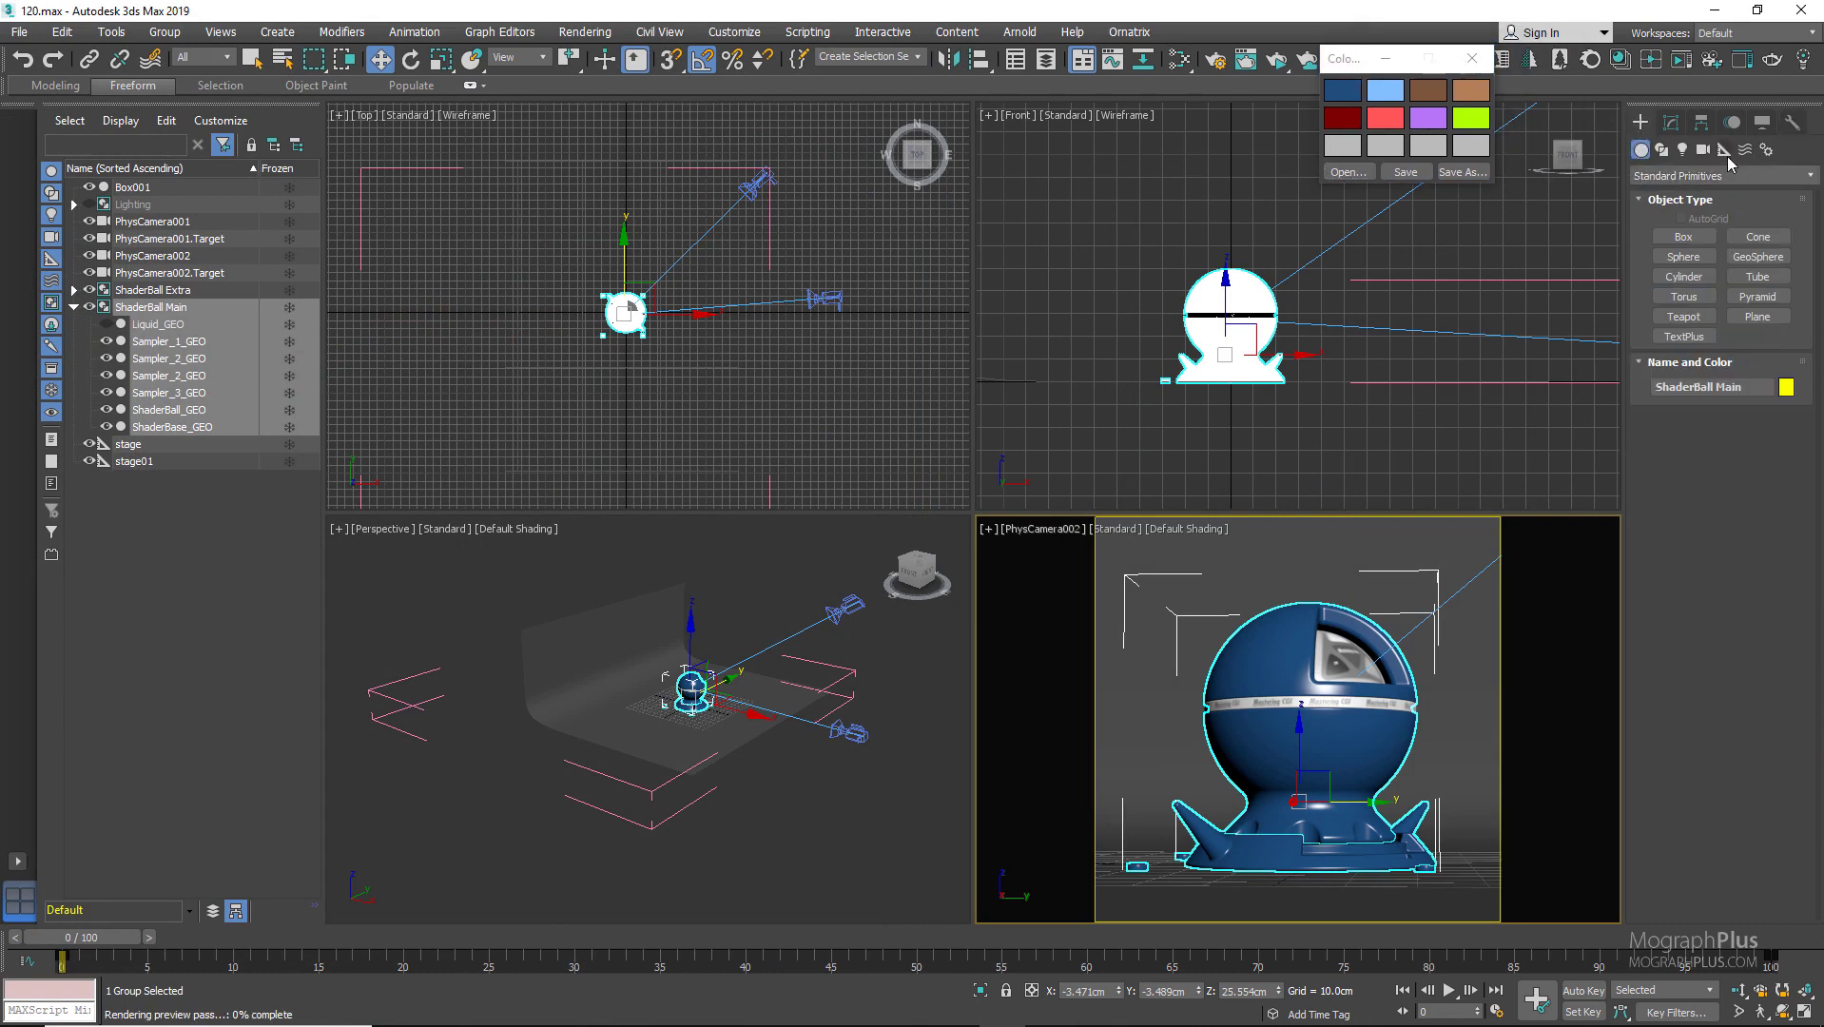
left_click(1683, 150)
left_click(1684, 177)
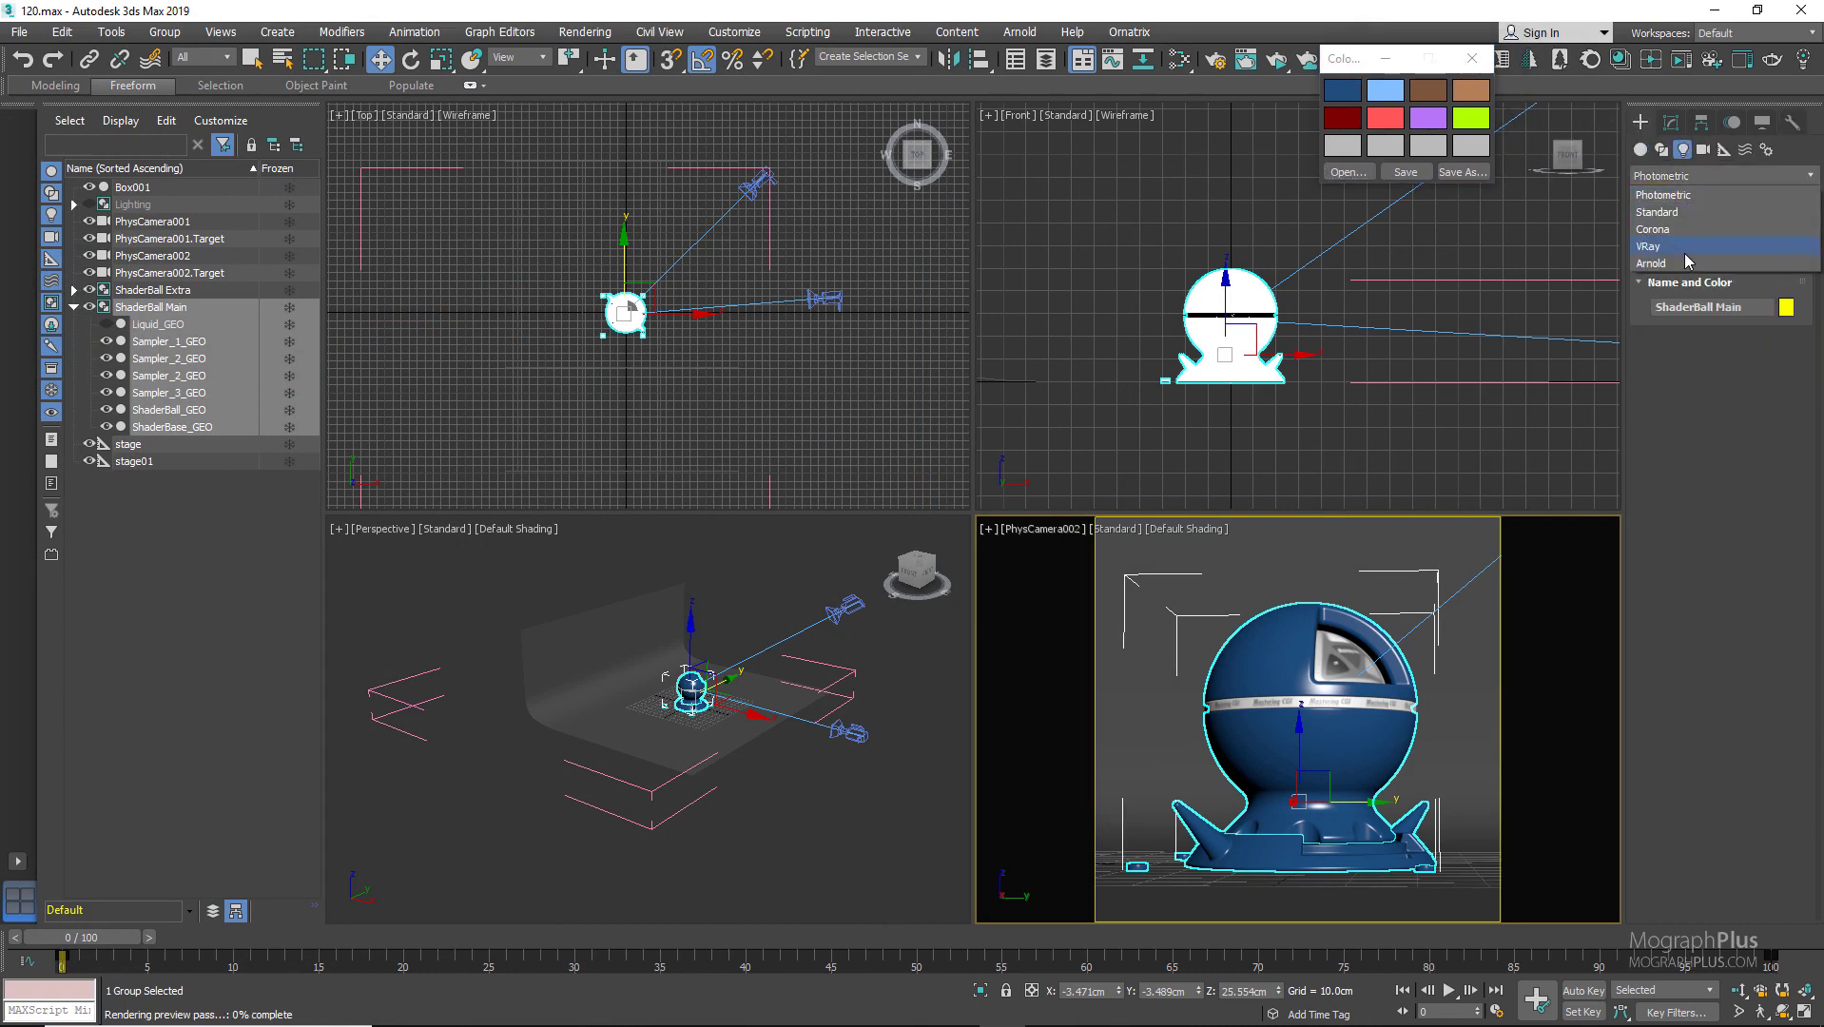
left_click(1681, 263)
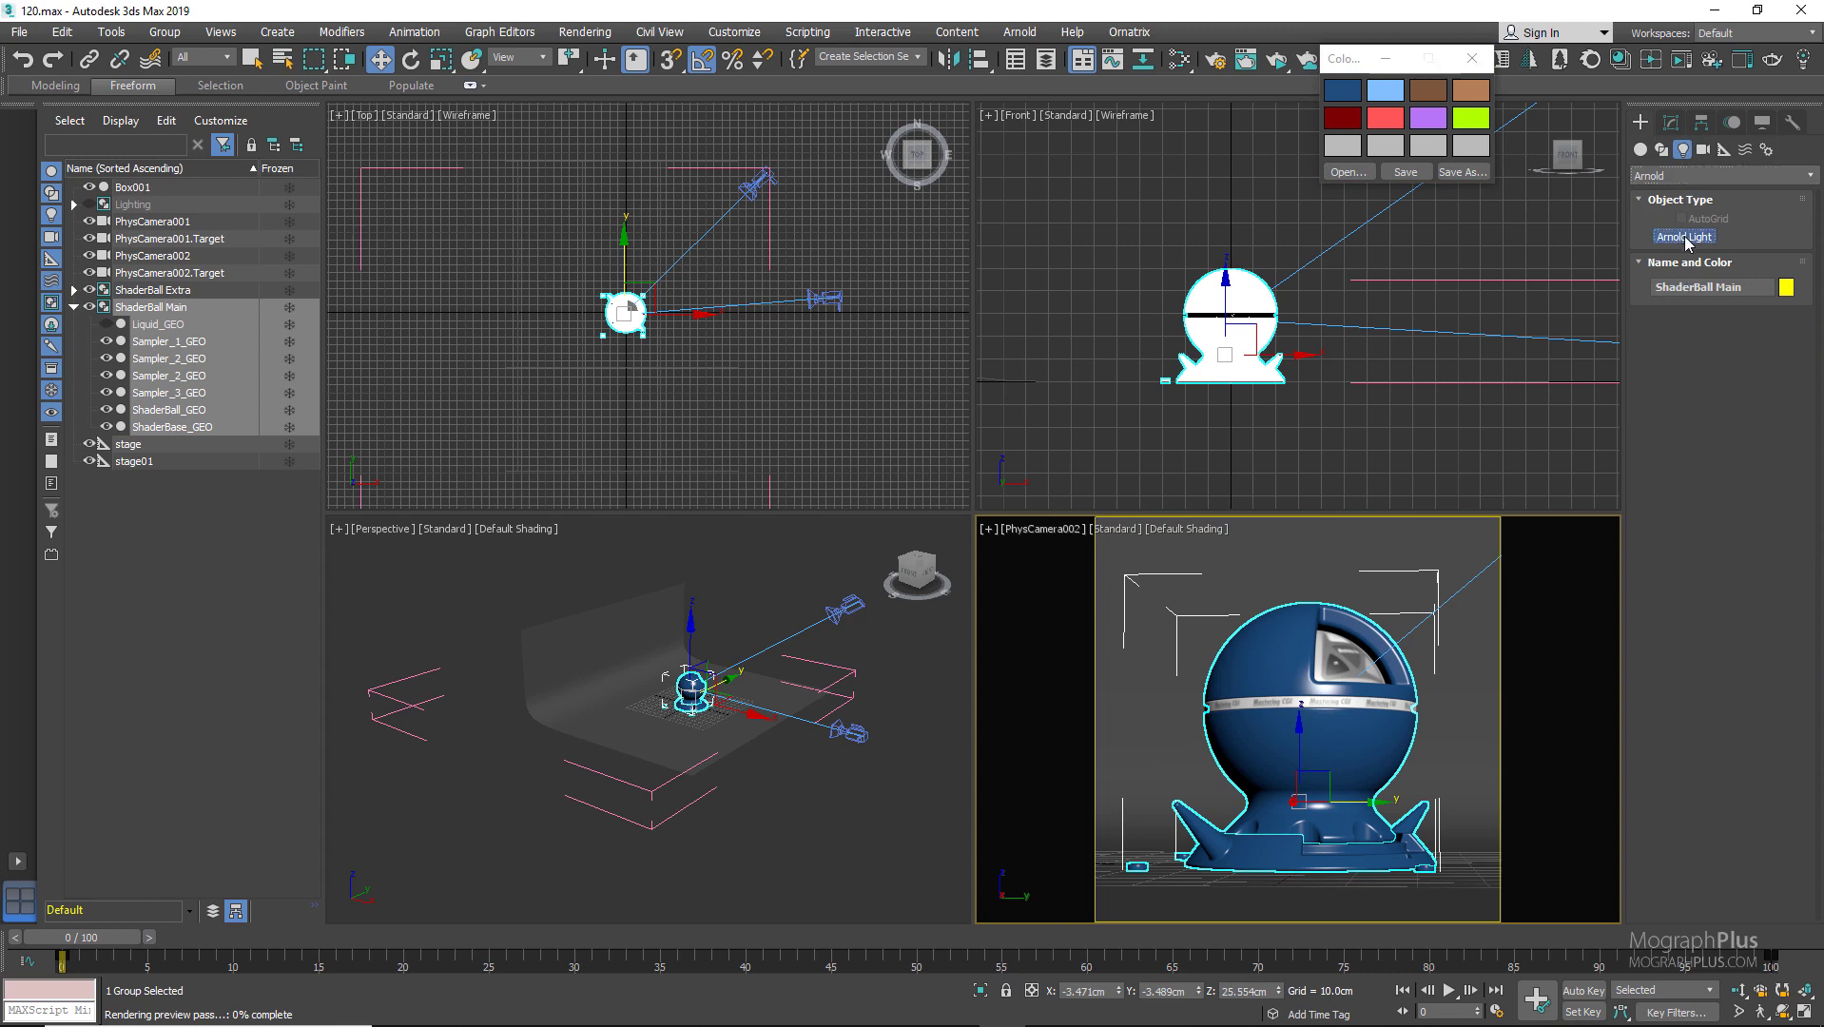
left_click(1685, 237)
left_click(1777, 484)
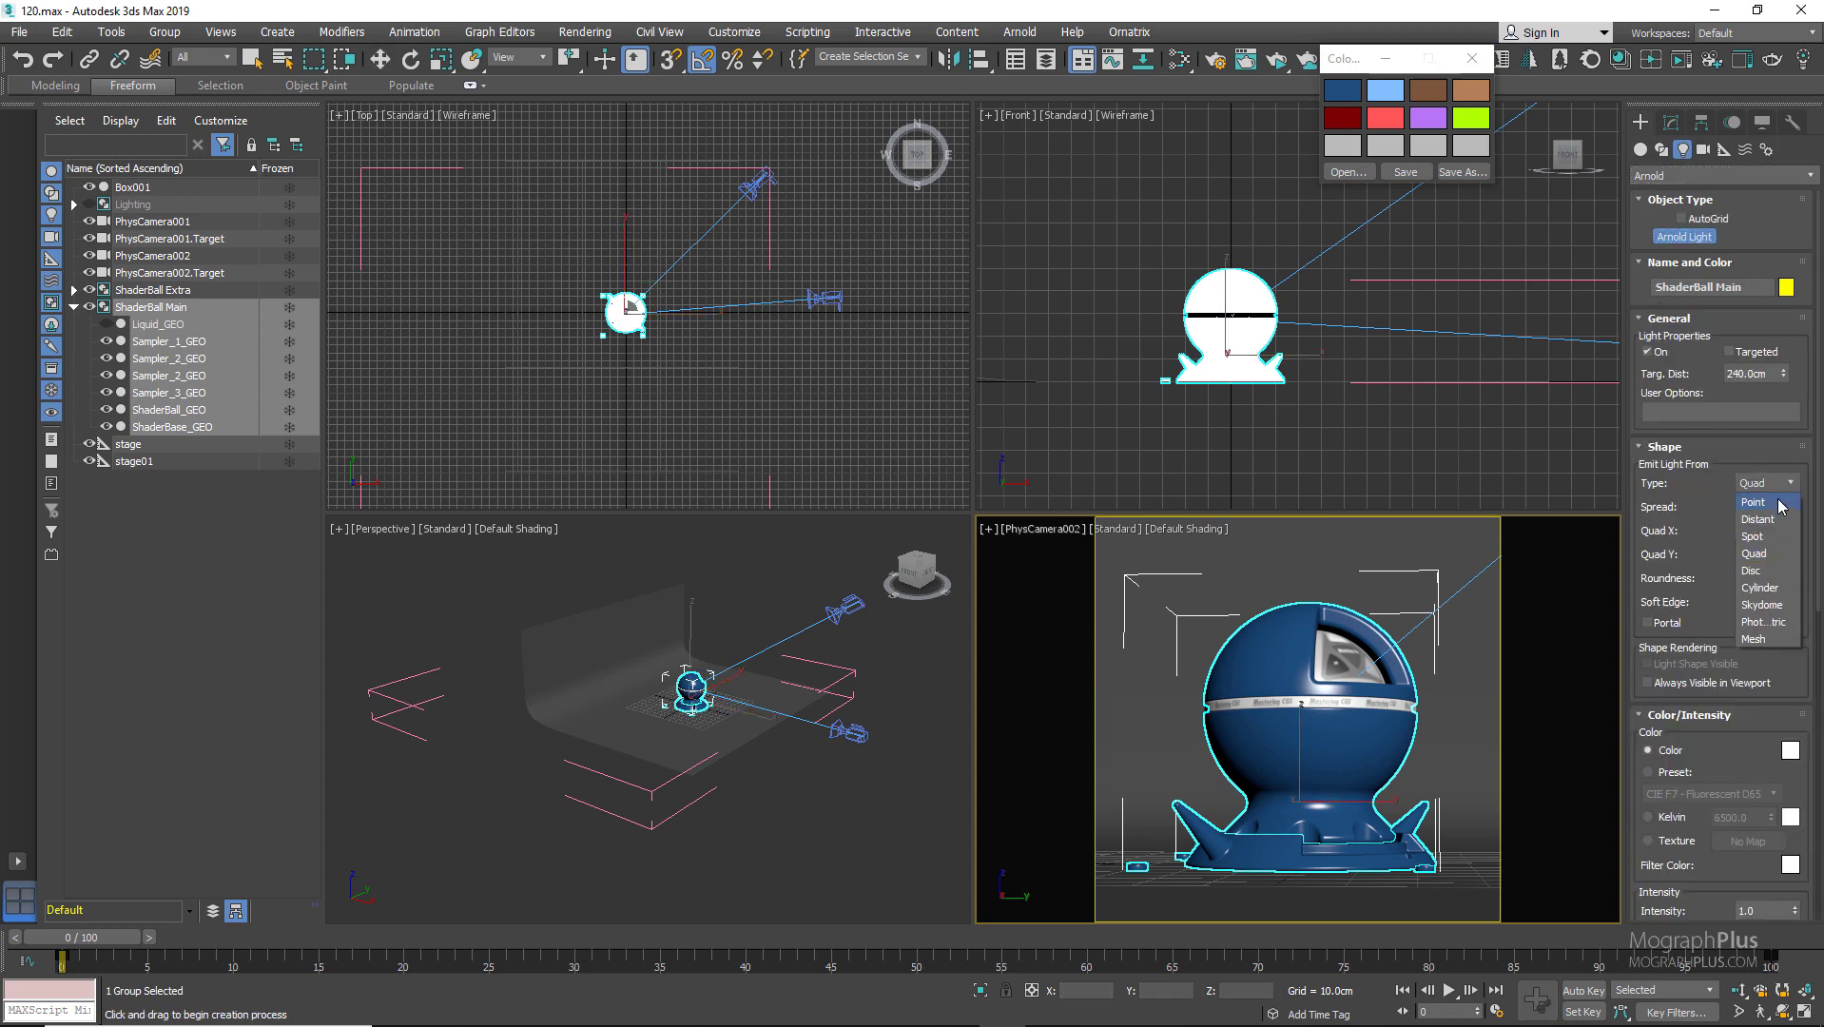
left_click(1779, 498)
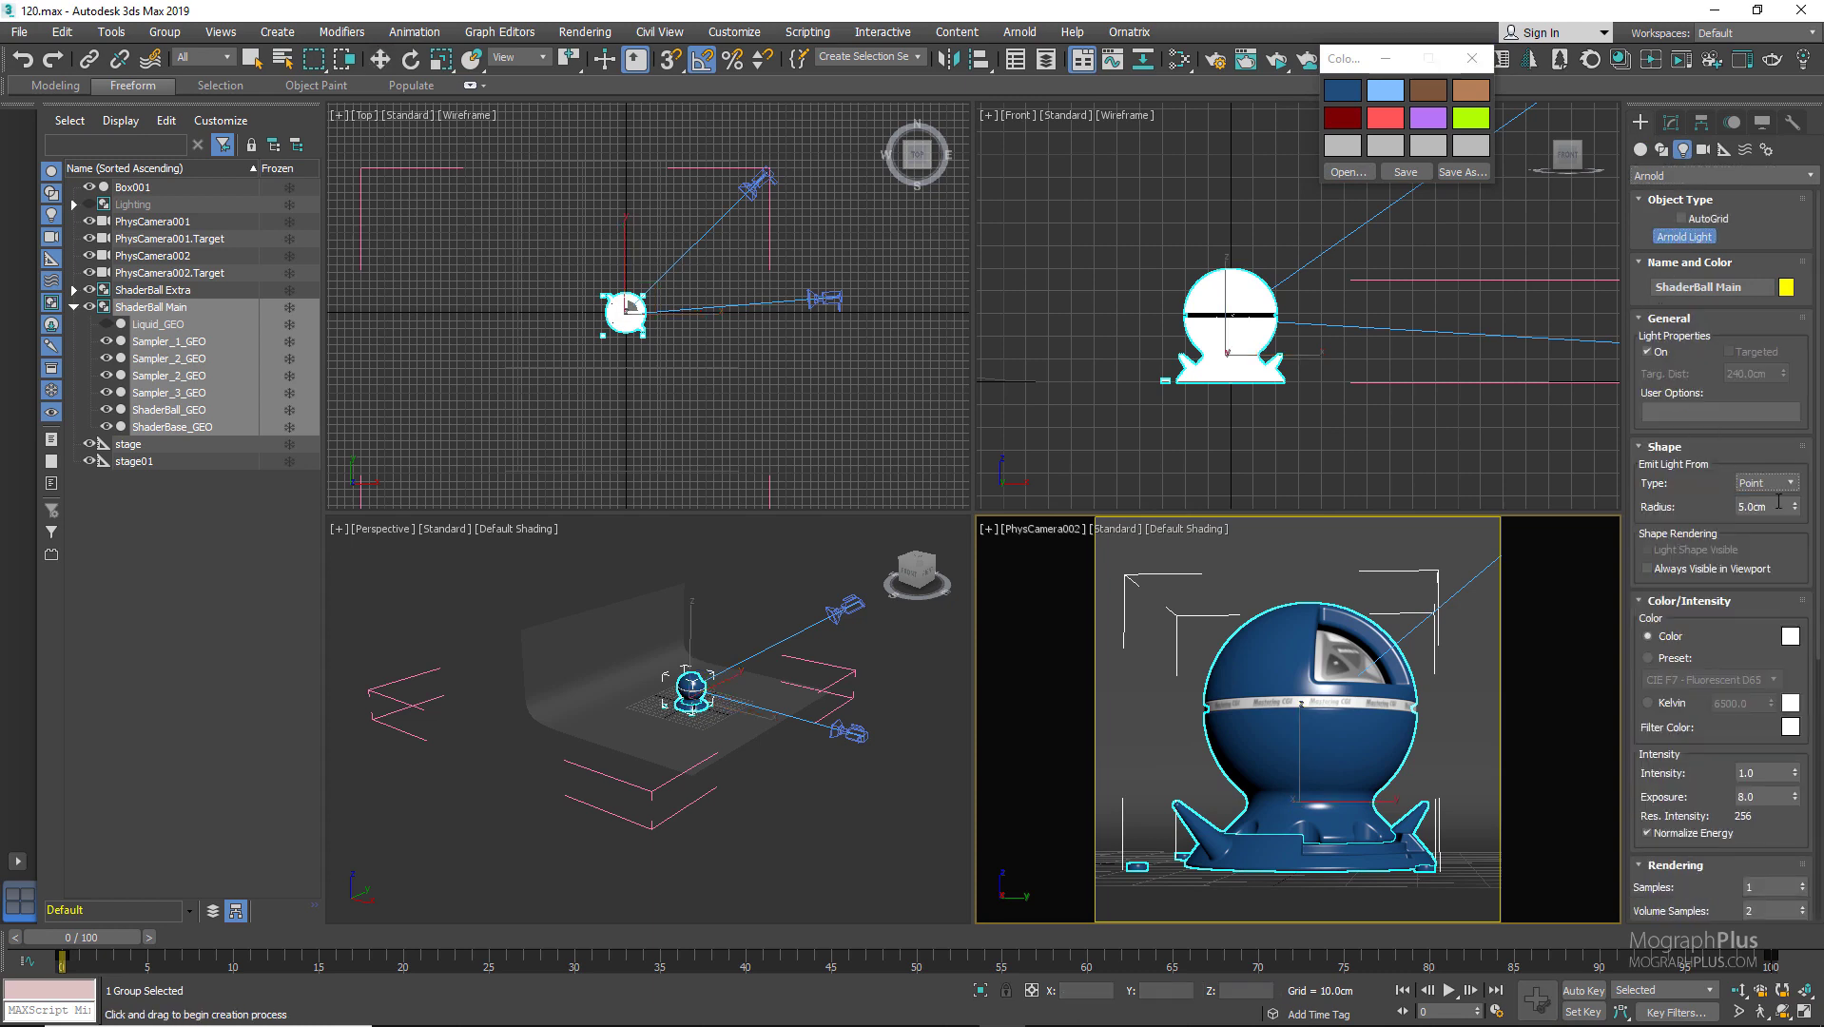
left_click(684, 348)
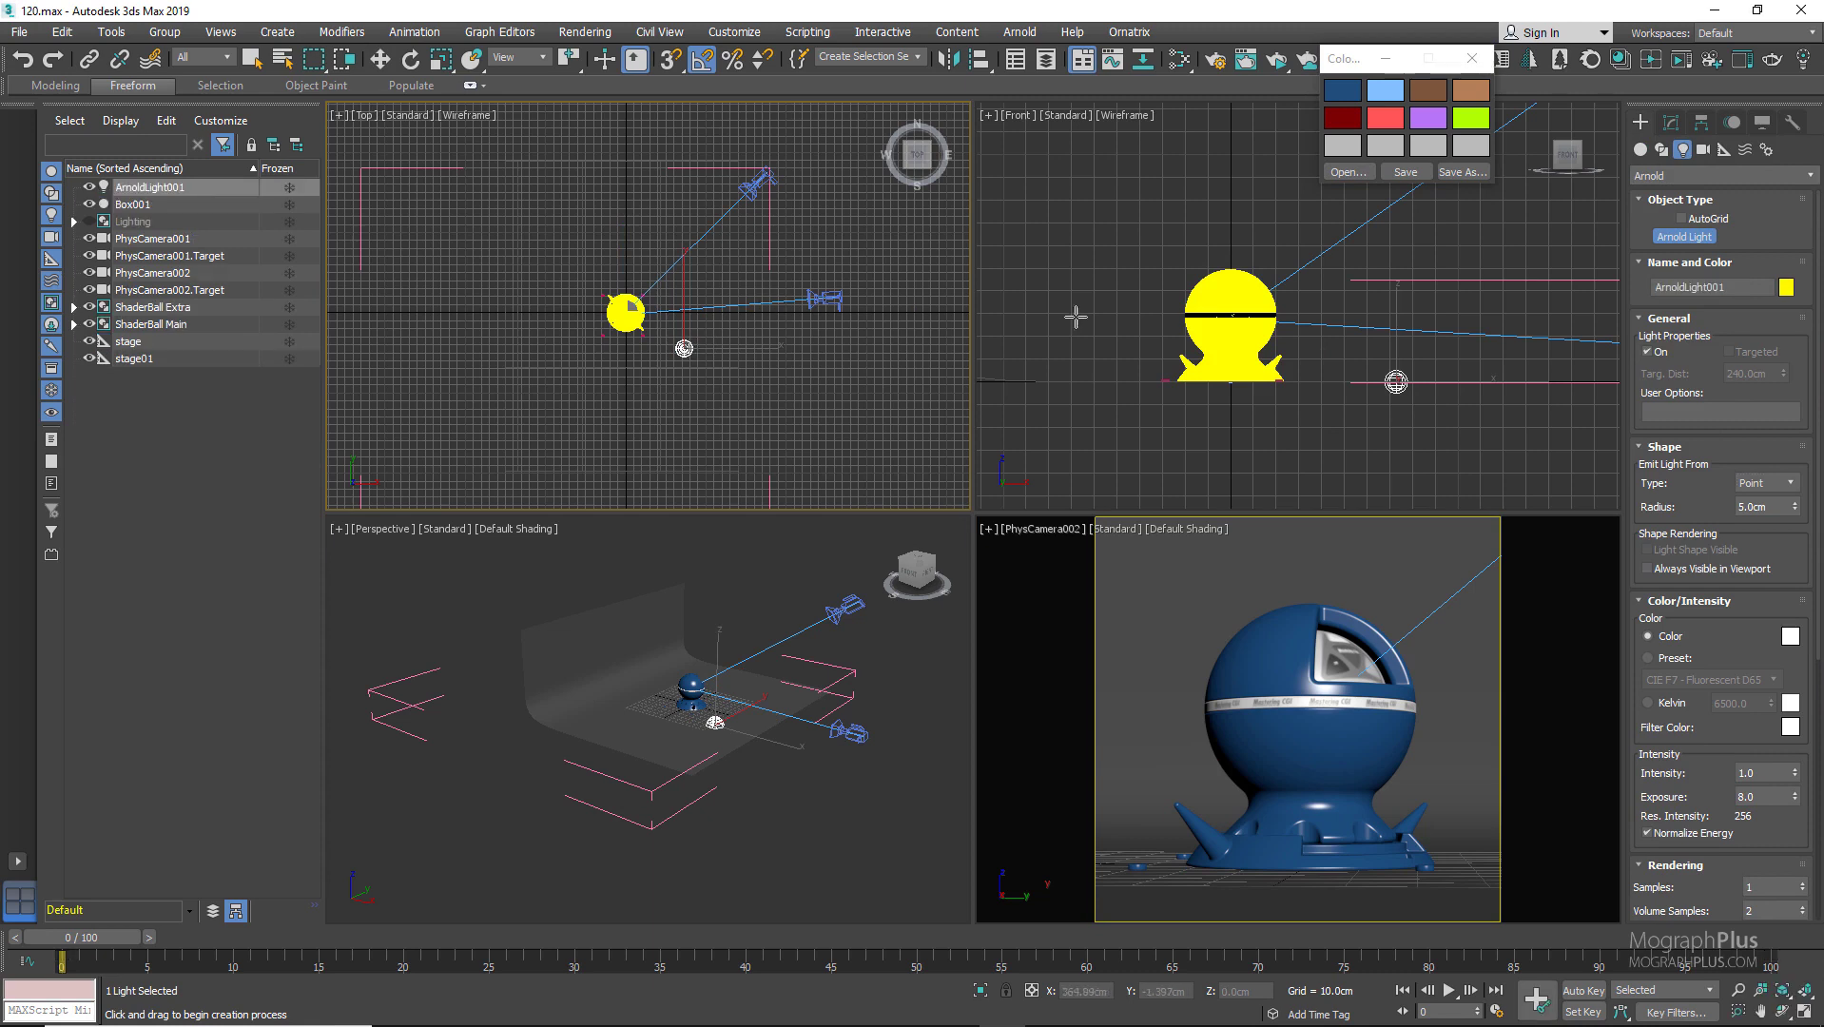
Raise the point light to about 51.6 cm and shift it to about X 81.1 cm, Y -56.4 cm in the Top view
key("w")
left_click_drag(1405, 333, 1405, 217)
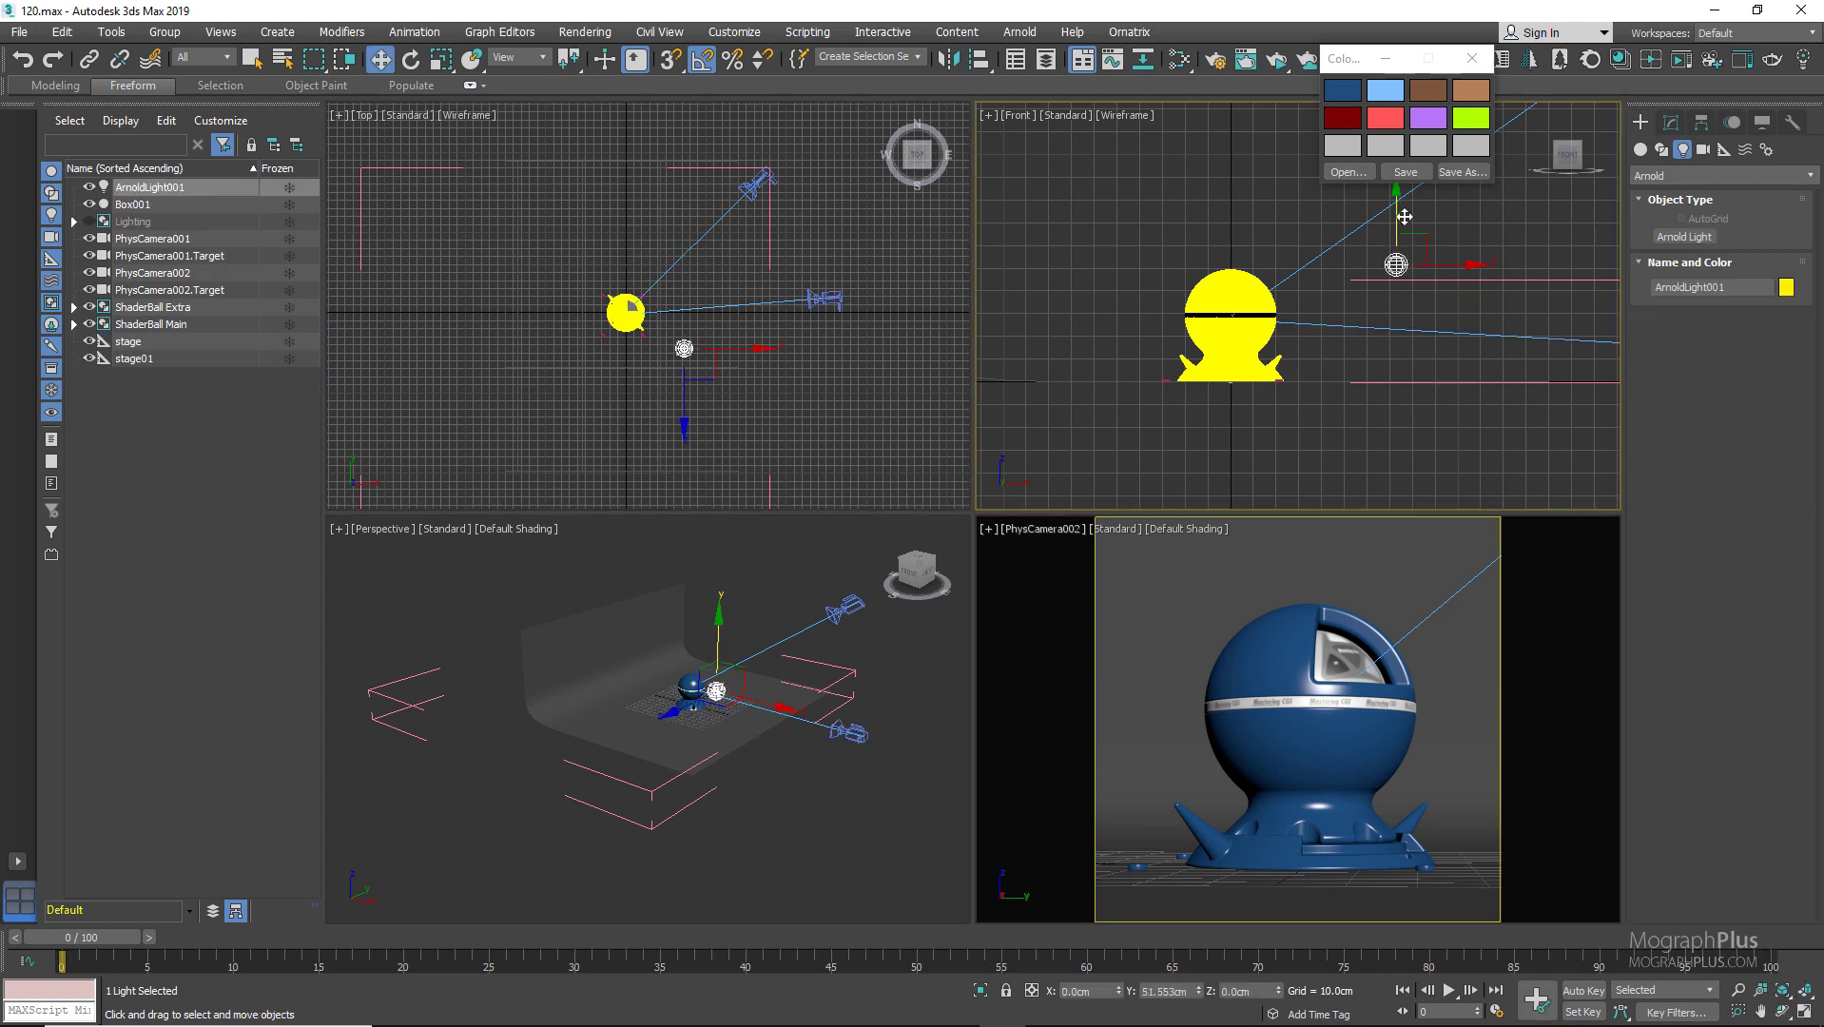
right_click(702, 374)
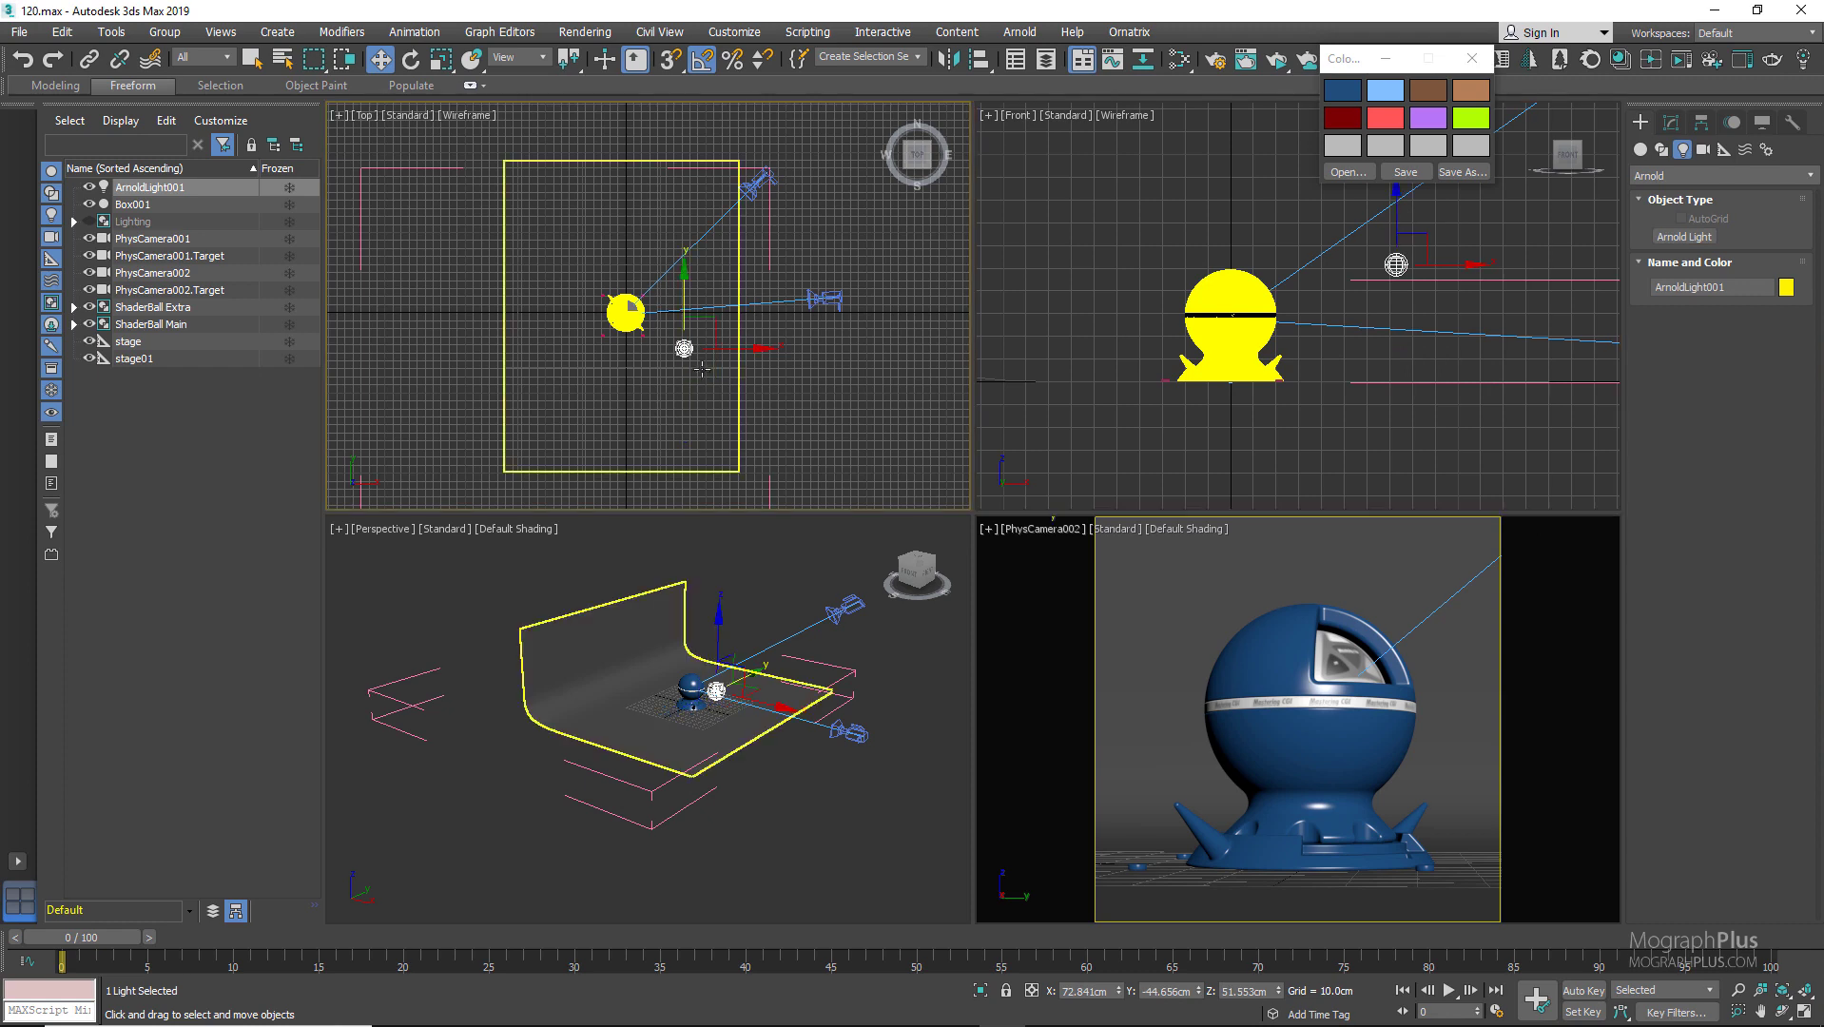
left_click(687, 352)
left_click(684, 349)
left_click_drag(684, 348, 692, 357)
Set the Arnold point light's exposure to 13
left_click(1670, 122)
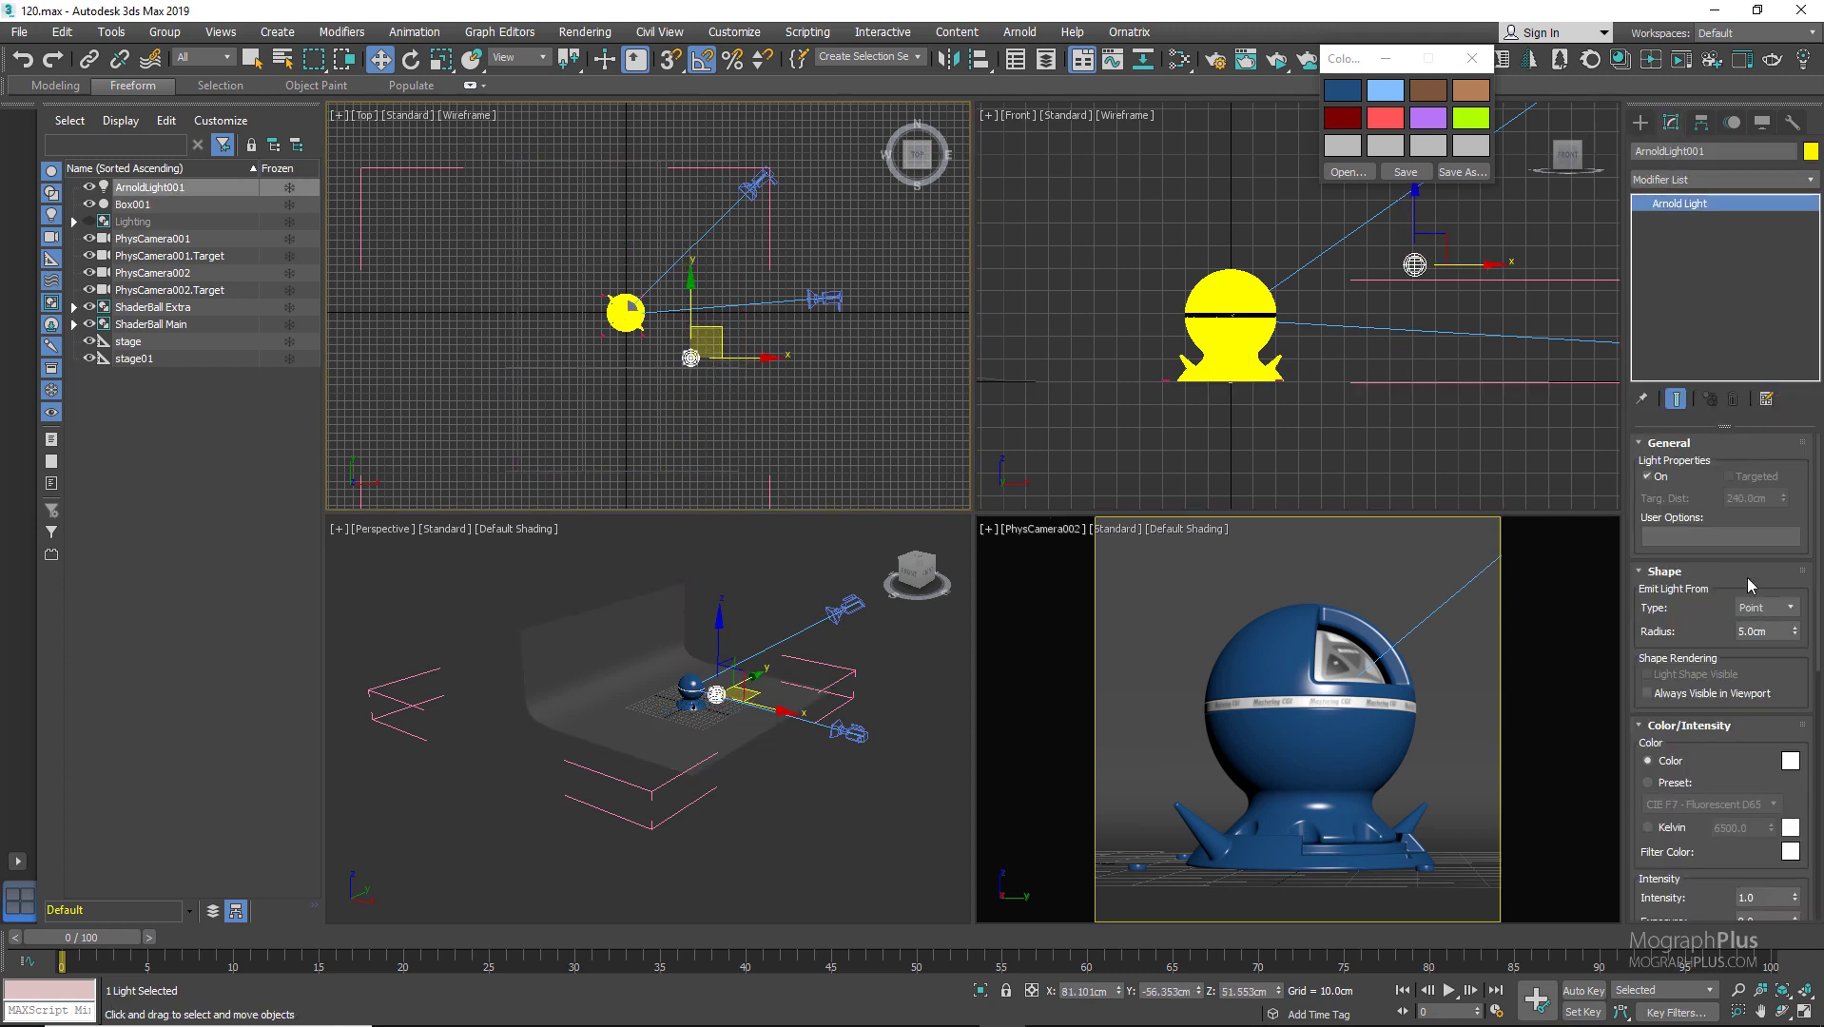
left_click_drag(1706, 623, 1683, 407)
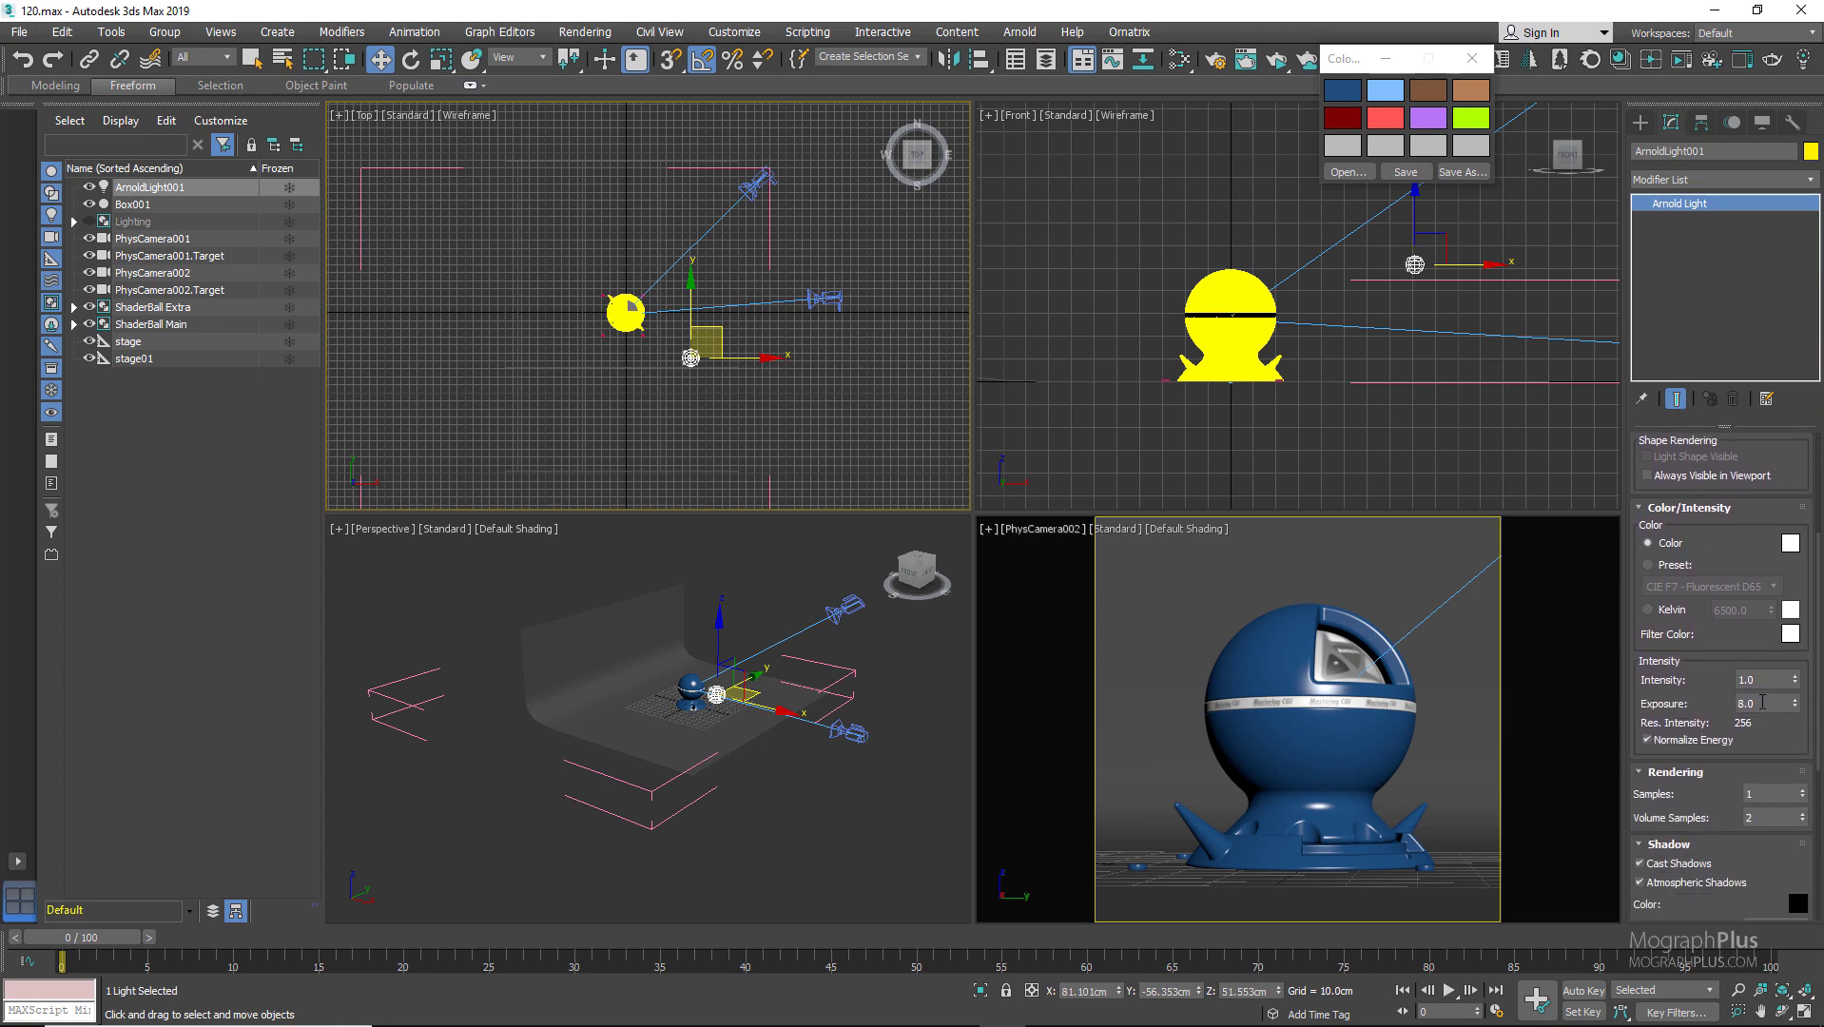
type("13")
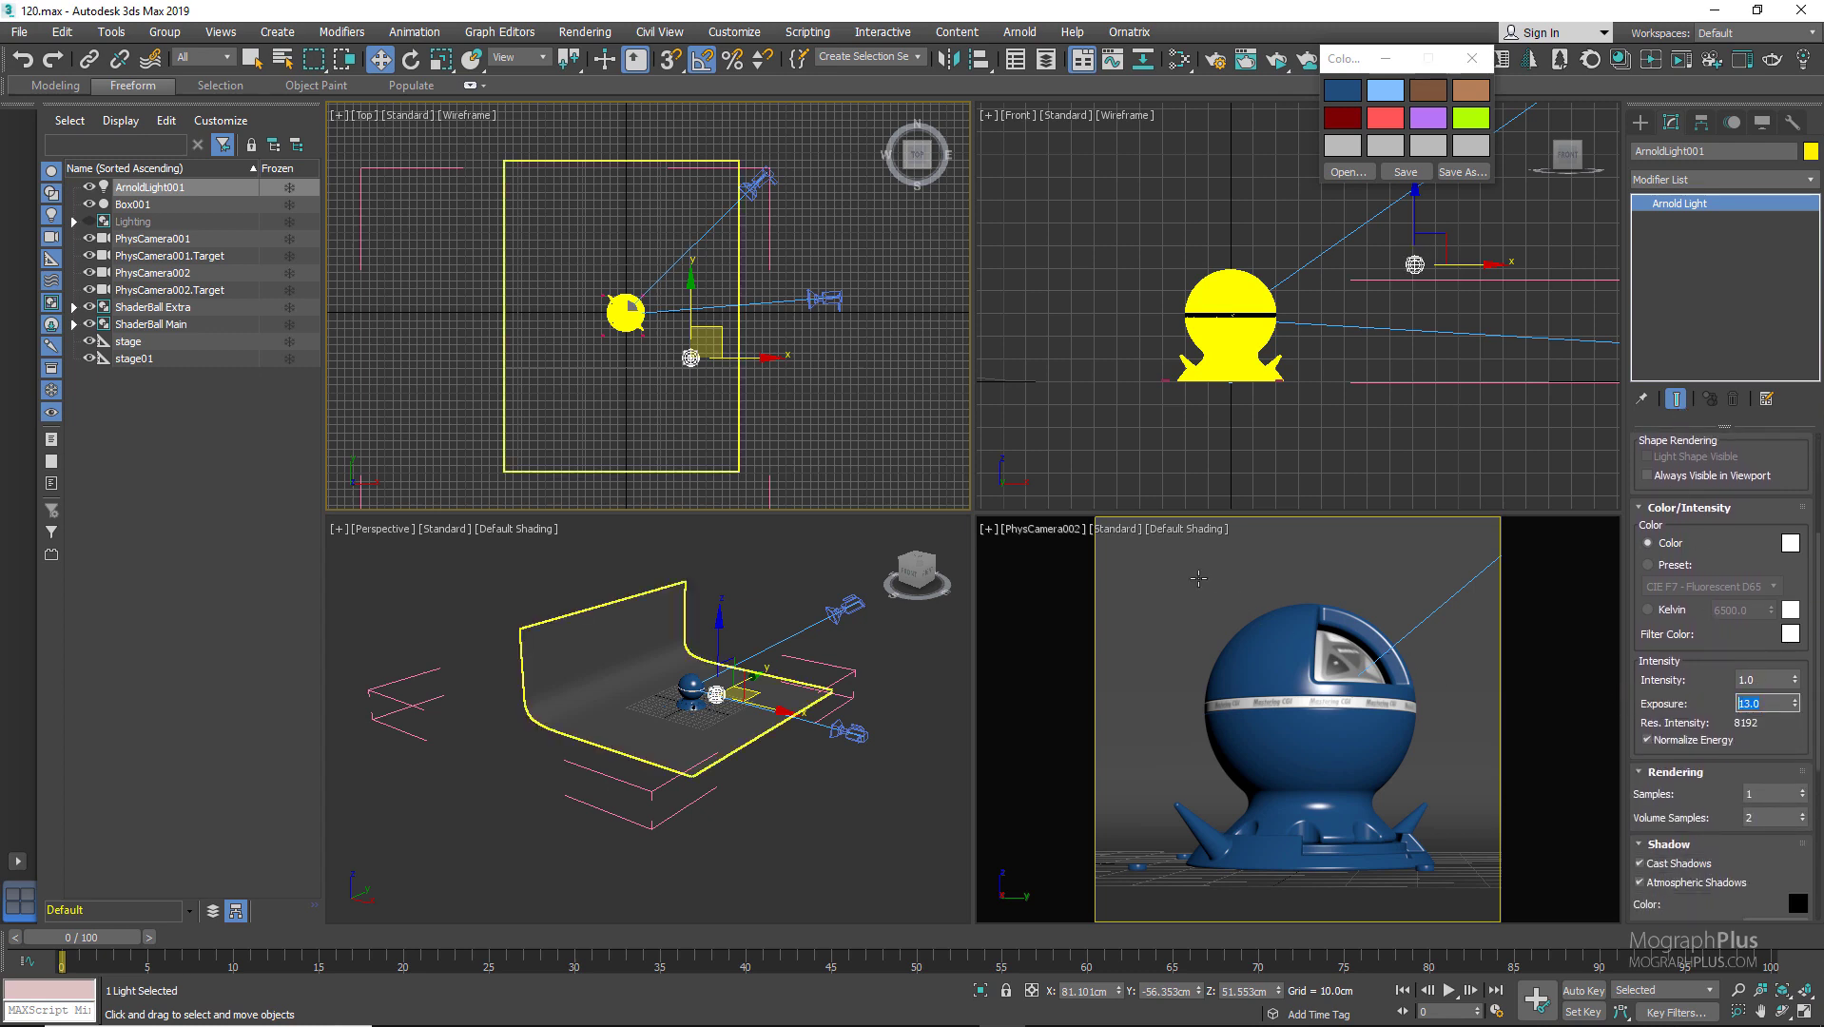
Start an ActiveShade render and move the light around the shader ball, ending at about X 84.6 cm, Y -39.3 cm
left_click_drag(1363, 63, 1658, 133)
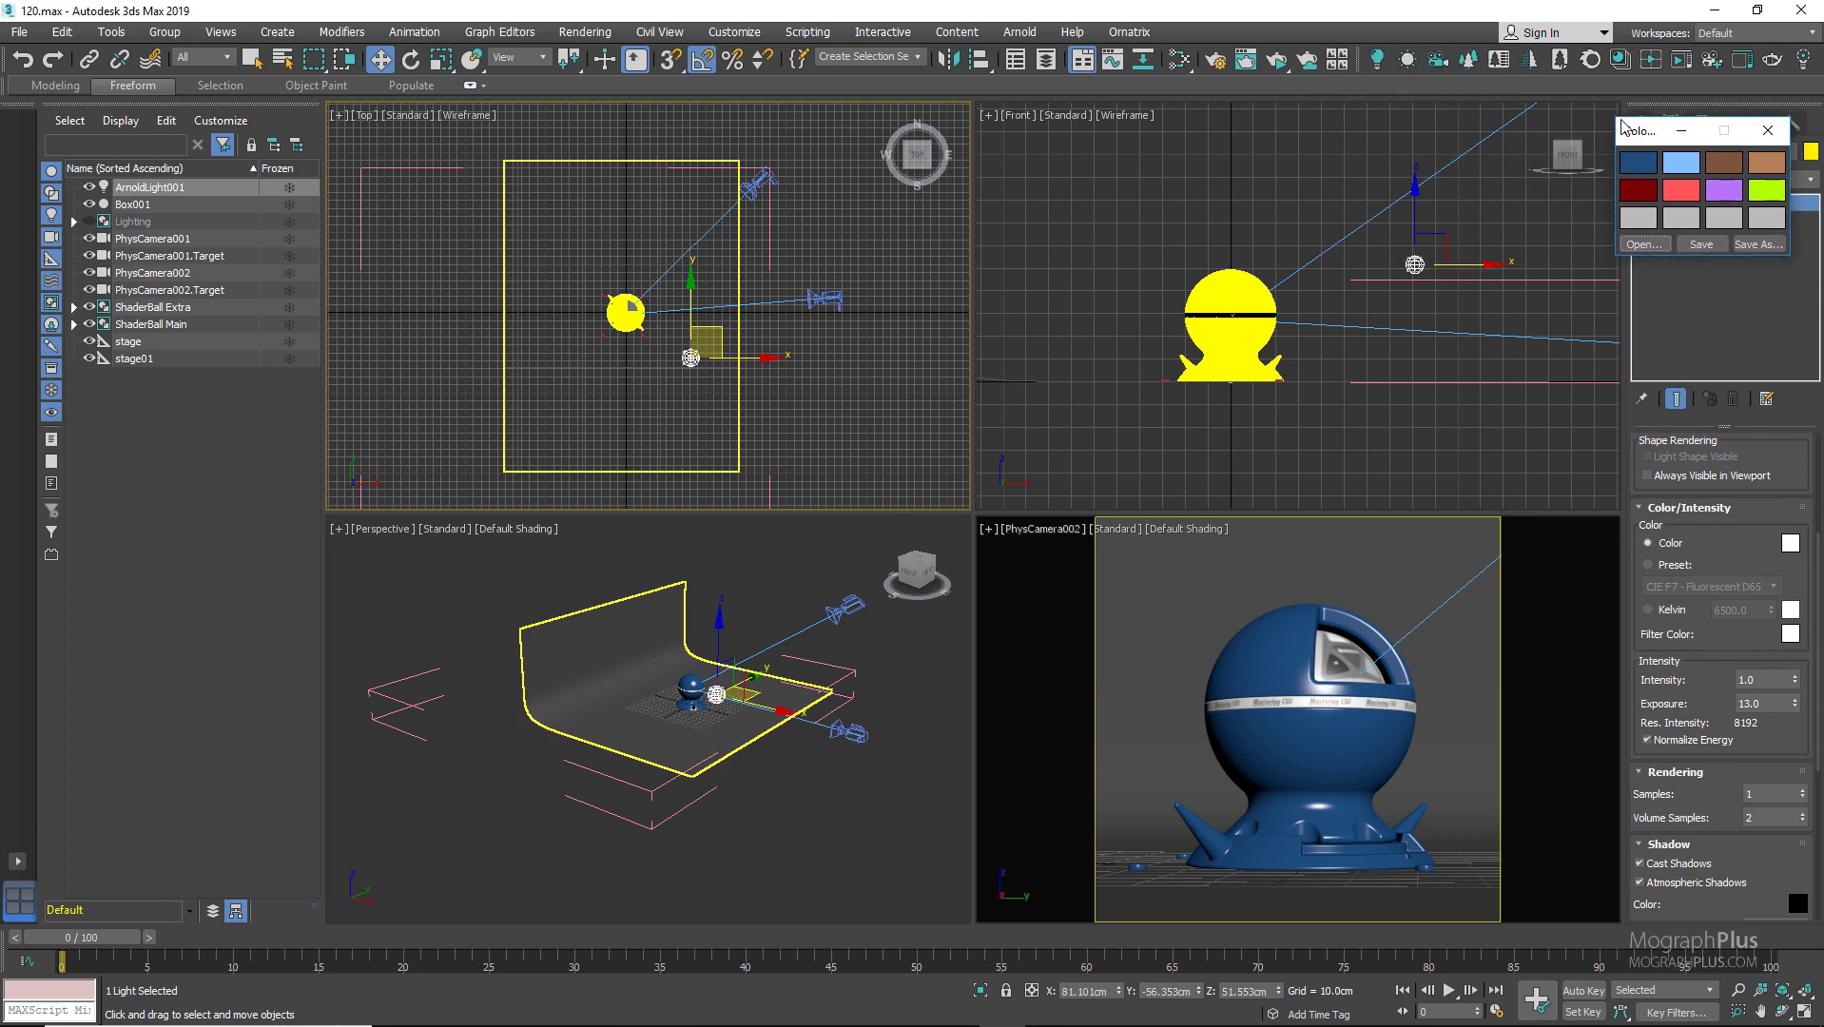
left_click(1281, 65)
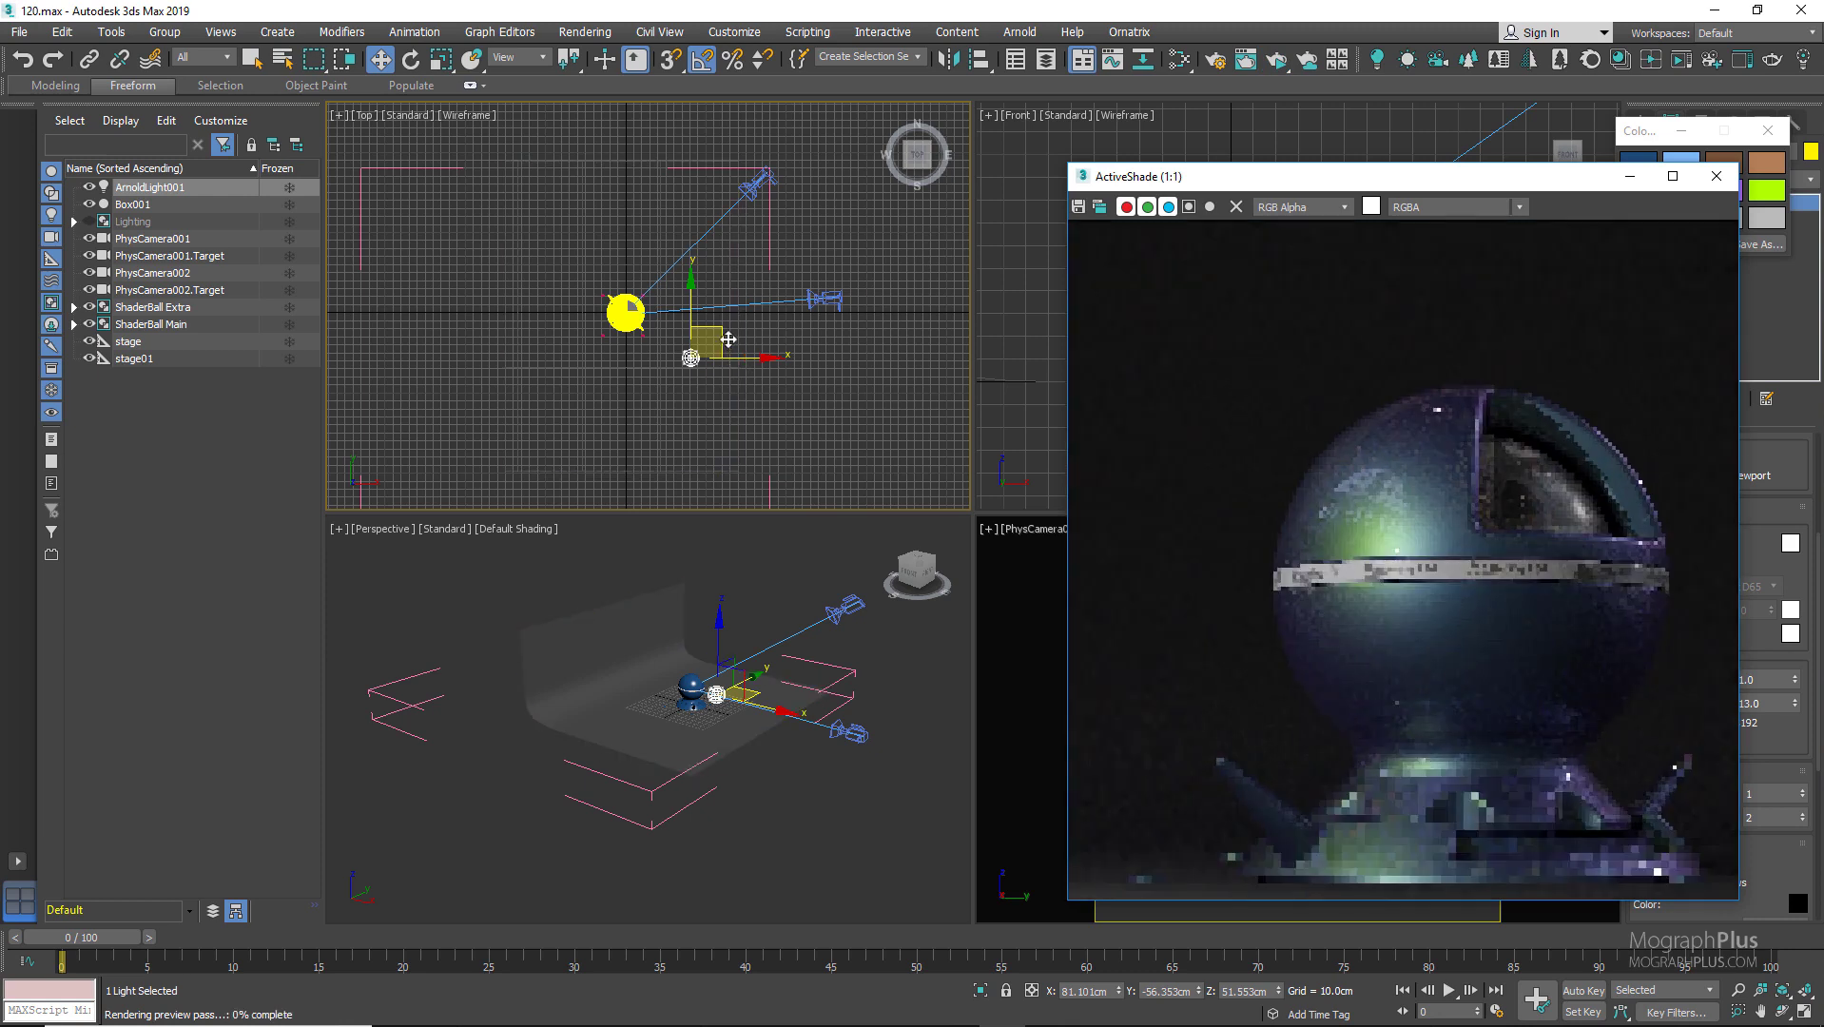
left_click_drag(729, 340, 683, 345)
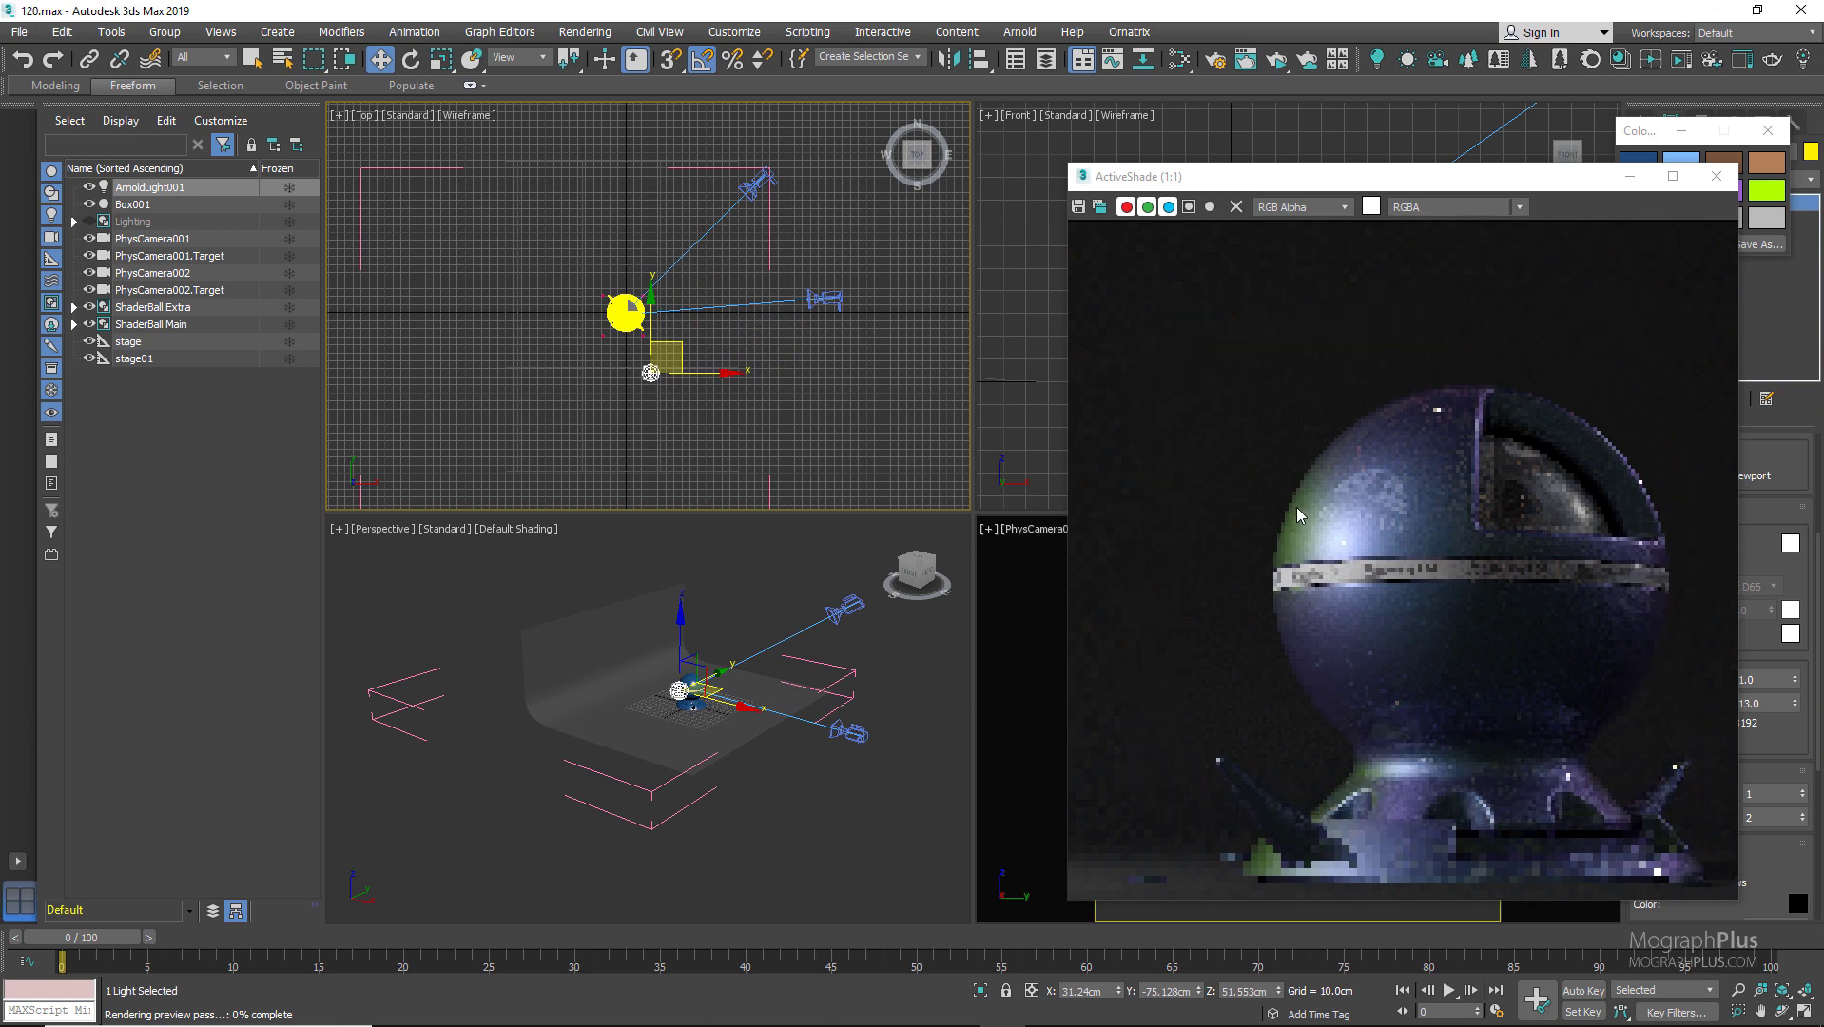
left_click_drag(675, 347, 718, 319)
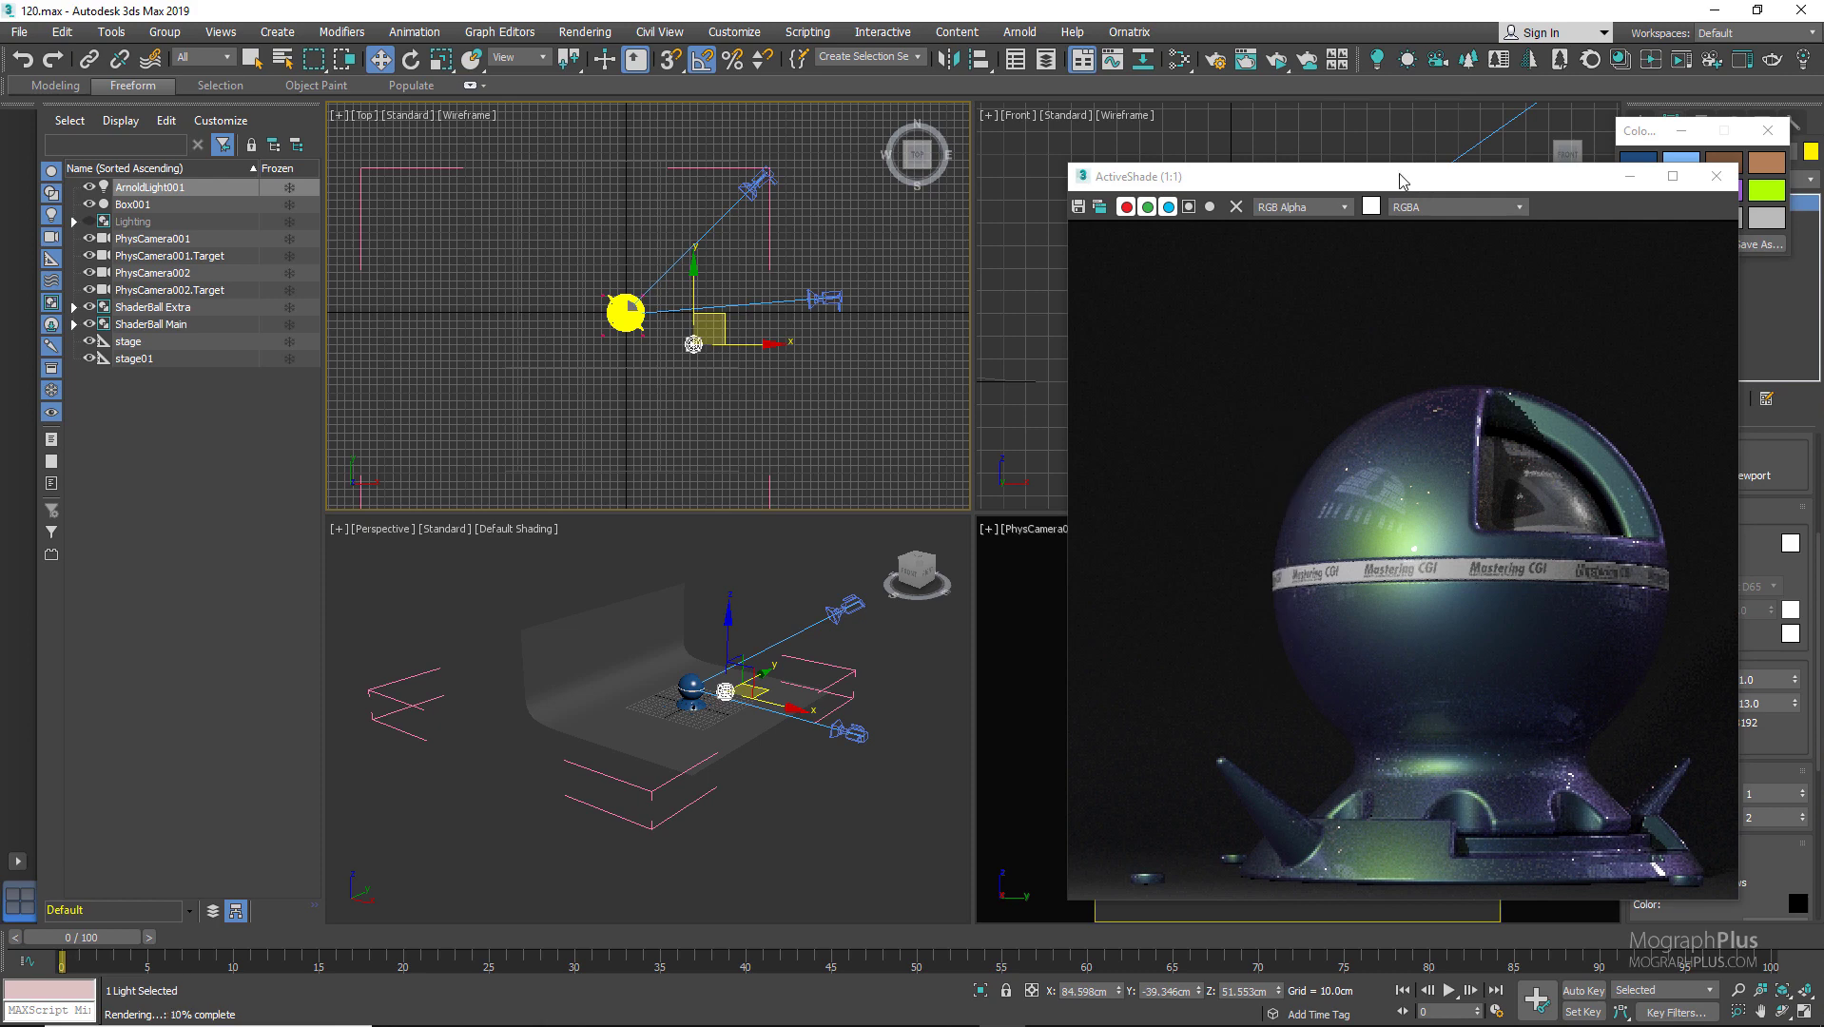
Close the ActiveShade render, then reselect the Arnold point light and switch it off
left_click_drag(1401, 180, 993, 229)
left_click(1688, 478)
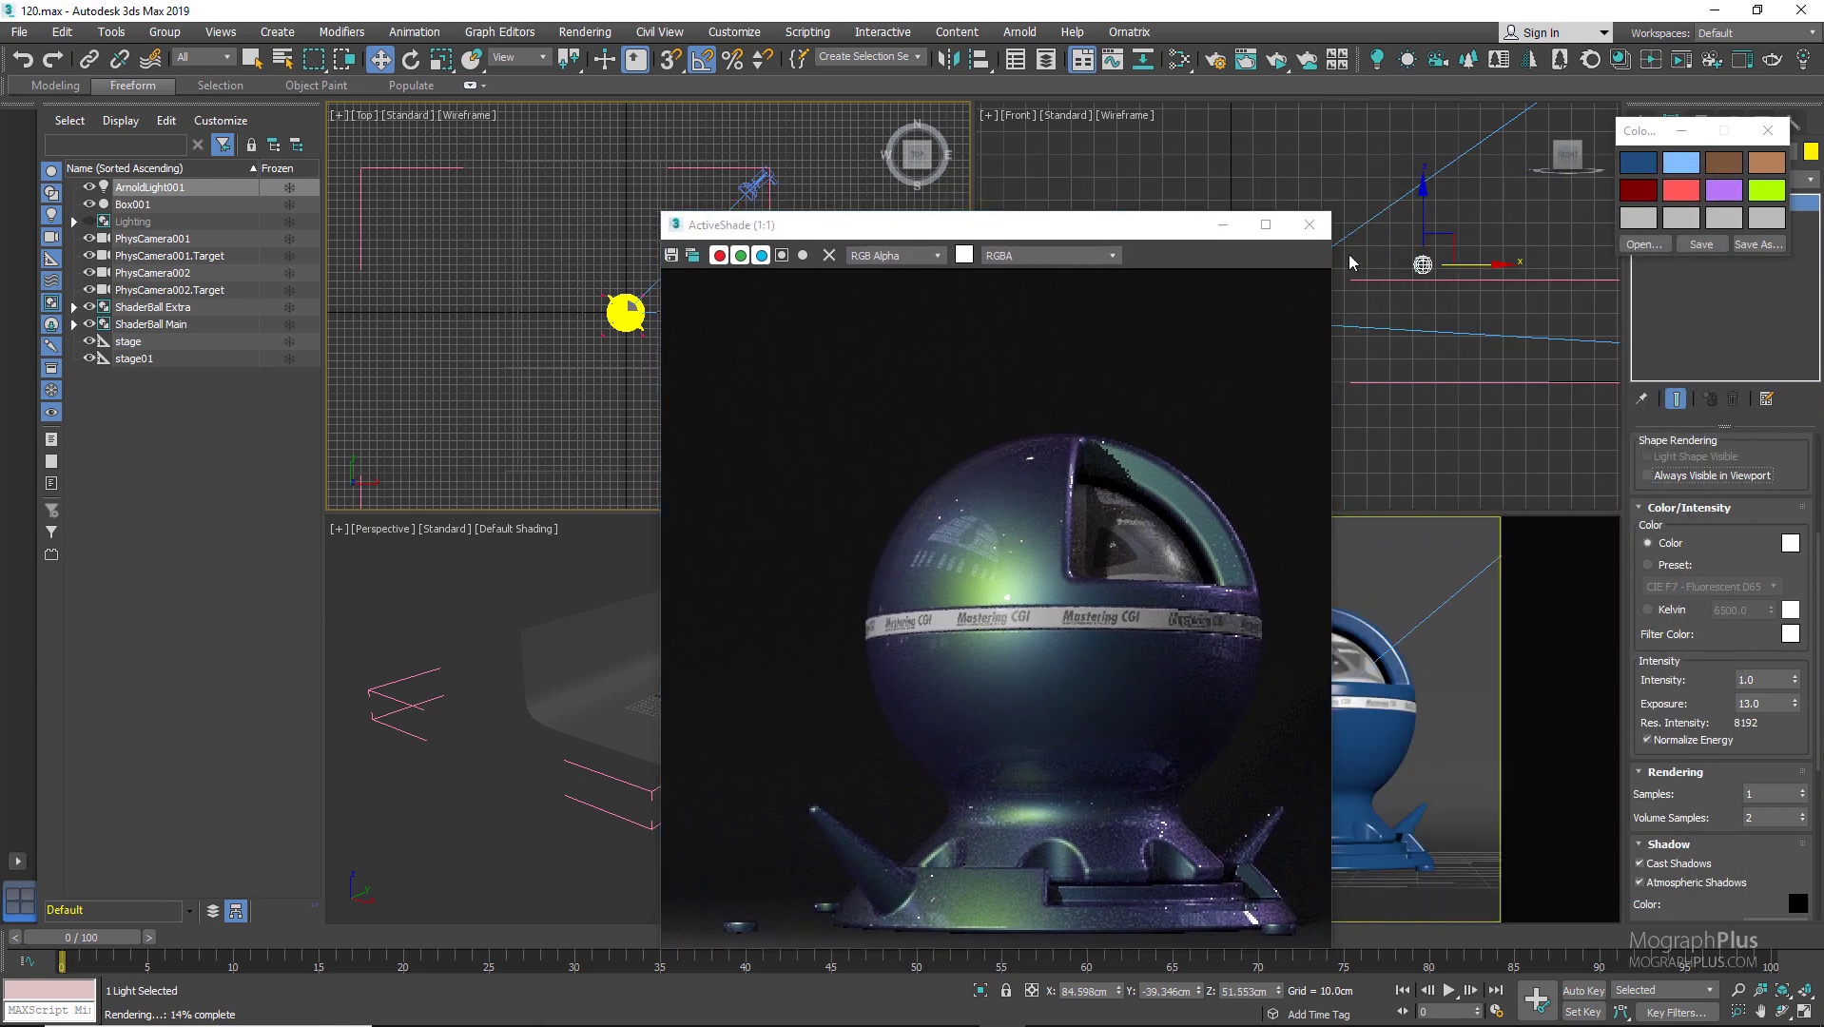
left_click(1313, 230)
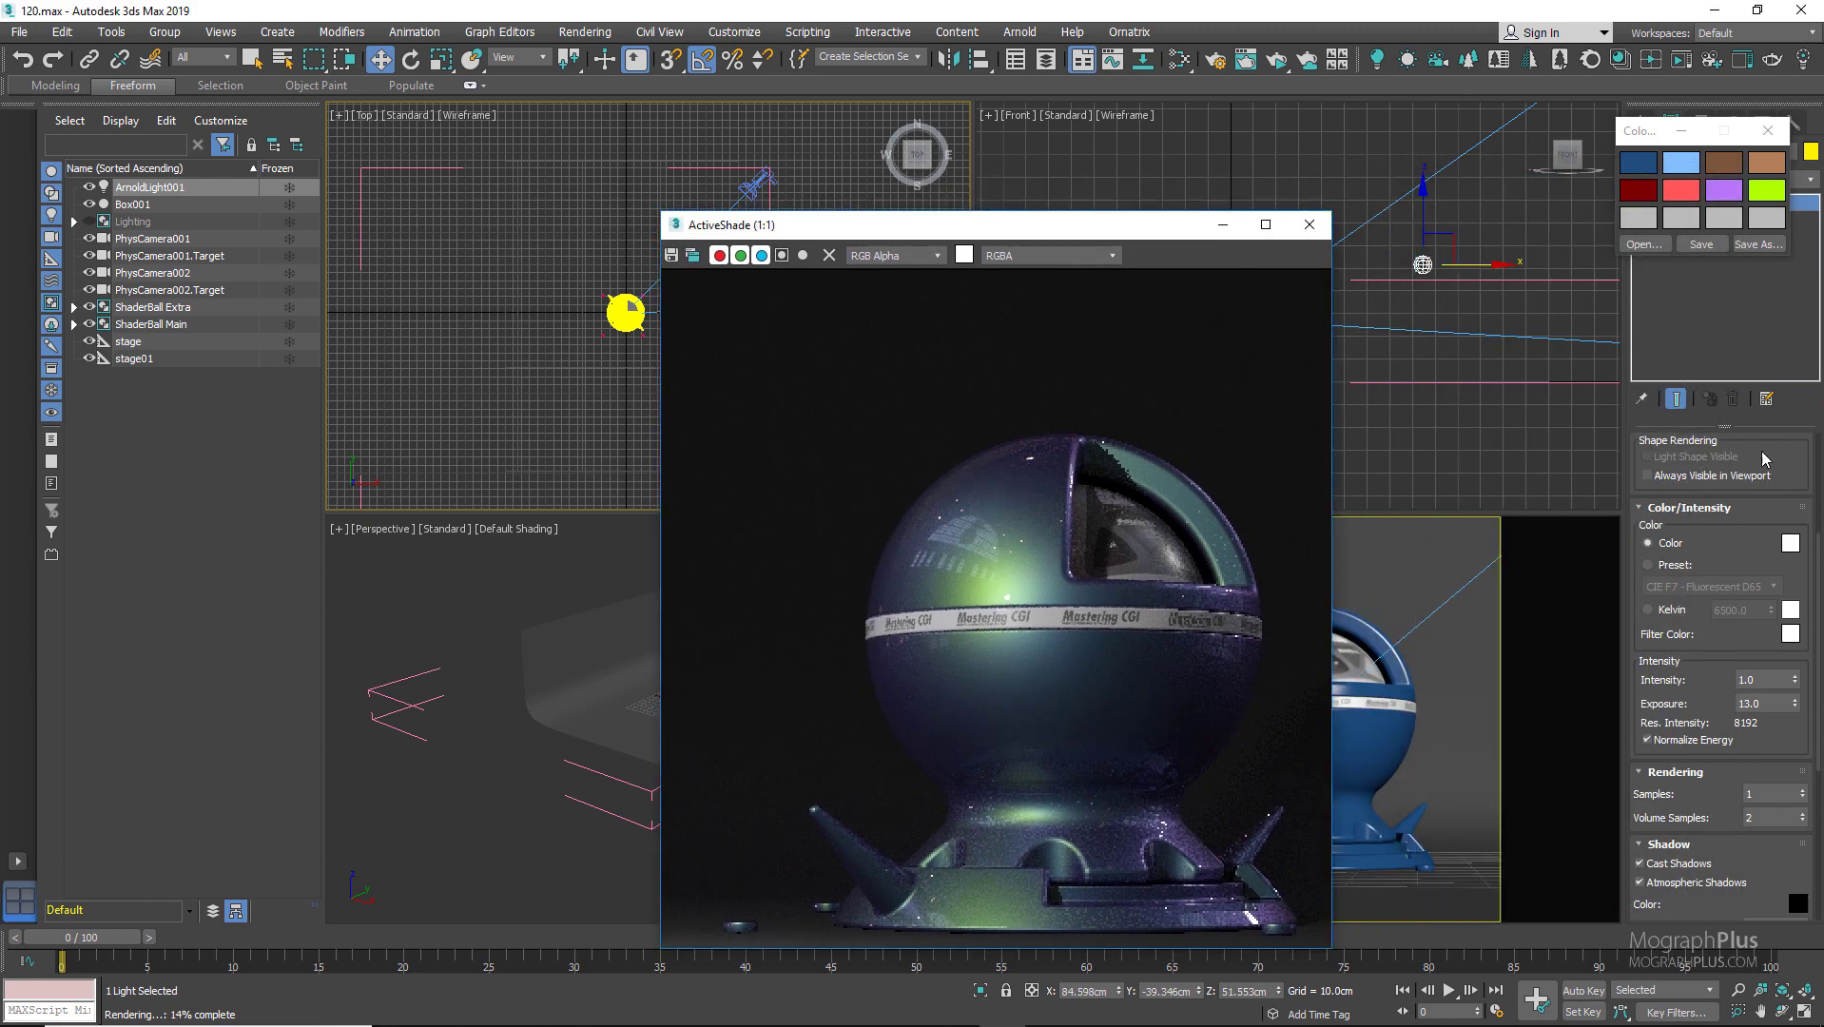
left_click(1315, 225)
left_click(1541, 447)
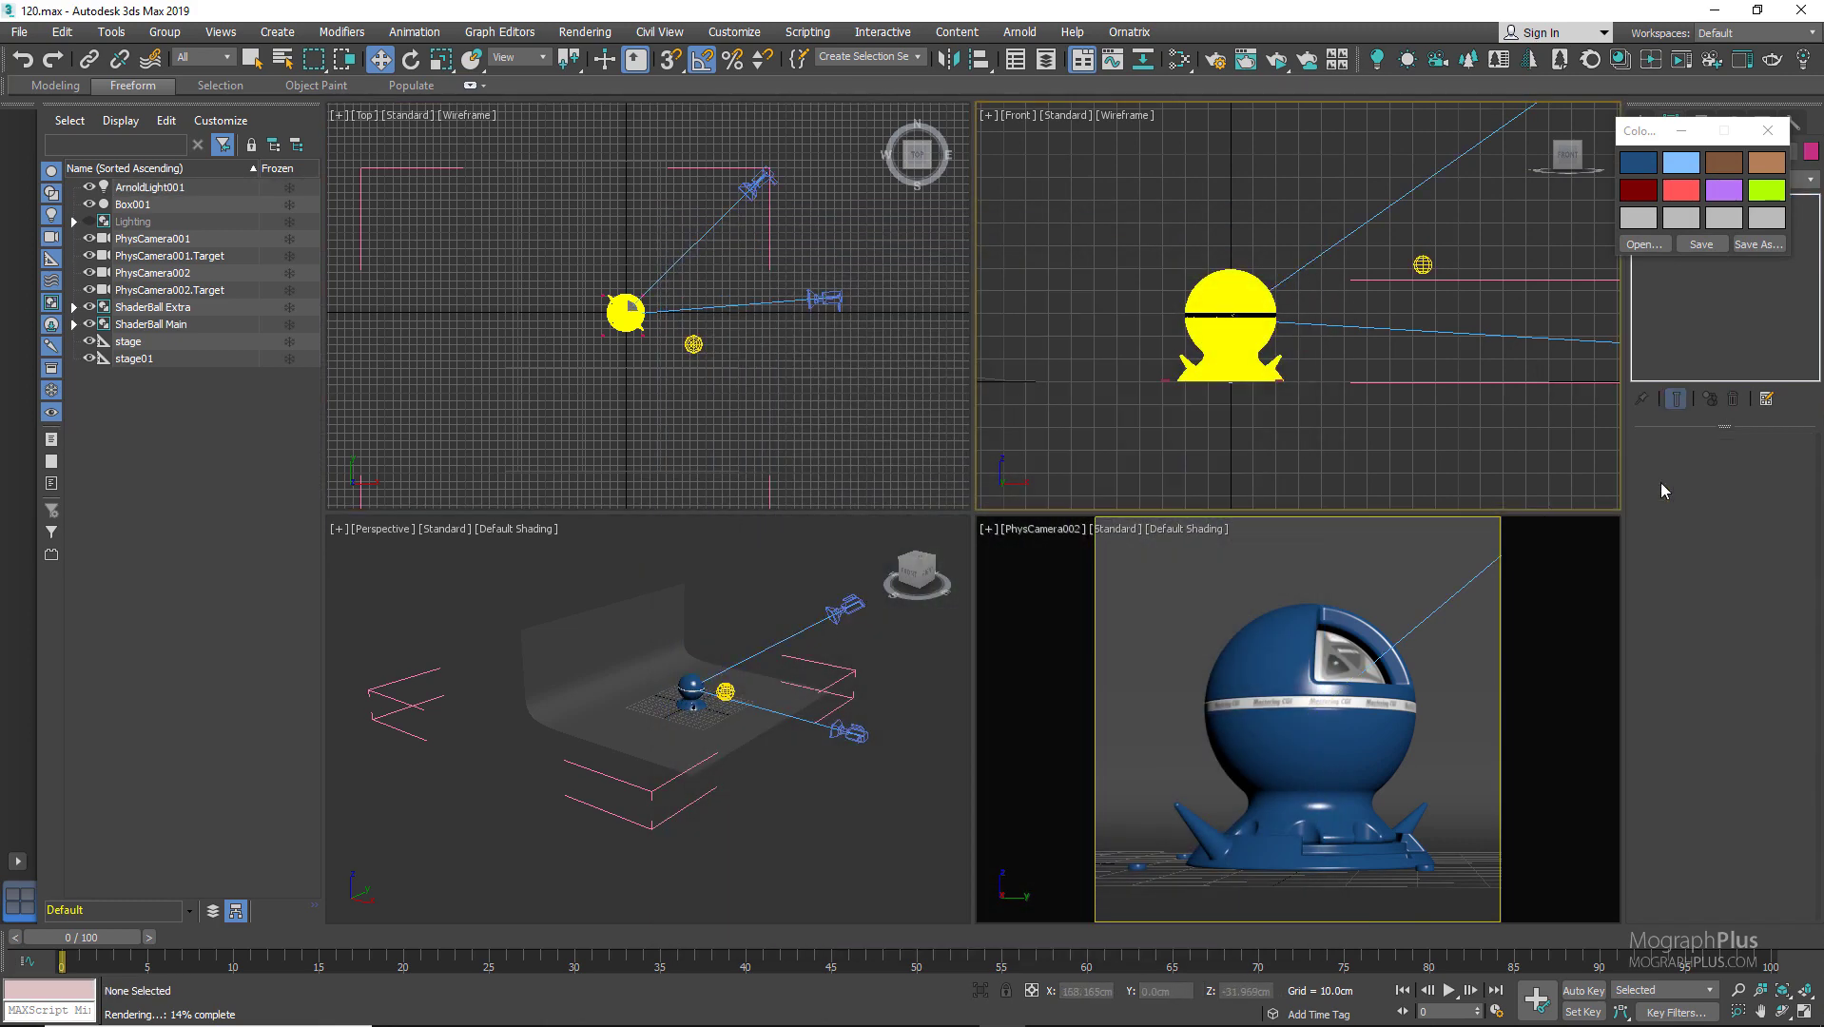
left_click(692, 342)
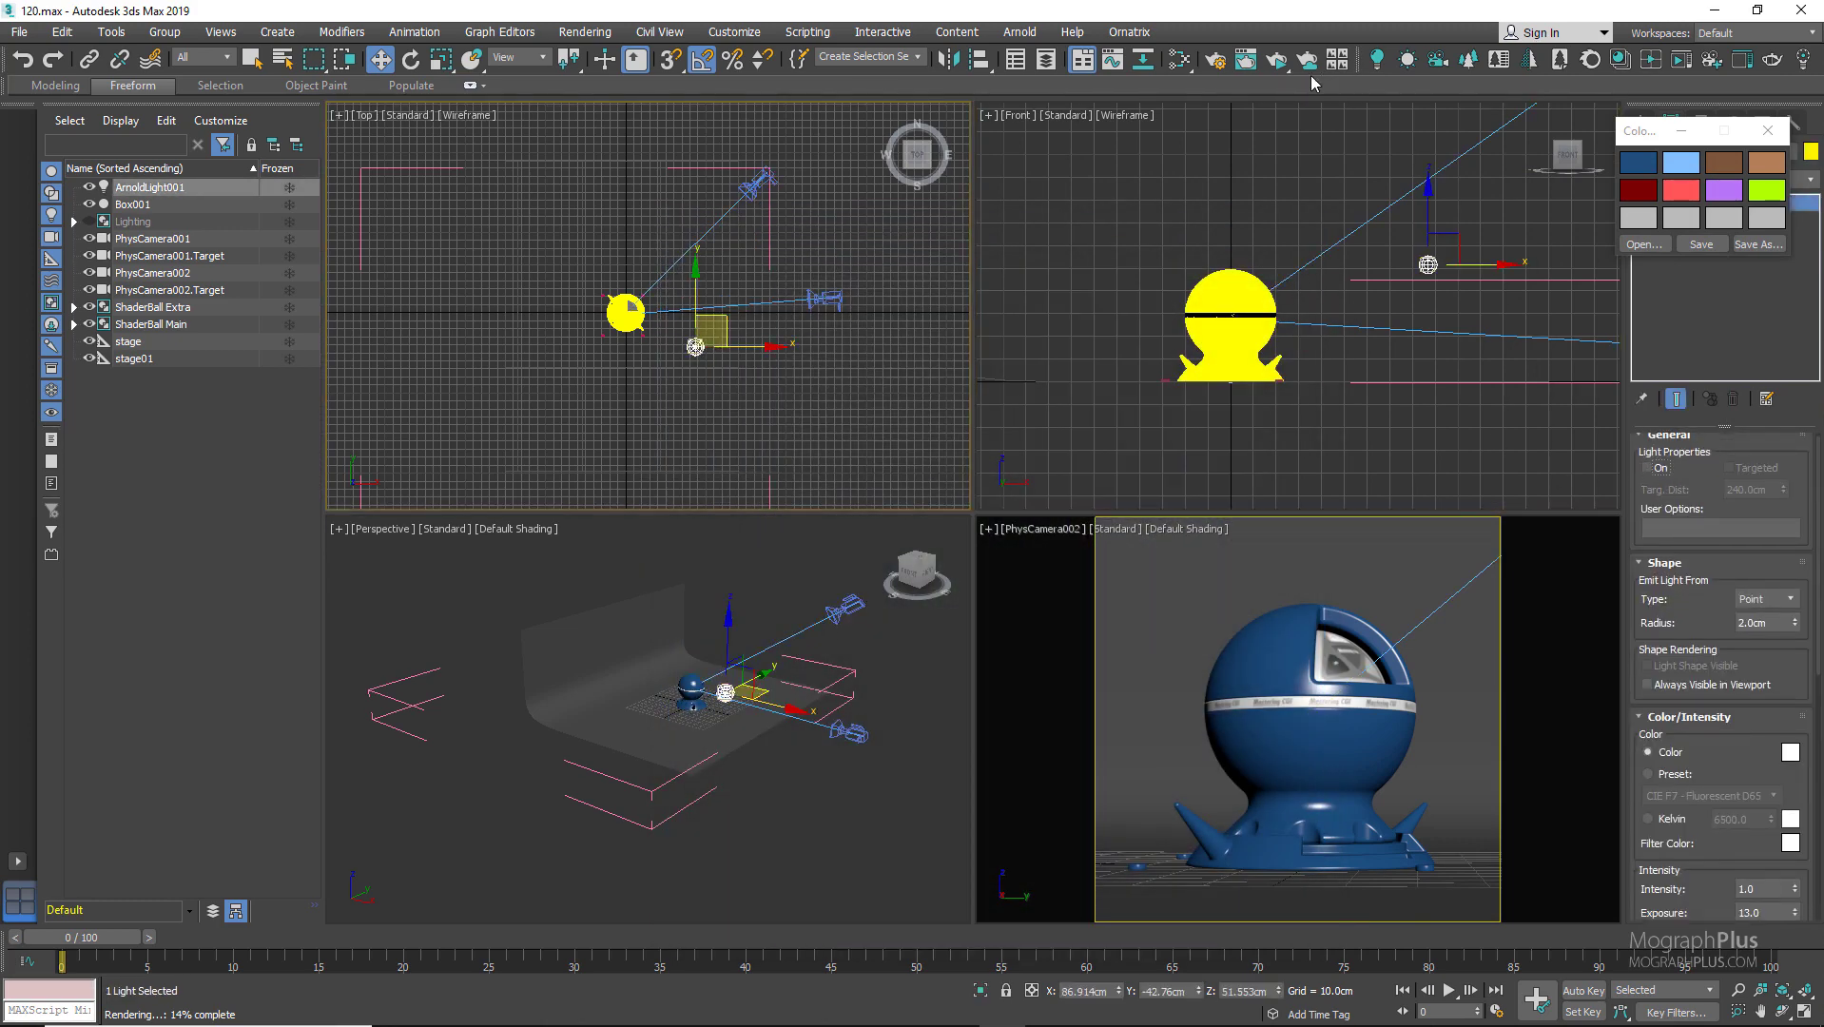
Reopen the material editor and set the Color Correct map's exposure to 0.35
left_click(1192, 64)
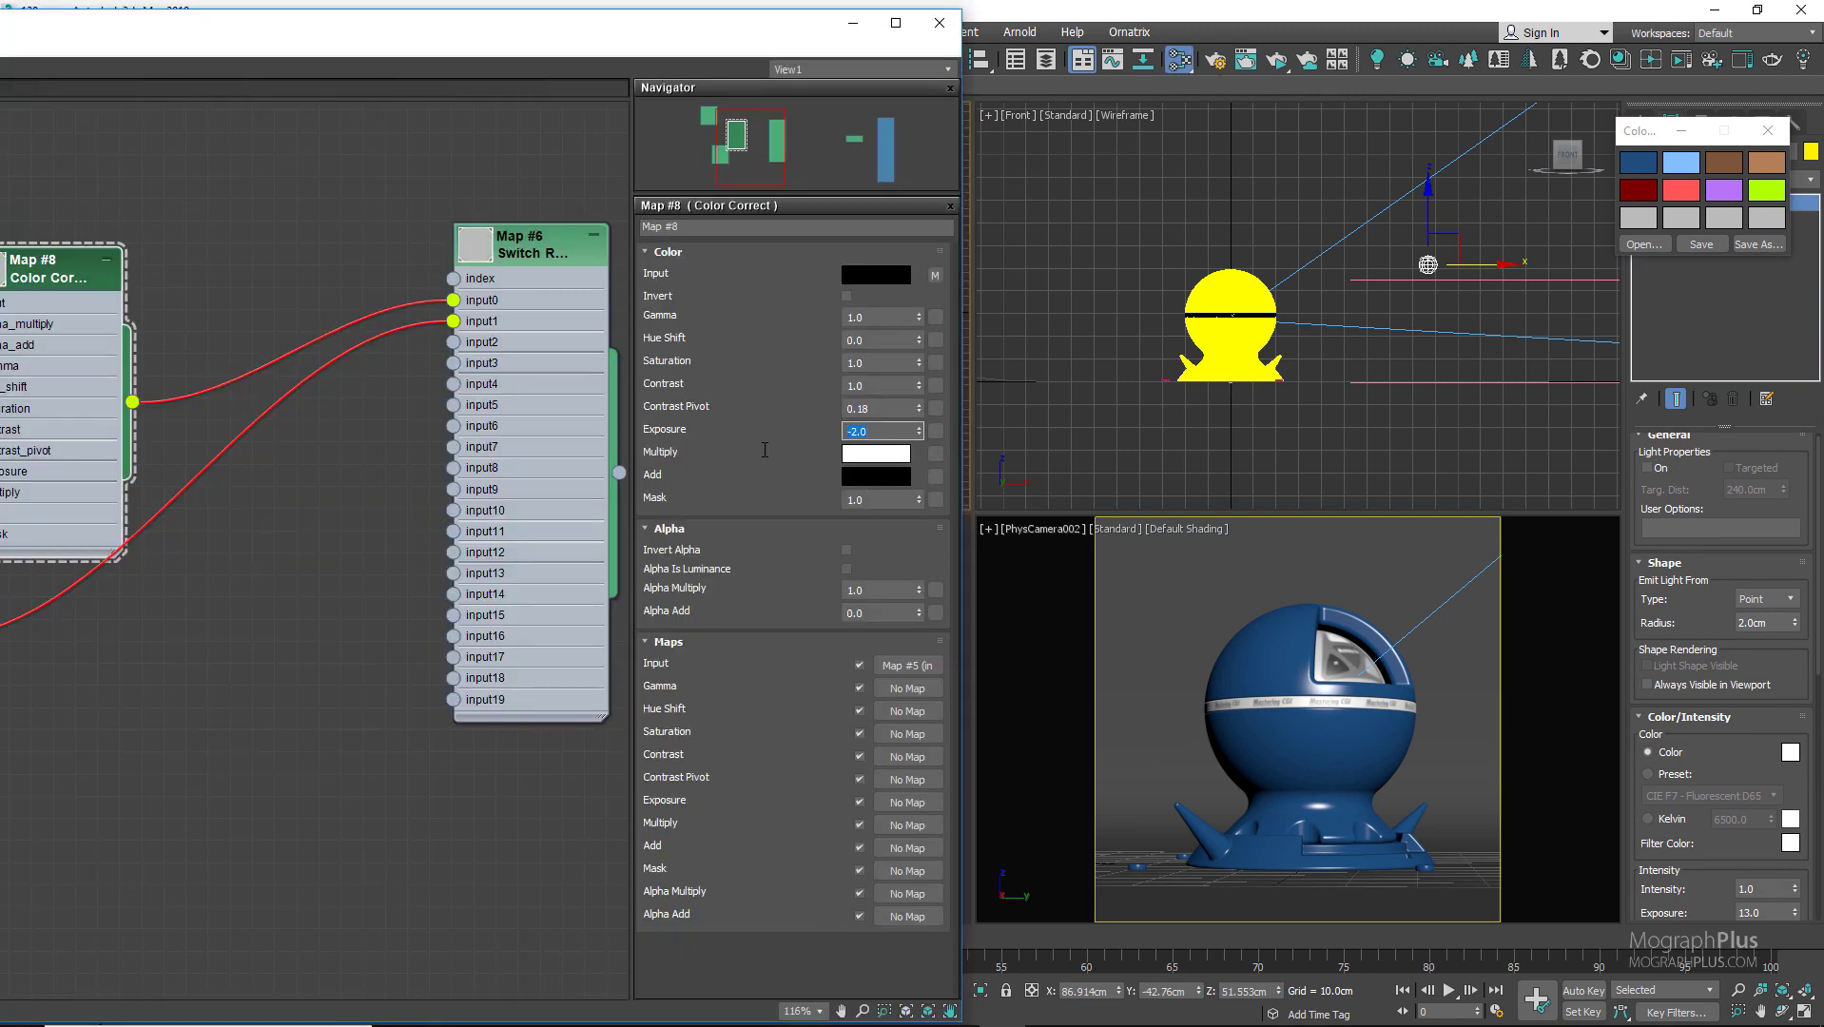
type(".35")
key("Return")
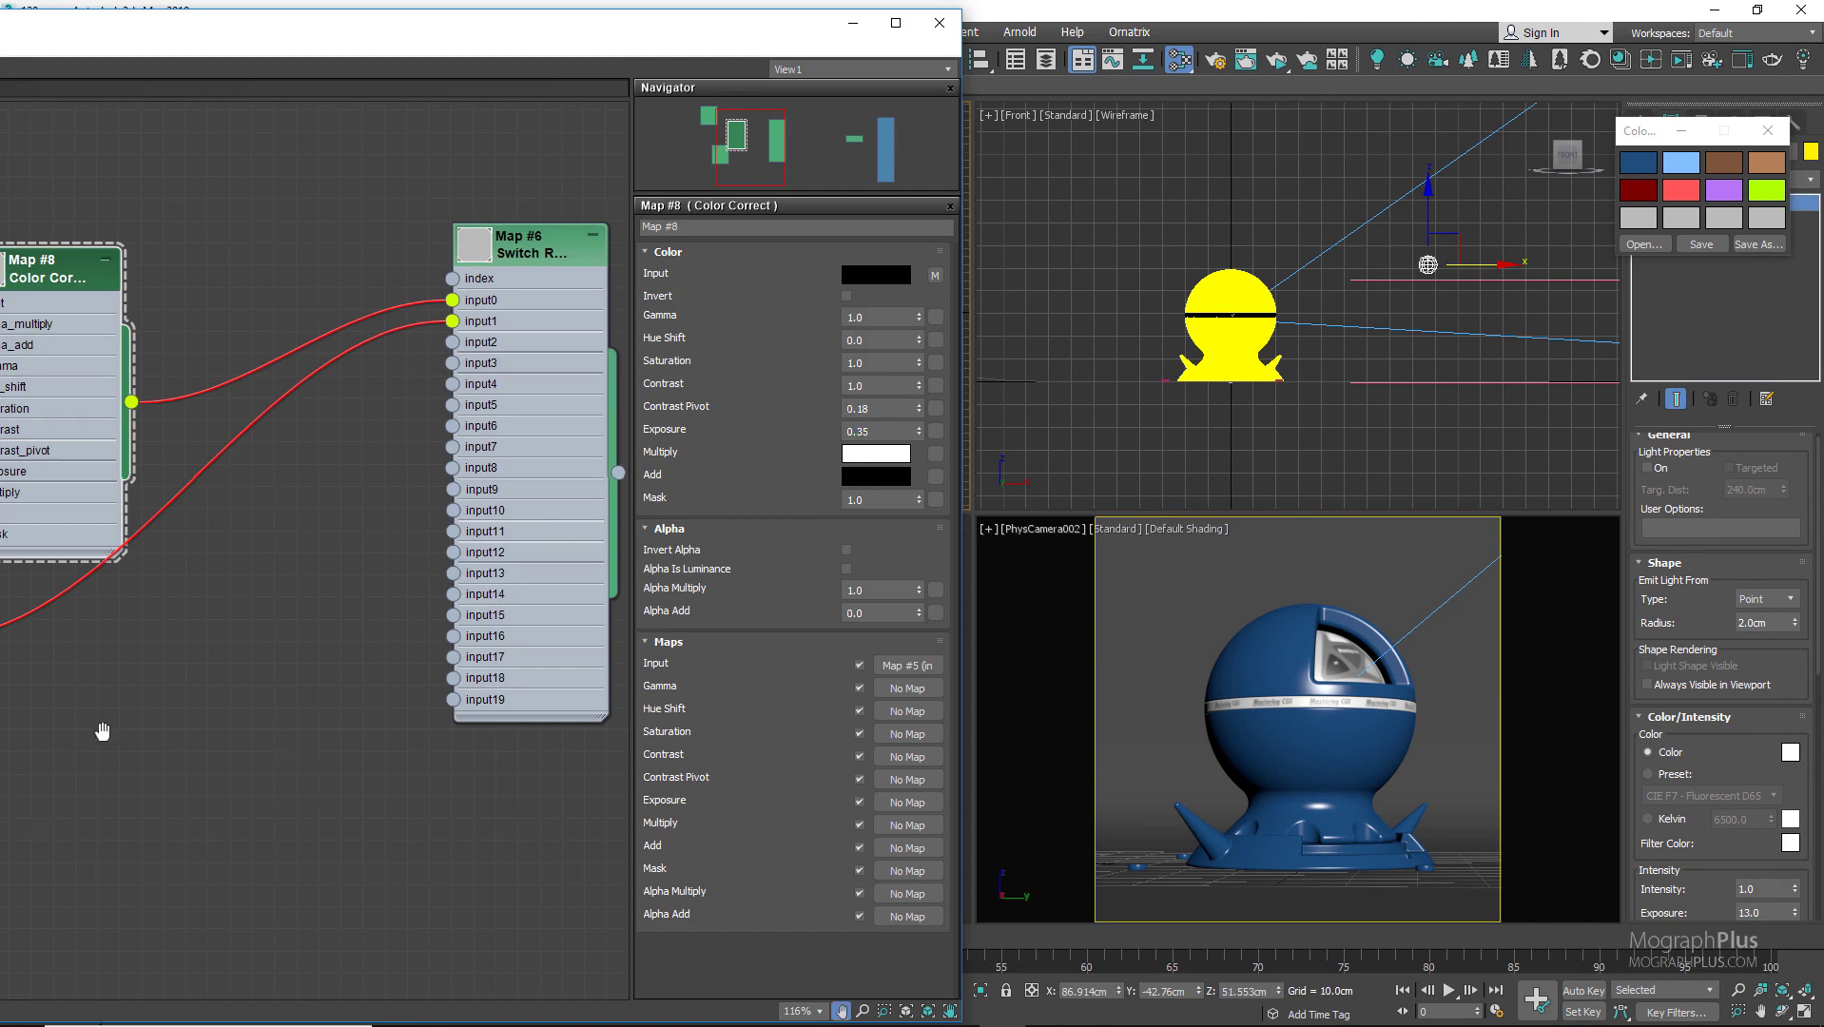
Open the Car Paint material's parameters and start an ActiveShade render of the PhysCamera002 view
scroll(193, 744, "down", 3)
scroll(194, 744, "down", 2)
middle_click_drag(590, 570, 157, 571)
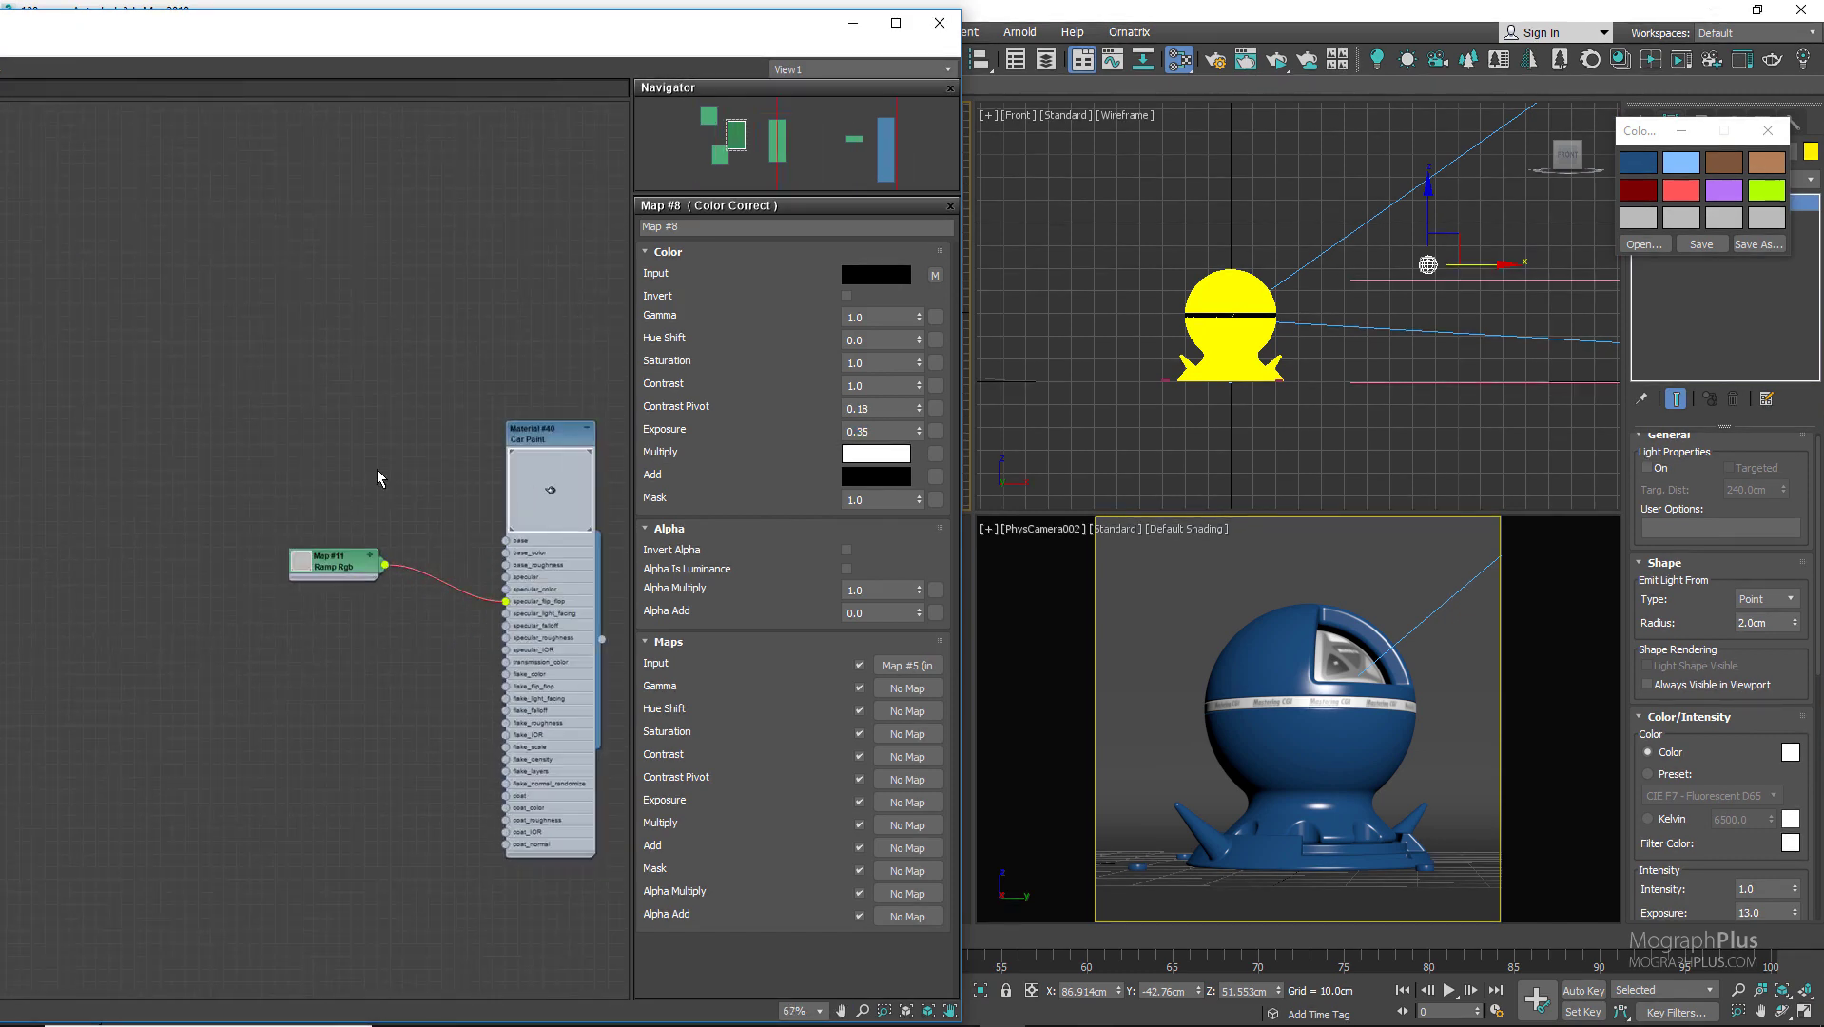
double_click(541, 430)
right_click(1215, 609)
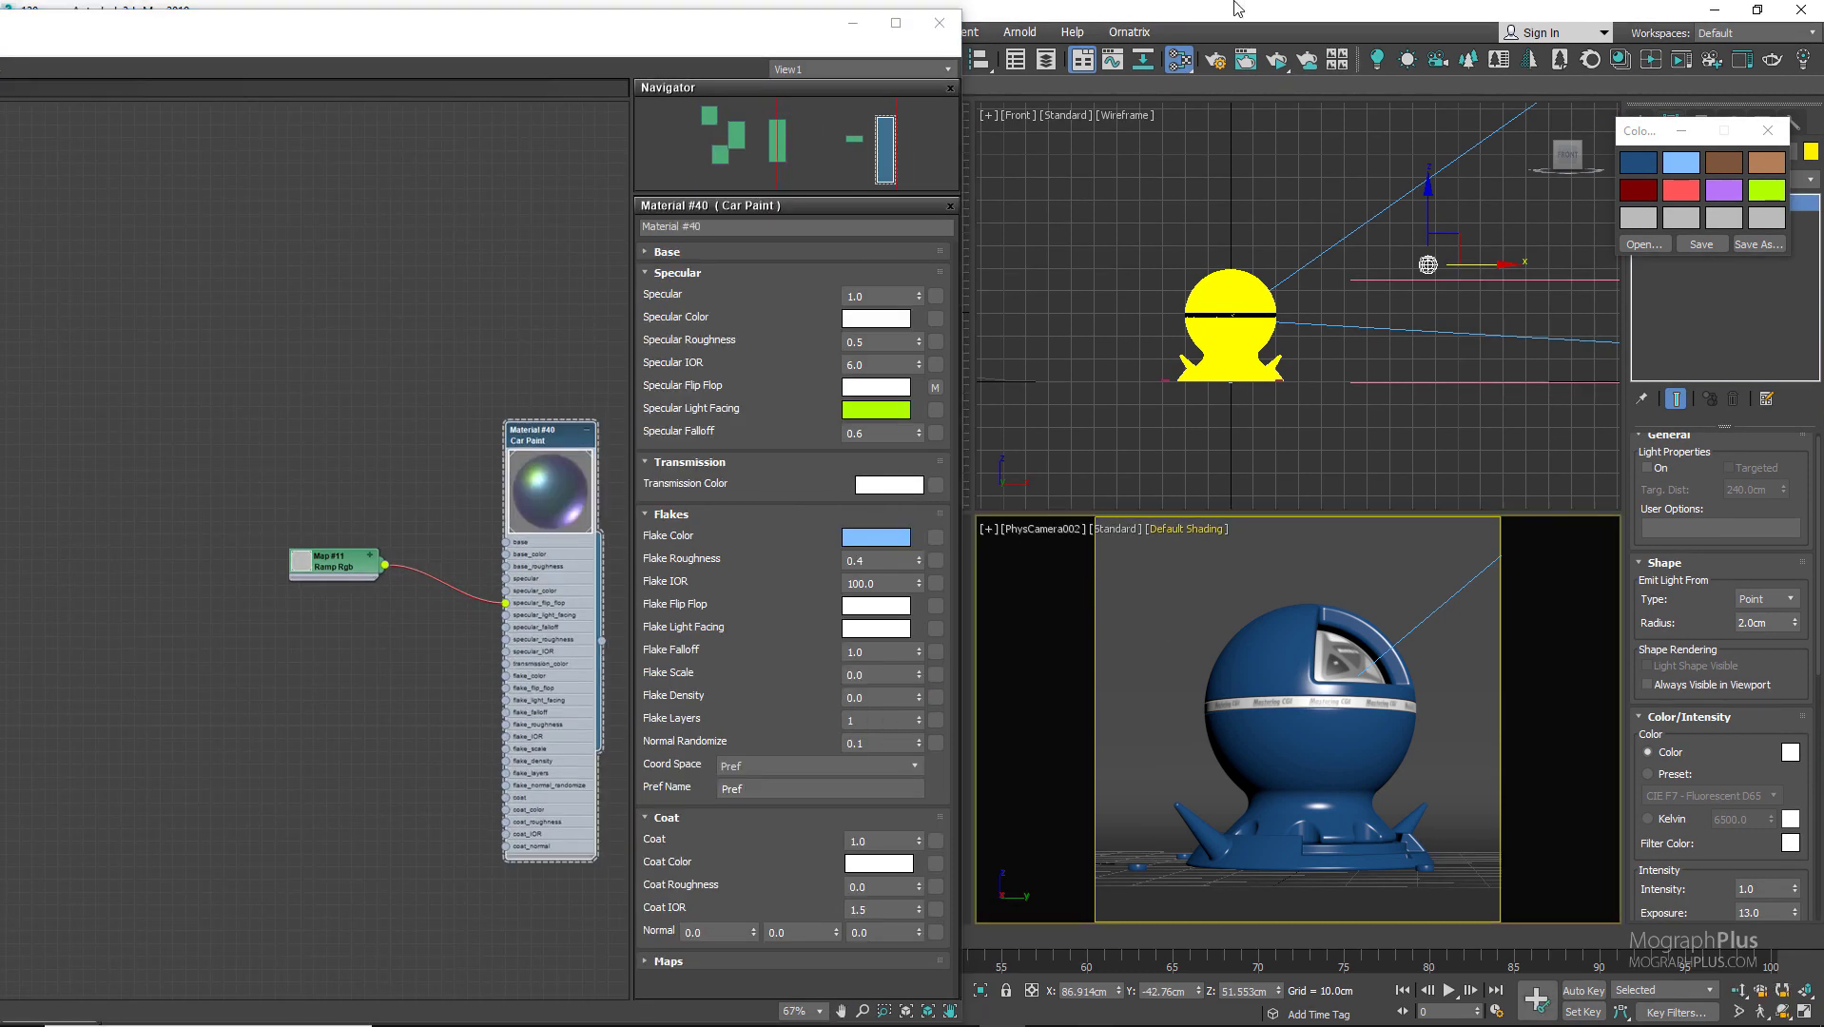
left_click(1278, 63)
left_click(527, 439)
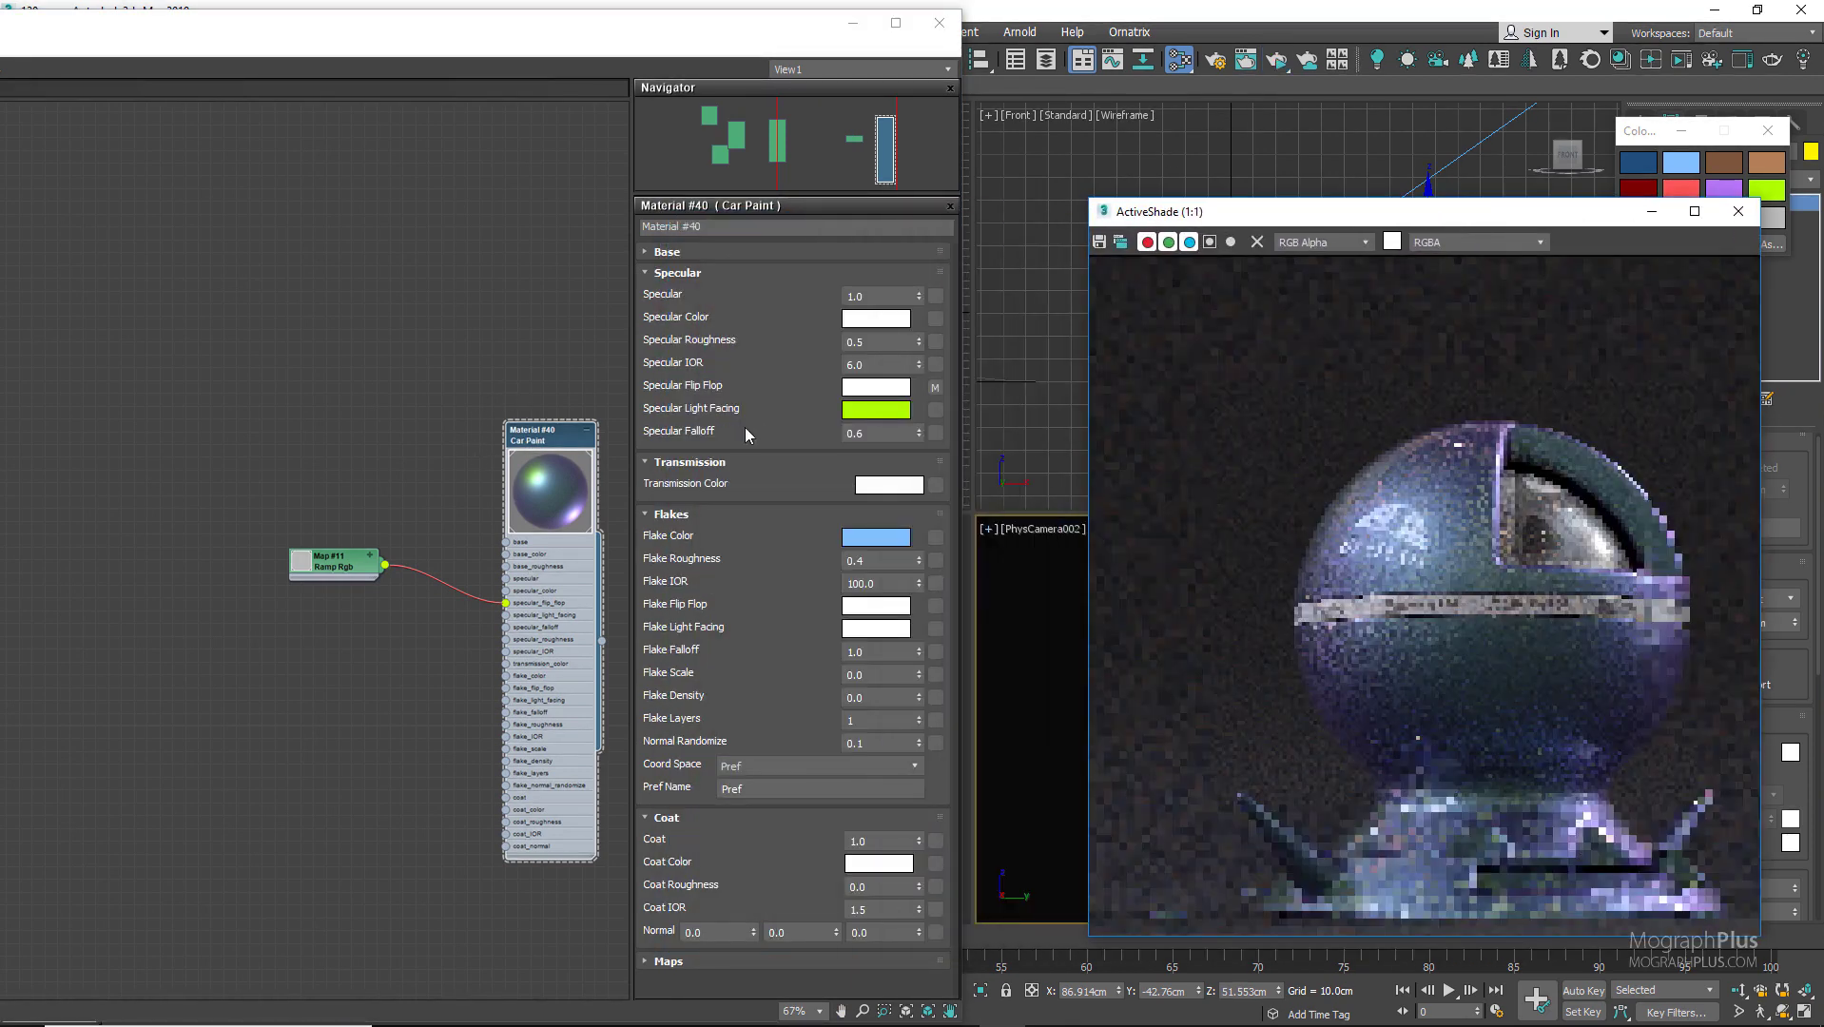
Try a Specular Falloff of 1 on the Car Paint material
double_click(883, 429)
type("1")
key("Return")
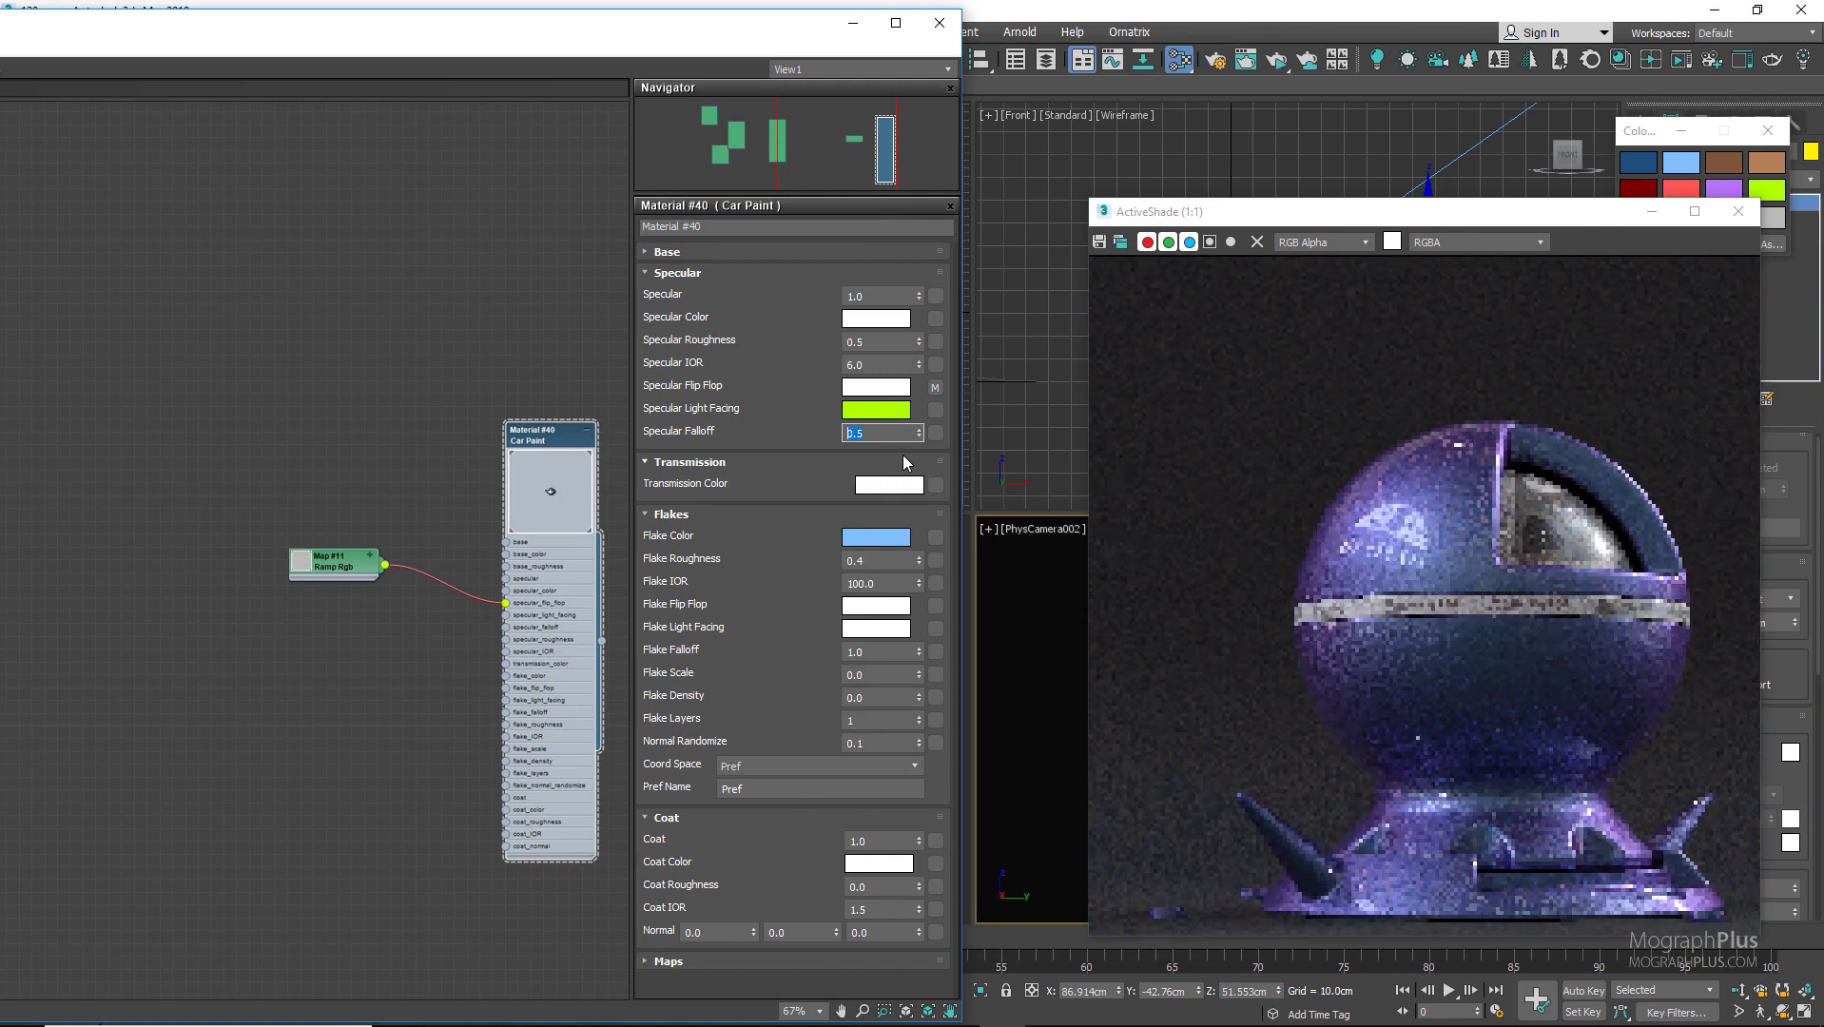
Compare Specular Falloff values of 0.5 and 0.1 in the render and settle on 0.7
type("0.5")
key("Return")
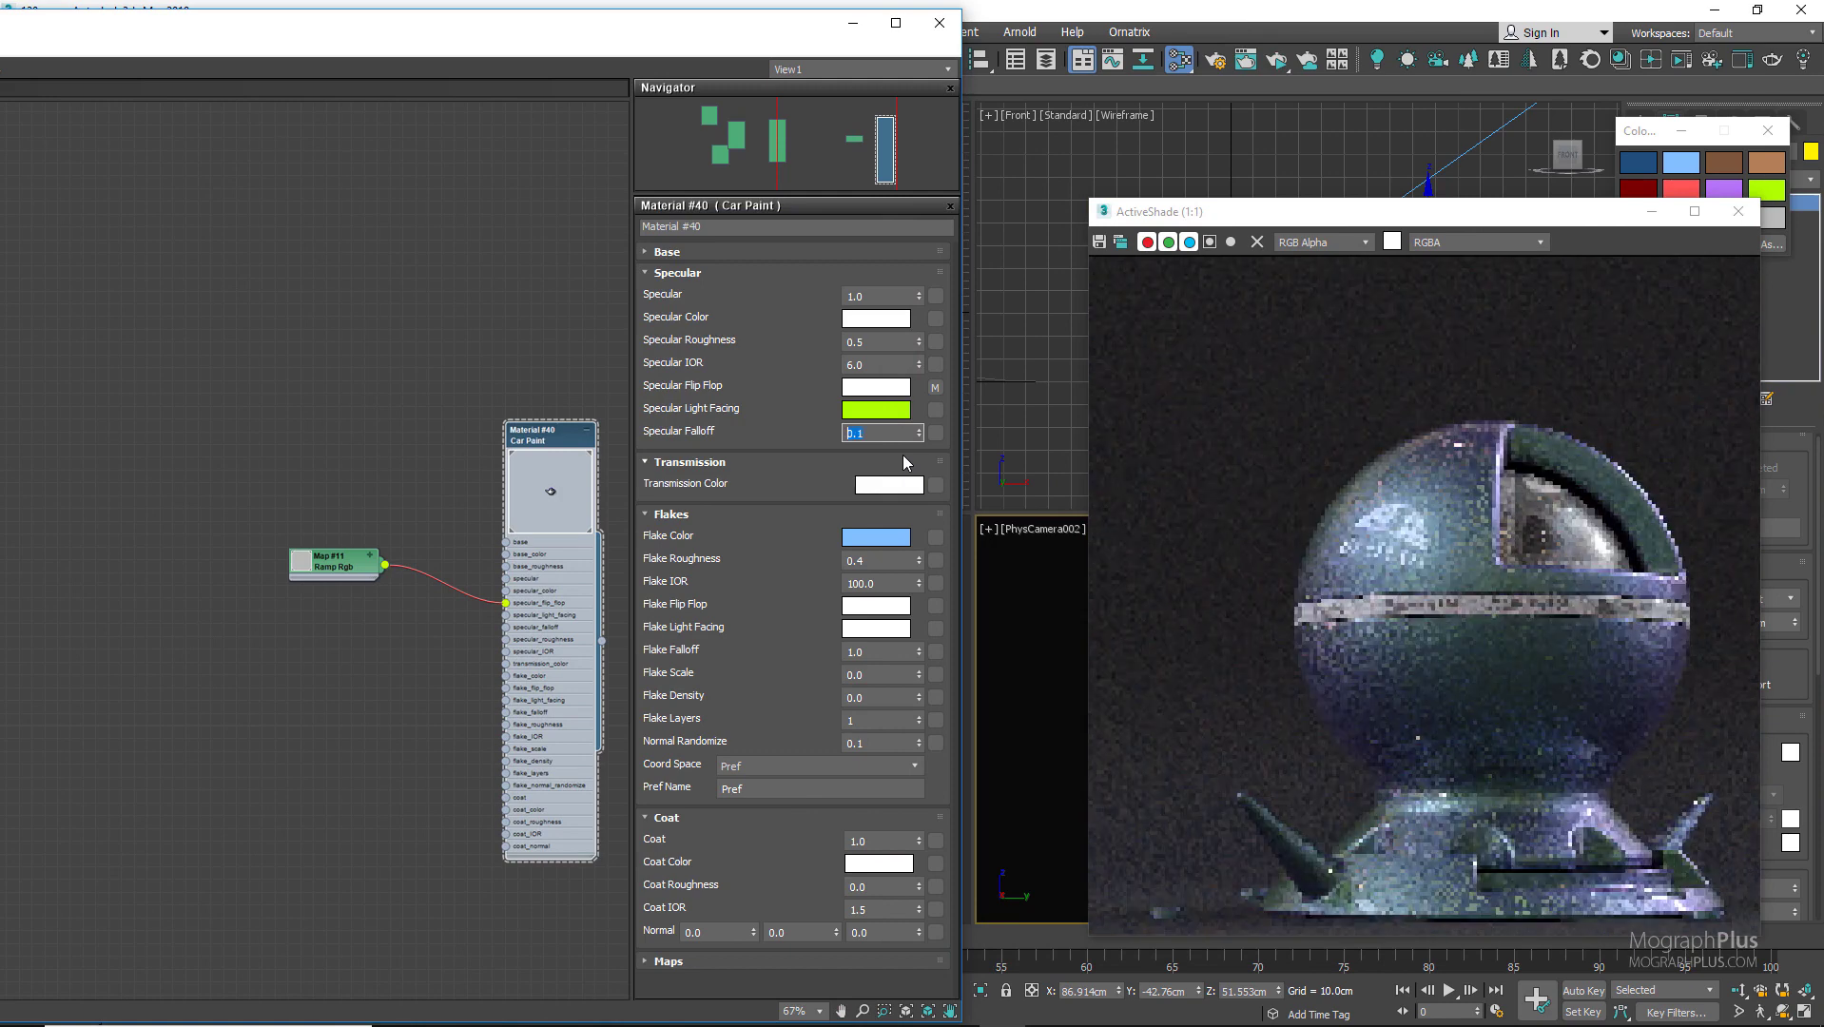
type("0.1")
key("Return")
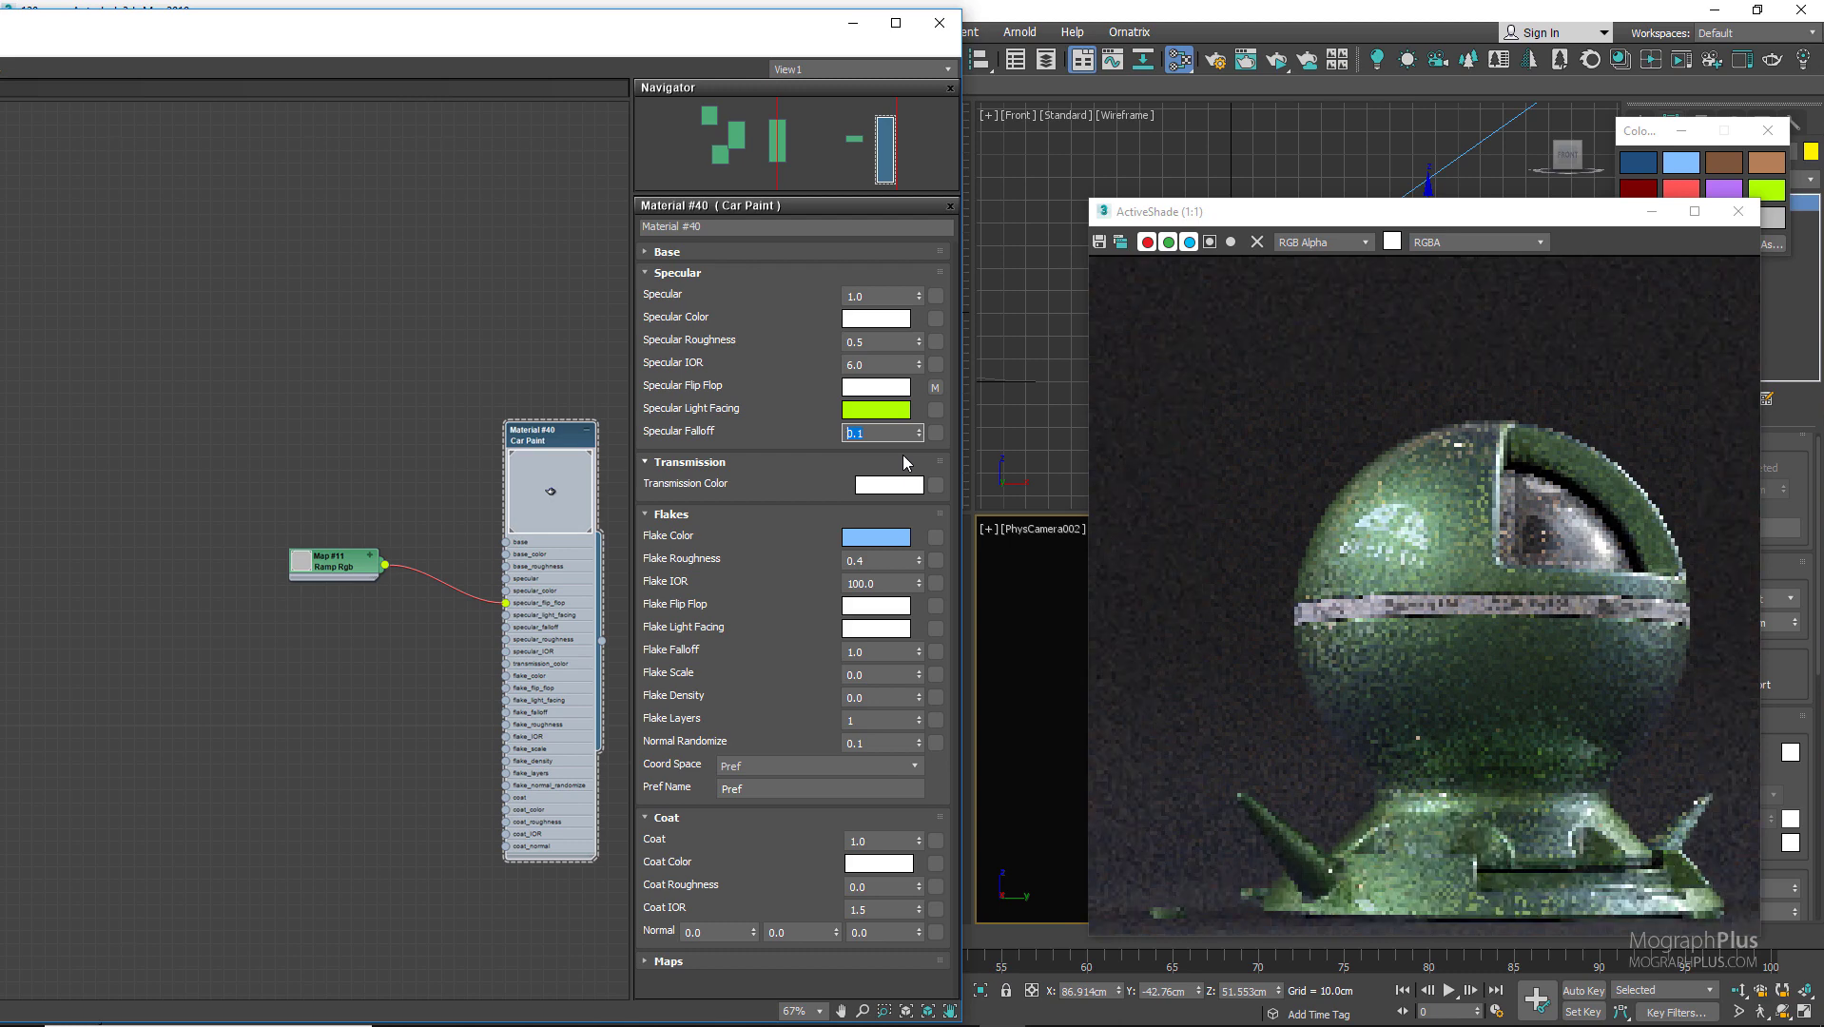
type(".7")
key("Return")
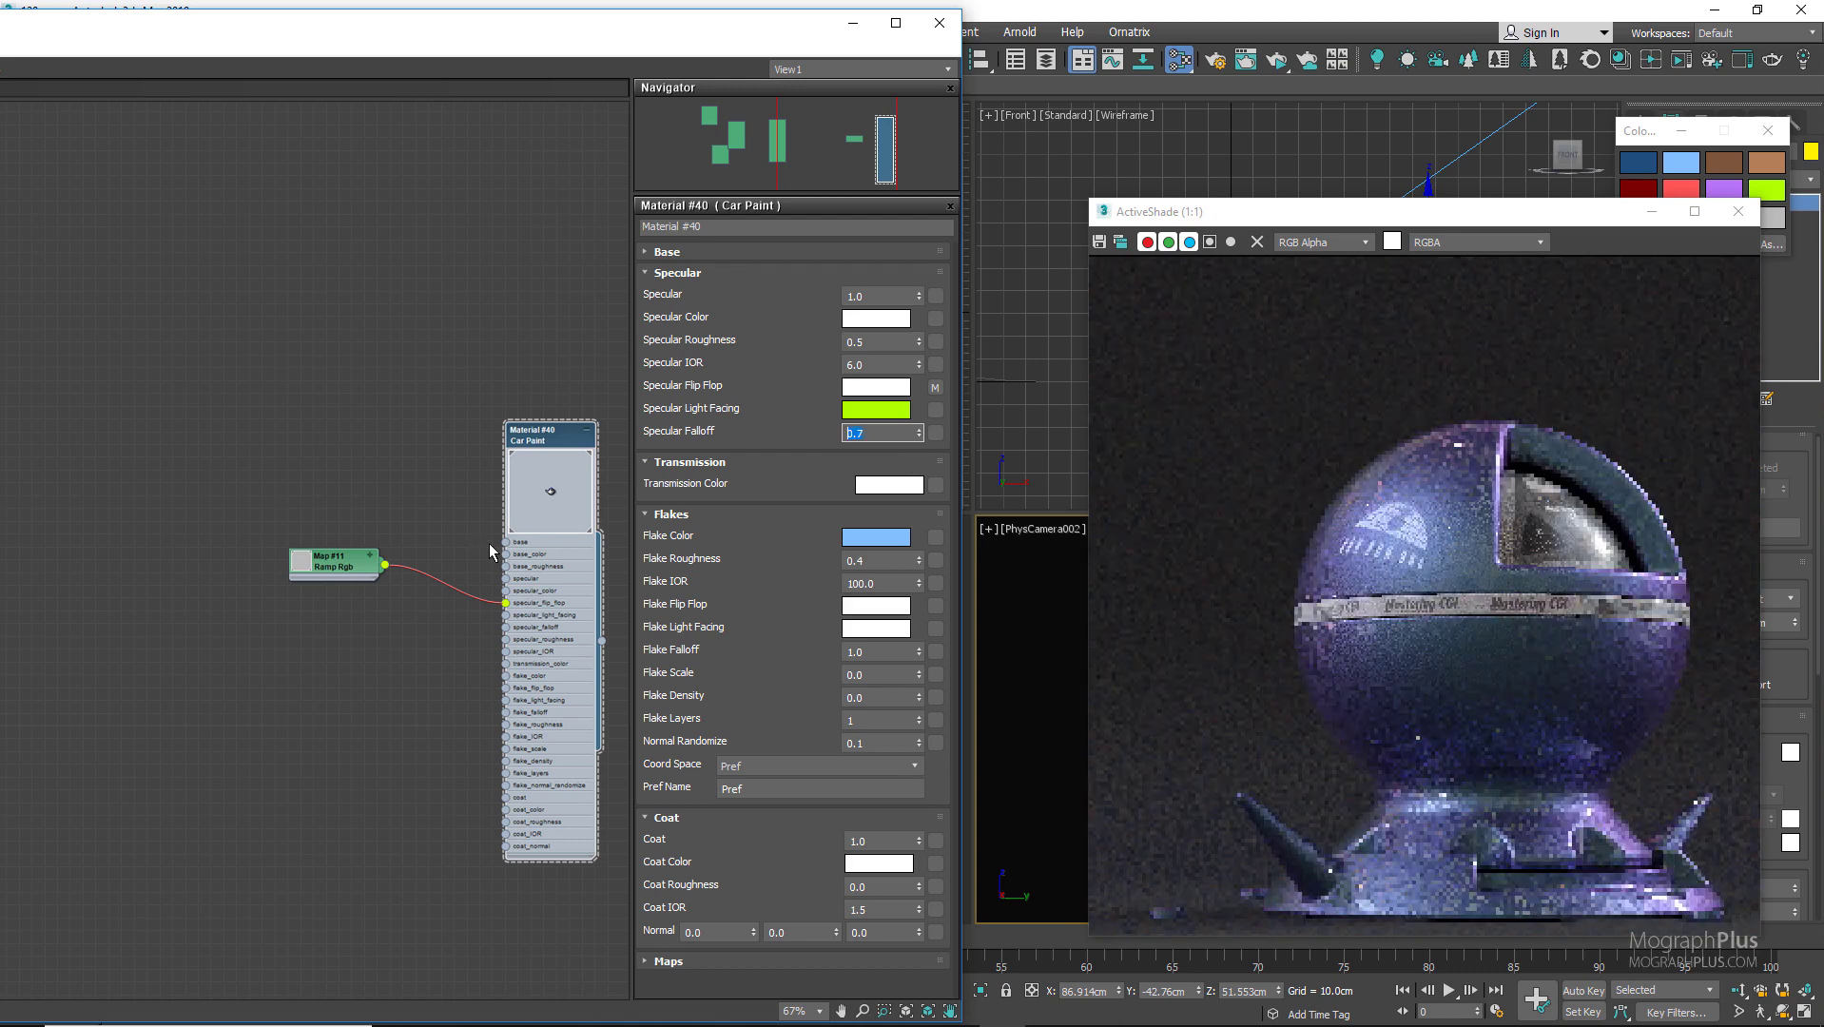
Set the Car Paint material's Flake Density to 0.4 and Normal Randomize to 0.5
middle_click_drag(516, 472, 365, 454)
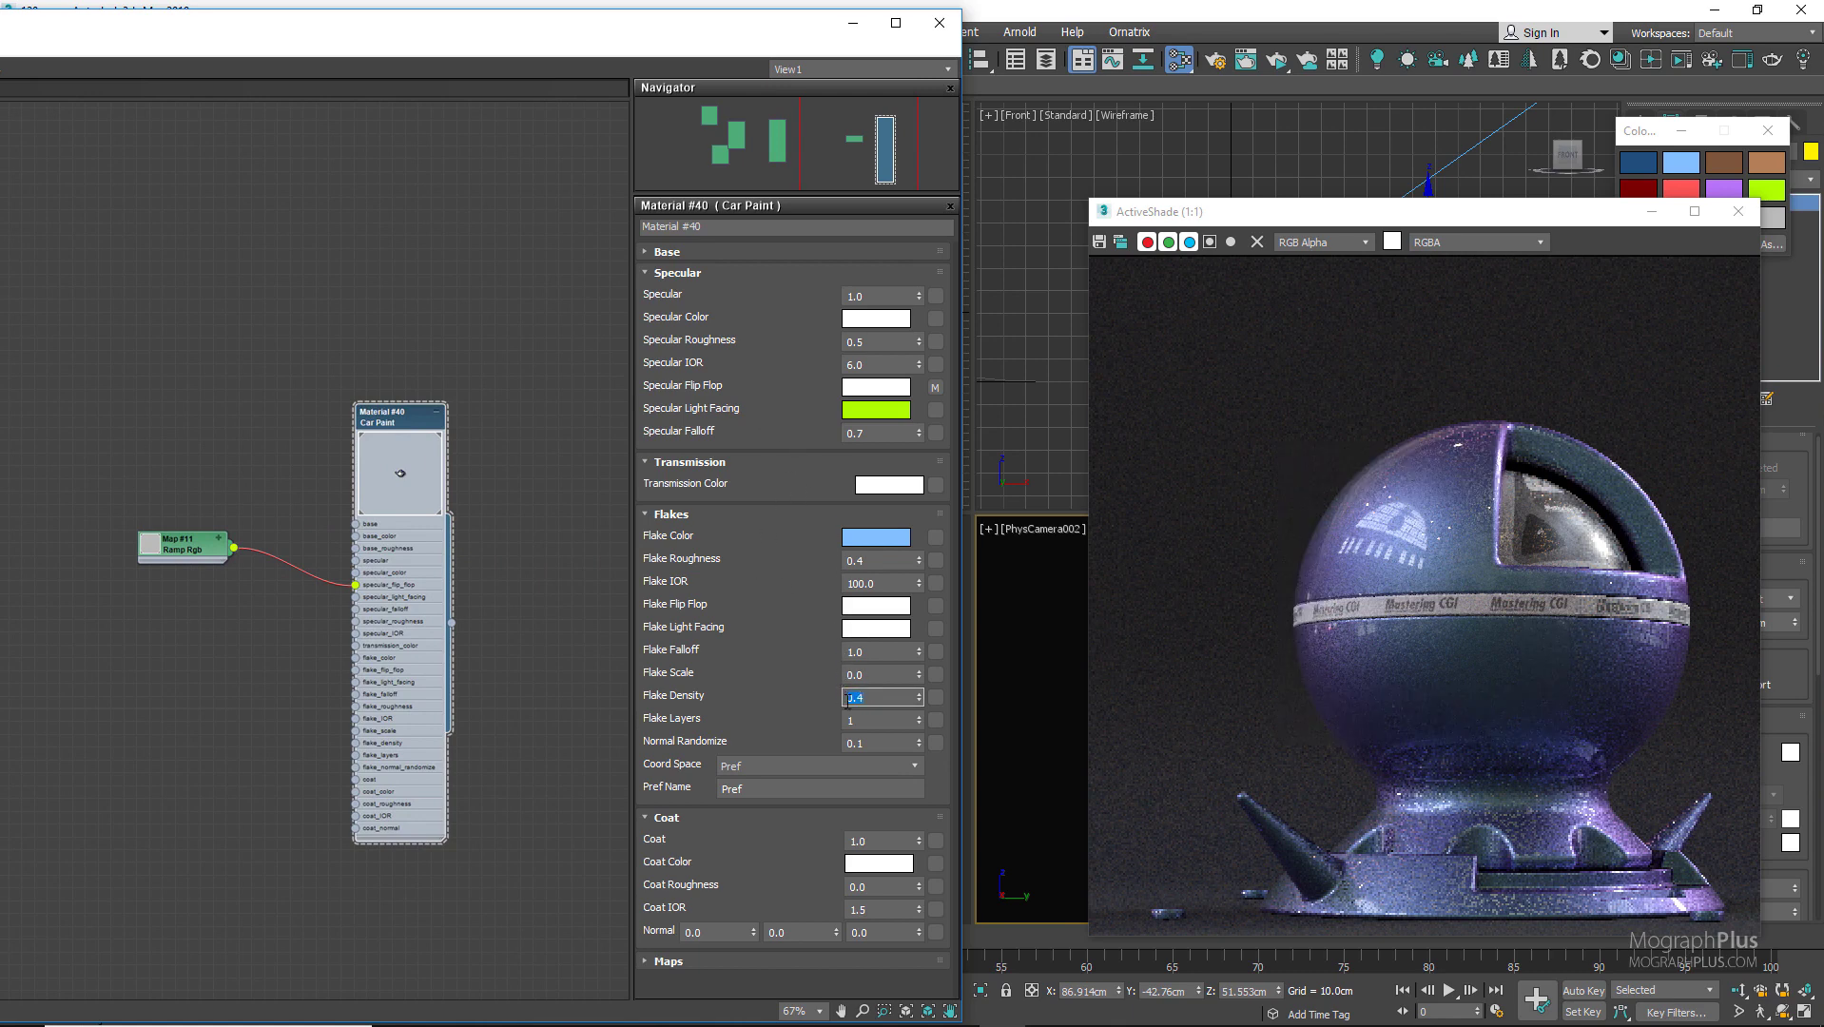
left_click(888, 742)
key("BackSpace")
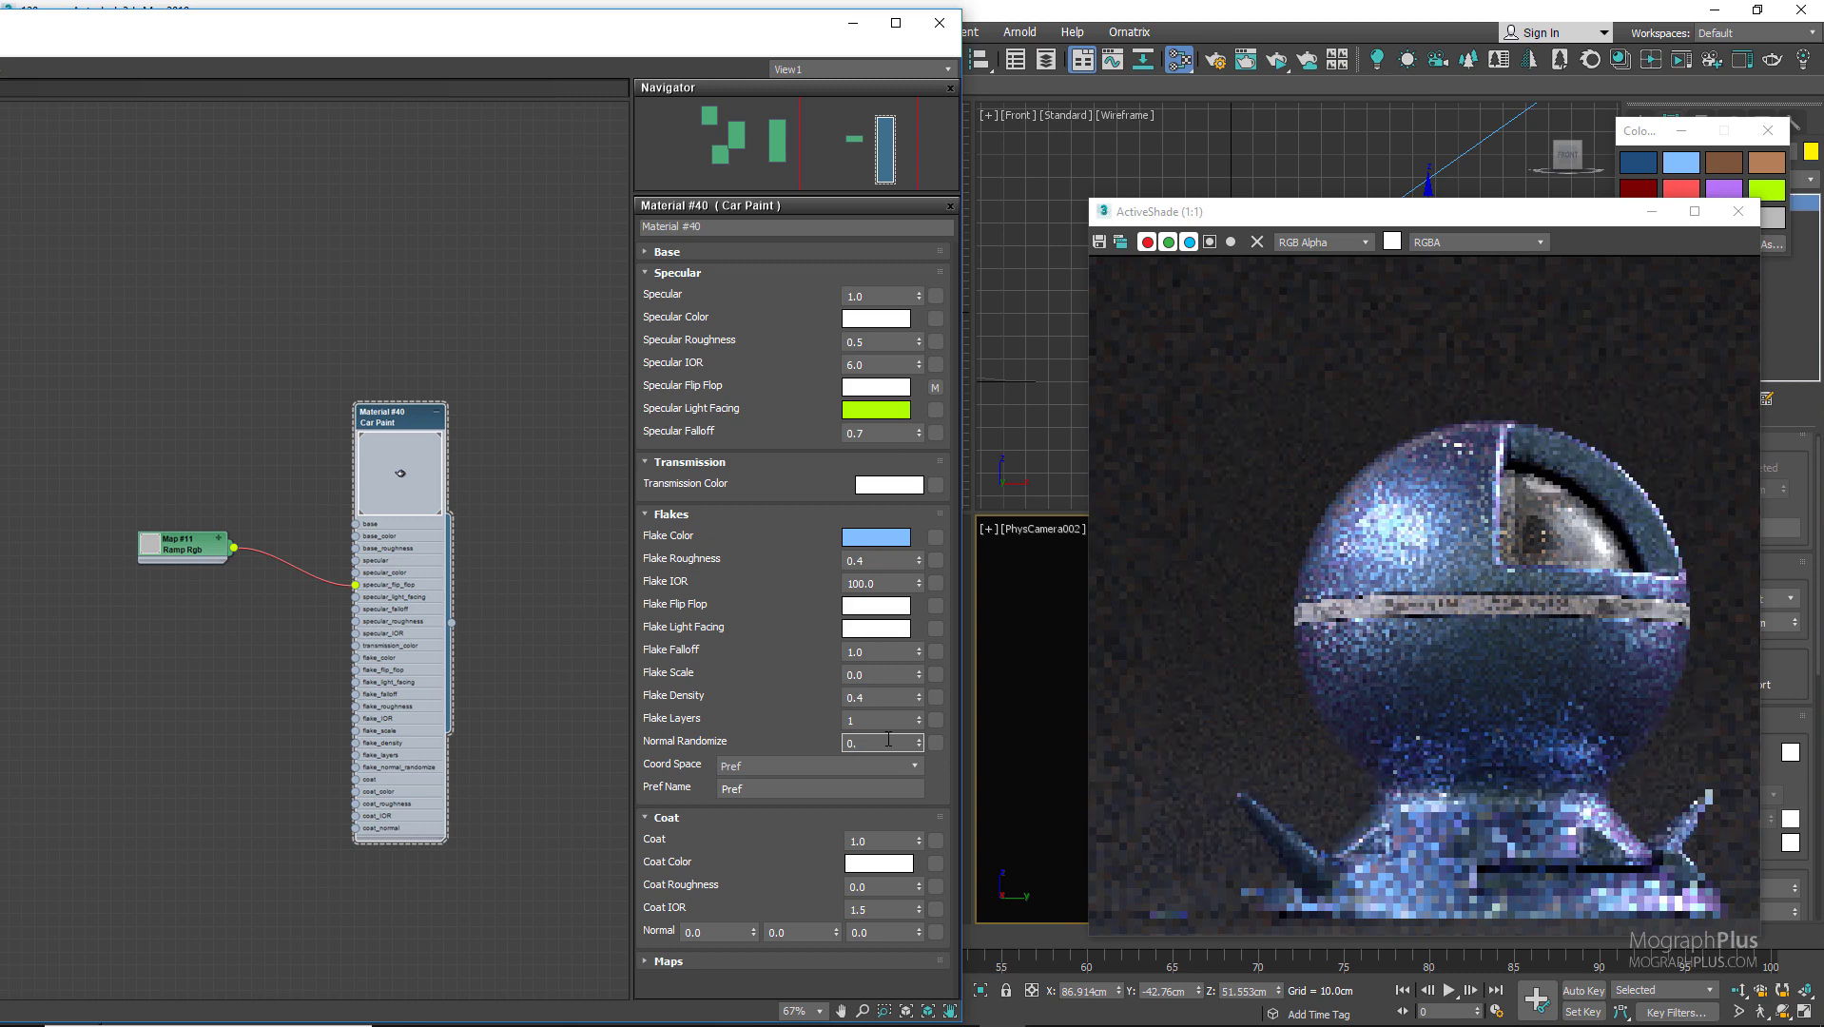
type("5")
key("Return")
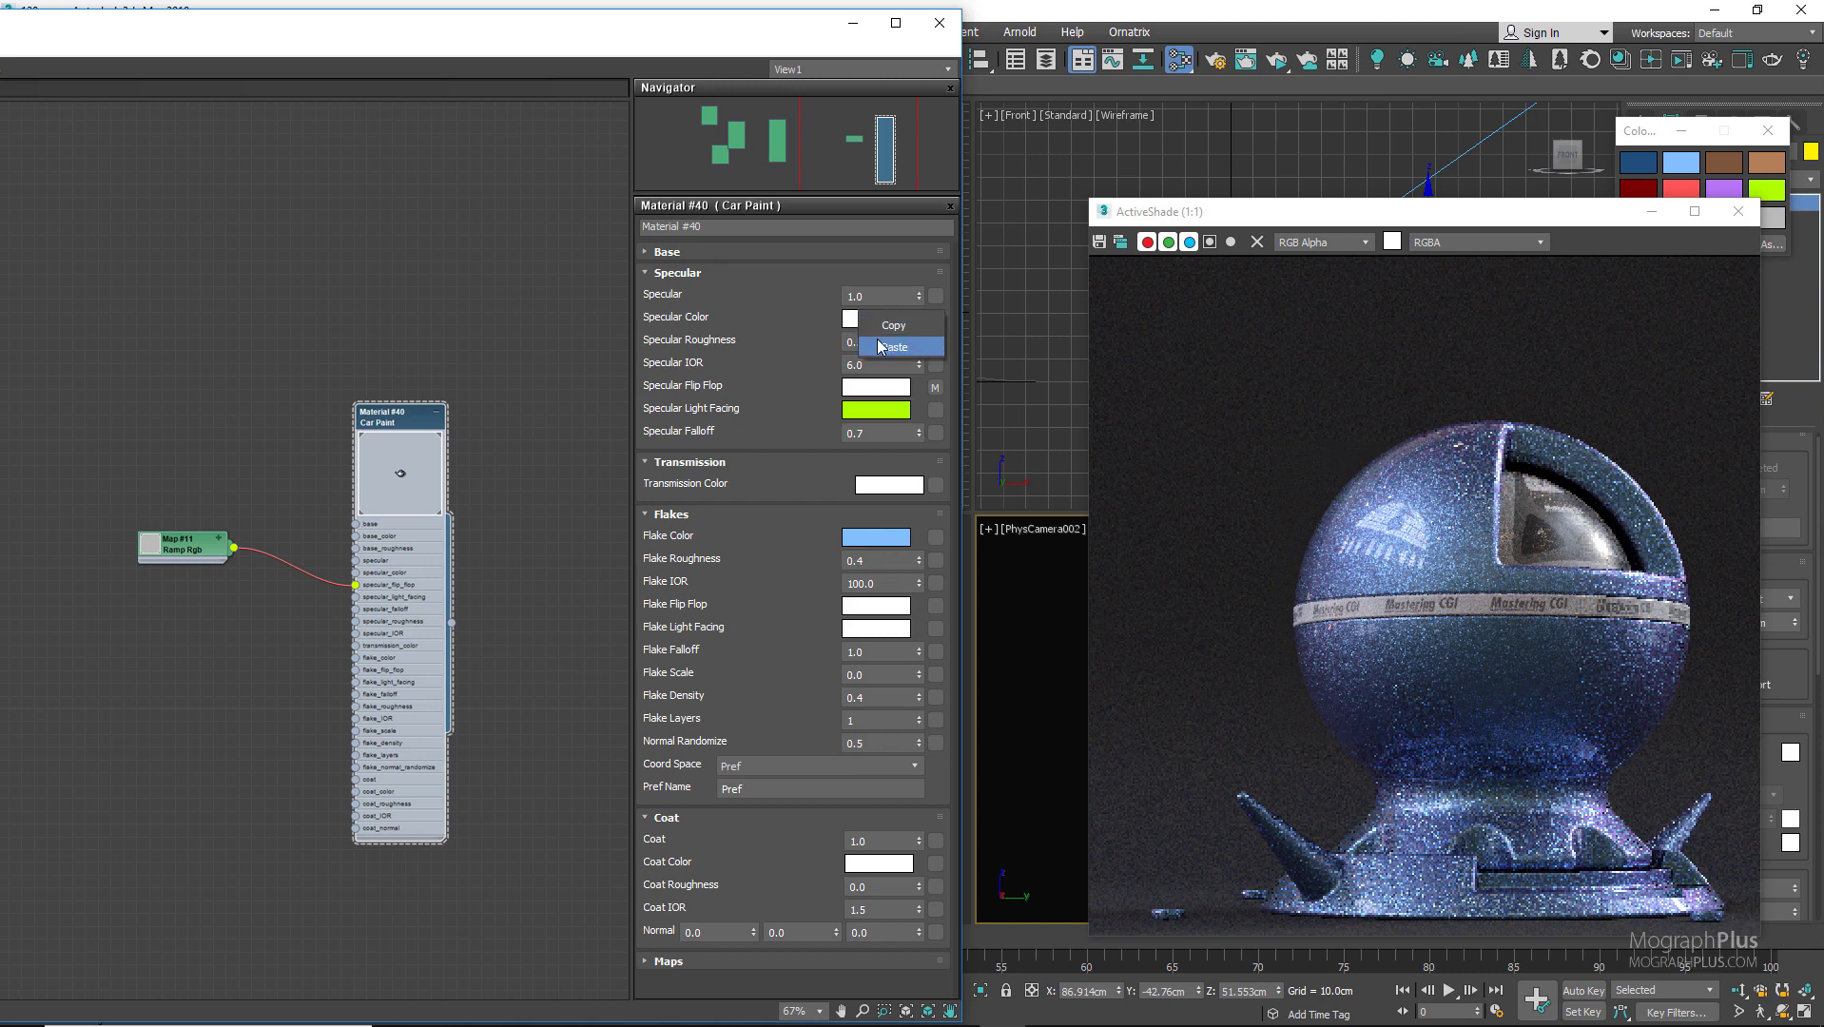
Paste the light blue Flake Color into Specular Color and connect the Ramp RGB map to flake_flip_flop as well
left_click(877, 342)
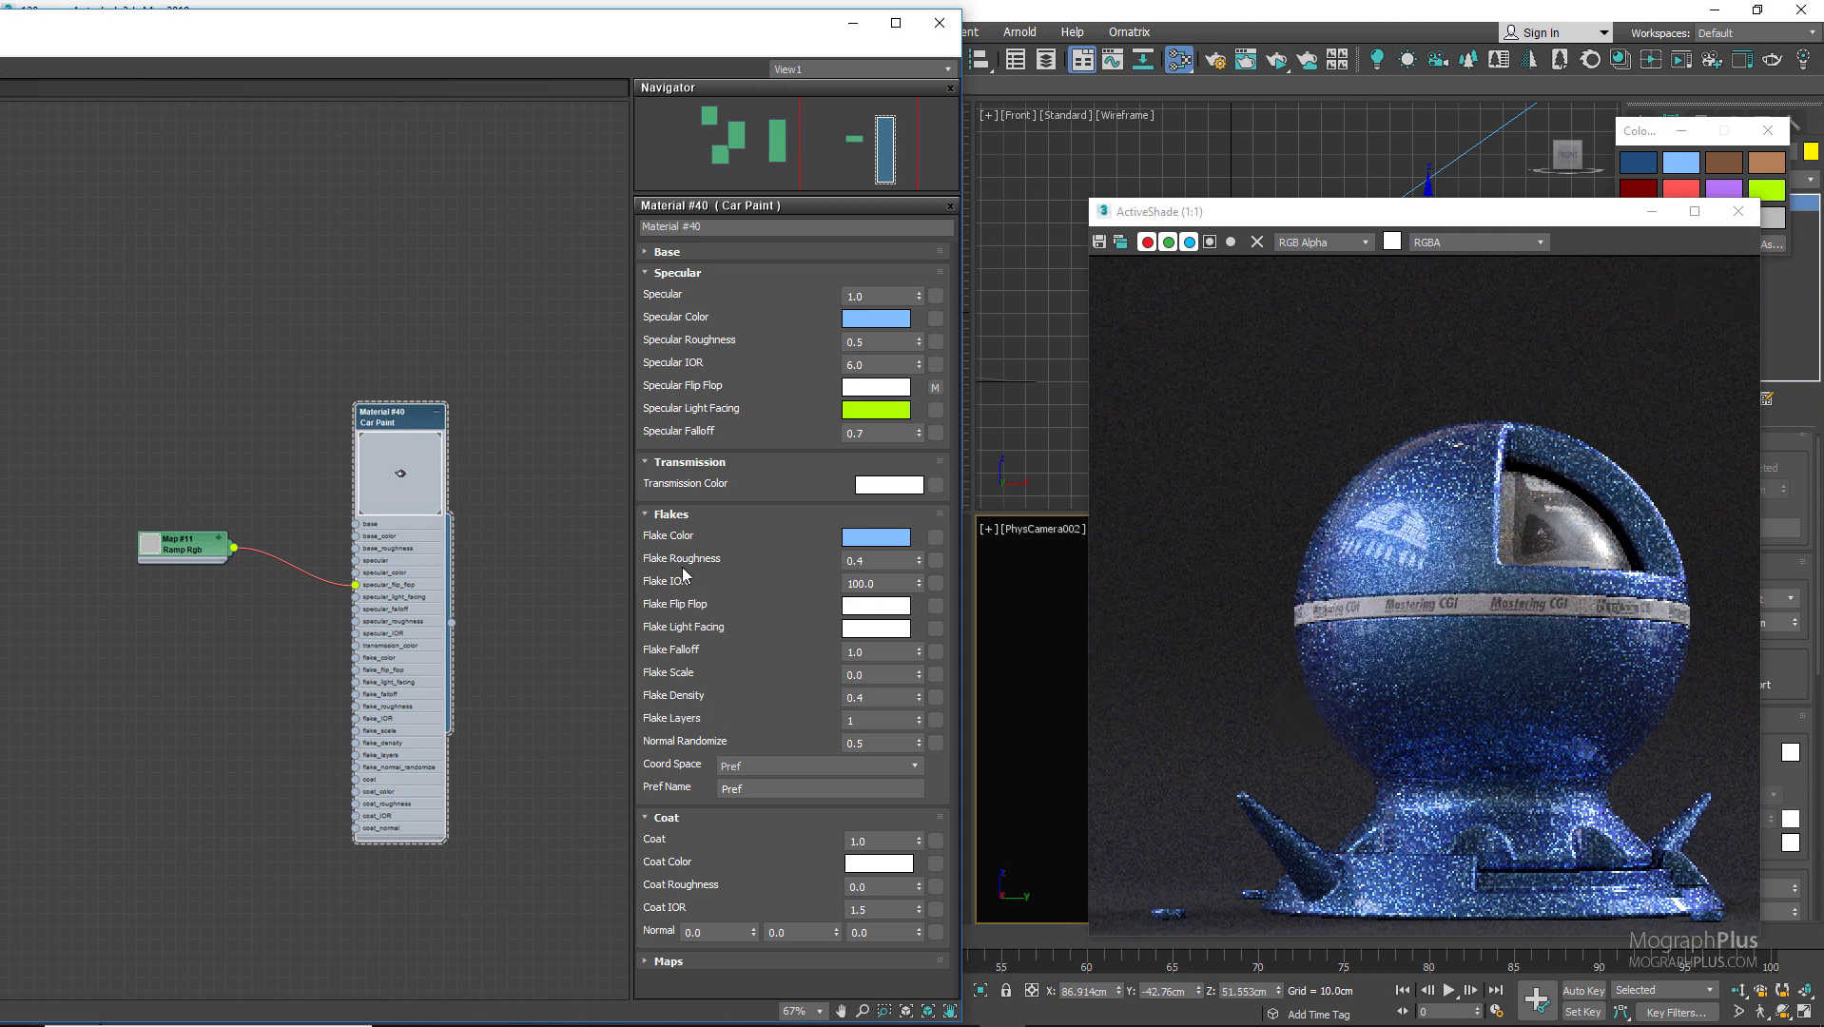
scroll(291, 616, "up", 5)
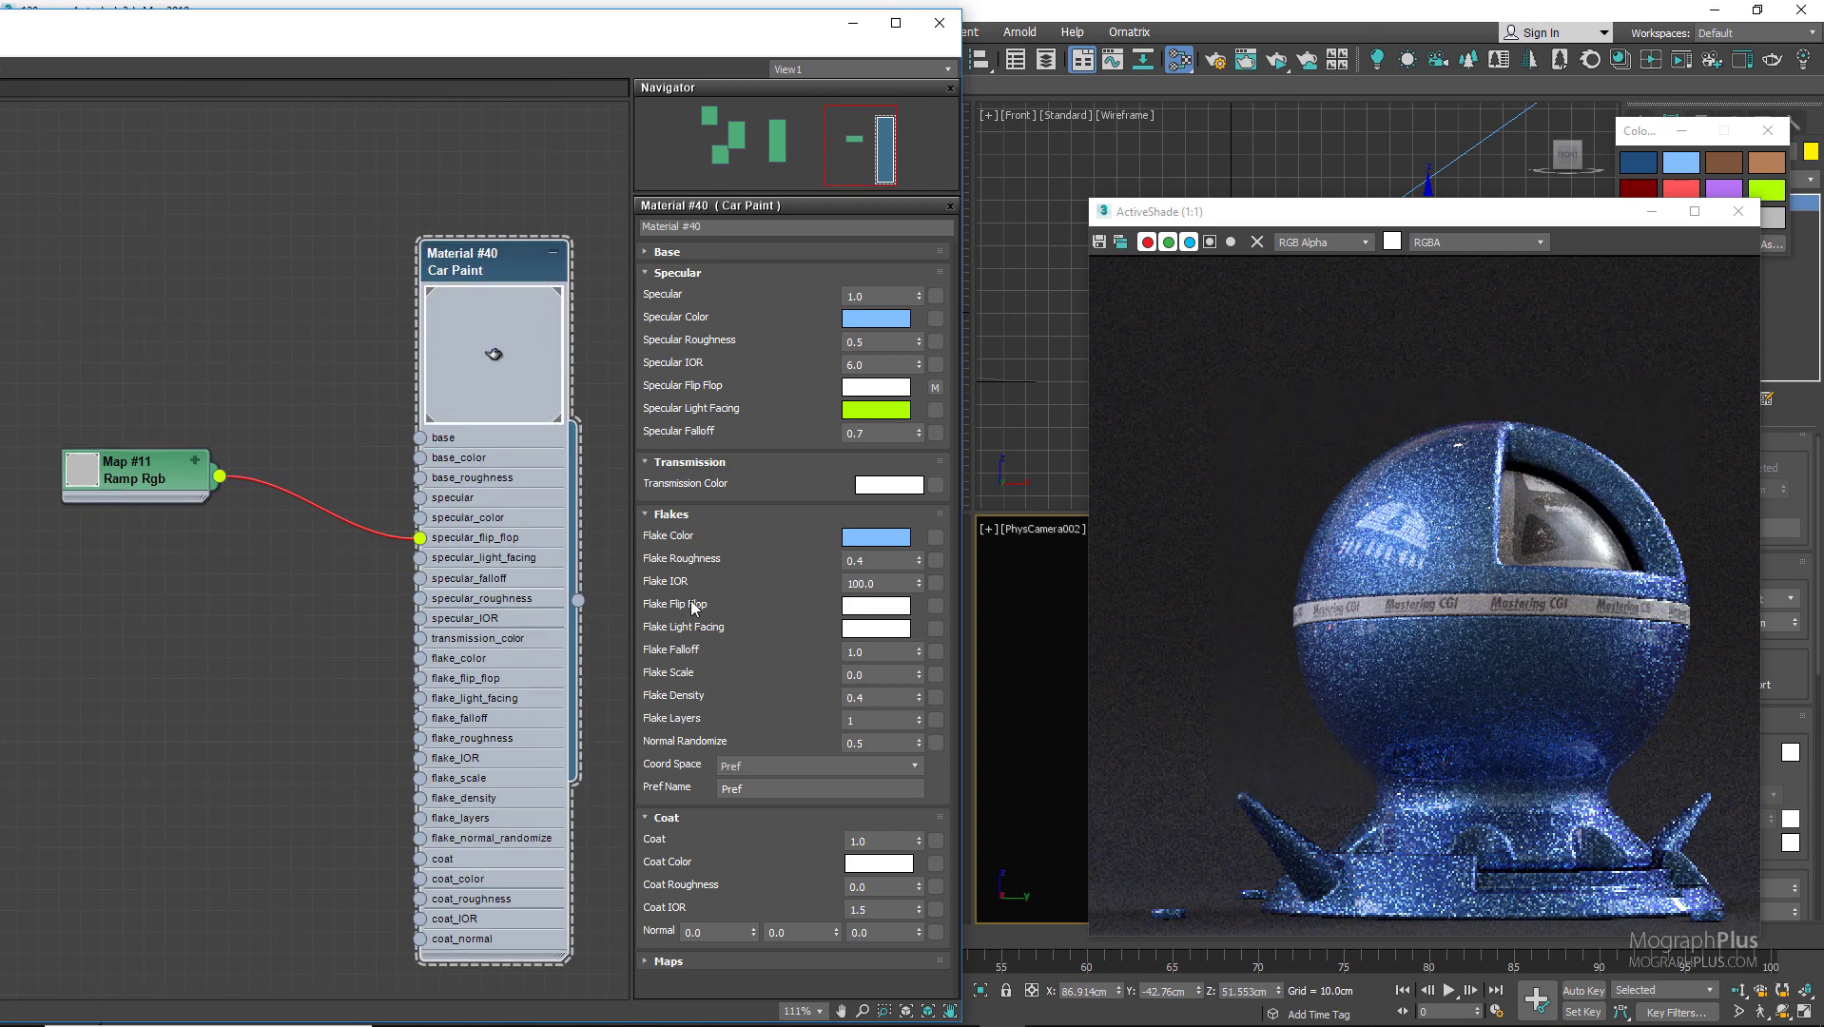
left_click_drag(219, 476, 421, 687)
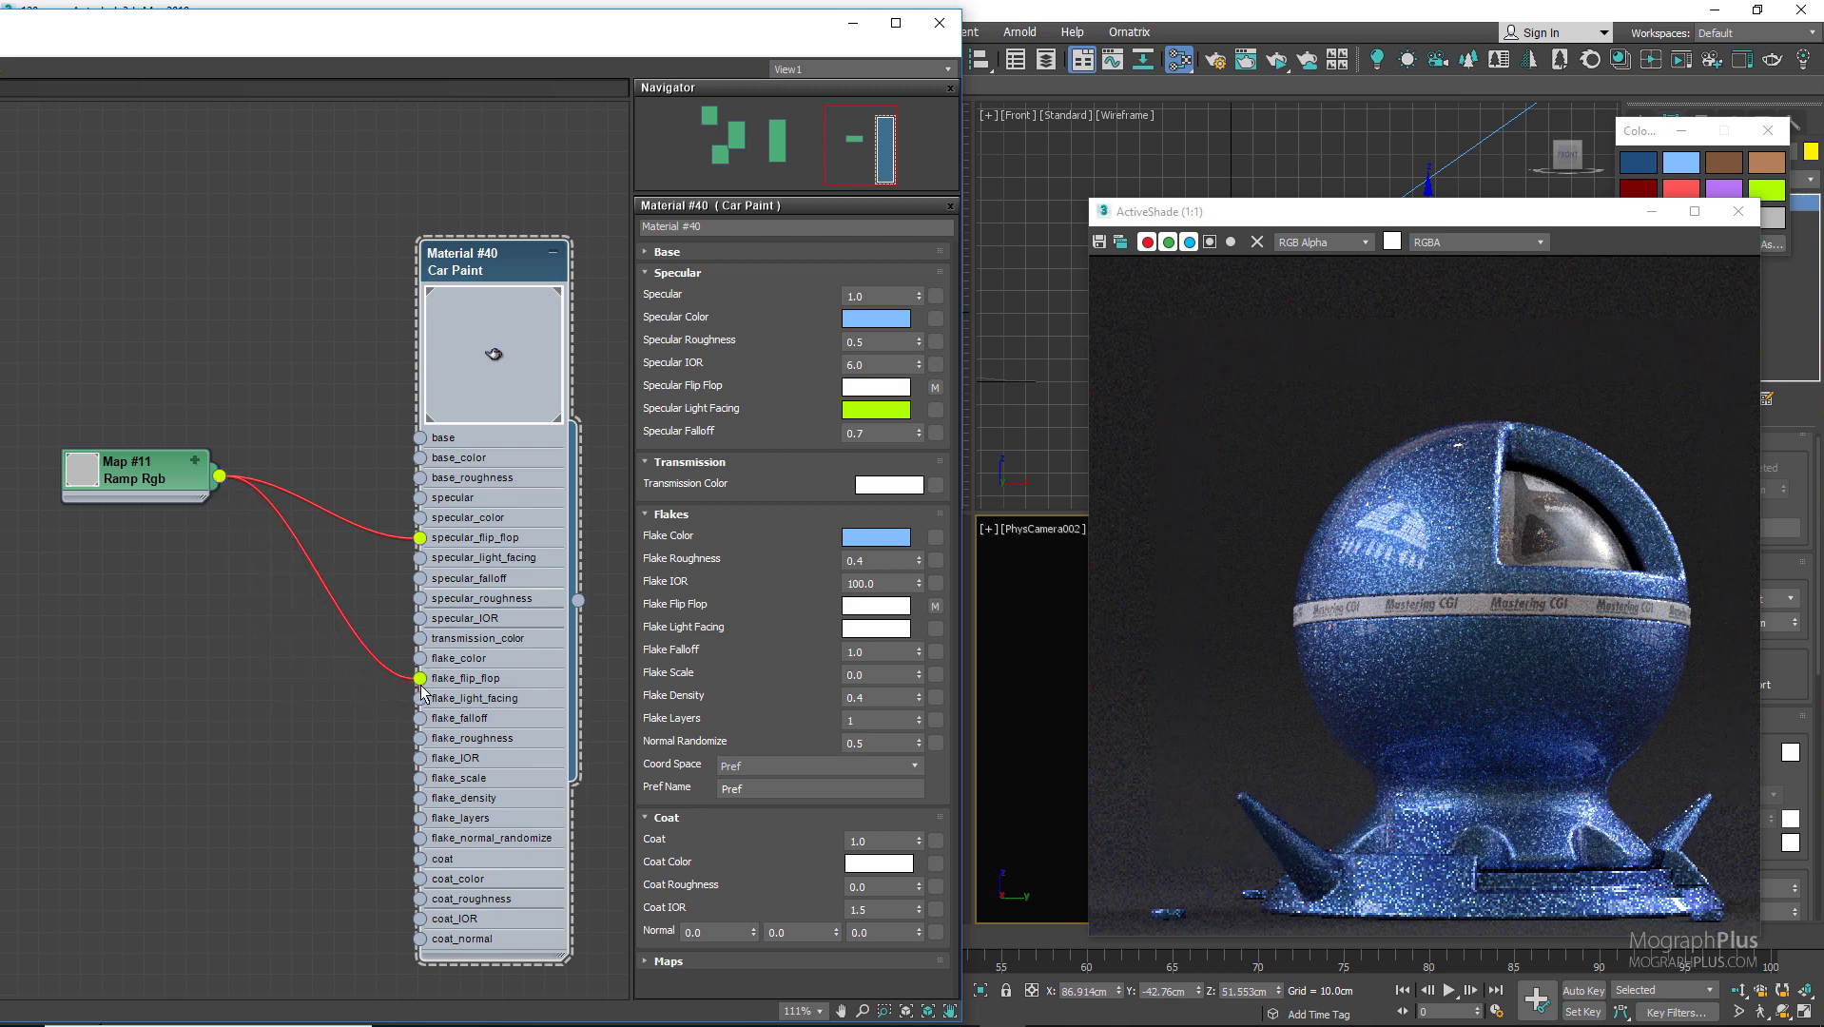
Change the Flake Color to white and paste the yellow-green Specular Light Facing color into Flake Light Facing
left_click(875, 537)
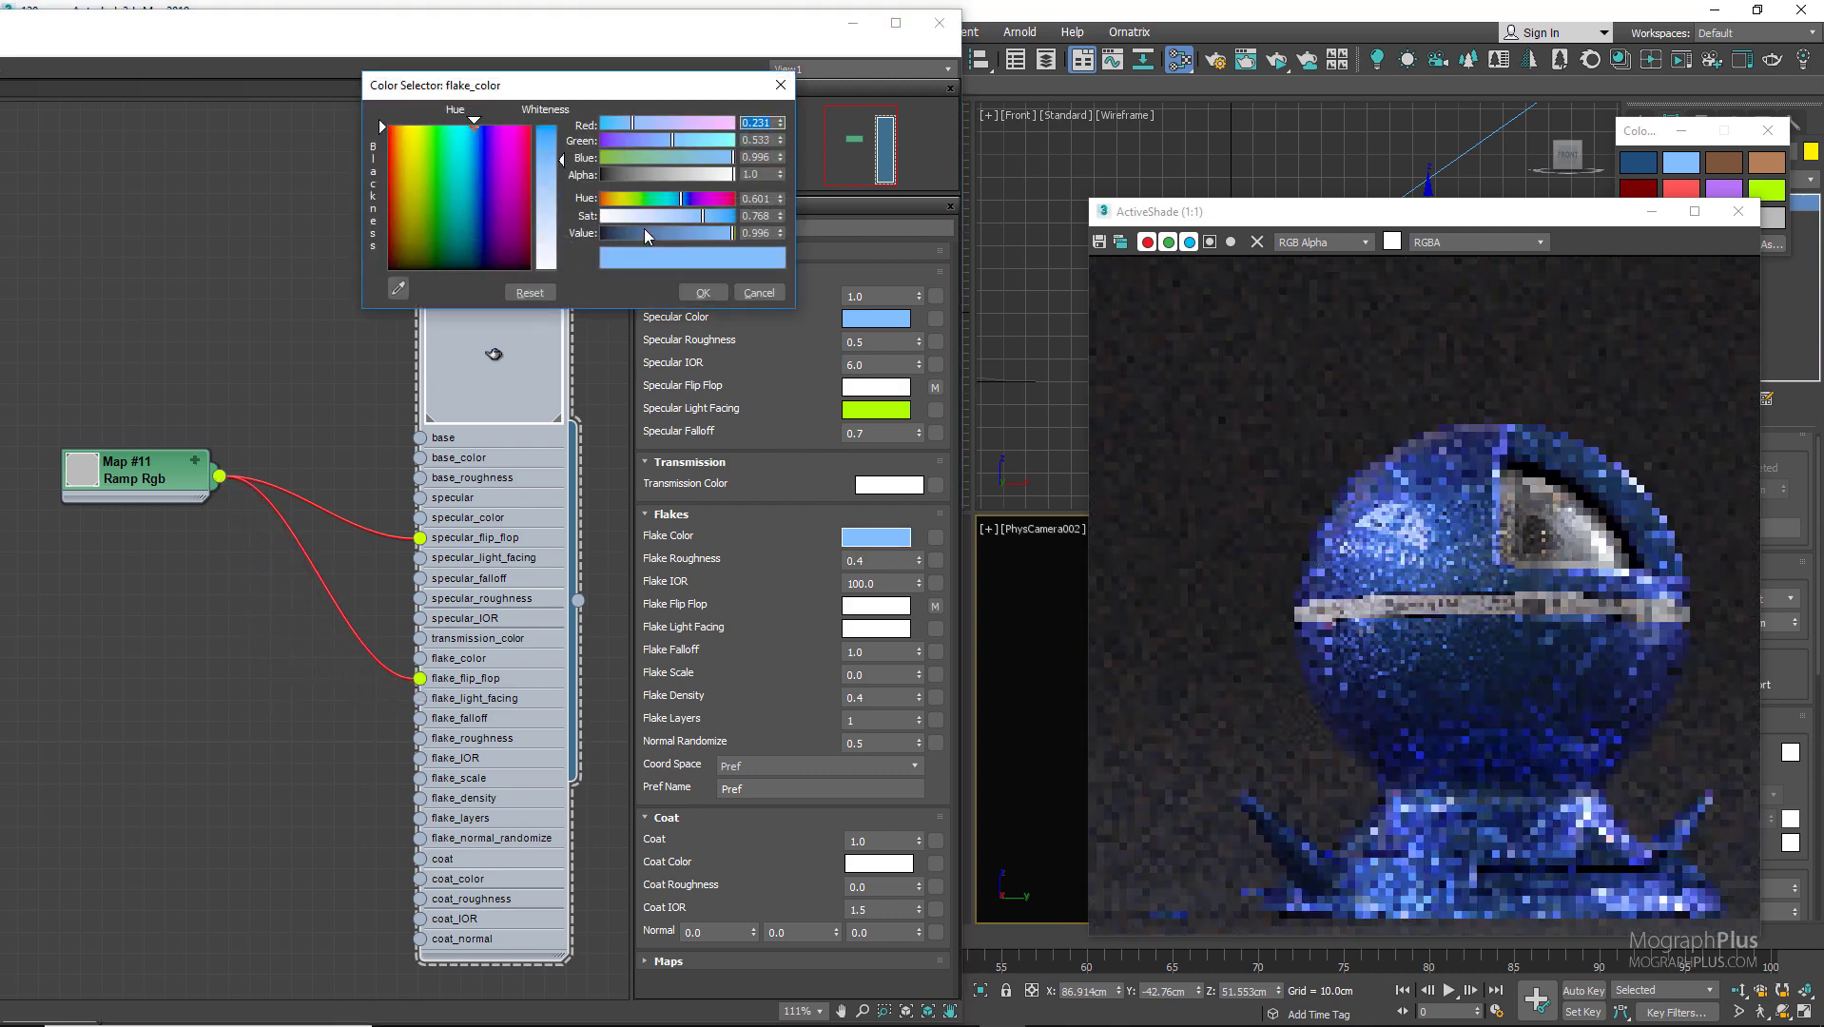
left_click_drag(644, 217, 603, 217)
left_click(686, 293)
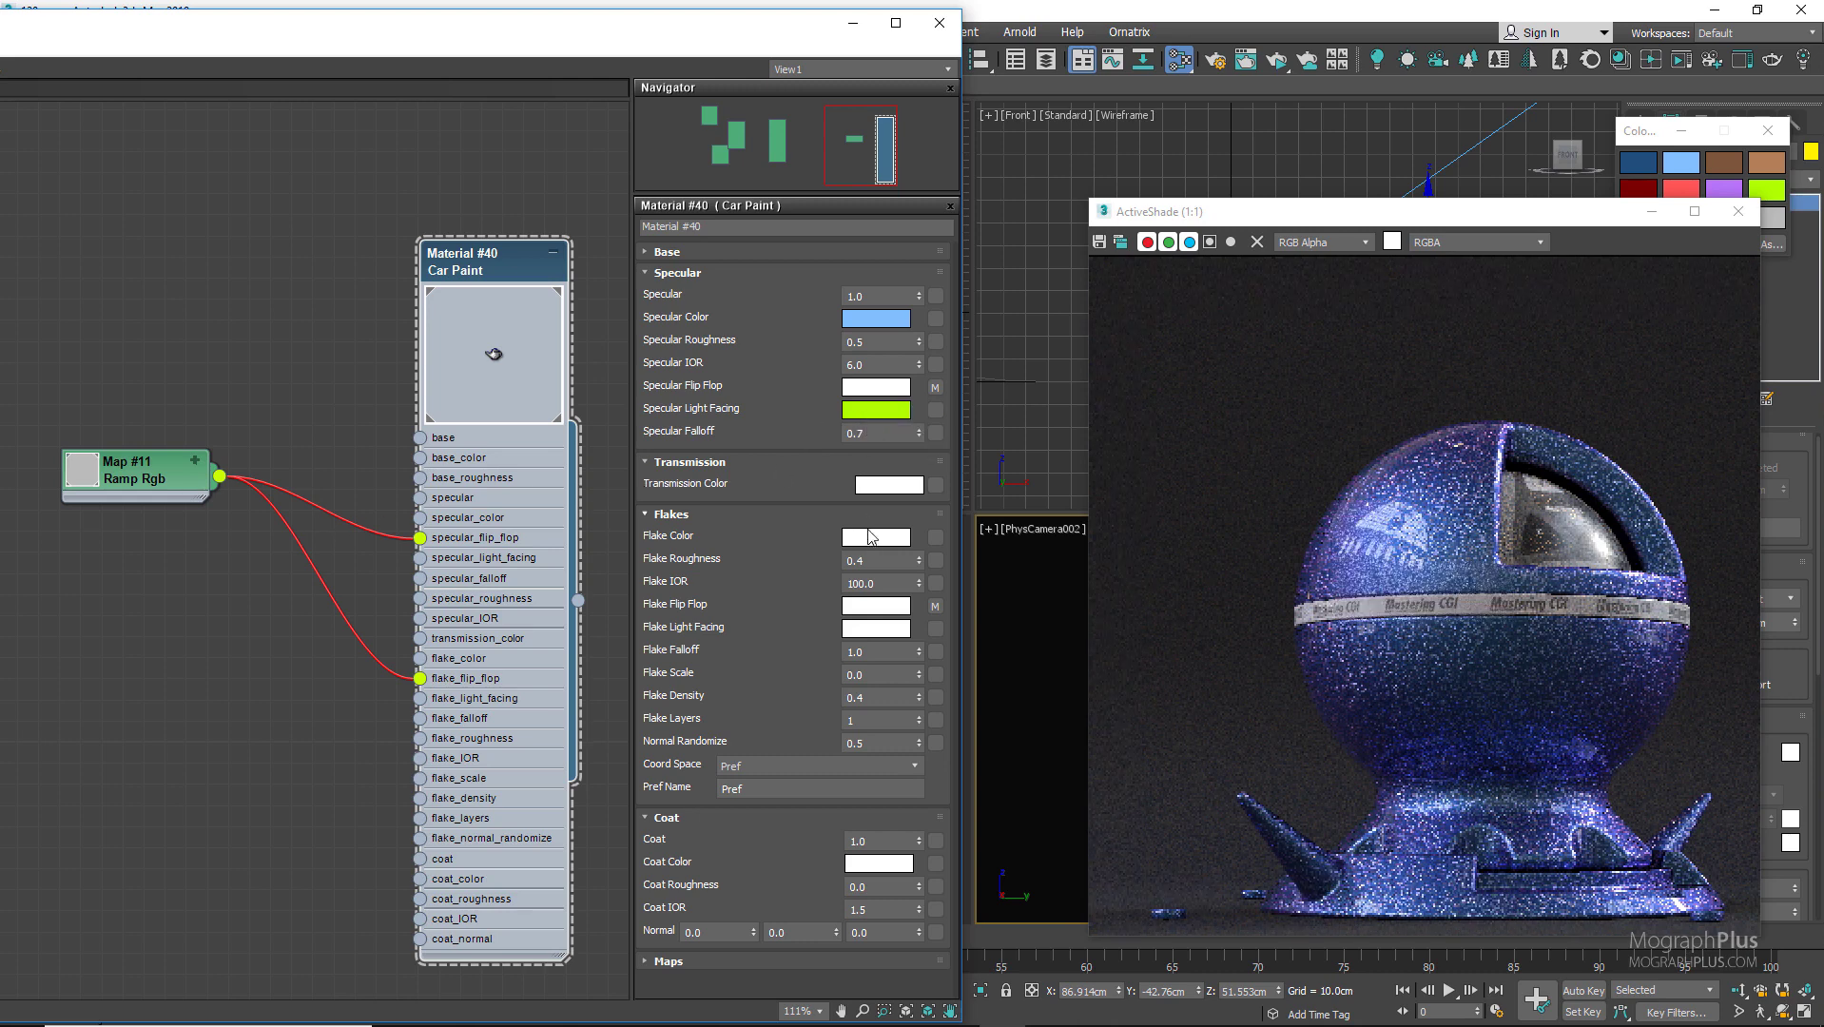
right_click(852, 631)
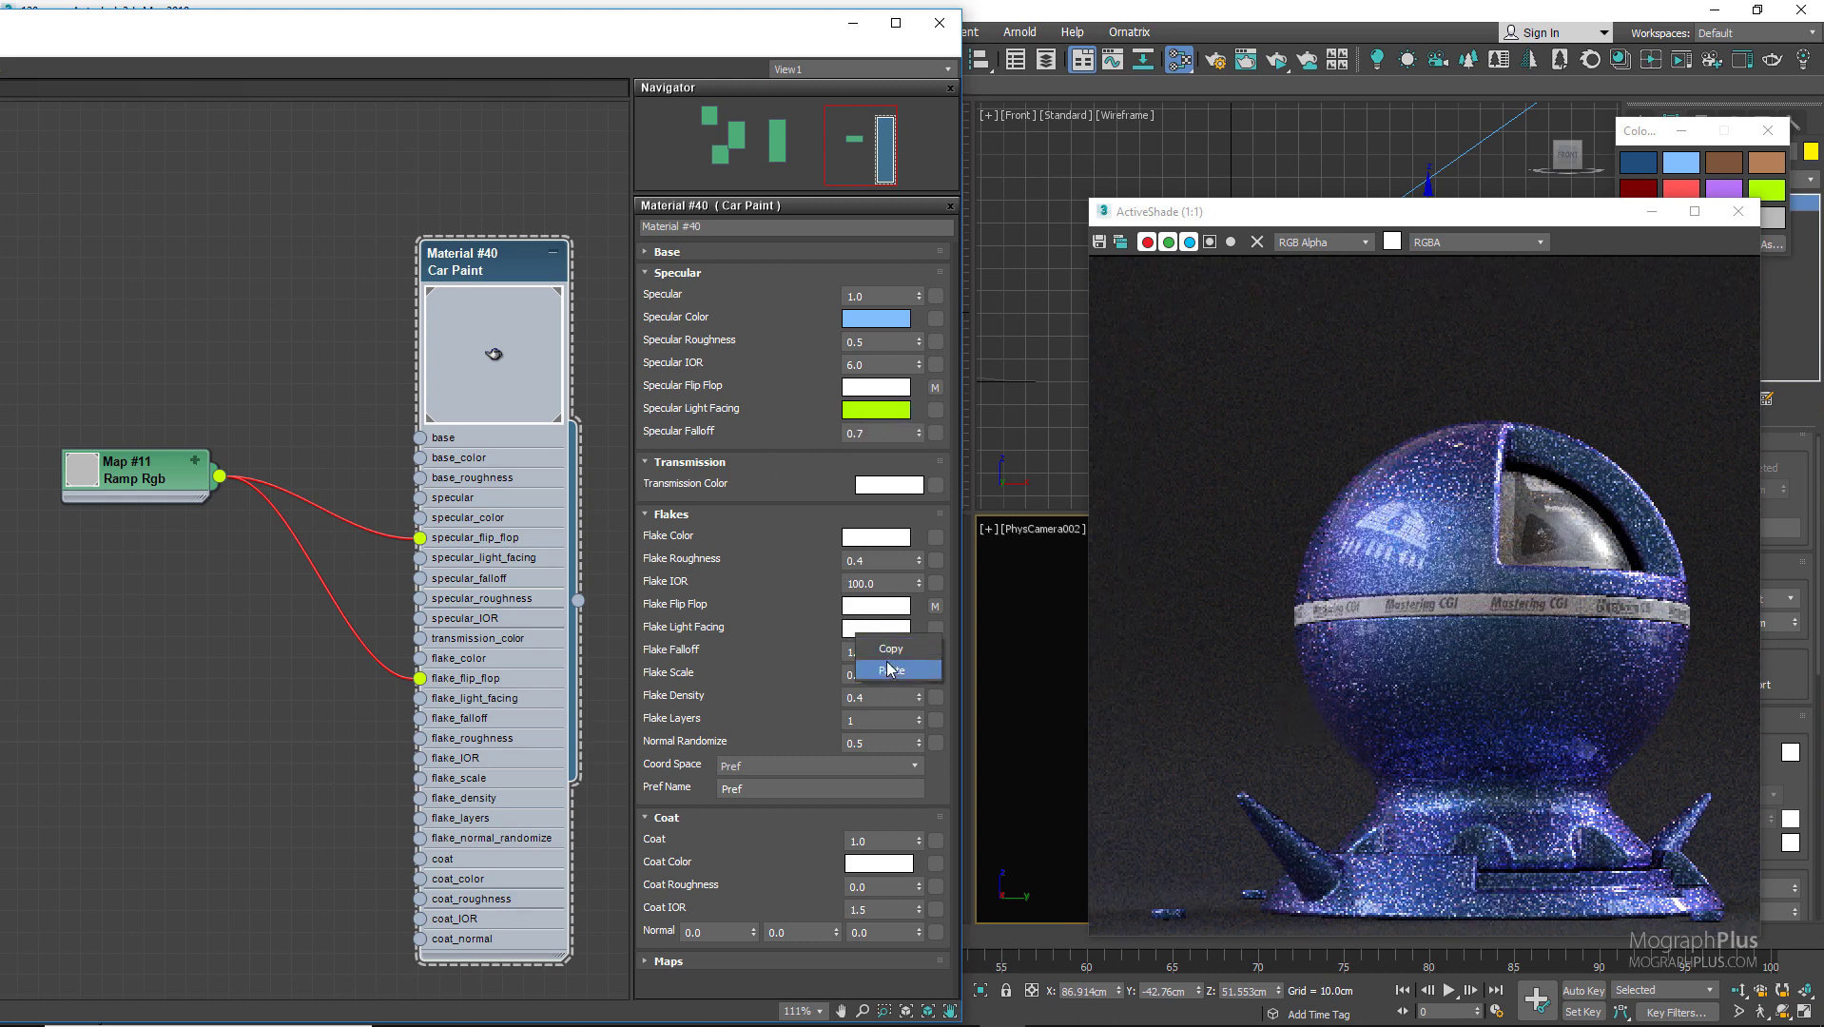
left_click(884, 652)
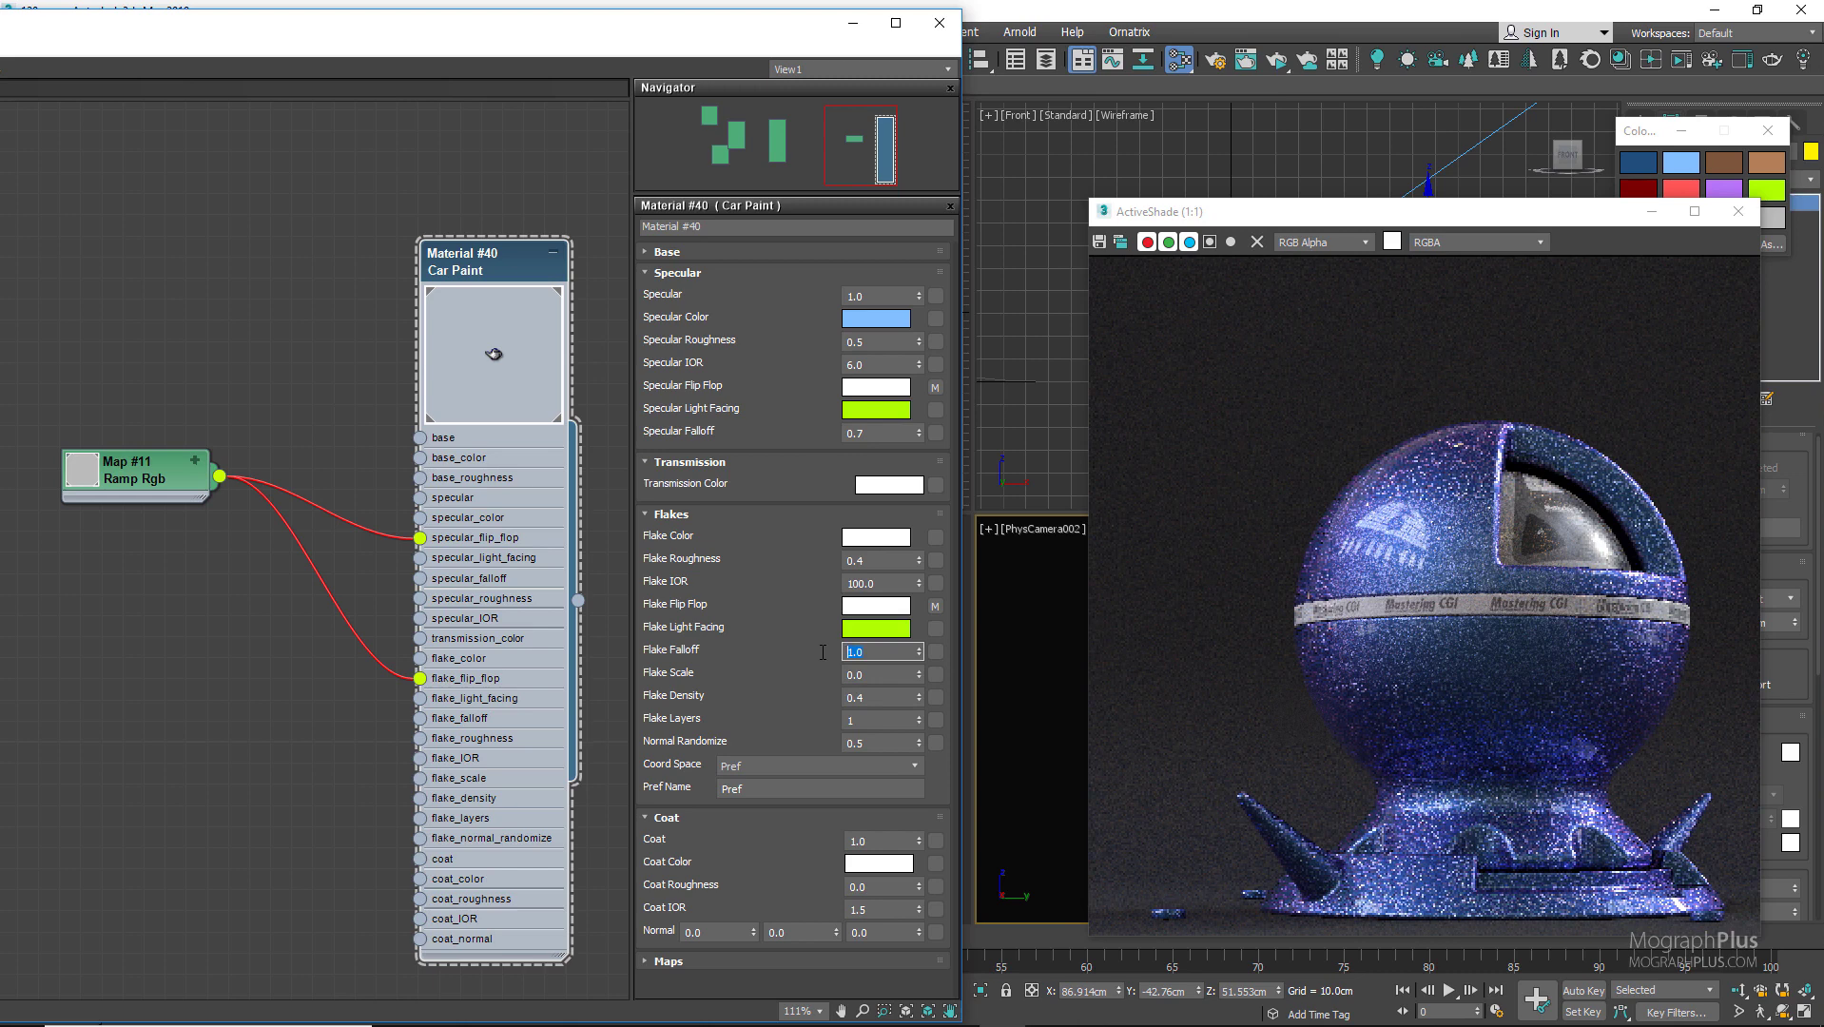
Set the Flake Falloff to 0.6 and the Flake Scale to 0.5
type(".6")
key("Return")
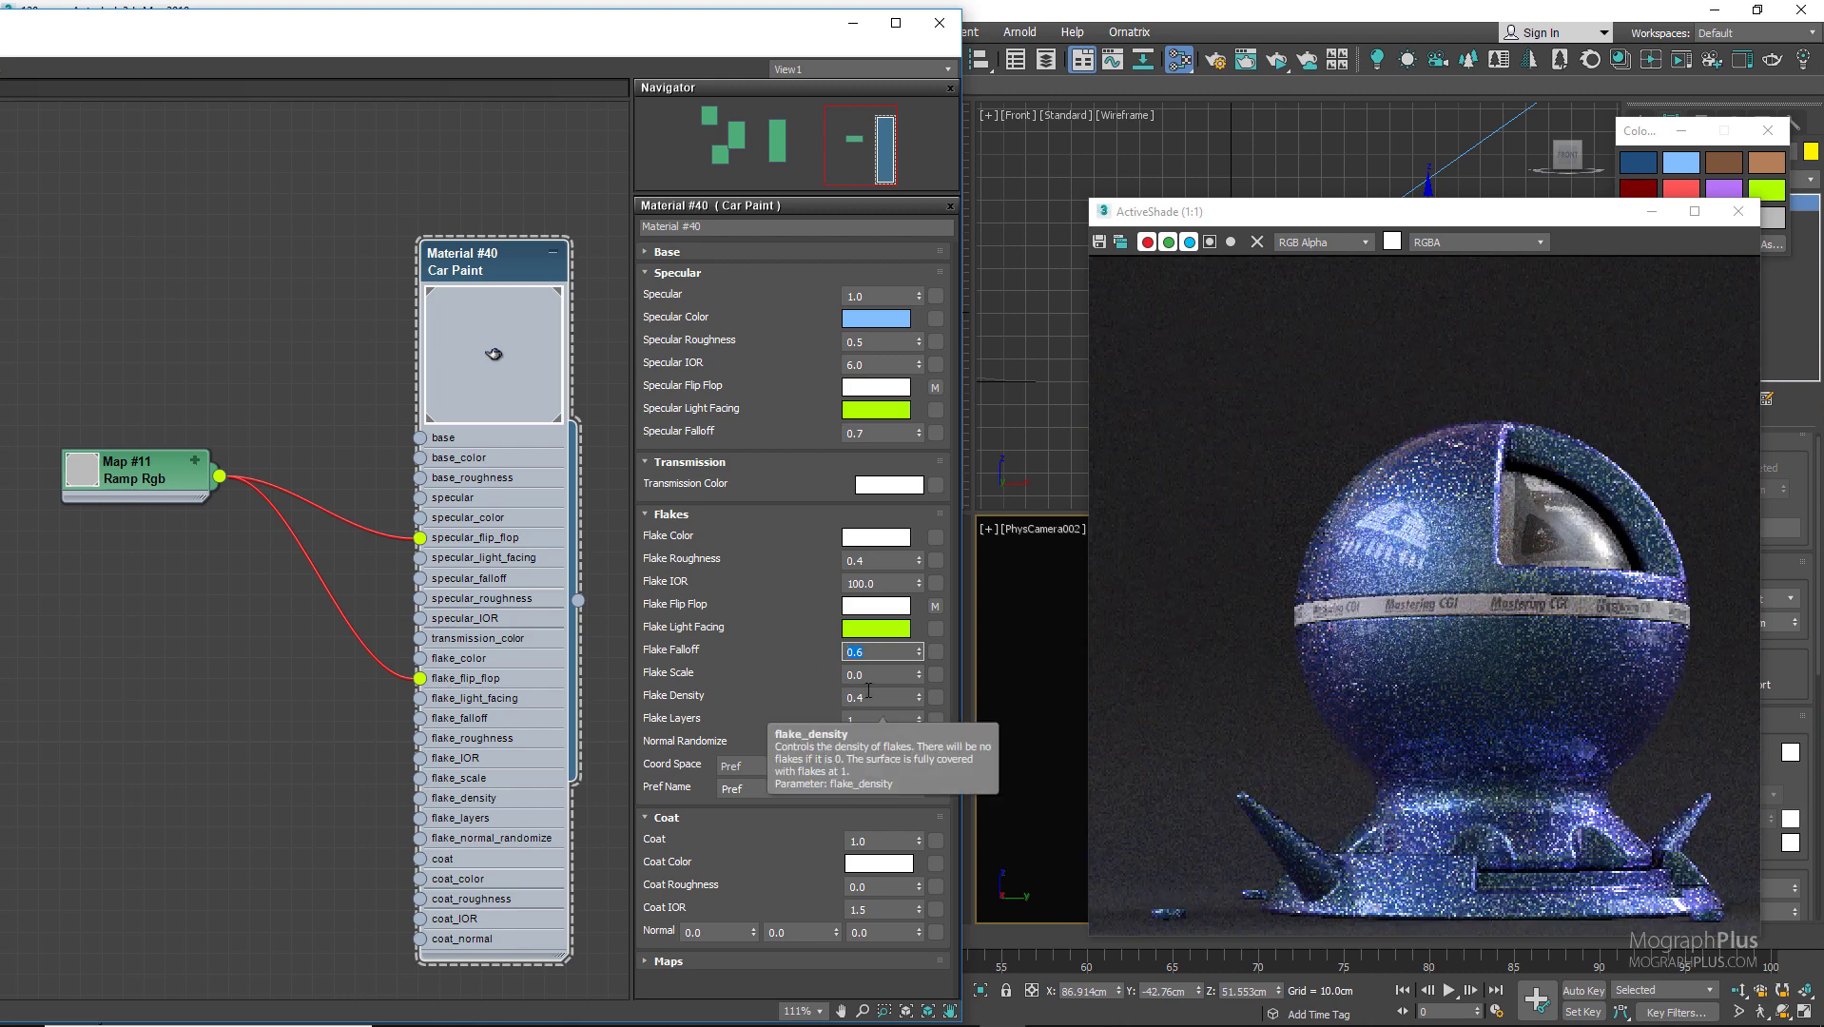
left_click(883, 679)
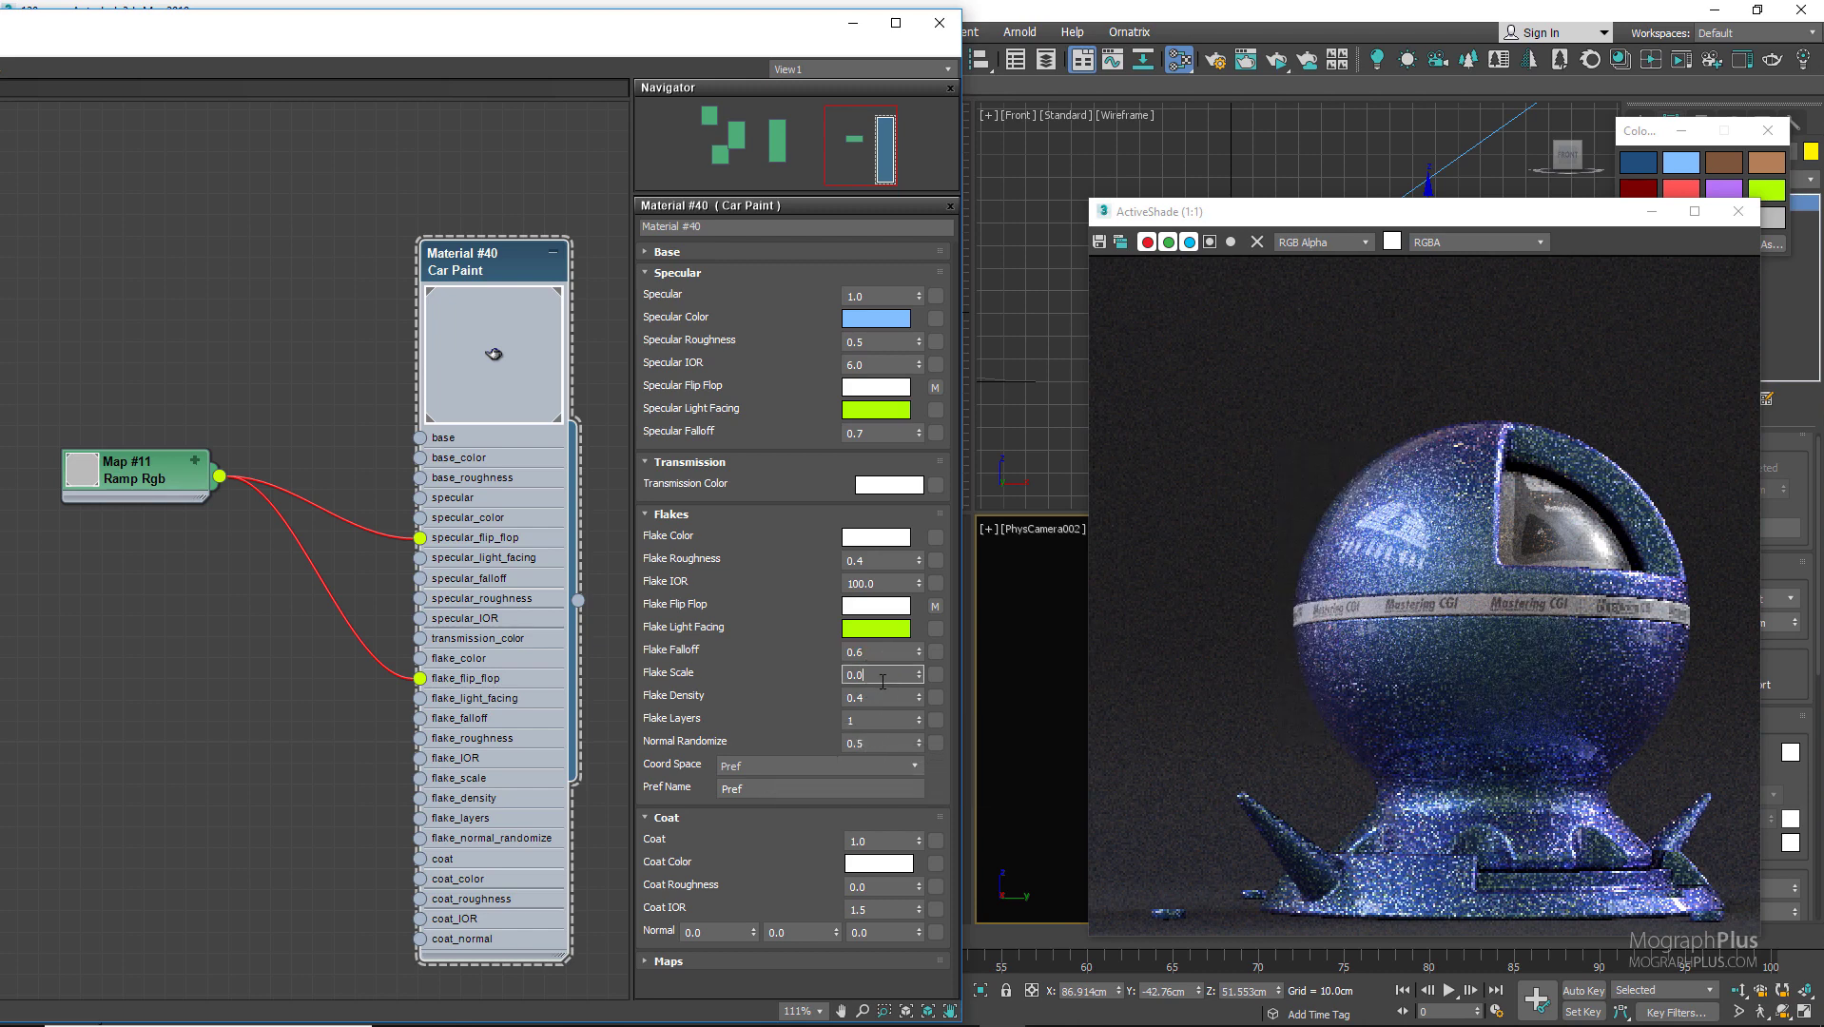
key("BackSpace")
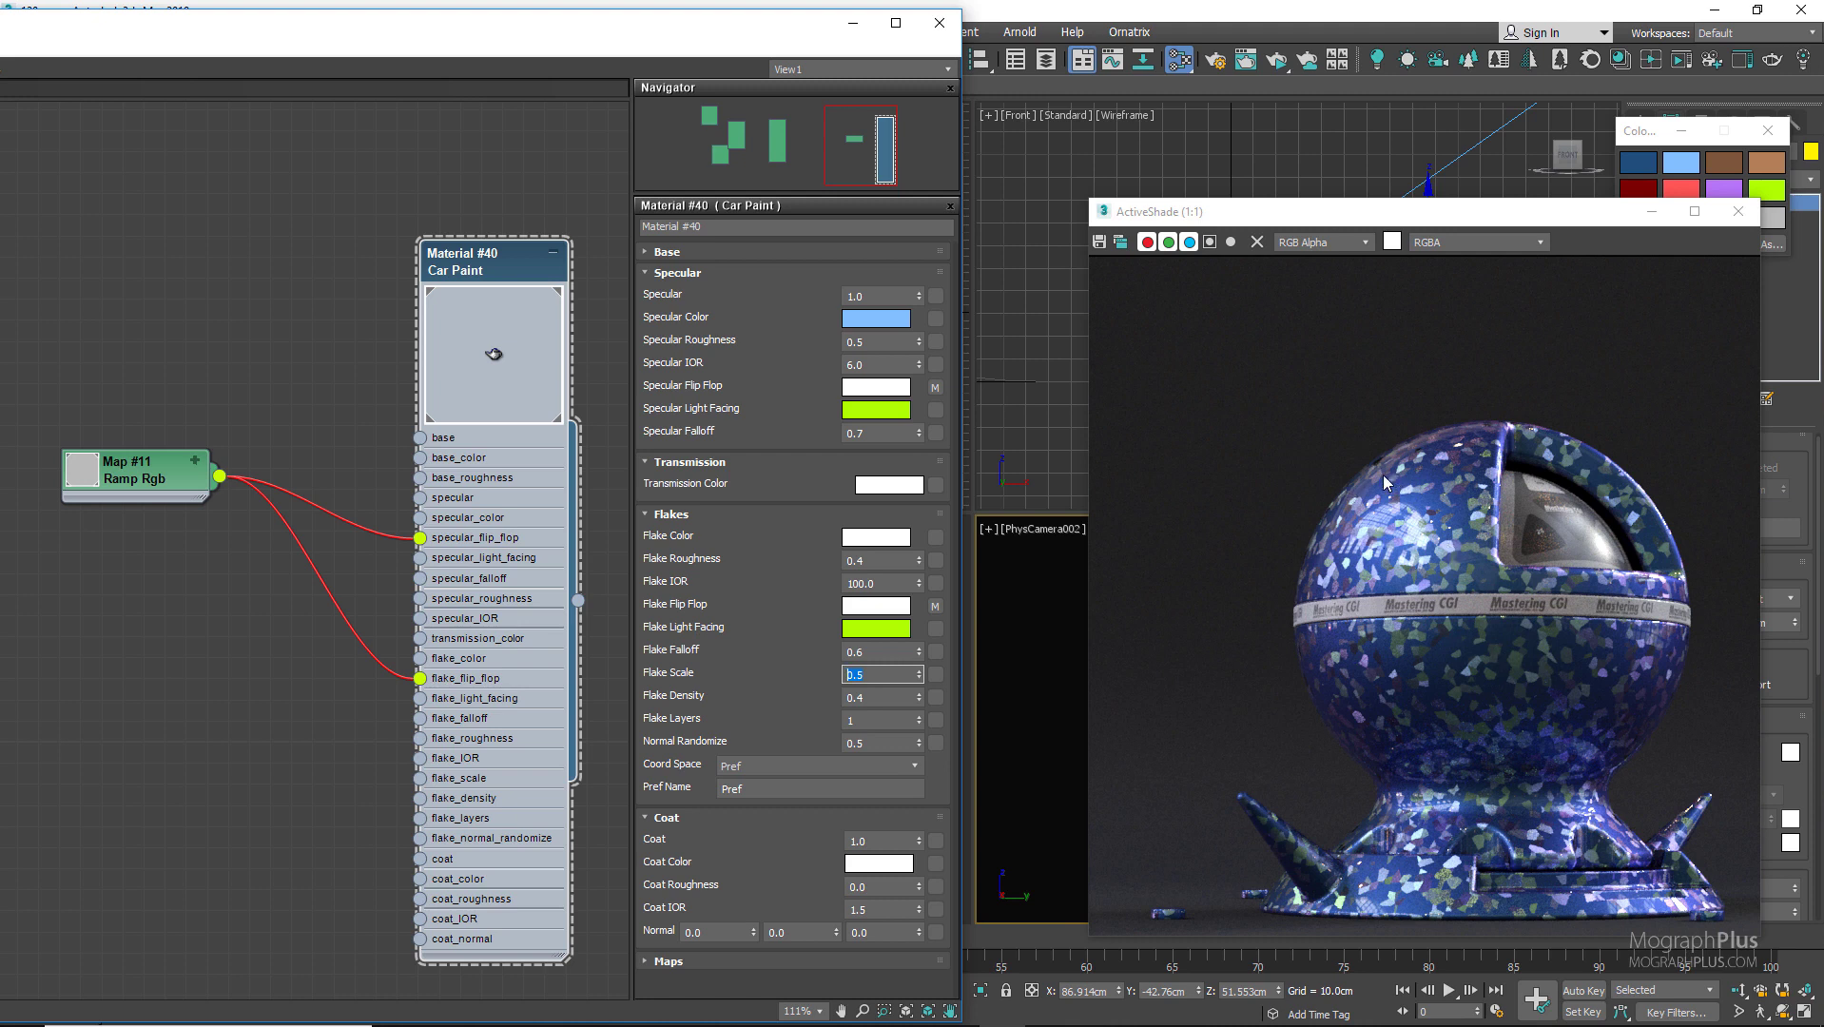
Expand the Ramp RGB node and check its ramp parameters, returning to the Car Paint material's parameters
left_click(194, 462)
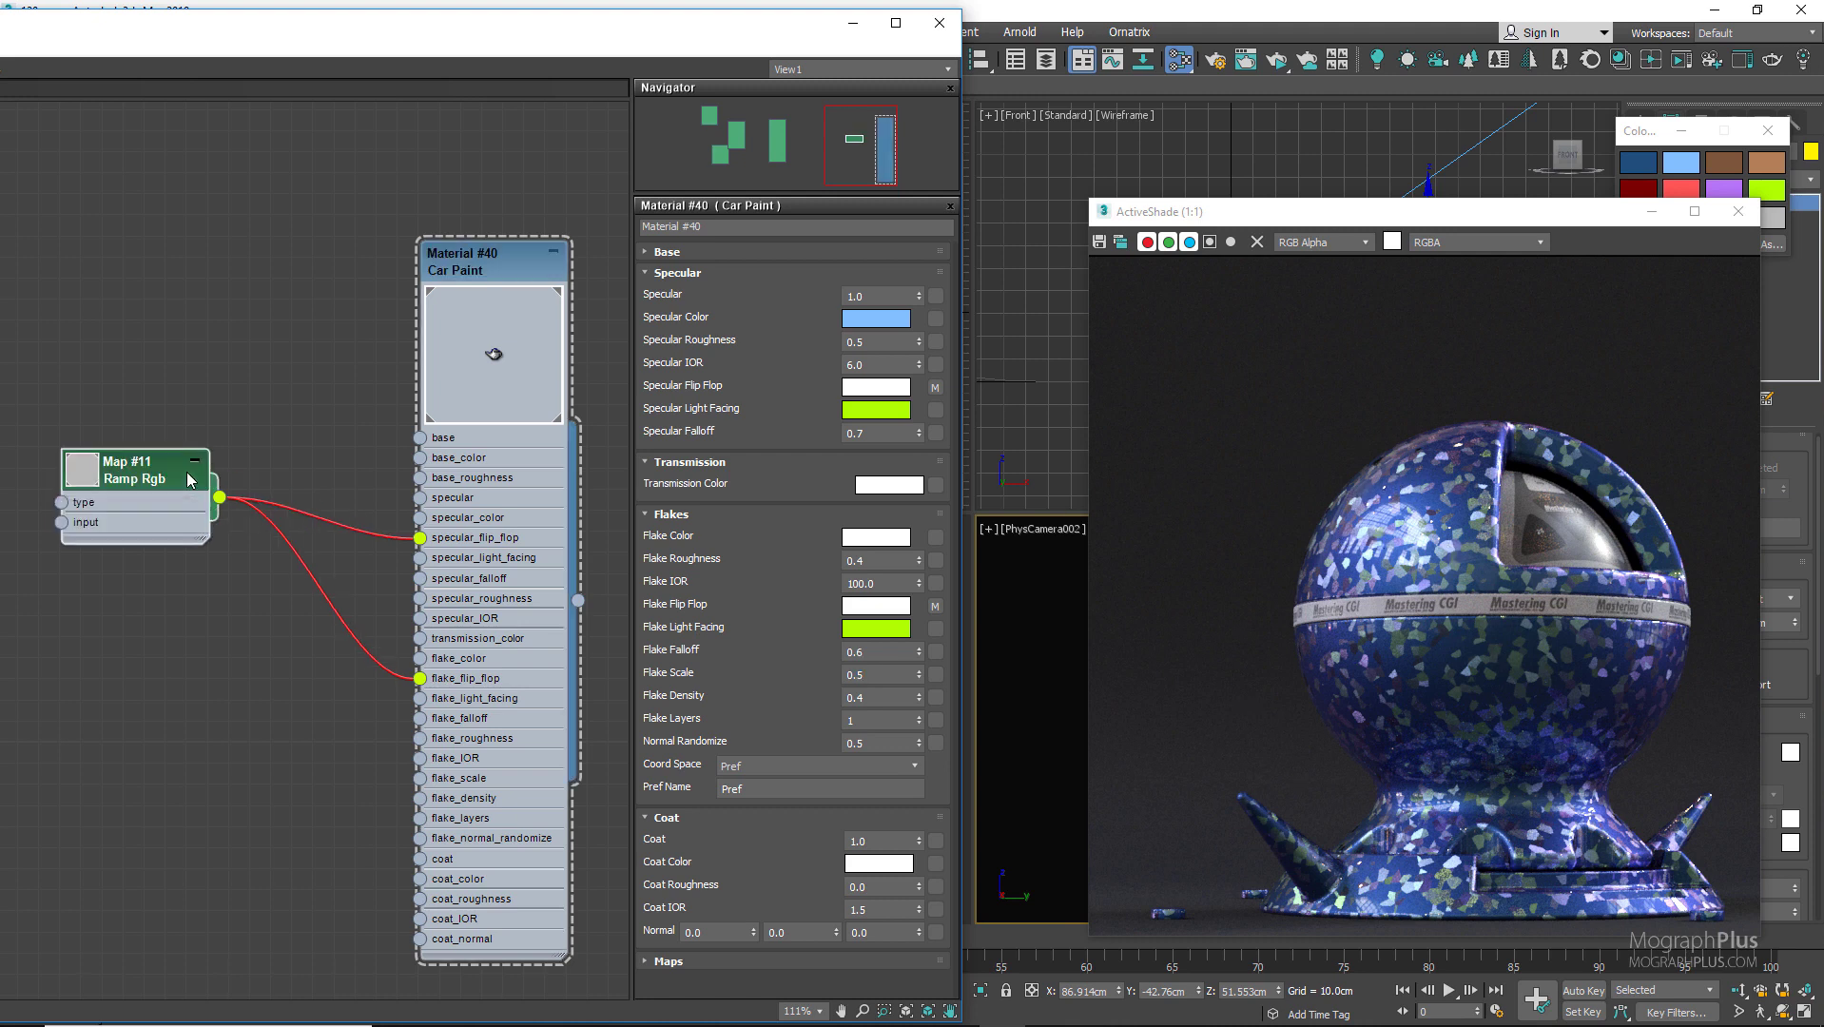
double_click(148, 473)
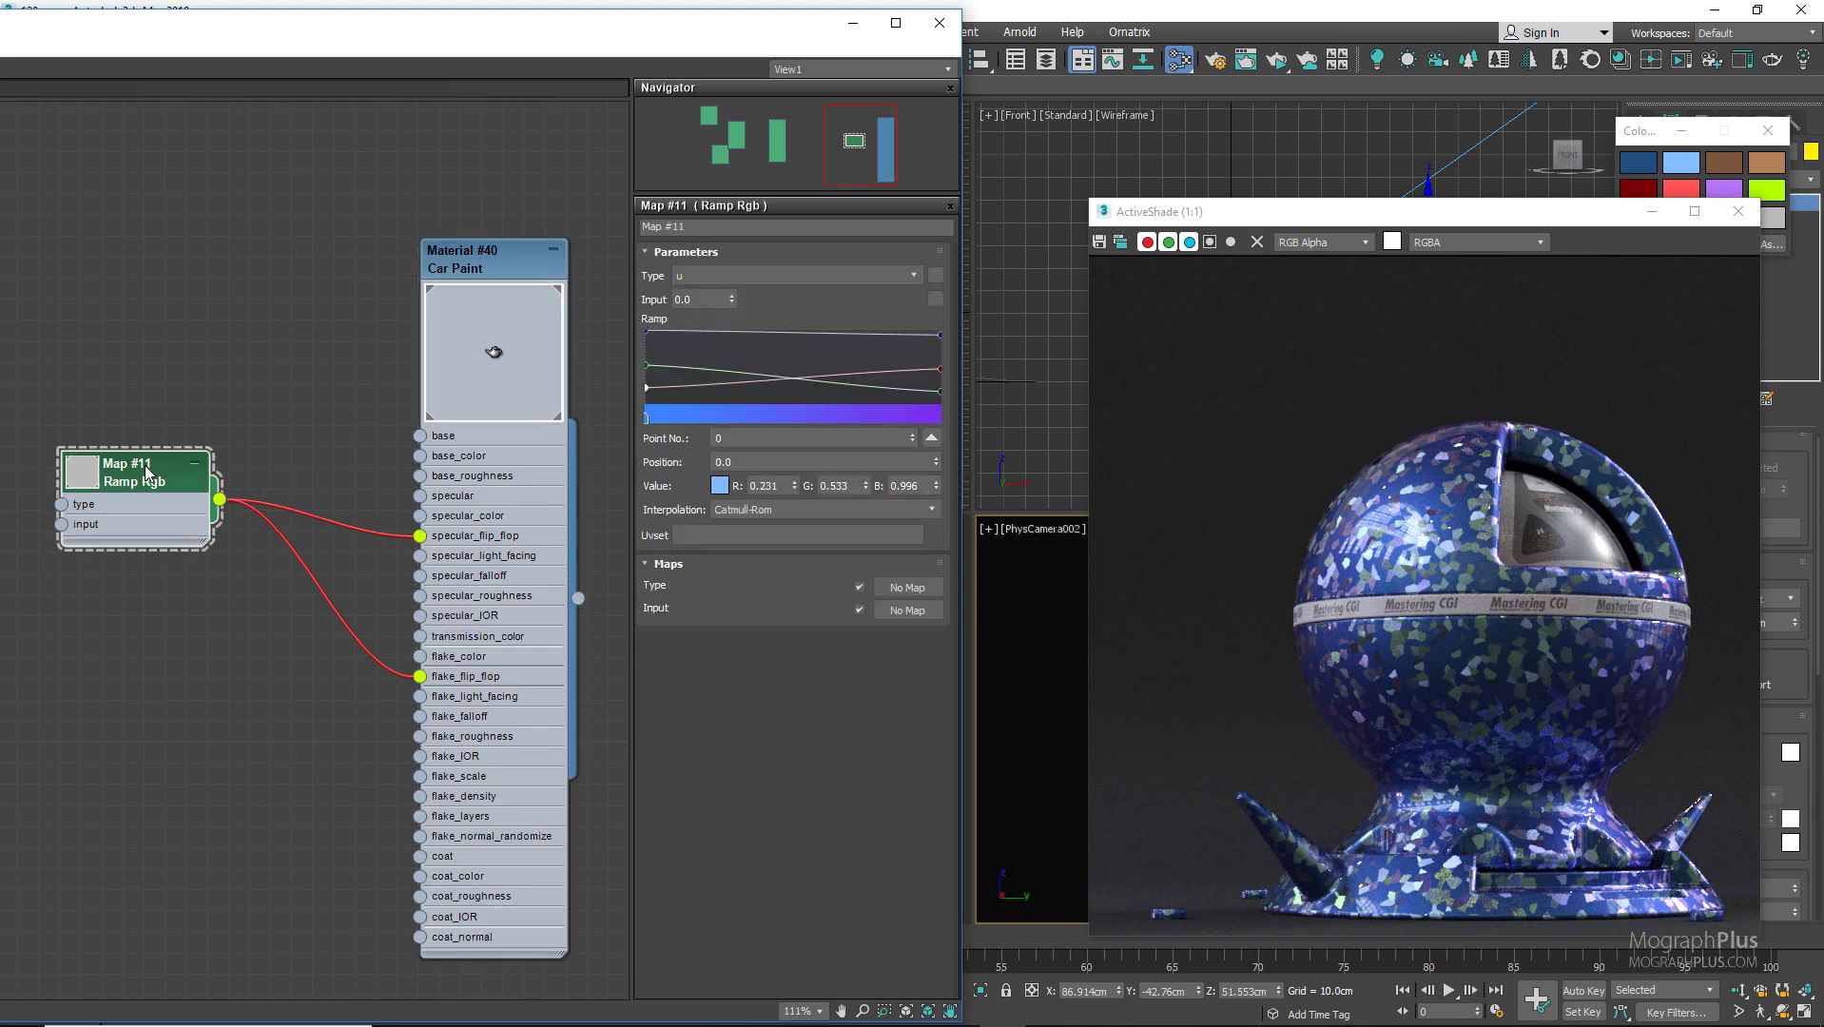
double_click(504, 267)
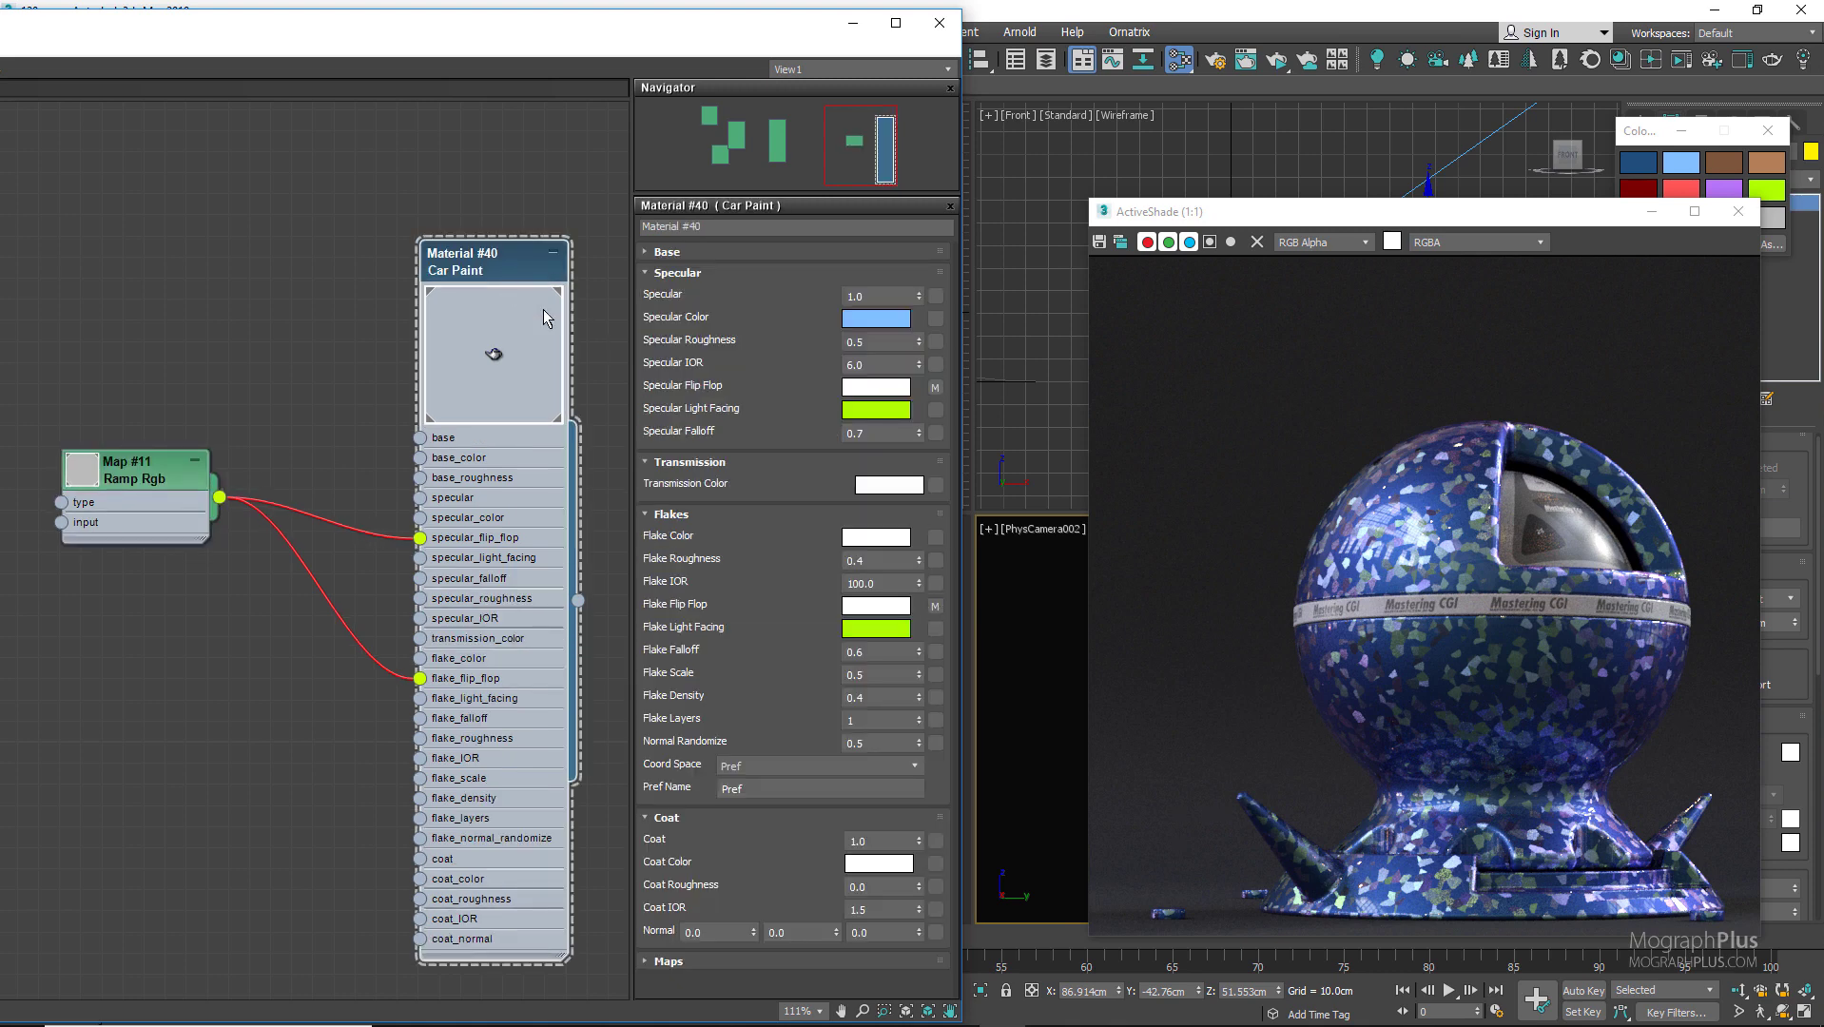
Change the Flake Color to red and disconnect the Ramp RGB map from flake_flip_flop
left_click(876, 537)
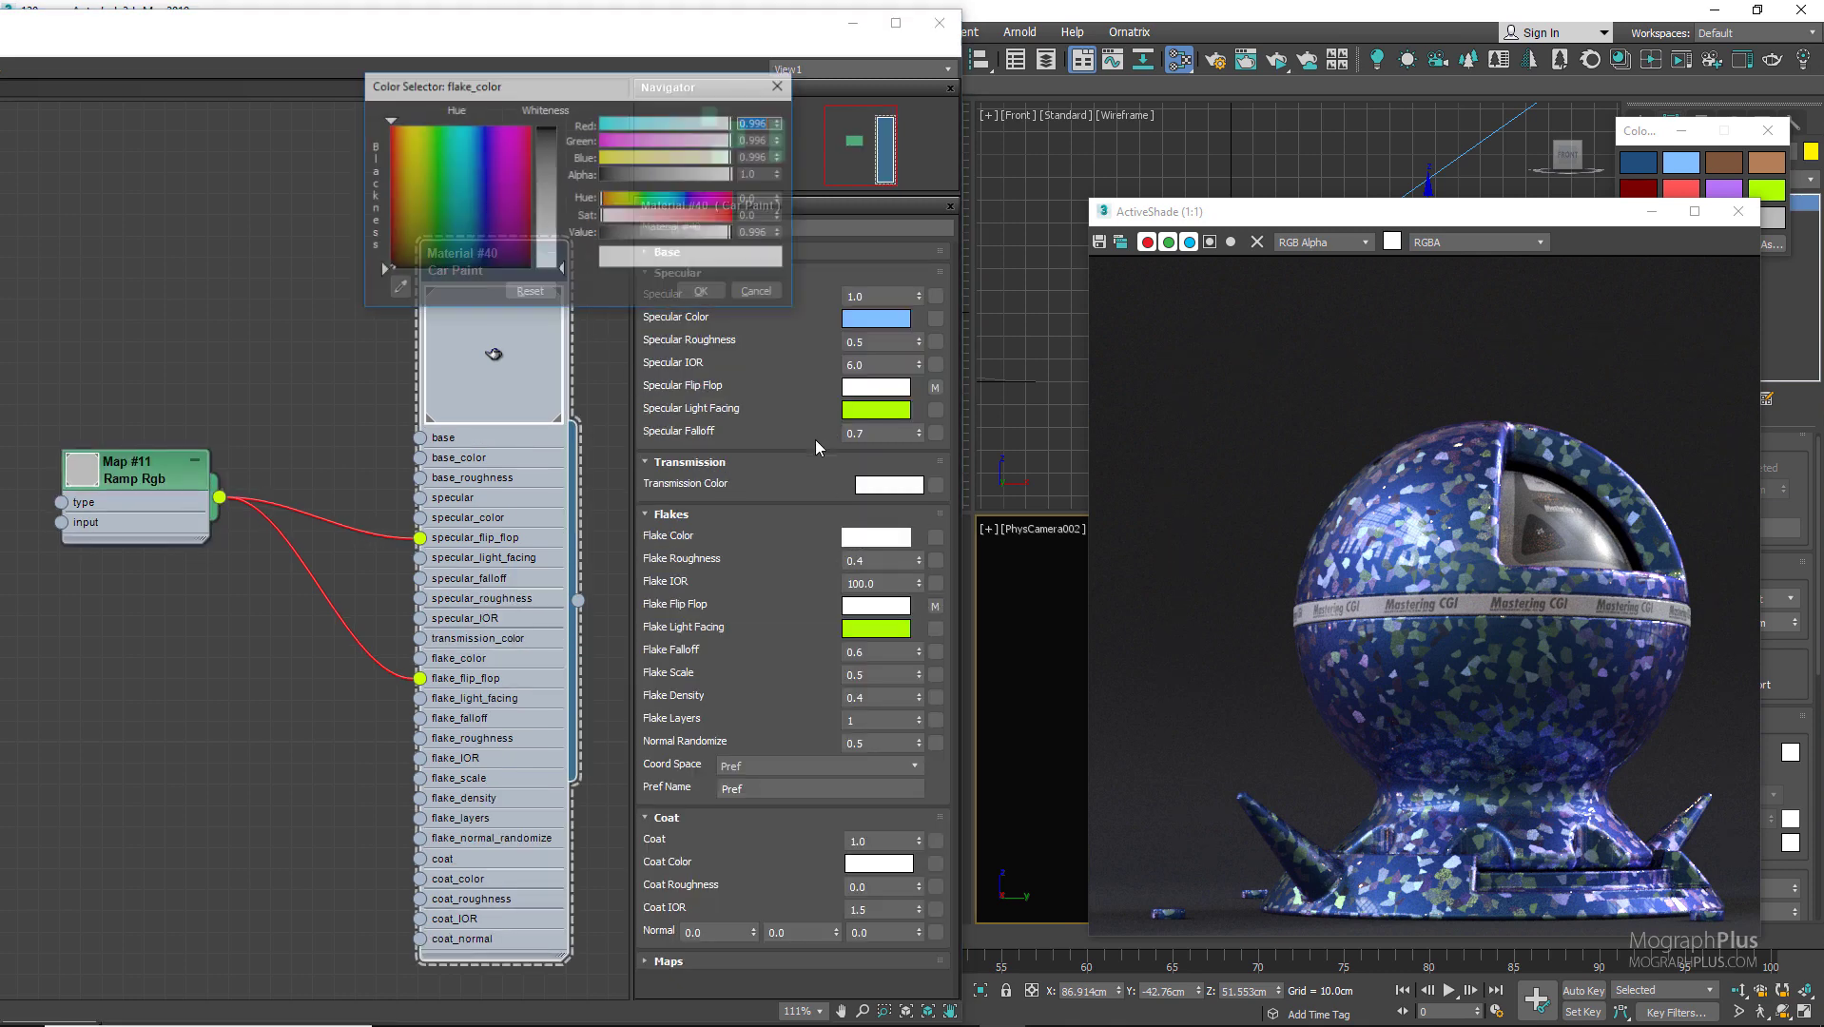
left_click_drag(724, 215, 734, 216)
left_click(704, 294)
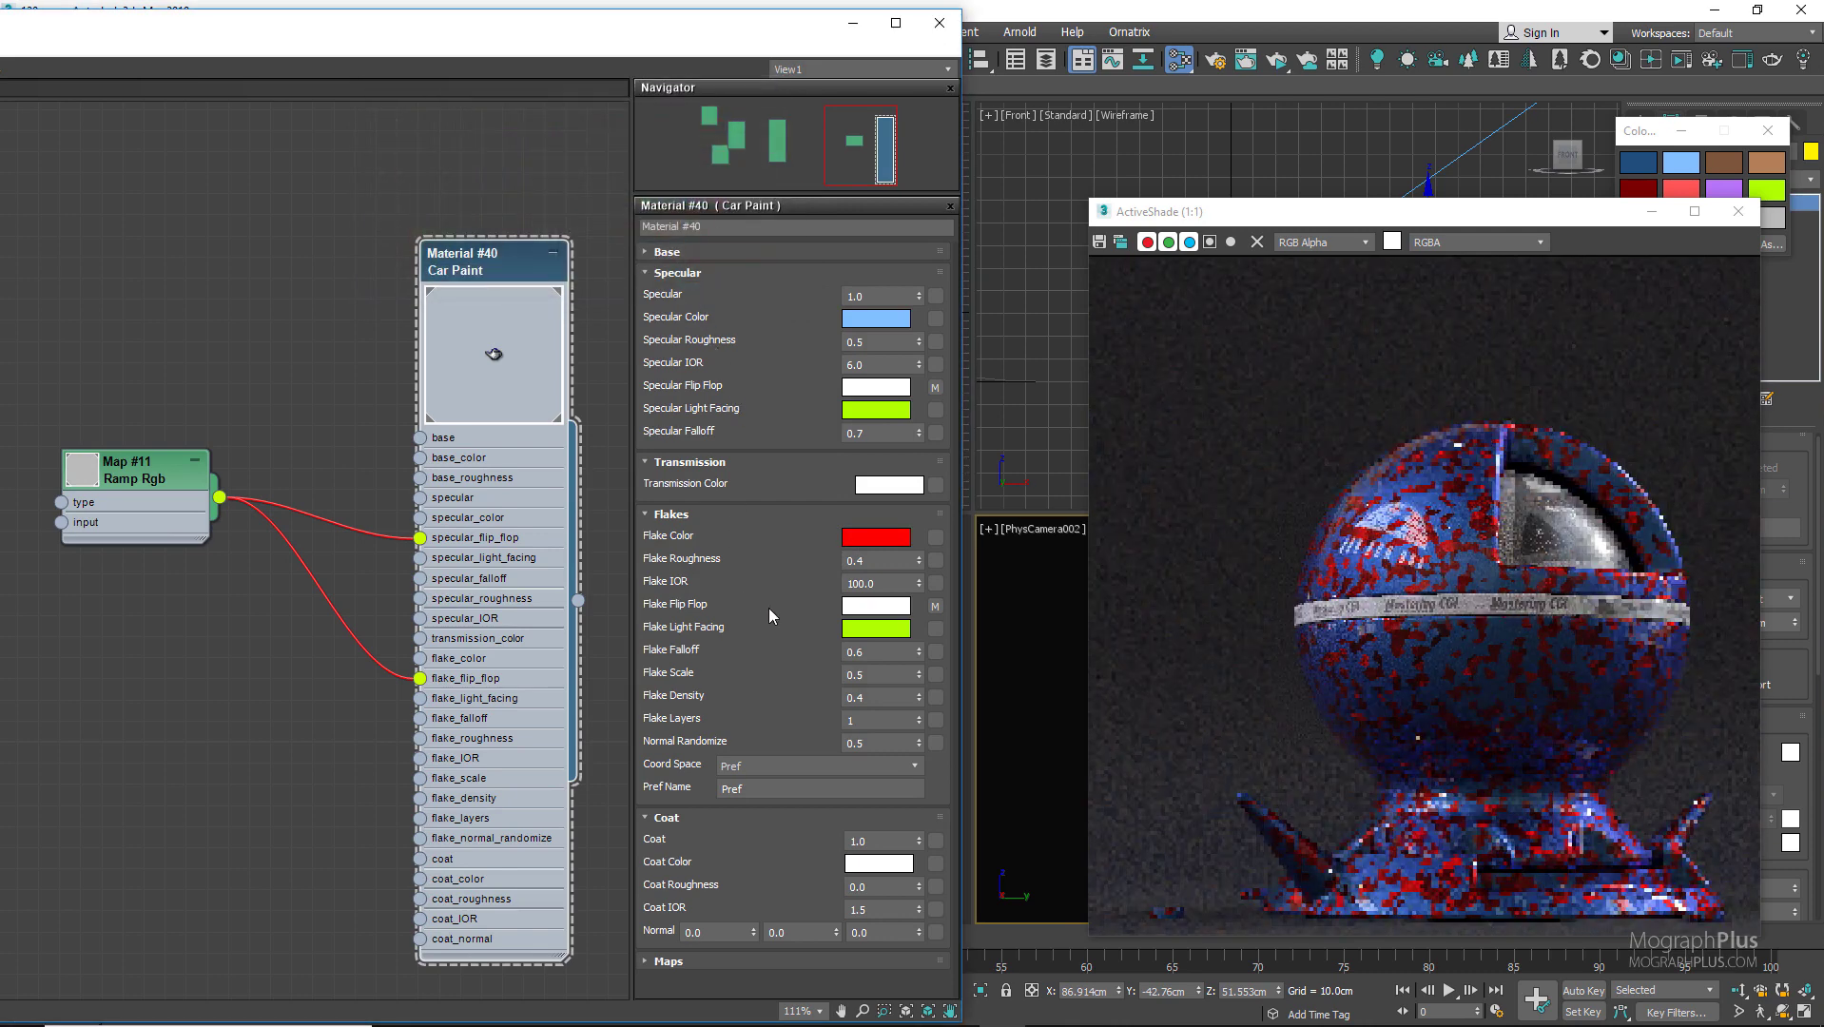
left_click(355, 645)
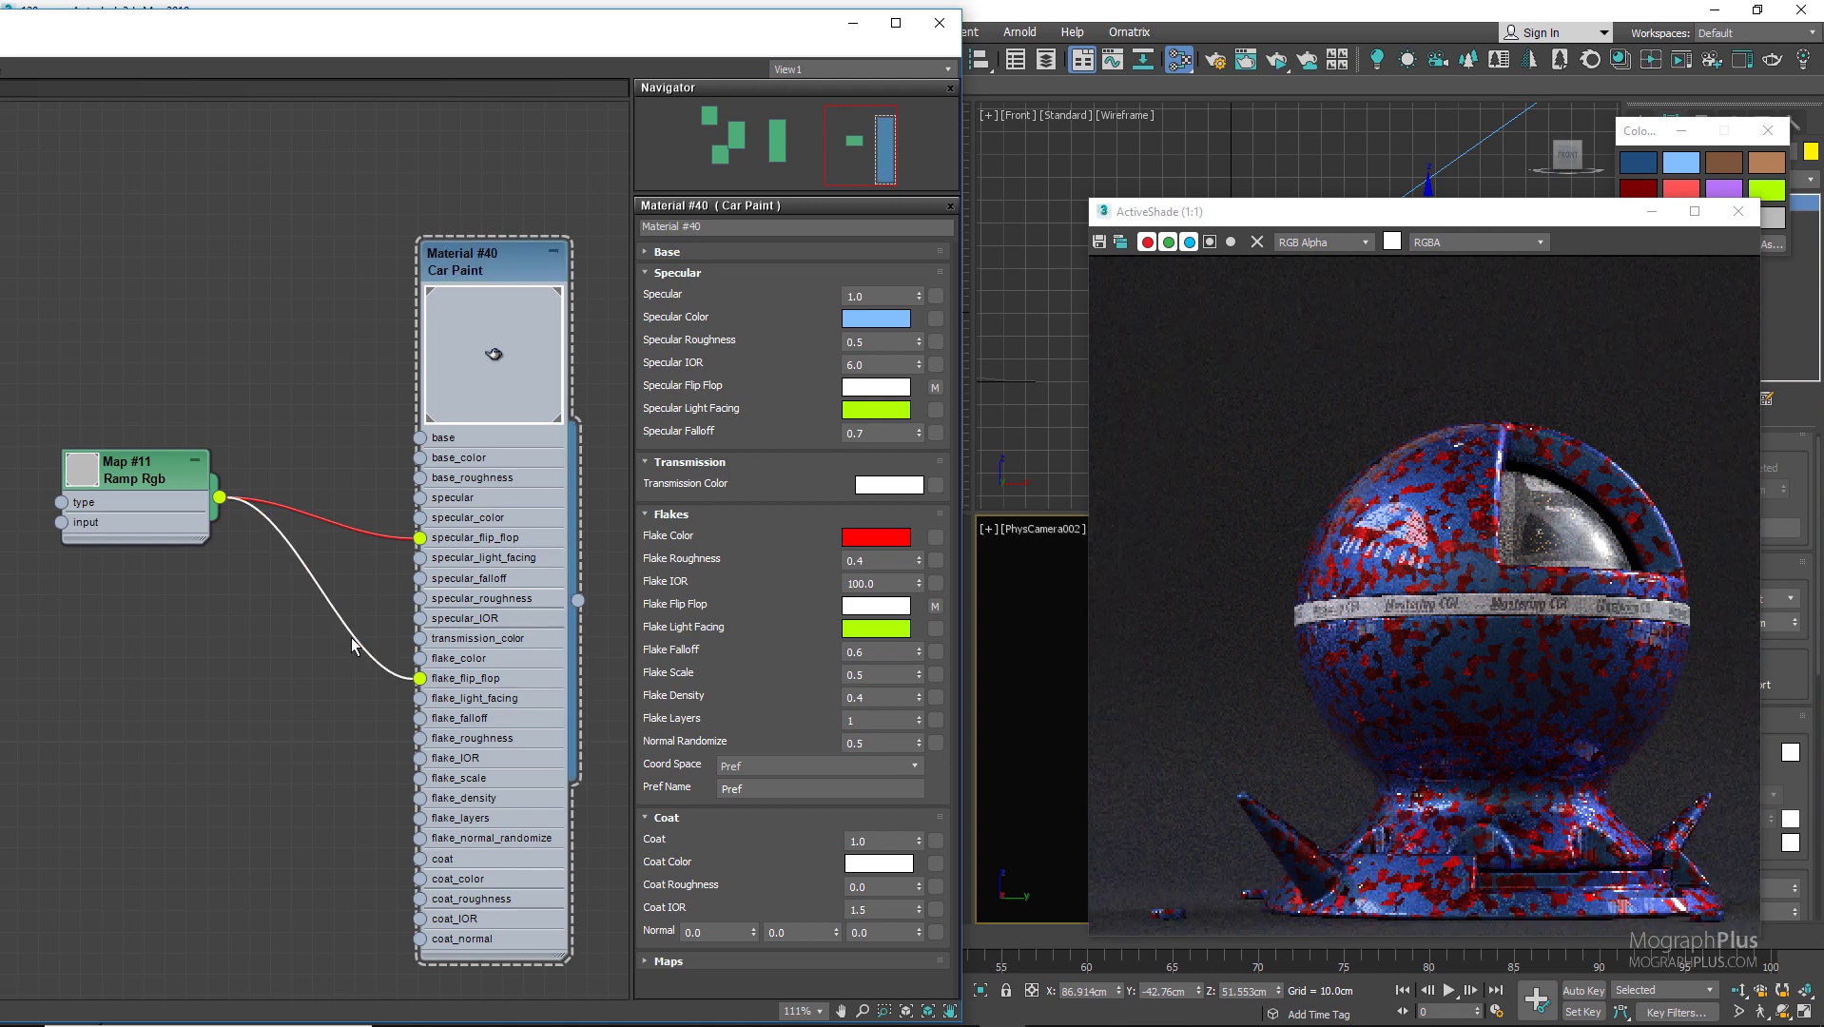
key("Delete")
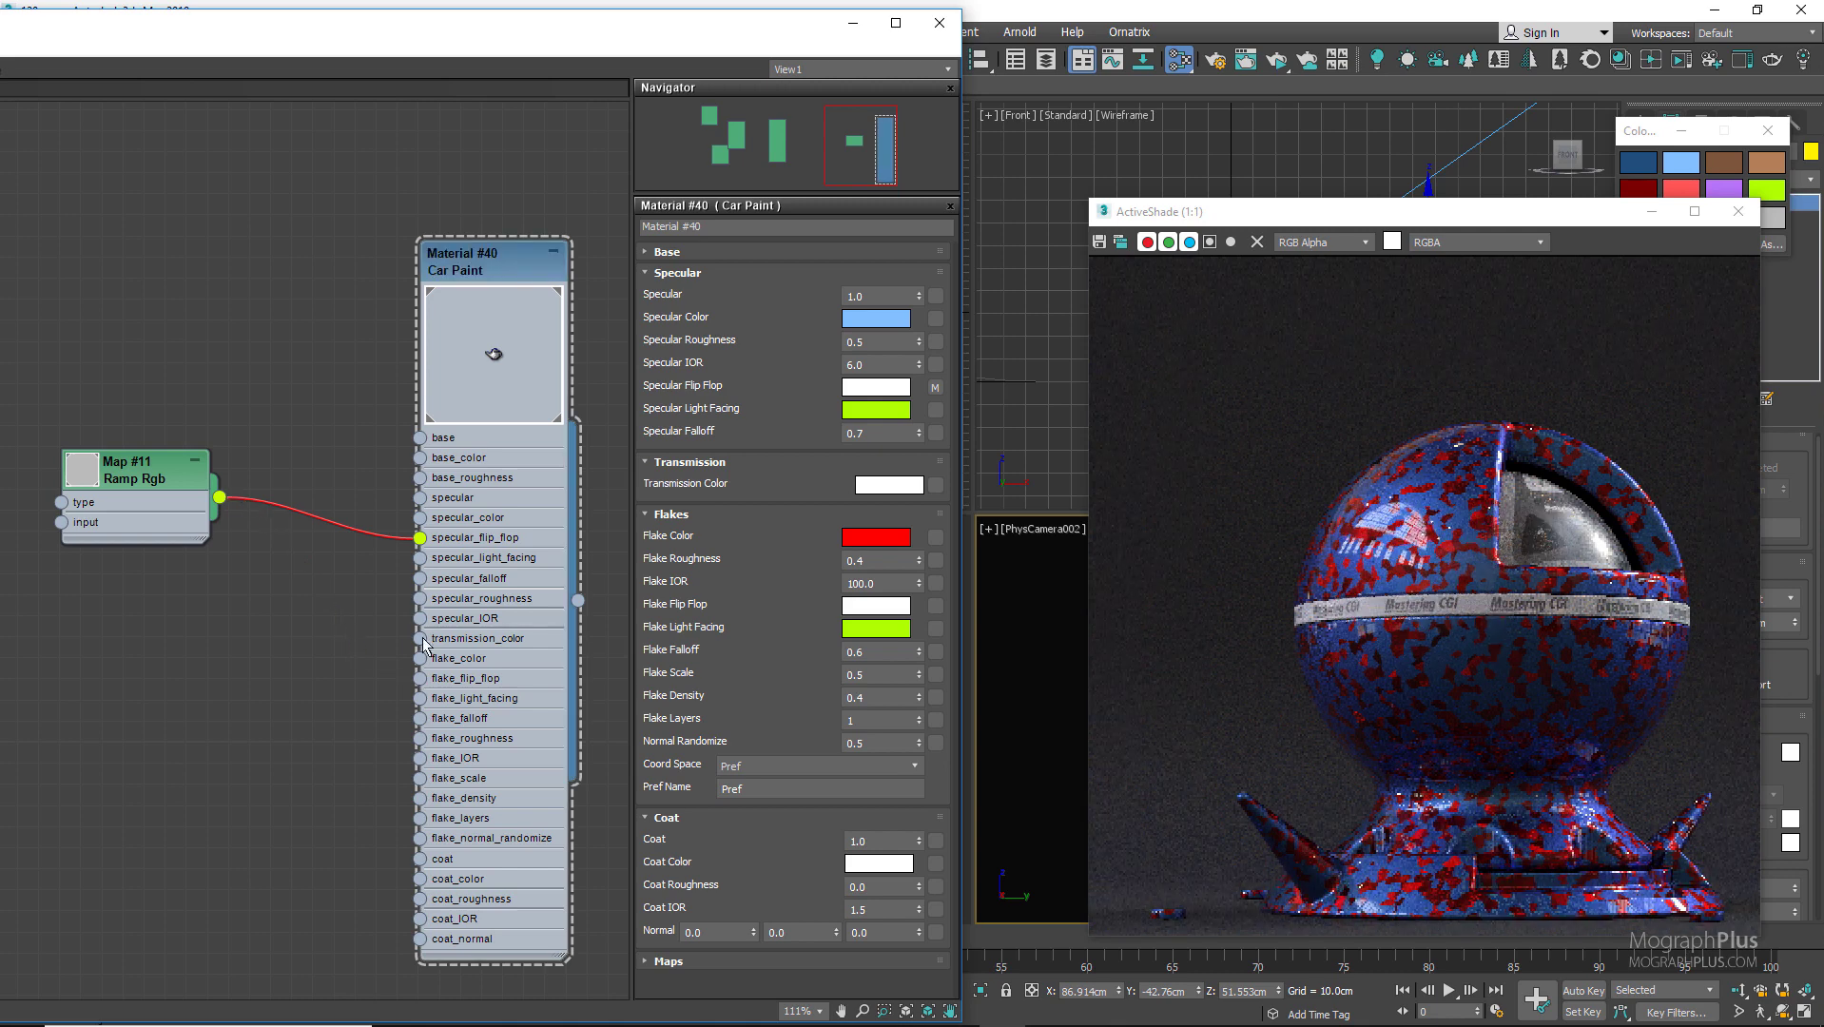
Restore Flake Light Facing to white and set the Flake Falloff to 1
right_click(877, 632)
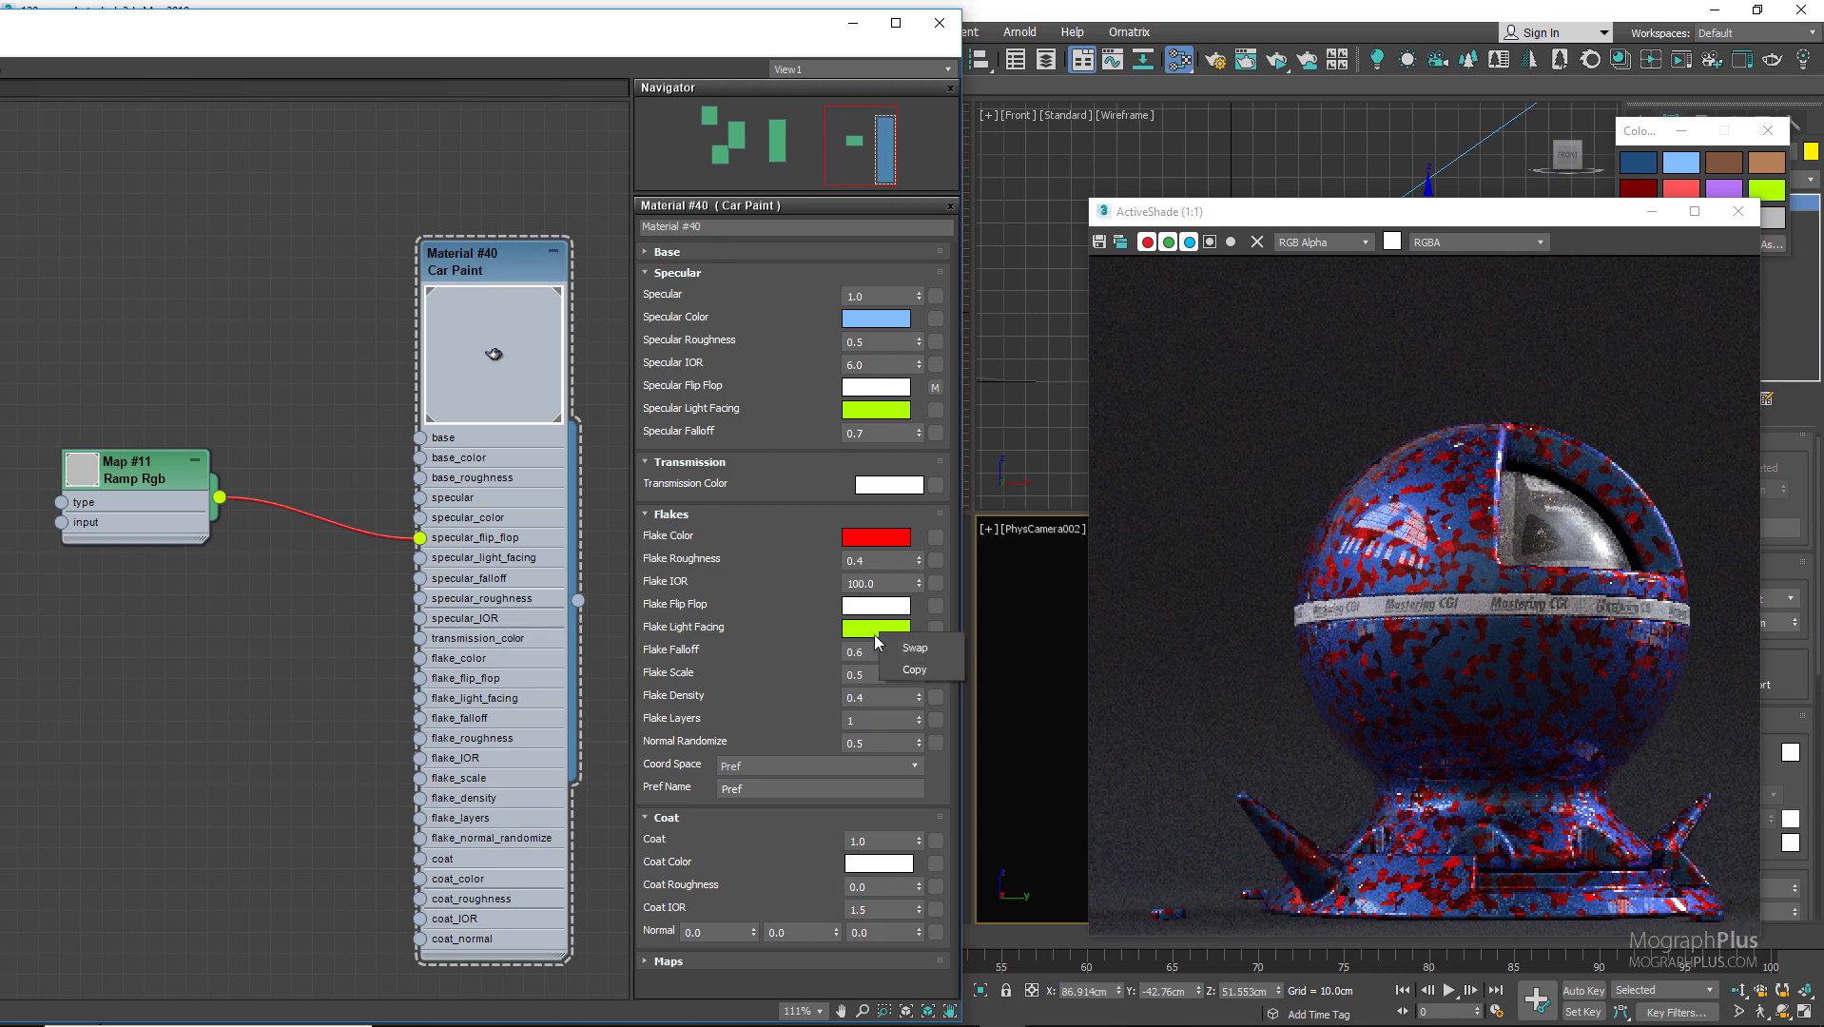
left_click(927, 672)
double_click(843, 652)
type("1")
key("Return")
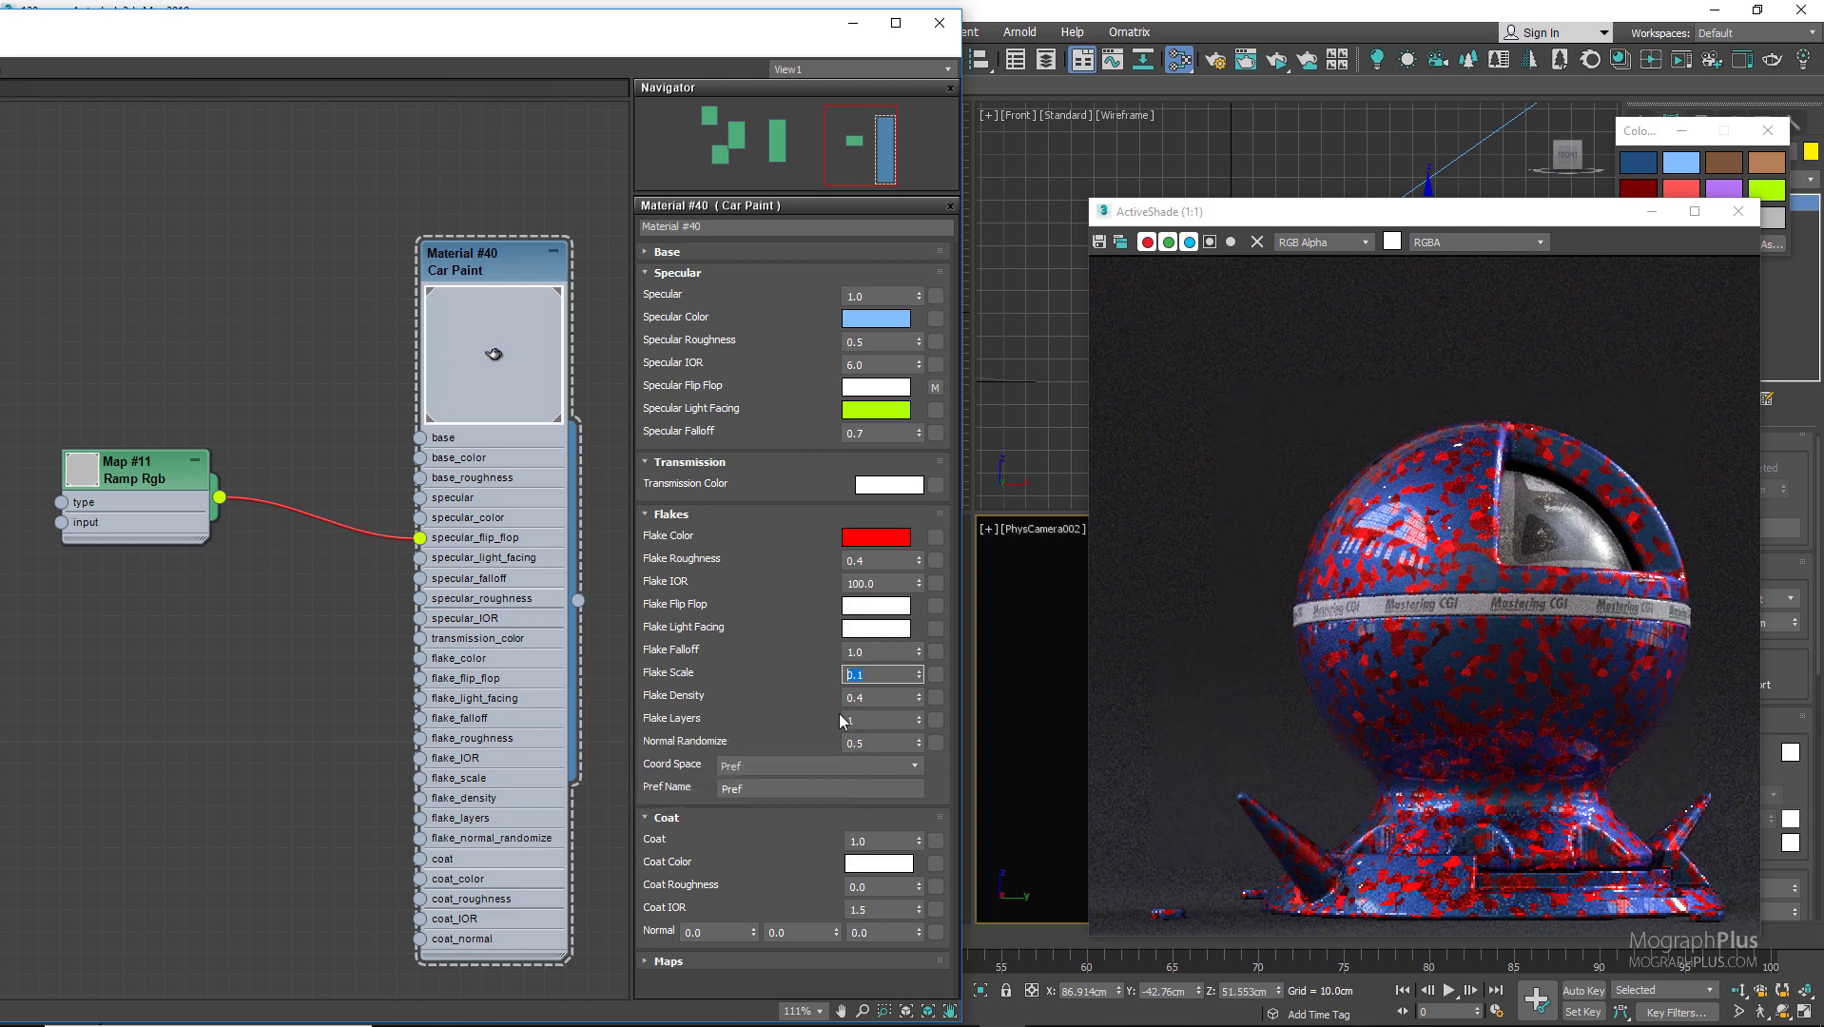
Compare Flake Scale values of 0.1, 0.5, 1.0 and 0.001 in the ActiveShade render and return it to 0.5
key("Return")
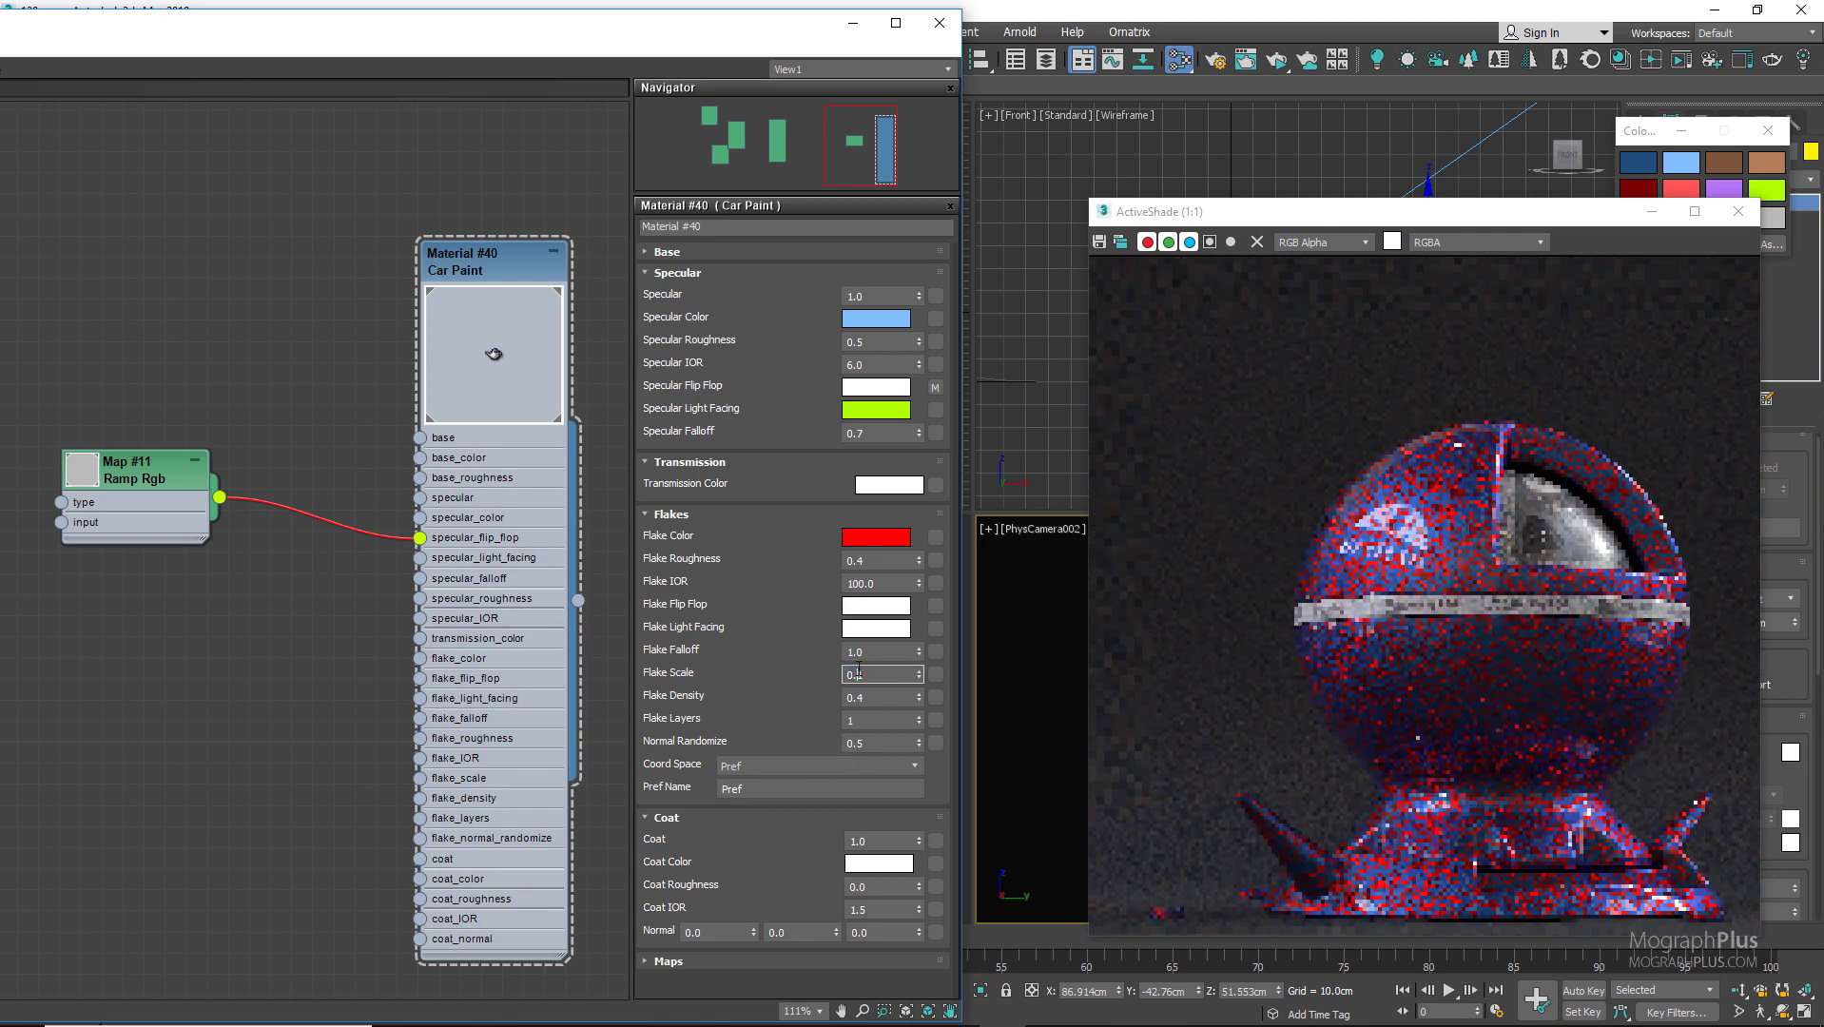
double_click(861, 674)
type("0.5")
key("Return")
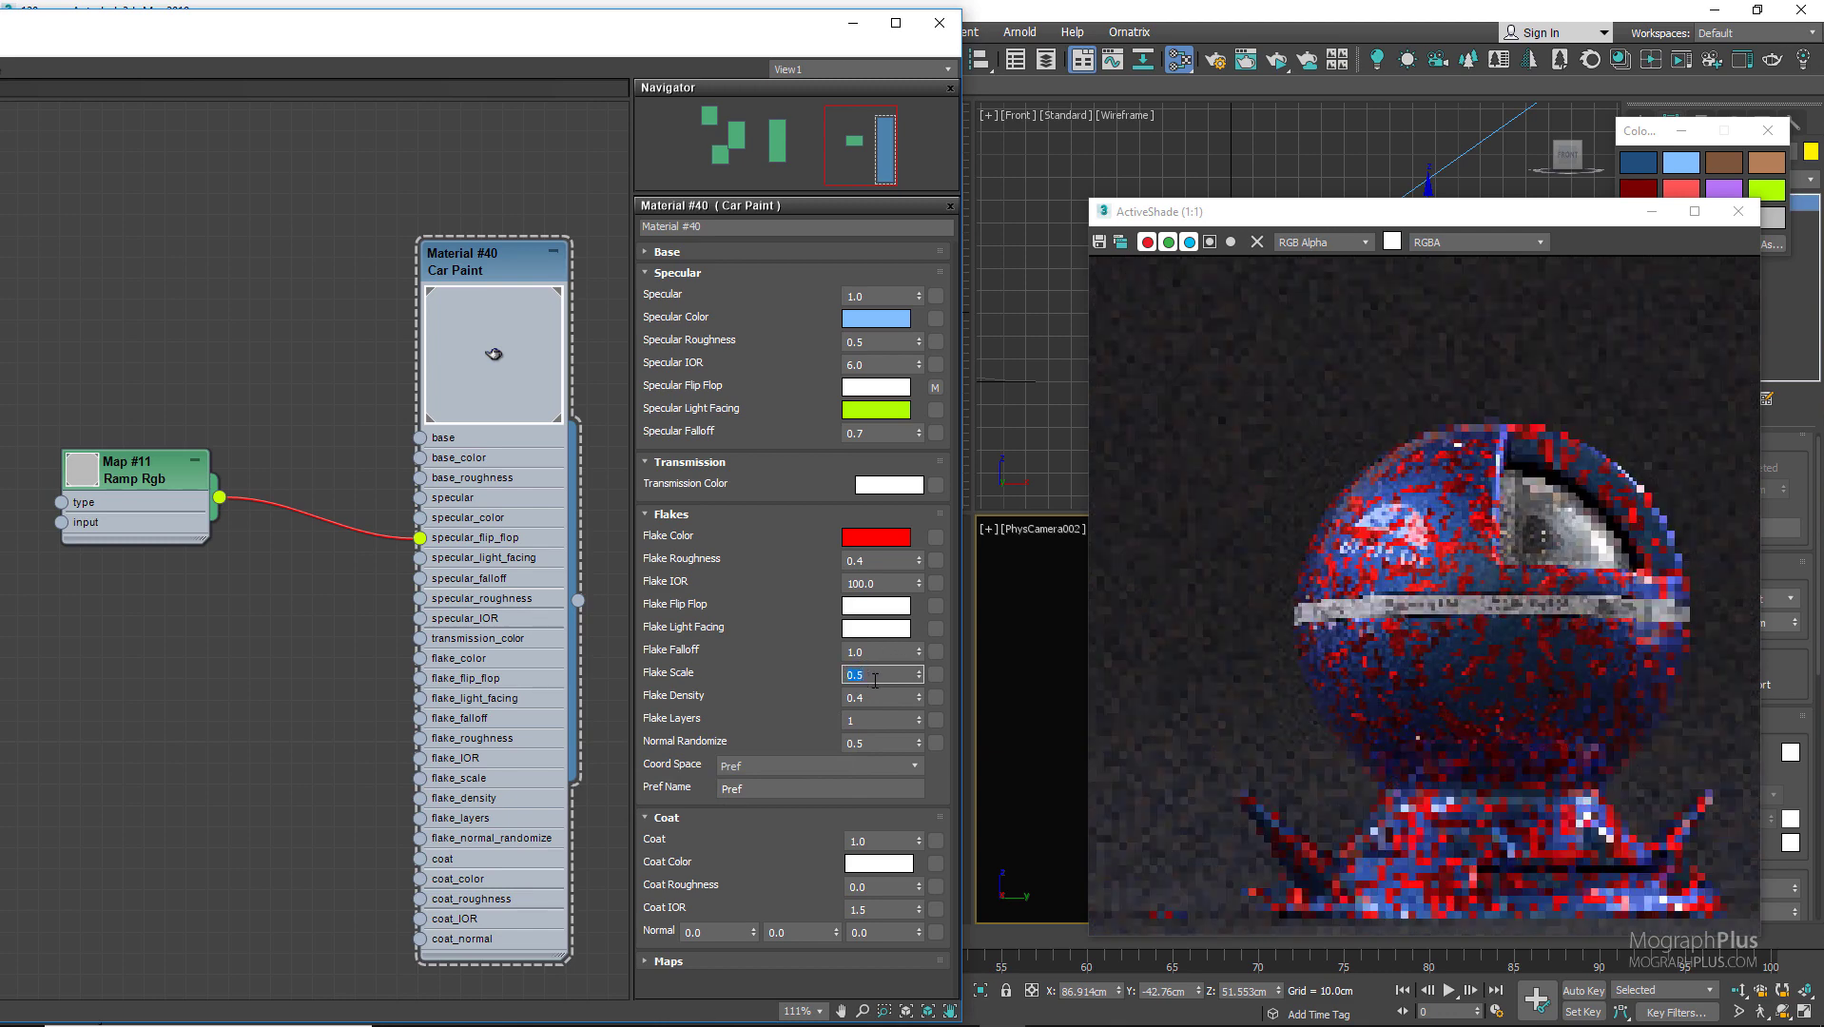
type("1.0")
key("Return")
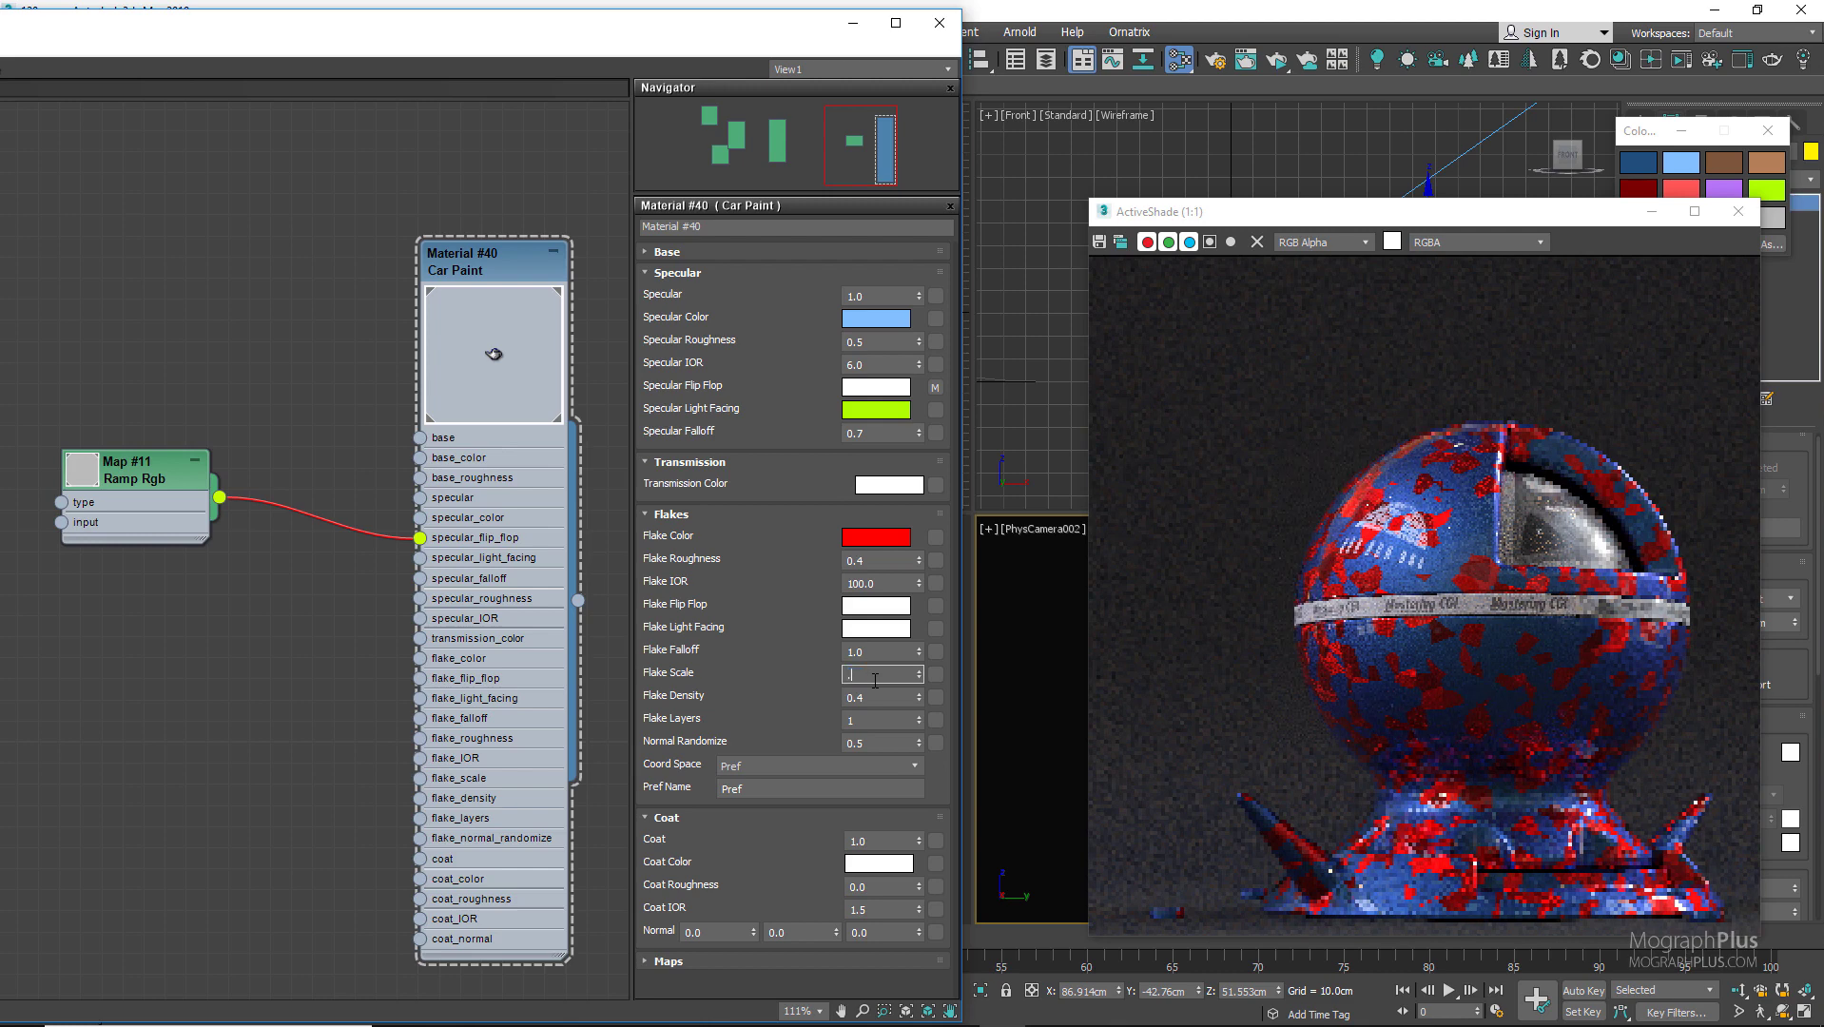
type("0.1")
key("Return")
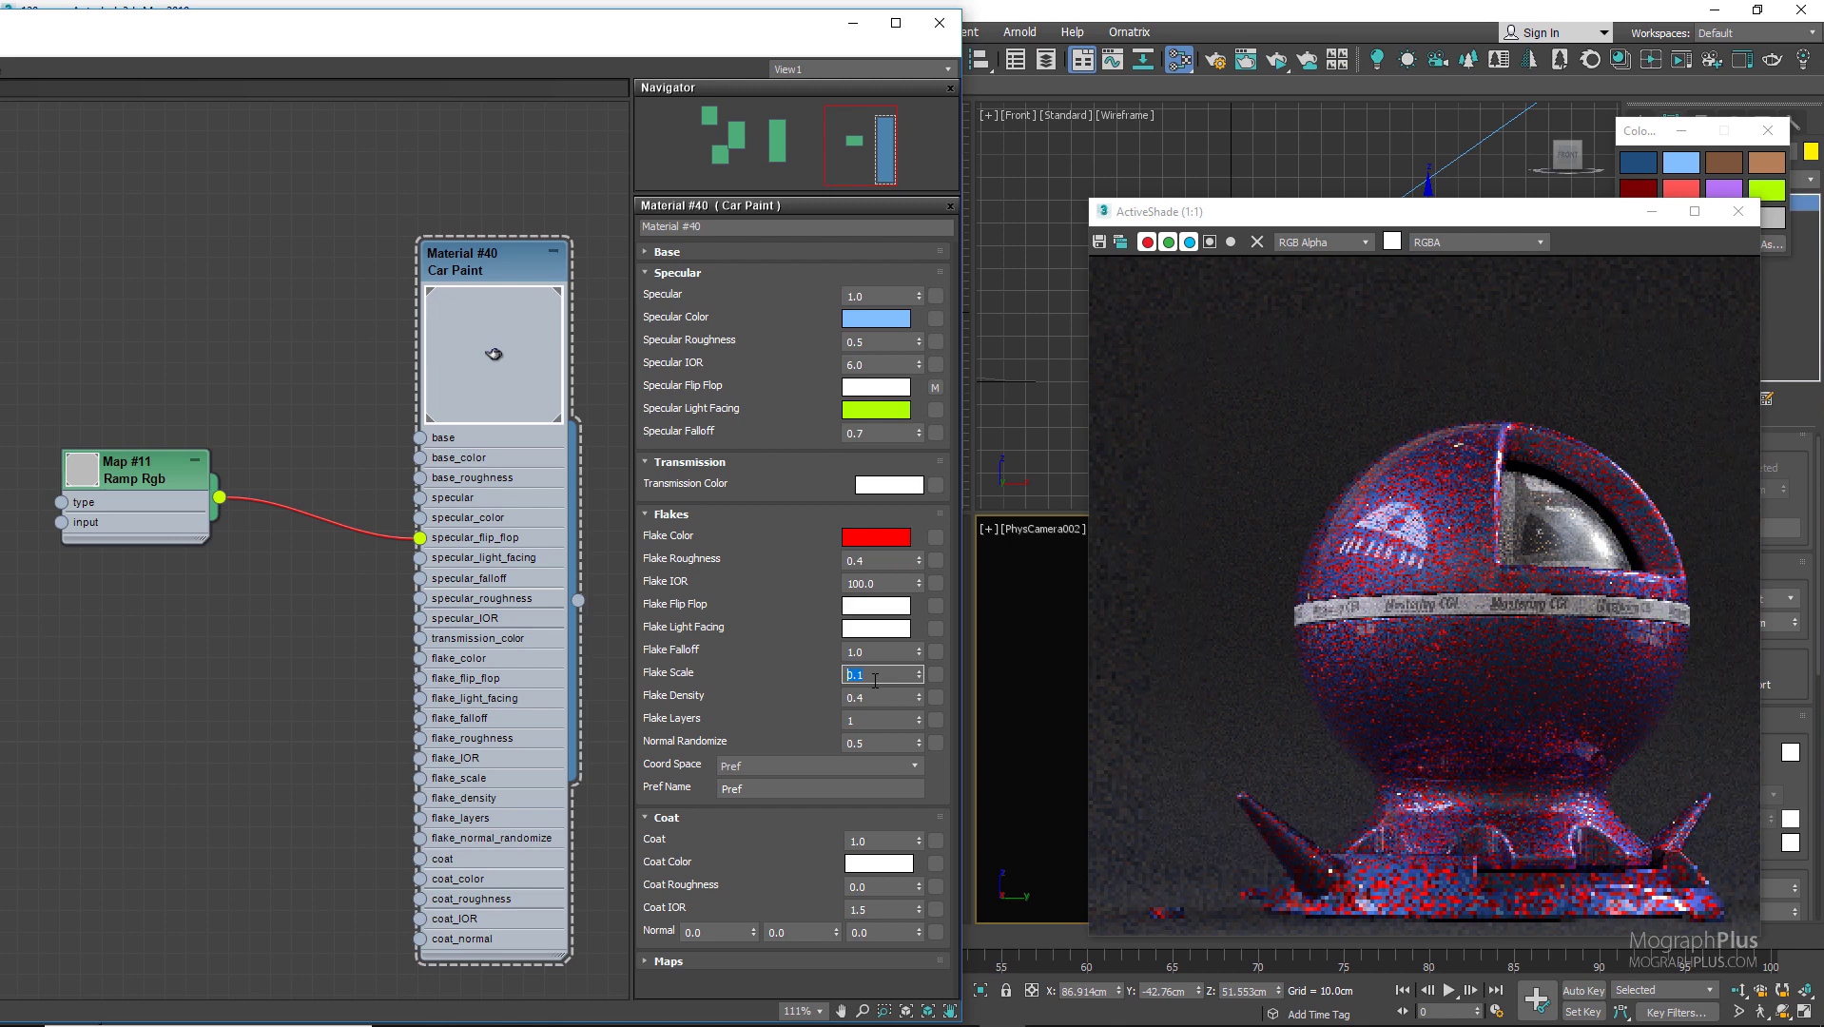
key("BackSpace")
type(".001")
key("Return")
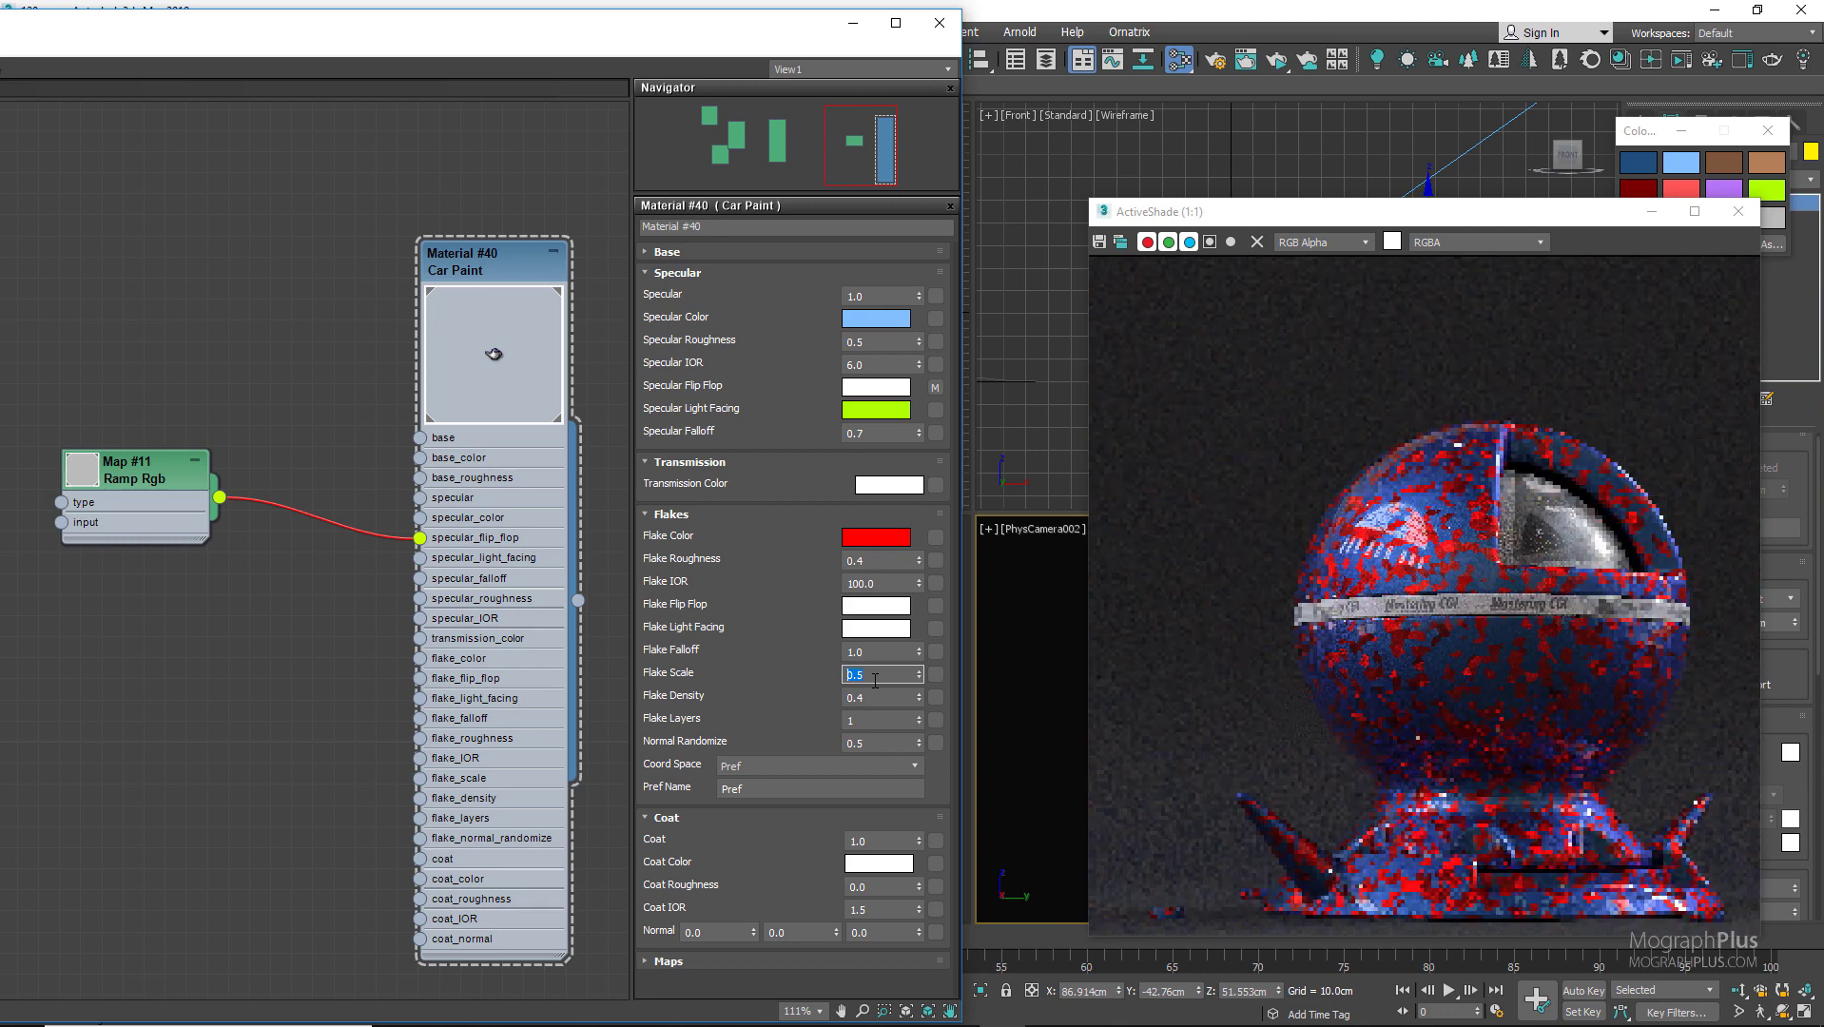
Compare Flake Density values of 0 and 1 in the ActiveShade render and return it to 0.4
left_click(885, 699)
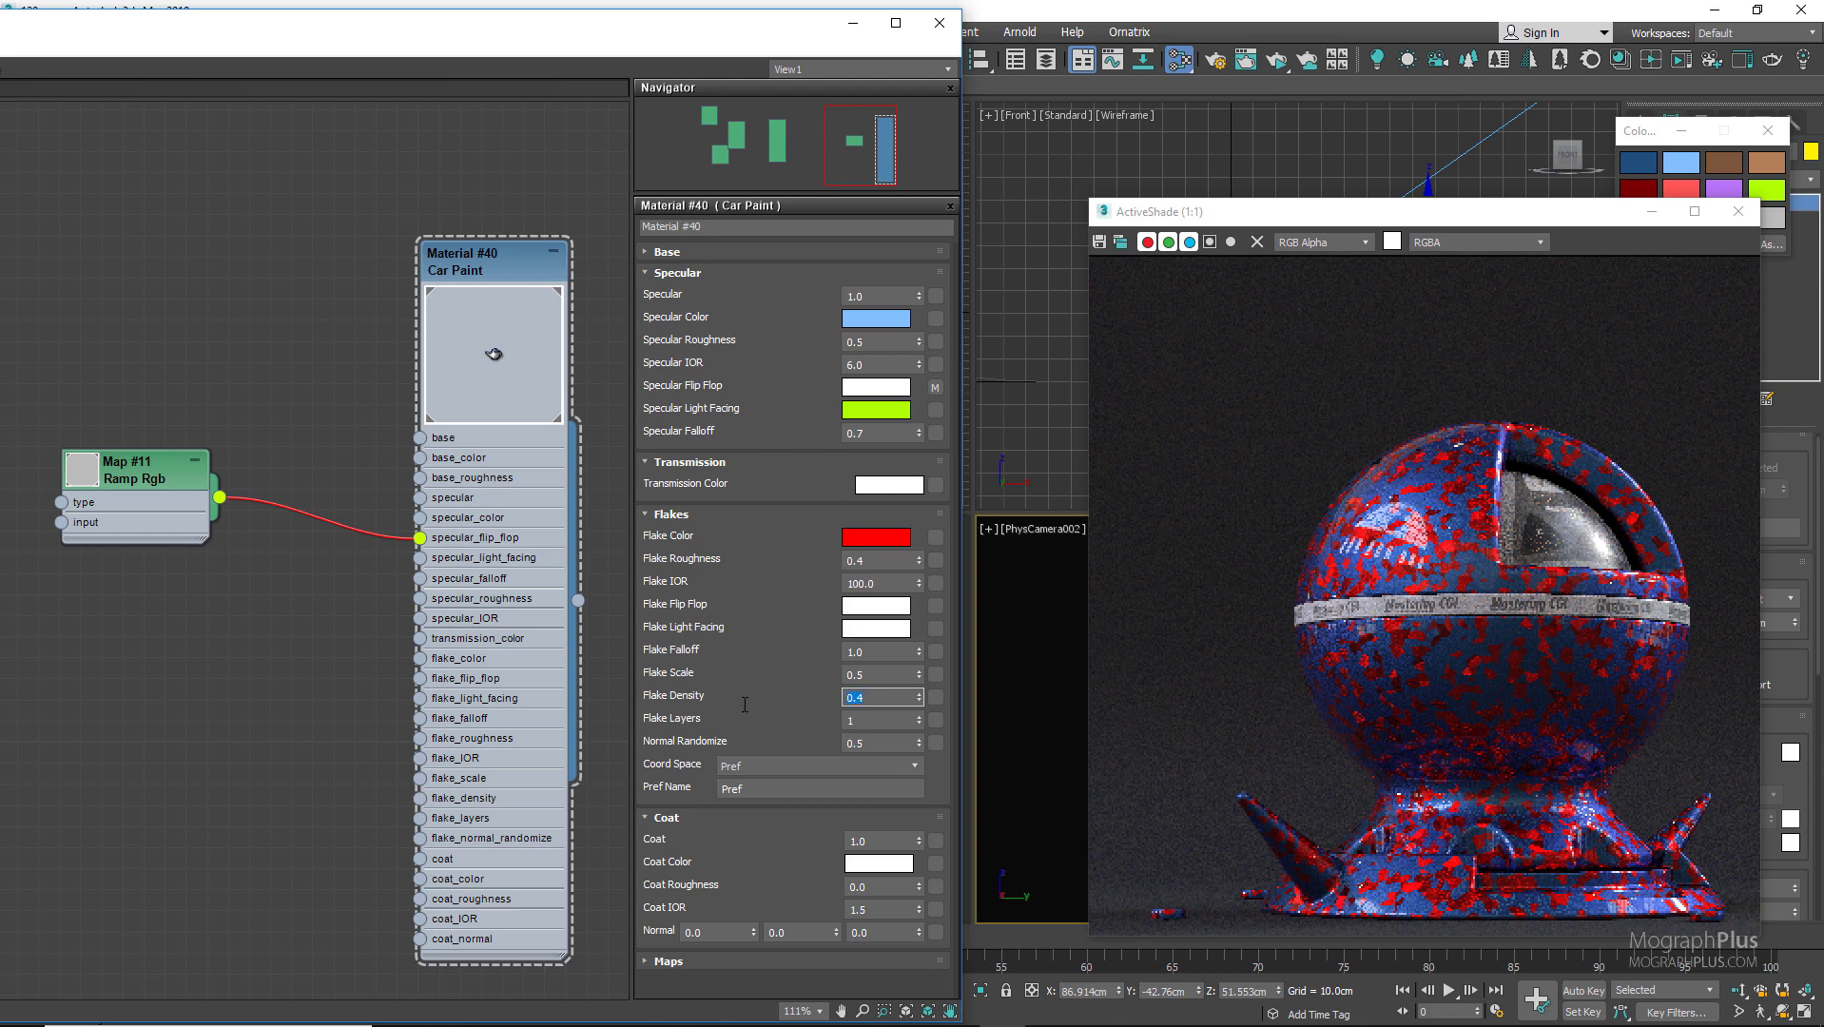
type("0.")
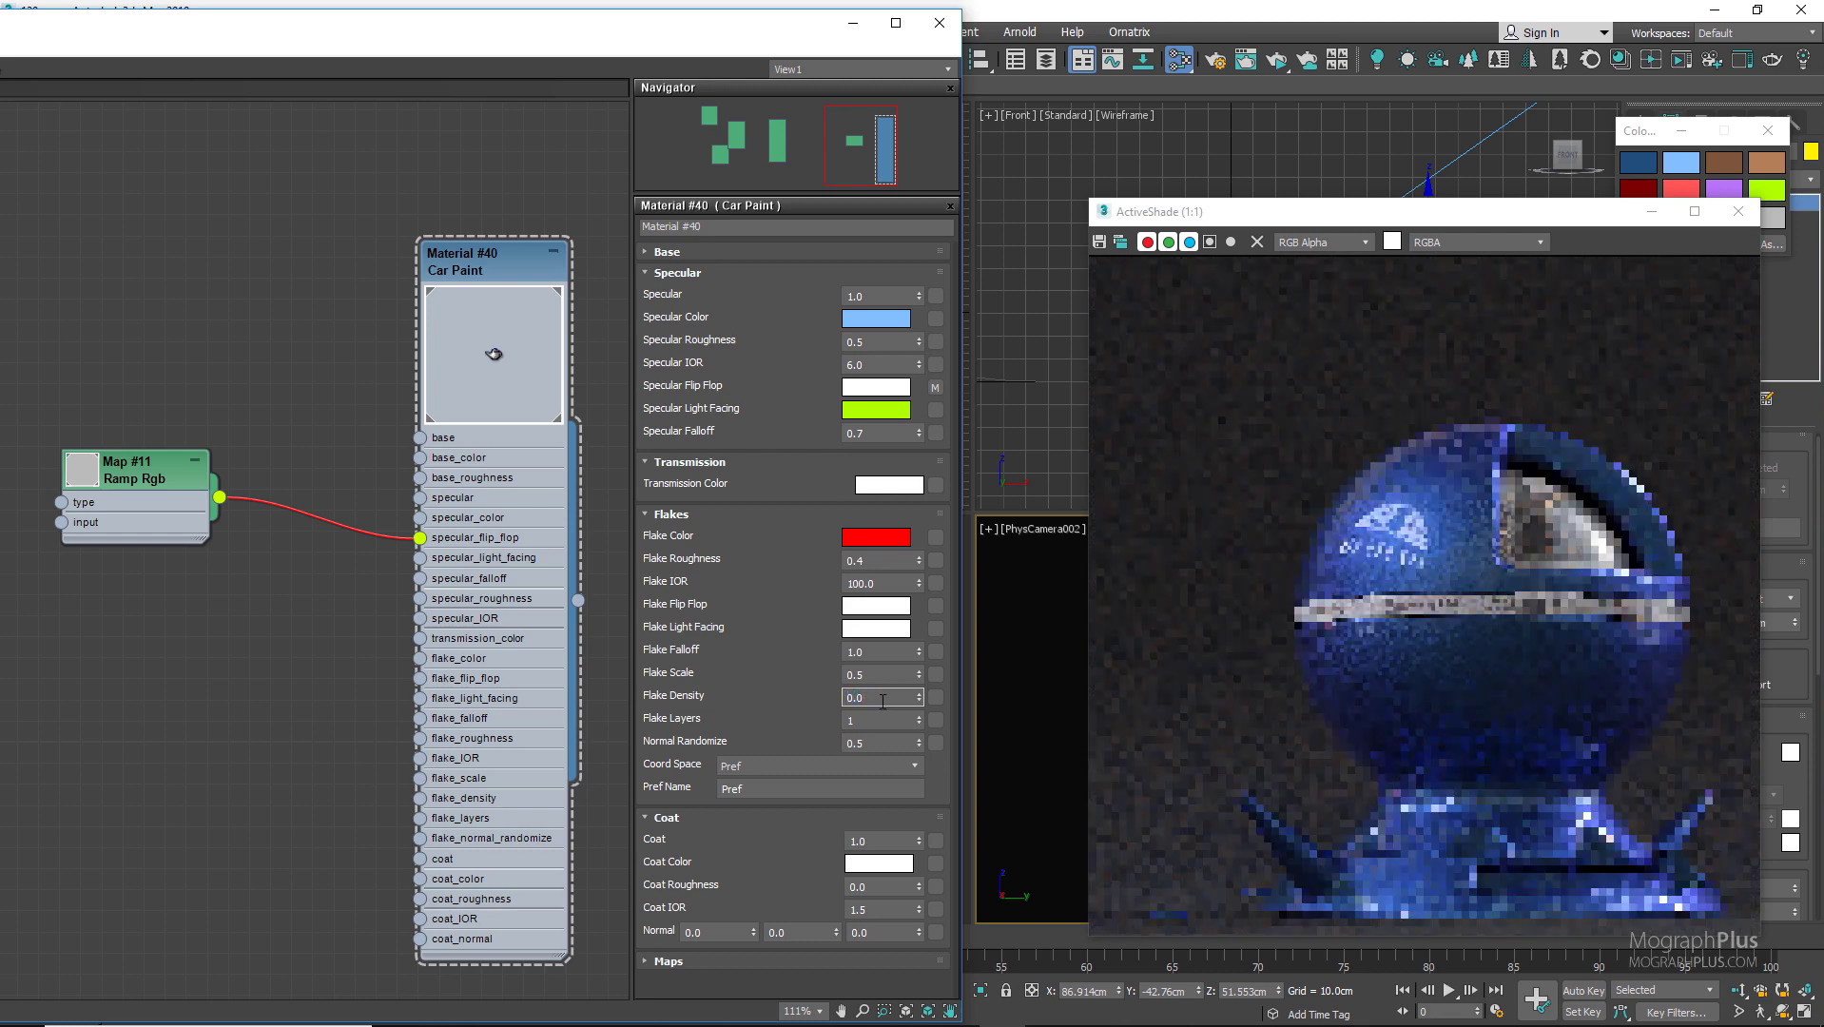
type("6")
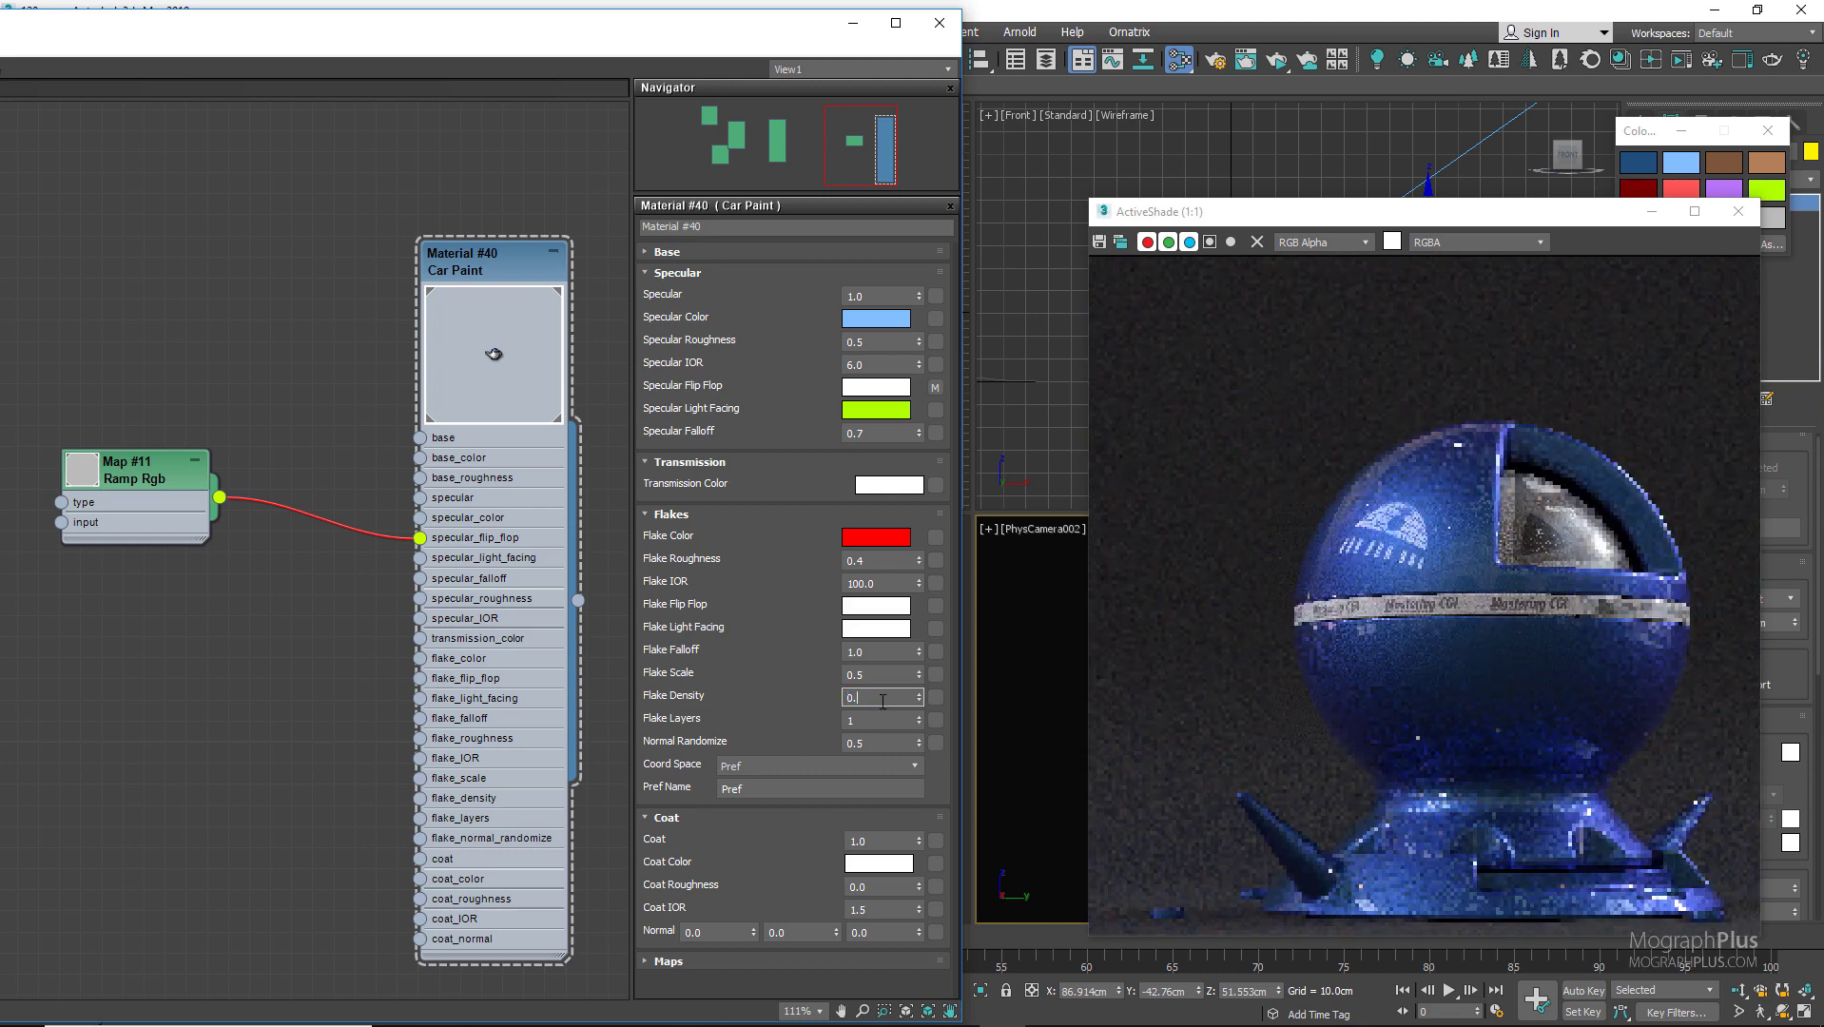
type("1")
key("Return")
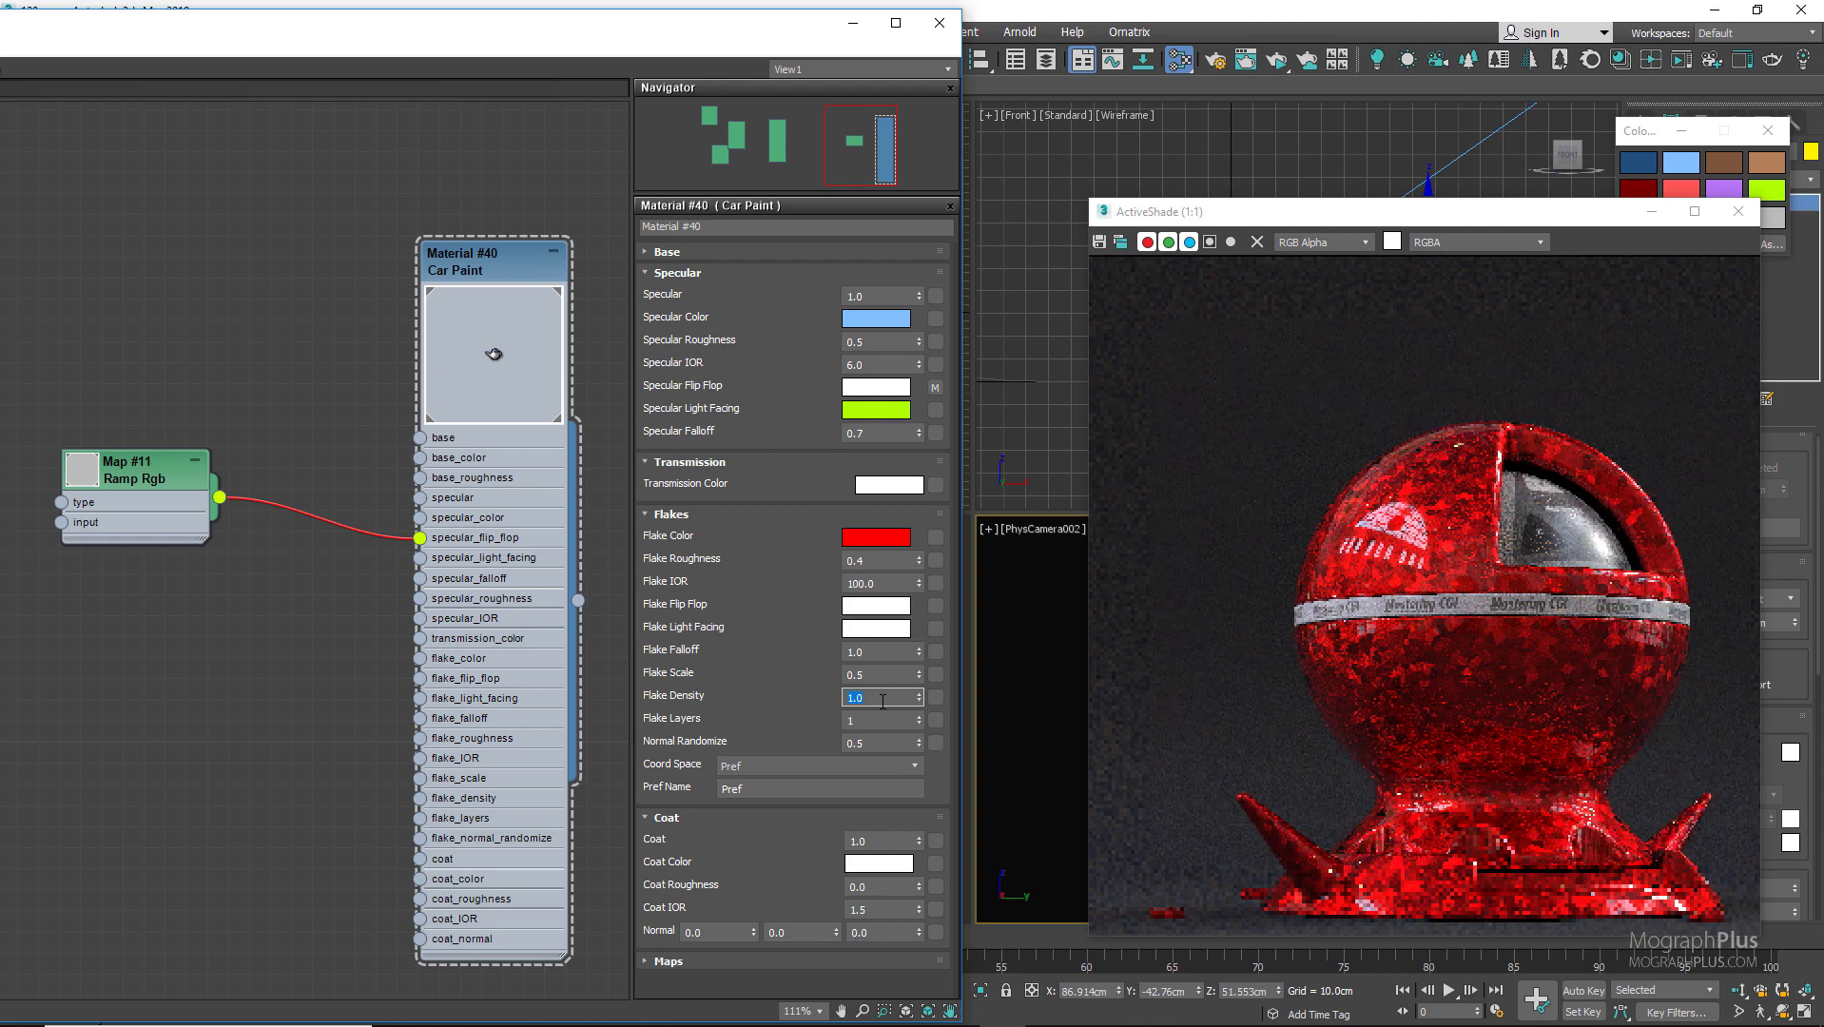
type("0.4")
key("Return")
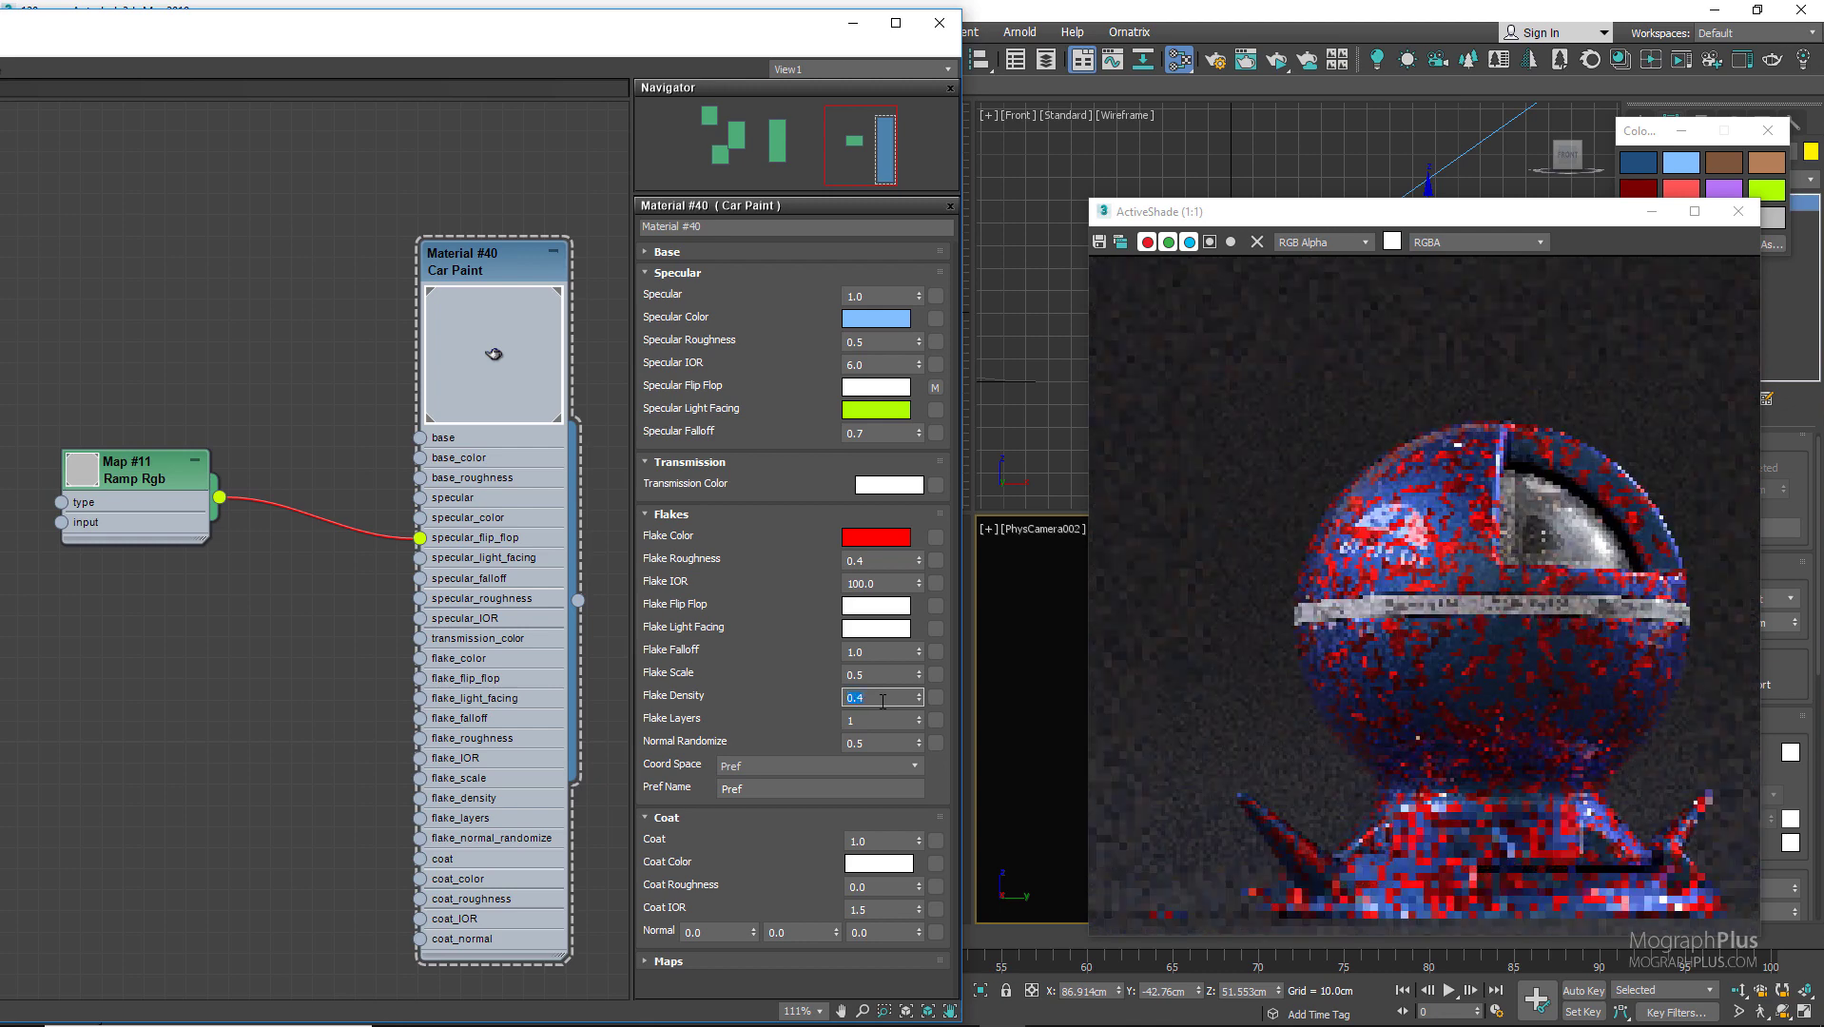
Compare Flake Layers values of 2 and 3 in the ActiveShade render and return it to 1
key("Tab")
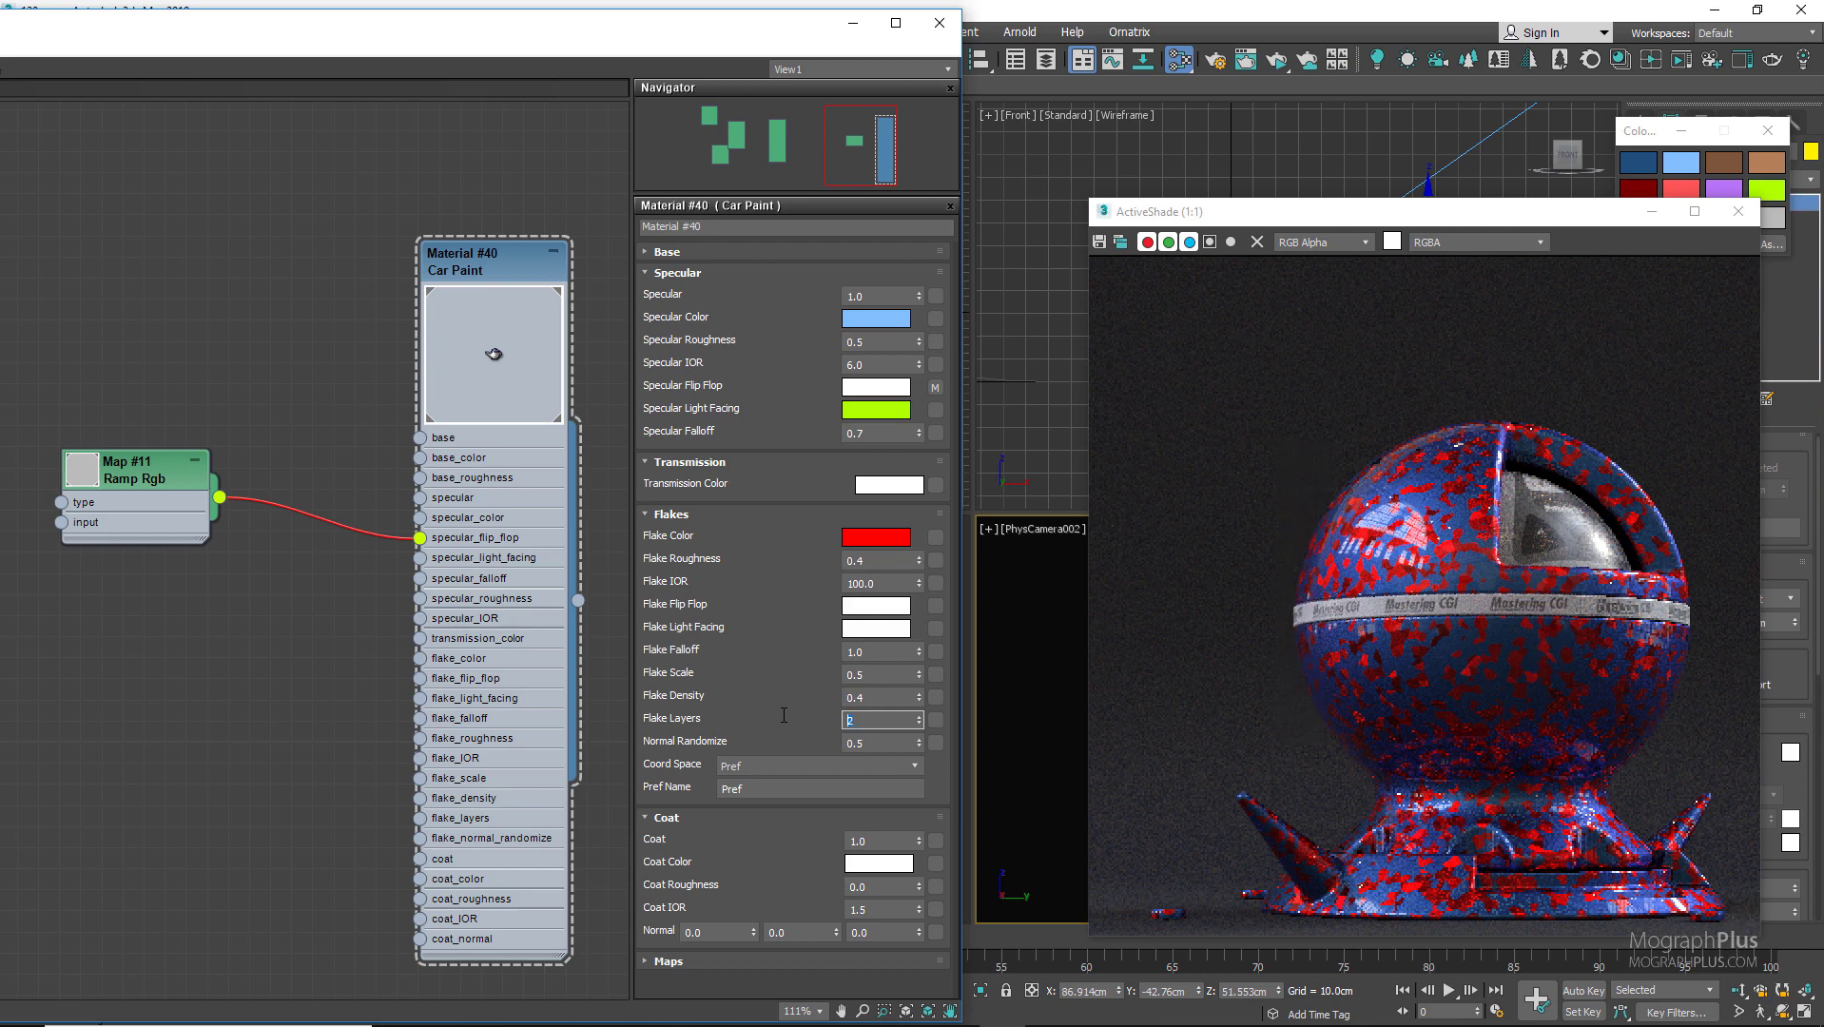
type("2")
key("Return")
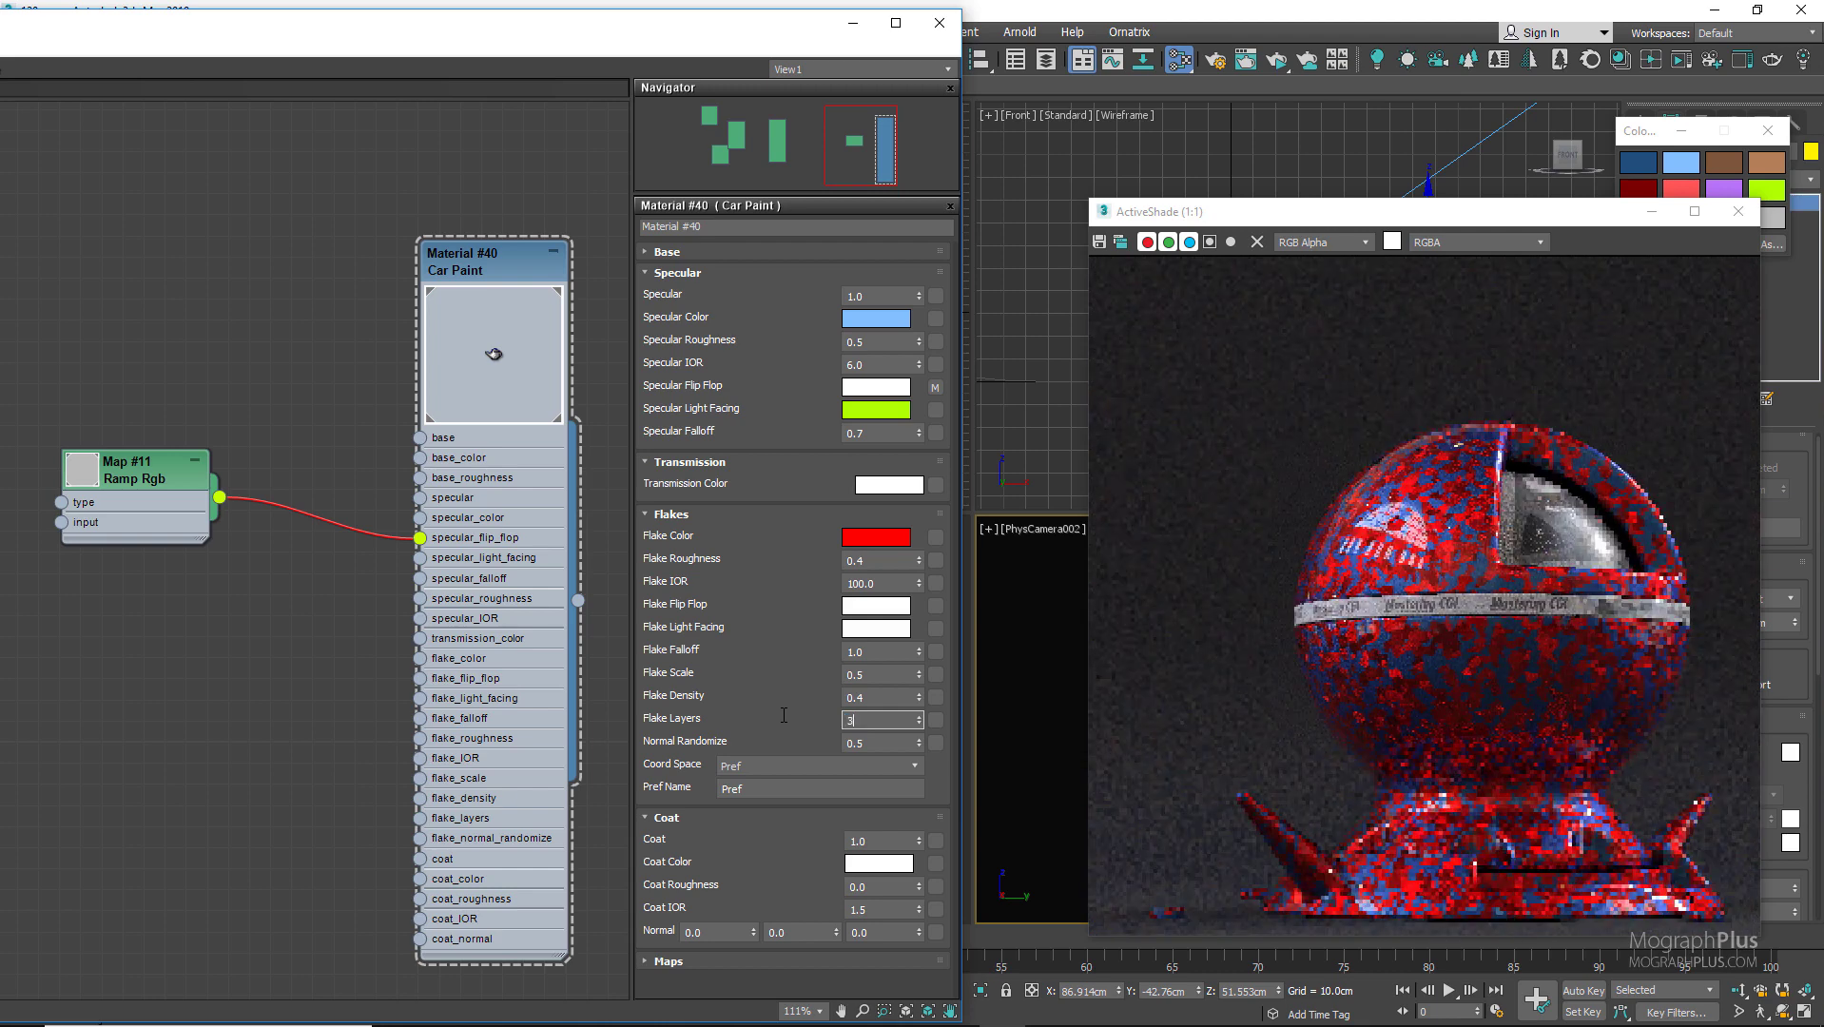
type("3")
key("Return")
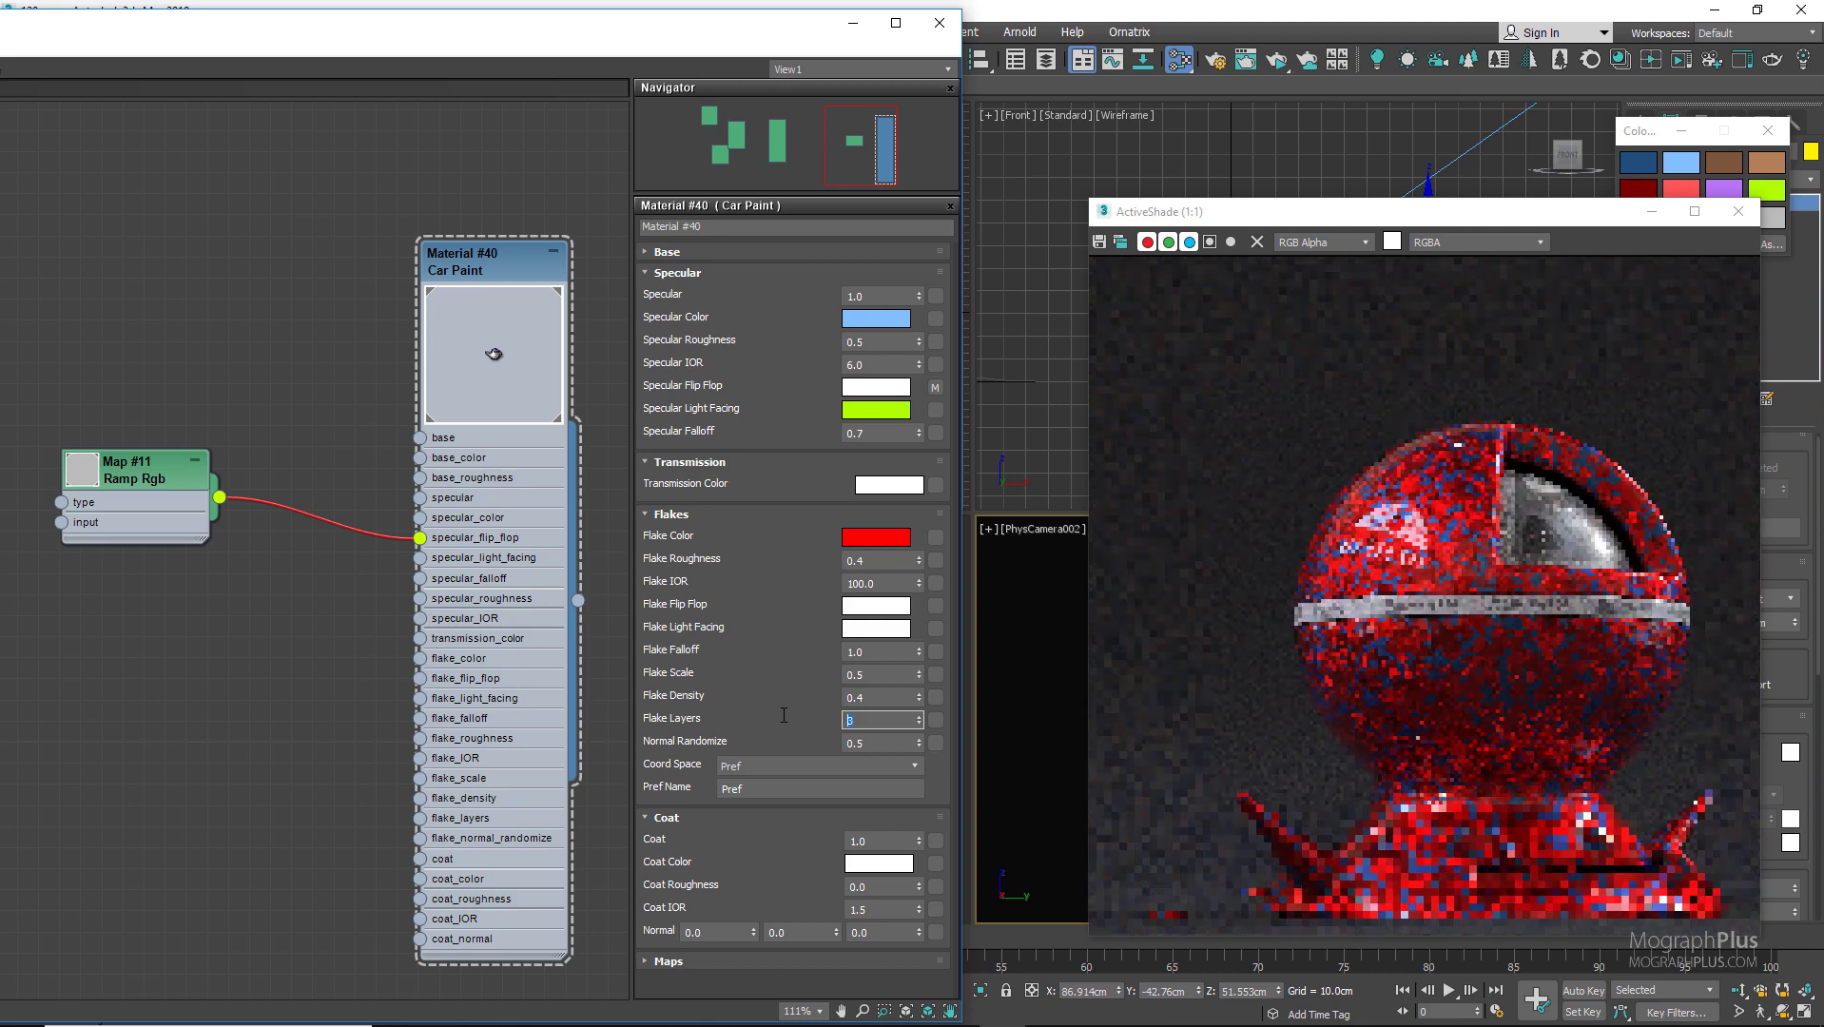
type("1")
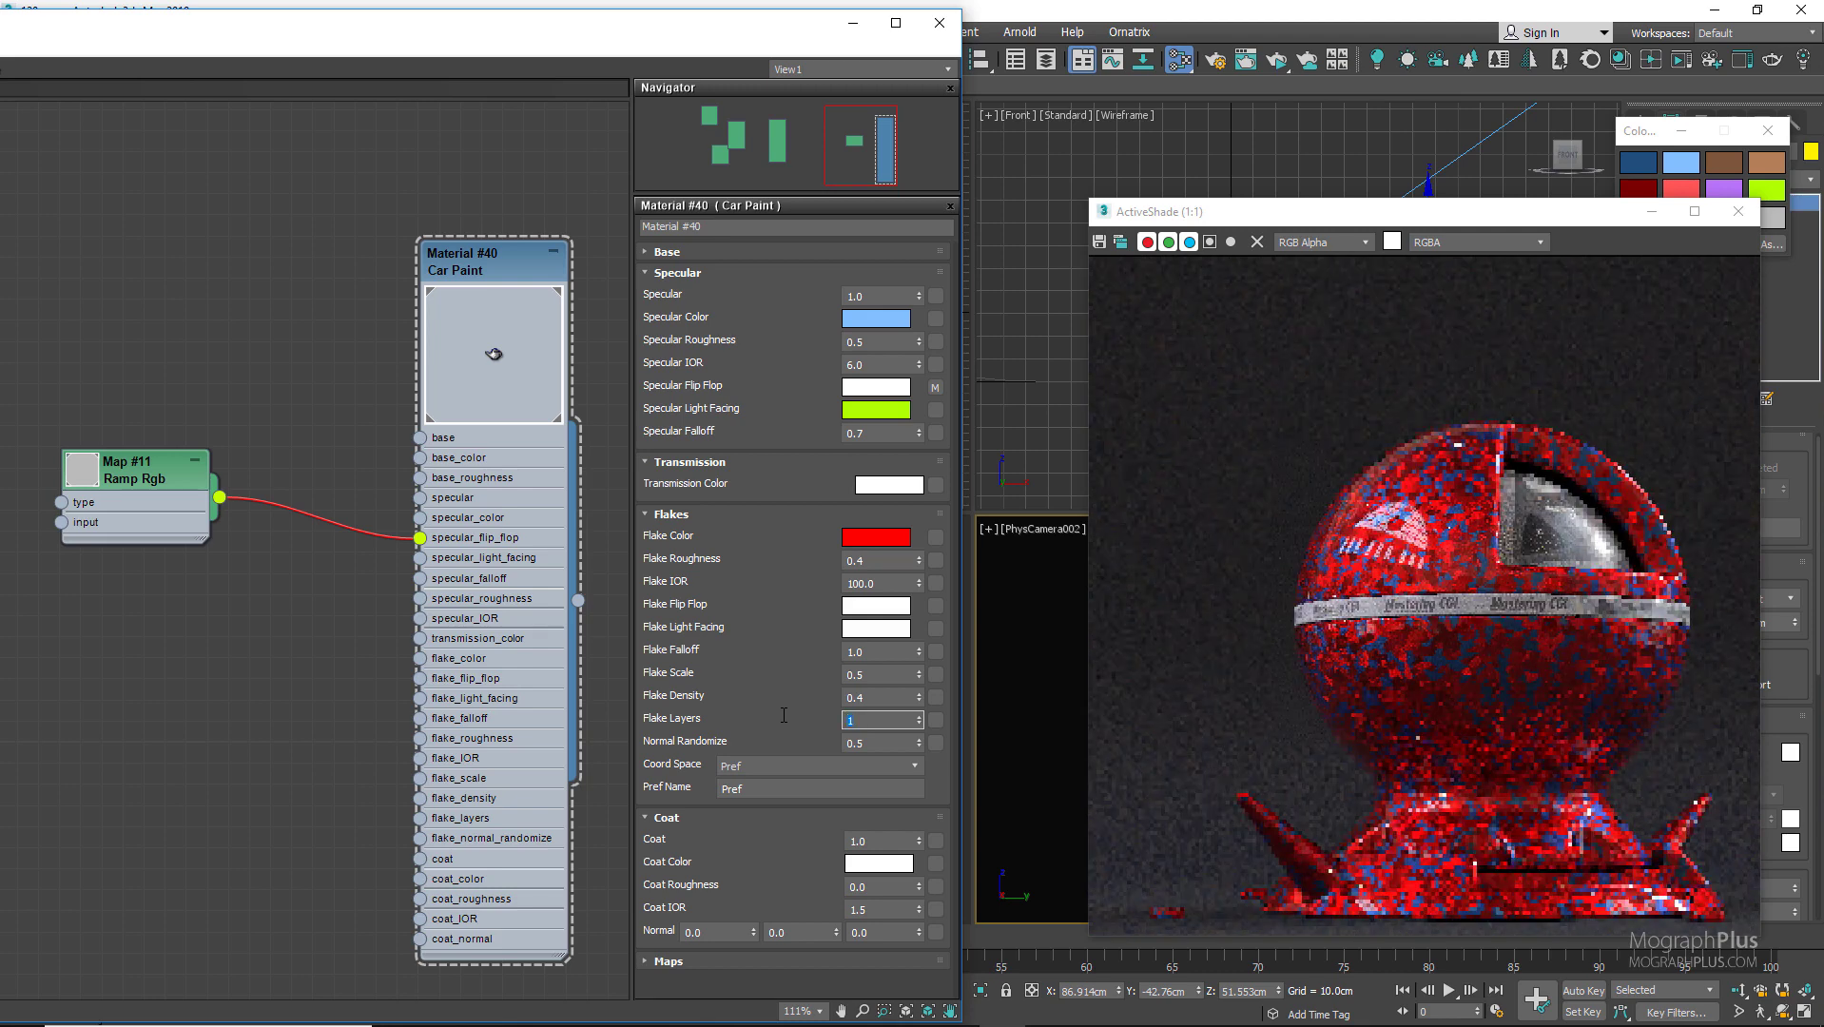
key("Return")
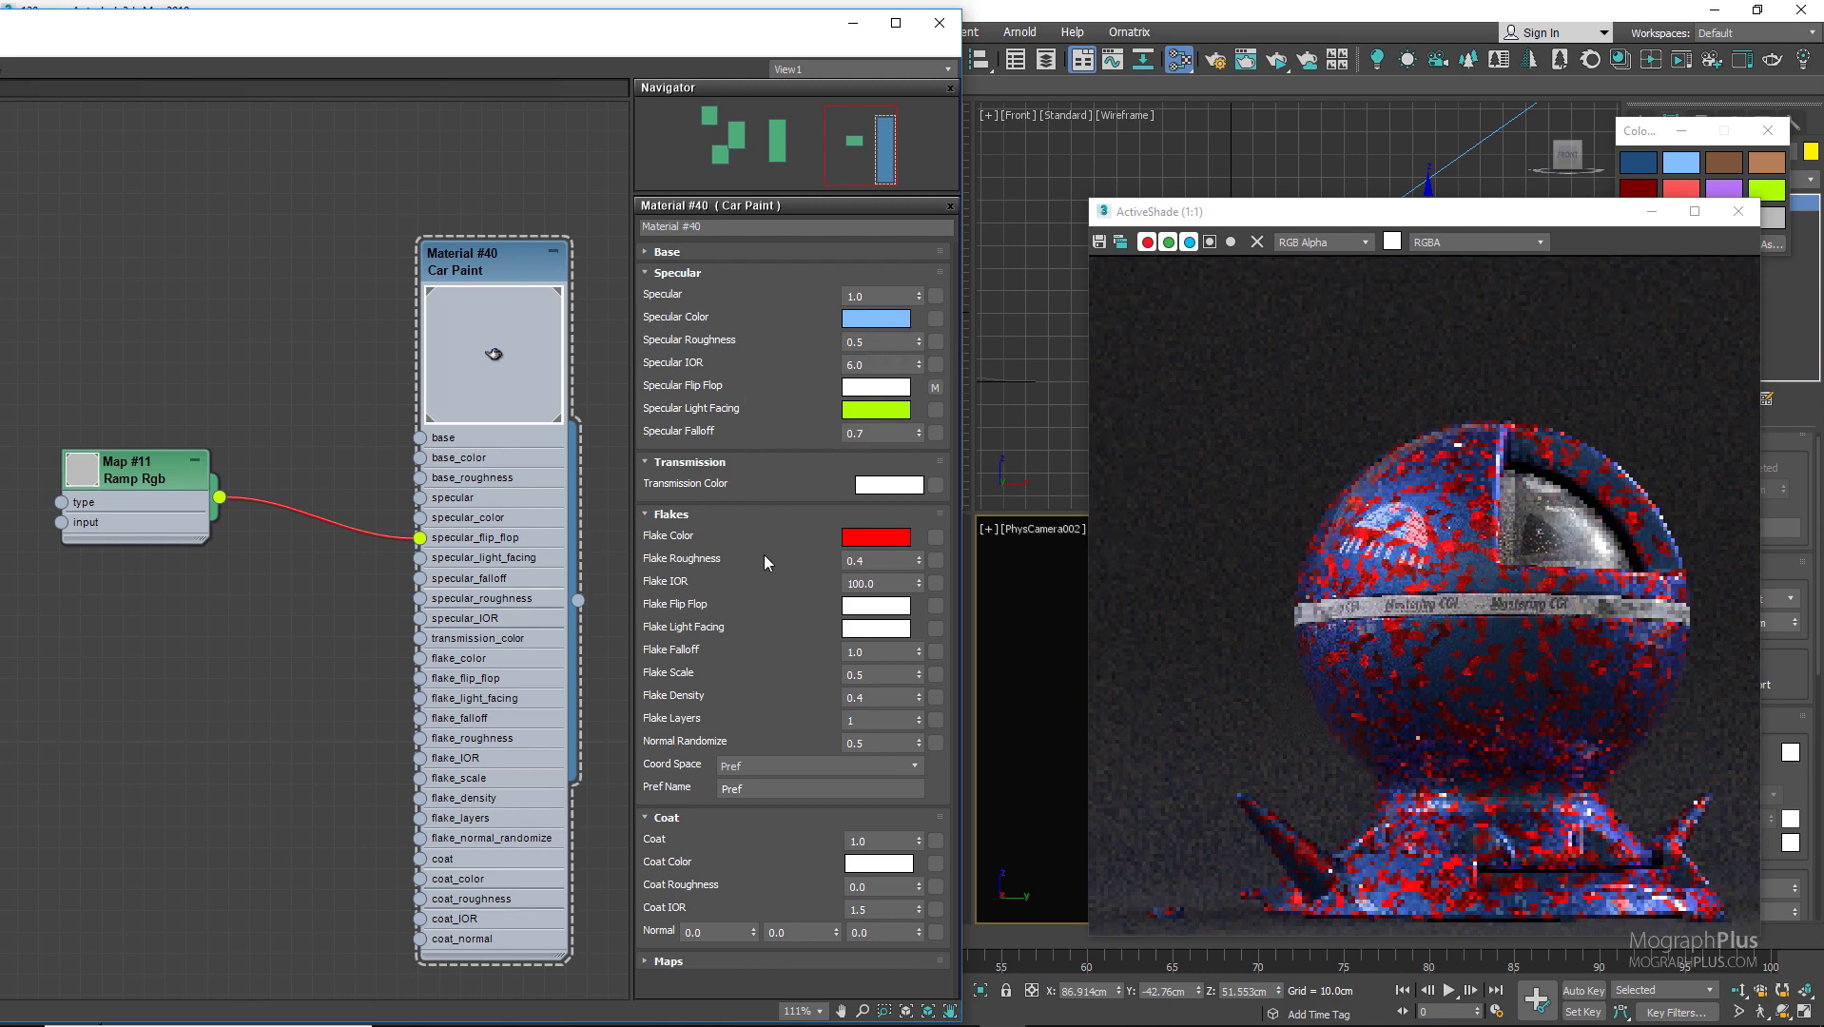
Compare Normal Randomize values of 0.1 and 0.9 in the ActiveShade render and leave it at 0.1
double_click(886, 747)
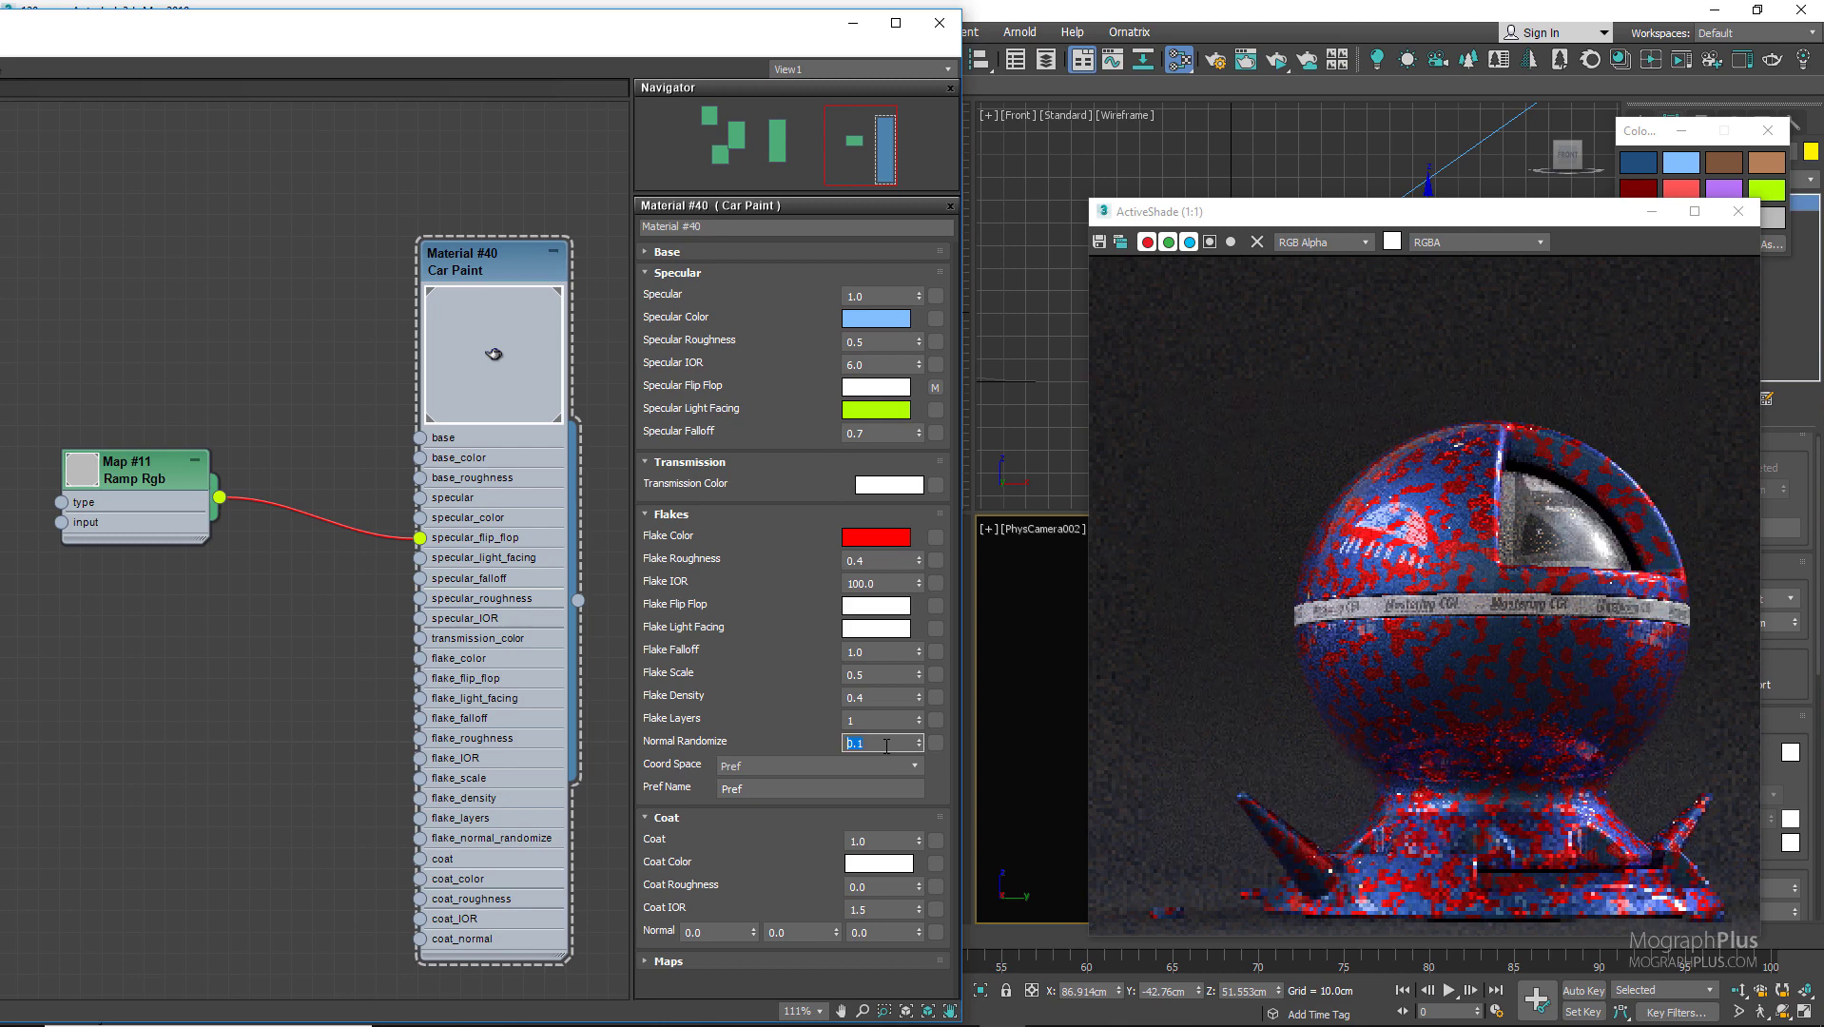
type("0.9")
key("Return")
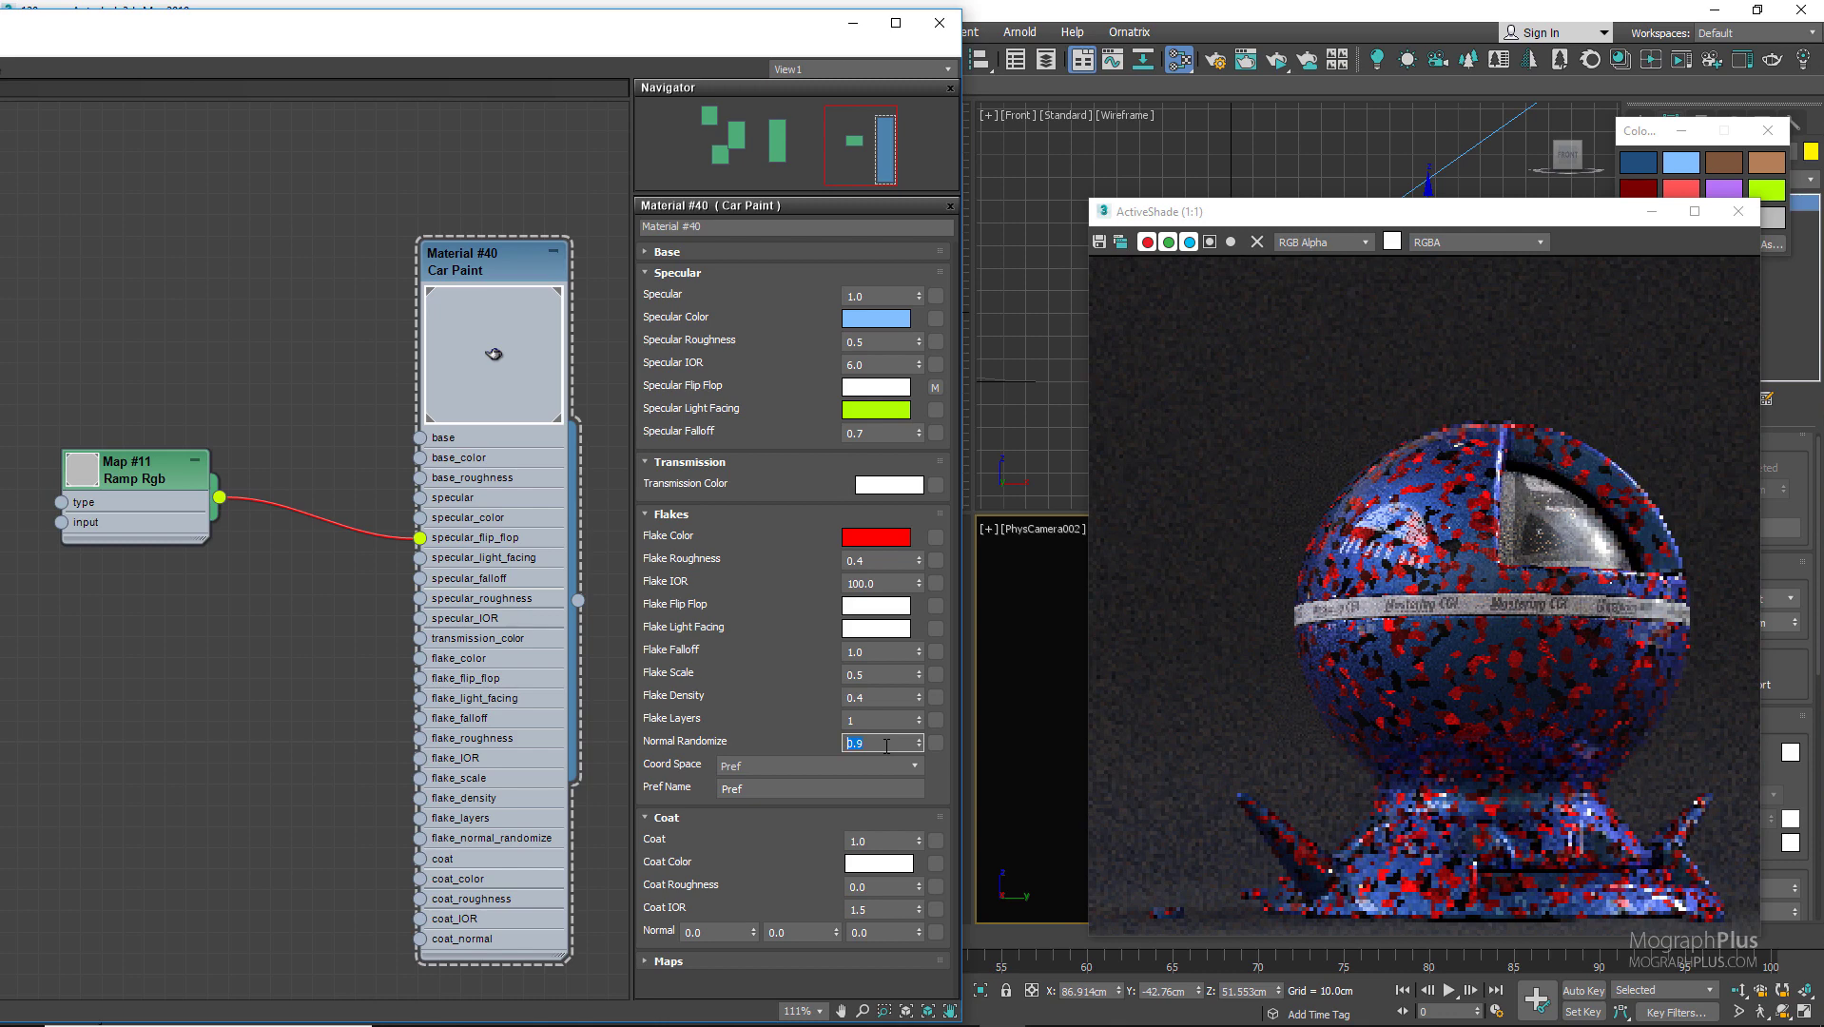
type("0.1")
key("Return")
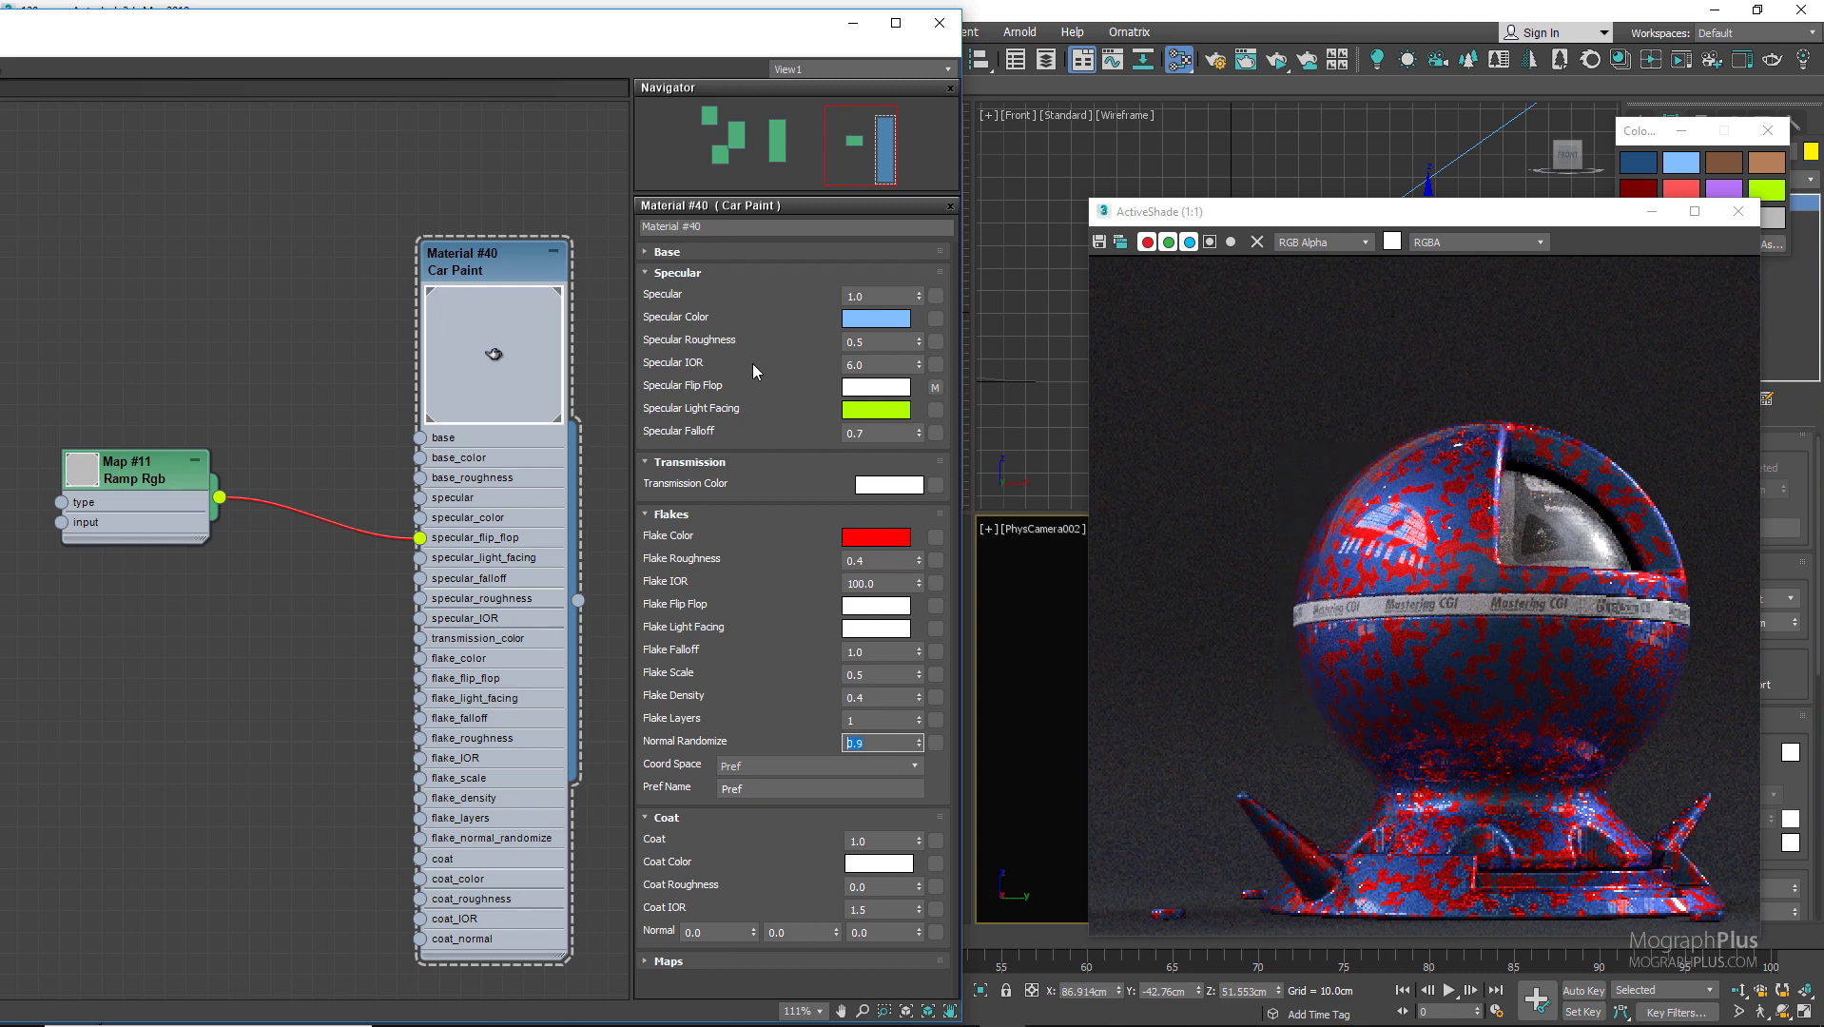
key("Return")
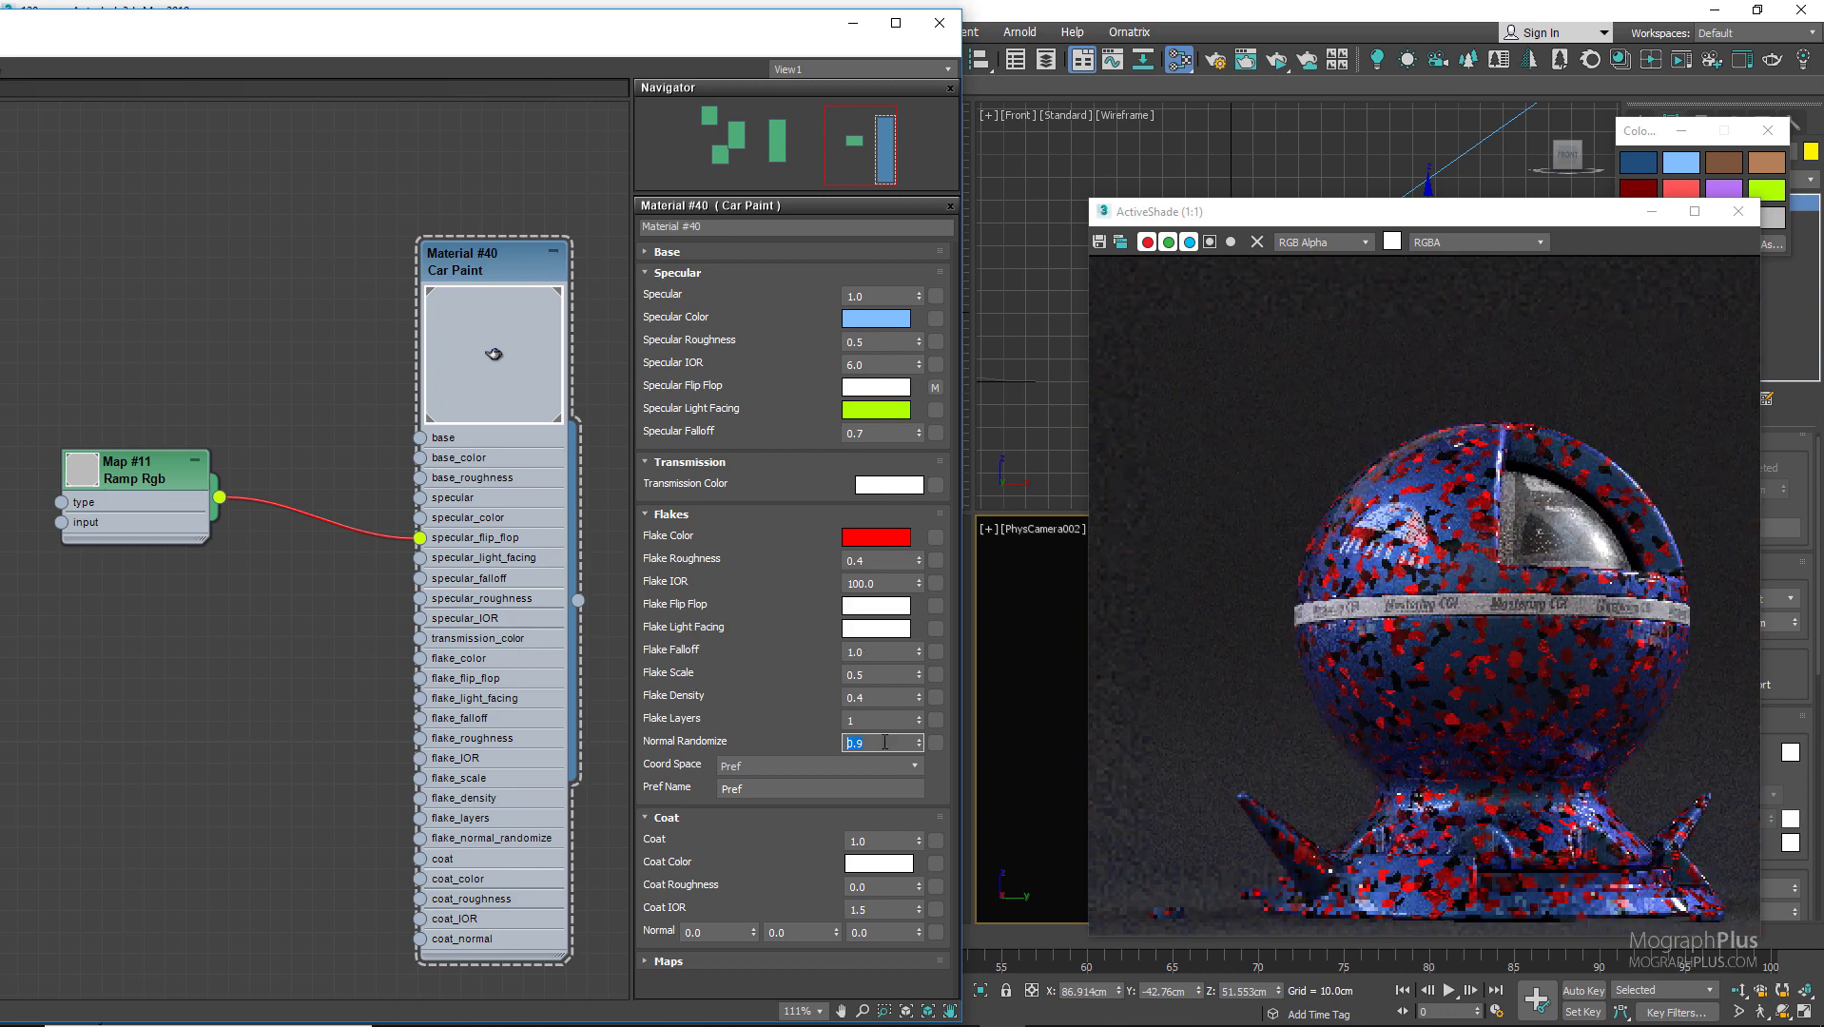
type("1")
key("Return")
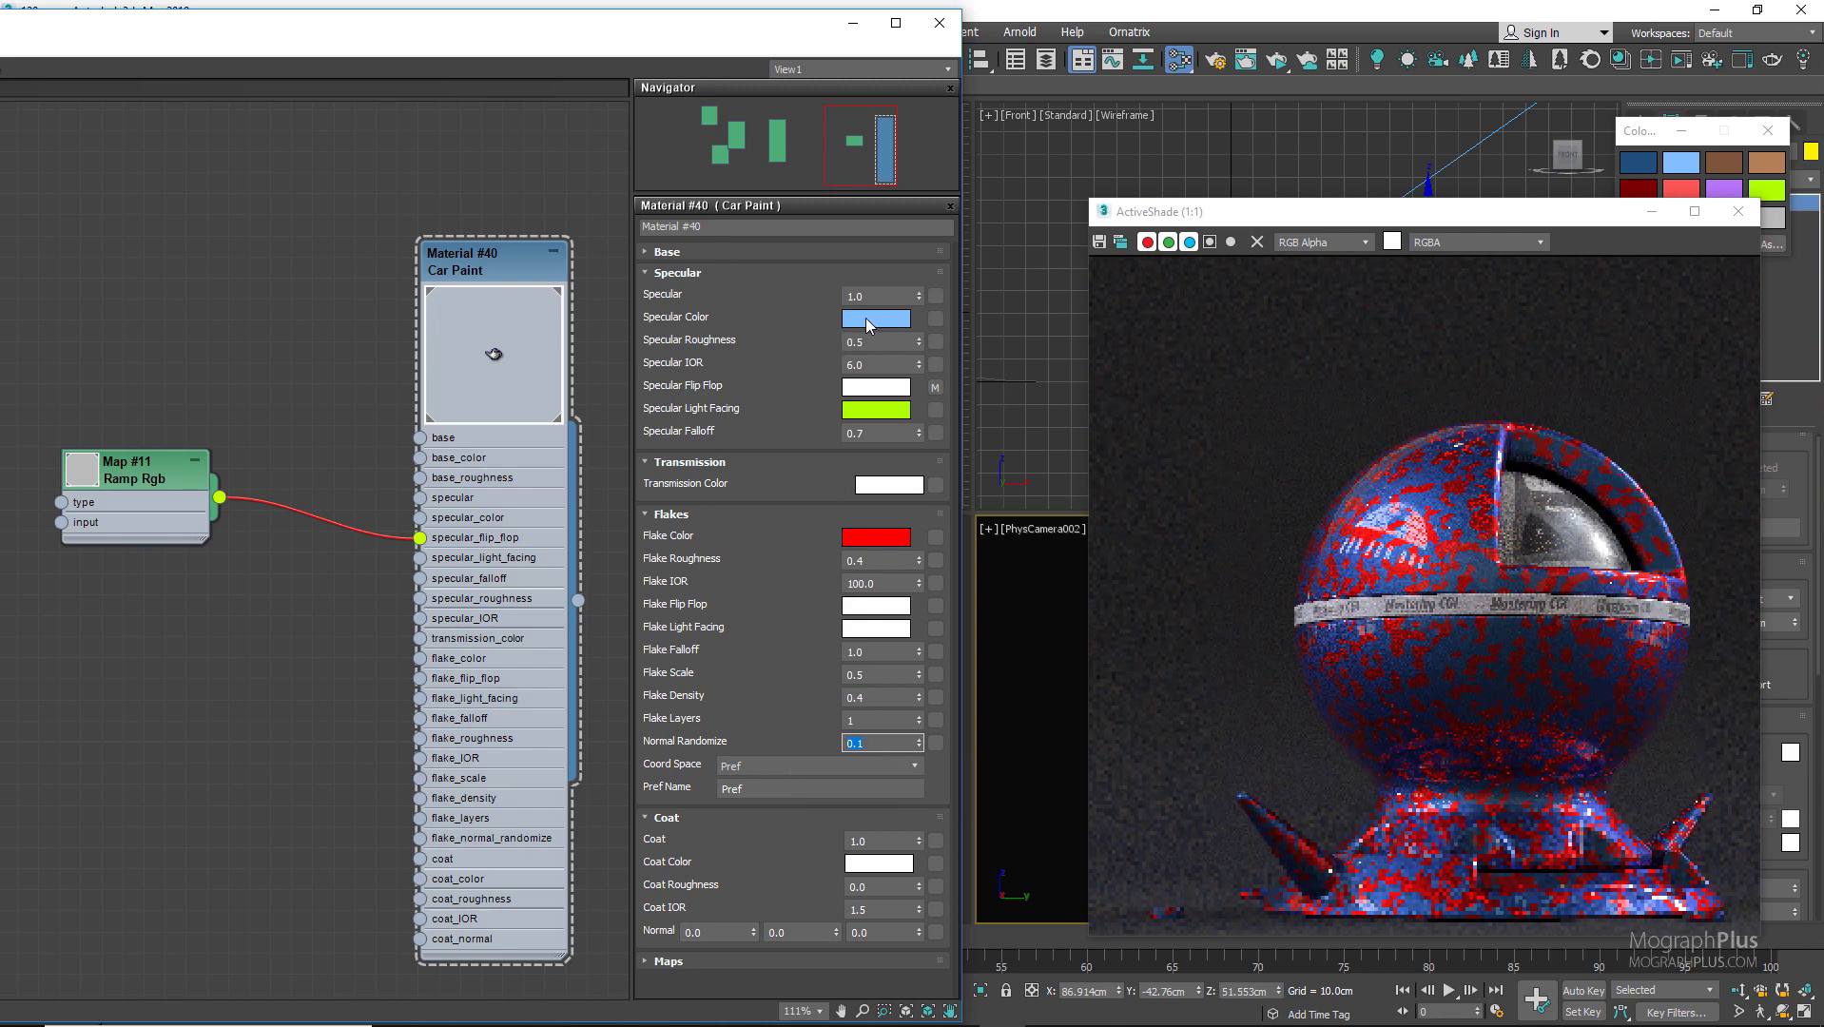
Reduce the Flake Scale to 0.0 for very fine flakes
left_click(889, 678)
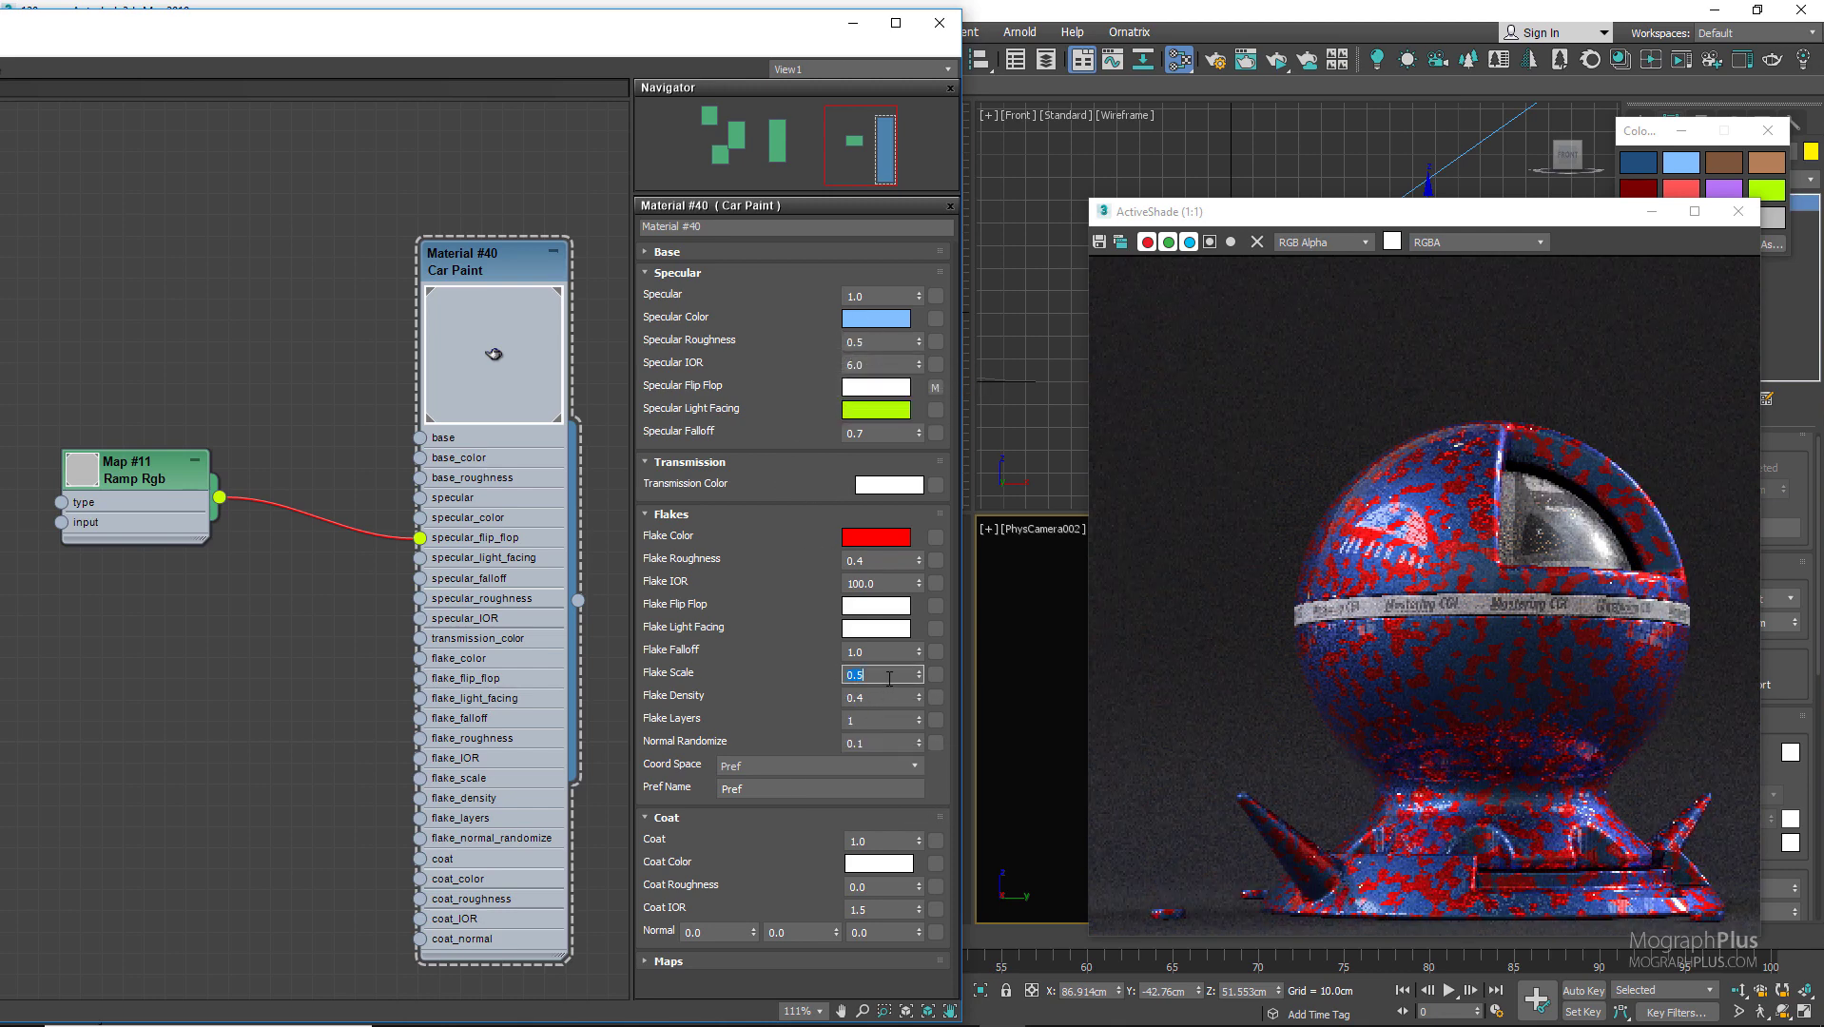
type(".00")
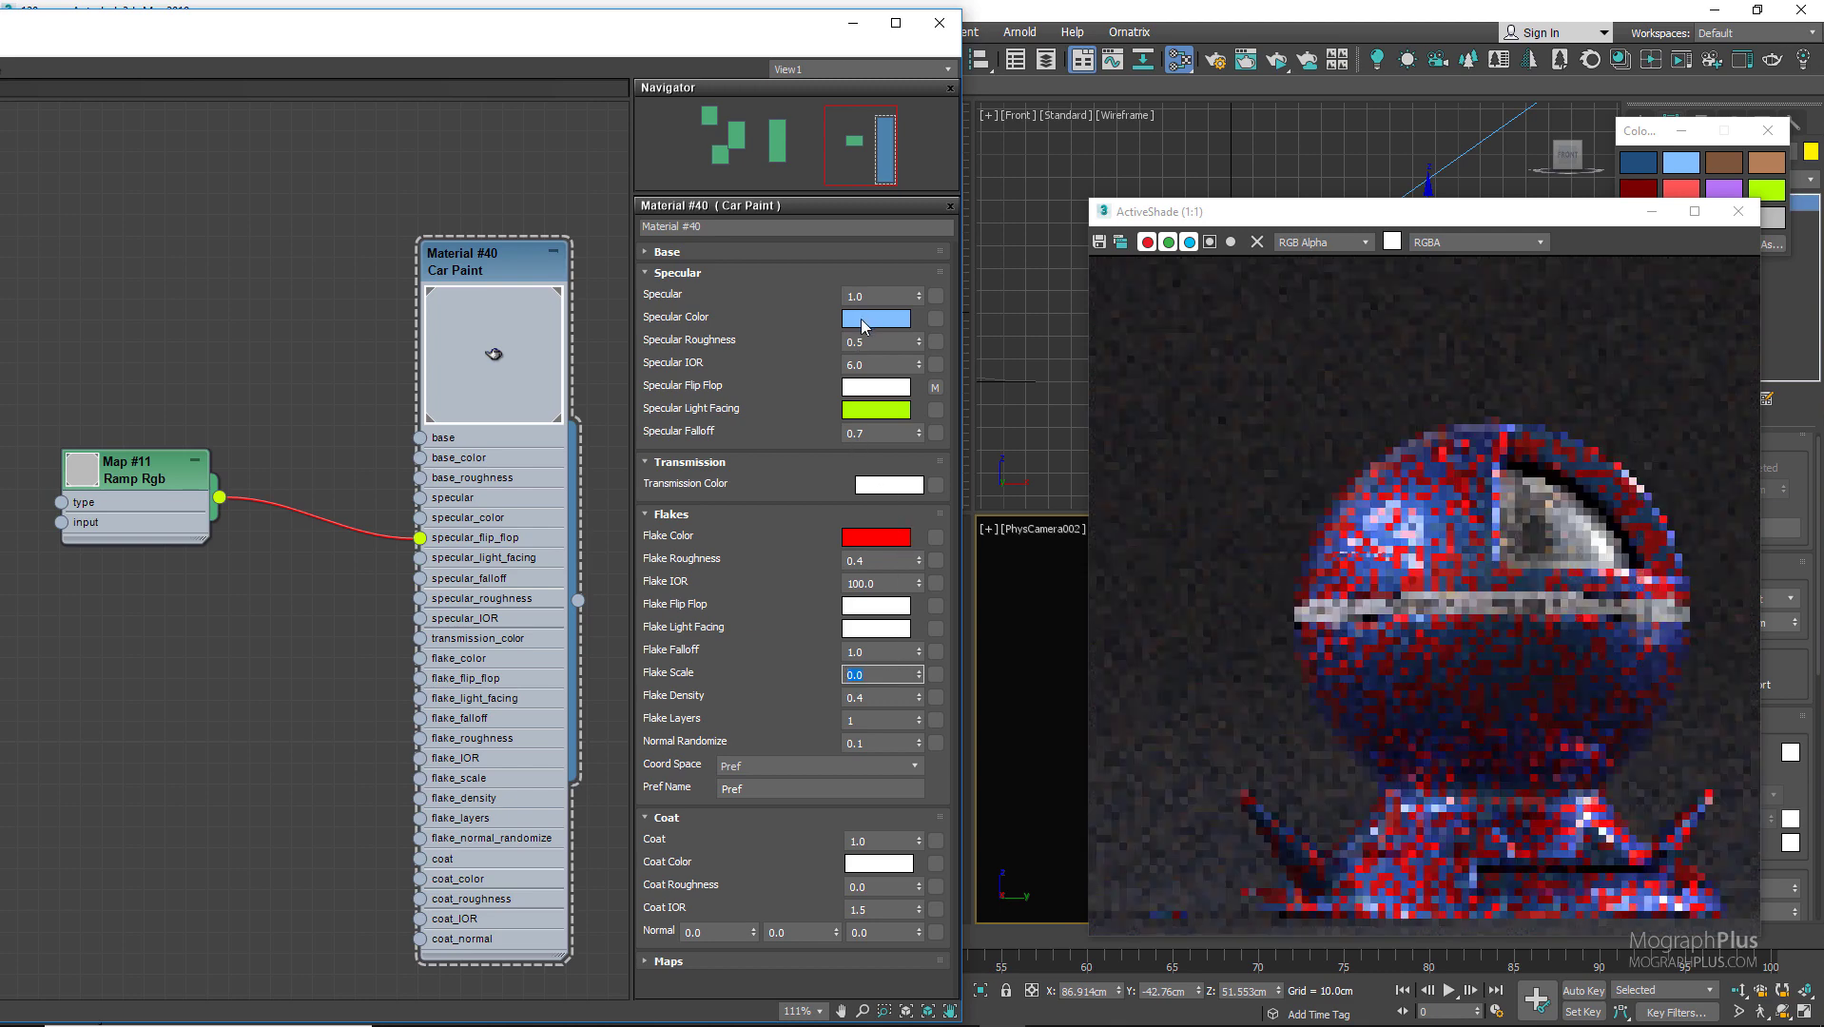
key("Return")
Copy the light blue Specular Color into the Flake Color and set the Flake Density to 0.2
right_click(863, 543)
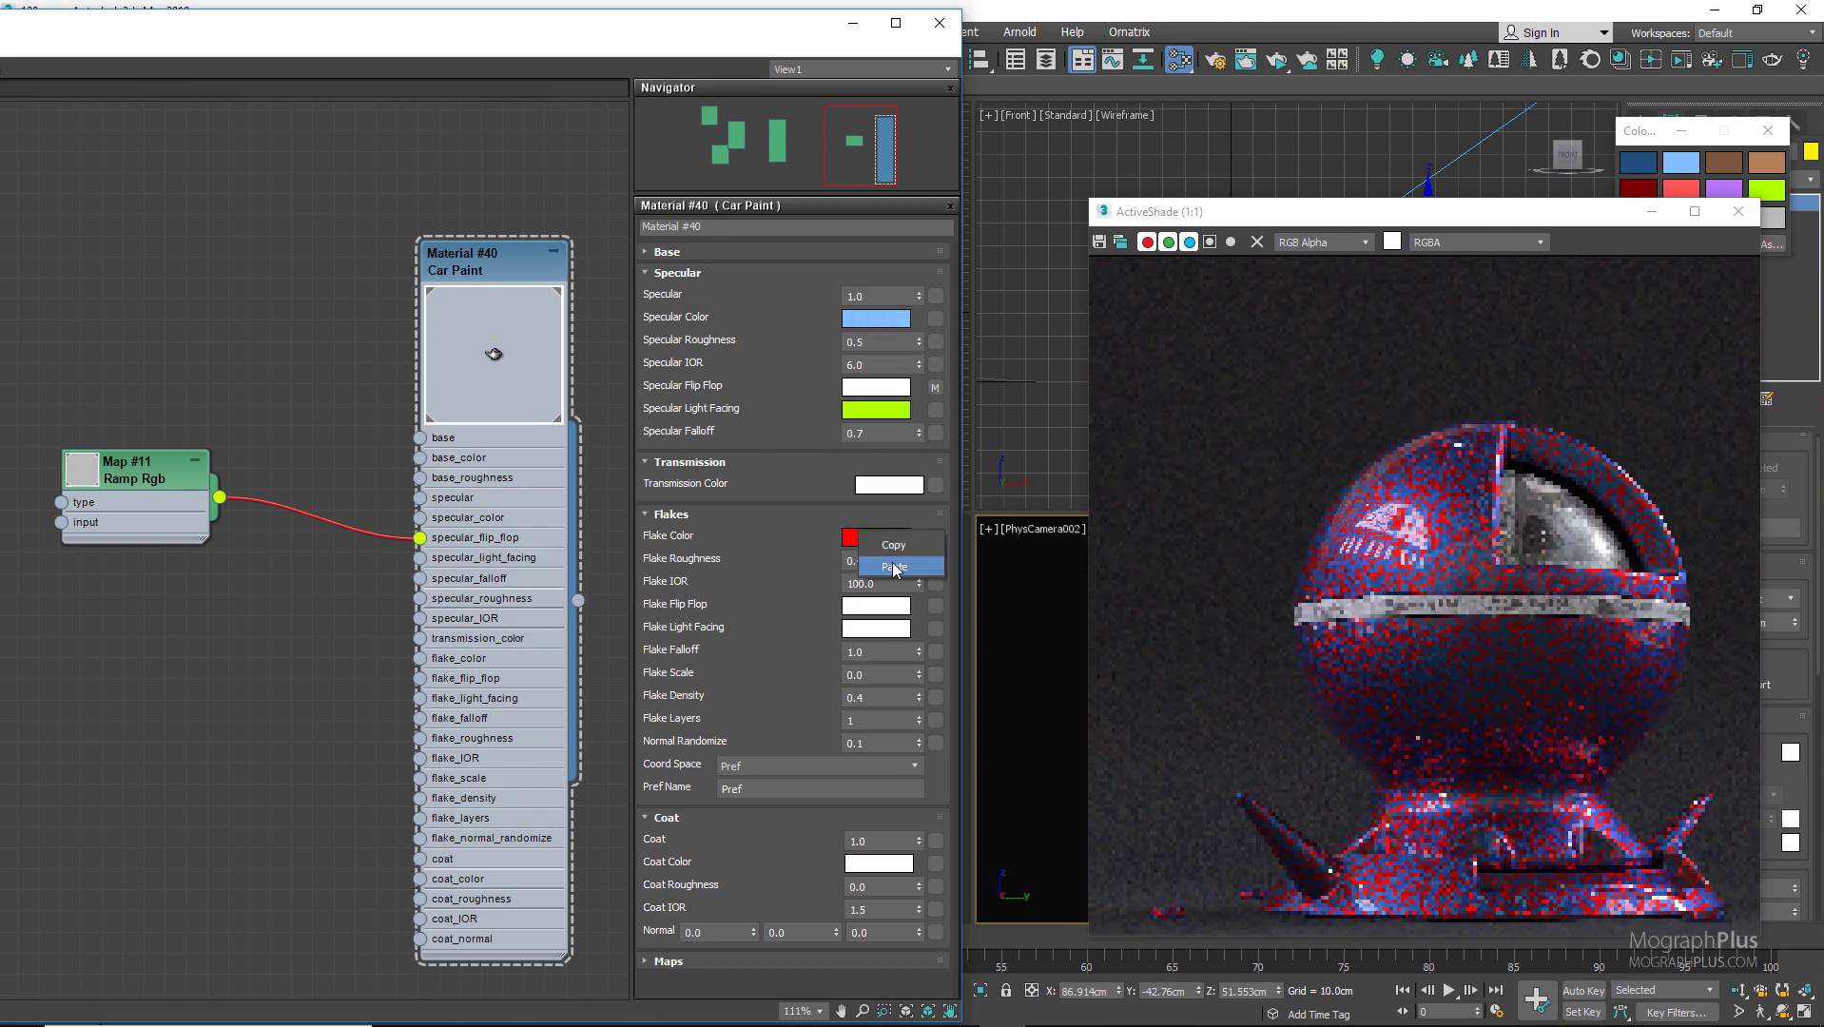
left_click(889, 568)
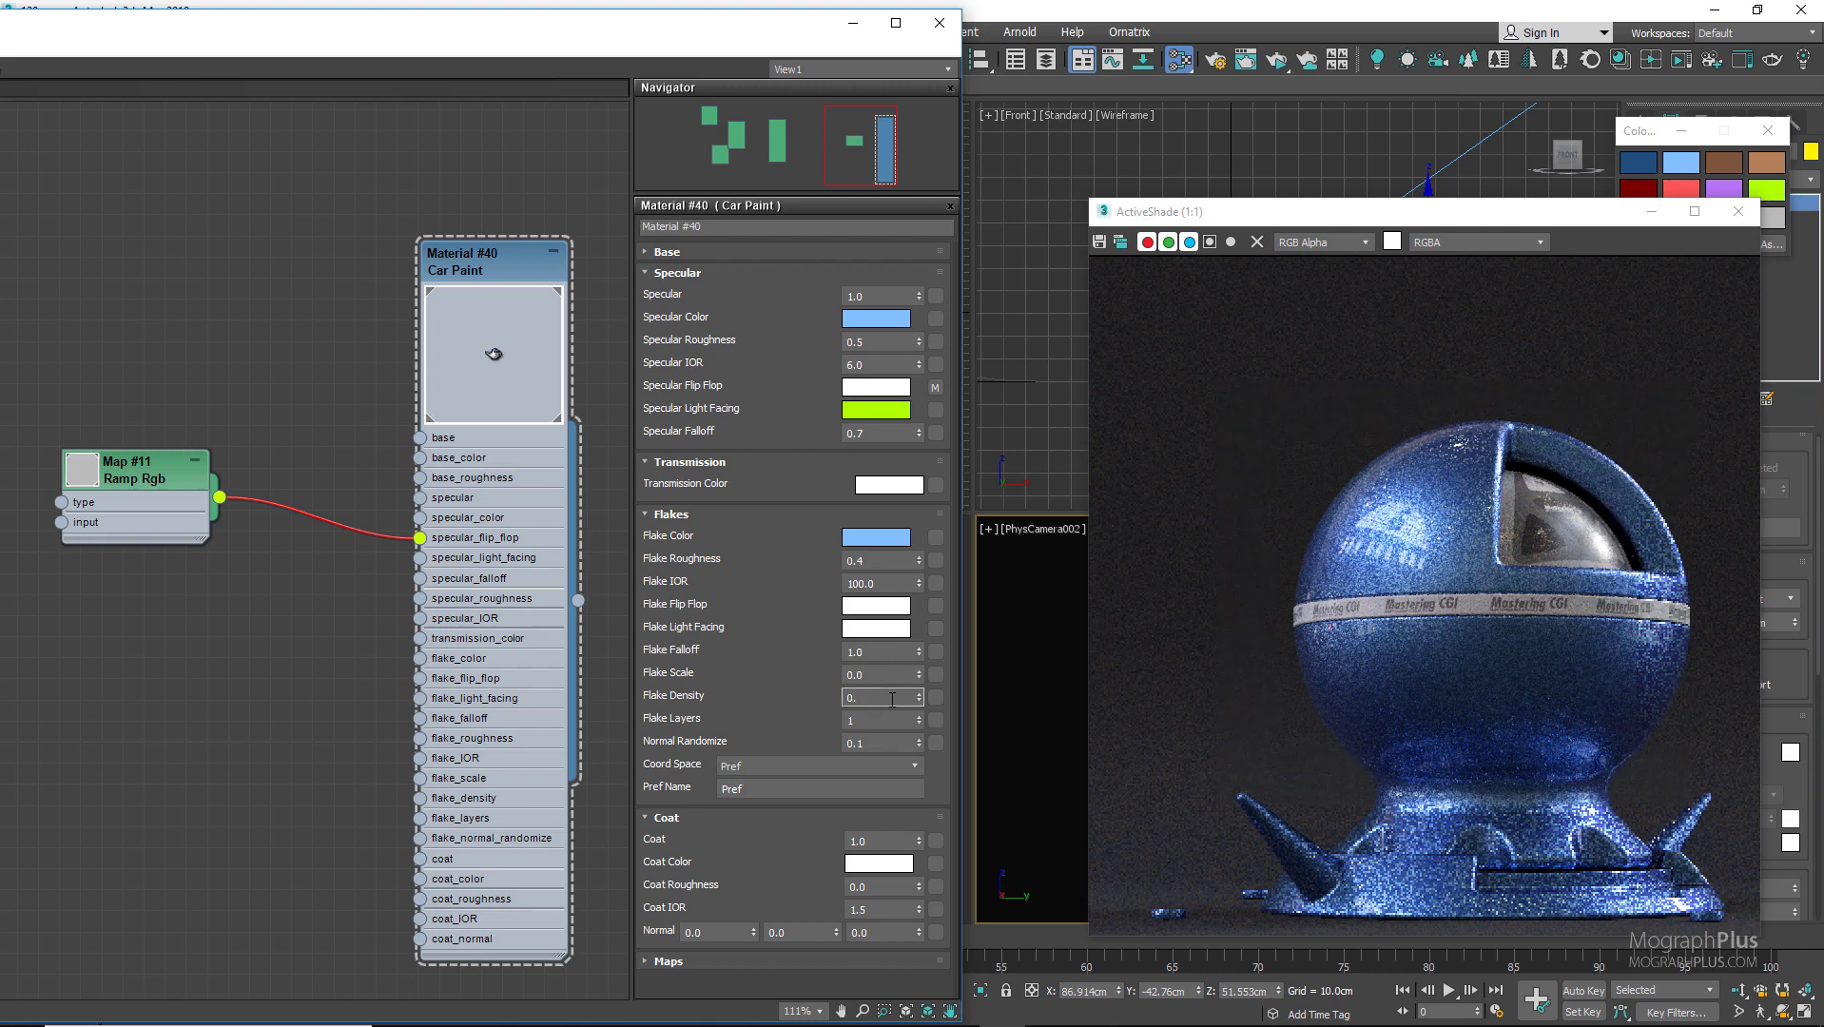
key("Return")
Duplicate the Car Paint material node beside the original and delete the Ramp RGB connection to the copy's specular_flip_flop
middle_click_drag(300, 328, 179, 323)
left_click_drag(195, 304, 599, 301, "shift")
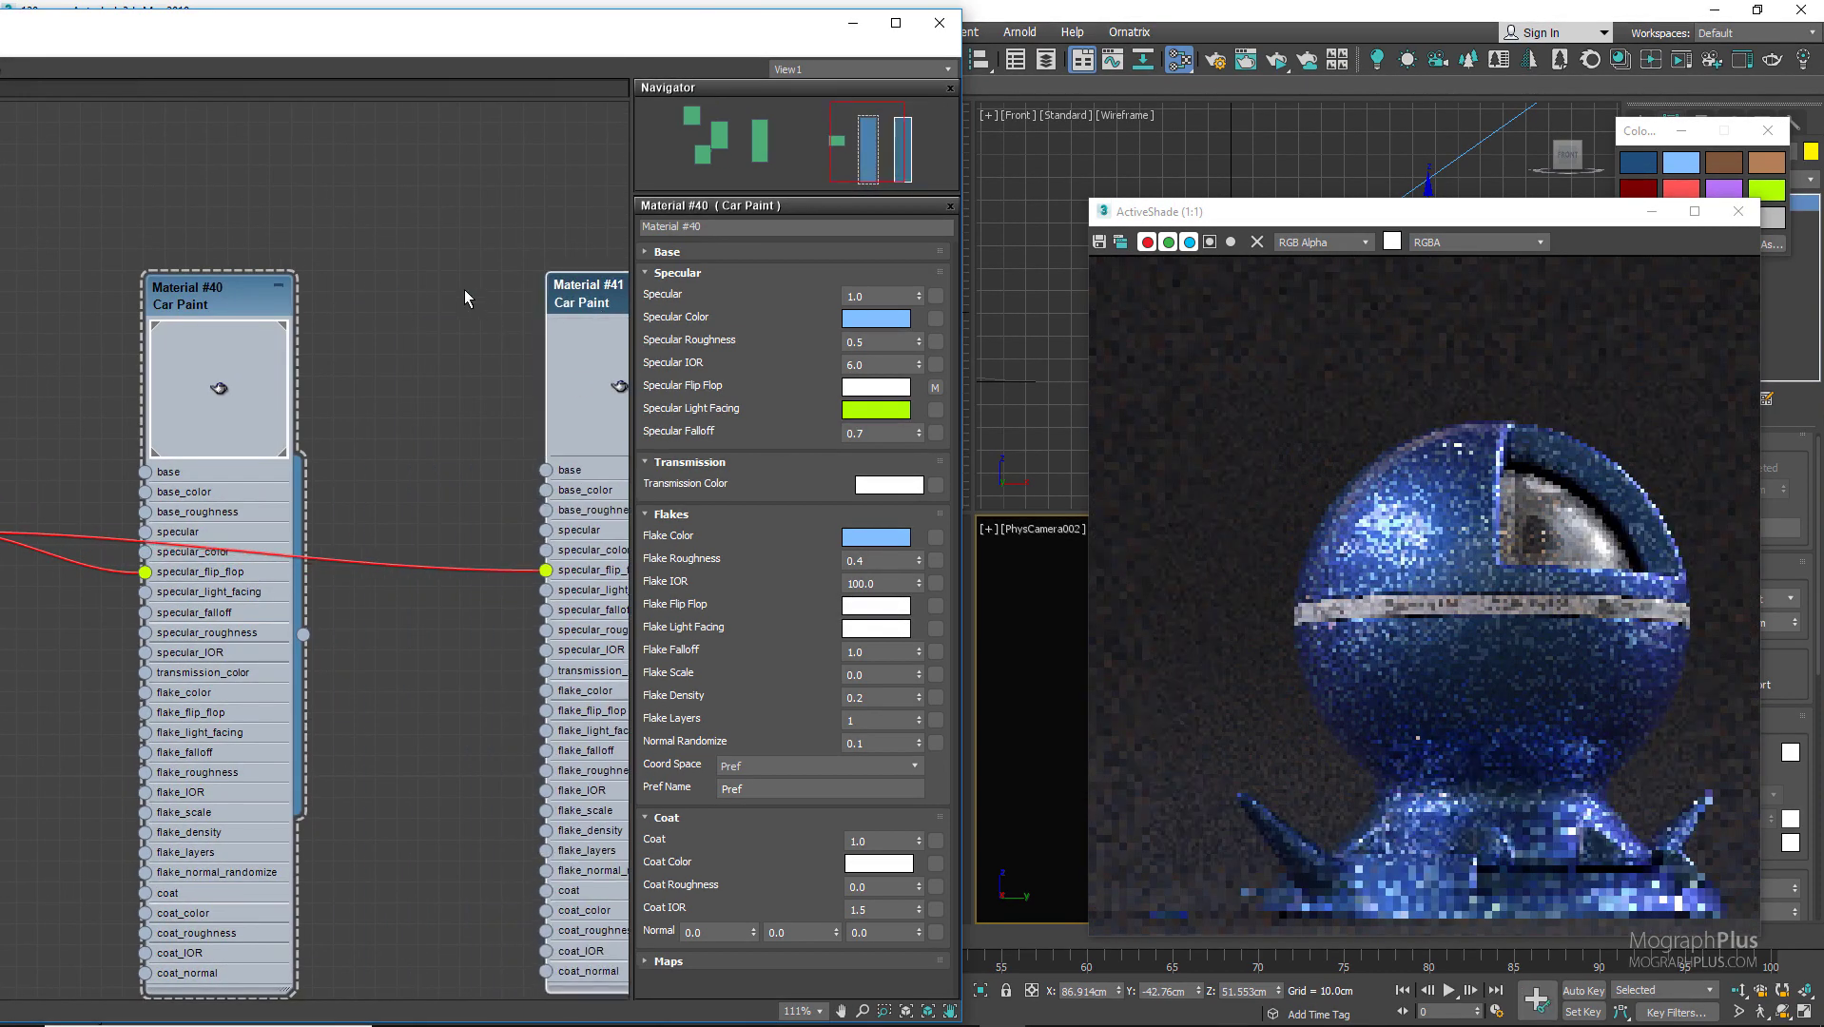
left_click(402, 564)
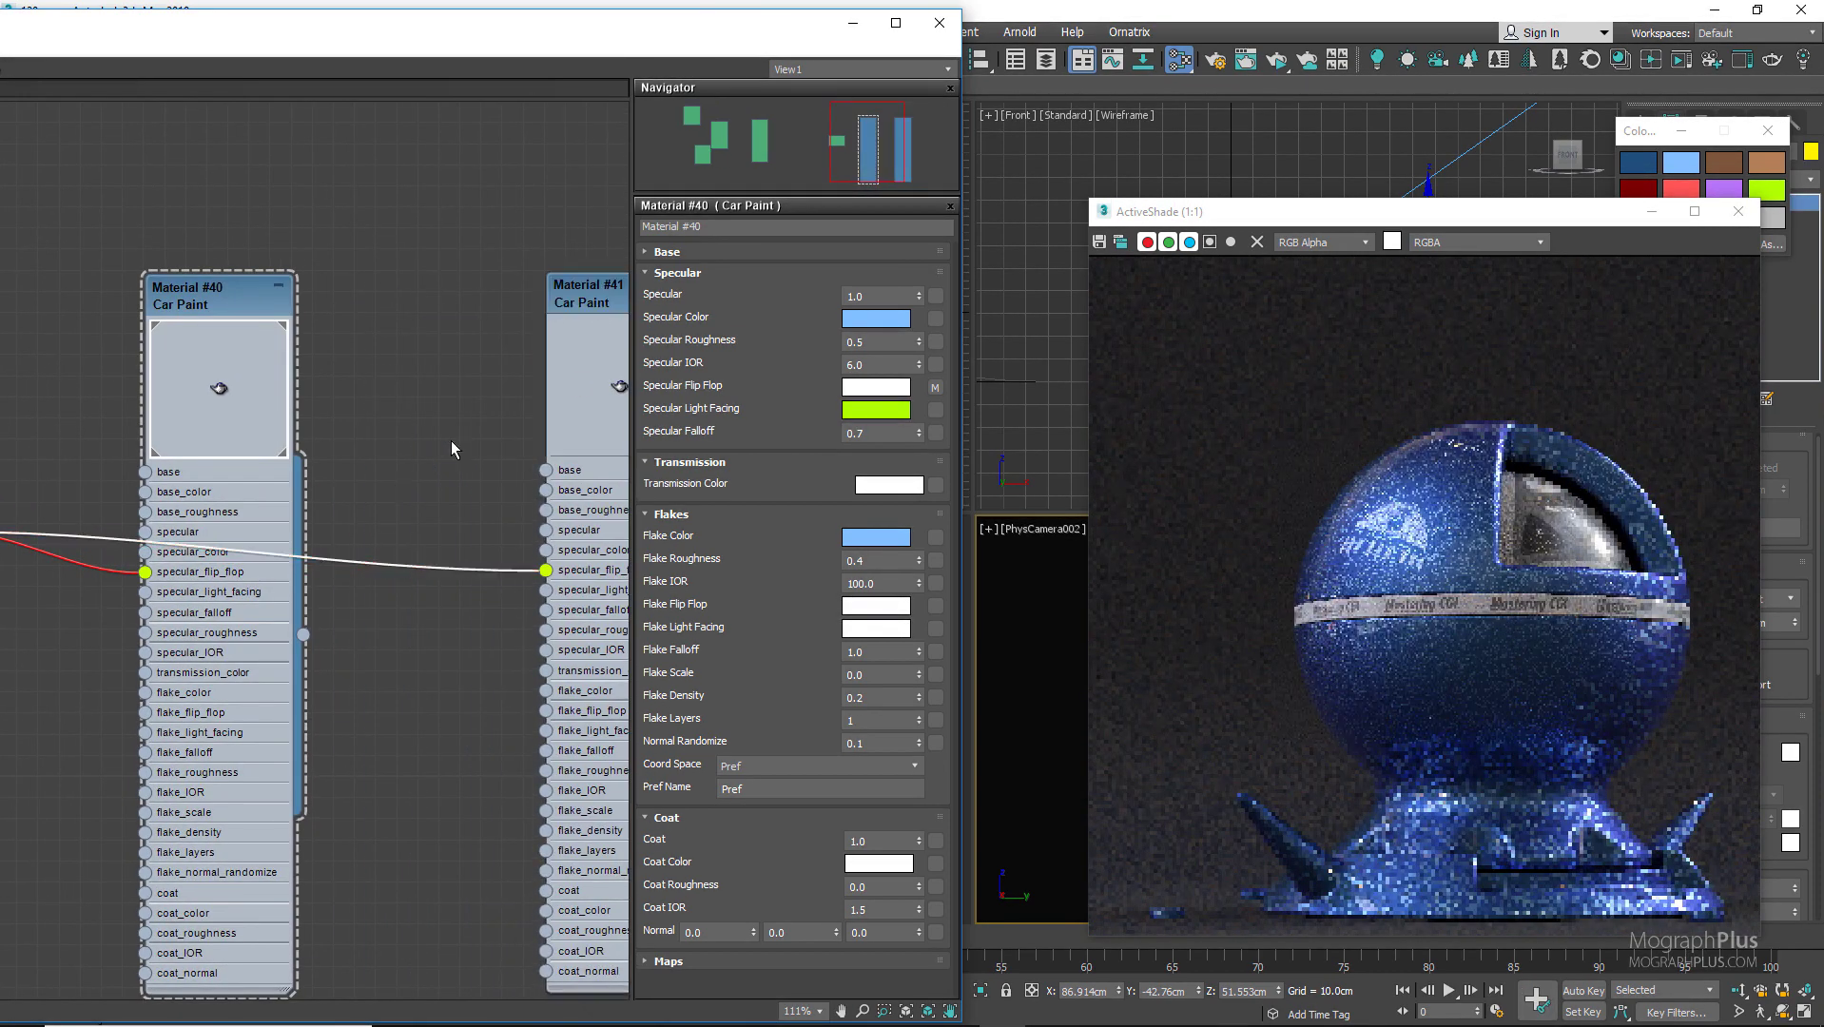
key("Delete")
middle_click_drag(451, 441, 209, 364)
right_click(409, 302)
key("Escape")
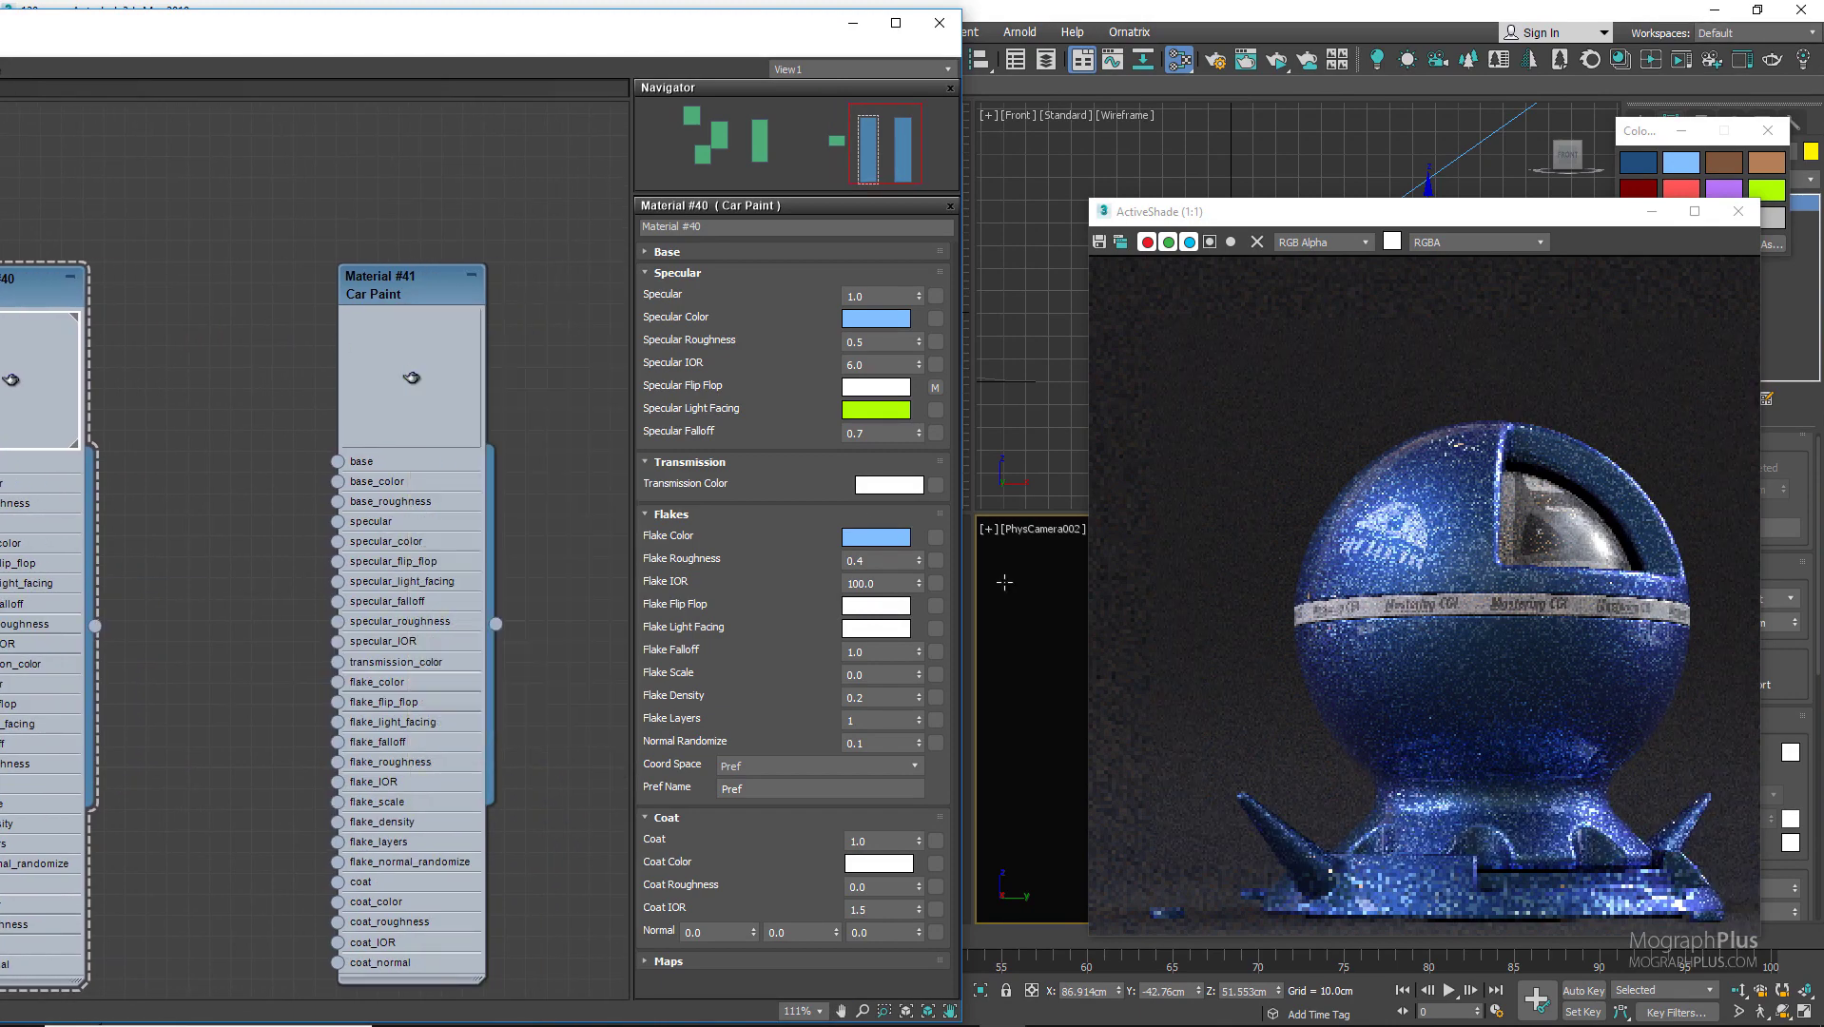
Move the ActiveShade window off the camera viewport, select the shader ball and assign the duplicated Car Paint material to it
left_click(1366, 221)
double_click(1366, 221)
left_click_drag(1094, 8, 894, 543)
left_click(1301, 738)
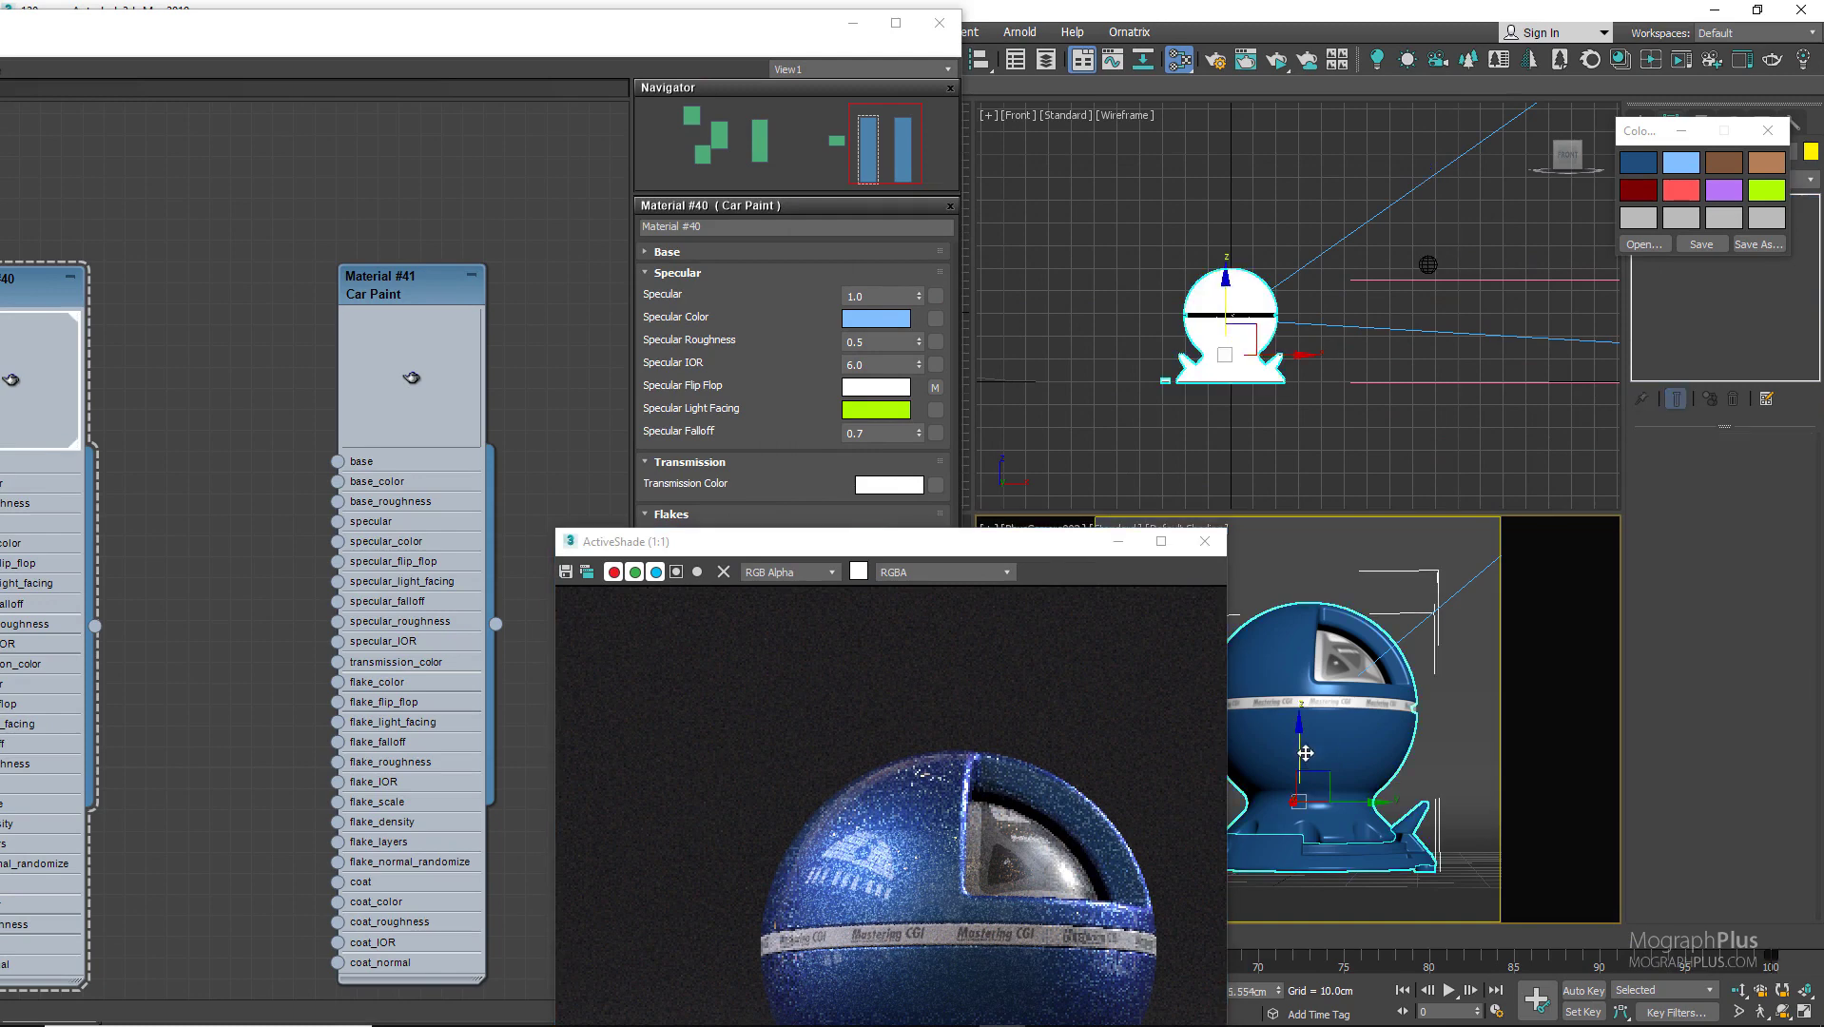
right_click(433, 281)
left_click(452, 307)
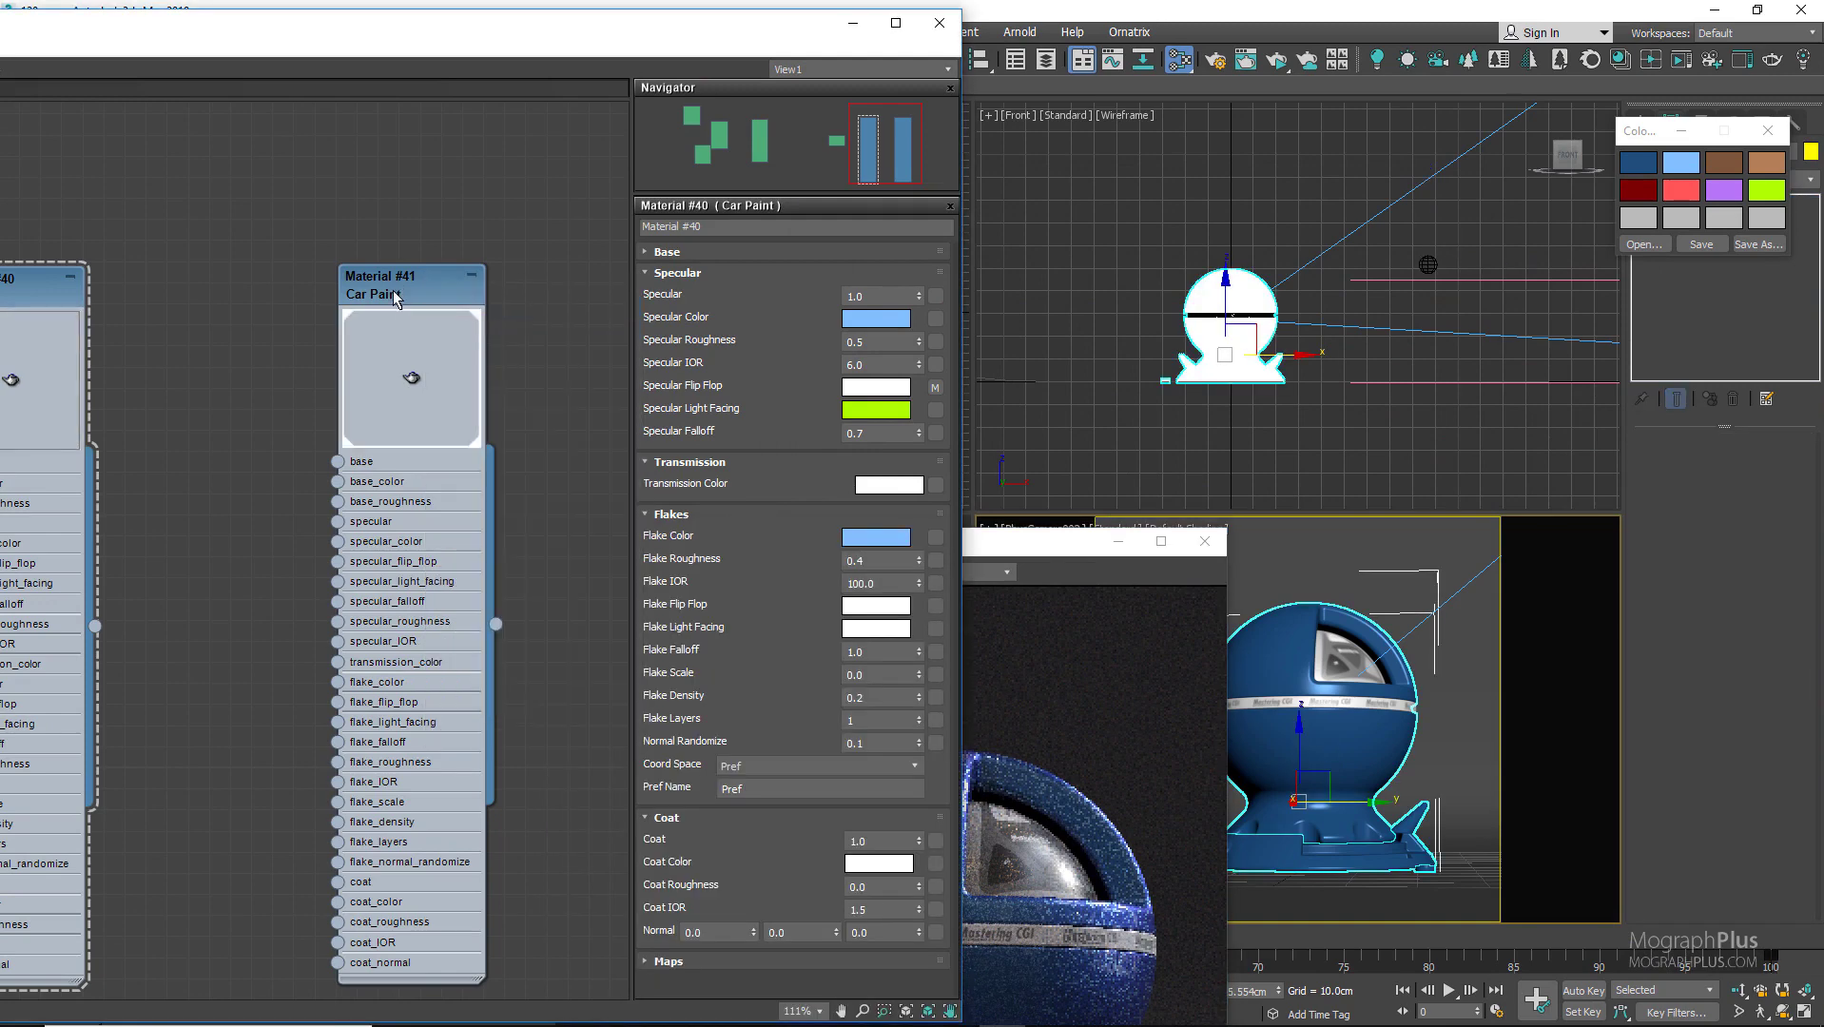
Set the duplicated material's Specular Falloff to 1 and its Specular Light Facing color to white
double_click(880, 433)
type("1")
left_click(877, 412)
right_click(877, 412)
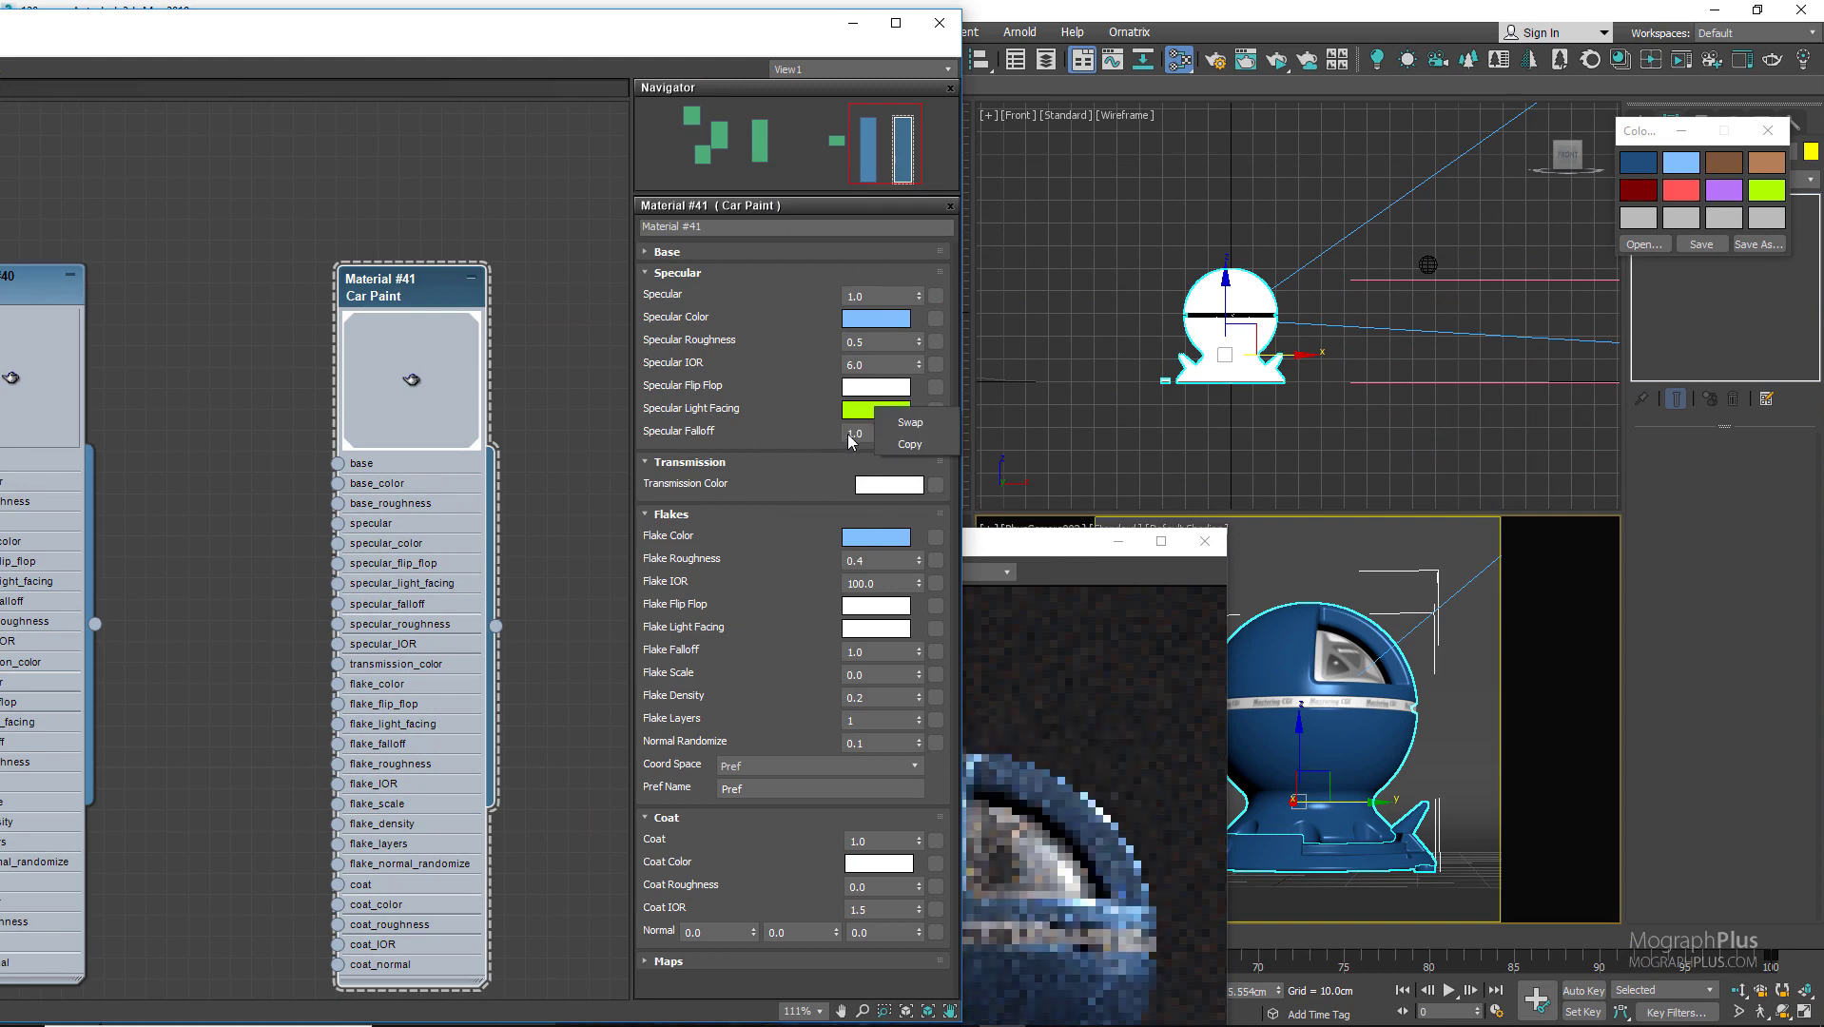
left_click(904, 444)
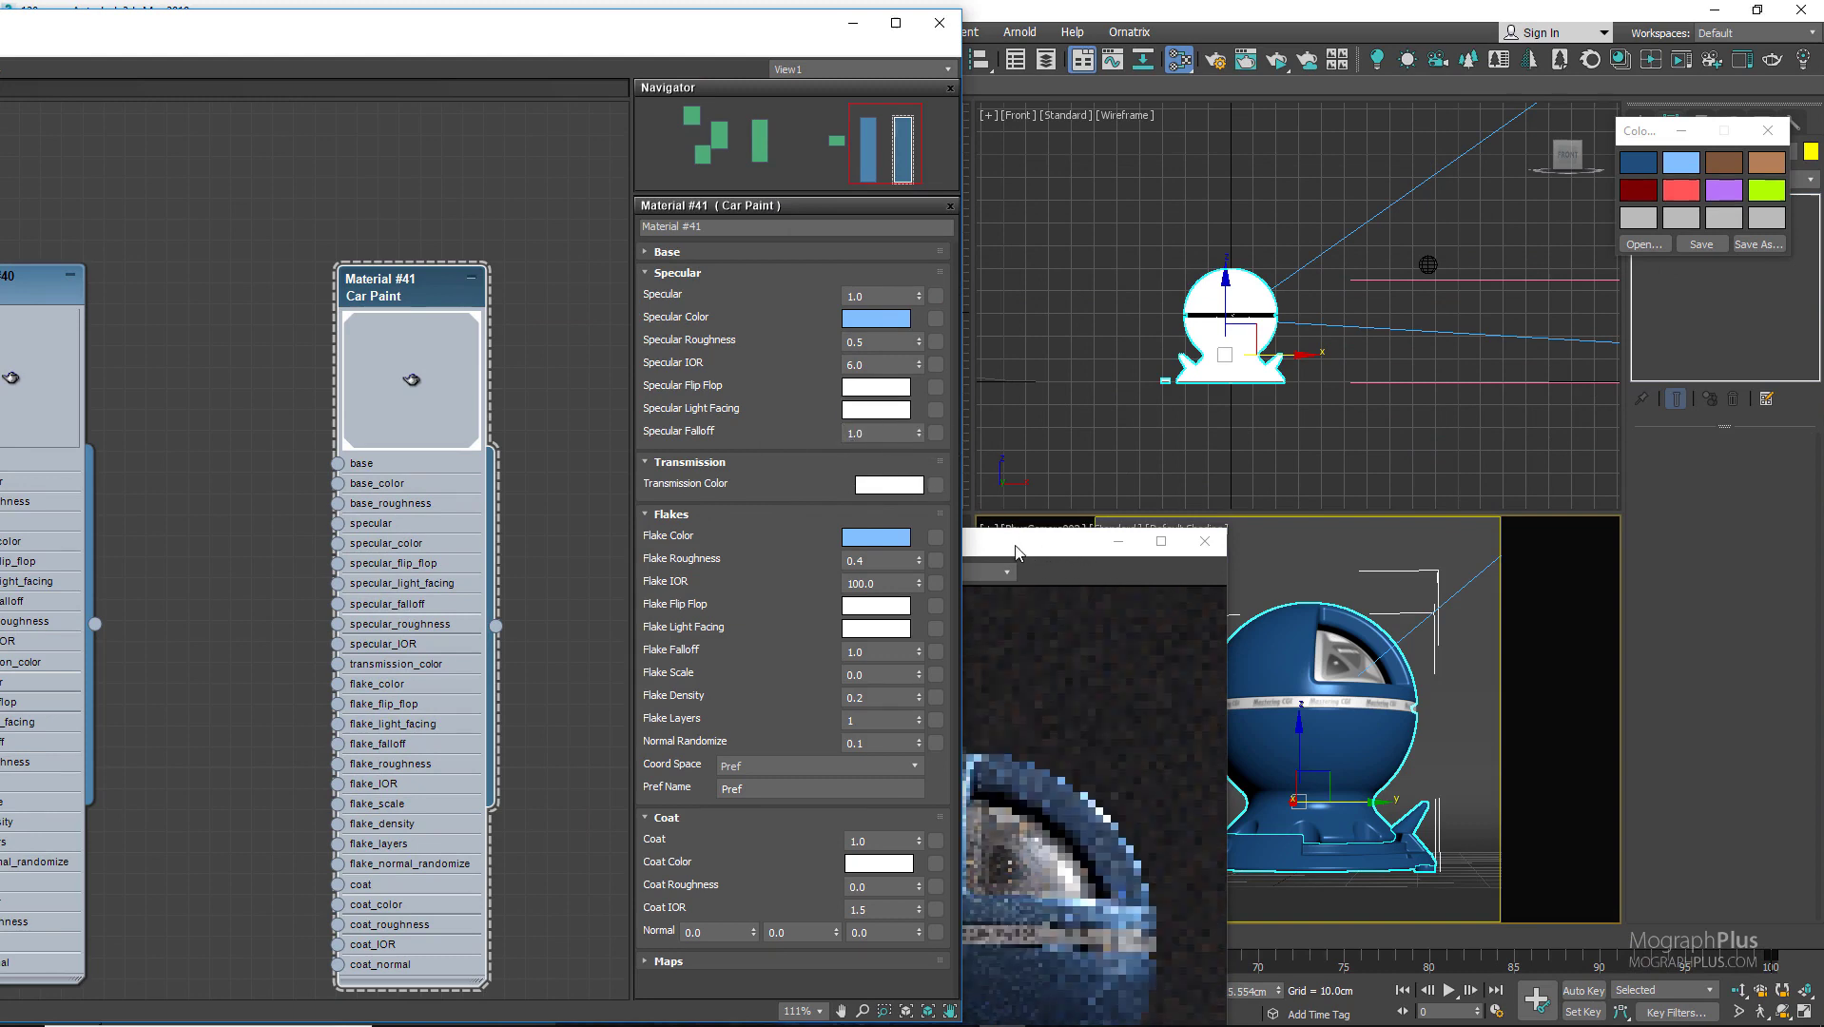
Bring the whole ActiveShade render back into view and set the duplicated material's Flake Density to 0.4
left_click_drag(1019, 550, 1370, 163)
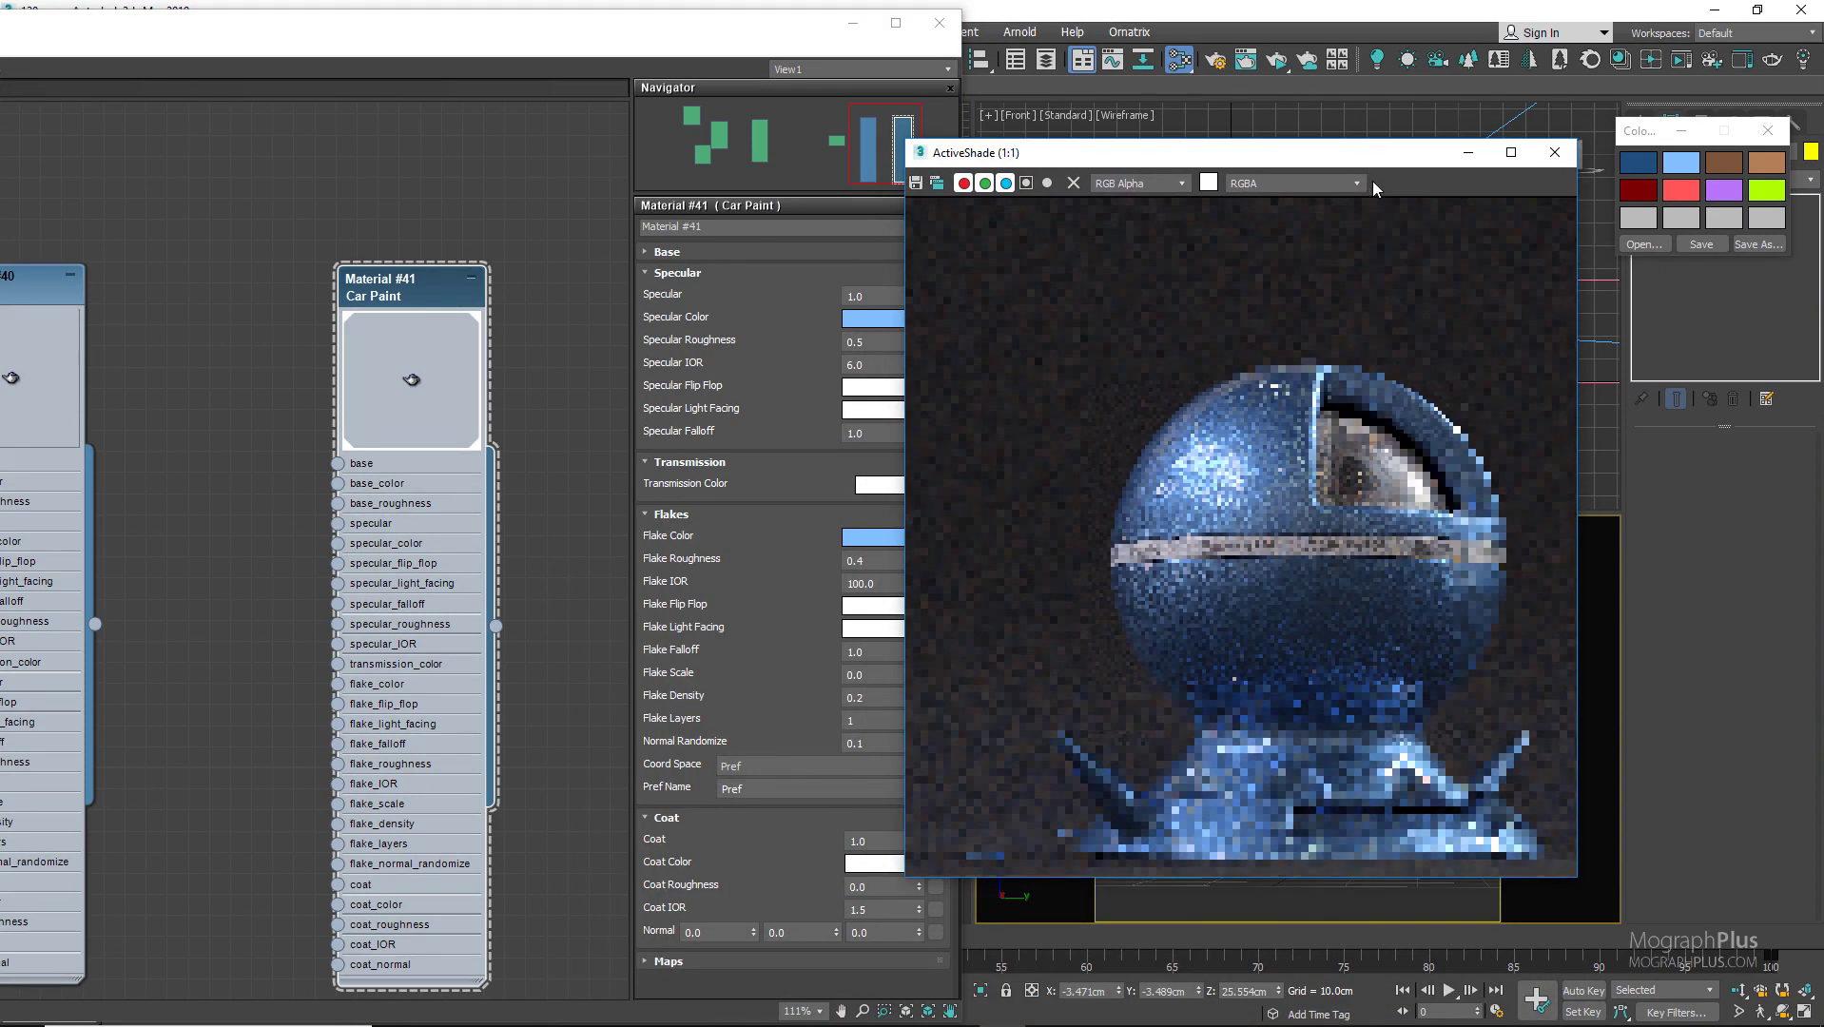
left_click(439, 328)
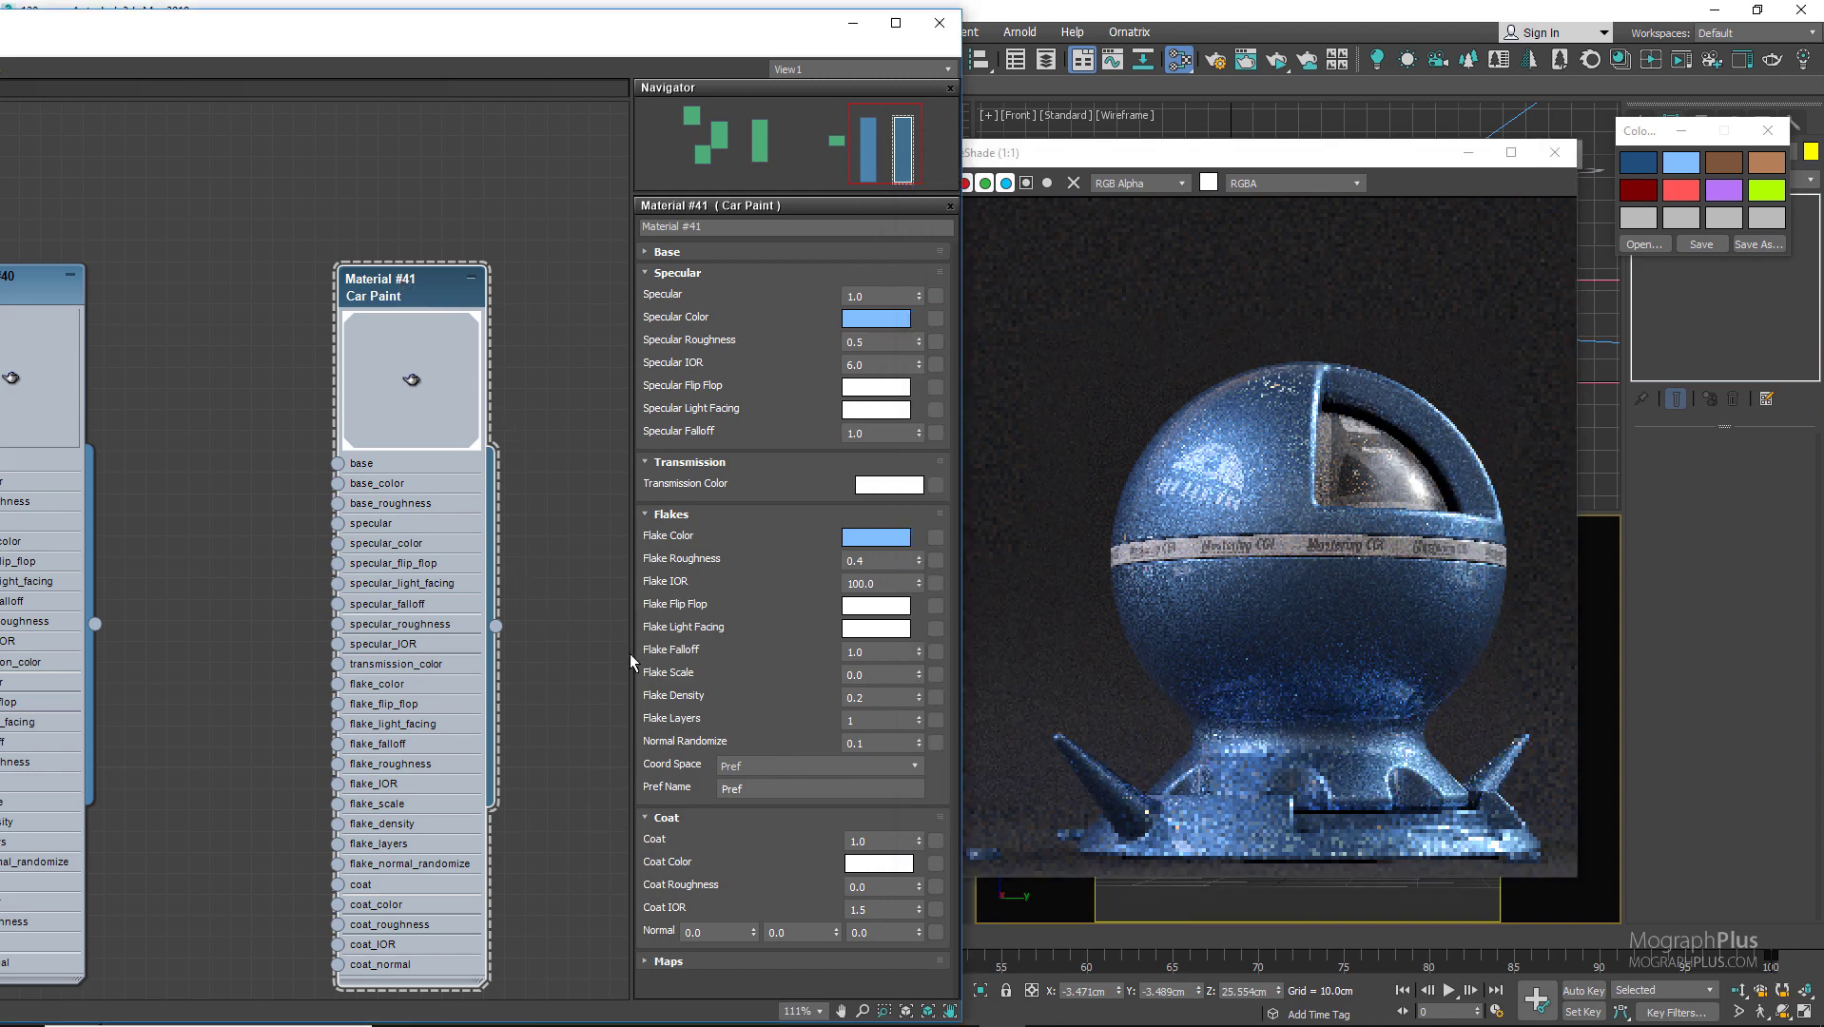
left_click(879, 697)
key("BackSpace")
type("4")
key("Return")
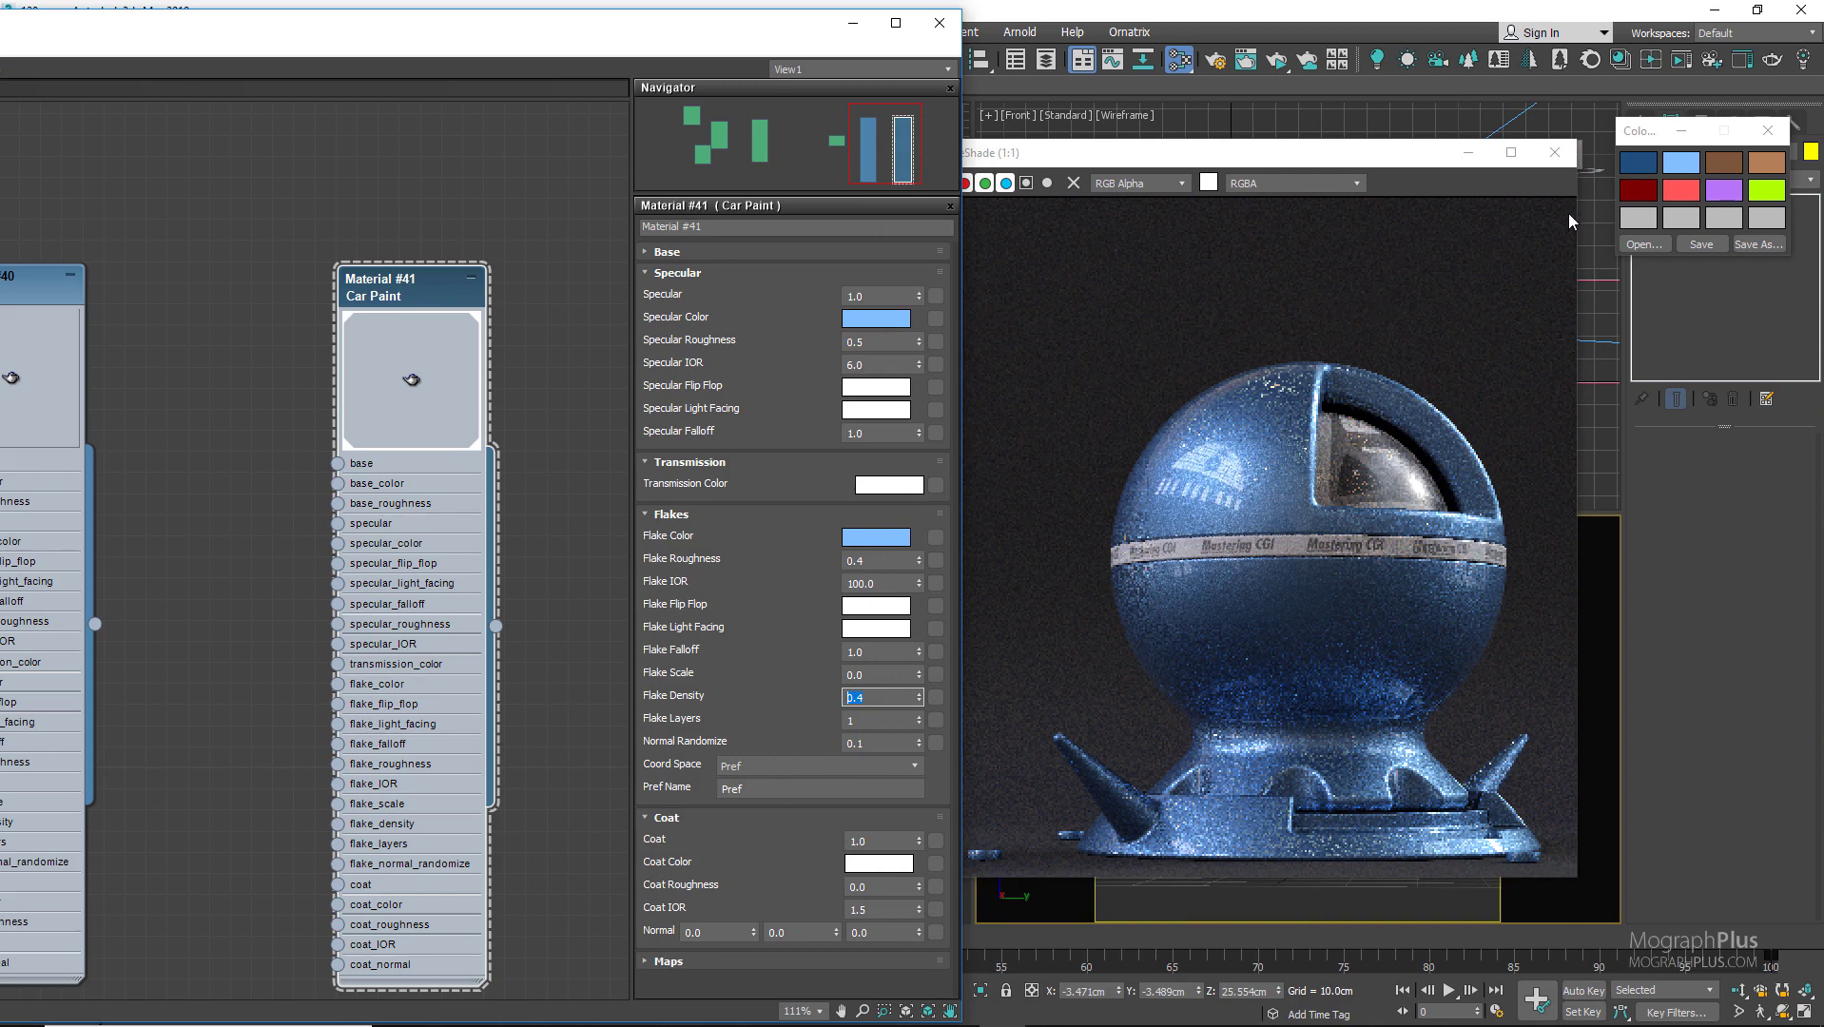
Copy the dark red swatch from the Color Clipboard into the duplicated material's Specular Color
right_click(1638, 190)
left_click(1650, 205)
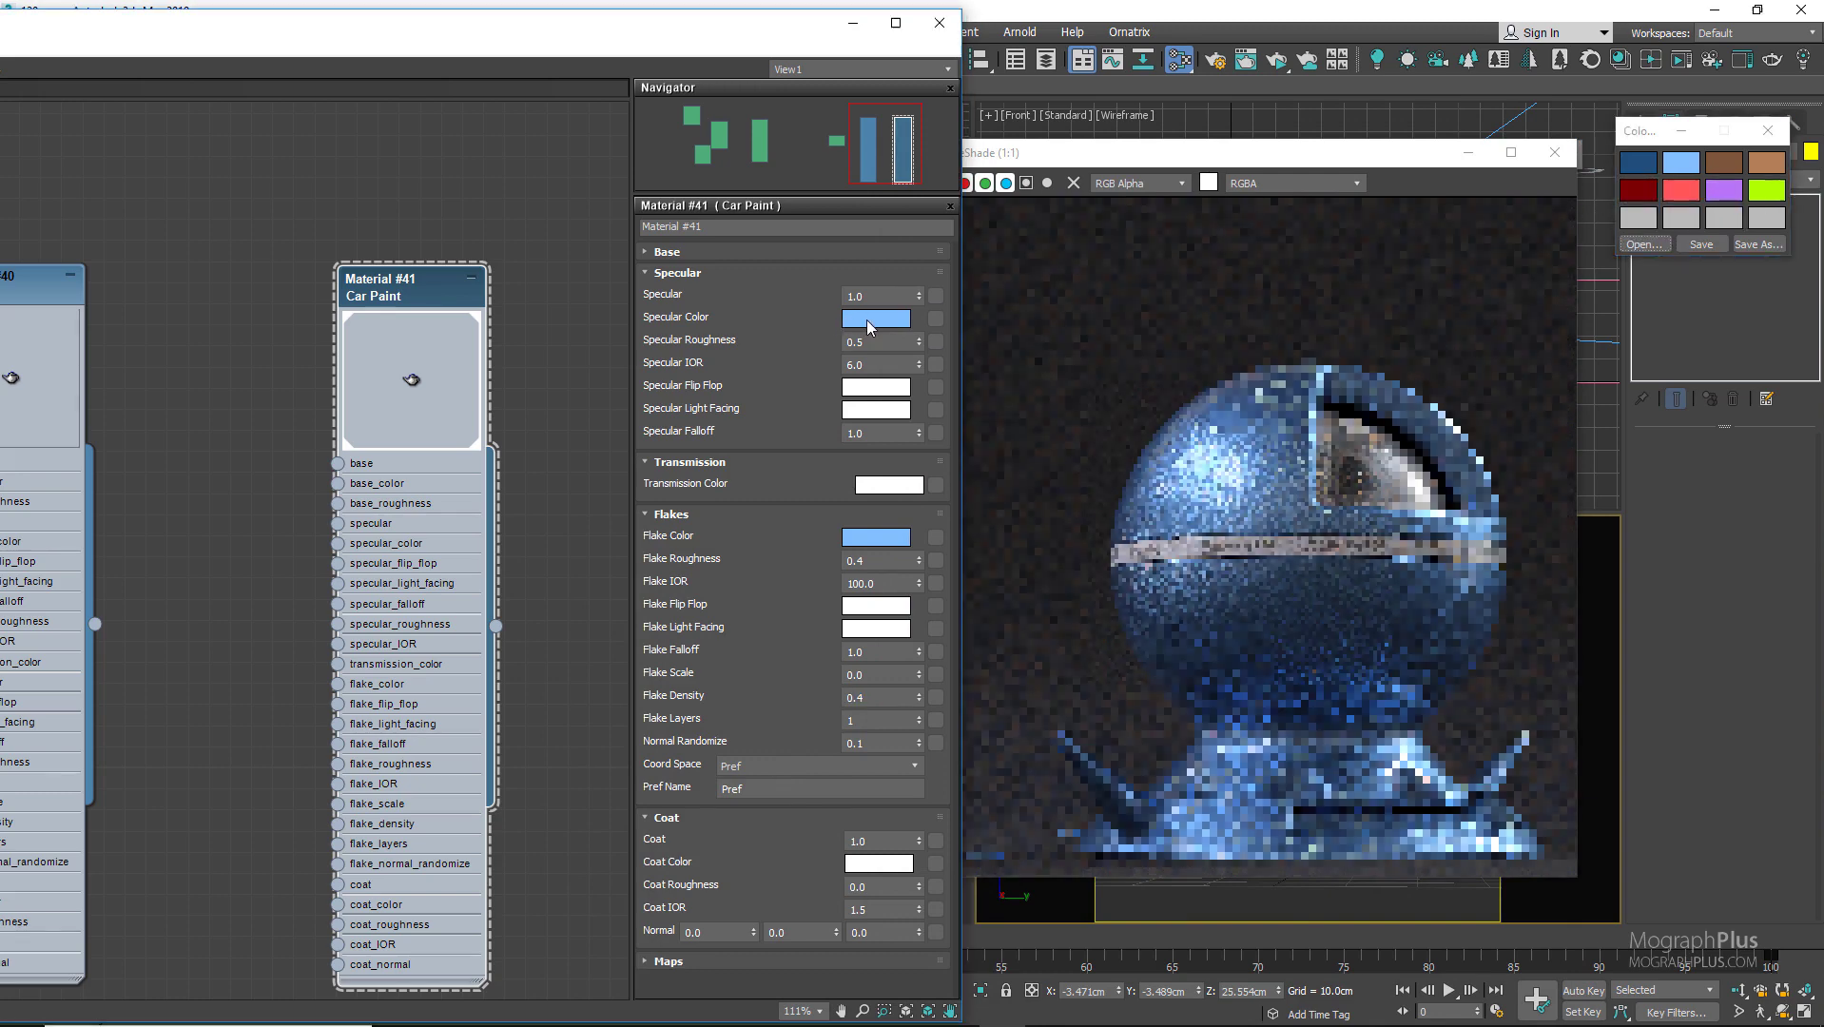
right_click(876, 320)
left_click(899, 354)
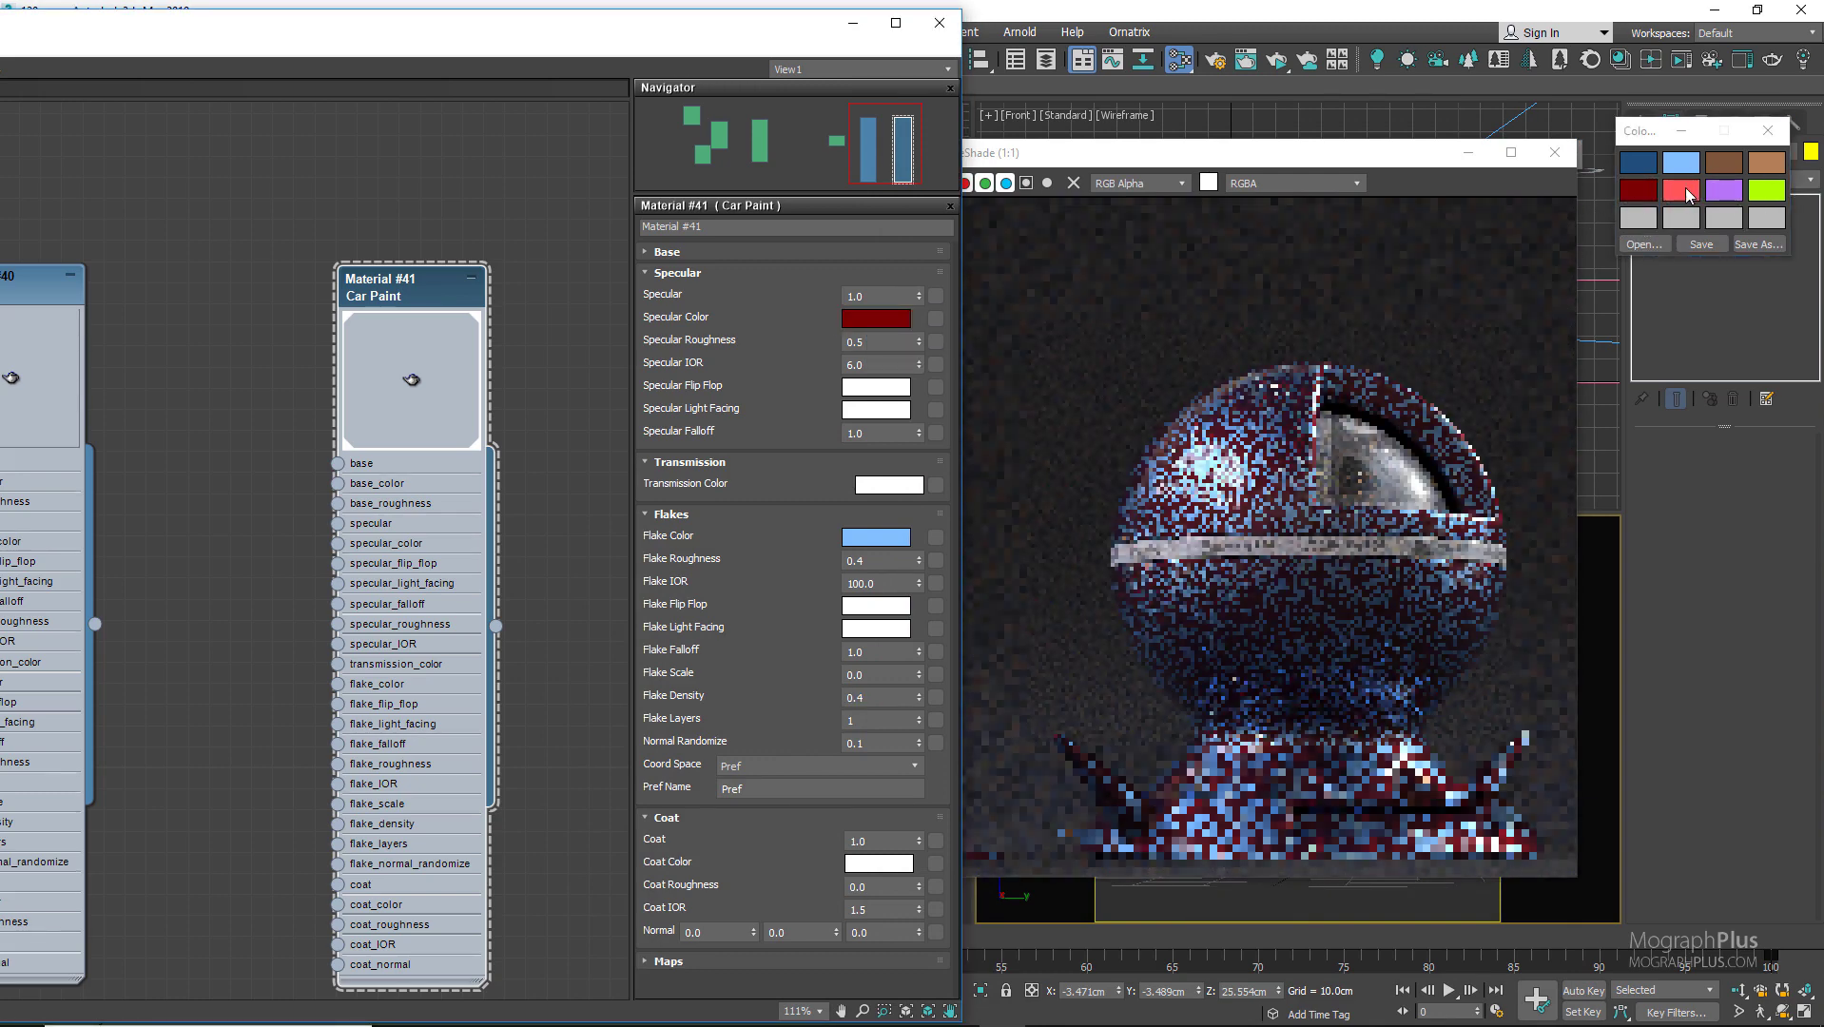
Copy the light red swatch from the Color Clipboard into both the Flake Color and the Specular Color
right_click(1733, 197)
left_click(1746, 212)
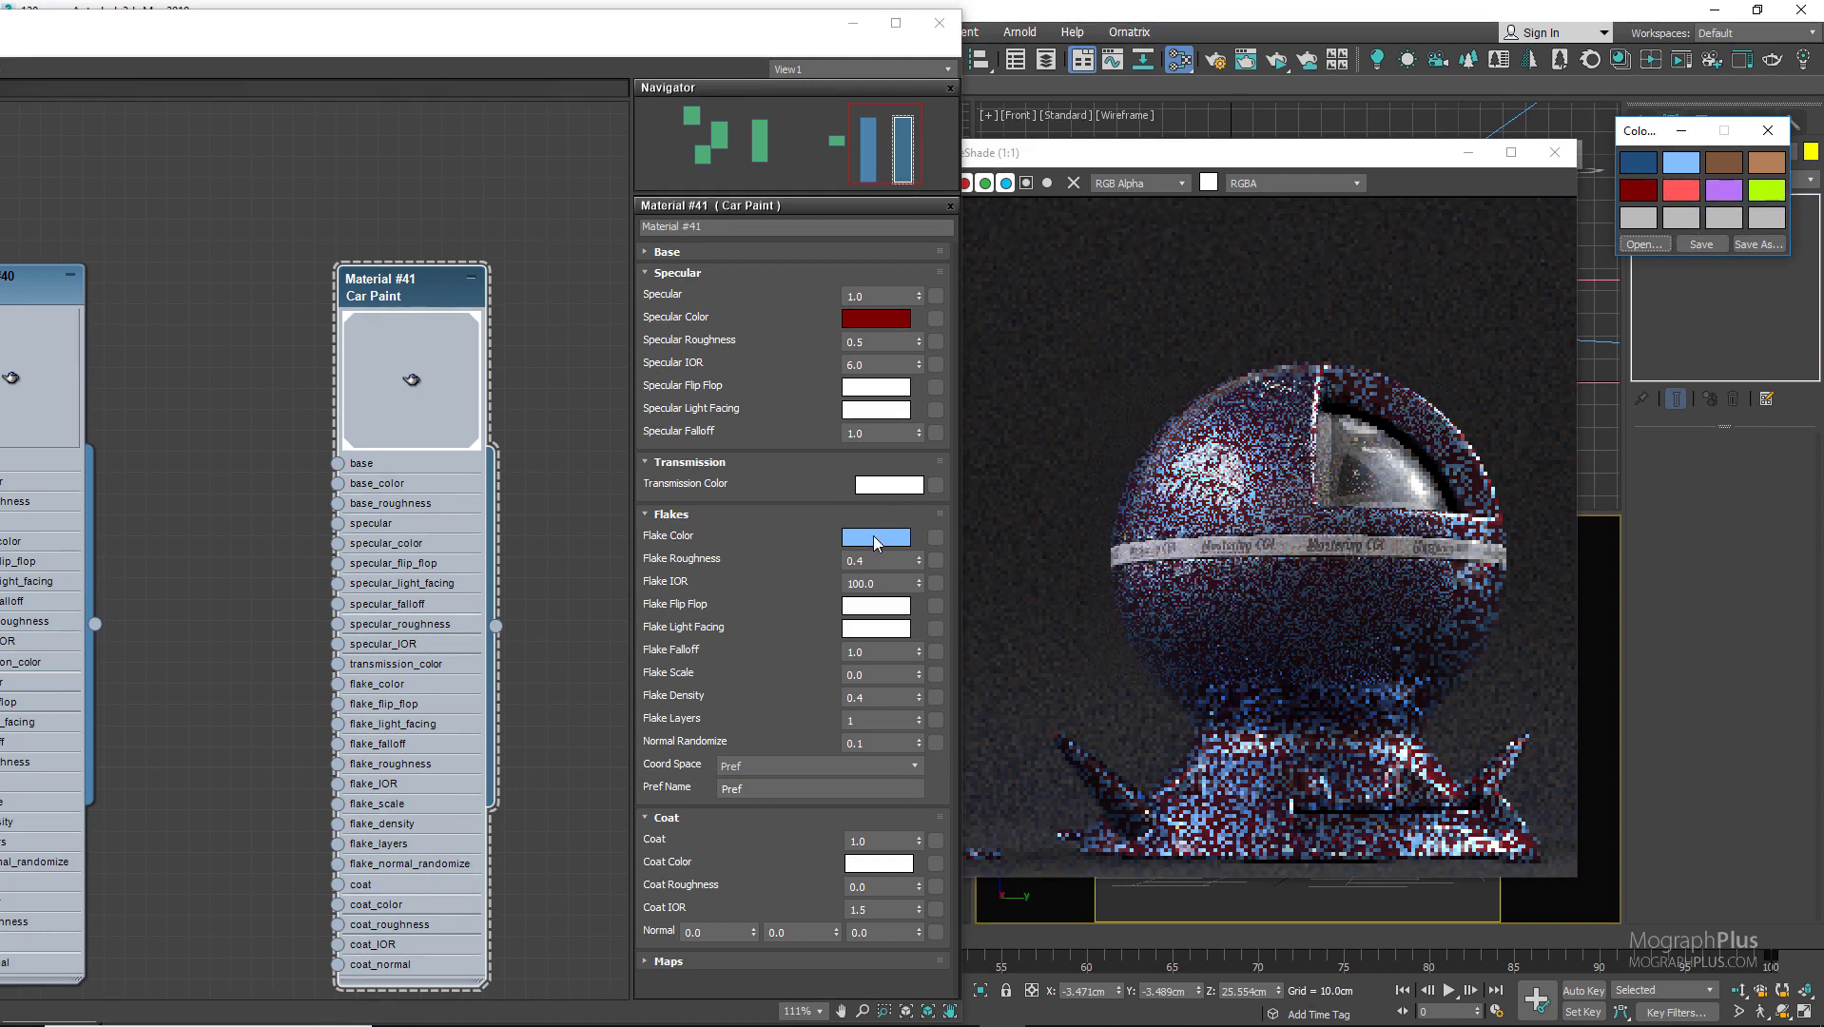
right_click(875, 538)
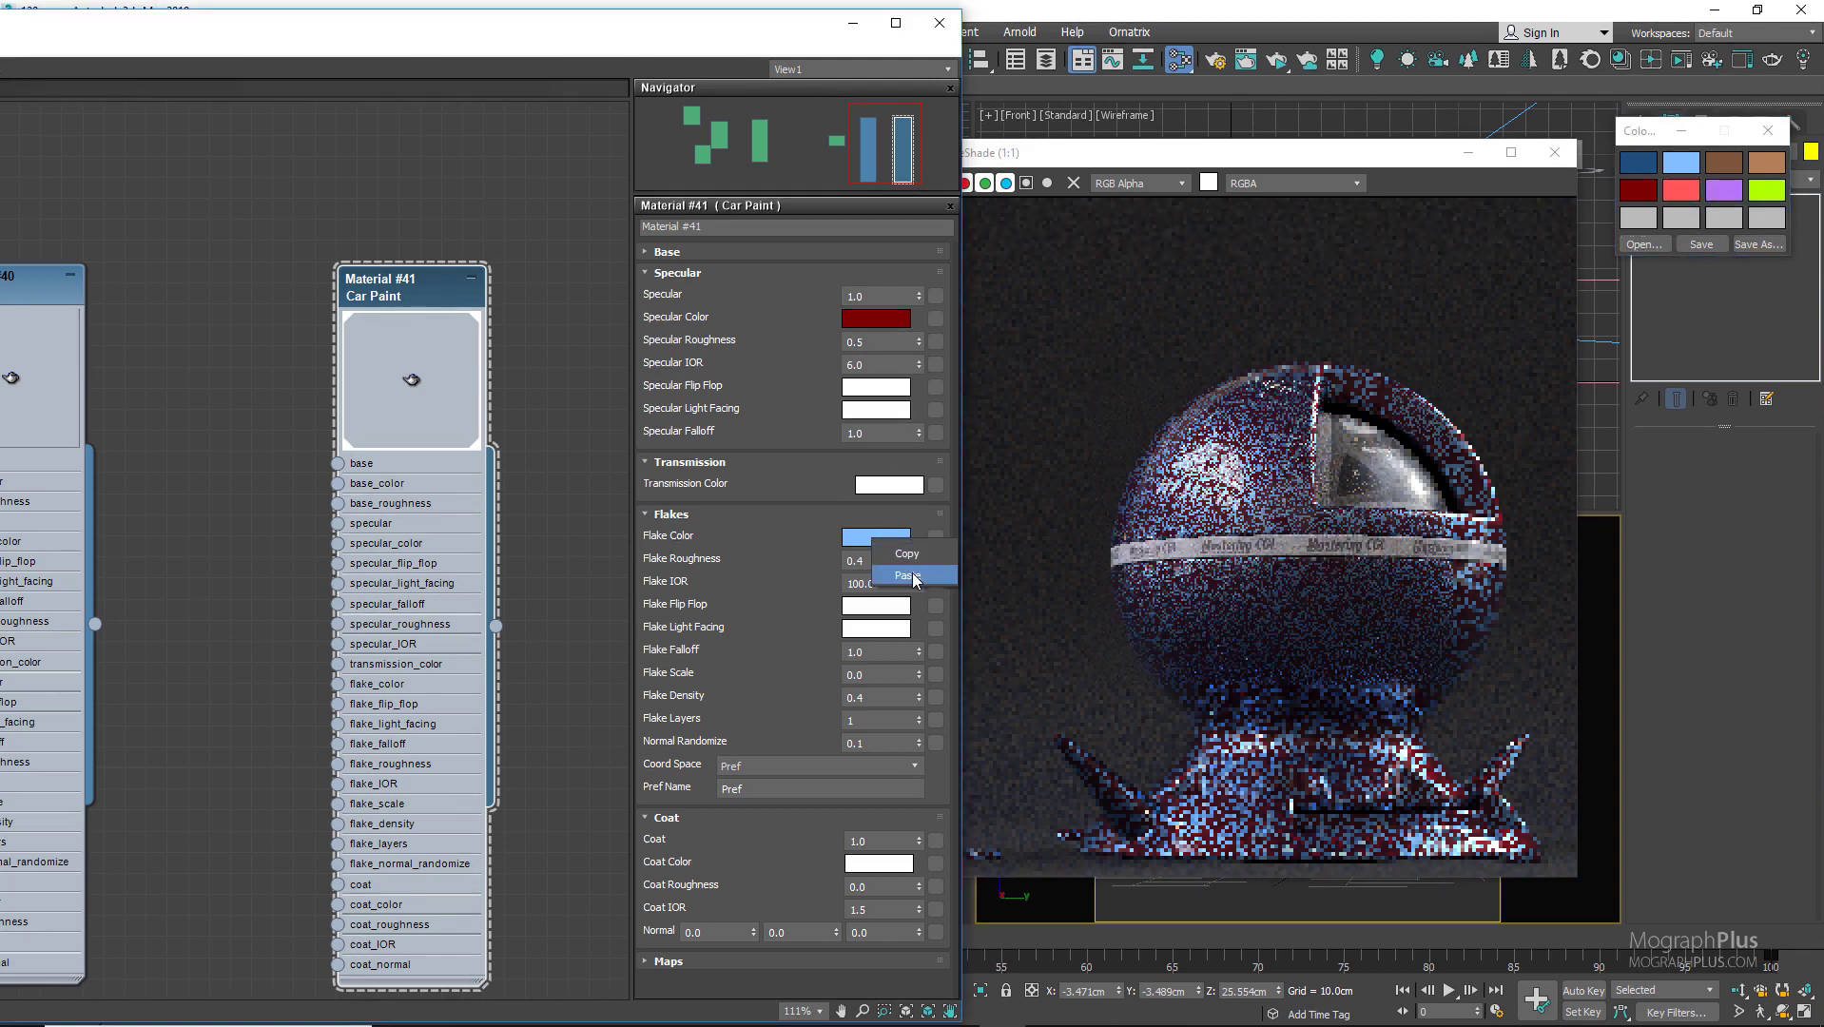
left_click(908, 575)
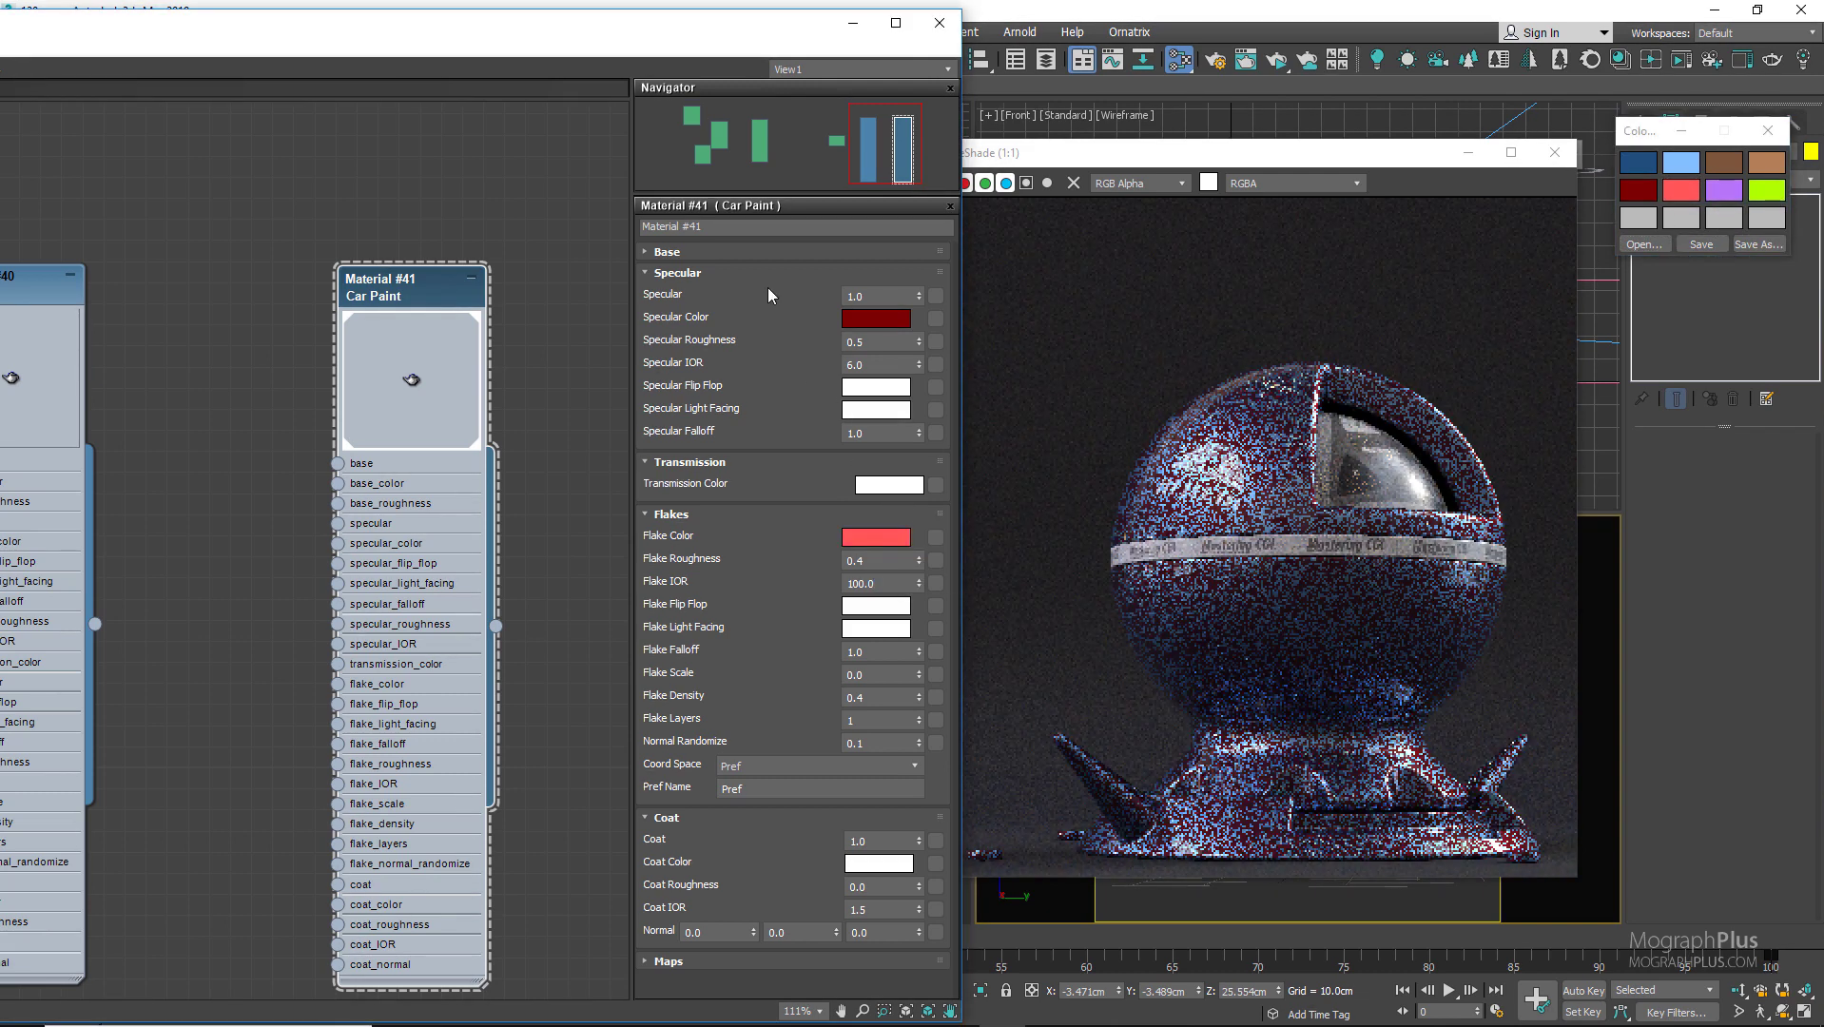
left_click(758, 253)
right_click(864, 400)
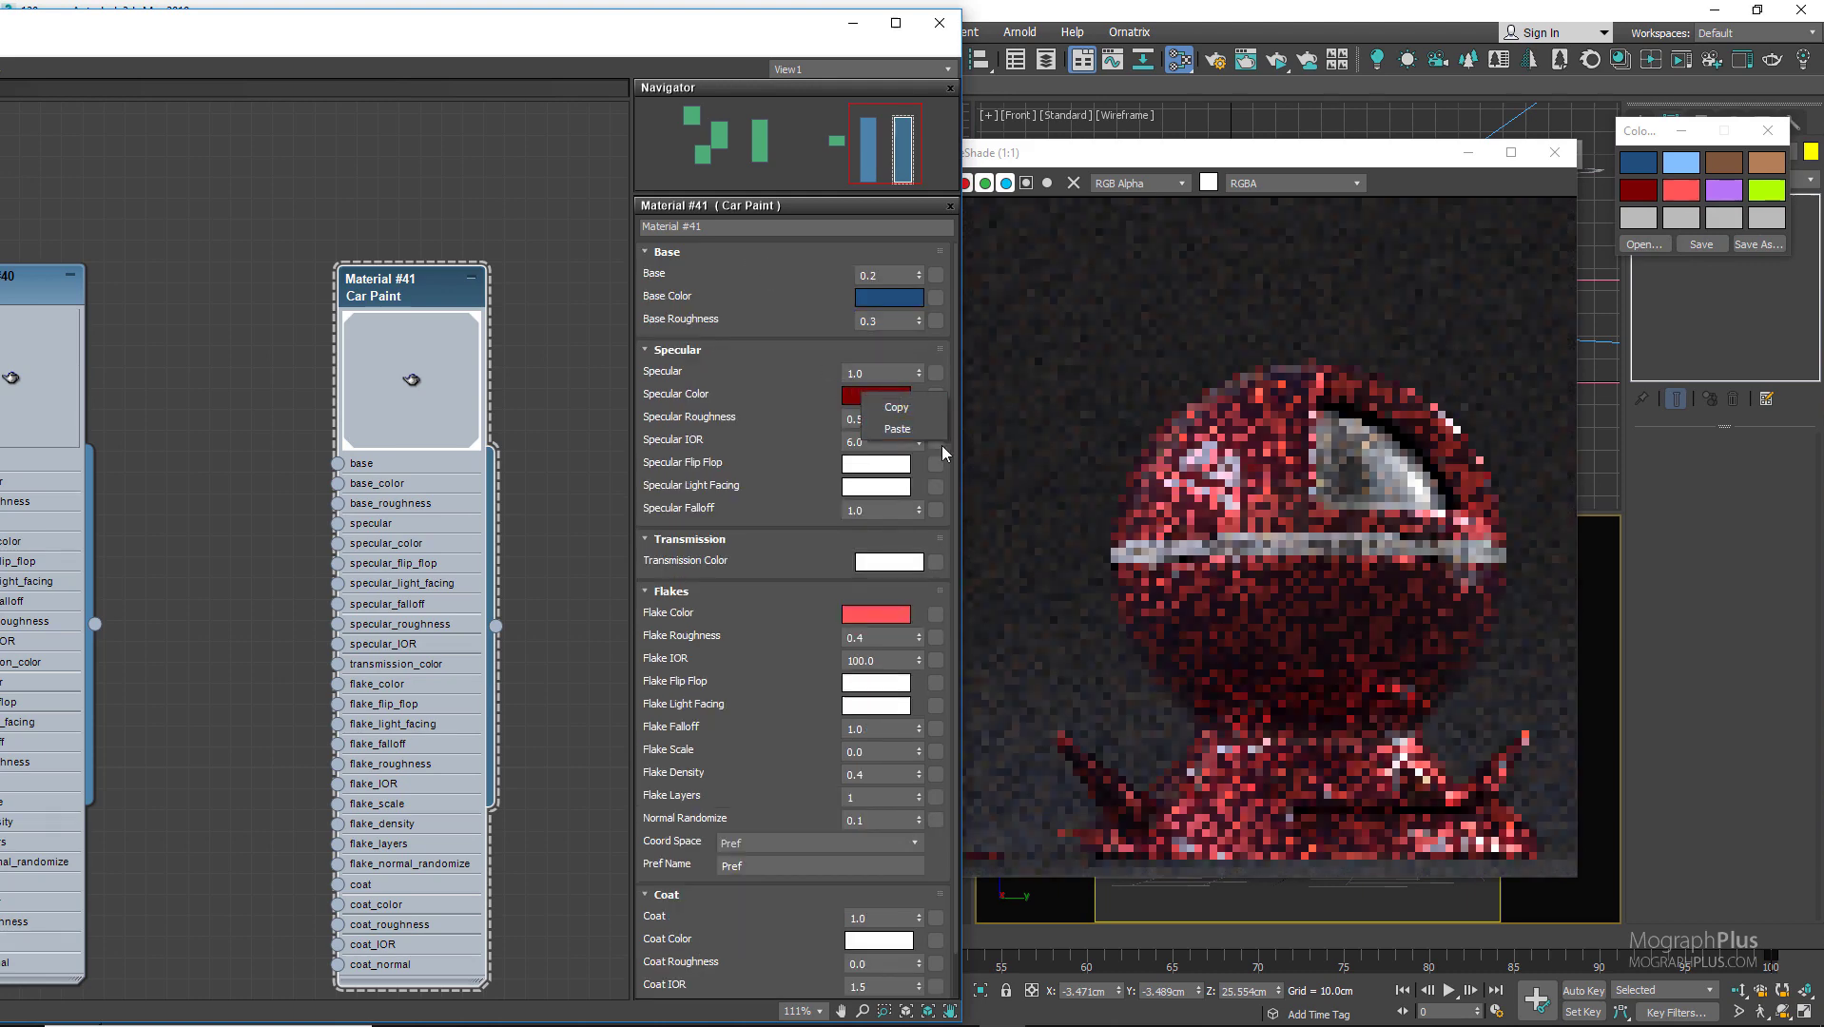
left_click(899, 430)
Copy the dark red swatch from the Color Clipboard into the Base Color
right_click(1627, 196)
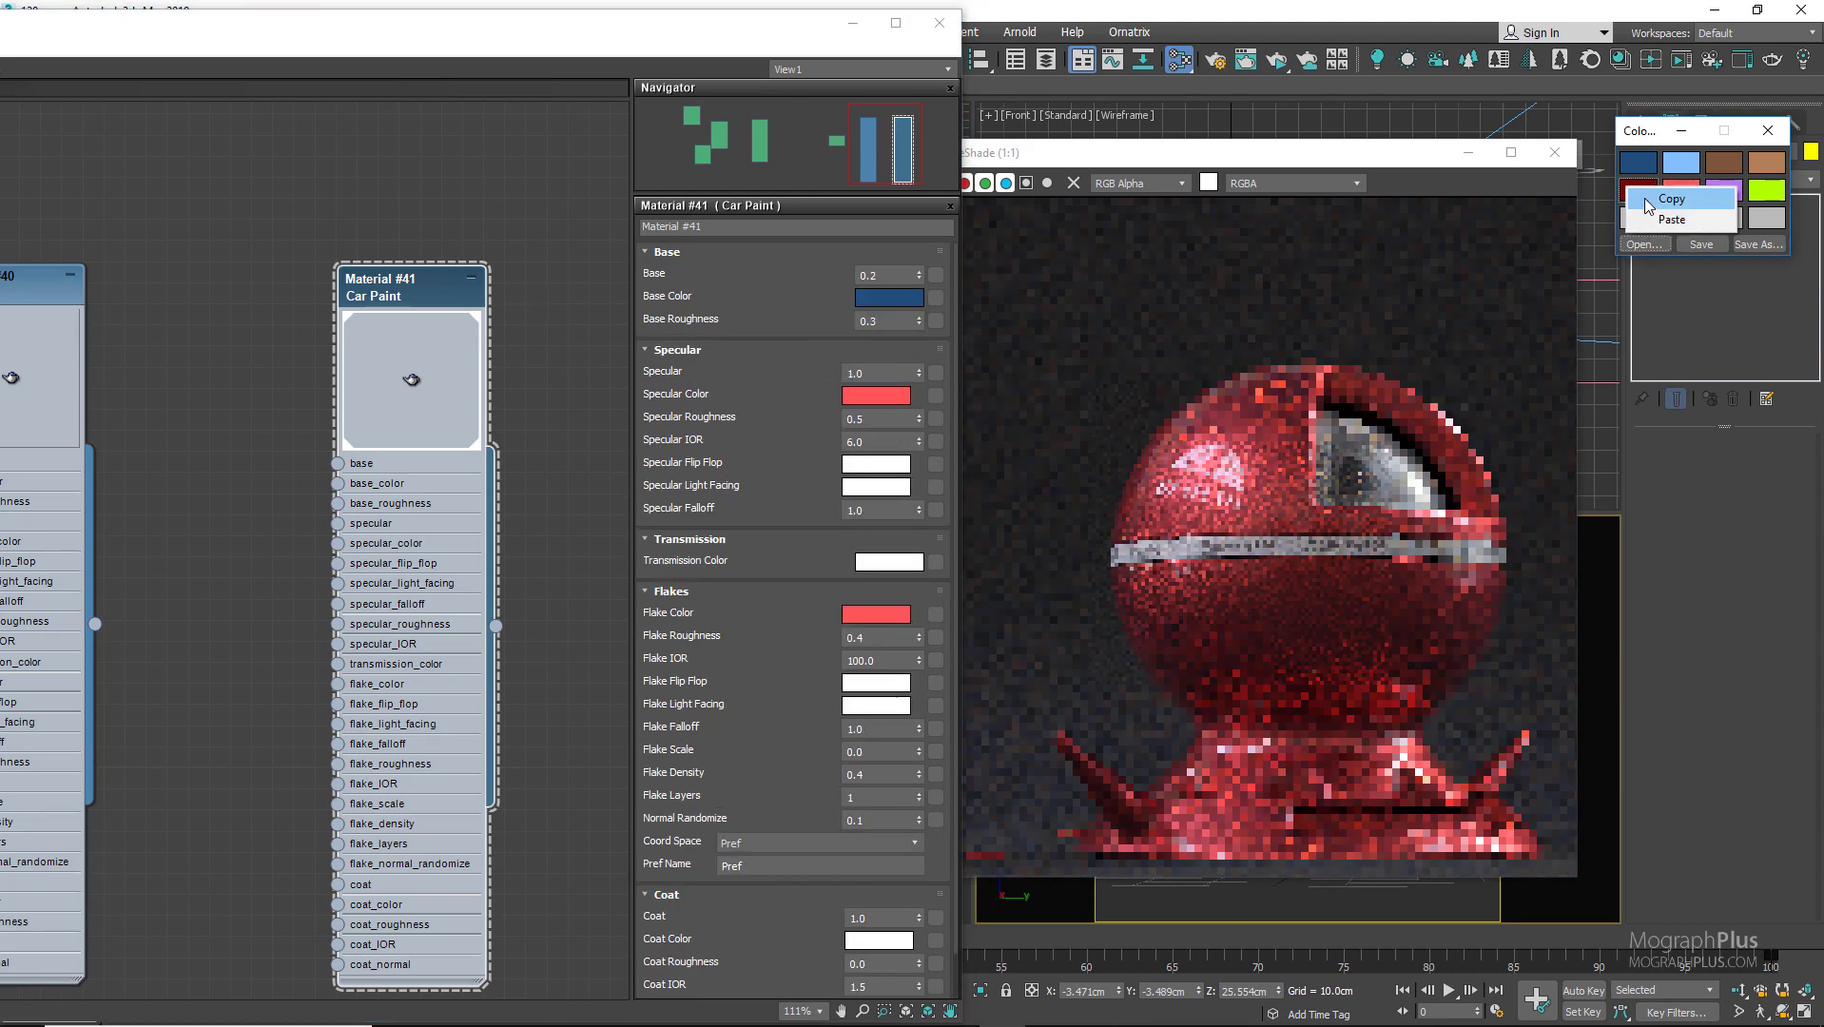
left_click(1657, 202)
right_click(886, 299)
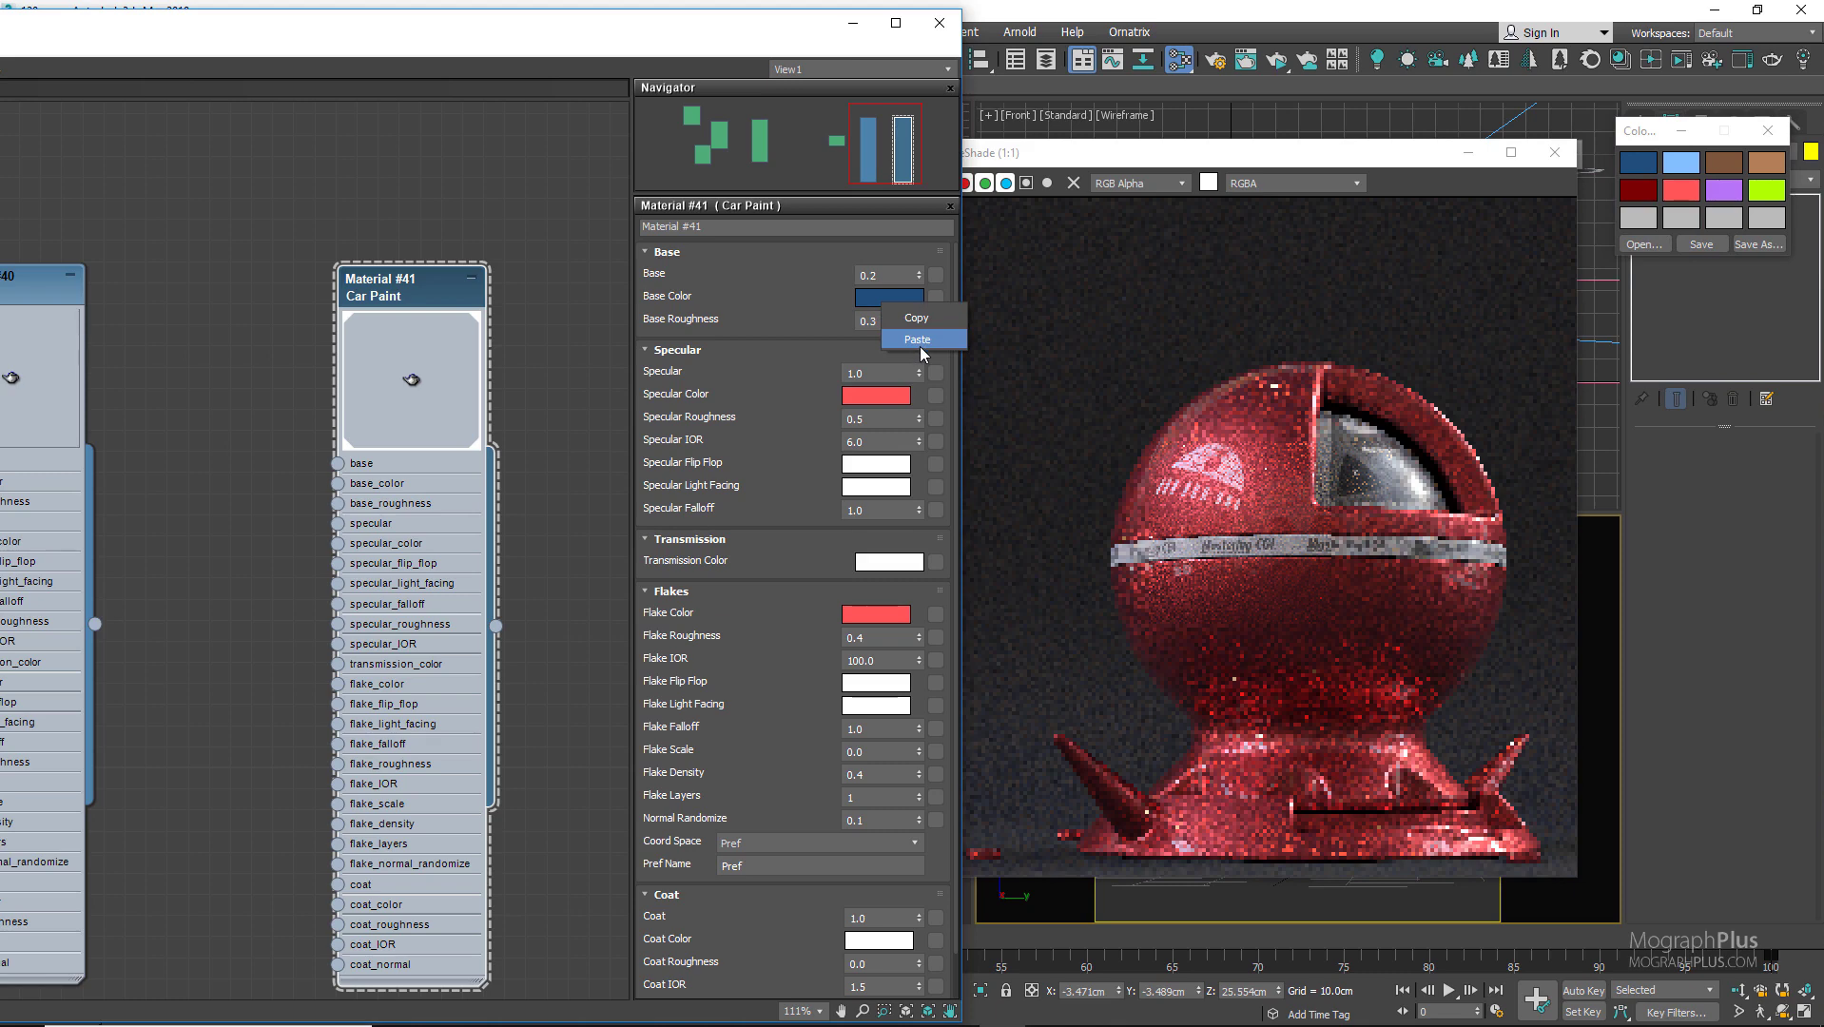
left_click(918, 341)
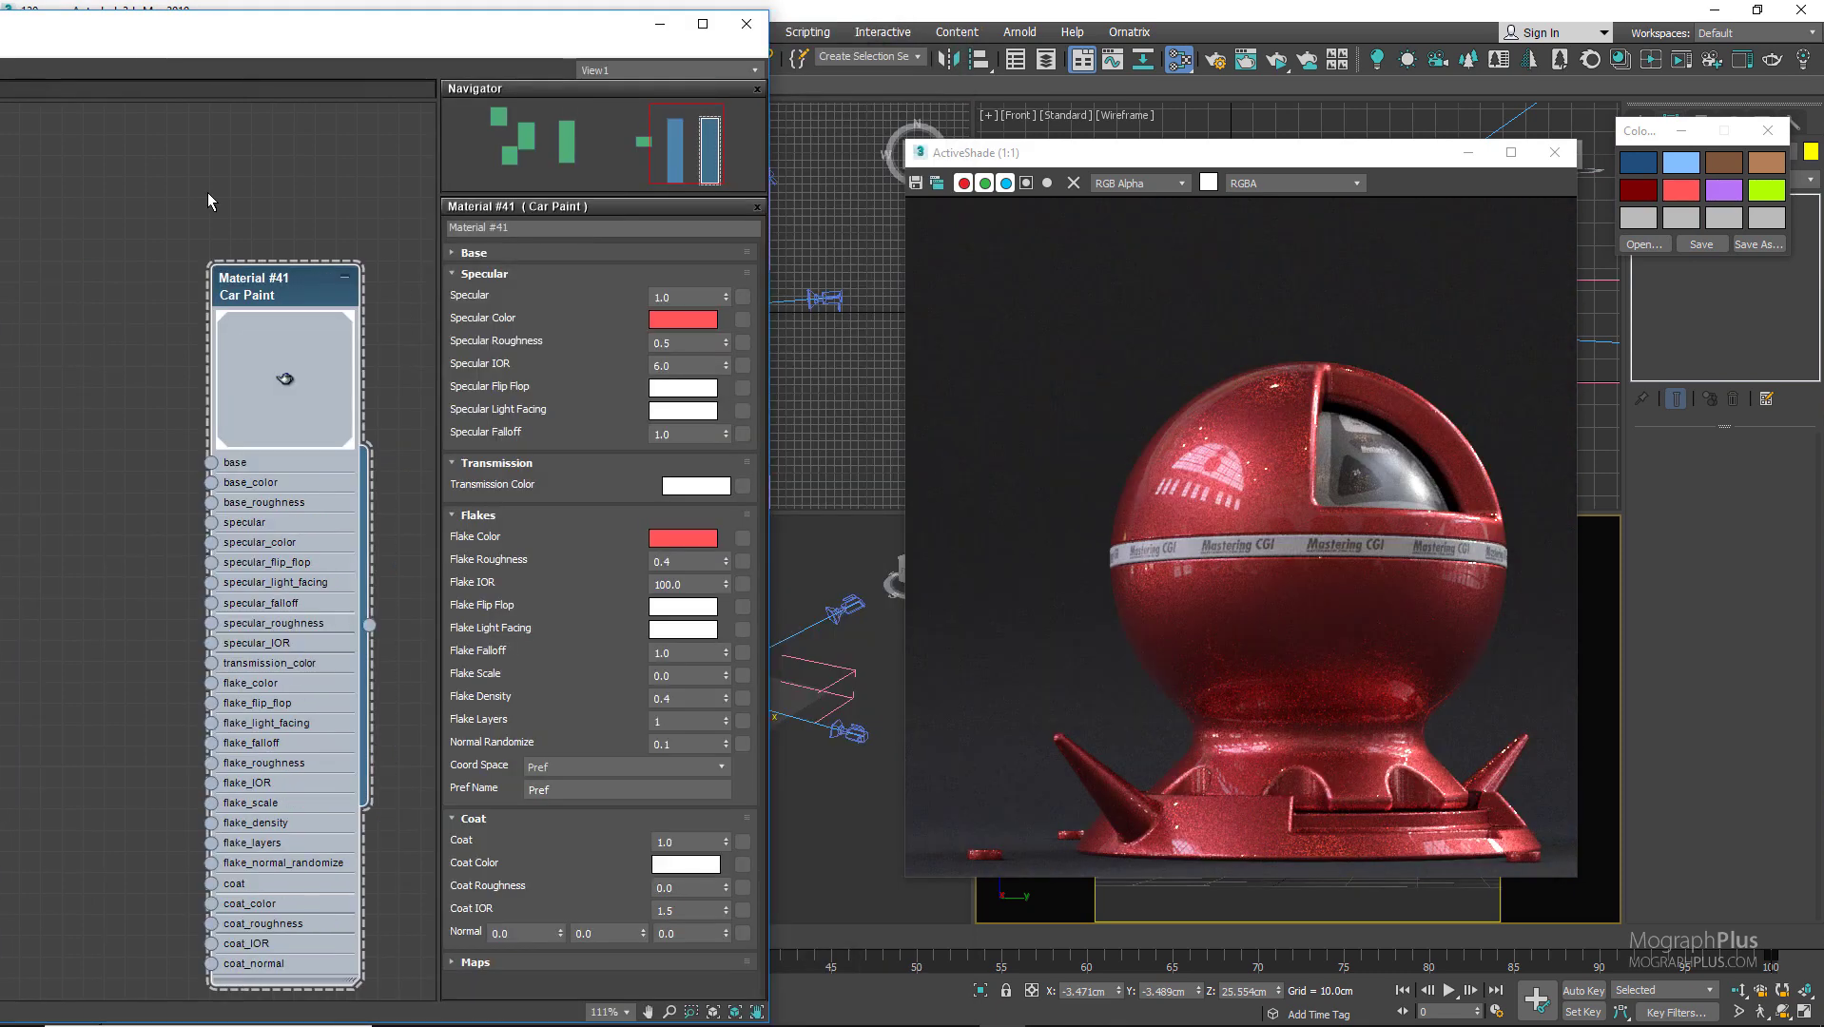